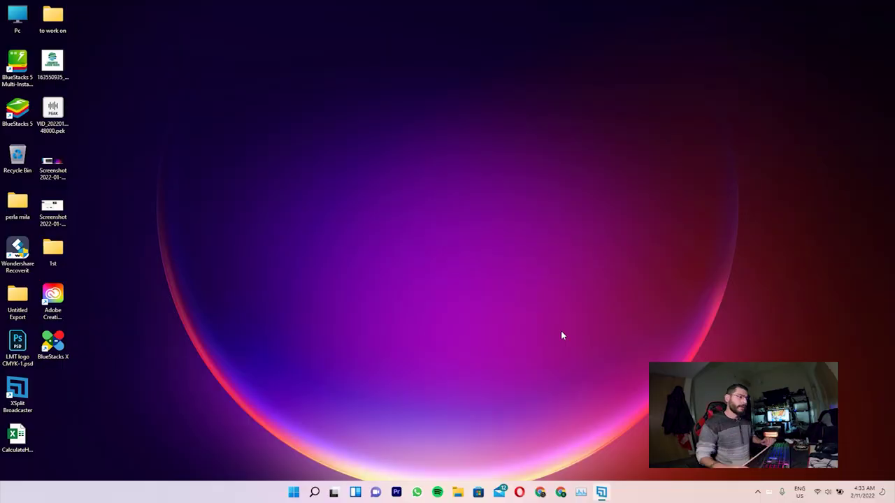
# Launch Premiere Pro from the taskbar and start a new project from the Home screen
pyautogui.click(397, 492)
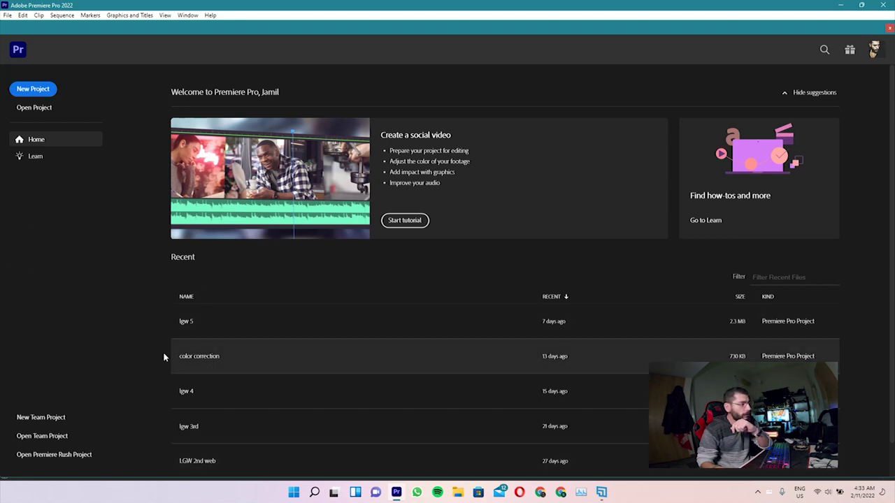
pyautogui.click(31, 89)
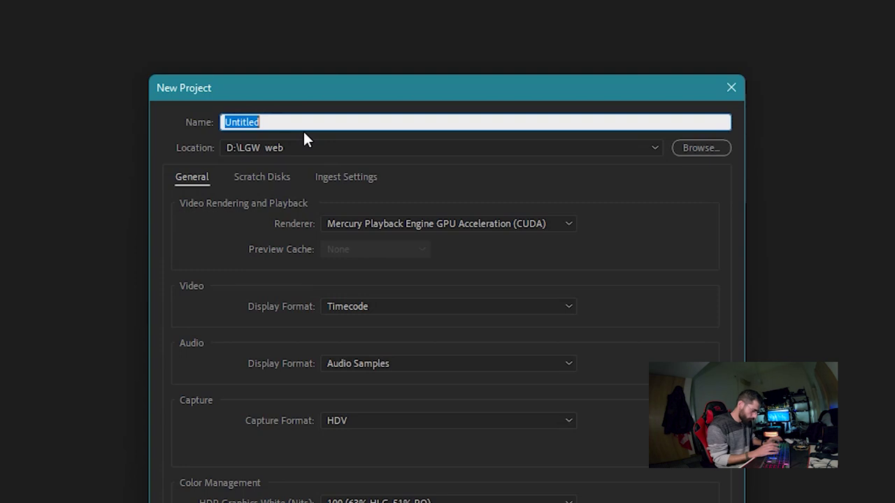
# Name the new project 'tutorial' and browse for its location on the DATA (D:) drive
pyautogui.write('tutorial')
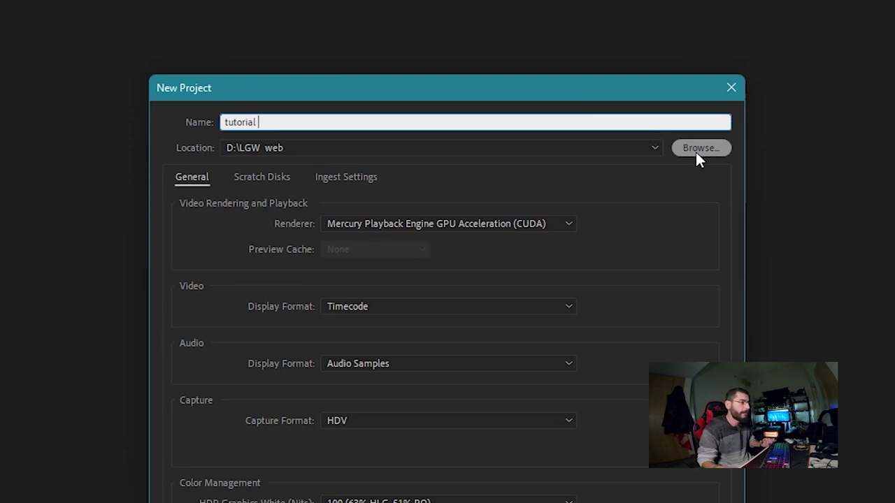
pyautogui.click(695, 152)
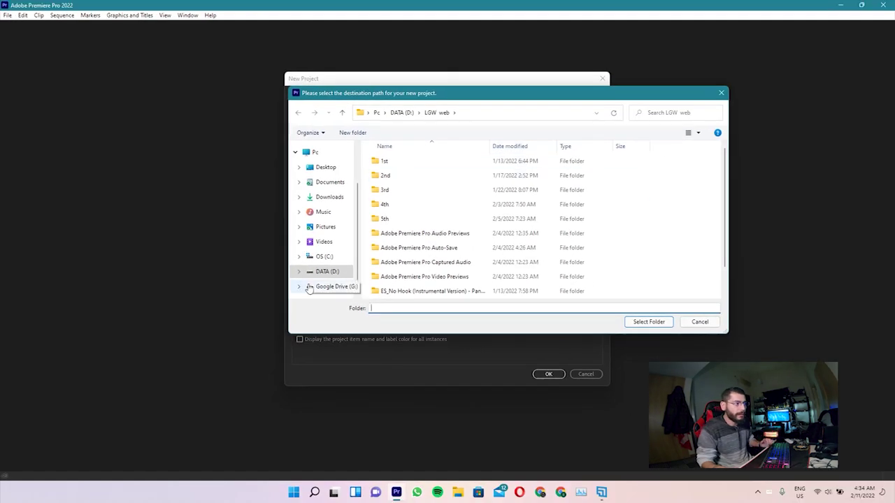
pyautogui.click(329, 271)
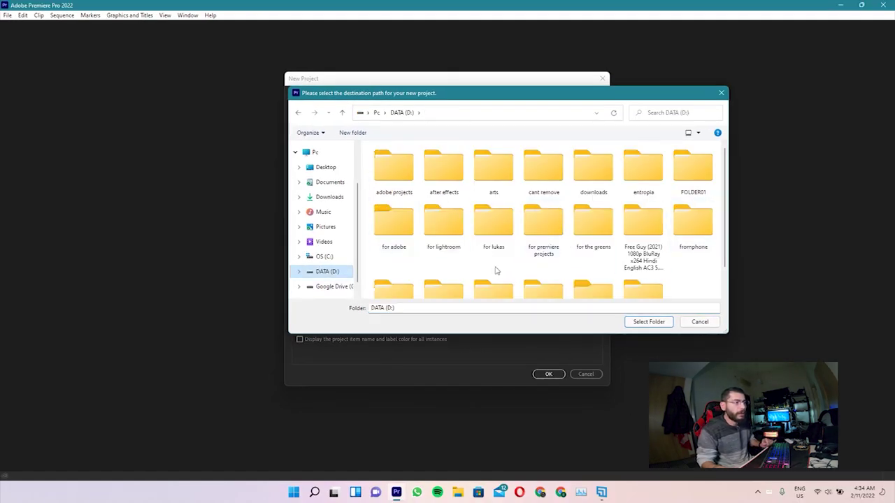
# Set the project location to D:\go pro test\with lukas and review the renderer choices
pyautogui.scroll(-1, 558, 241)
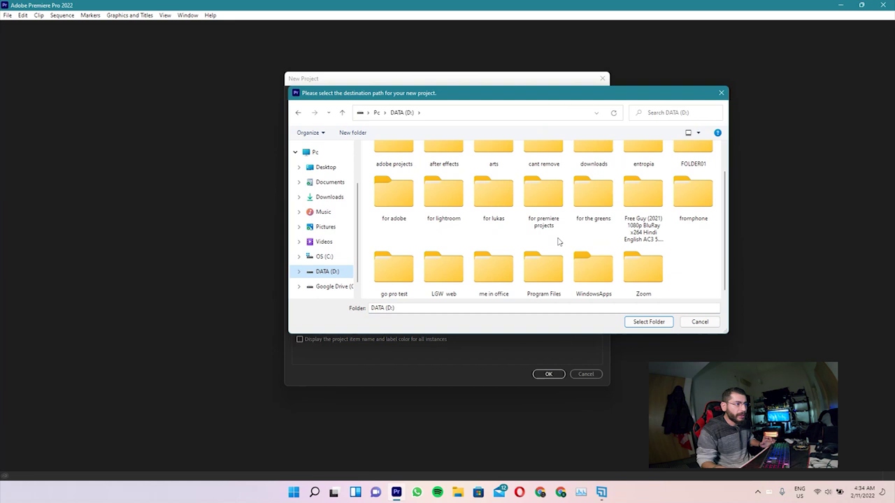
pyautogui.doubleClick(401, 265)
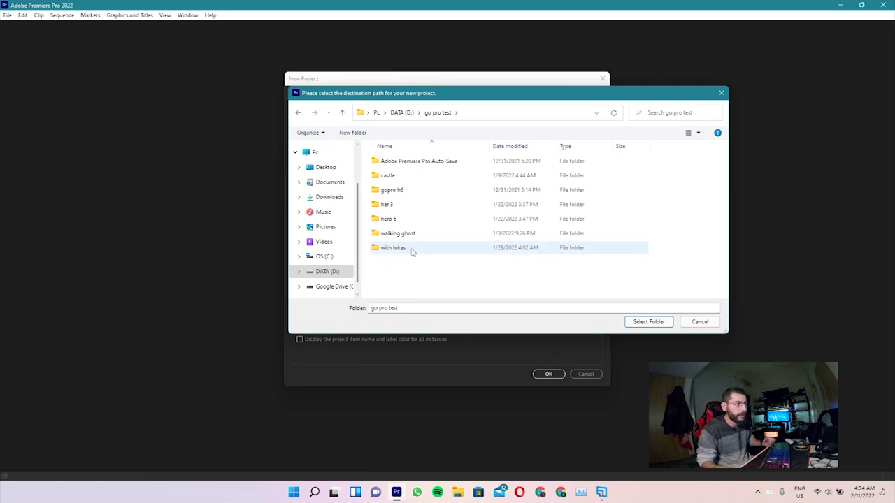
pyautogui.moveTo(393, 247)
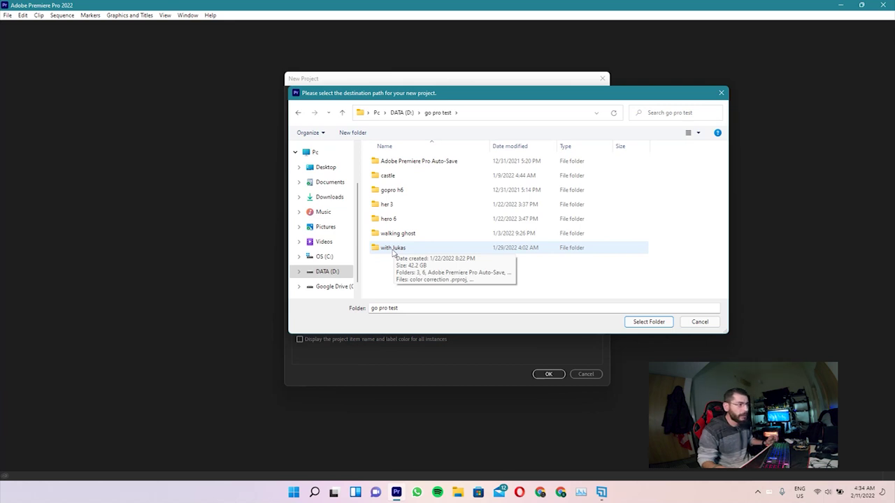
pyautogui.doubleClick(393, 251)
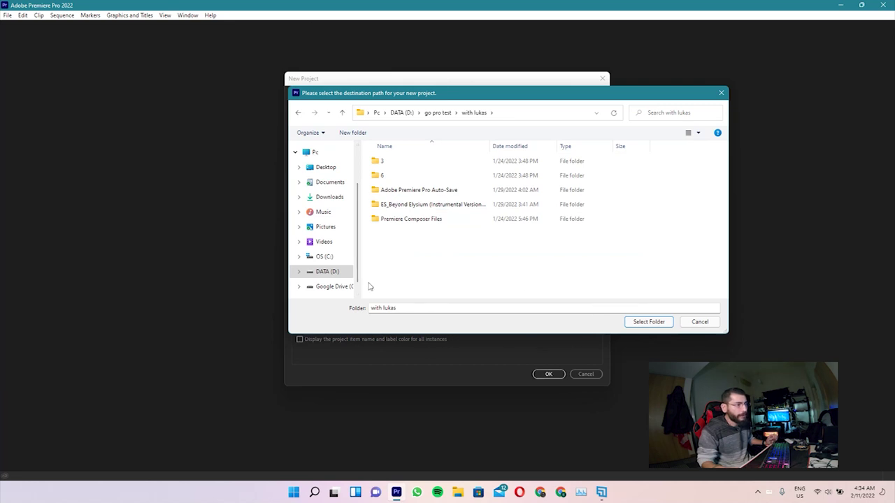
pyautogui.click(650, 328)
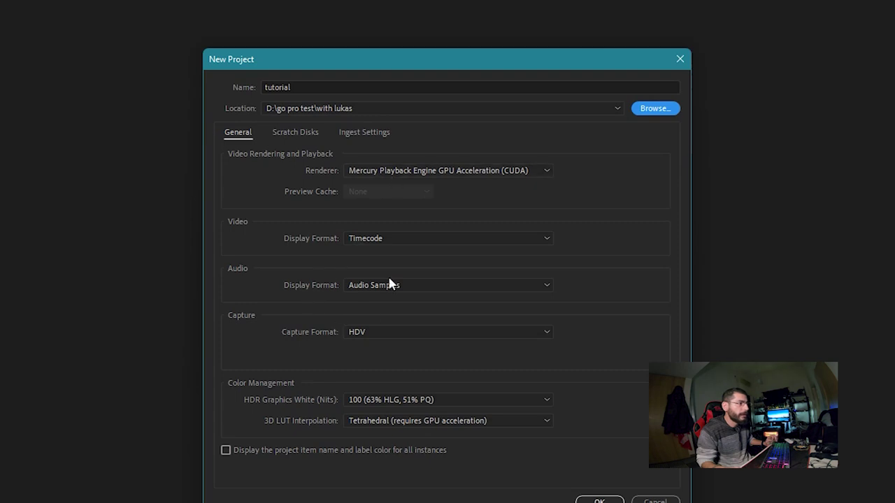
pyautogui.click(508, 172)
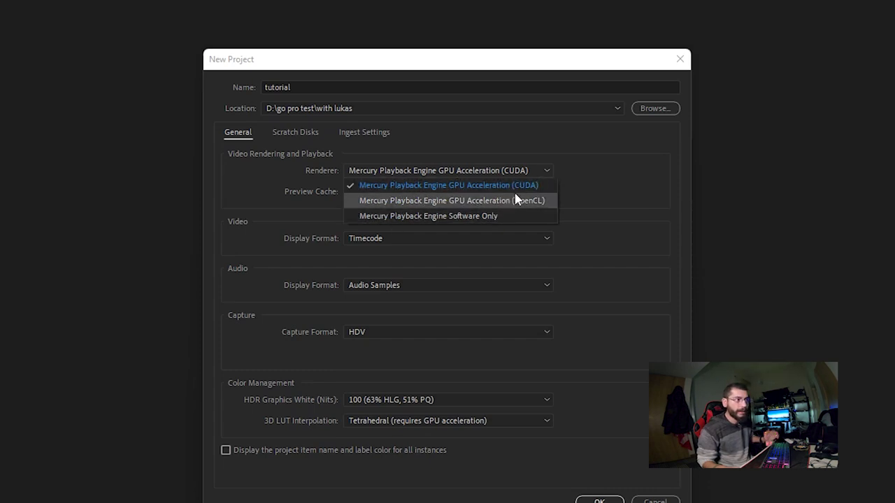
pyautogui.press('Up')
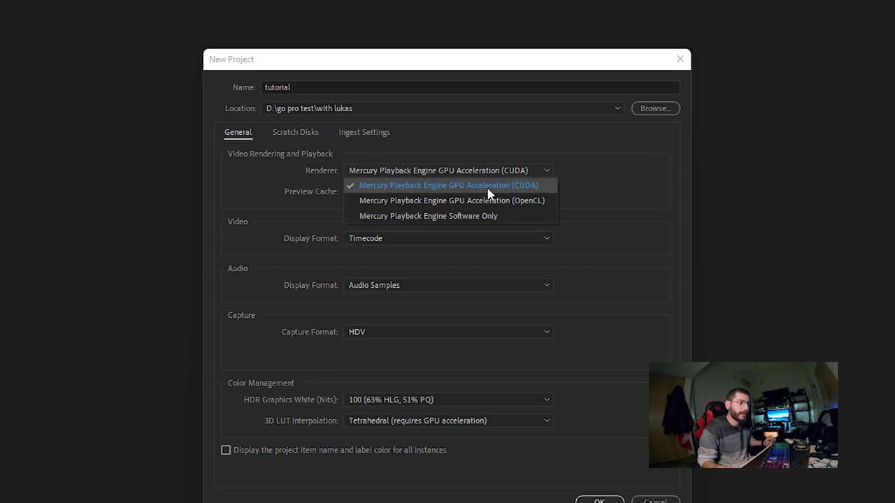
pyautogui.press('Return')
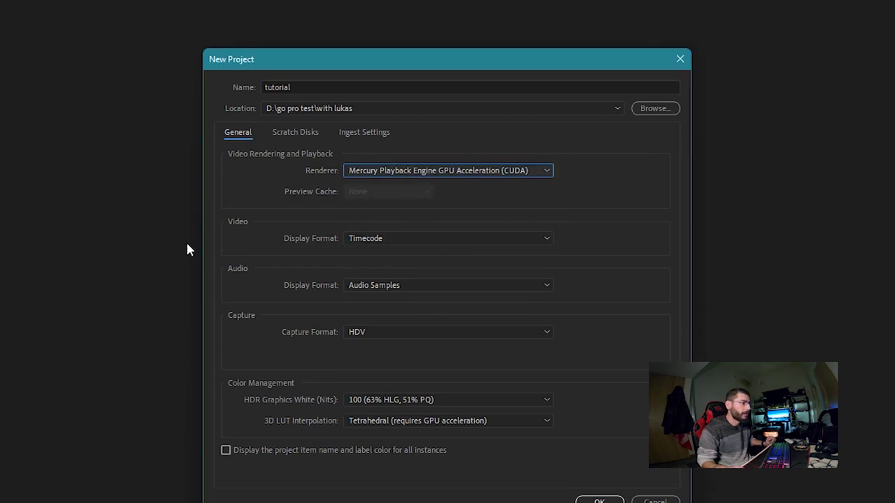
pyautogui.click(442, 239)
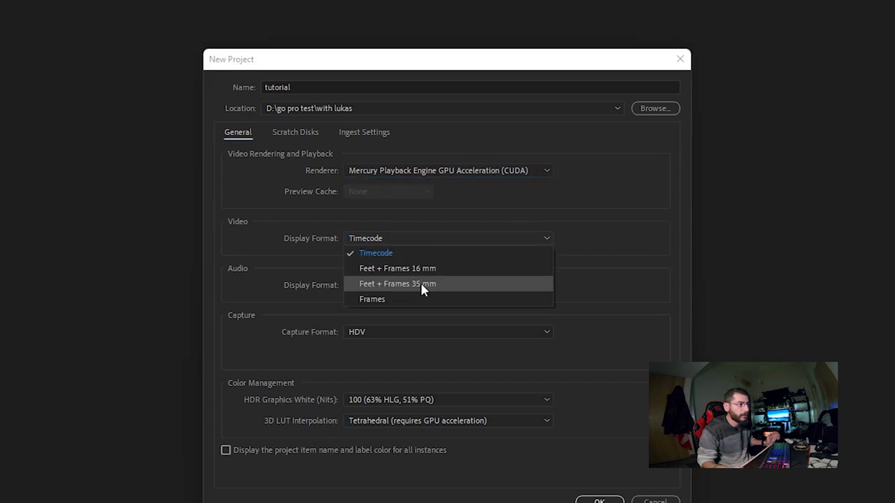
pyautogui.click(397, 253)
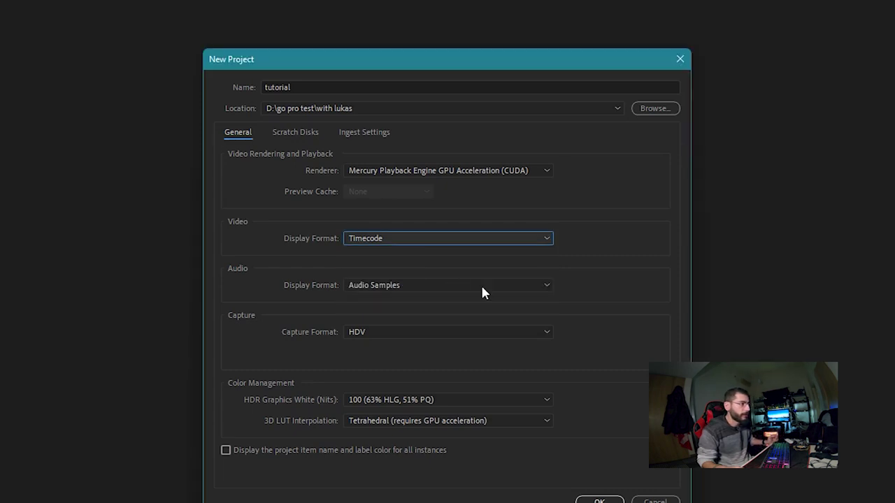
pyautogui.click(422, 287)
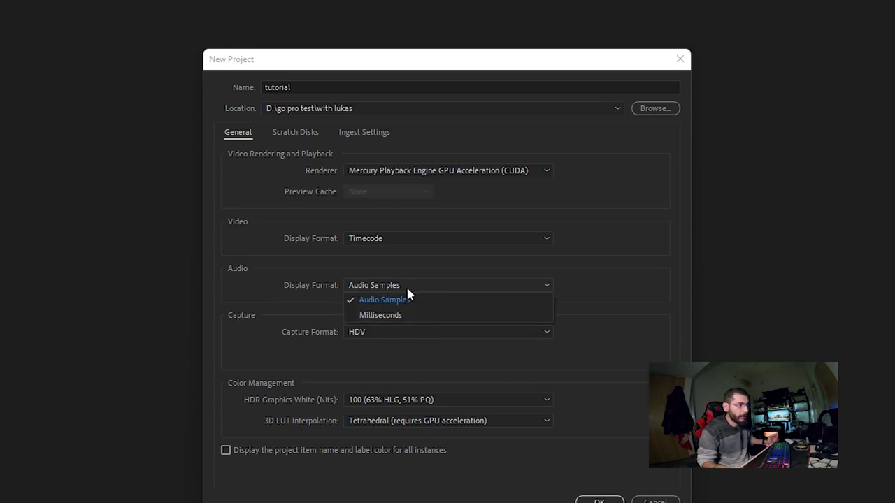
pyautogui.click(419, 302)
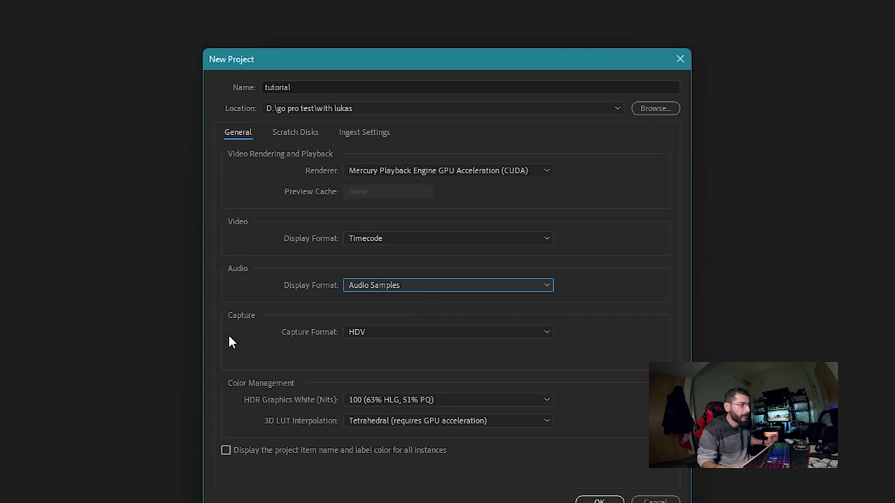
pyautogui.click(410, 332)
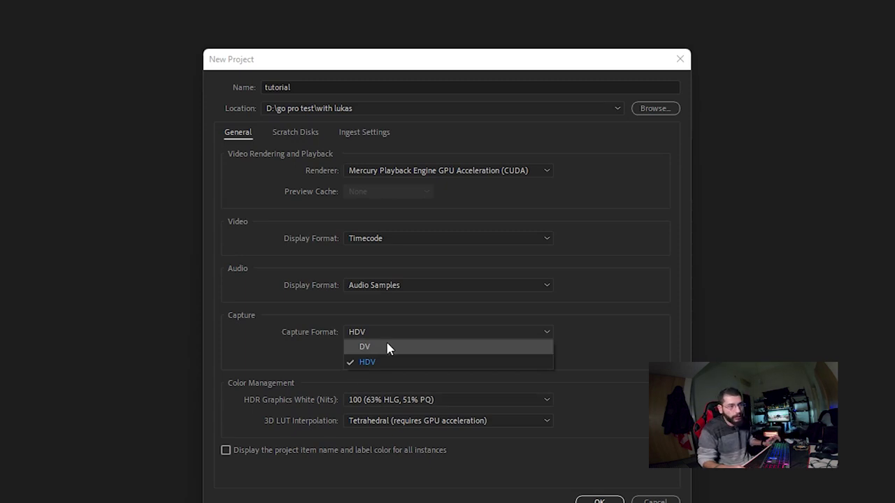
# Keep HDV capture format and HDR graphics white at 100, then view the scratch disk locations
pyautogui.click(370, 362)
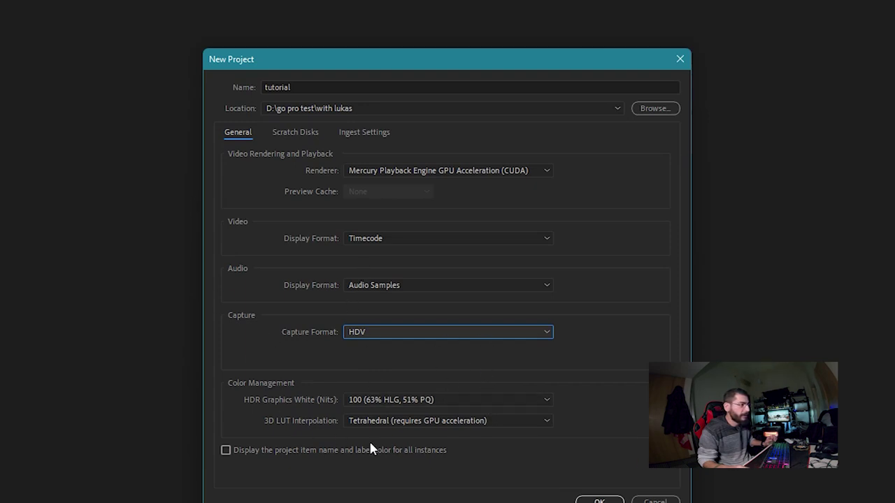
pyautogui.click(395, 403)
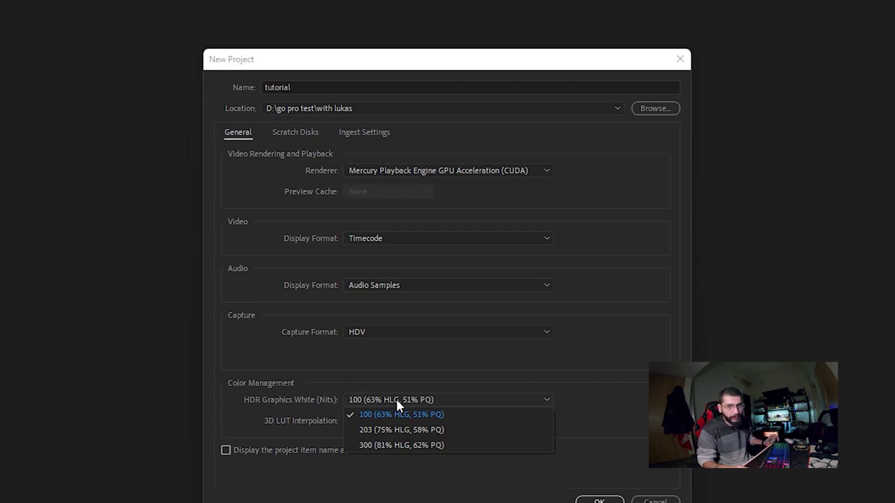
pyautogui.click(397, 401)
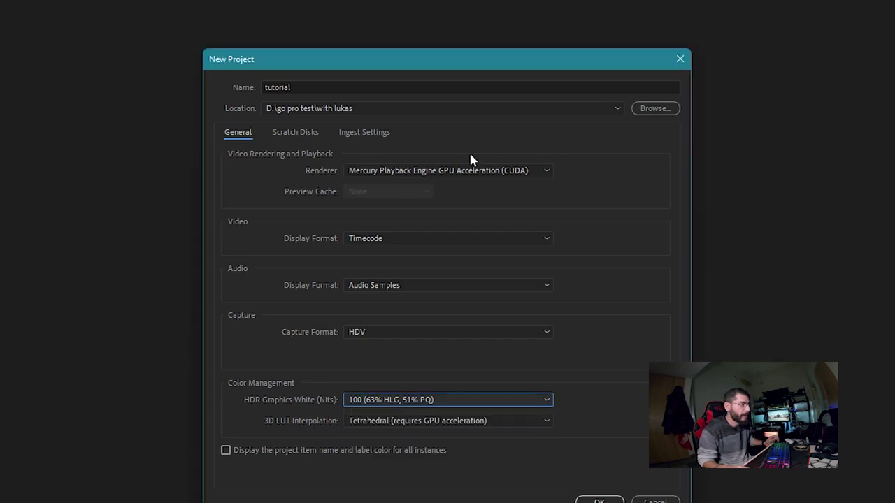
pyautogui.click(297, 134)
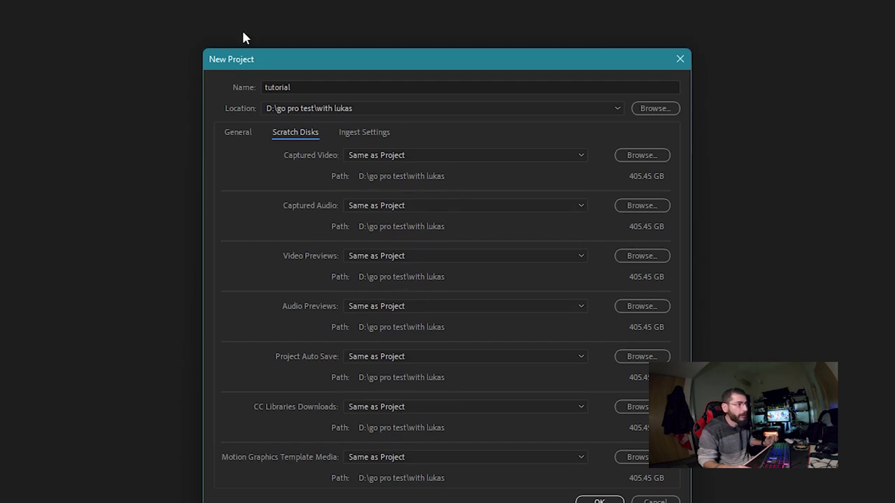
# Review the Ingest Settings, leaving ingest disabled
pyautogui.click(354, 132)
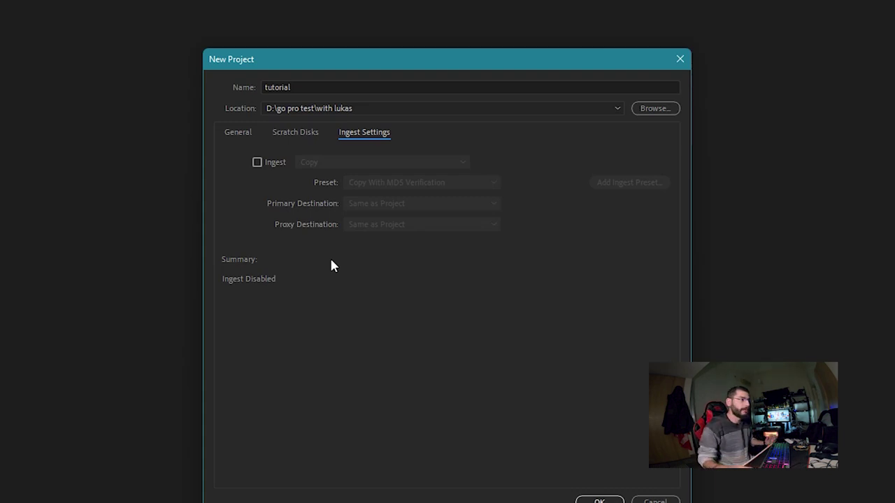
# Return to the General settings and confirm to create the tutorial project
pyautogui.click(241, 133)
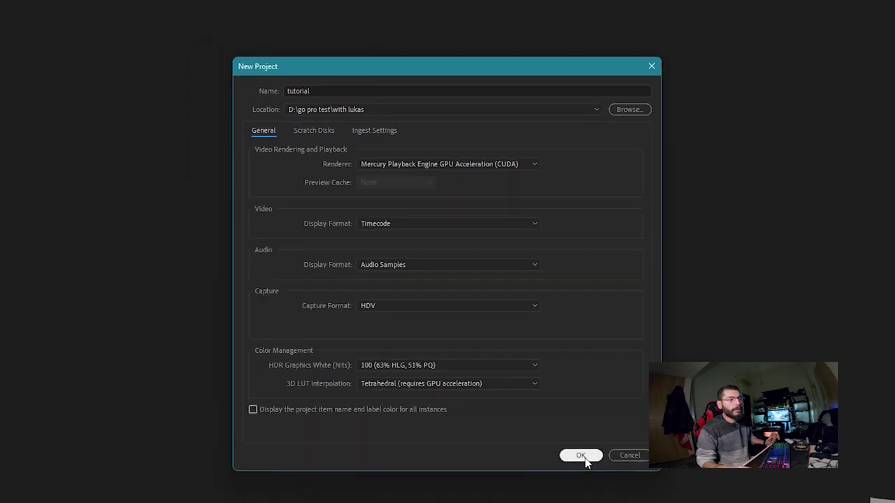
pyautogui.click(557, 393)
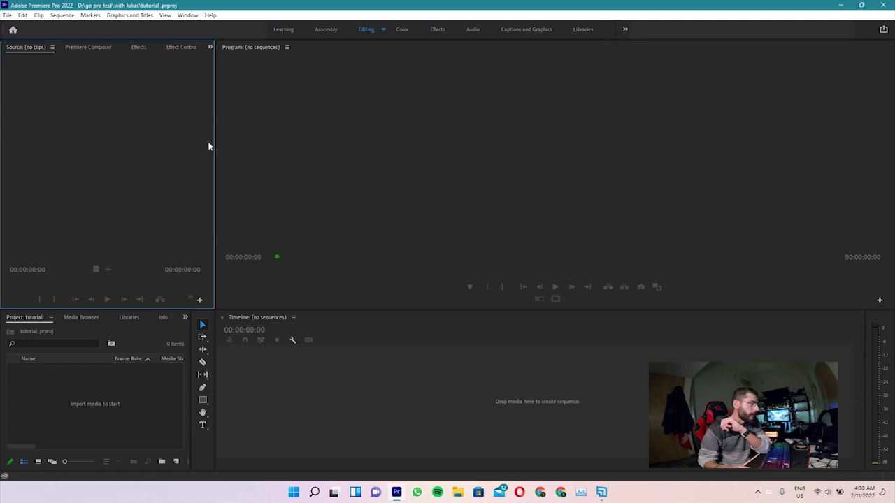
# Tour the Assembly, Editing, Color, Effects and Audio workspaces, ending on Captions and Graphics
pyautogui.click(503, 156)
pyautogui.click(107, 419)
pyautogui.click(405, 378)
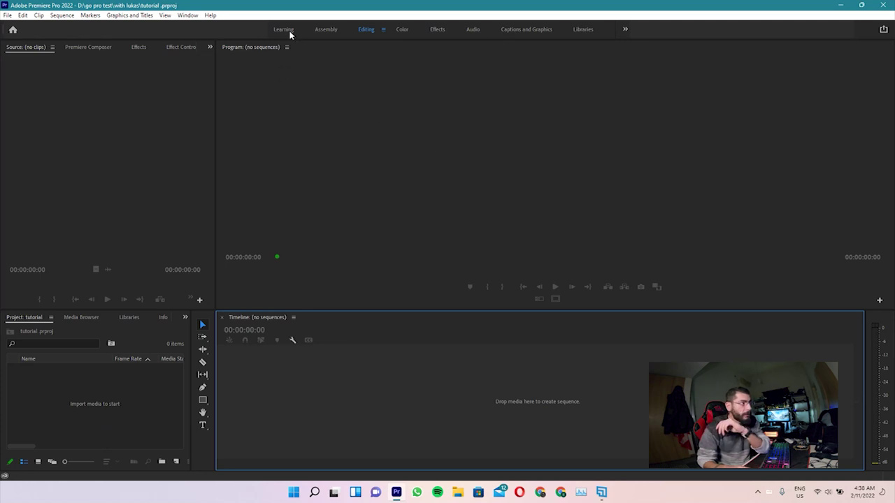
pyautogui.click(325, 31)
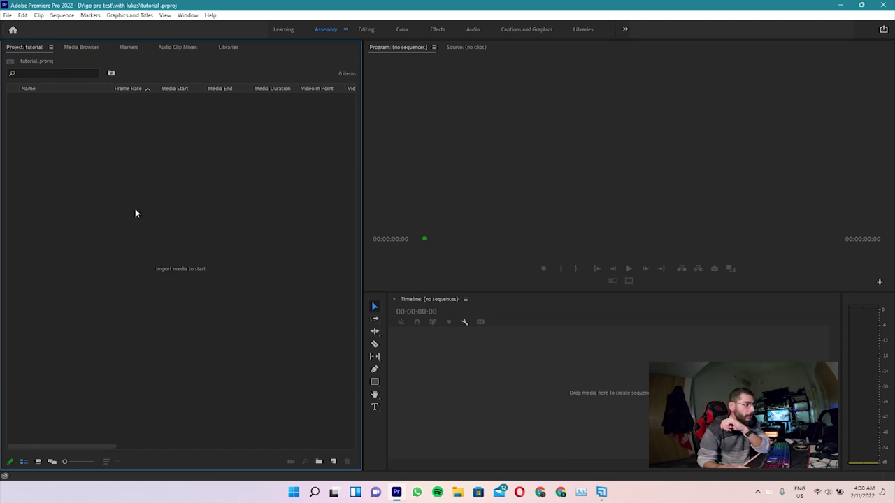
pyautogui.click(366, 30)
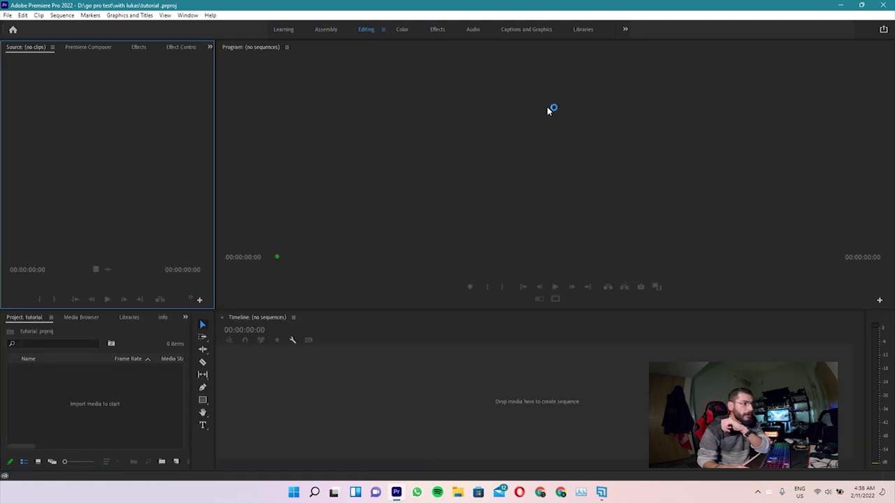
pyautogui.click(402, 30)
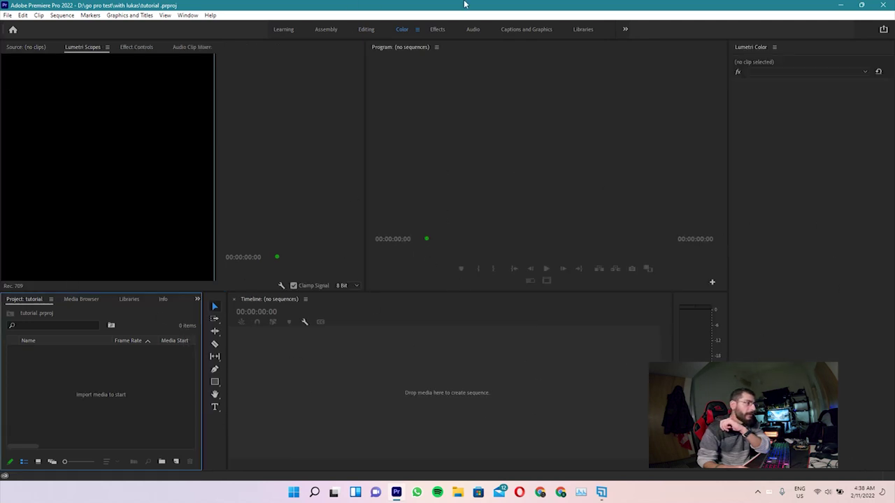
pyautogui.click(437, 30)
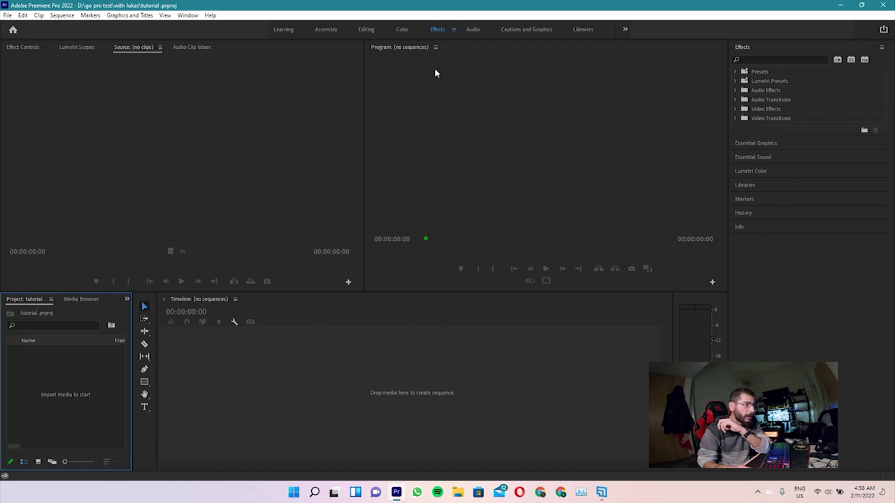
pyautogui.click(473, 30)
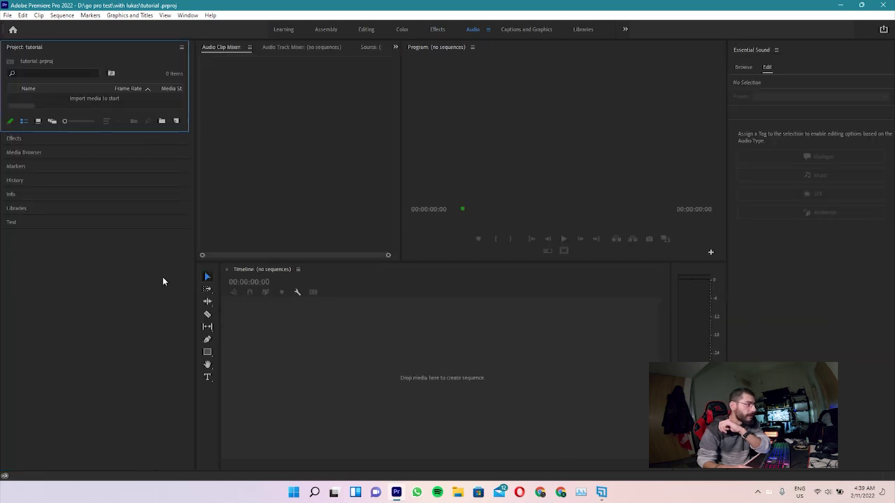
pyautogui.click(526, 29)
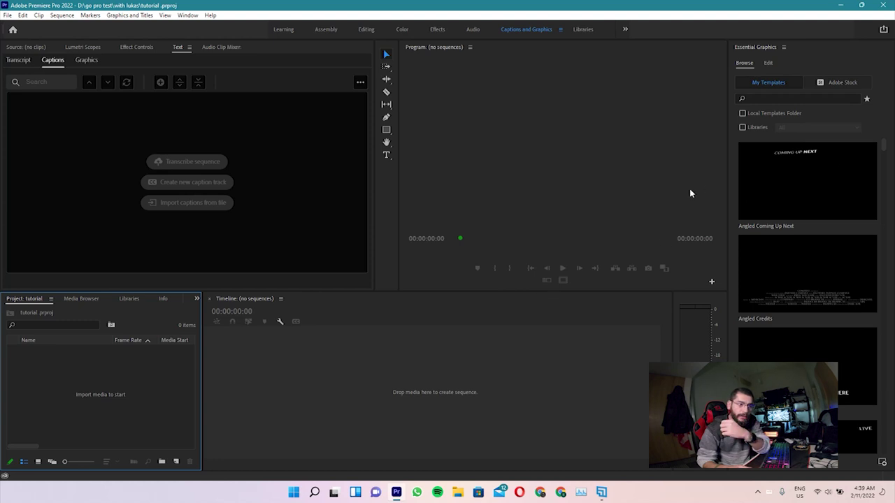
pyautogui.moveTo(807, 181)
pyautogui.scroll(-2, 780, 273)
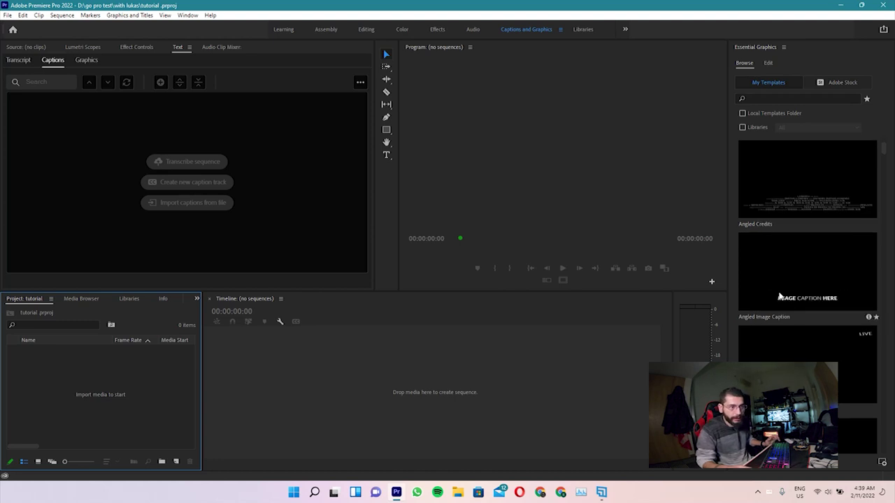
pyautogui.scroll(-2, 786, 356)
pyautogui.scroll(-4, 805, 360)
pyautogui.scroll(-3, 860, 432)
pyautogui.scroll(-3, 870, 316)
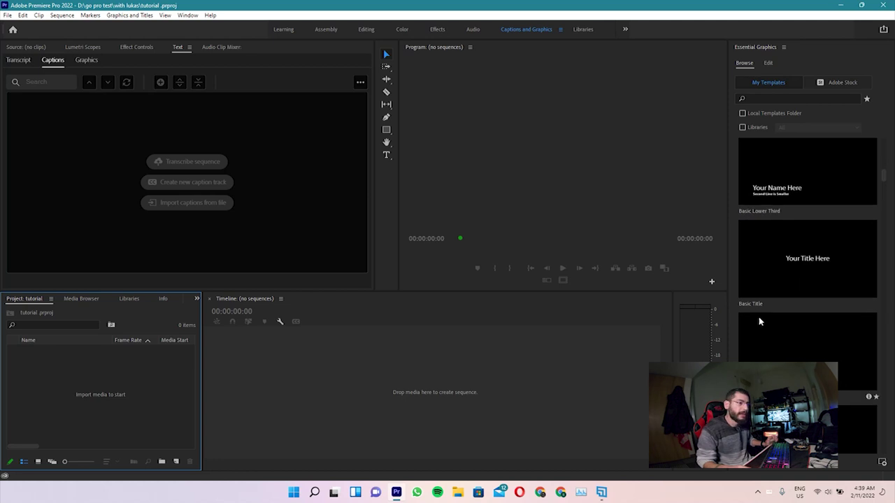
pyautogui.scroll(-3, 759, 317)
pyautogui.moveTo(807, 256)
pyautogui.scroll(-2, 787, 269)
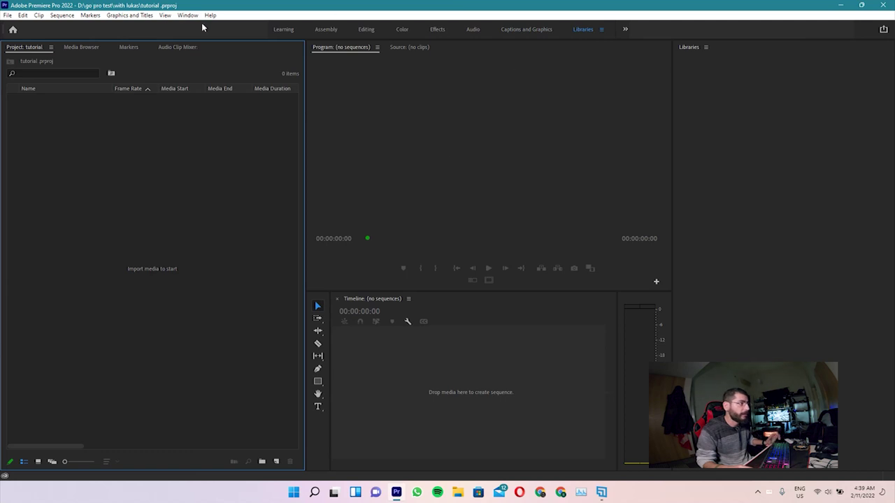
# Switch to the Assembly workspace and bring up the Project panel's context menu
pyautogui.click(331, 31)
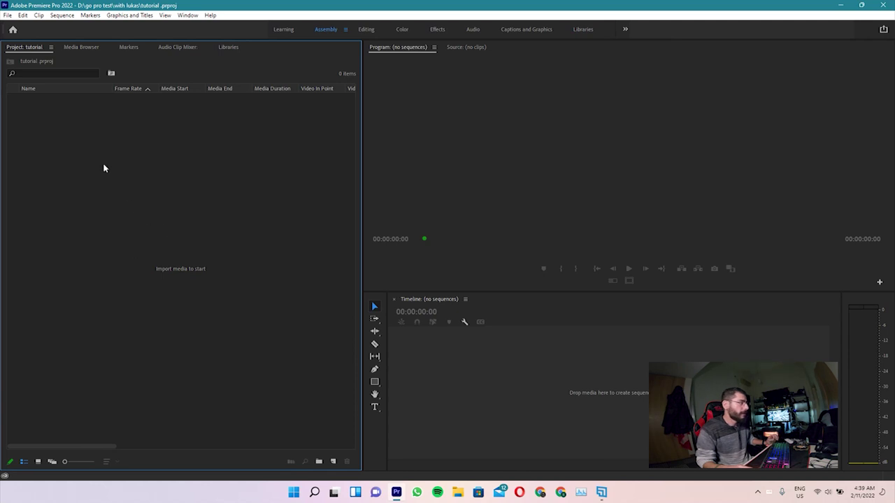
pyautogui.rightClick(76, 137)
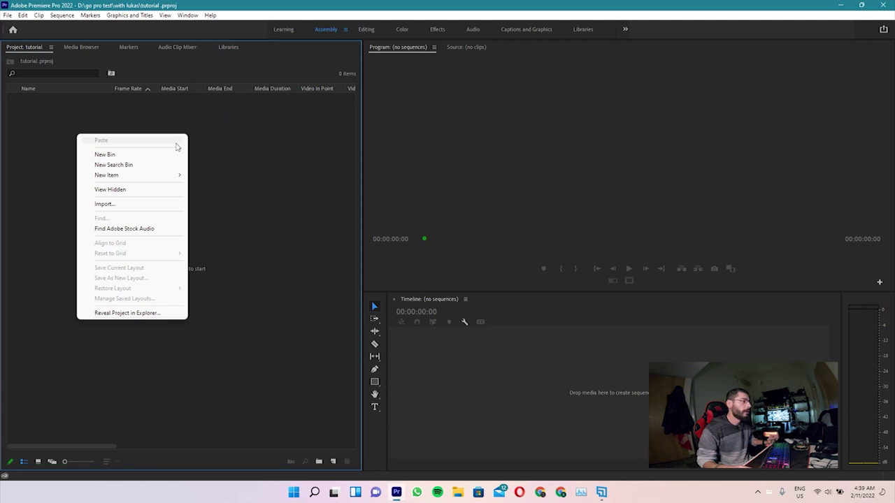
# Dismiss and reopen the empty Project panel's context menu for adding items
pyautogui.click(275, 152)
pyautogui.rightClick(112, 163)
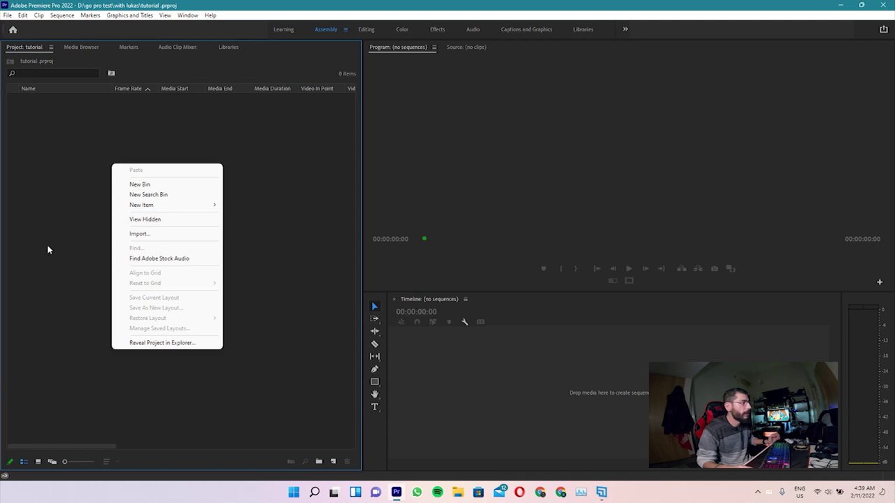
# Start an import and navigate to D:\go pro test\with lukas
pyautogui.click(154, 234)
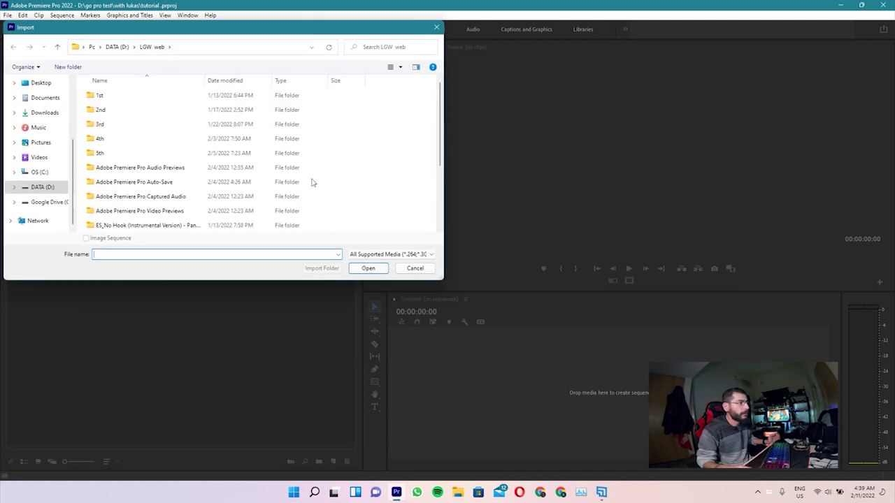
pyautogui.click(42, 187)
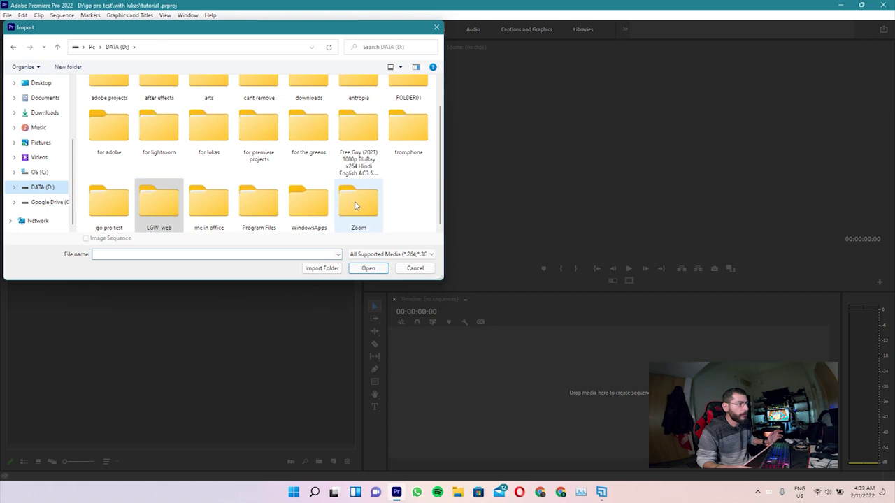
pyautogui.click(109, 204)
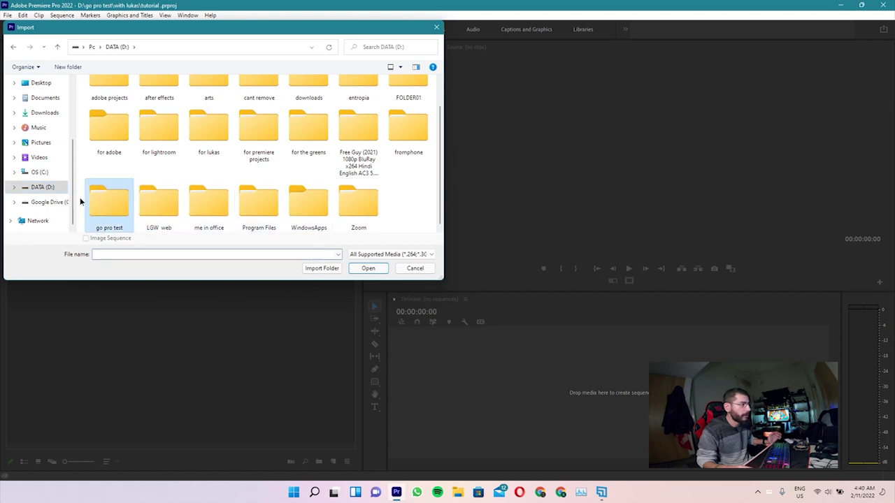
pyautogui.doubleClick(105, 204)
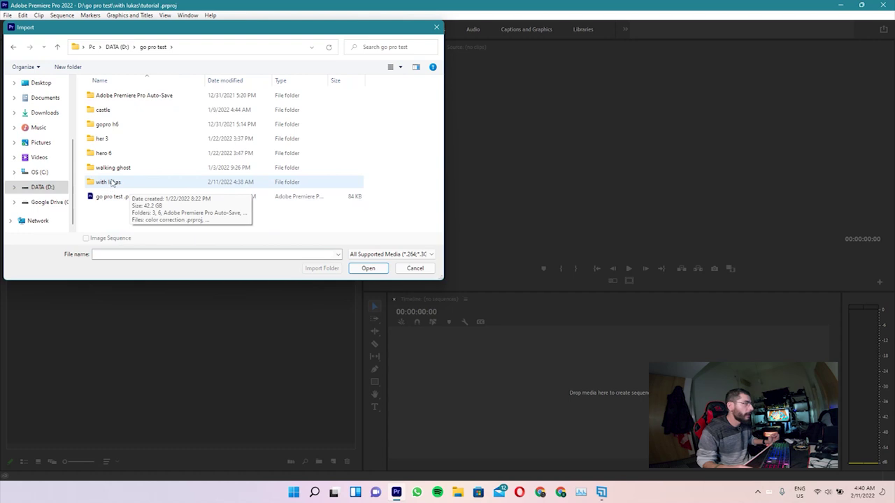
pyautogui.doubleClick(119, 185)
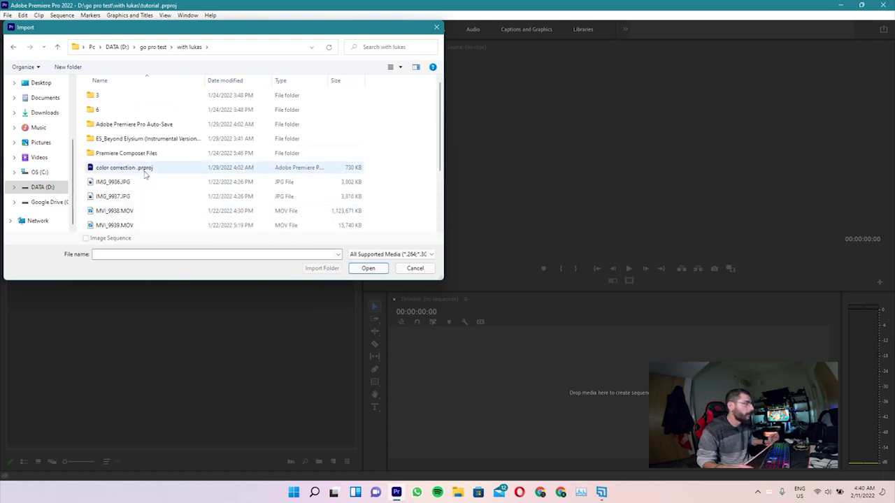
# Select folders 3 and 6 plus clips MVI_9938 through MVI_9944.MOV
pyautogui.click(98, 96)
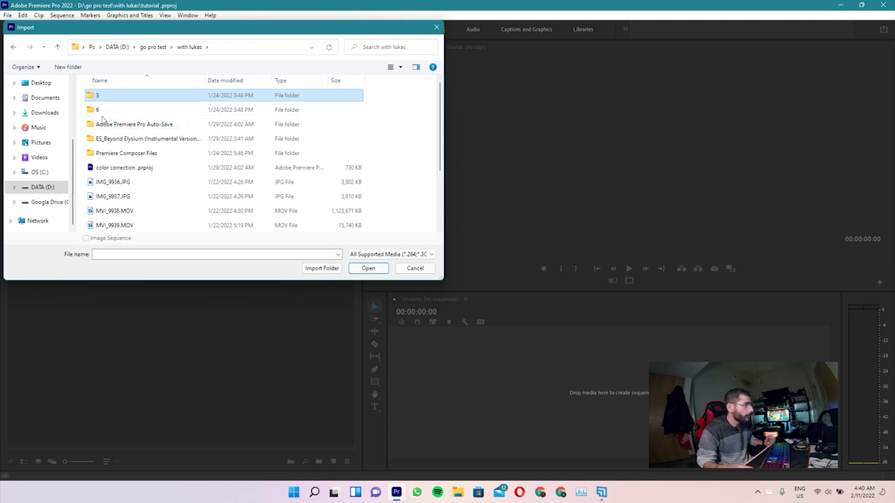
pyautogui.keyDown('ctrl'); pyautogui.click(97, 110); pyautogui.keyUp('ctrl')
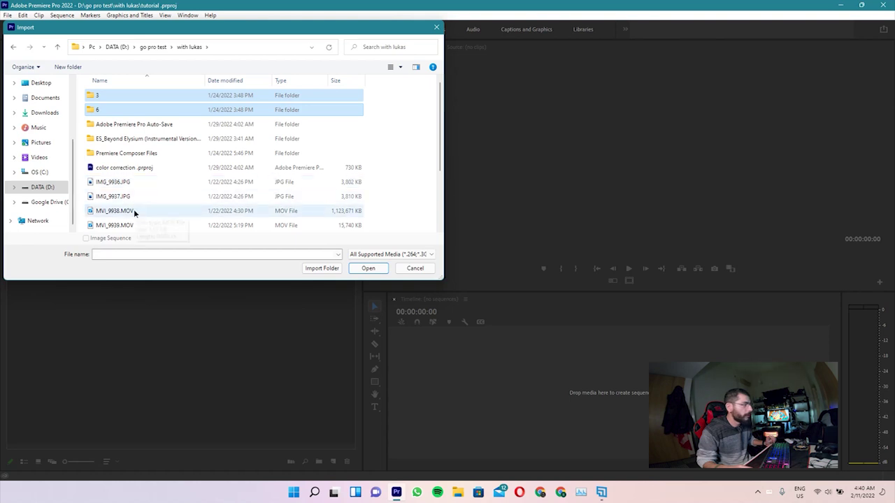
pyautogui.keyDown('ctrl'); pyautogui.click(136, 212); pyautogui.keyUp('ctrl')
pyautogui.keyDown('ctrl'); pyautogui.click(128, 225); pyautogui.keyUp('ctrl')
pyautogui.scroll(-1, 150, 213)
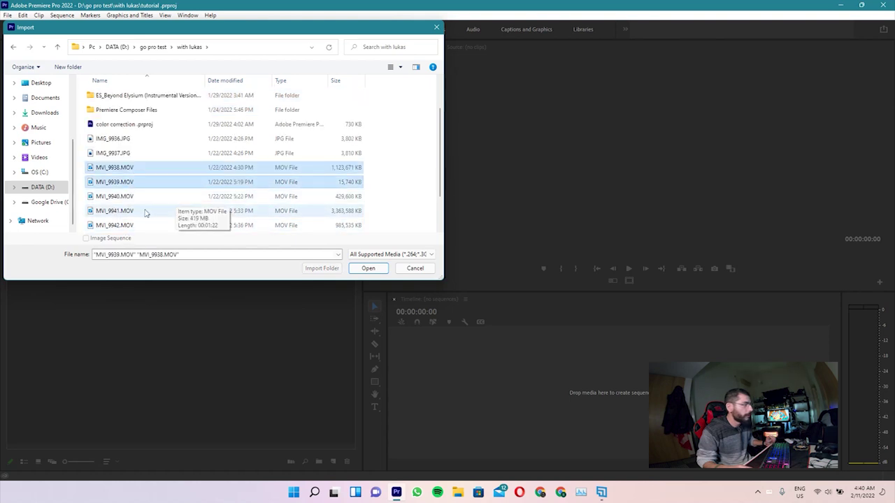
pyautogui.keyDown('ctrl'); pyautogui.click(133, 196); pyautogui.keyUp('ctrl')
pyautogui.keyDown('ctrl'); pyautogui.click(126, 211); pyautogui.keyUp('ctrl')
pyautogui.keyDown('ctrl'); pyautogui.click(133, 225); pyautogui.keyUp('ctrl')
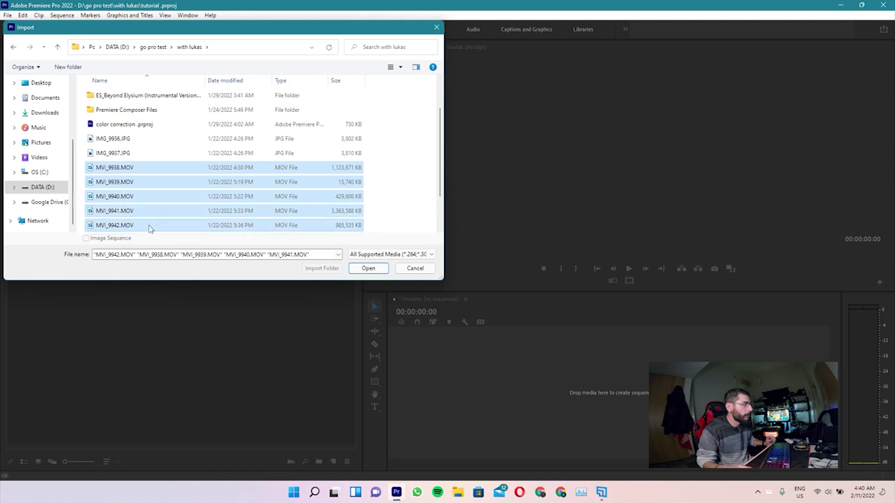
pyautogui.scroll(-1, 135, 231)
pyautogui.keyDown('ctrl'); pyautogui.click(119, 198); pyautogui.keyUp('ctrl')
pyautogui.keyDown('ctrl'); pyautogui.click(117, 213); pyautogui.keyUp('ctrl')
# Add the Beyond Elysium folder to the selection and import, bringing in the seven MVI clips
pyautogui.scroll(1, 168, 151)
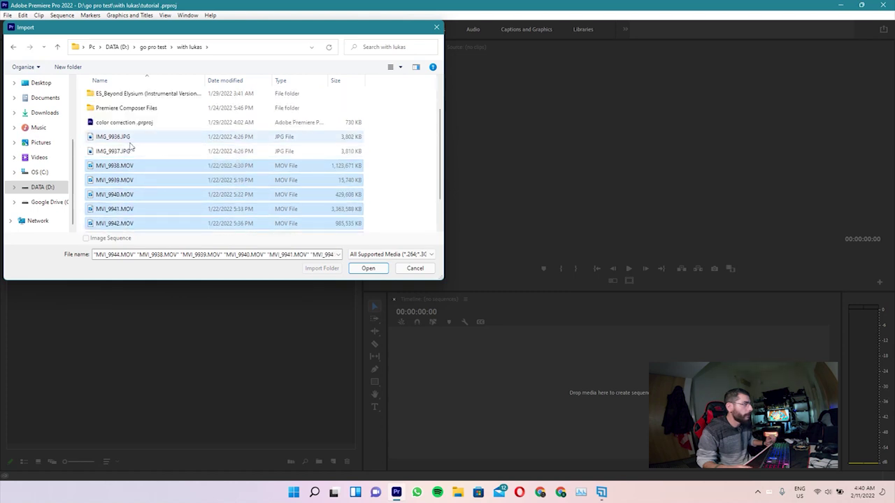
pyautogui.scroll(1, 115, 166)
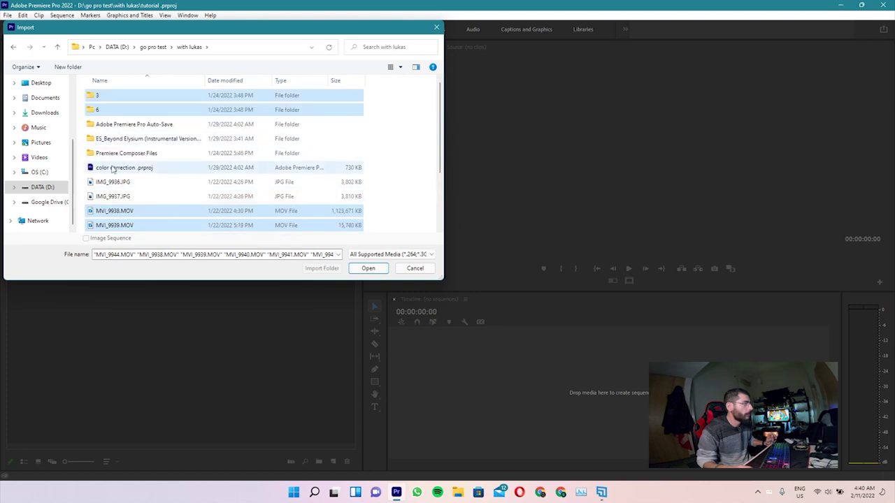
pyautogui.keyDown('ctrl'); pyautogui.click(106, 140); pyautogui.keyUp('ctrl')
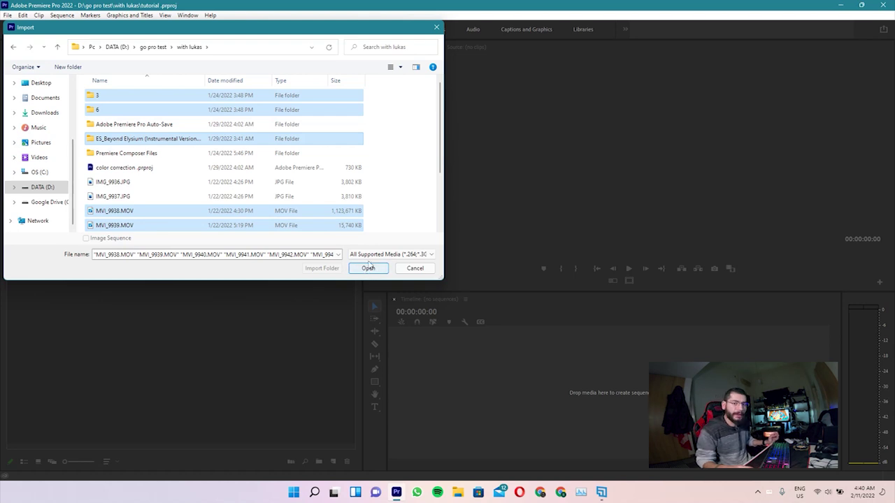
pyautogui.click(358, 269)
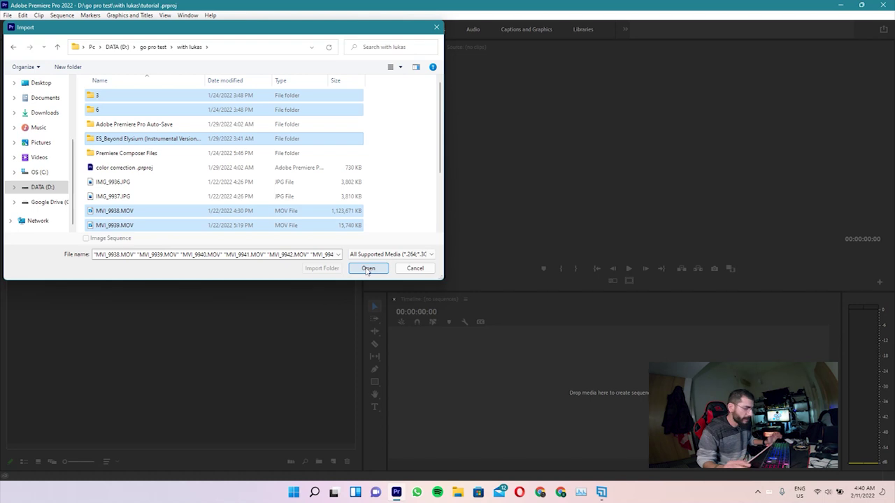
pyautogui.click(367, 269)
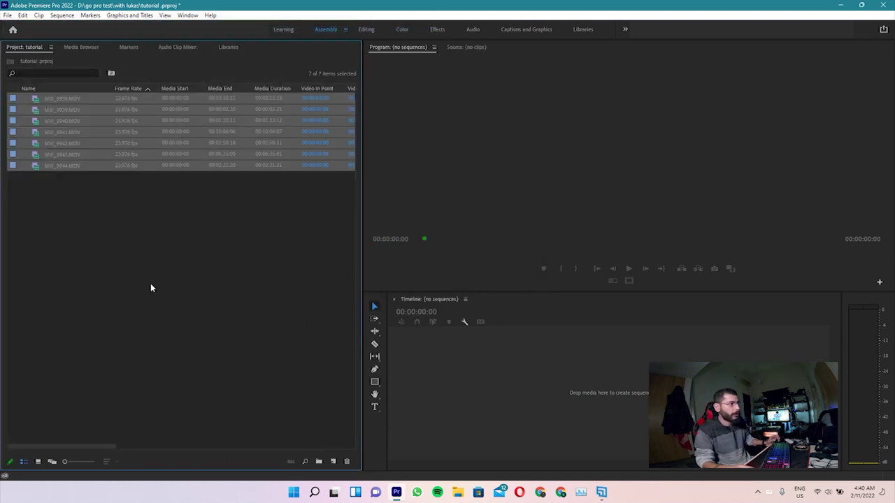
# In File Explorer, browse to D:\go pro test\with lukas and select folder 3
pyautogui.click(195, 252)
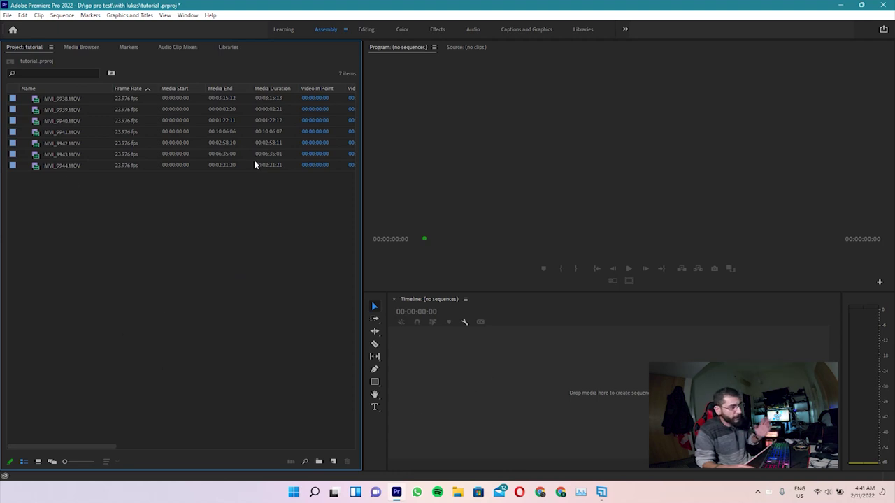
pyautogui.click(454, 495)
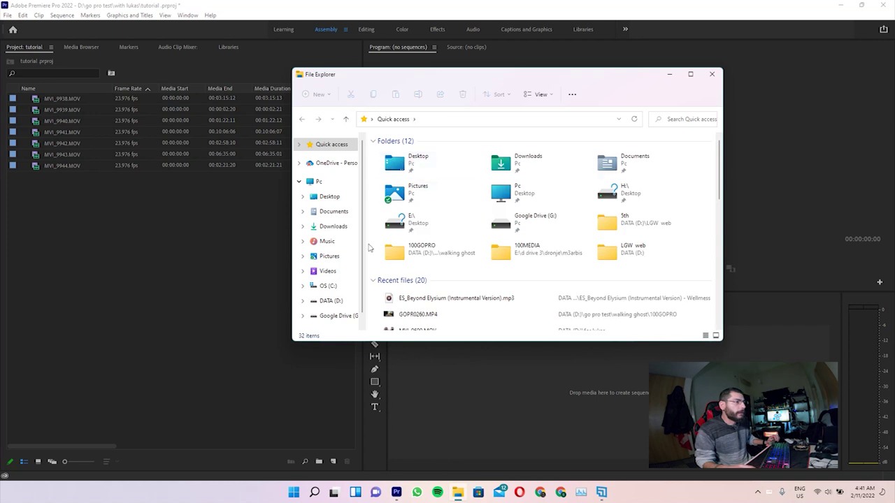
pyautogui.click(329, 196)
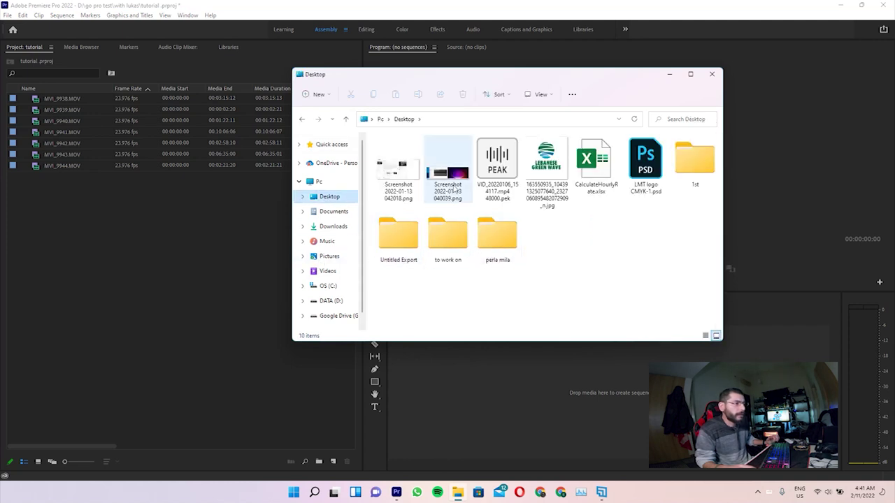
pyautogui.click(320, 182)
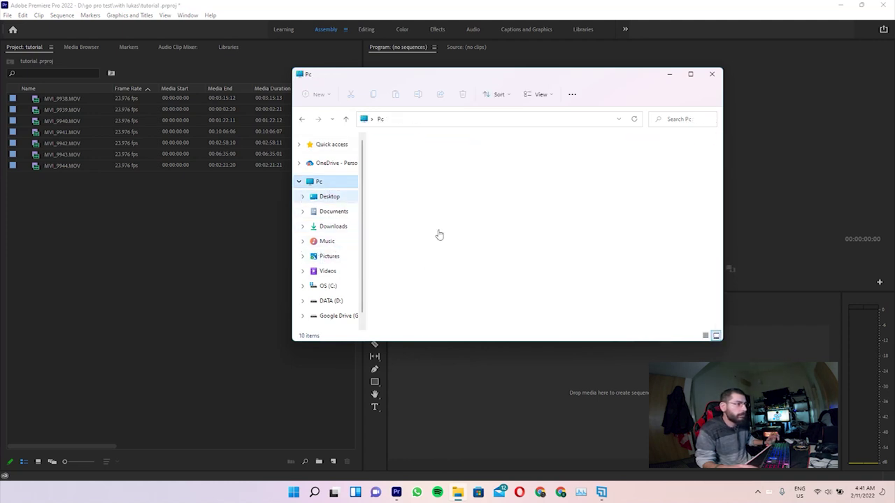
pyautogui.doubleClick(542, 233)
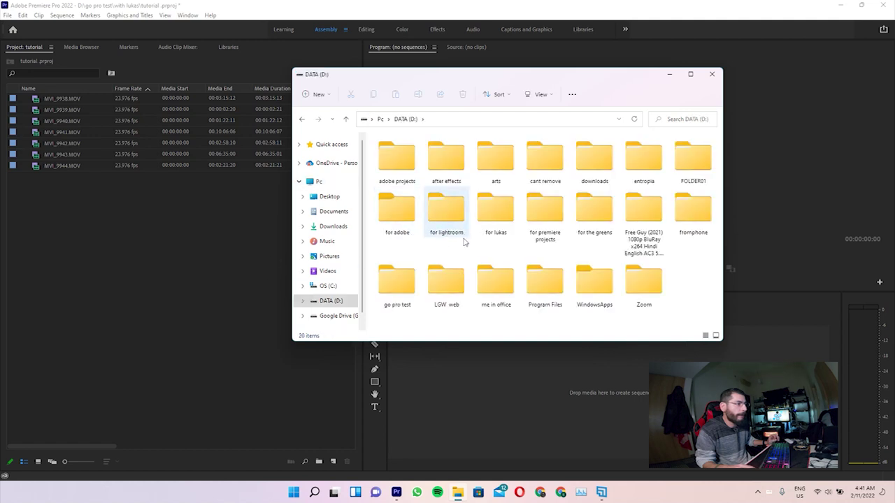
pyautogui.doubleClick(407, 290)
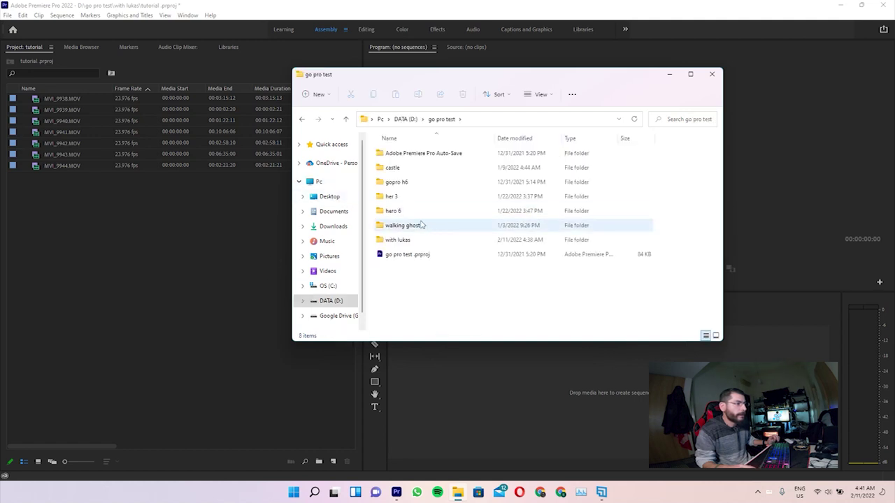
pyautogui.doubleClick(399, 241)
pyautogui.click(405, 166)
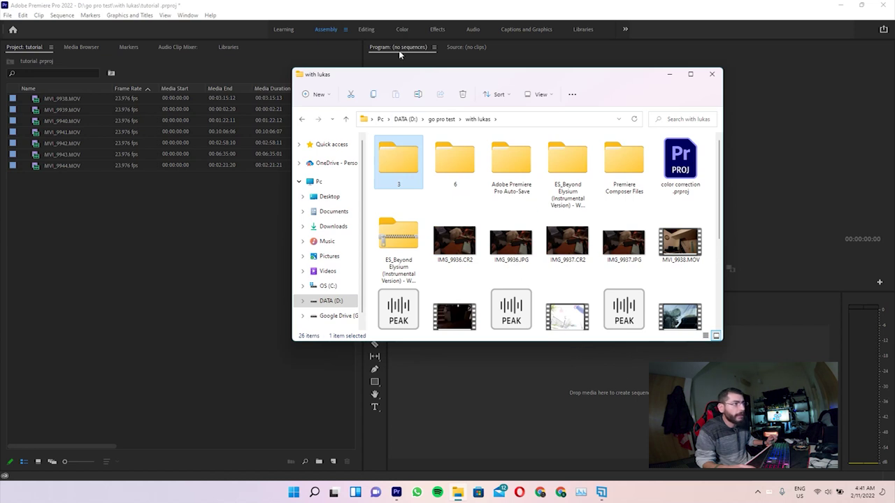
# Drag folders 3, 6 and ES_Beyond Elysium into the Project panel, then minimize Explorer
pyautogui.moveTo(420, 82); pyautogui.dragTo(522, 100)
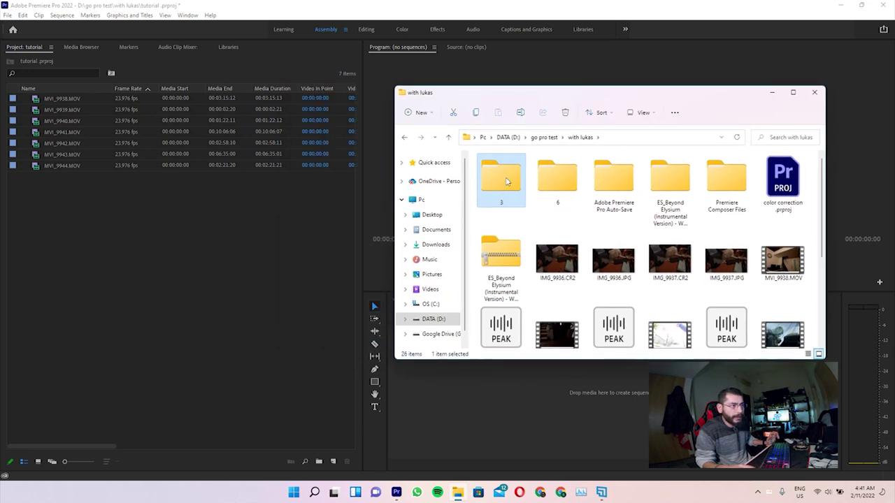
pyautogui.moveTo(506, 179); pyautogui.dragTo(311, 353)
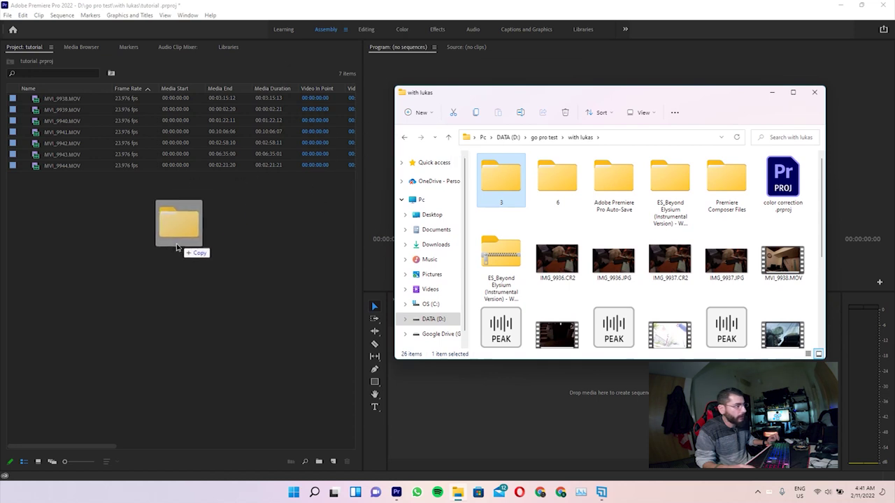
pyautogui.moveTo(534, 93)
pyautogui.mouseDown()
pyautogui.moveTo(650, 295)
pyautogui.moveTo(450, 97)
pyautogui.mouseUp()
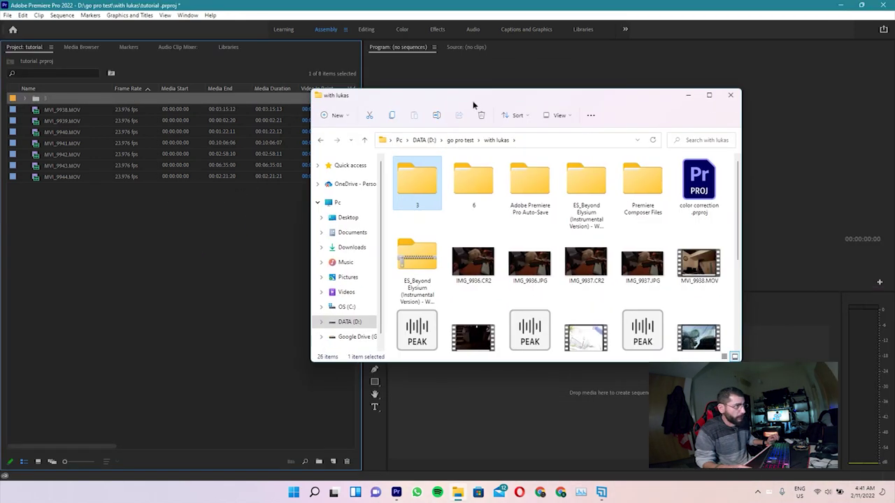
pyautogui.click(483, 180)
pyautogui.moveTo(402, 202); pyautogui.dragTo(116, 266)
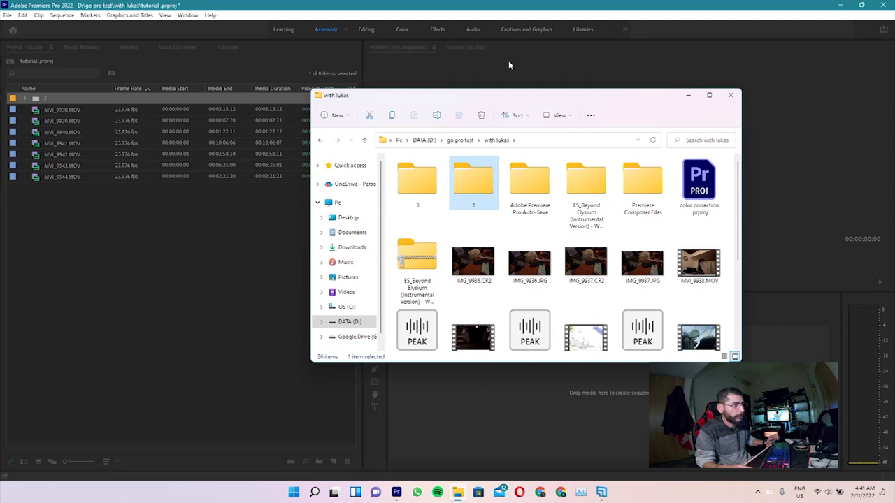
pyautogui.moveTo(490, 103)
pyautogui.mouseDown()
pyautogui.moveTo(625, 439)
pyautogui.moveTo(470, 73)
pyautogui.mouseUp()
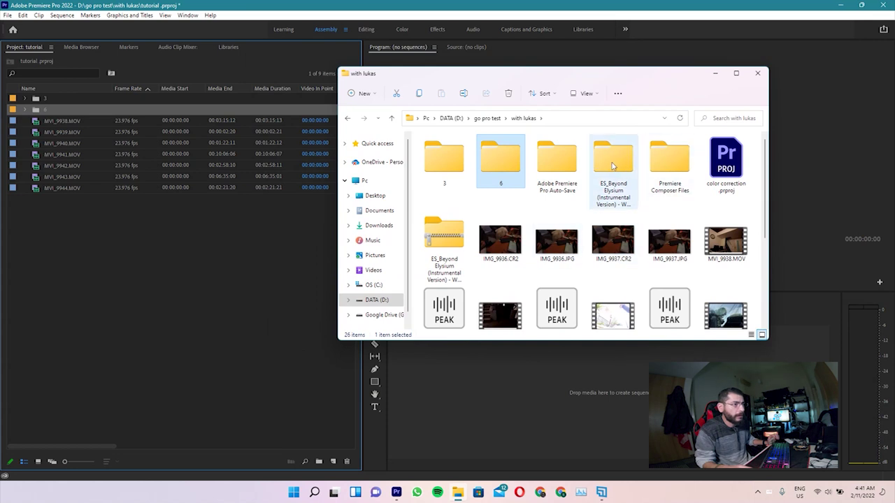
pyautogui.moveTo(616, 167); pyautogui.dragTo(309, 340)
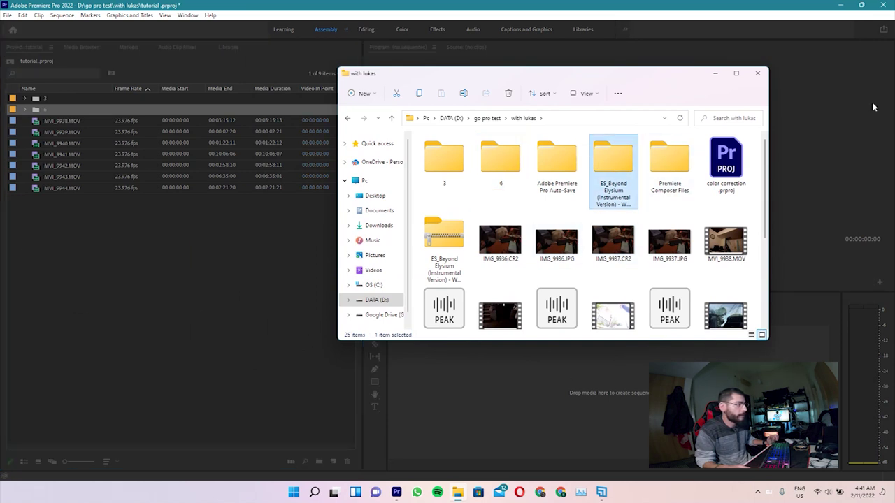
pyautogui.click(716, 72)
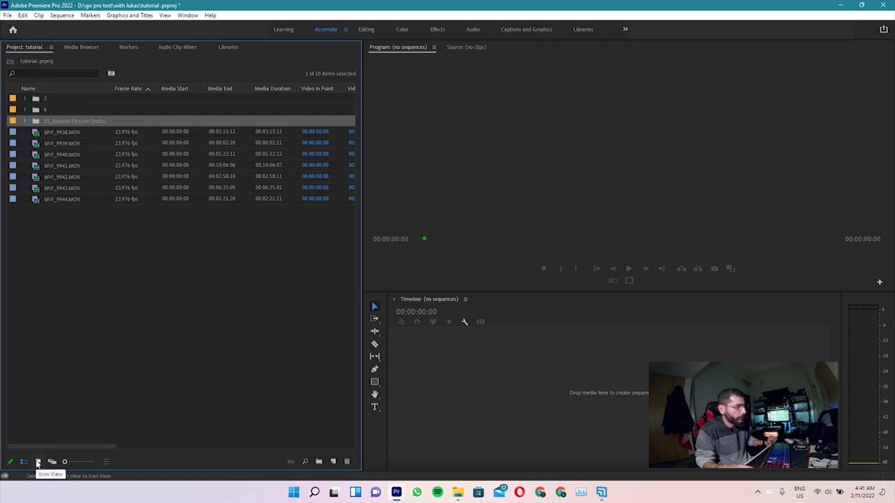
# Switch the Project panel to Icon View, view bin 3's GoPro clips as a list, then return to the root
pyautogui.click(38, 462)
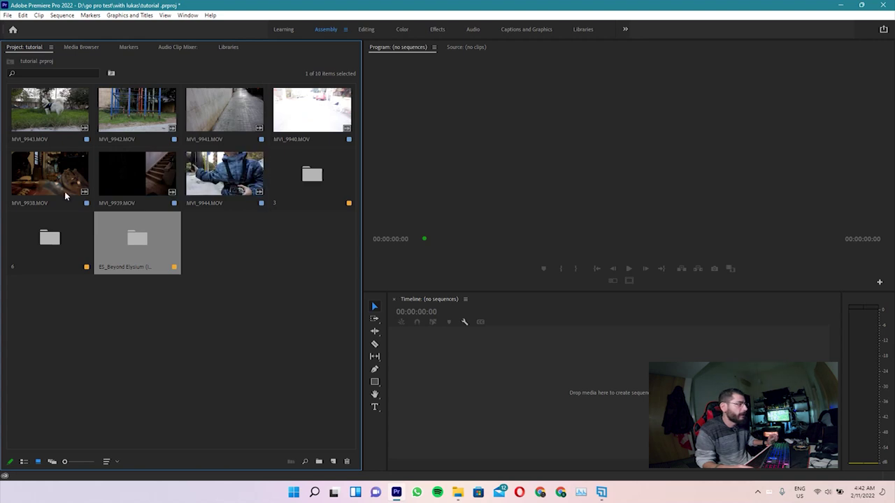
pyautogui.click(258, 339)
pyautogui.doubleClick(315, 176)
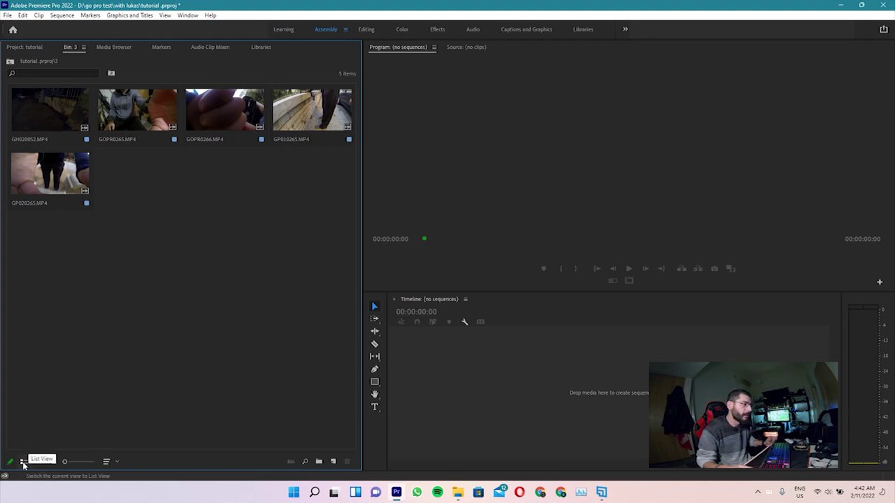
pyautogui.click(23, 463)
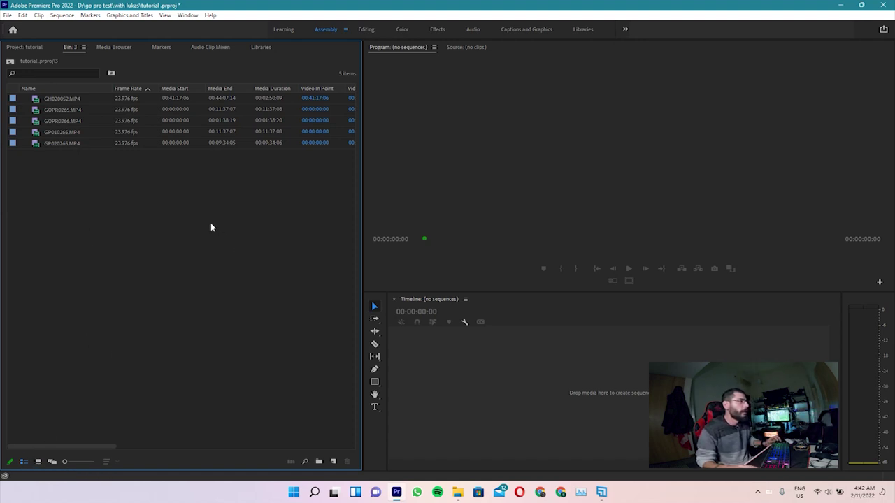
pyautogui.click(10, 61)
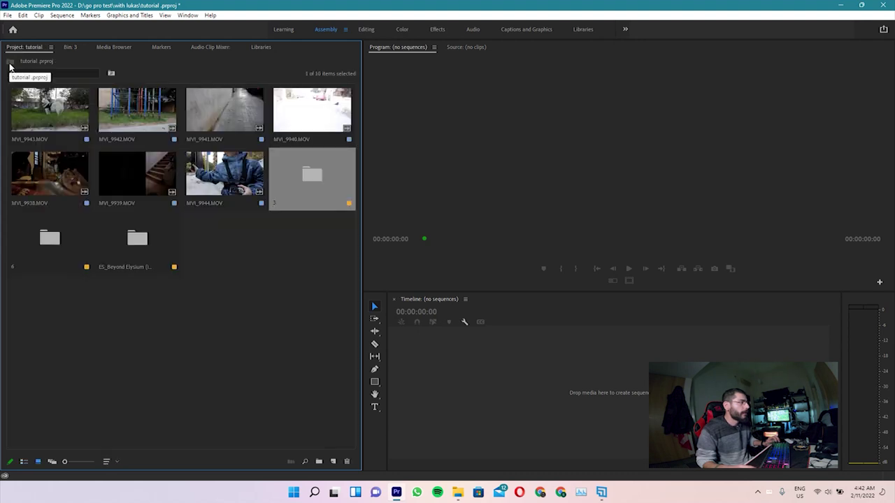
pyautogui.click(199, 364)
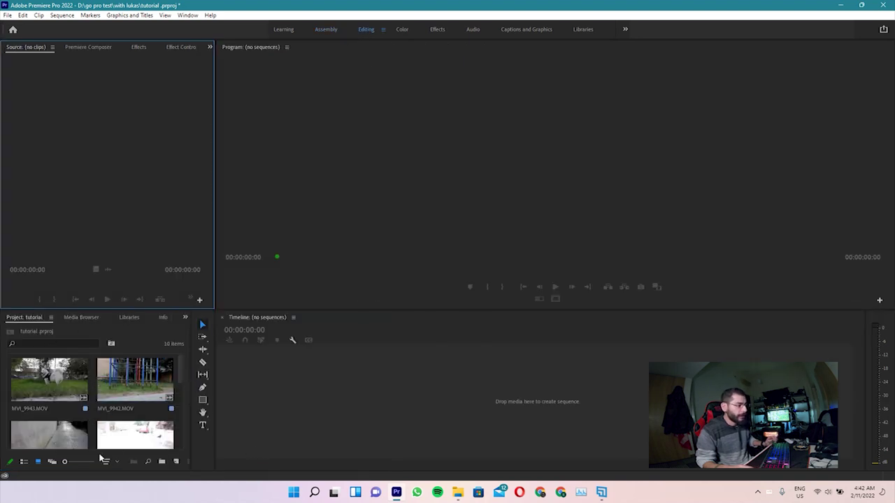
pyautogui.scroll(-1, 117, 386)
pyautogui.scroll(-1, 109, 392)
pyautogui.scroll(-1, 105, 398)
pyautogui.scroll(1, 103, 398)
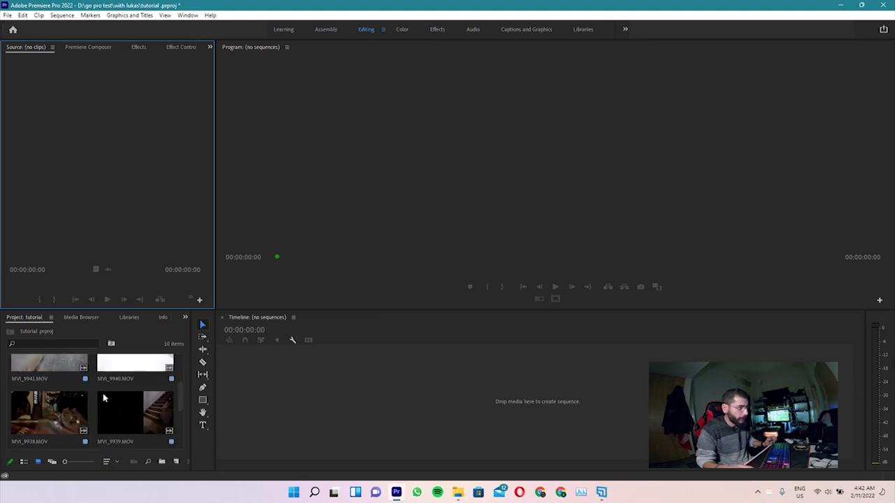
pyautogui.scroll(1, 103, 398)
pyautogui.scroll(-2, 103, 399)
pyautogui.scroll(2, 103, 397)
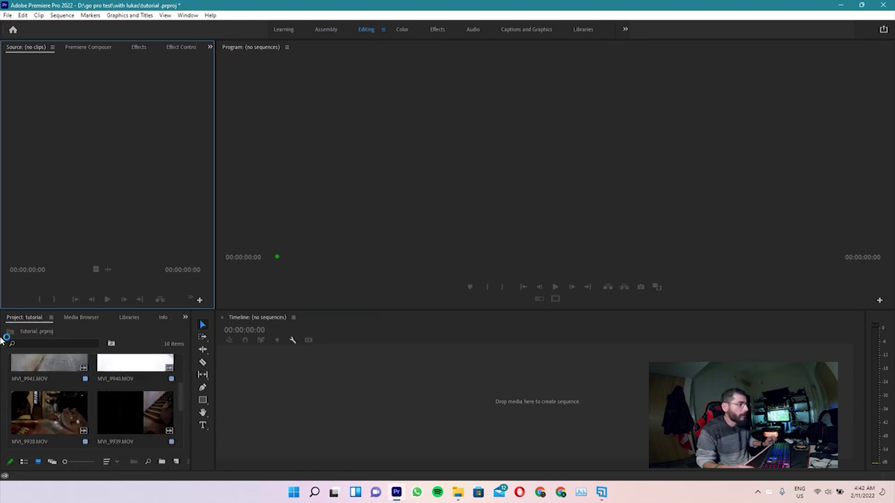
pyautogui.click(426, 196)
pyautogui.click(416, 388)
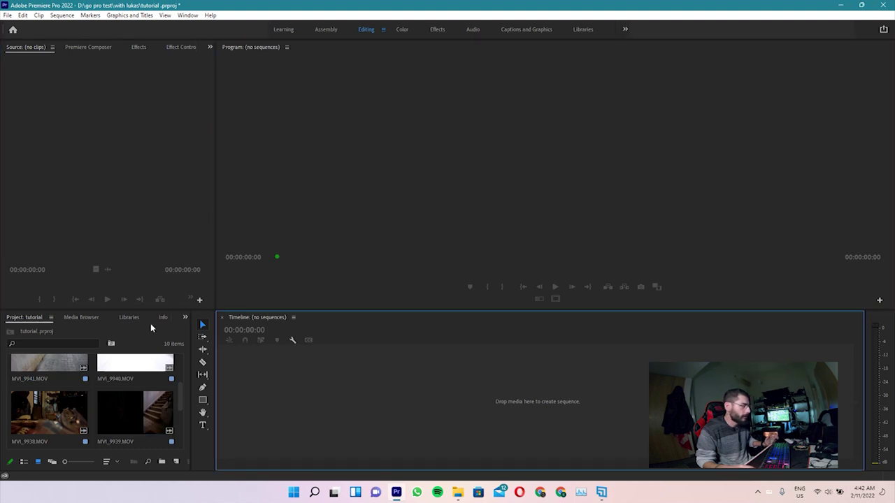
pyautogui.click(140, 346)
pyautogui.click(50, 78)
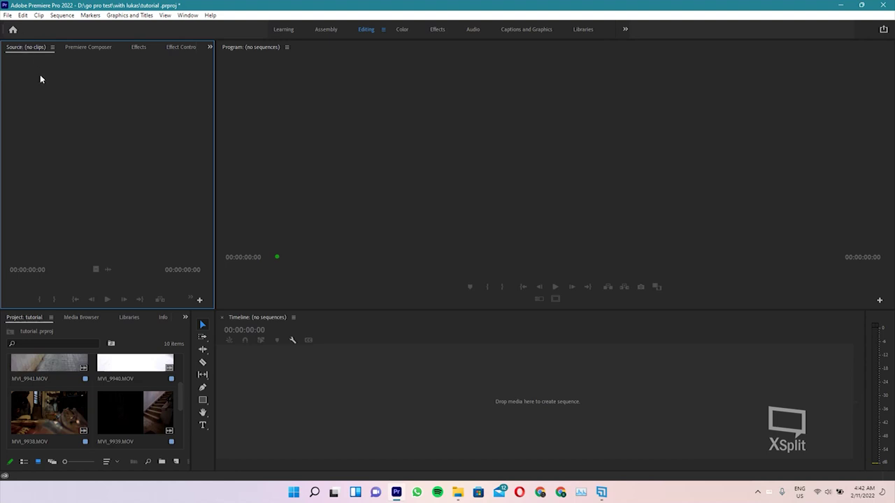
pyautogui.click(49, 415)
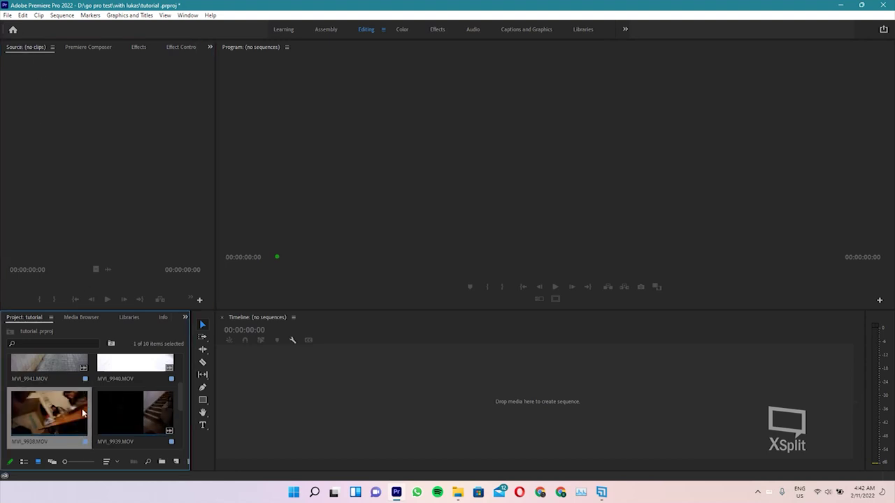
# Load MVI_9938.MOV in the Source monitor, scrub through it and play from about 01:24
pyautogui.doubleClick(40, 418)
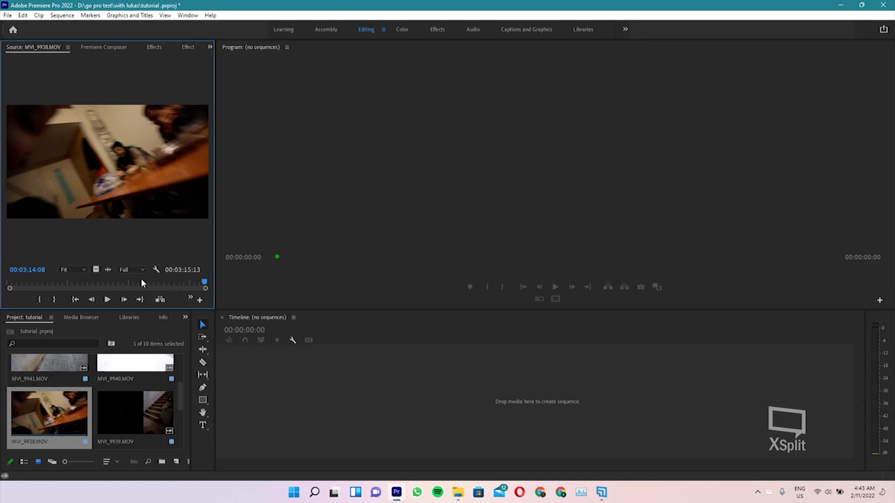
pyautogui.moveTo(187, 285); pyautogui.dragTo(47, 284)
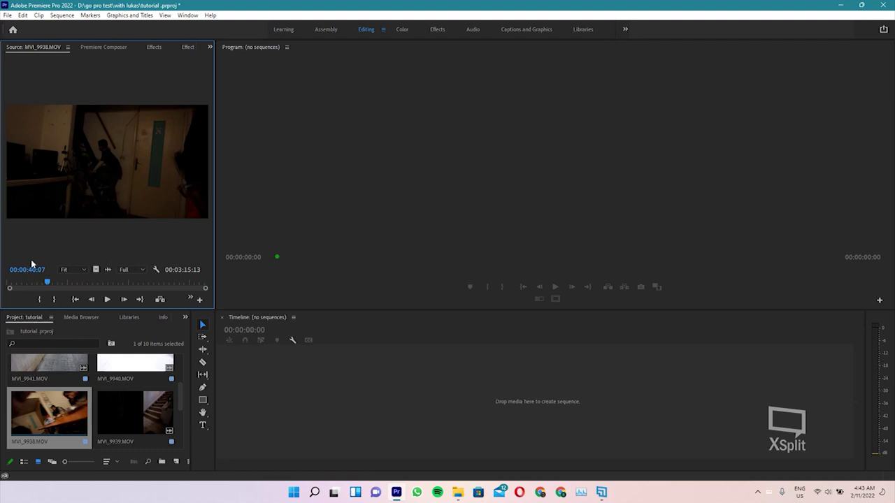
pyautogui.moveTo(47, 283)
pyautogui.mouseDown()
pyautogui.moveTo(2, 278)
pyautogui.moveTo(130, 283)
pyautogui.mouseUp()
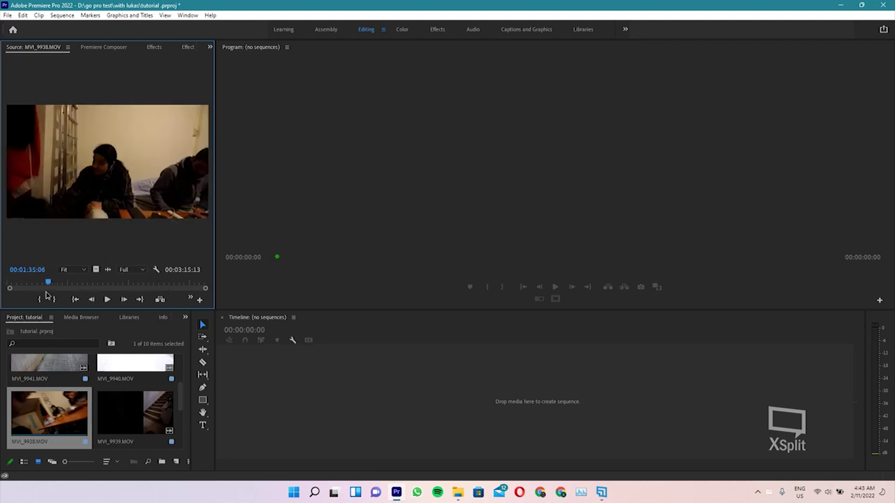
pyautogui.moveTo(110, 312); pyautogui.dragTo(93, 309)
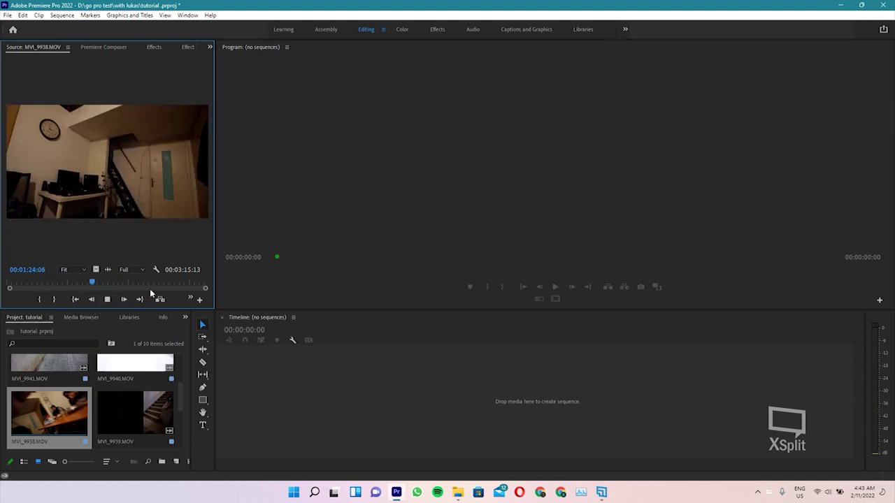
pyautogui.press('space')
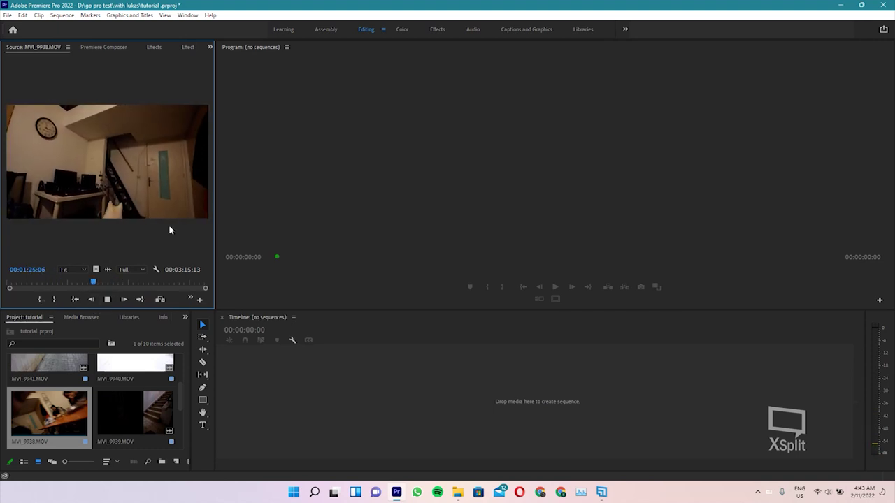
# Mark an in point at 01:30:09 and an out point at 01:36:15, then show Premiere Composer
pyautogui.click(105, 301)
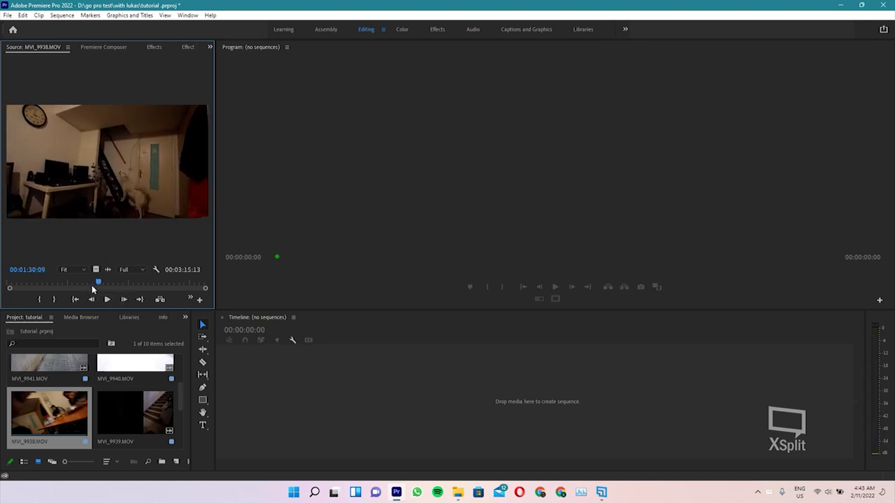
pyautogui.press('i')
pyautogui.click(104, 285)
pyautogui.press('o')
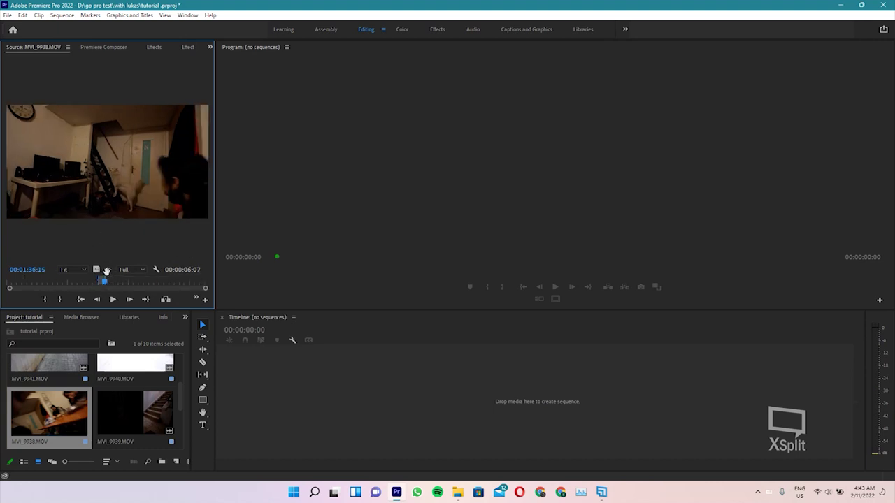
pyautogui.moveTo(106, 271); pyautogui.dragTo(108, 271)
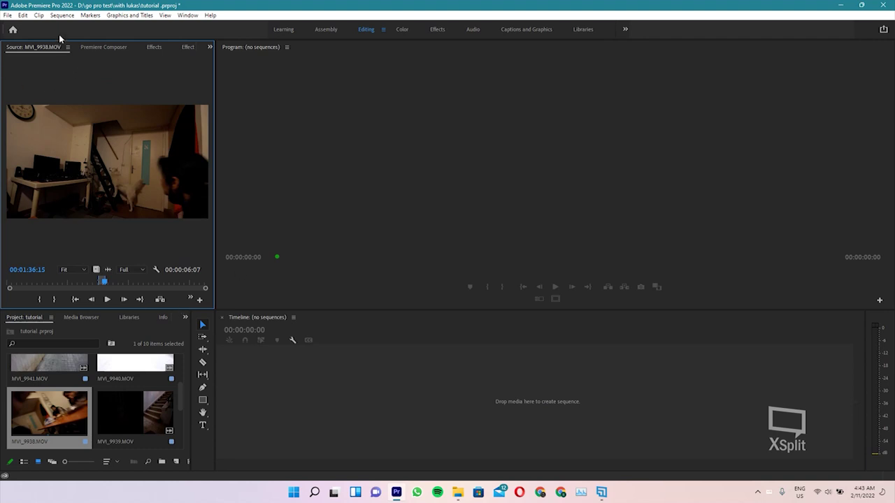
pyautogui.click(111, 47)
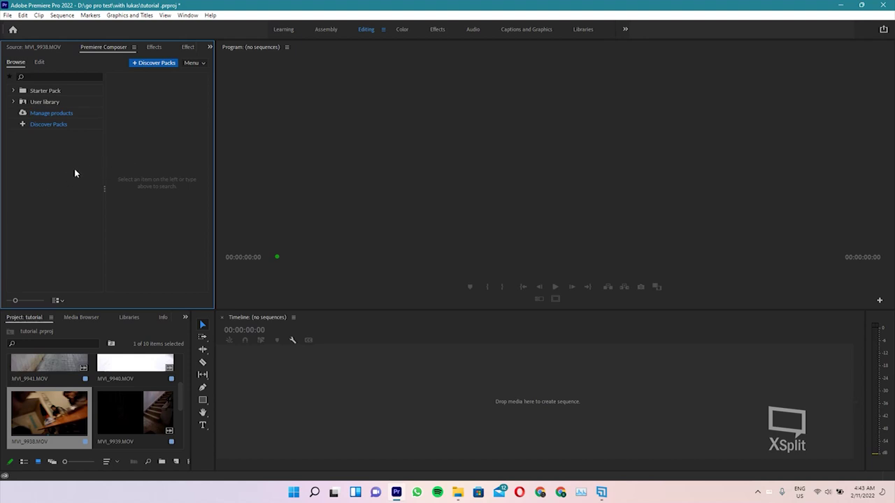
# View Effects, Effect Controls, Audio Clip Mixer and MVI_9938's Metadata, scrolling through the metadata
pyautogui.click(153, 49)
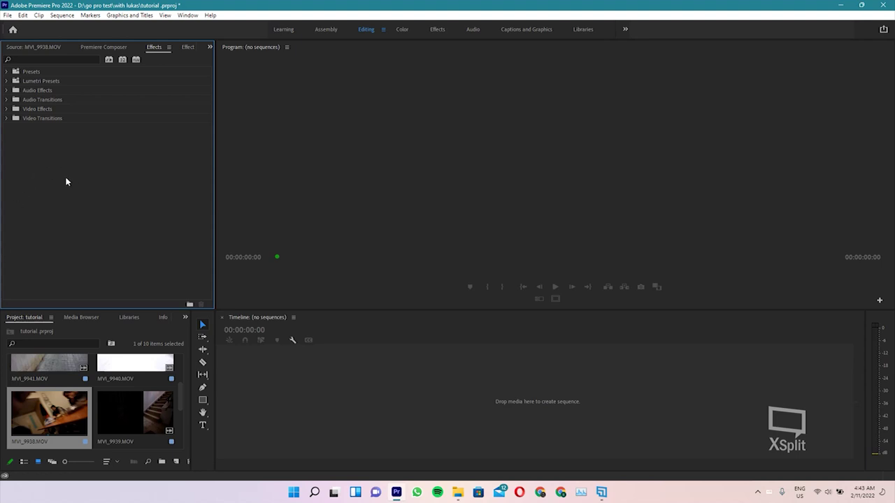
pyautogui.click(190, 49)
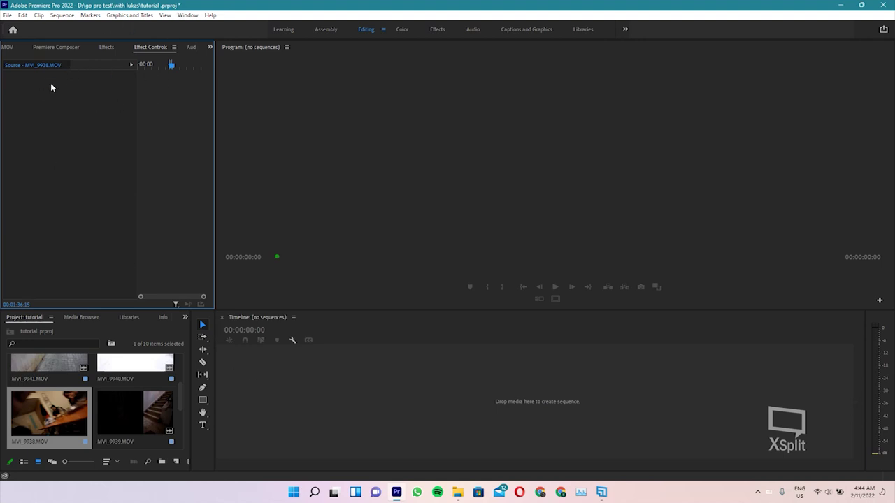
pyautogui.click(190, 47)
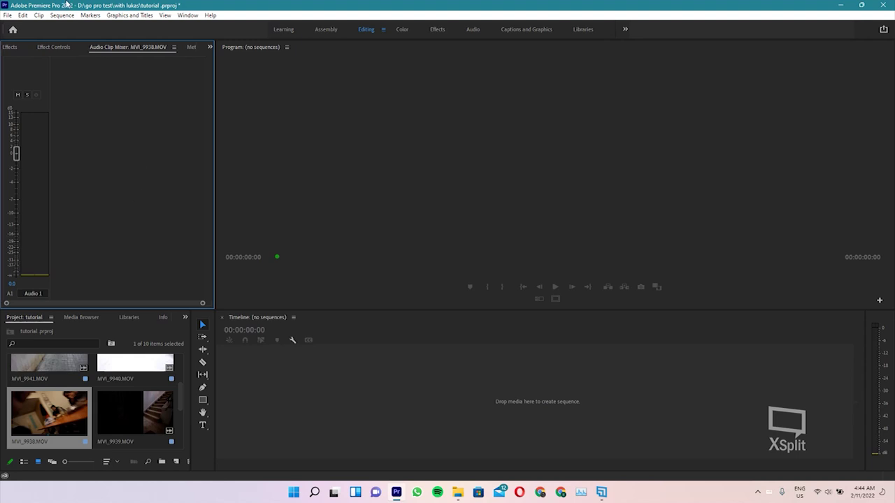
pyautogui.click(194, 47)
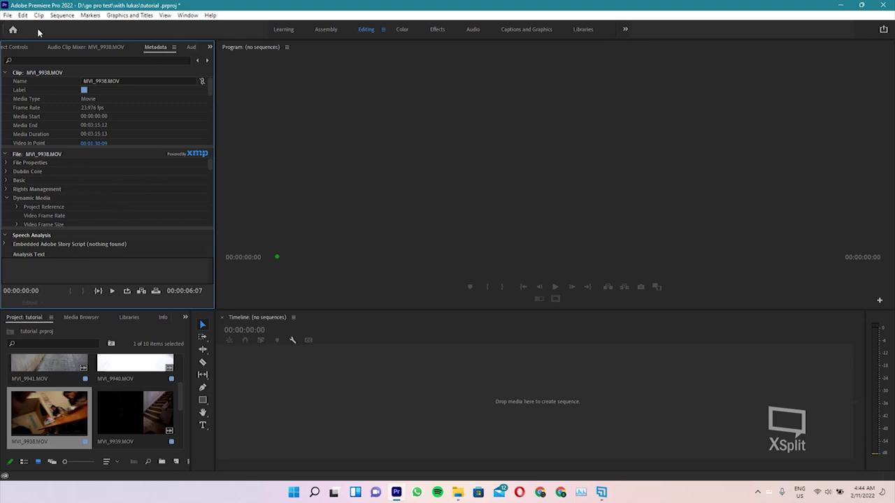
pyautogui.scroll(-1, 117, 128)
pyautogui.scroll(-2, 108, 110)
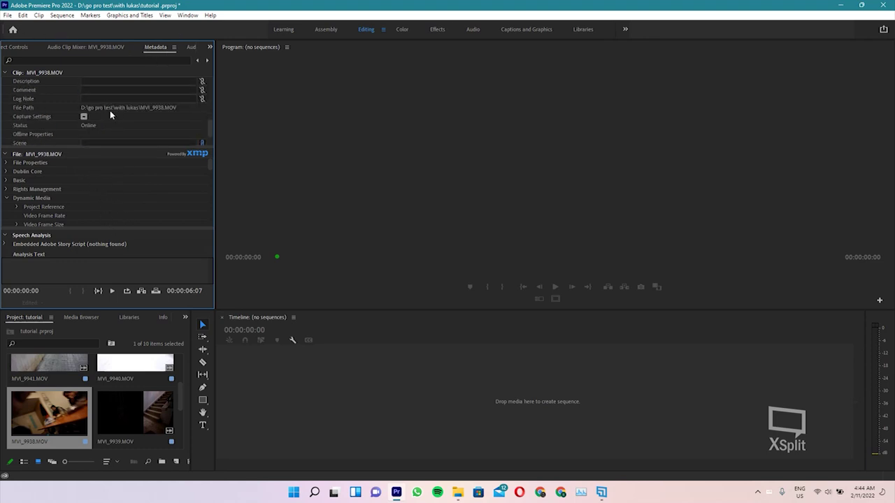
pyautogui.scroll(-1, 112, 112)
pyautogui.scroll(3, 112, 112)
pyautogui.scroll(-1, 111, 111)
pyautogui.scroll(-3, 111, 112)
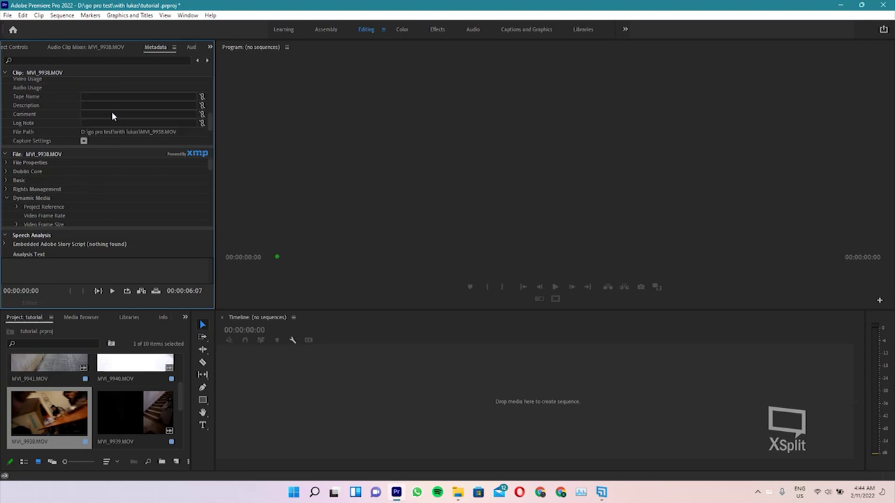
pyautogui.scroll(1, 113, 114)
pyautogui.scroll(-1, 116, 117)
pyautogui.scroll(2, 140, 137)
pyautogui.scroll(1, 129, 126)
pyautogui.scroll(1, 123, 116)
pyautogui.scroll(1, 122, 112)
pyautogui.scroll(-1, 110, 115)
pyautogui.scroll(-1, 127, 107)
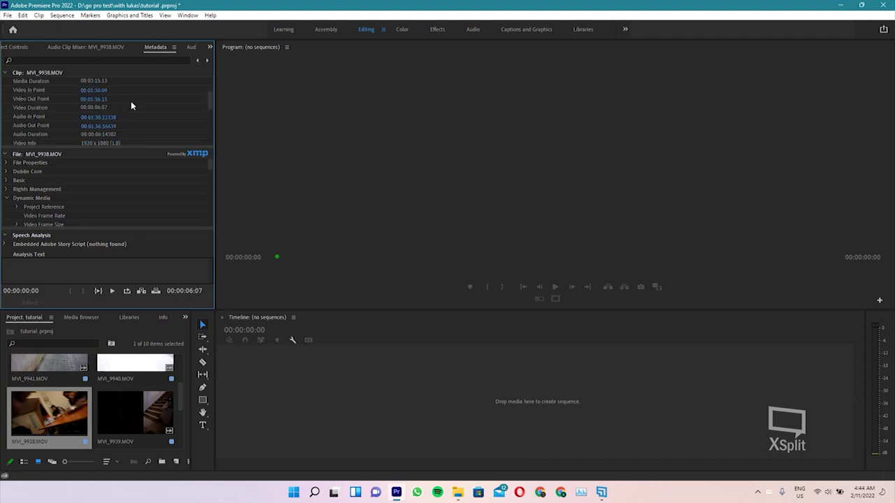
pyautogui.scroll(-1, 122, 110)
pyautogui.scroll(-1, 122, 111)
pyautogui.scroll(2, 123, 110)
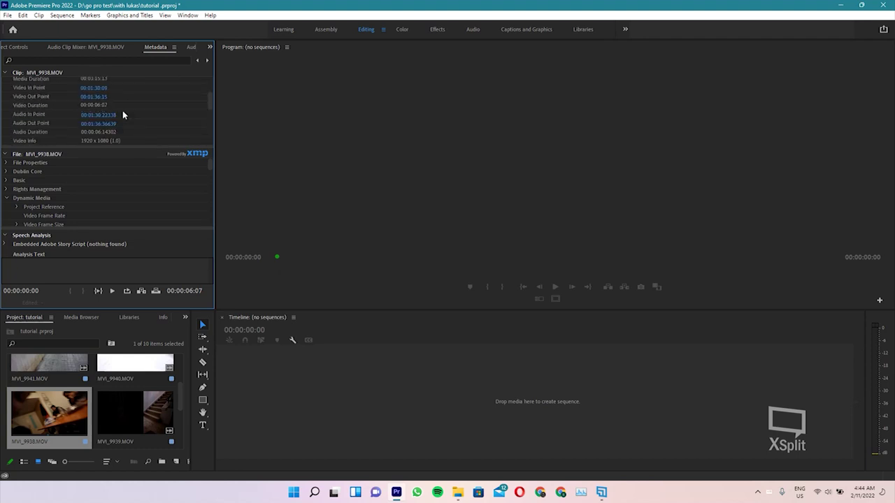
# Check the Audio Track Mixer and Text panels, then restore the Source monitor via the overflow menu
pyautogui.click(191, 47)
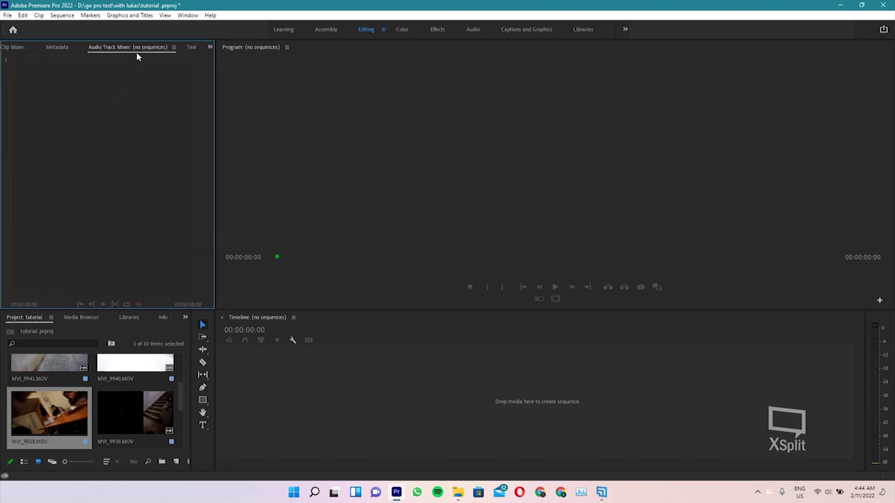
pyautogui.click(191, 49)
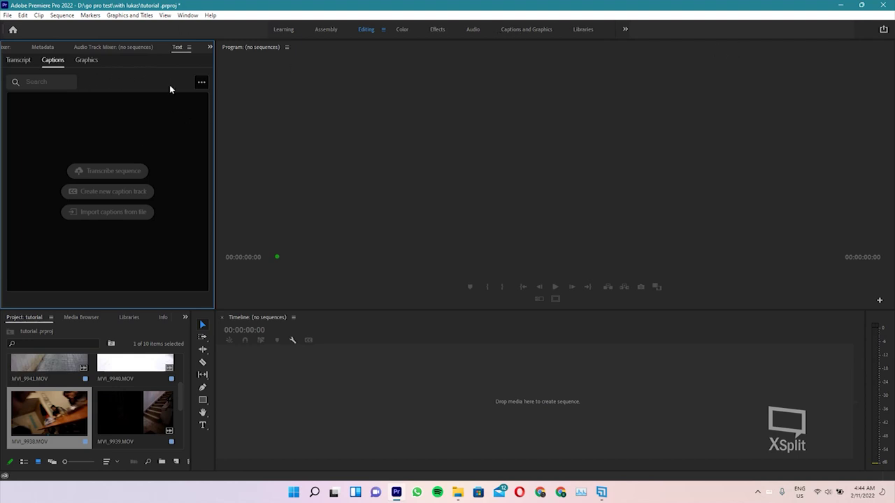
pyautogui.click(208, 48)
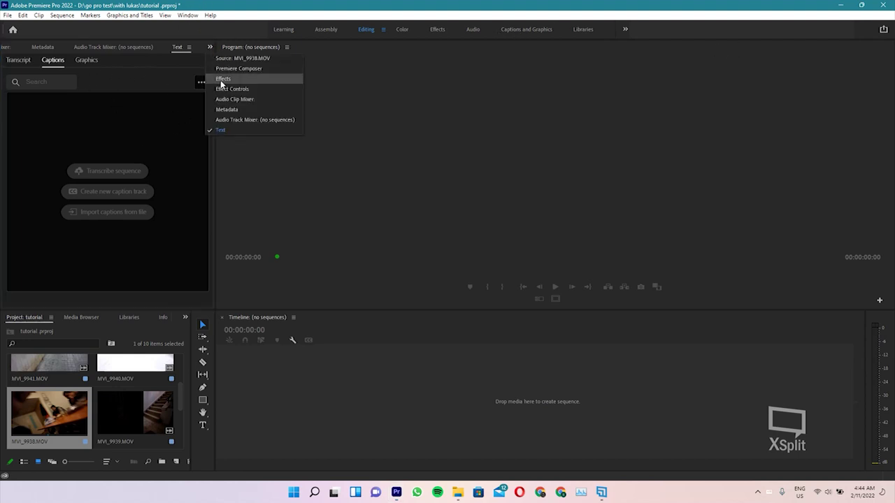
pyautogui.click(238, 61)
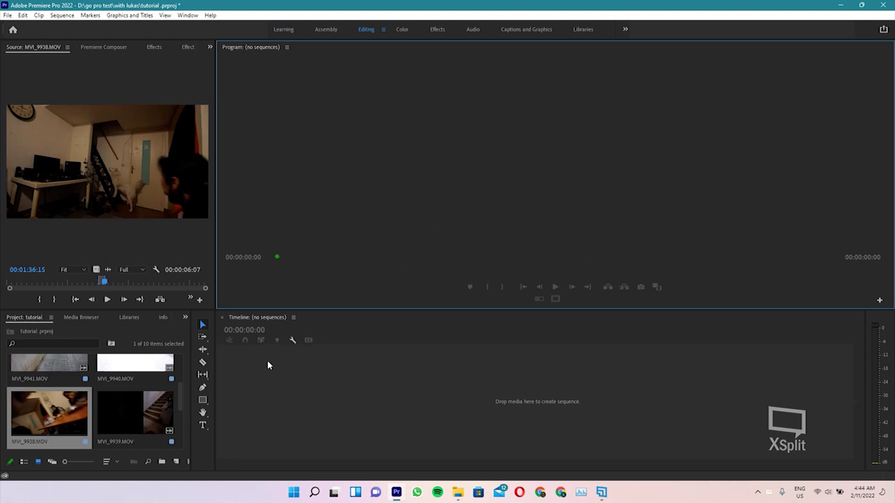
pyautogui.click(534, 380)
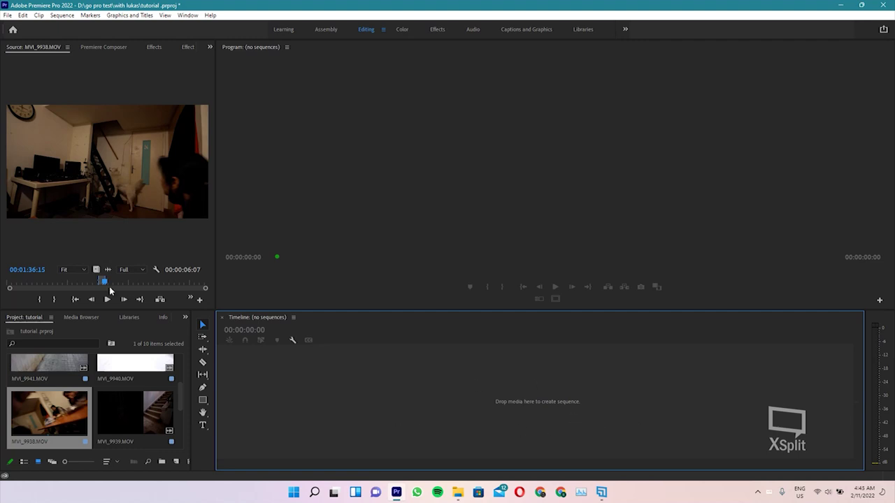
pyautogui.click(211, 336)
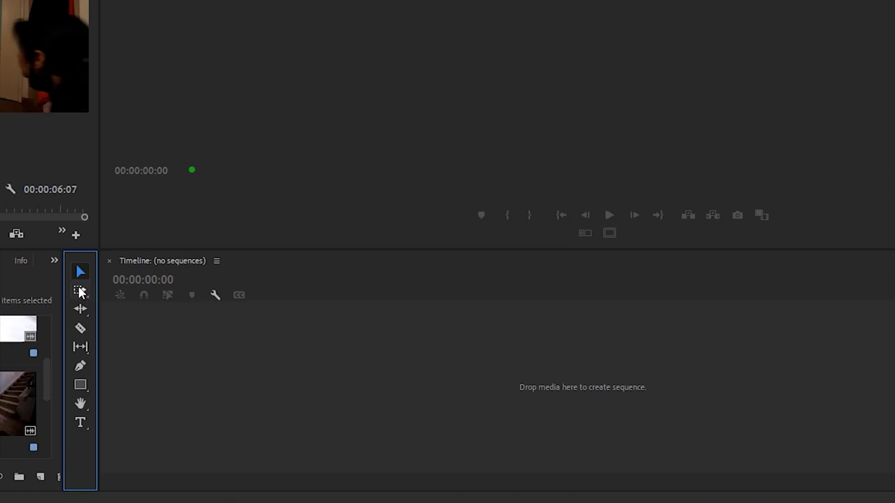
# Cycle through Track Select Forward, Ripple Edit (B), Razor (C), Pen, Rectangle and Hand, ending on Type
pyautogui.click(81, 291)
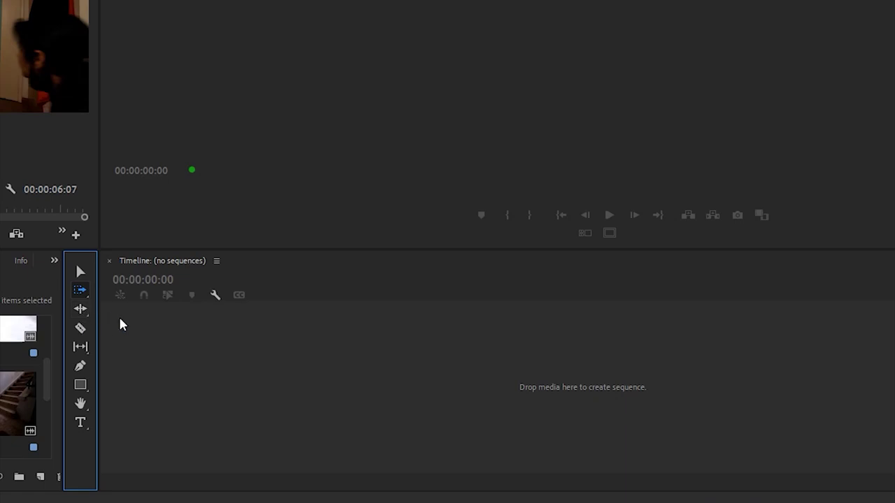
pyautogui.press('b')
pyautogui.press('c')
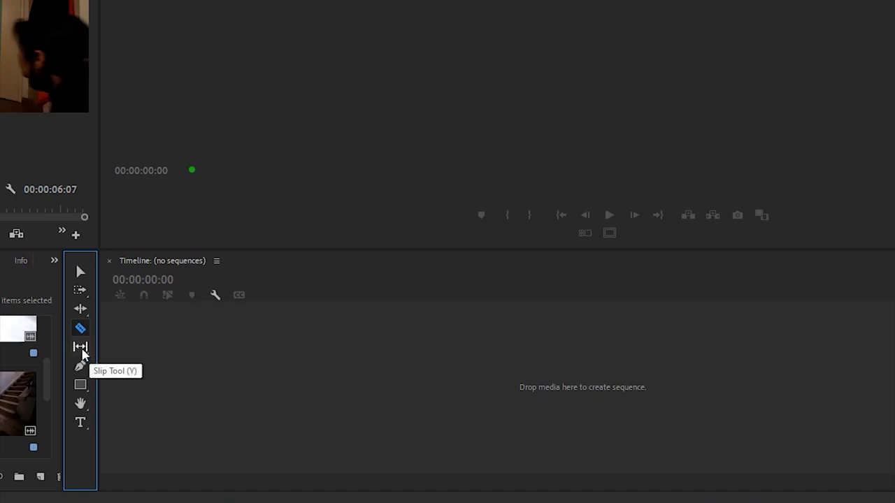
pyautogui.click(80, 365)
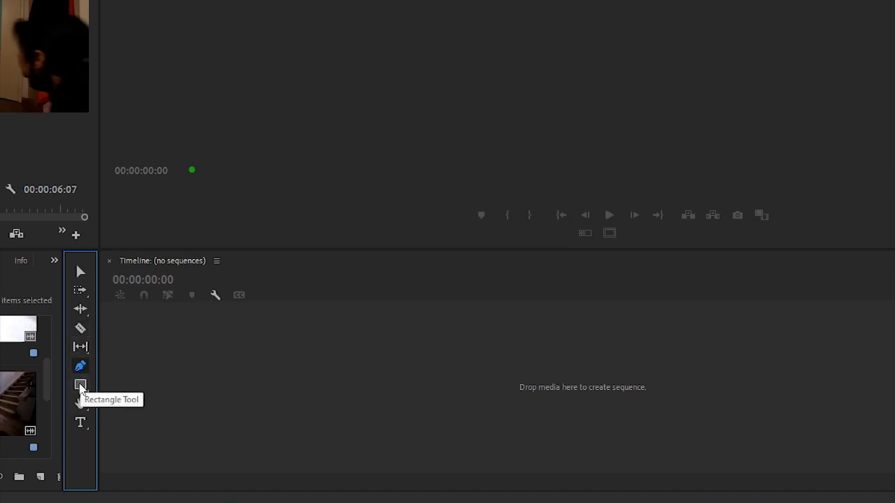
pyautogui.click(81, 386)
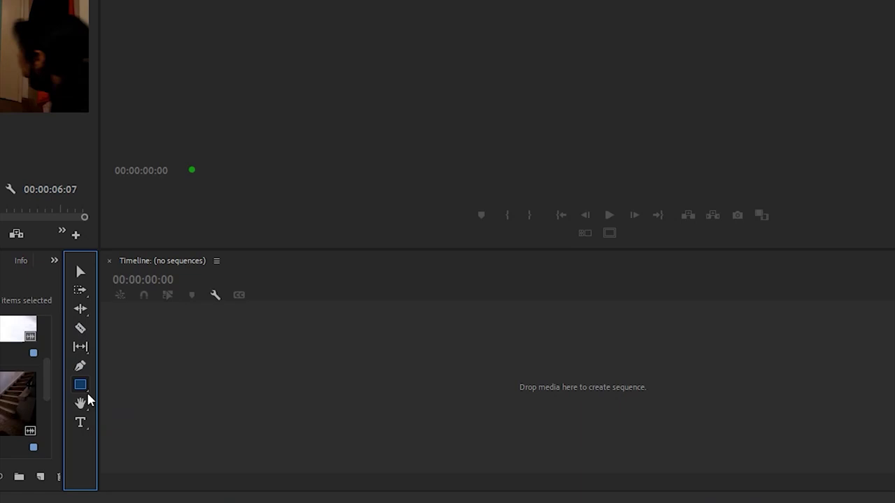
pyautogui.click(82, 390)
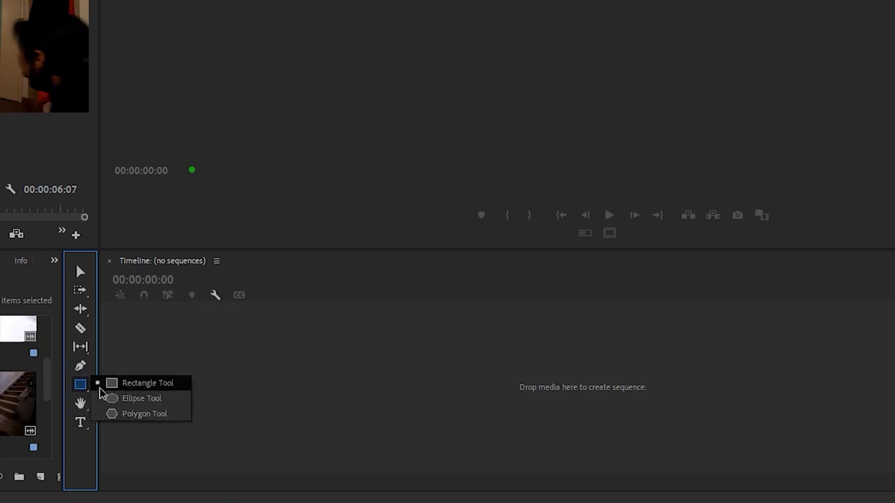
pyautogui.click(111, 388)
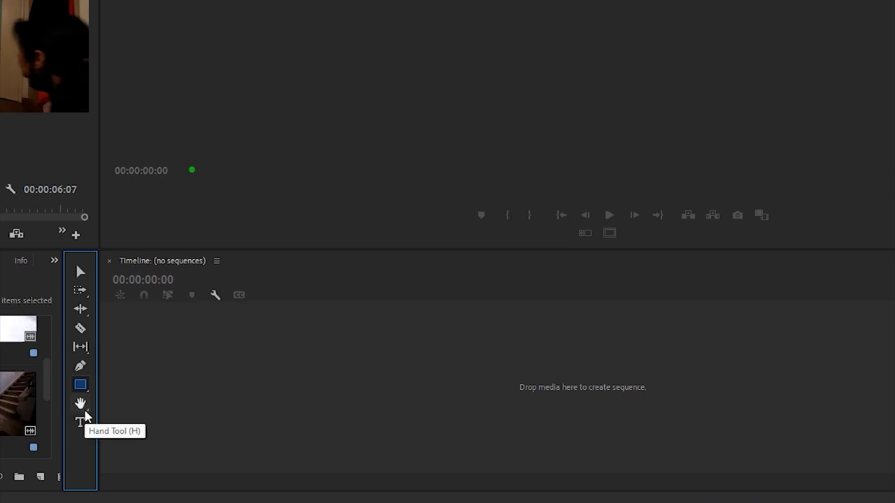
pyautogui.click(84, 412)
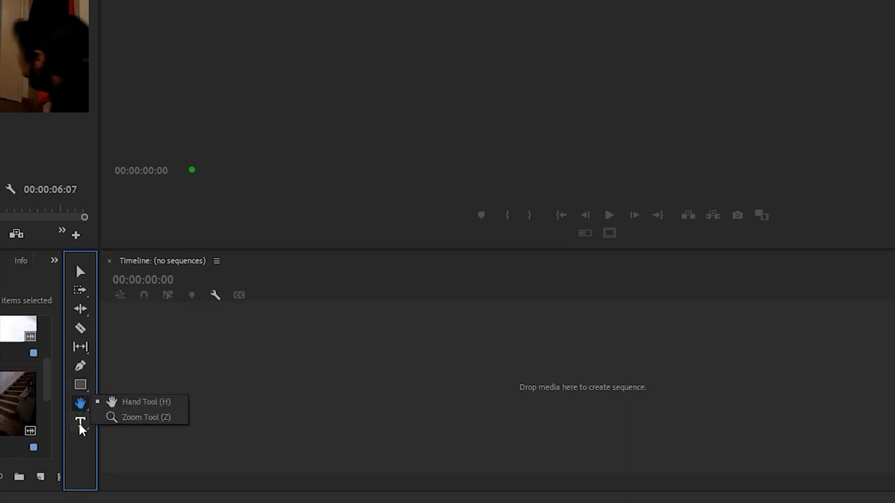
pyautogui.click(81, 425)
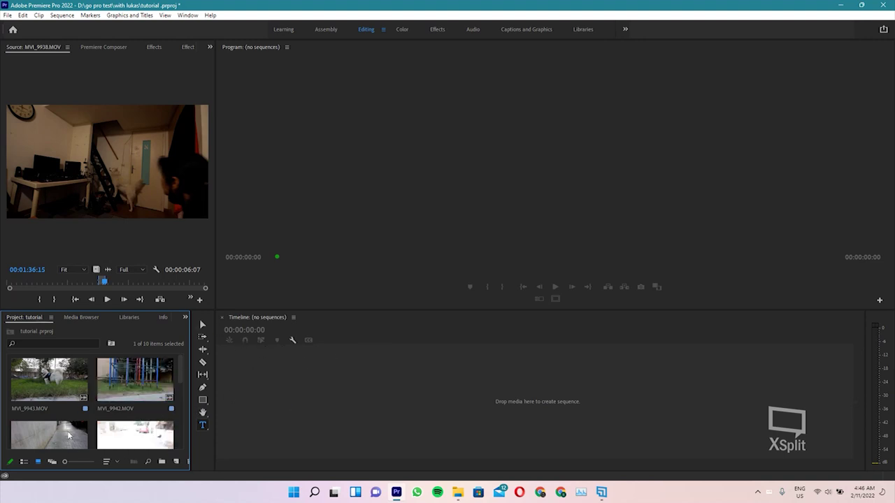
# Switch the Project panel to List View and toggle panel maximizing with the ` key
pyautogui.scroll(-5, 69, 383)
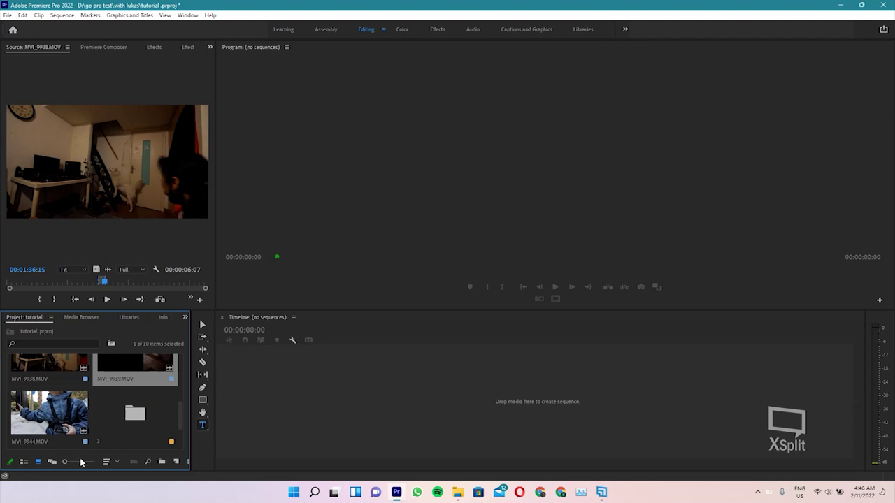
pyautogui.click(24, 462)
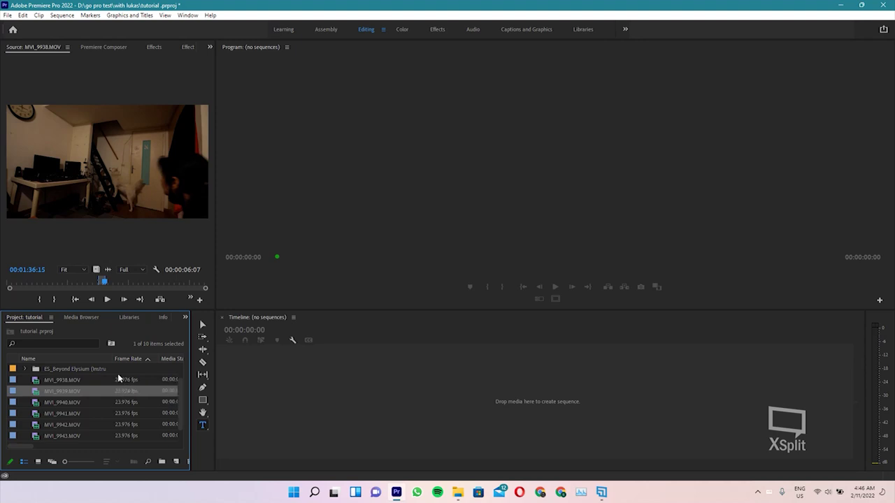
pyautogui.press('`')
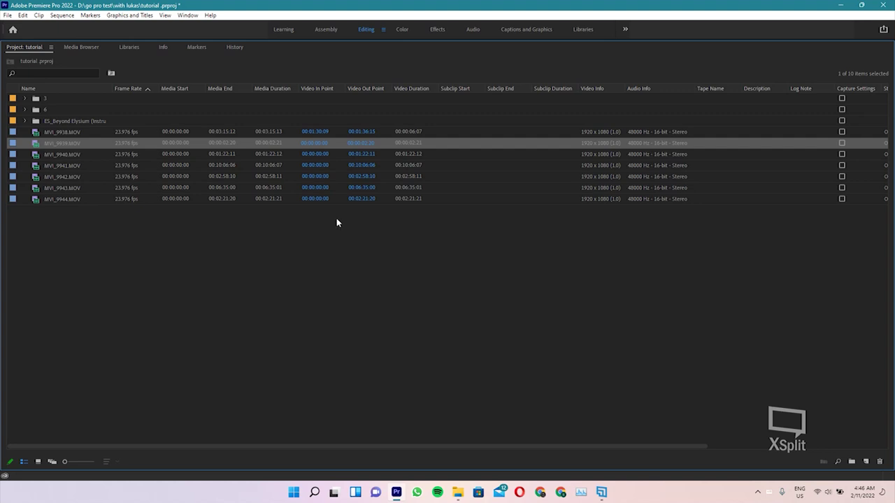
pyautogui.press('`')
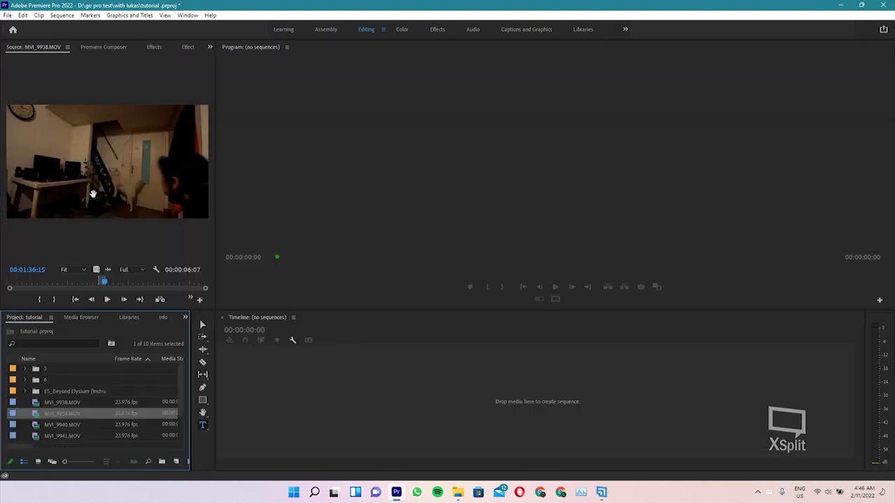
pyautogui.press('`')
pyautogui.press('`')
pyautogui.press('`')
pyautogui.press('`')
pyautogui.press('`')
pyautogui.press('`')
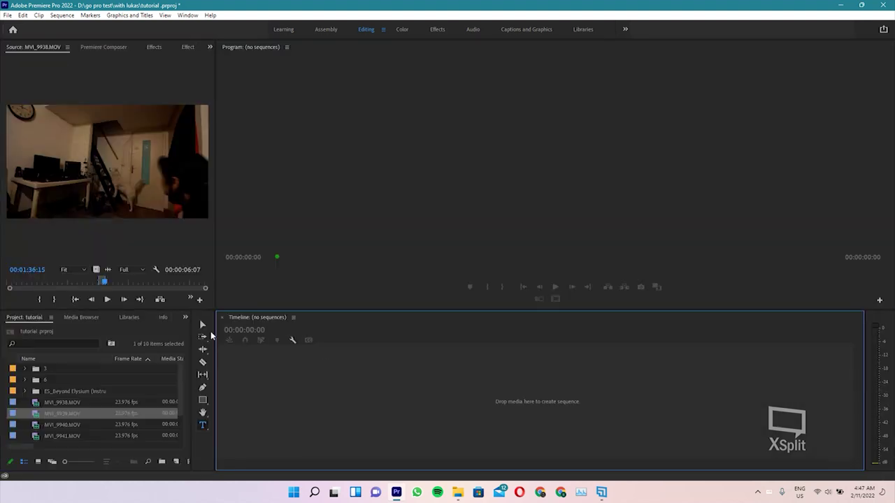
pyautogui.press('`')
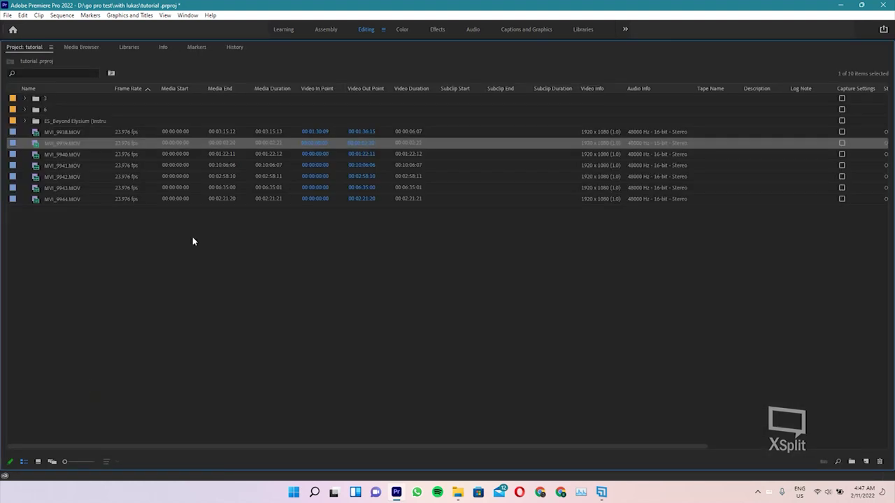
# From the Project panel's right-click menu, choose New Item > Sequence
pyautogui.rightClick(126, 237)
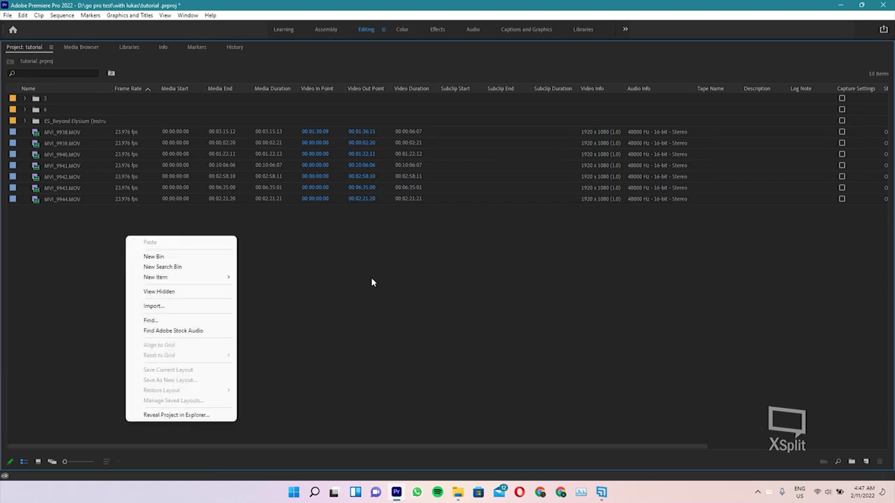
pyautogui.click(331, 256)
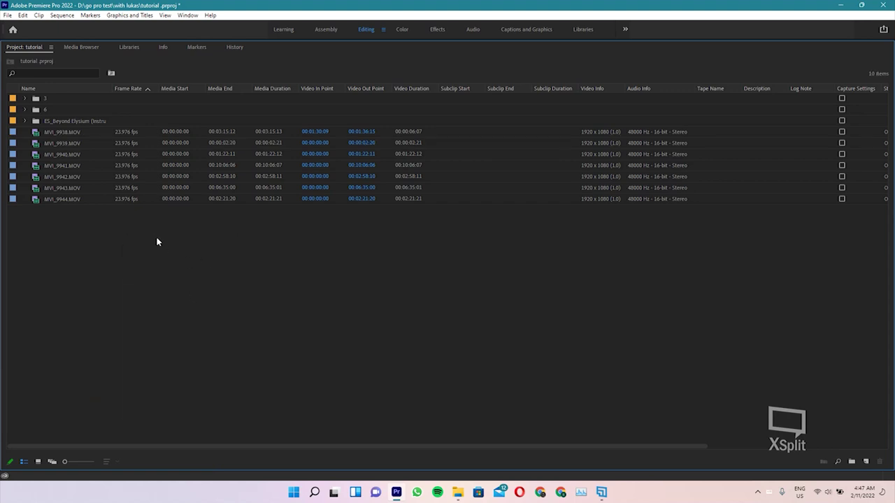
pyautogui.rightClick(130, 244)
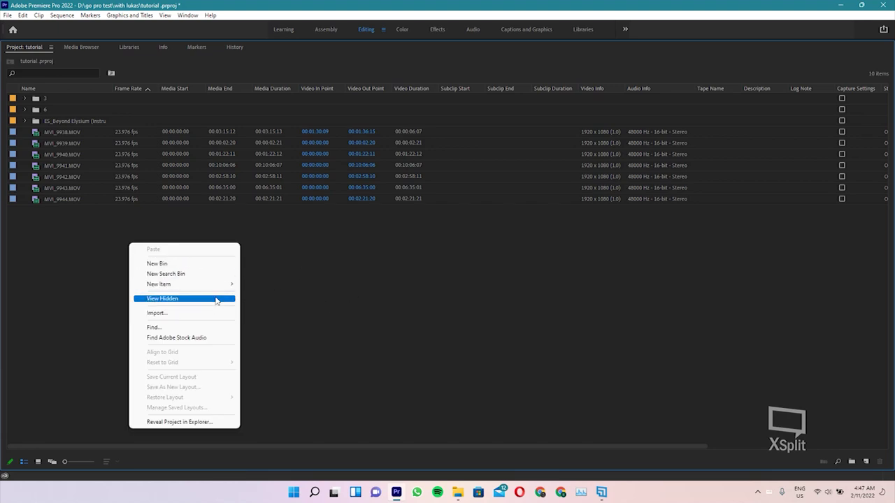
pyautogui.click(303, 293)
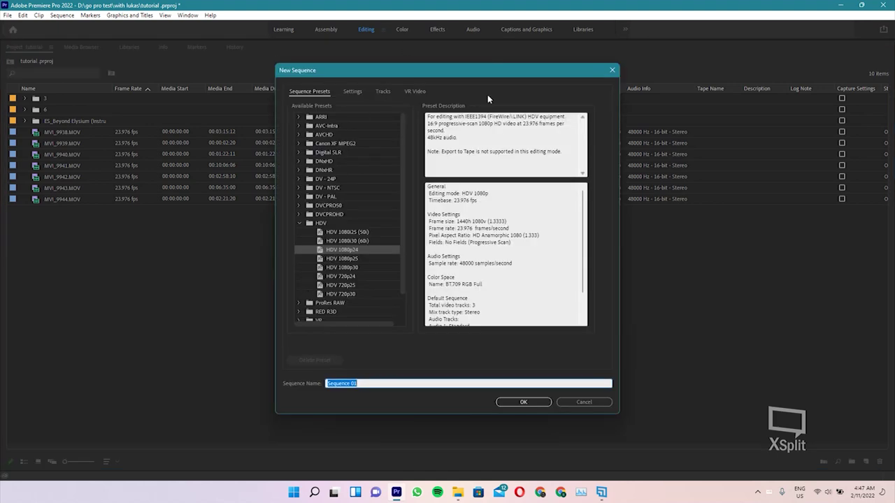
# Reopen the New Sequence dialog and name the sequence '1st' with the HDV 1080p24 preset
pyautogui.click(572, 403)
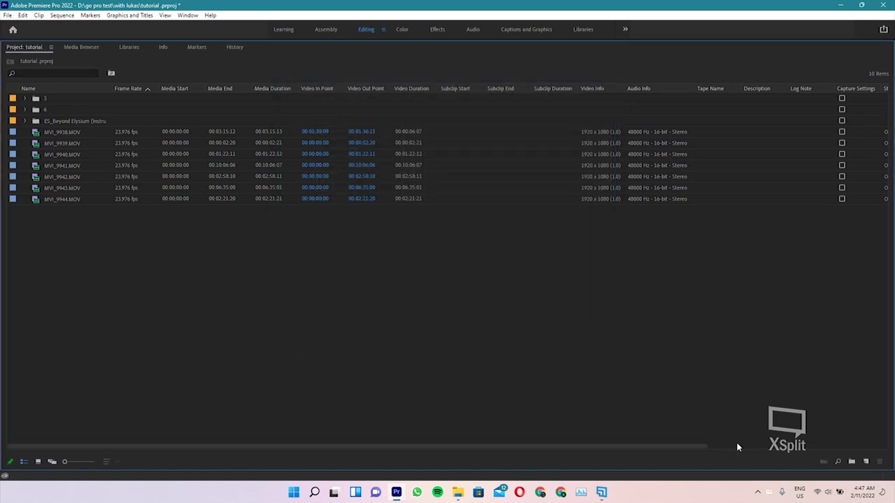
pyautogui.click(866, 464)
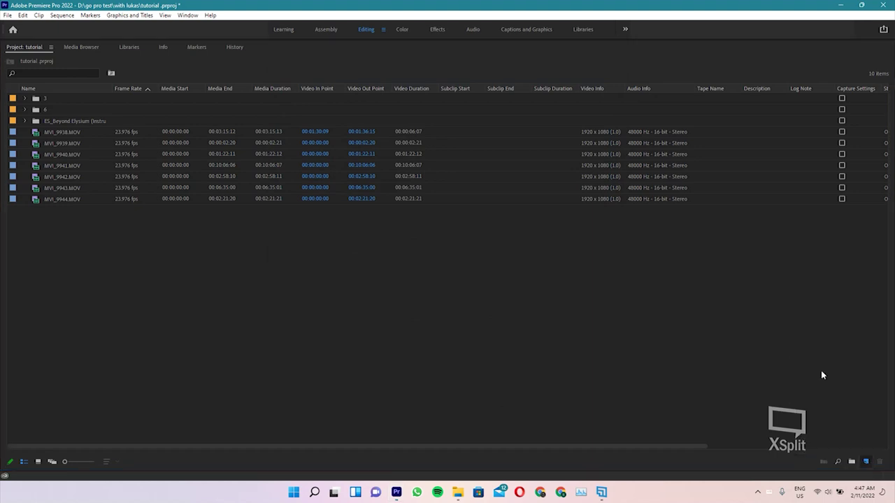
pyautogui.click(815, 368)
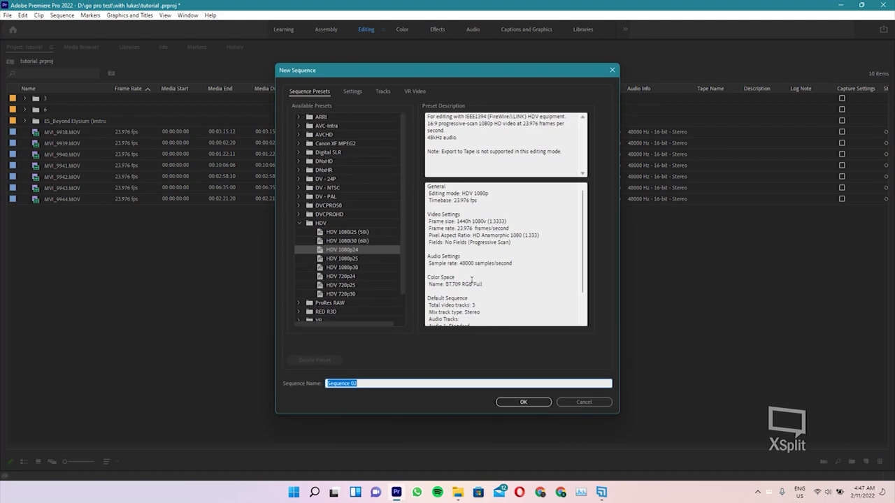
pyautogui.write('1st')
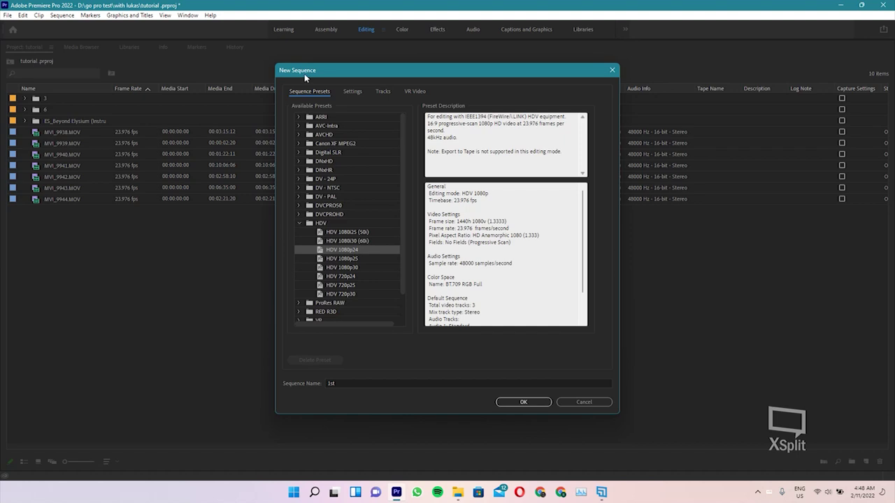
# Set Editing Mode to Custom with a 23.976 fps timebase, then review the Tracks and VR Video tabs
pyautogui.click(352, 91)
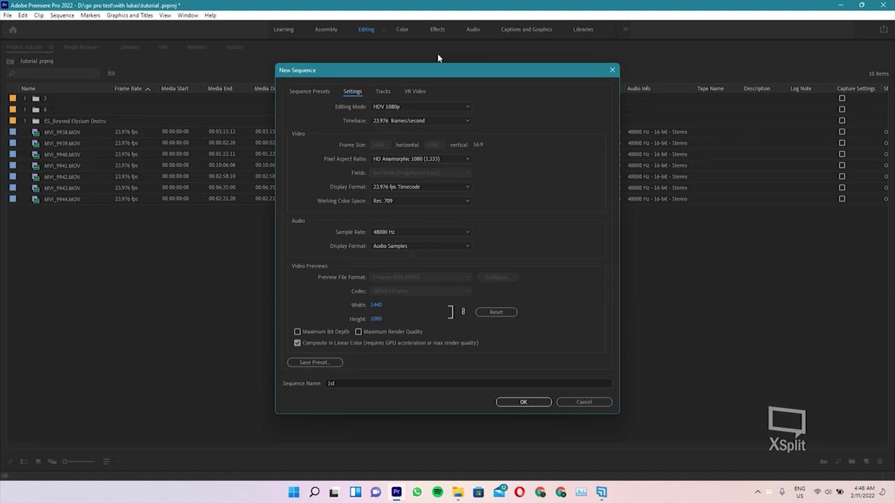
pyautogui.click(424, 106)
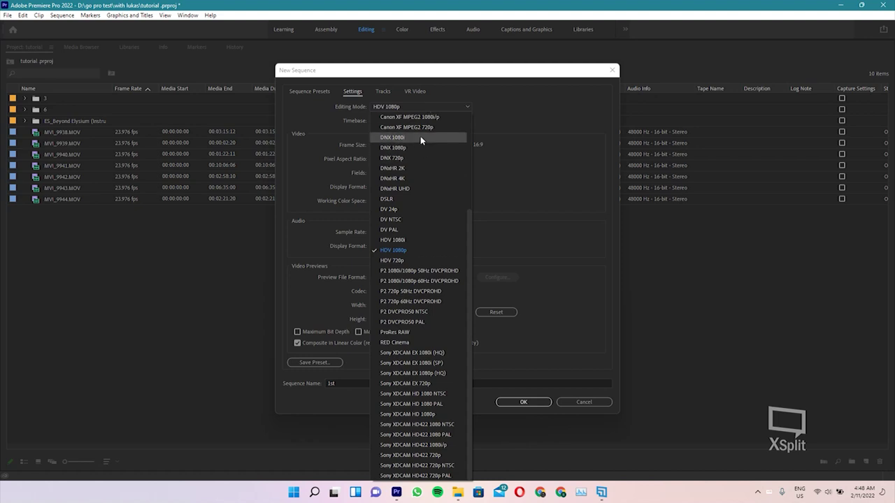
pyautogui.click(408, 242)
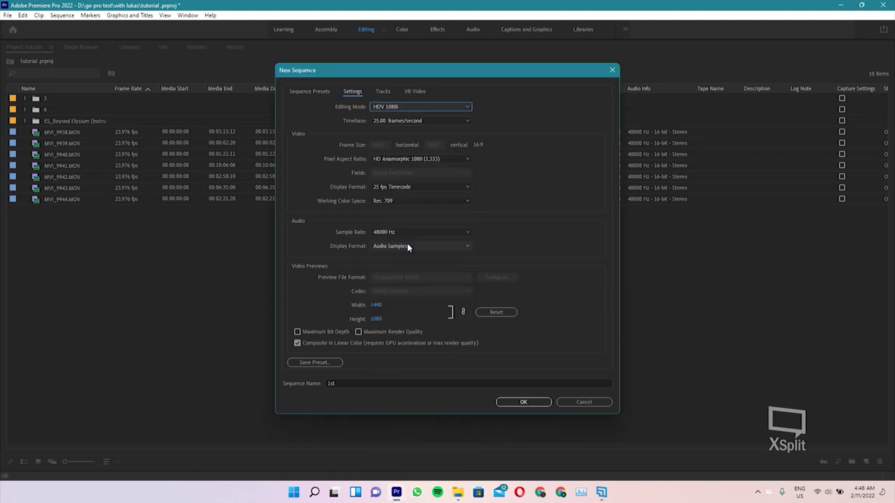
pyautogui.click(409, 107)
pyautogui.scroll(3, 416, 133)
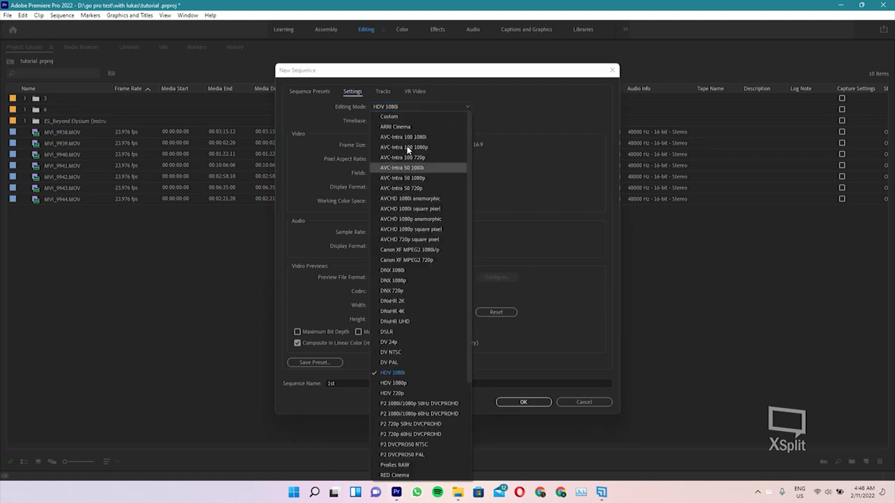
pyautogui.click(396, 117)
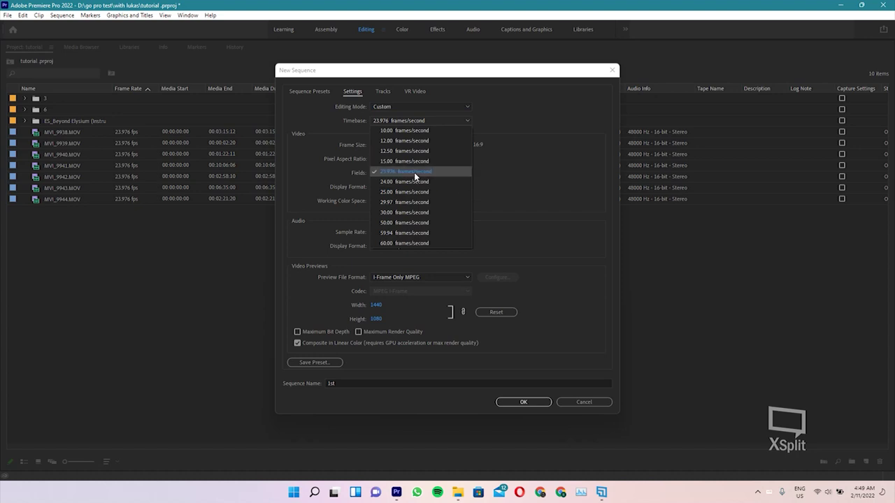
pyautogui.click(414, 177)
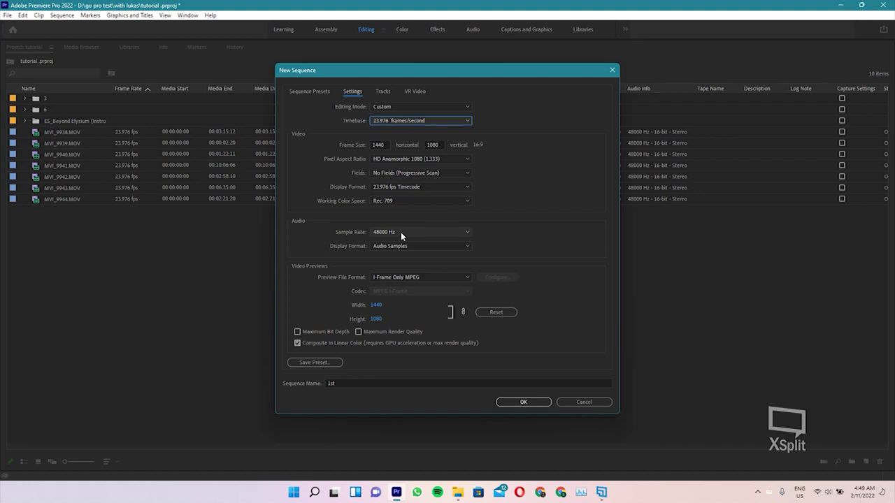
pyautogui.click(382, 91)
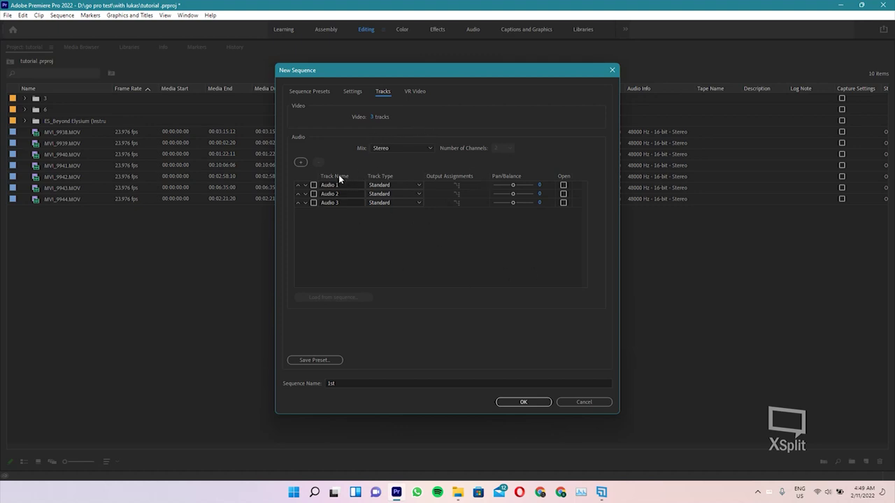
pyautogui.click(415, 91)
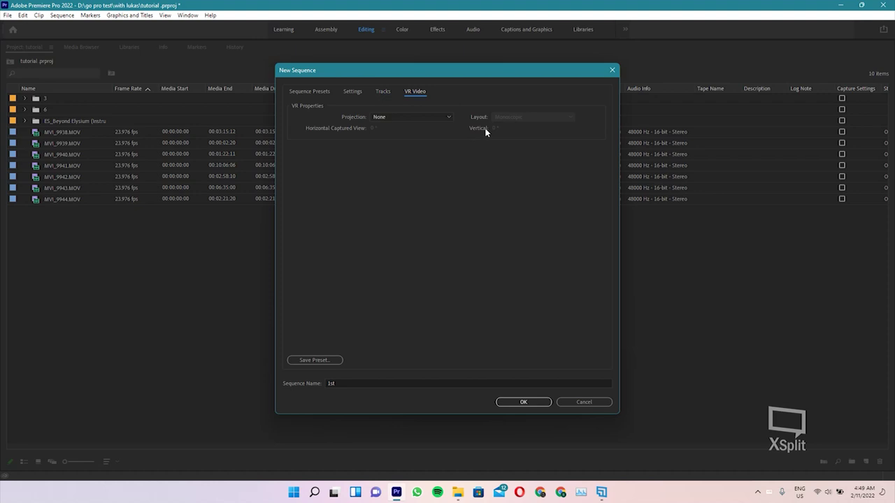
# Return to Sequence Presets, keeping HDV 1080p24 and the name 1st, and confirm the sequence
pyautogui.click(319, 96)
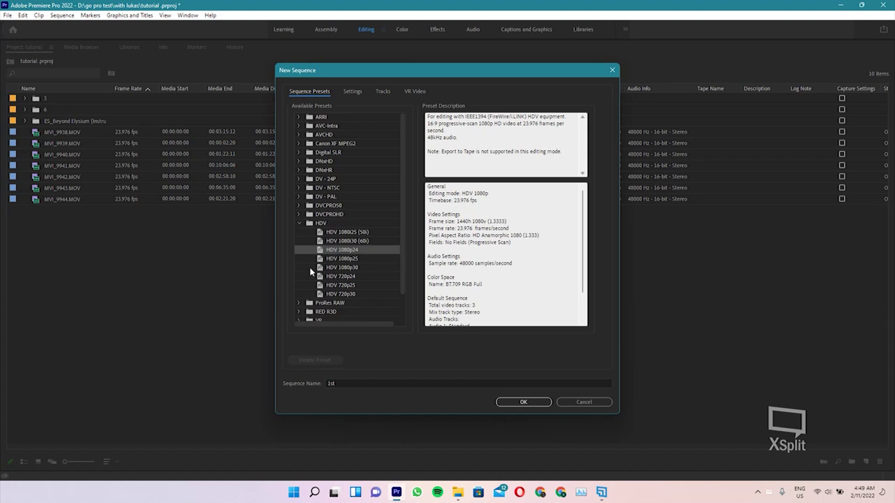
pyautogui.click(340, 385)
pyautogui.click(523, 403)
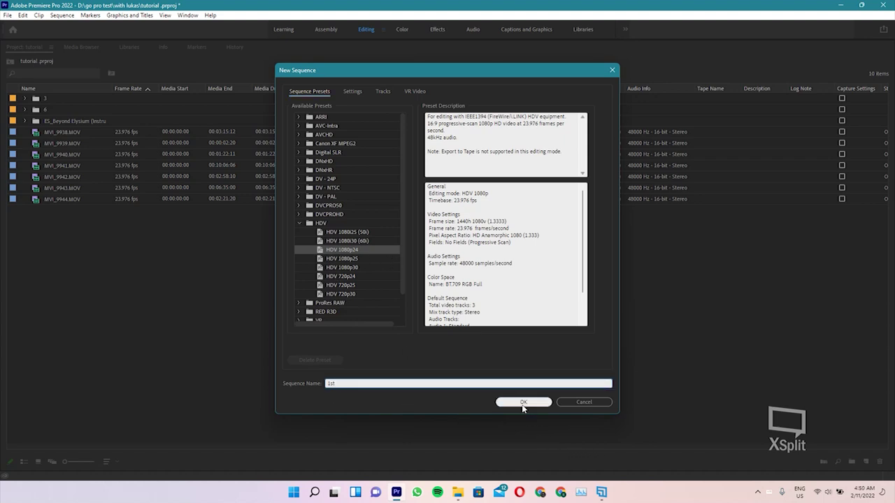
# Save the project, select the new 1st sequence in the Project panel, and turn off V1 source patching
pyautogui.hotkey('ctrl', 's')
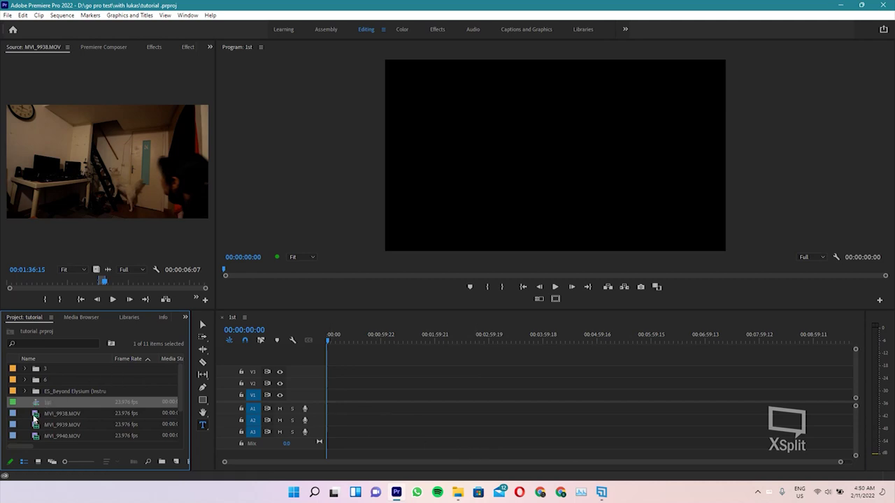
pyautogui.moveTo(39, 409); pyautogui.dragTo(35, 423)
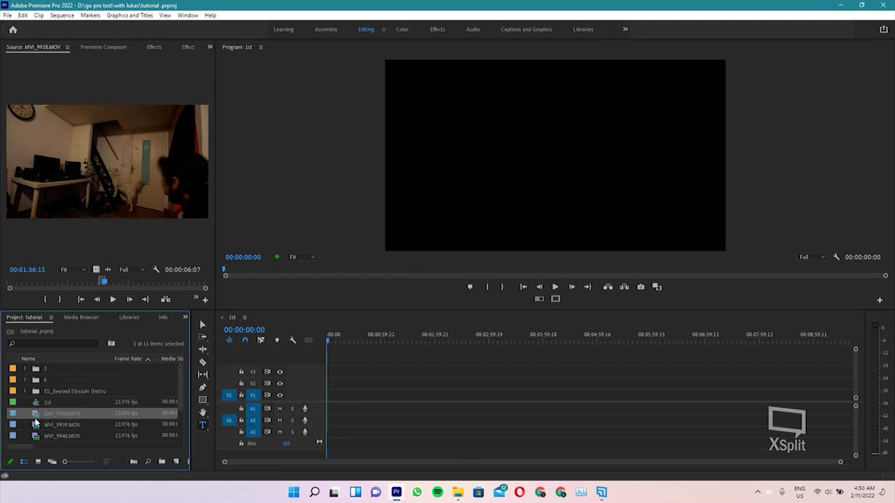
pyautogui.moveTo(35, 423); pyautogui.dragTo(60, 409)
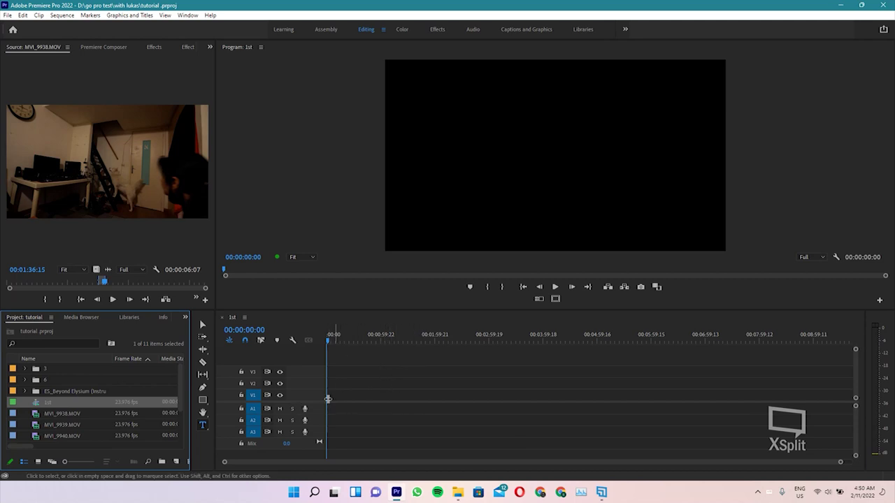
pyautogui.click(253, 396)
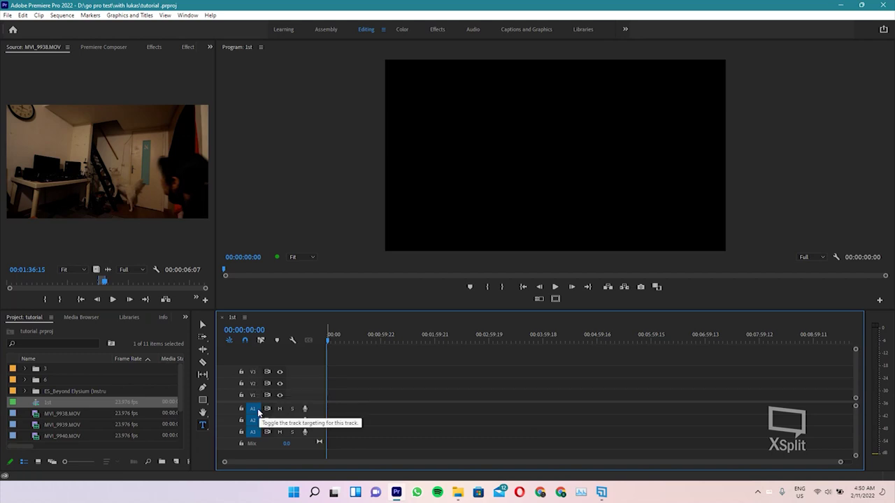
# Turn on targeting for tracks A1–A3 and V1–V3, then return to the Selection tool (V)
pyautogui.click(253, 409)
pyautogui.click(253, 420)
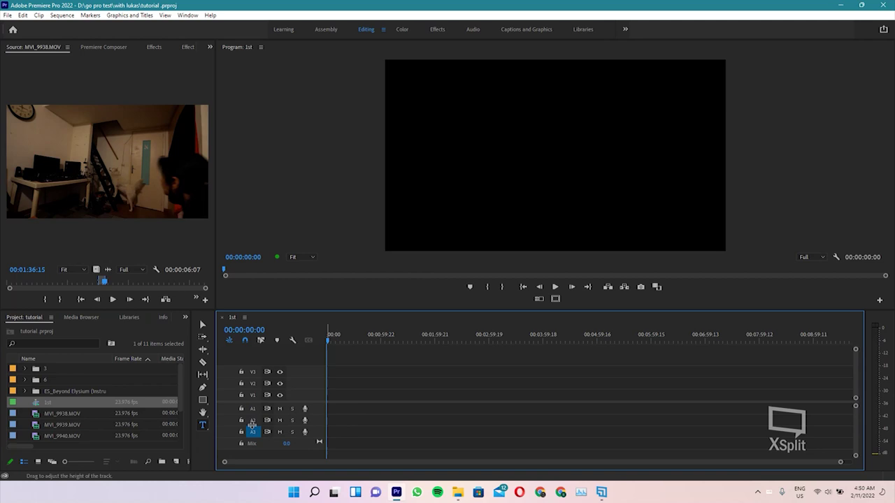
pyautogui.click(253, 433)
pyautogui.click(253, 410)
pyautogui.click(252, 420)
pyautogui.click(252, 432)
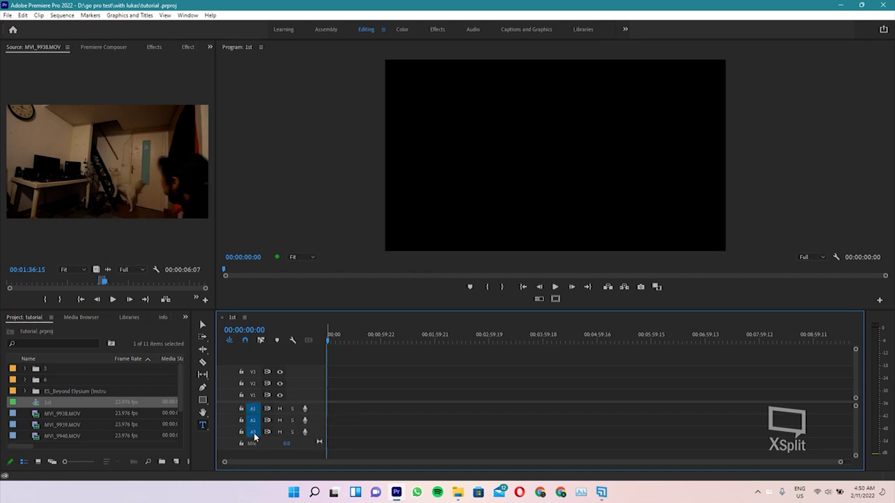
pyautogui.click(252, 395)
pyautogui.click(253, 383)
pyautogui.click(252, 372)
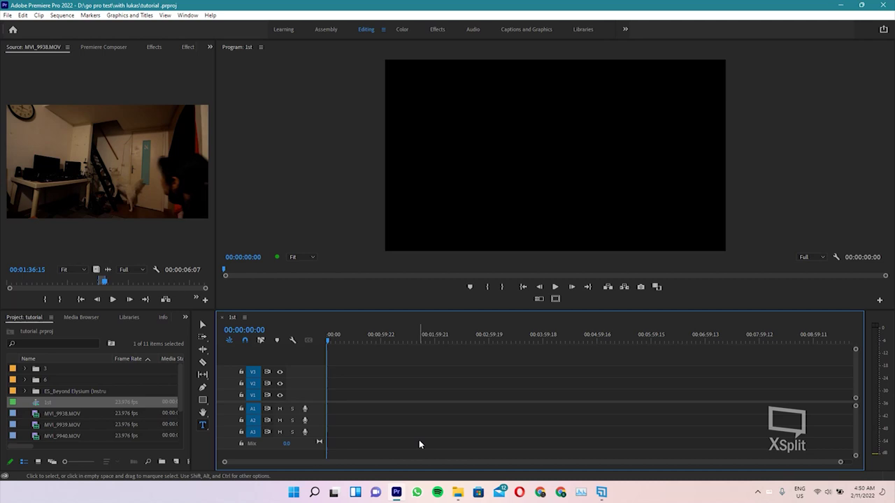
pyautogui.press('v')
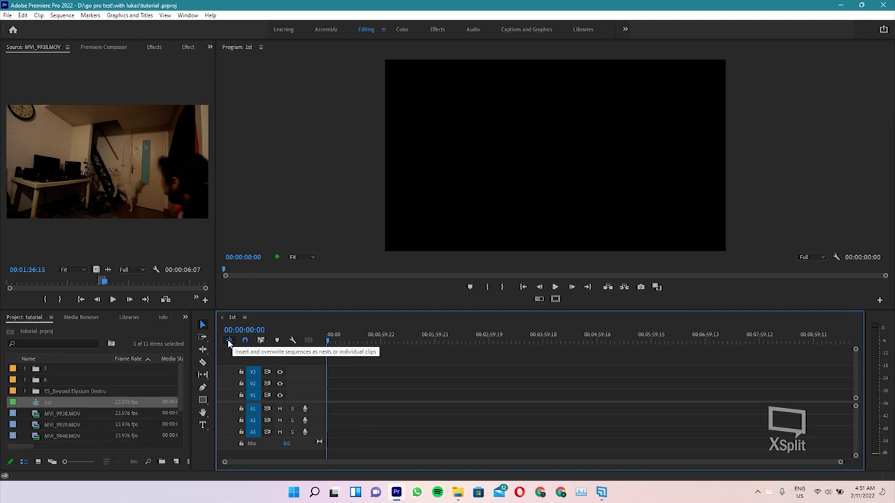
pyautogui.click(230, 342)
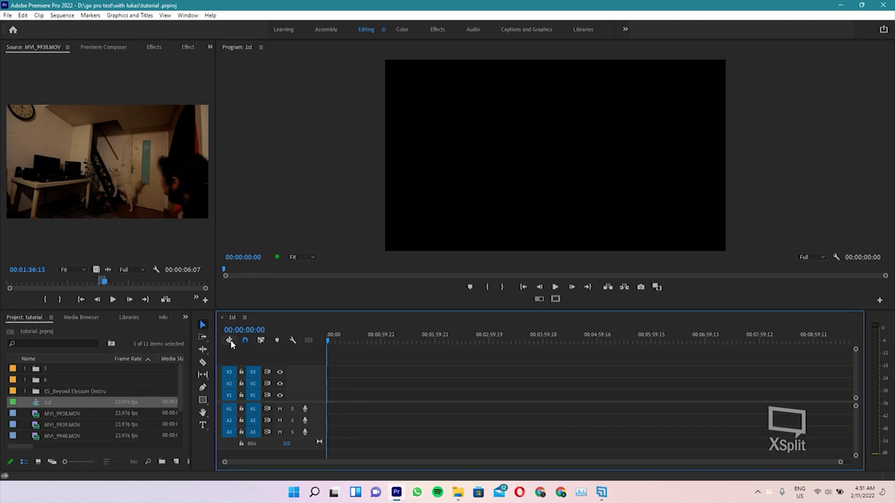
pyautogui.click(230, 342)
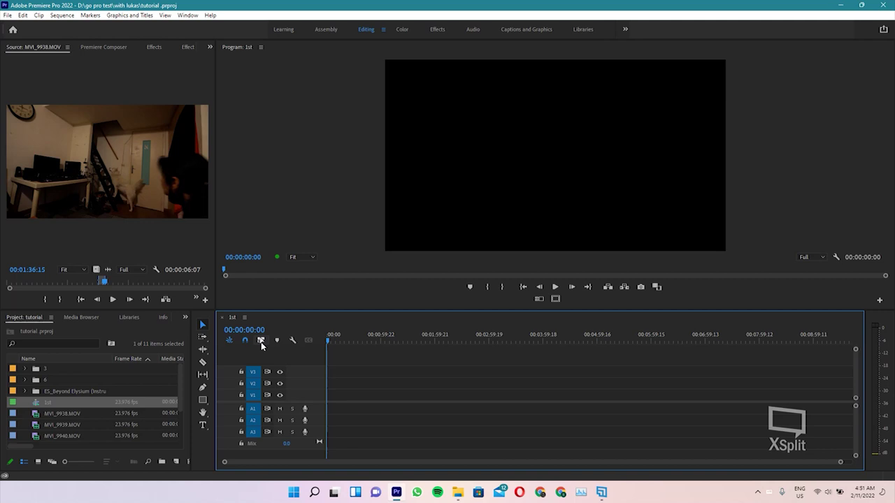
pyautogui.click(261, 341)
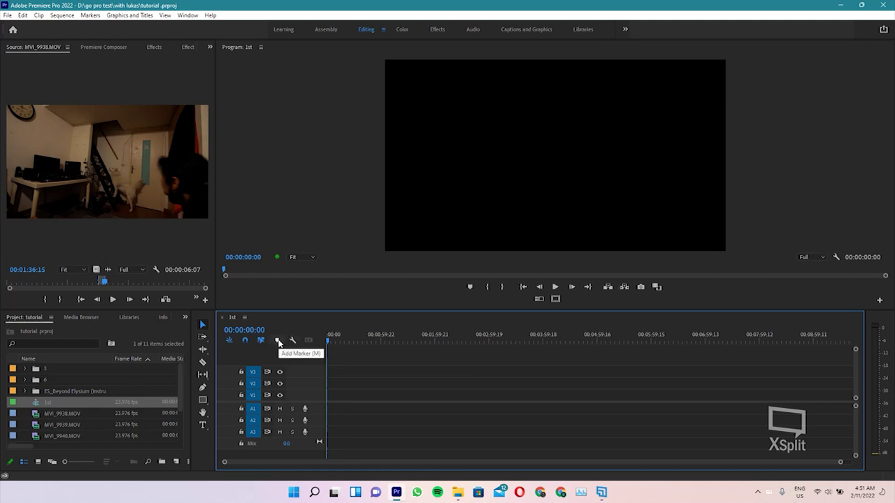
pyautogui.click(260, 341)
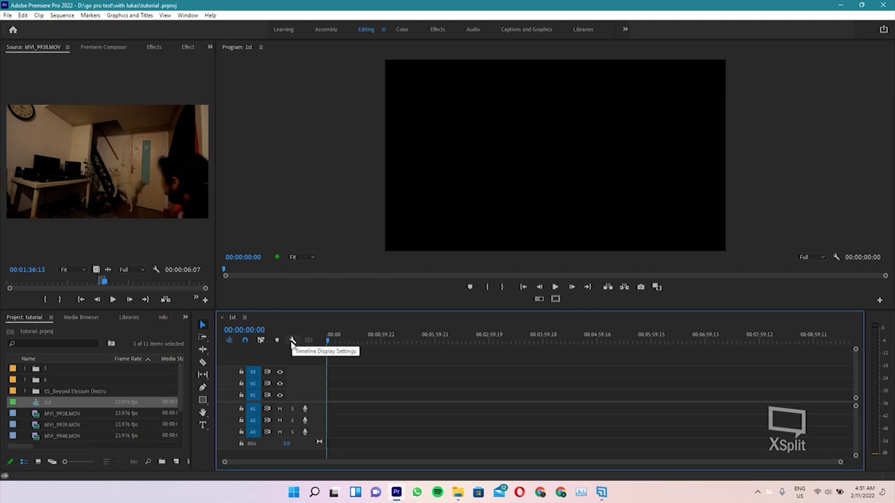
pyautogui.click(292, 342)
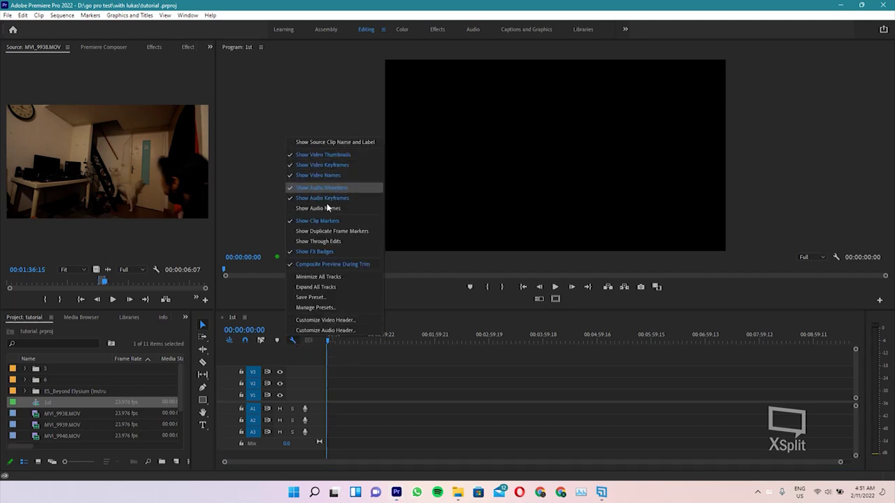
pyautogui.click(308, 367)
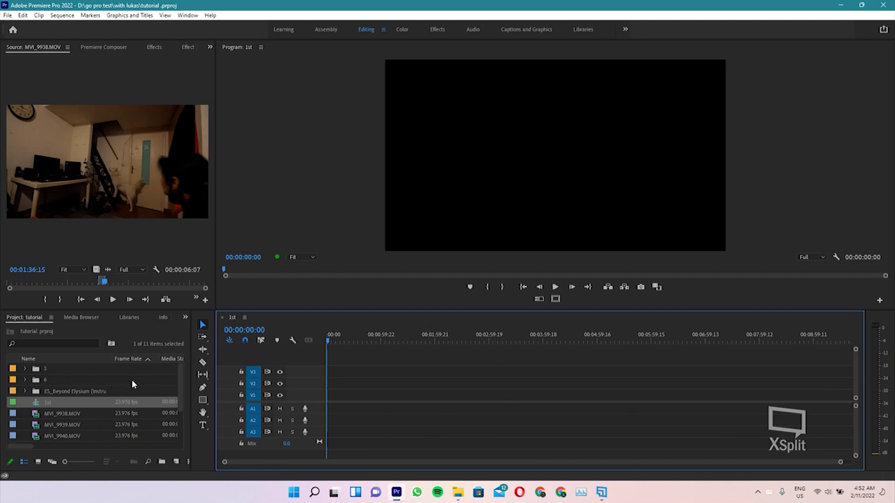
pyautogui.click(47, 404)
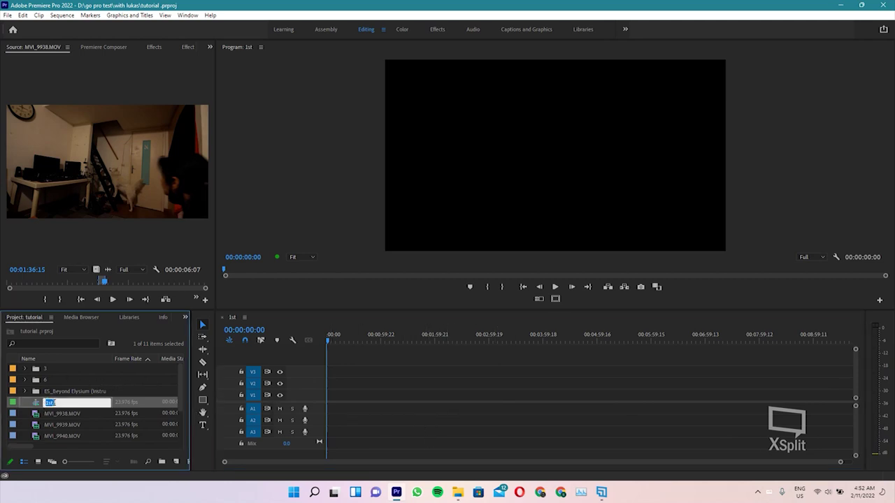
# Keep the 1st name and create a new sequence from clip MVI_9938.MOV
pyautogui.press('Return')
pyautogui.click(47, 416)
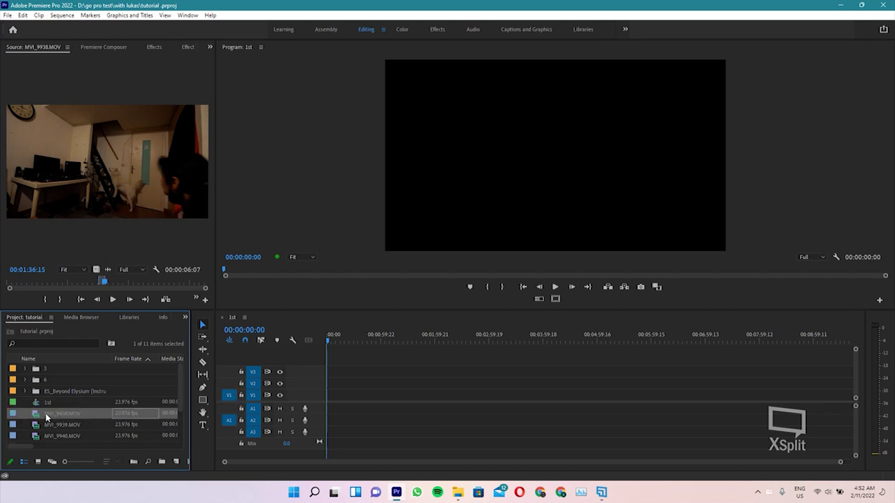
pyautogui.click(45, 418)
pyautogui.click(38, 418)
pyautogui.rightClick(39, 417)
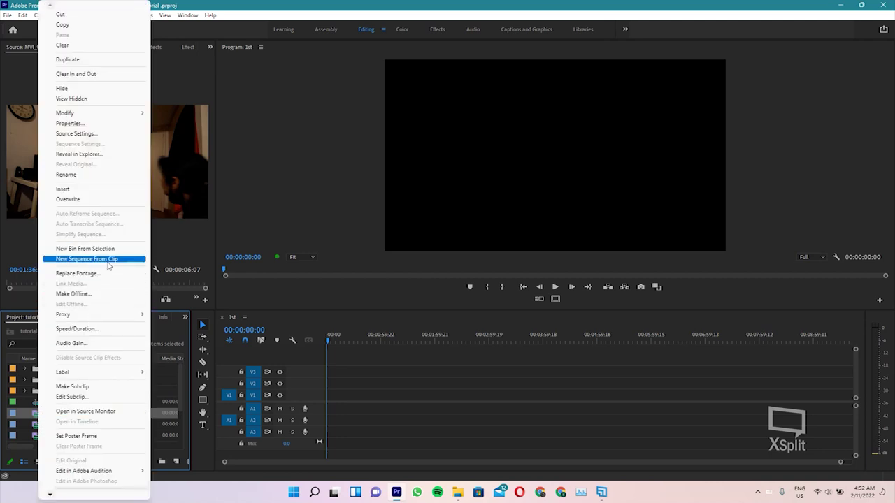
pyautogui.click(112, 260)
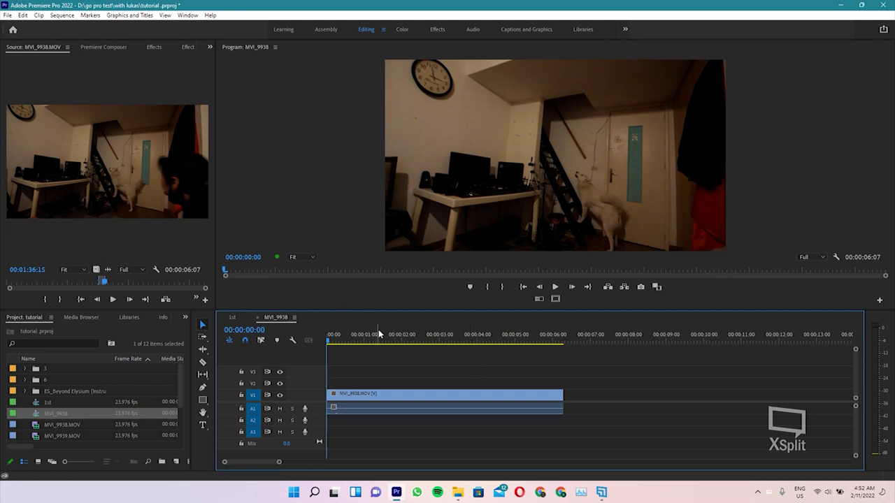
# View the MVI_9938 sequence's Properties, then close its timeline tab
pyautogui.rightClick(49, 412)
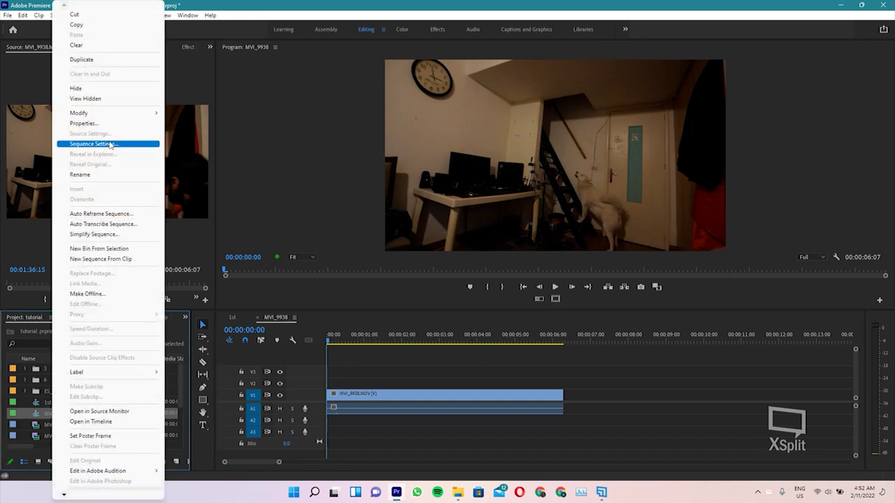
pyautogui.click(106, 125)
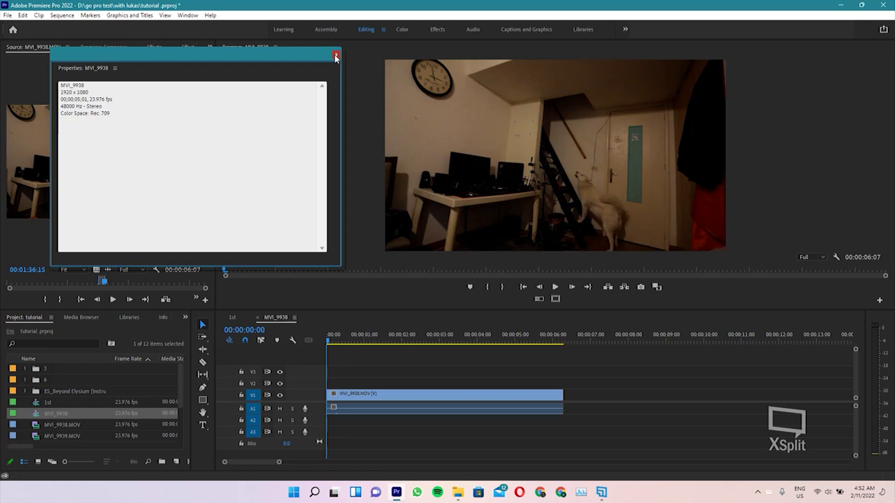
pyautogui.click(335, 56)
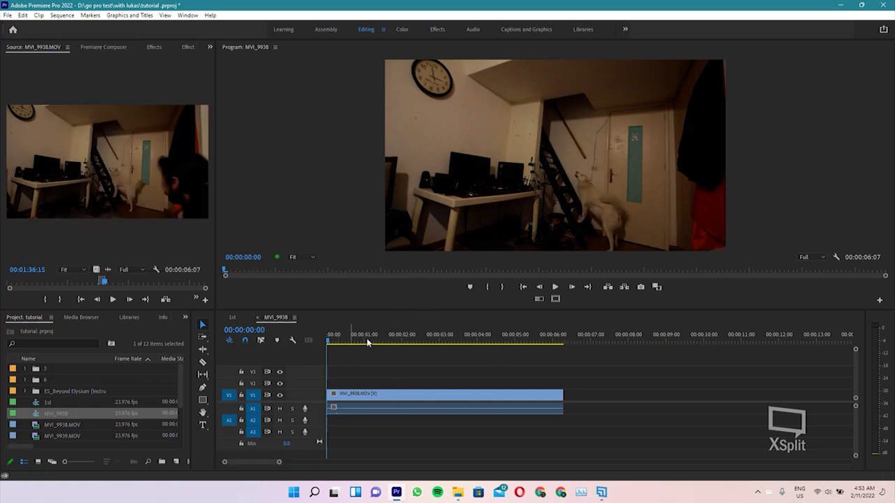
pyautogui.click(258, 320)
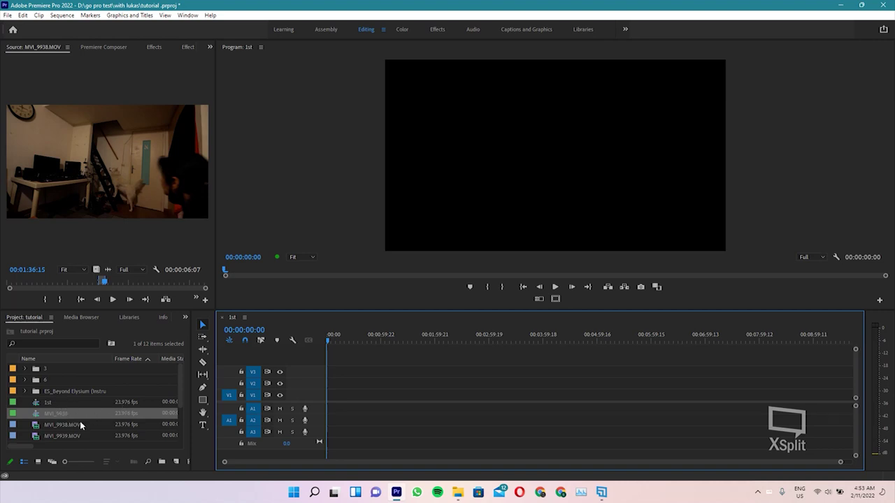
# Delete the MVI_9938 sequence from the project
pyautogui.click(61, 414)
pyautogui.click(113, 412)
pyautogui.press('Delete')
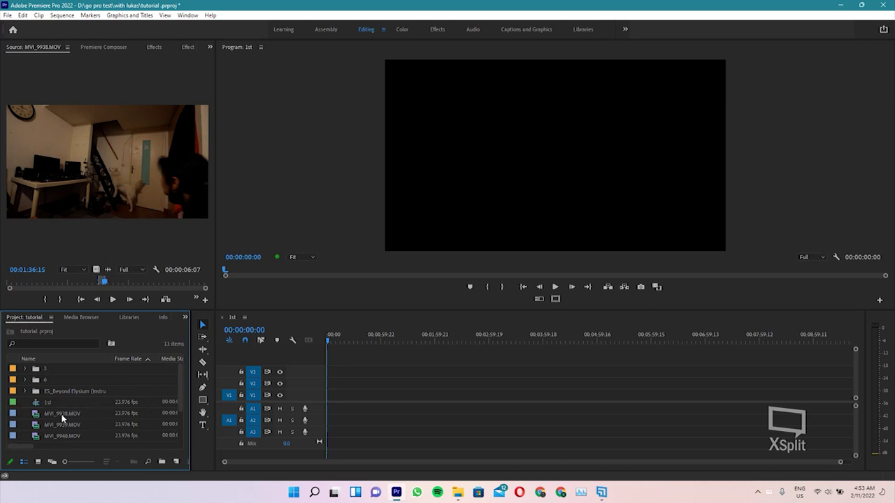
pyautogui.click(41, 403)
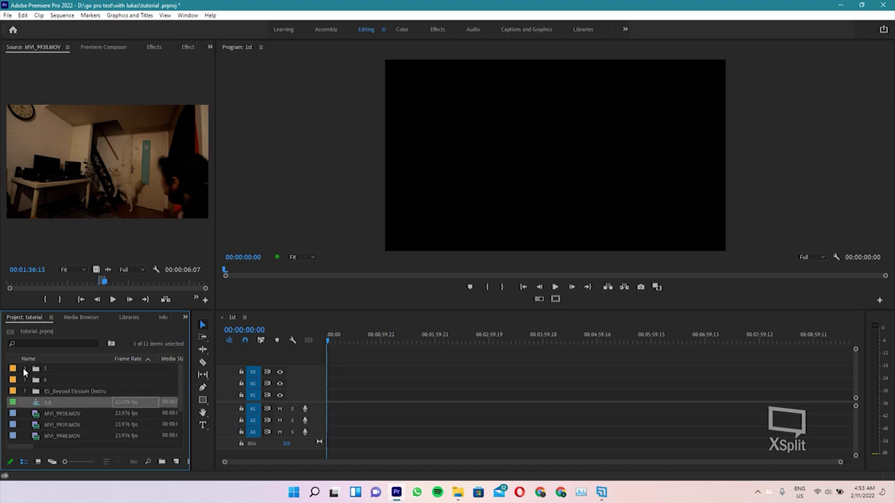
# Expand folder 3 and select its five GoPro clips
pyautogui.click(25, 369)
pyautogui.click(69, 381)
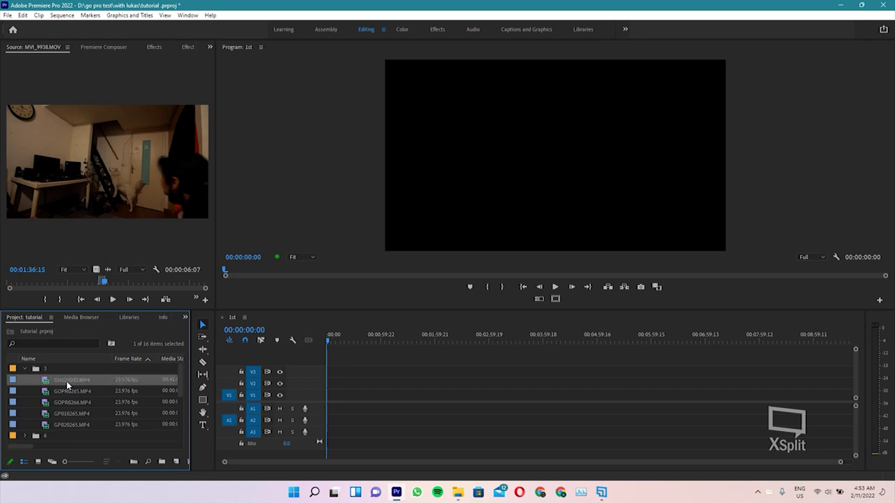
pyautogui.keyDown('shift'); pyautogui.click(80, 426); pyautogui.keyUp('shift')
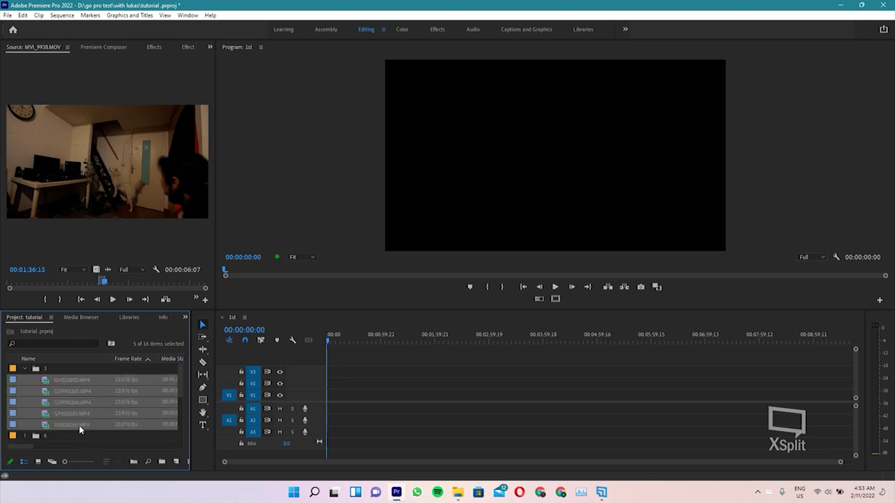
pyautogui.moveTo(63, 381); pyautogui.dragTo(330, 406)
pyautogui.moveTo(330, 405); pyautogui.dragTo(67, 381)
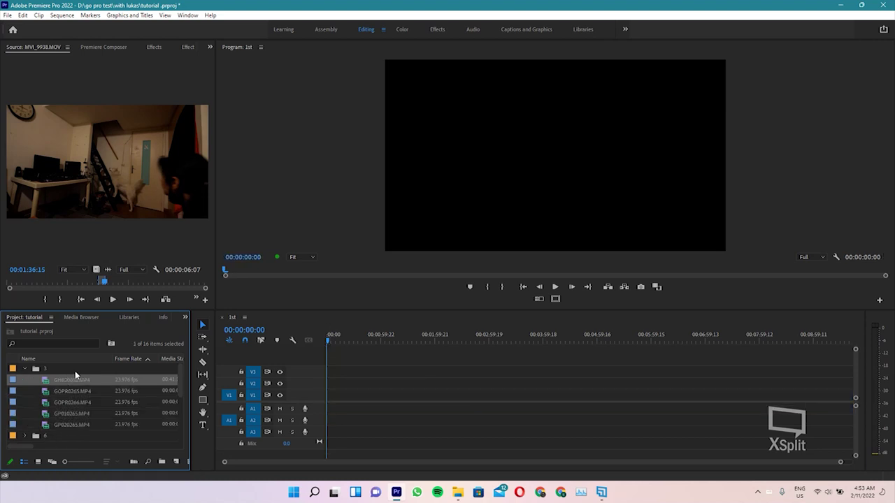
# Drag clips GH020052 through GP020265 onto the start of V1 in 1st
pyautogui.click(56, 381)
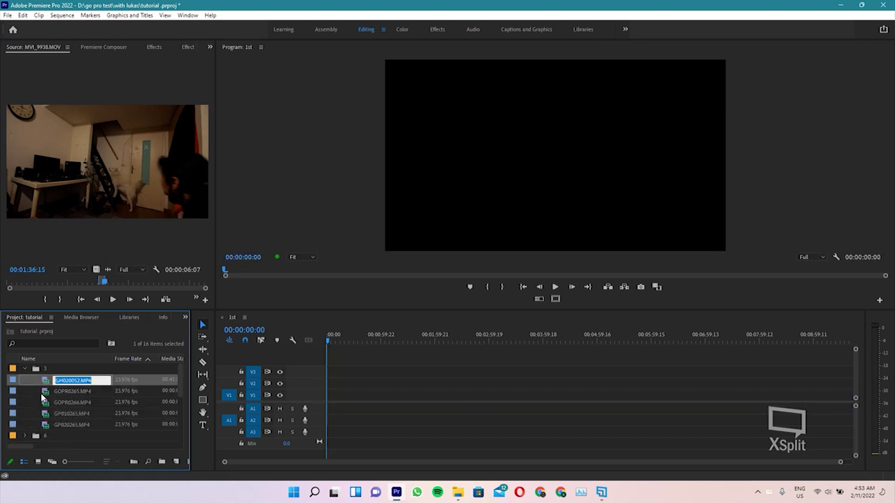
pyautogui.press('Escape')
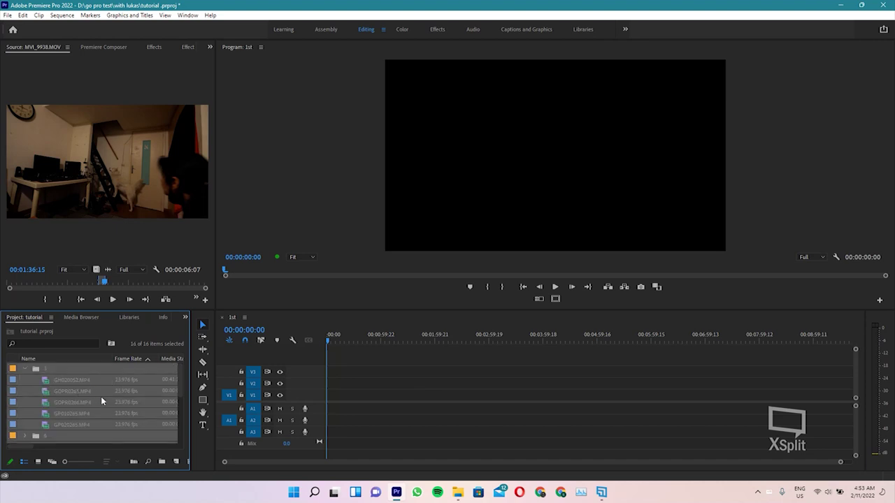
pyautogui.click(71, 413)
pyautogui.click(59, 382)
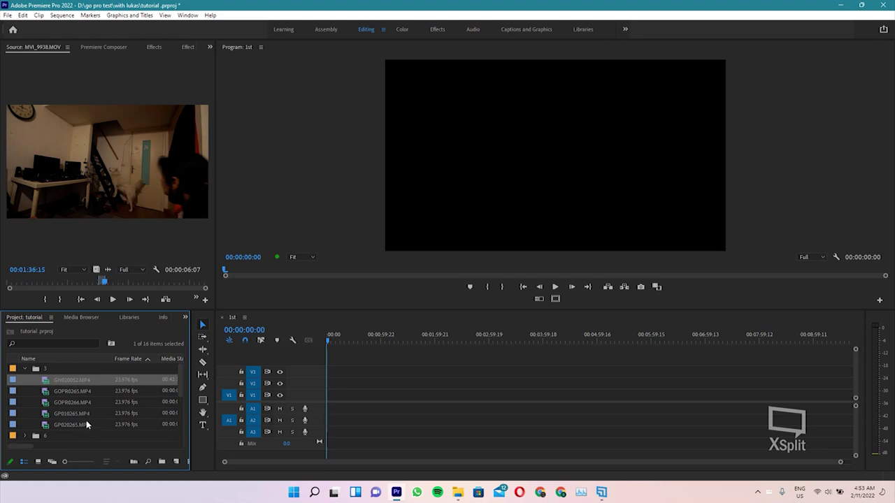
pyautogui.keyDown('shift'); pyautogui.click(81, 427); pyautogui.keyUp('shift')
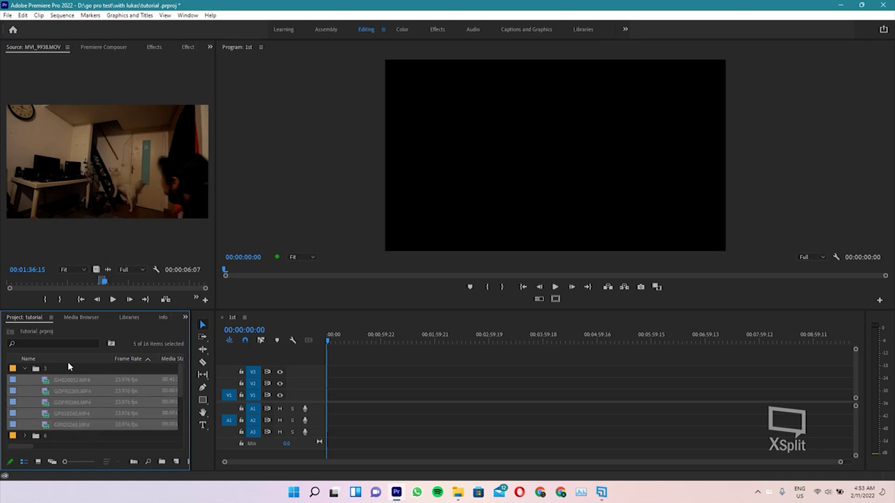
pyautogui.moveTo(66, 384); pyautogui.dragTo(335, 405)
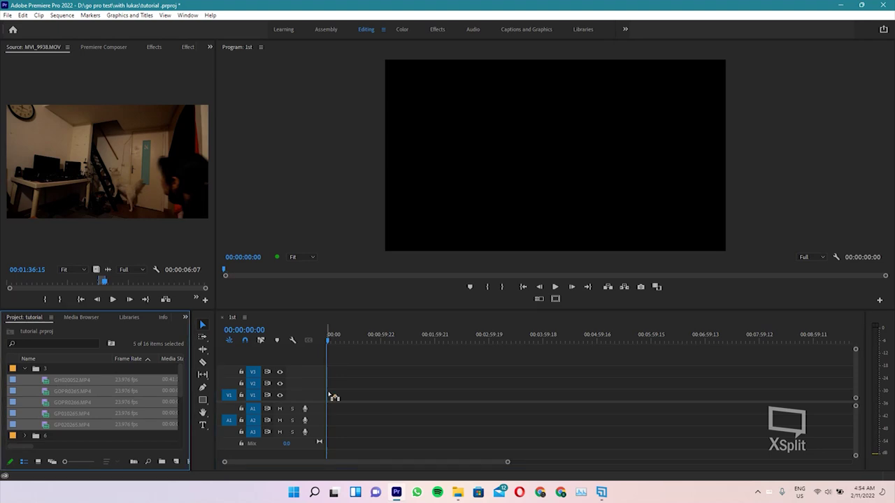
pyautogui.moveTo(335, 405); pyautogui.dragTo(336, 405)
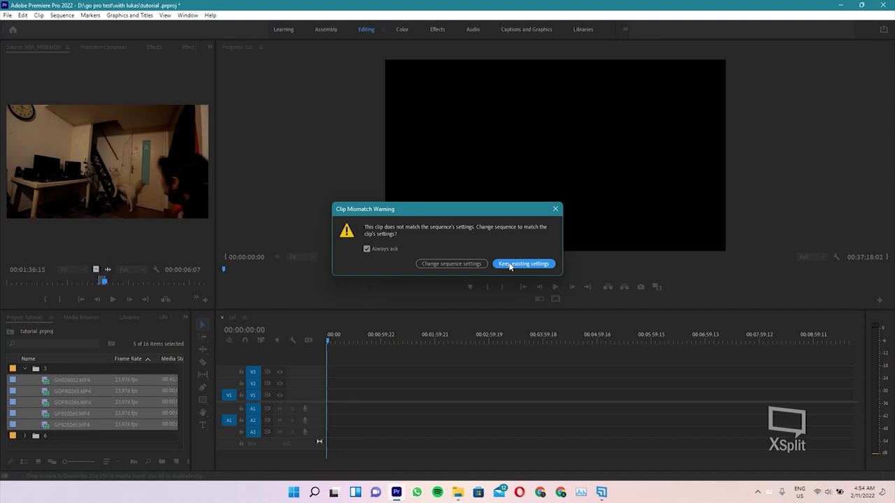
# Choose Keep existing settings in the Clip Mismatch Warning for the five GoPro clips
pyautogui.click(510, 265)
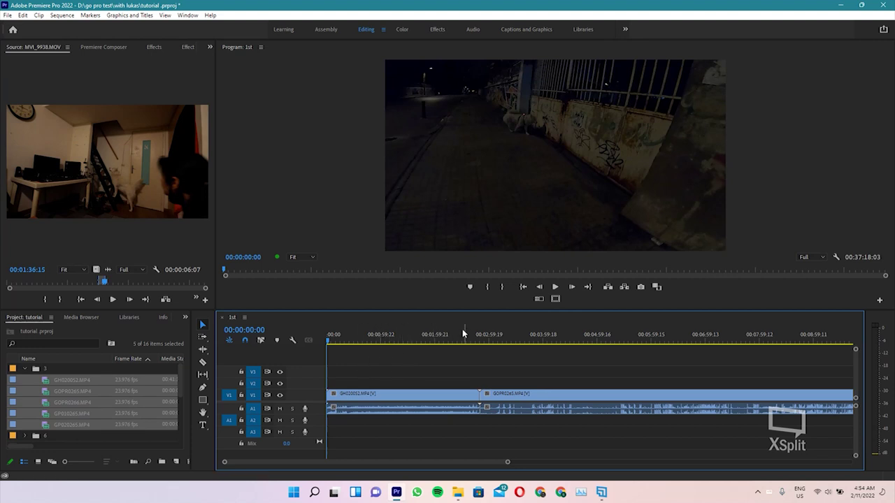
# Scrub through the GoPro footage in 1st and zoom the timeline out
pyautogui.moveTo(423, 338); pyautogui.dragTo(548, 341)
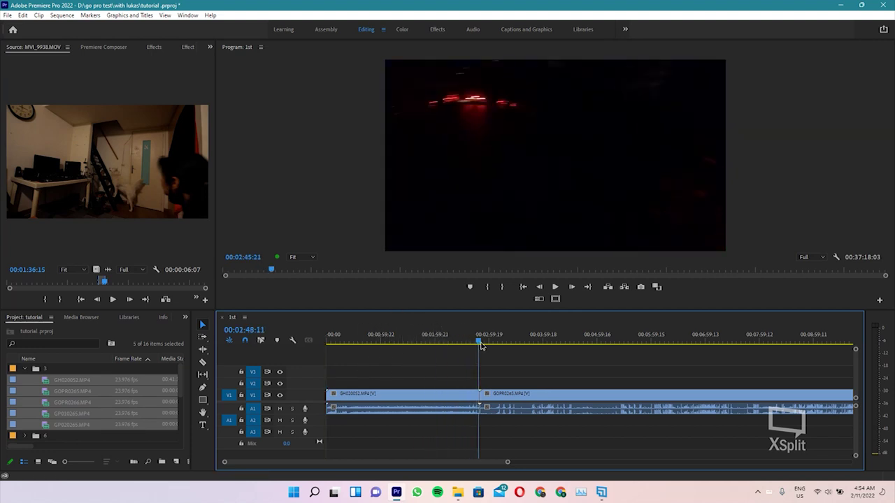
pyautogui.moveTo(554, 364); pyautogui.dragTo(632, 342)
pyautogui.press('-')
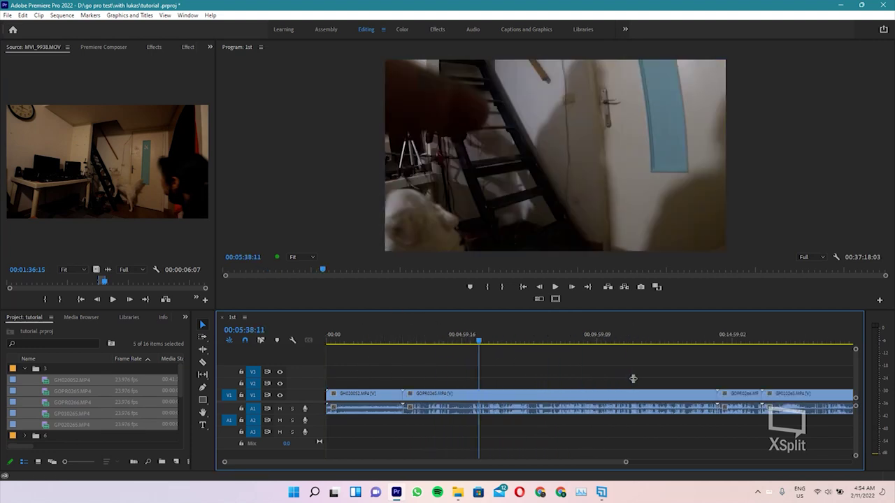
pyautogui.press('-')
pyautogui.click(422, 394)
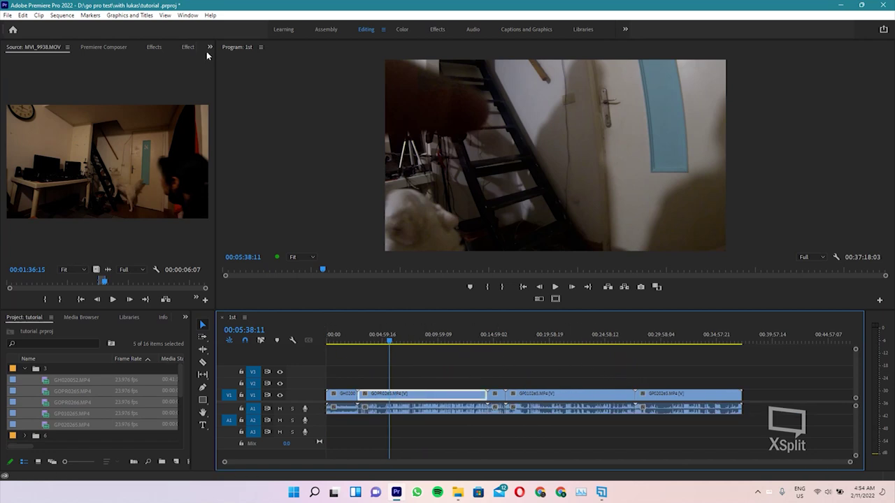
pyautogui.moveTo(471, 340)
pyautogui.mouseDown()
pyautogui.moveTo(581, 363)
pyautogui.moveTo(641, 388)
pyautogui.moveTo(709, 389)
pyautogui.moveTo(694, 388)
pyautogui.mouseUp()
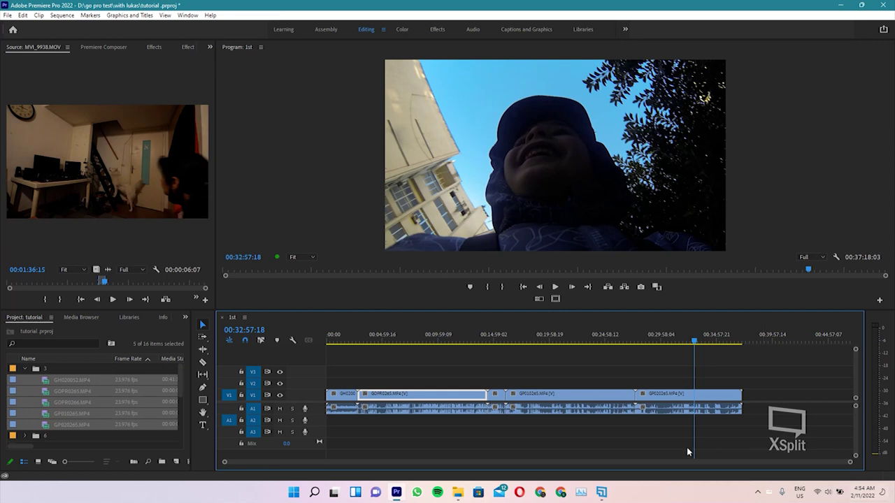
# Select the first clip GH020052 at 00:01:07:16 and show its Effect Controls
pyautogui.click(363, 359)
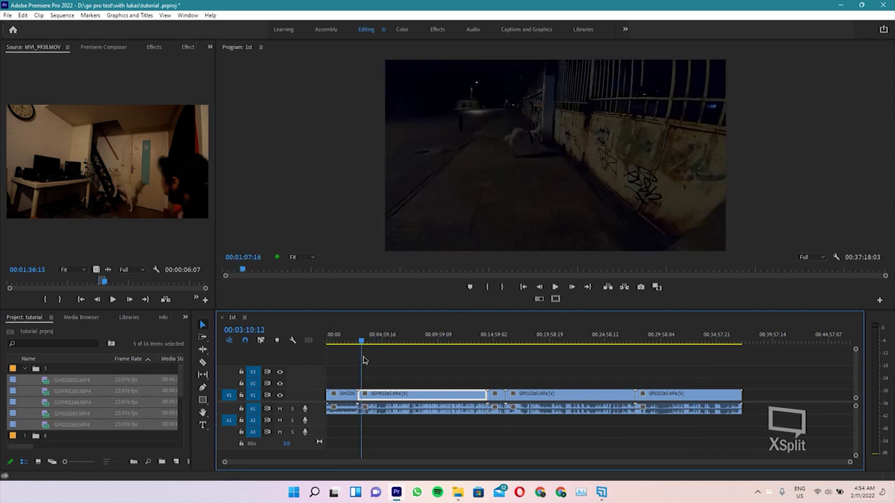
pyautogui.click(339, 354)
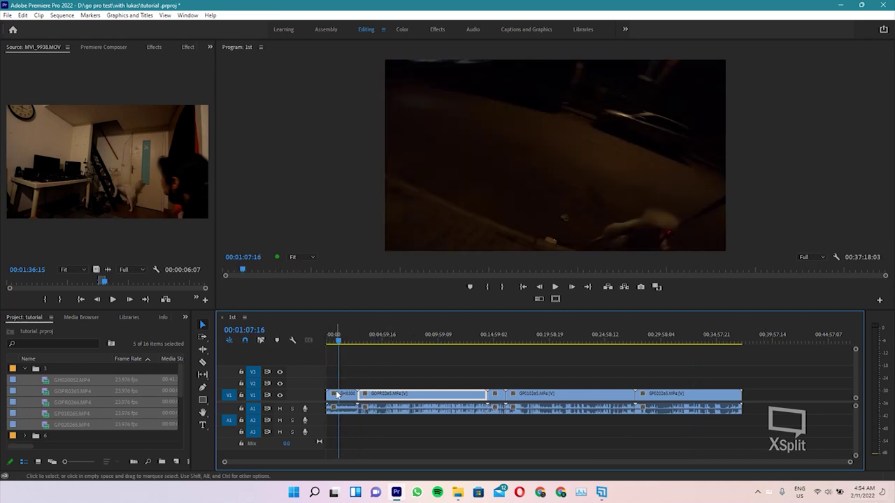
pyautogui.click(337, 395)
pyautogui.click(387, 368)
pyautogui.click(342, 396)
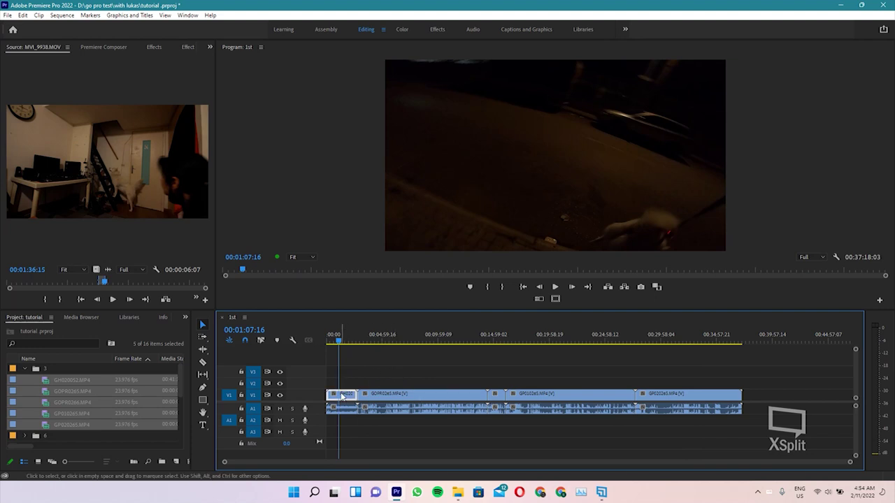
pyautogui.click(188, 46)
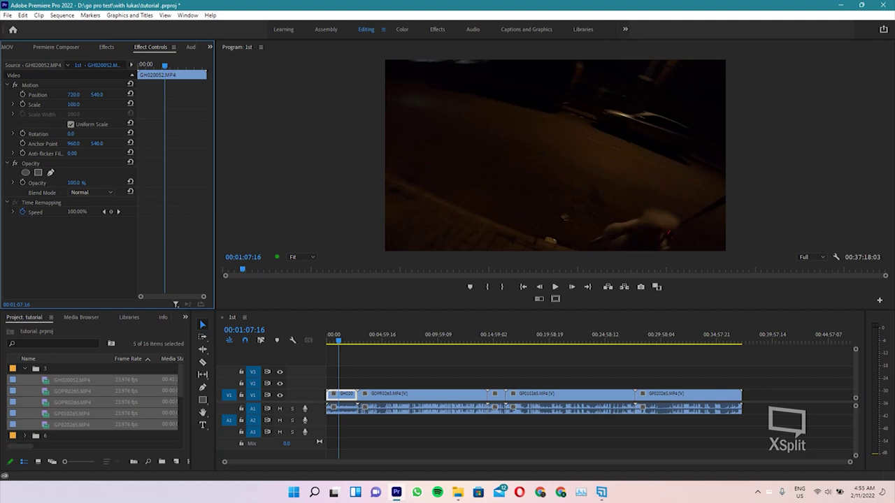
# Try different Scale values on the first clip and GOPR0265, including 37 and 78
pyautogui.moveTo(74, 104); pyautogui.dragTo(70, 104)
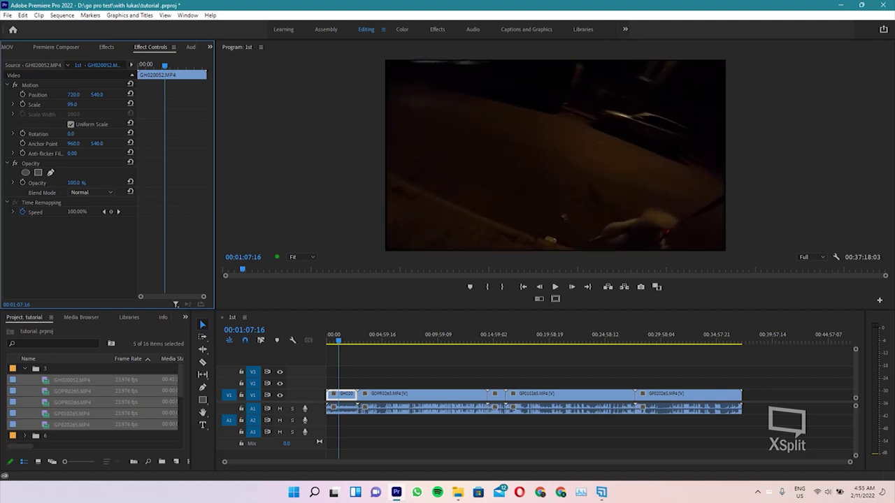
pyautogui.moveTo(70, 105); pyautogui.dragTo(75, 105)
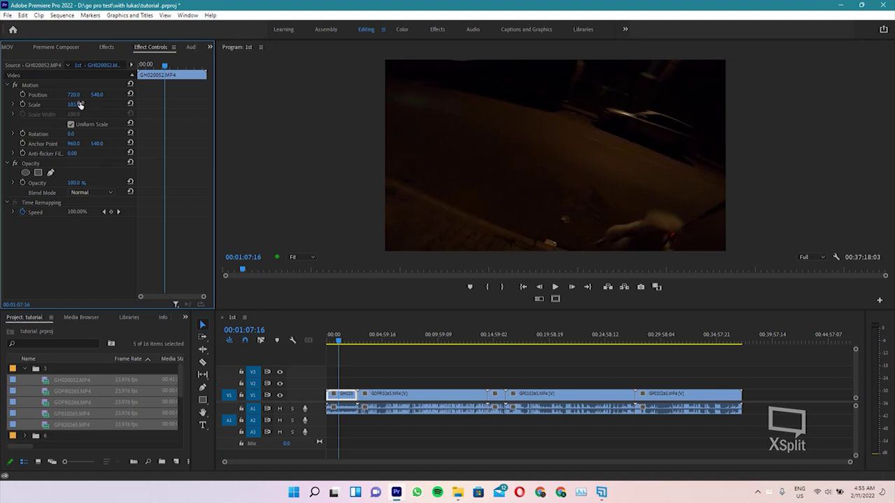
pyautogui.click(373, 335)
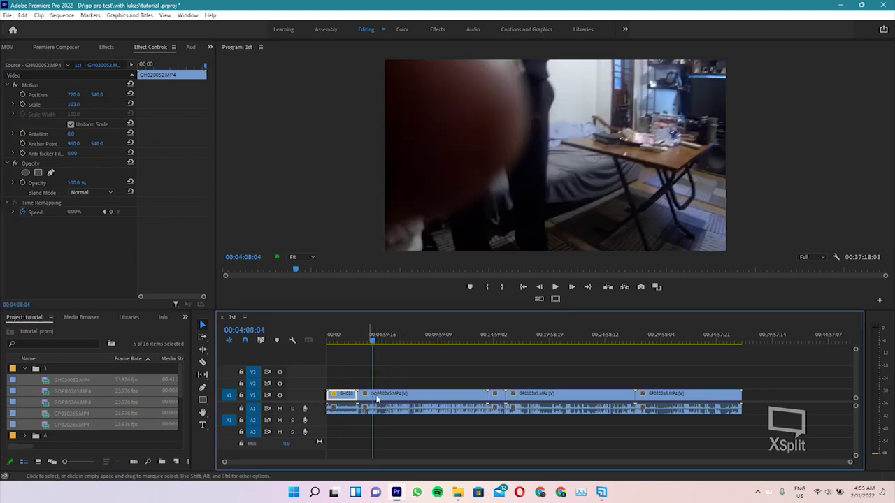
pyautogui.click(375, 395)
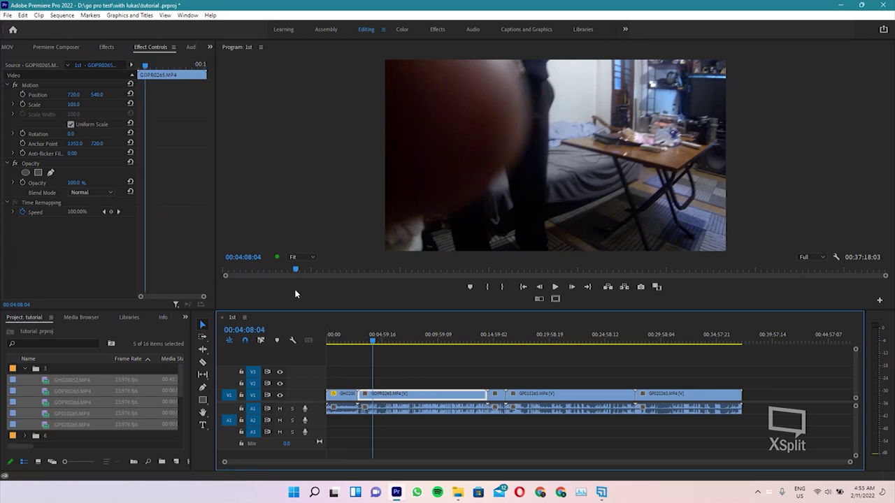
pyautogui.click(73, 104)
pyautogui.write('37')
pyautogui.press('Return')
pyautogui.click(72, 104)
pyautogui.write('78')
pyautogui.press('Return')
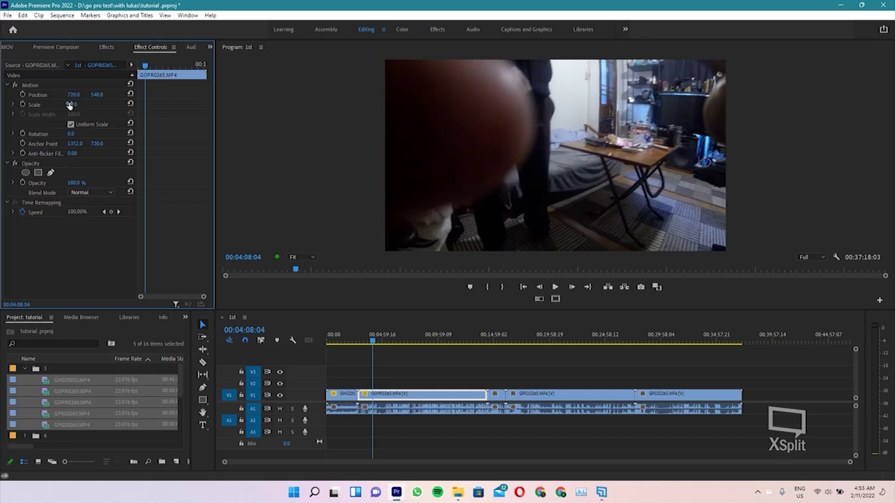
# Reset GOPR0265's Scale to 100, then set it to 75
pyautogui.moveTo(72, 104); pyautogui.dragTo(69, 104)
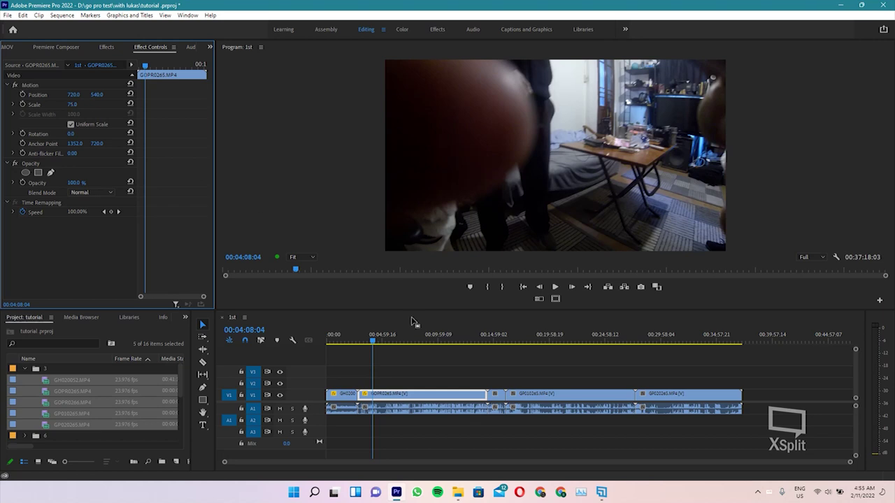
pyautogui.moveTo(390, 342)
pyautogui.mouseDown()
pyautogui.moveTo(463, 358)
pyautogui.moveTo(388, 341)
pyautogui.mouseUp()
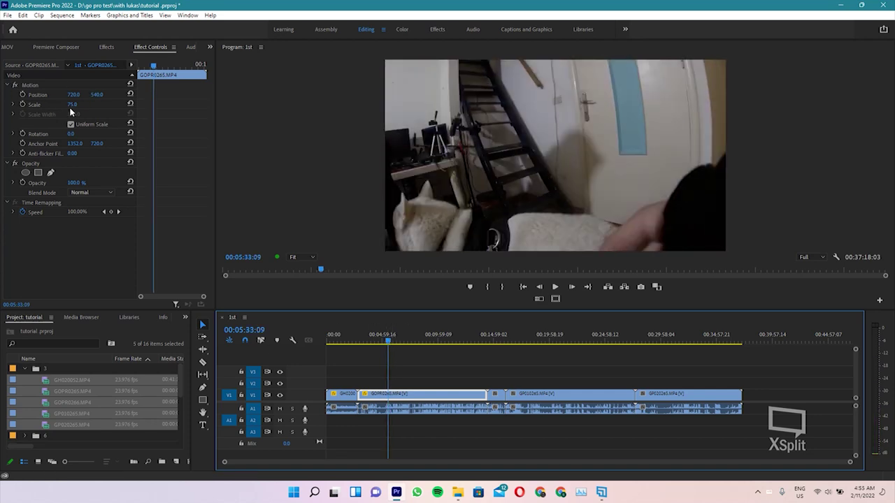
pyautogui.click(130, 104)
pyautogui.click(129, 103)
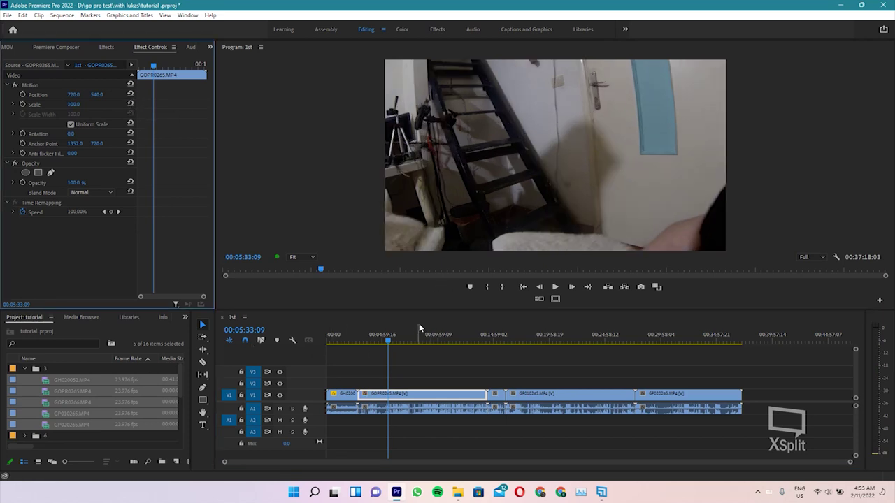
pyautogui.click(75, 105)
pyautogui.write('75')
pyautogui.press('Return')
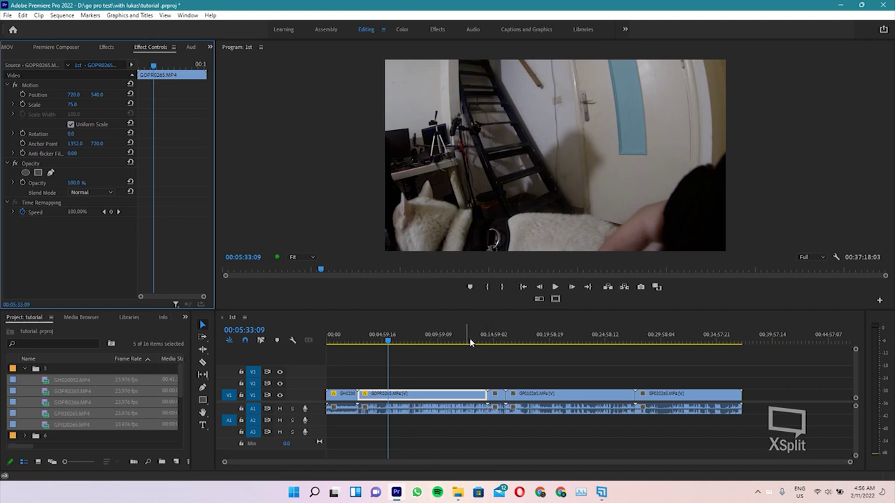
# Set the short GOPR0266 clip's Scale to 75
pyautogui.click(499, 402)
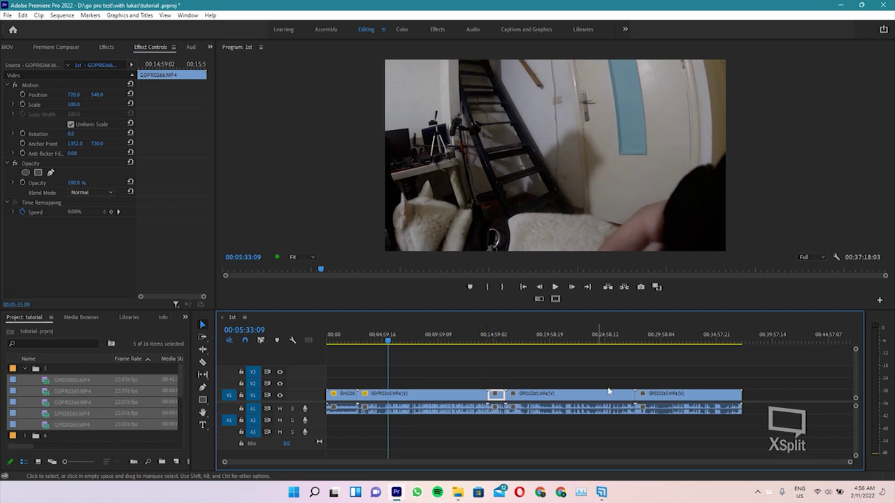
pyautogui.click(500, 338)
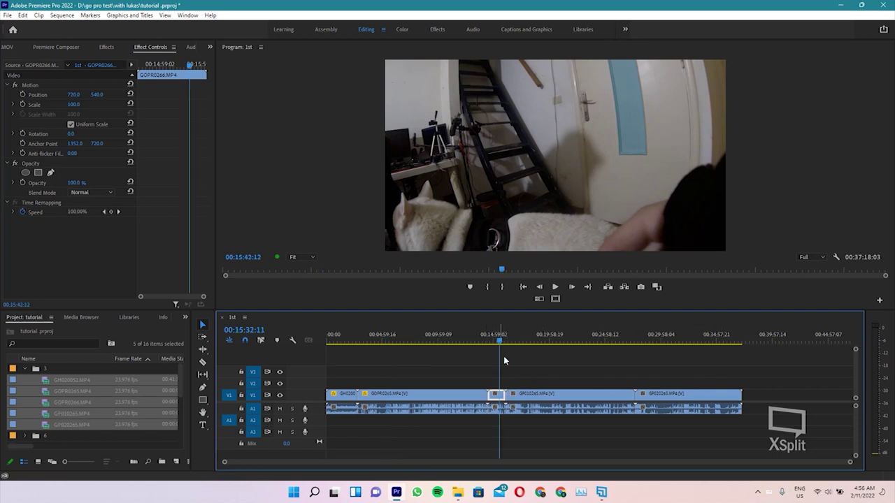
pyautogui.click(77, 105)
pyautogui.write('5')
pyautogui.press('Return')
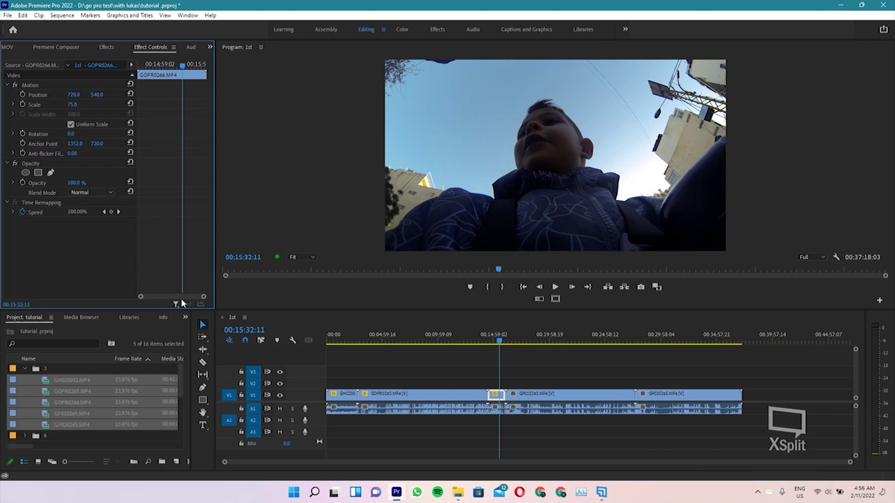
pyautogui.click(379, 399)
# Copy the scaled clip and paste its Motion attributes onto the later clips, including GP010265
pyautogui.rightClick(379, 400)
pyautogui.click(401, 33)
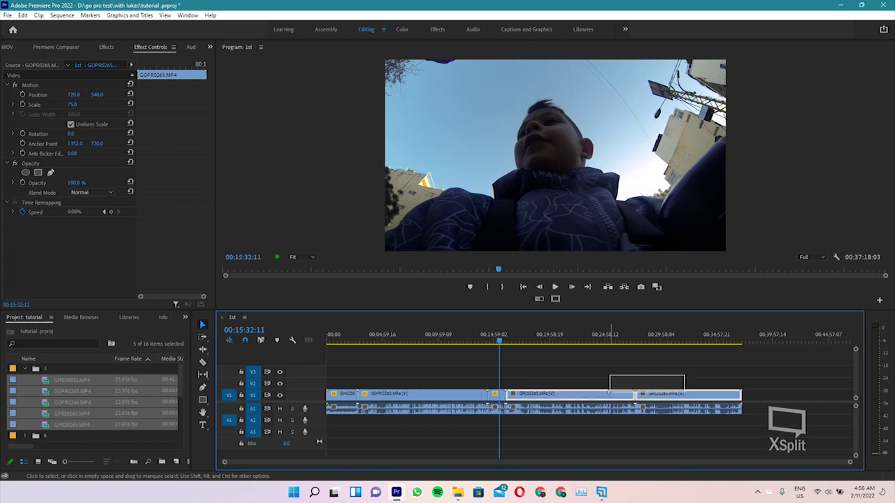
pyautogui.moveTo(683, 380); pyautogui.dragTo(600, 402)
pyautogui.rightClick(600, 403)
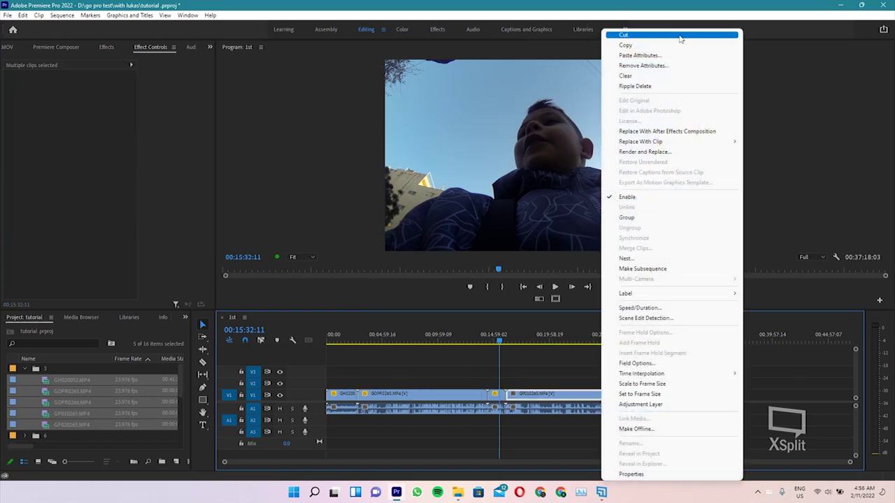
pyautogui.click(637, 55)
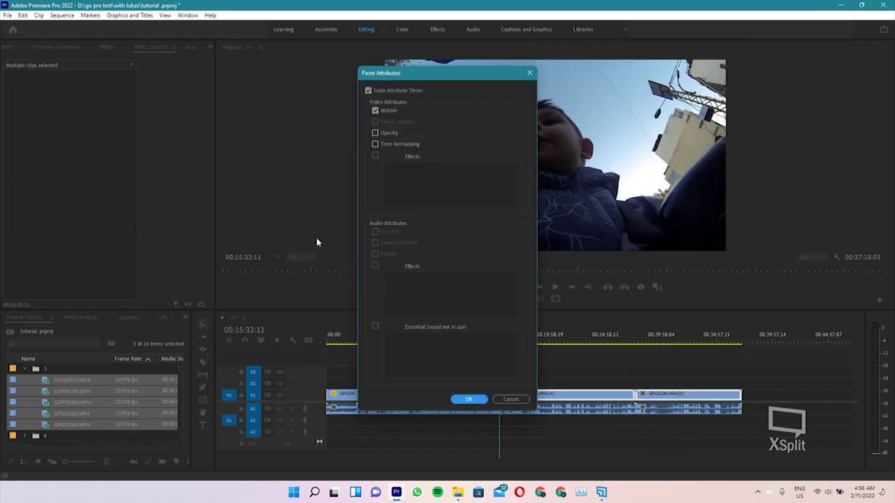
pyautogui.click(376, 109)
pyautogui.click(470, 400)
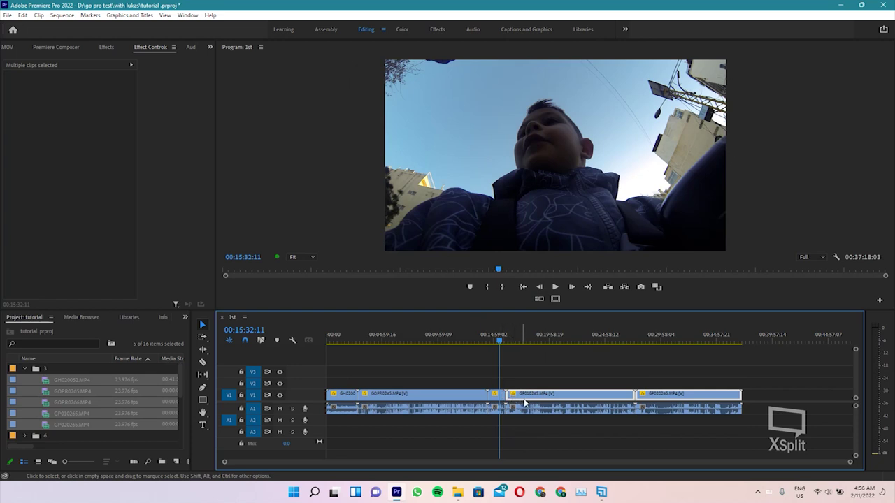
pyautogui.click(549, 338)
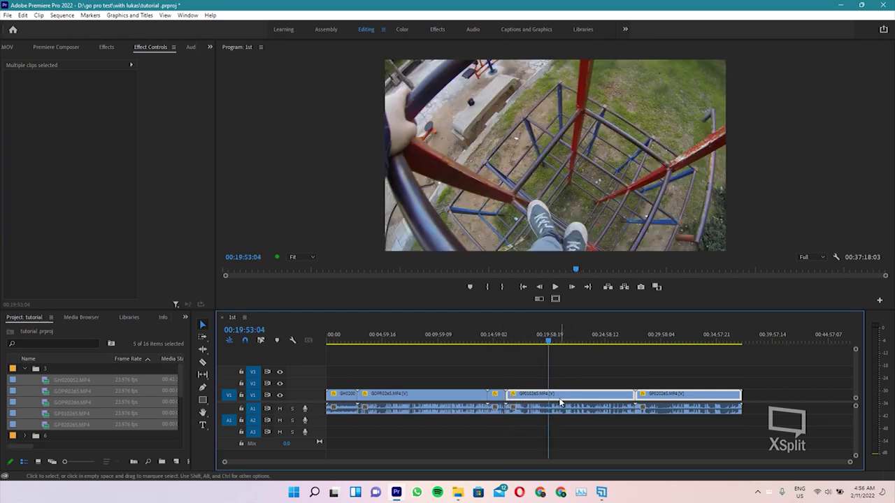
pyautogui.click(570, 396)
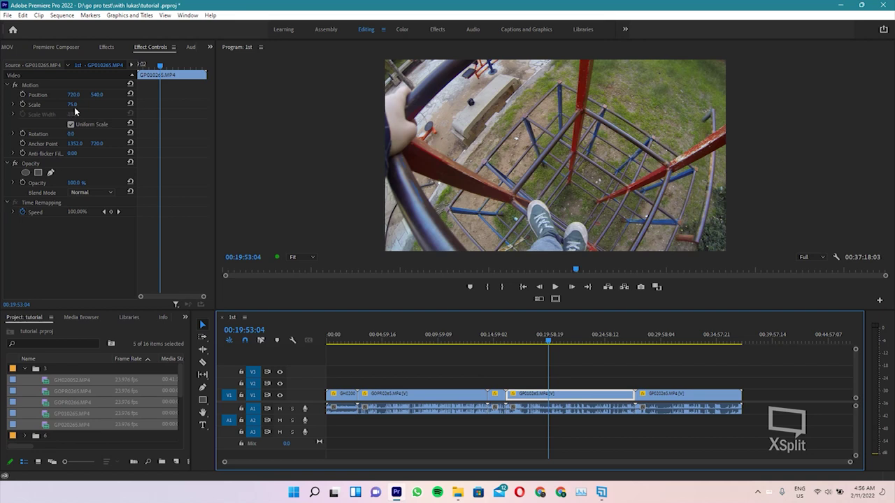
pyautogui.moveTo(650, 342); pyautogui.dragTo(658, 341)
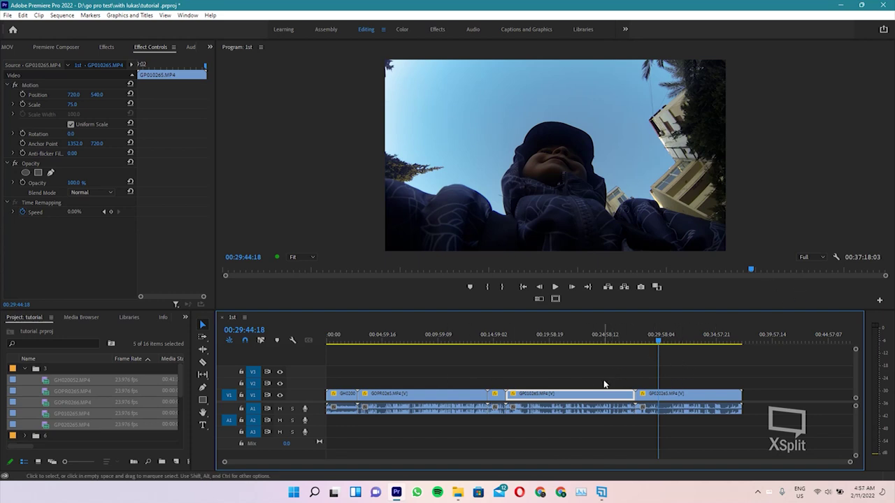
# Expand folder 6 and place clips GH010055 through GH060055 after the last clip on V1
pyautogui.click(743, 381)
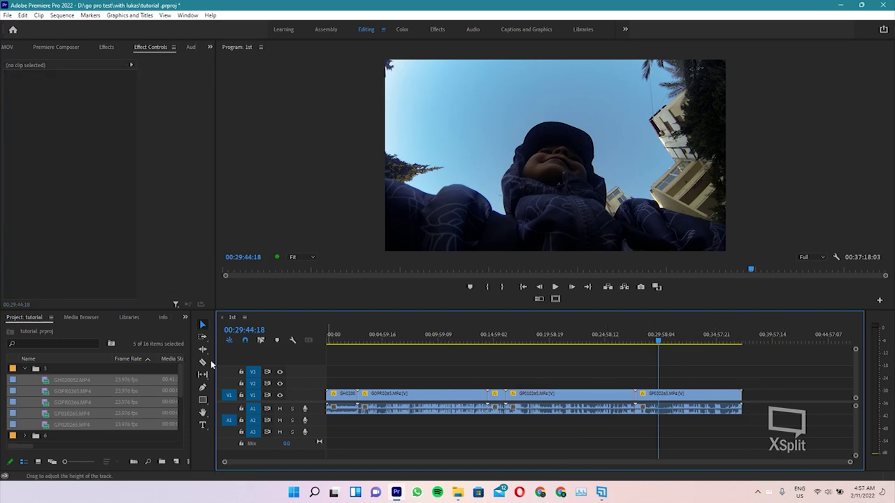
pyautogui.scroll(-1, 44, 439)
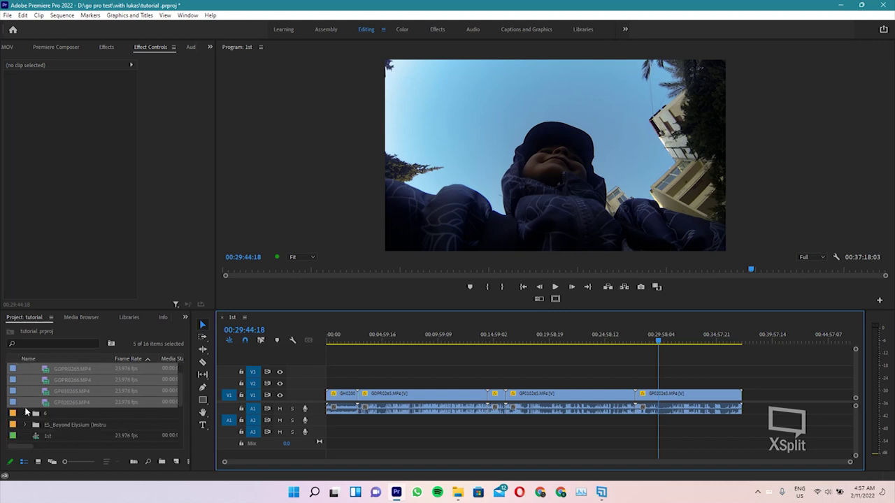
pyautogui.click(31, 418)
pyautogui.click(25, 417)
pyautogui.scroll(-2, 101, 412)
pyautogui.click(72, 389)
pyautogui.scroll(-2, 96, 400)
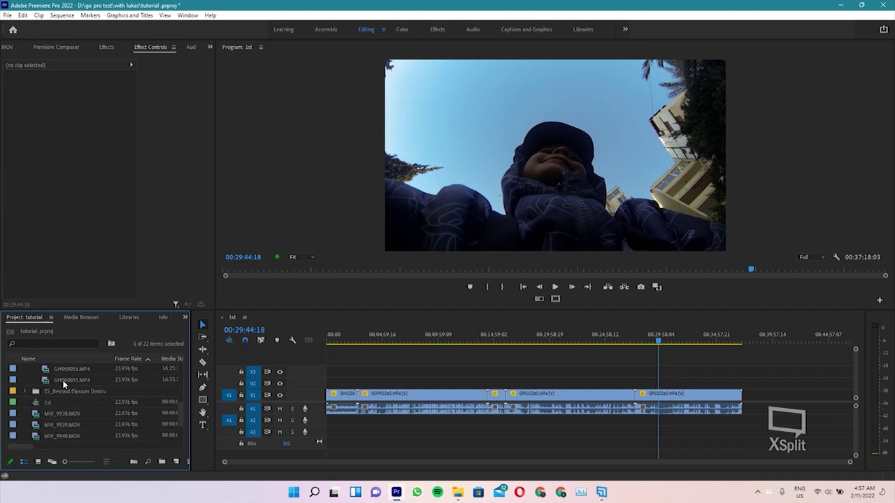
pyautogui.keyDown('shift'); pyautogui.click(63, 381); pyautogui.keyUp('shift')
pyautogui.scroll(2, 90, 390)
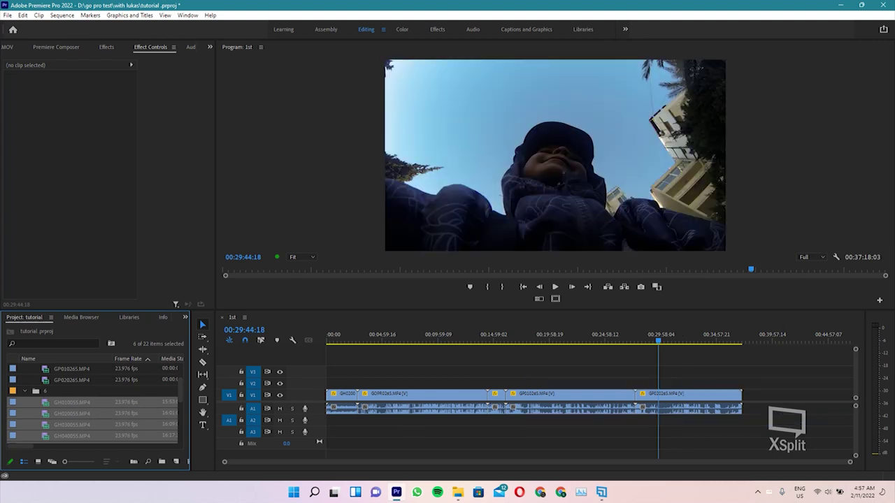
pyautogui.moveTo(880, 360); pyautogui.dragTo(757, 408)
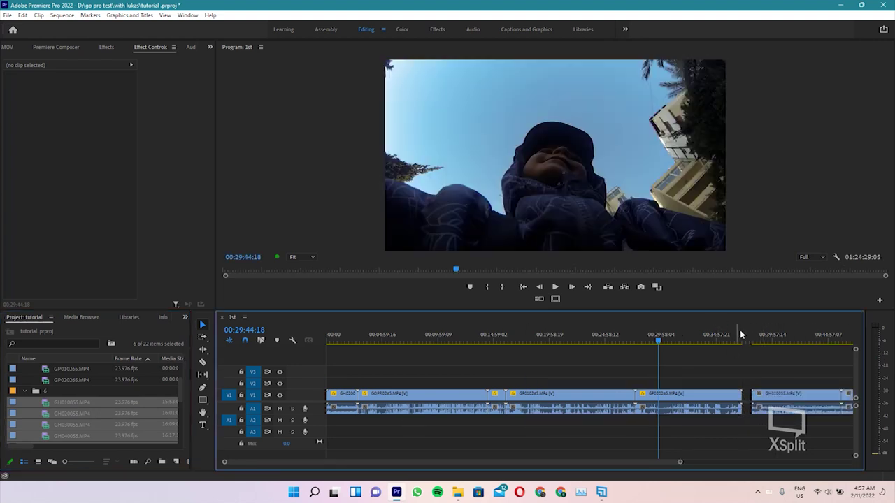
pyautogui.moveTo(732, 333); pyautogui.dragTo(765, 338)
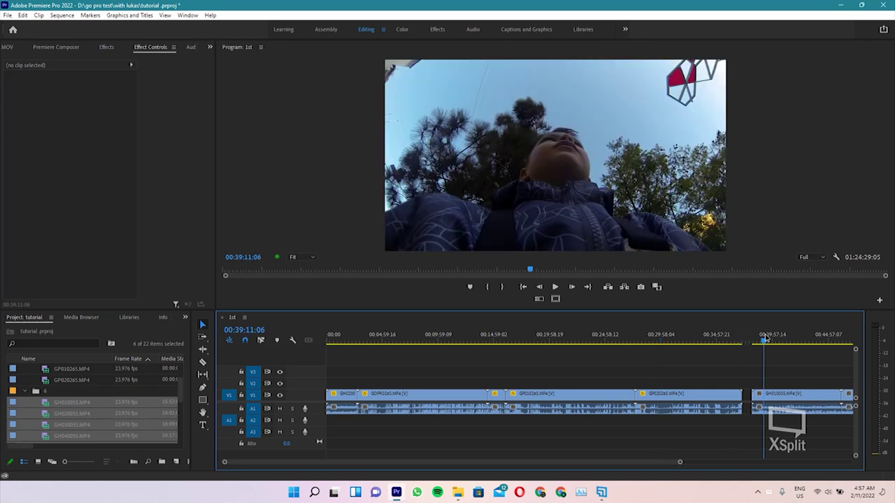
pyautogui.click(788, 397)
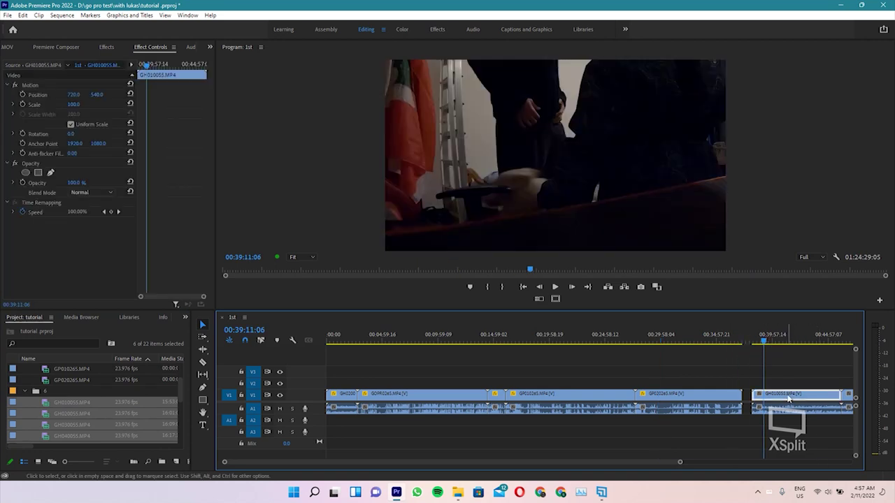
# Check GH010055's file properties and scrub to the frame showing the dog
pyautogui.rightClick(789, 398)
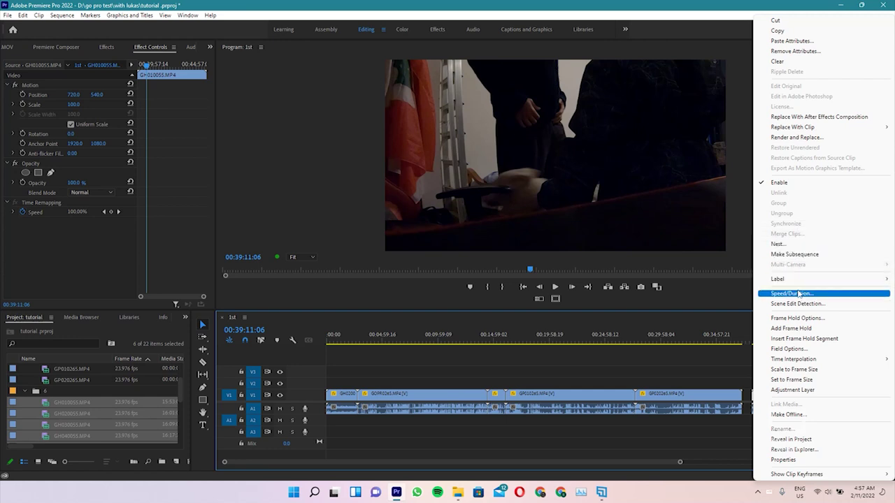
pyautogui.click(783, 459)
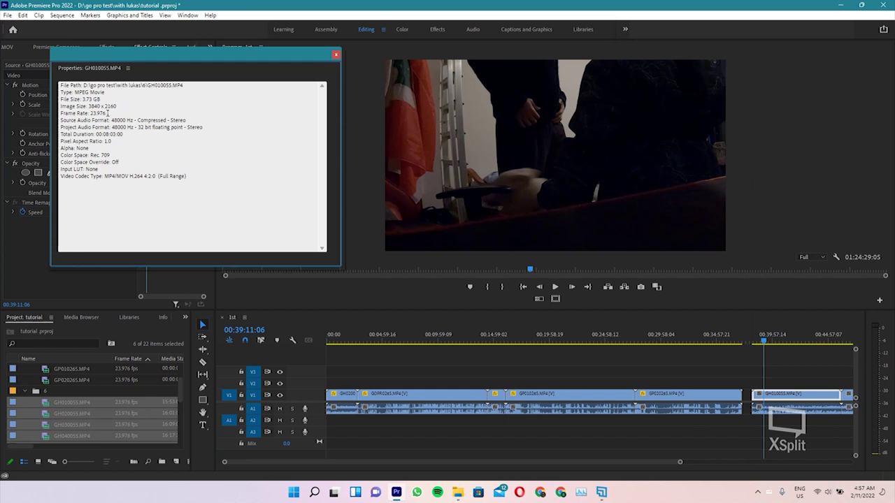
pyautogui.click(336, 55)
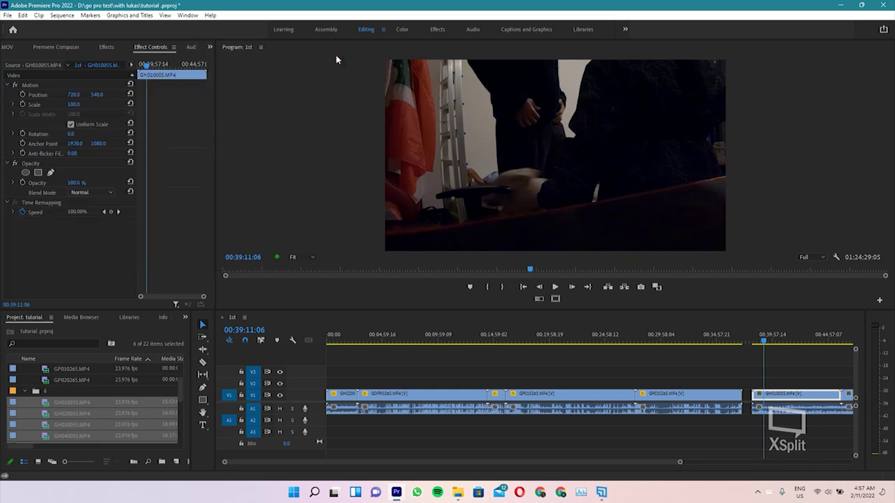
pyautogui.click(778, 339)
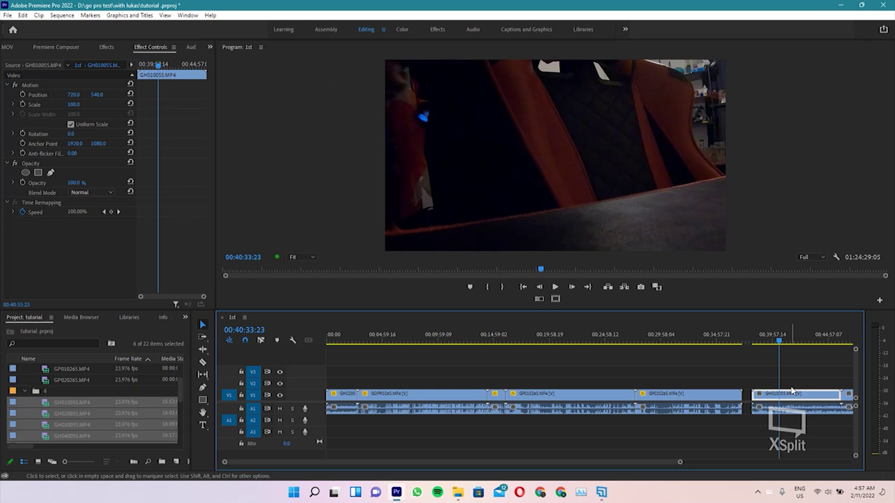
pyautogui.click(798, 339)
pyautogui.moveTo(798, 338); pyautogui.dragTo(809, 338)
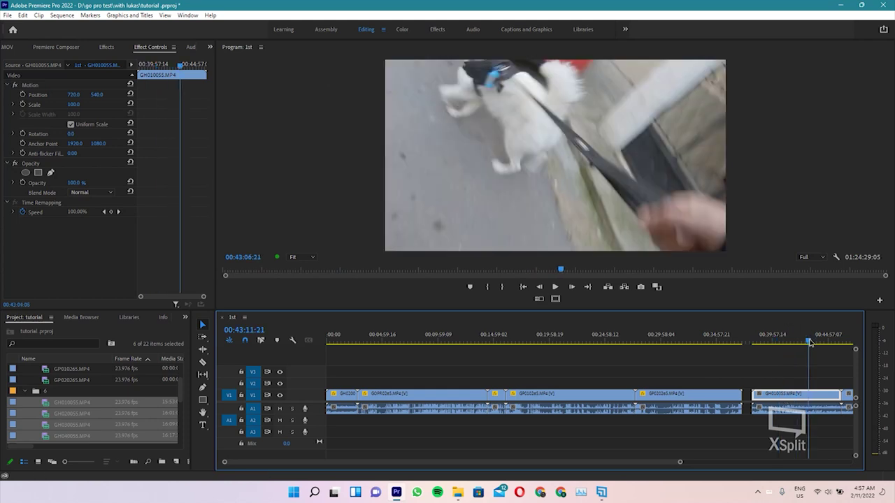
pyautogui.press('-')
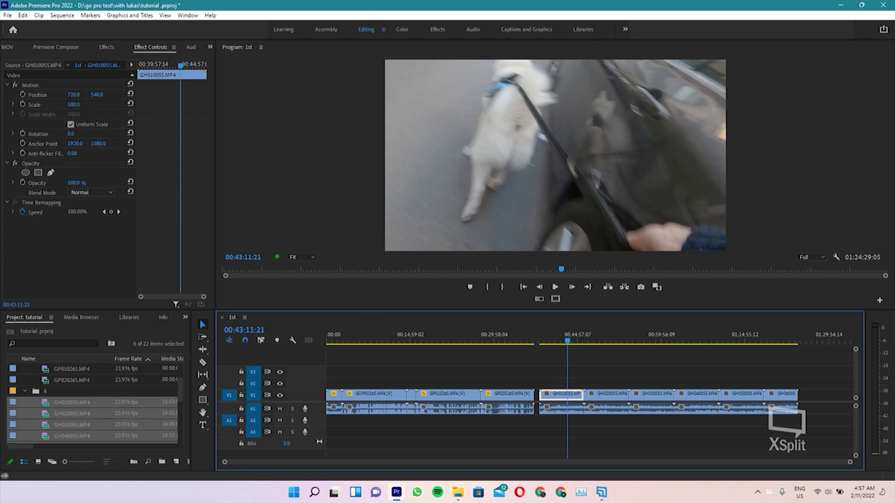
# Set GH010055's Scale to 50 in Effect Controls
pyautogui.moveTo(75, 104)
pyautogui.mouseDown()
pyautogui.moveTo(13, 104)
pyautogui.moveTo(41, 104)
pyautogui.mouseUp()
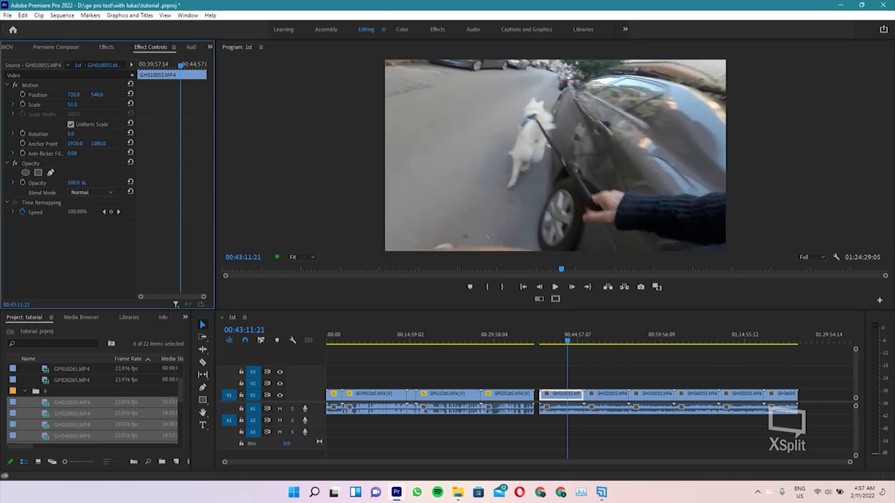
pyautogui.moveTo(41, 104); pyautogui.dragTo(51, 105)
pyautogui.click(73, 104)
pyautogui.write('50')
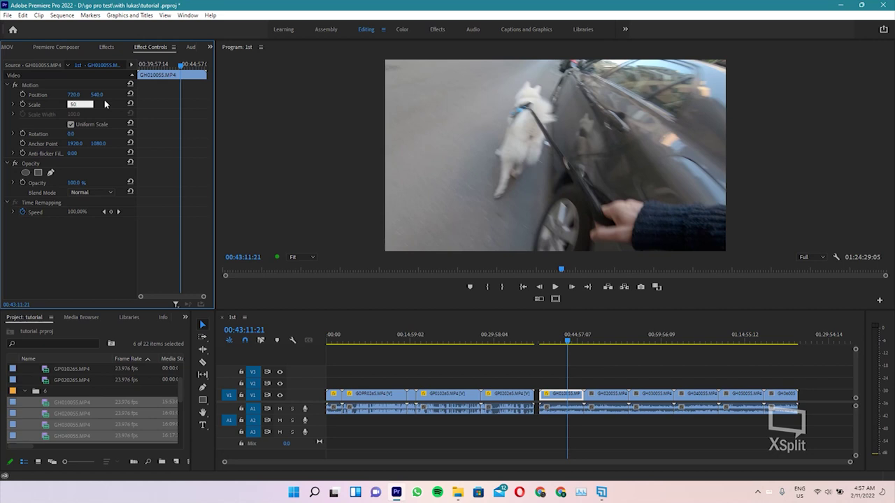
pyautogui.press('Return')
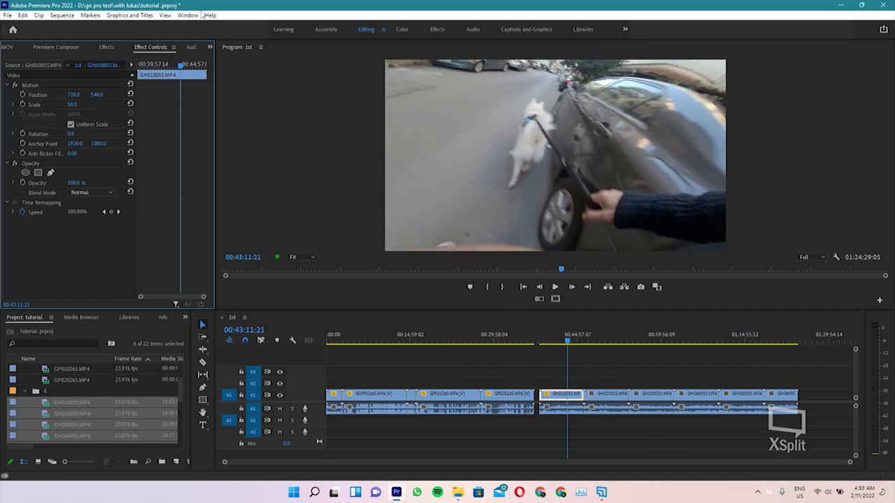
pyautogui.click(129, 104)
pyautogui.click(79, 103)
pyautogui.press('Return')
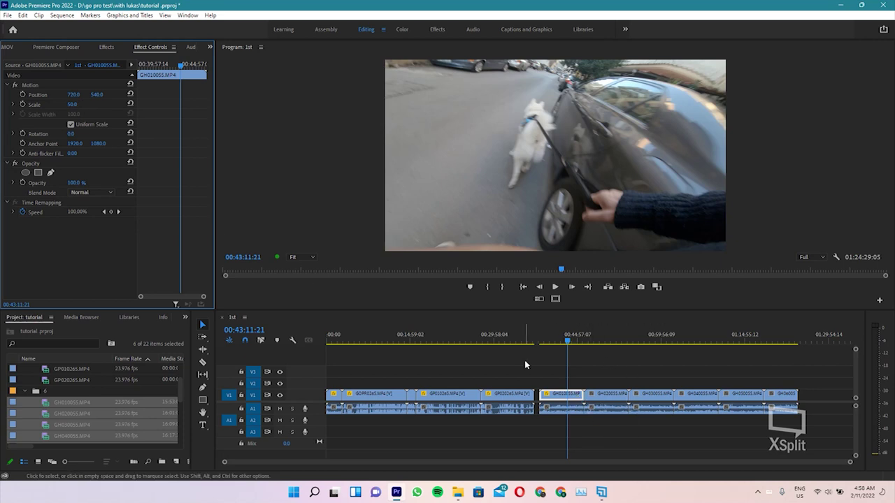
# Paste GH010055's Motion attributes onto the GoPro clips that follow it on V1
pyautogui.click(579, 397)
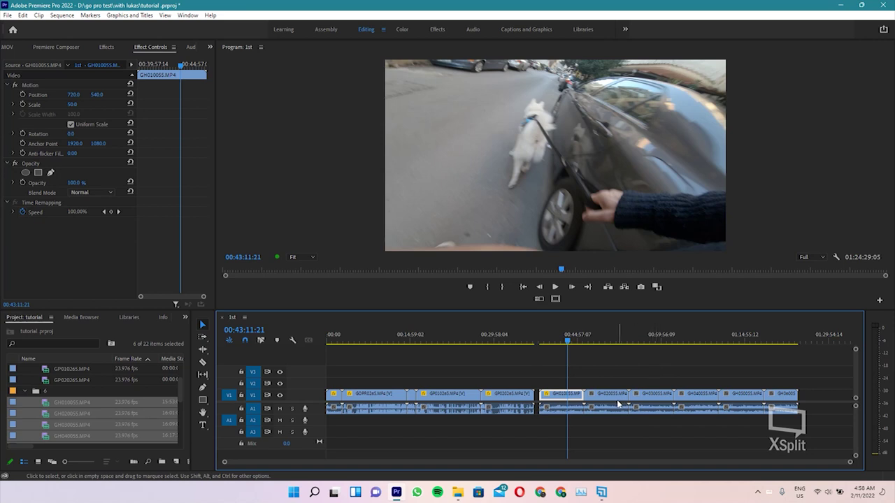
pyautogui.moveTo(620, 380)
pyautogui.mouseDown()
pyautogui.moveTo(630, 390)
pyautogui.moveTo(790, 400)
pyautogui.mouseUp()
pyautogui.rightClick(788, 395)
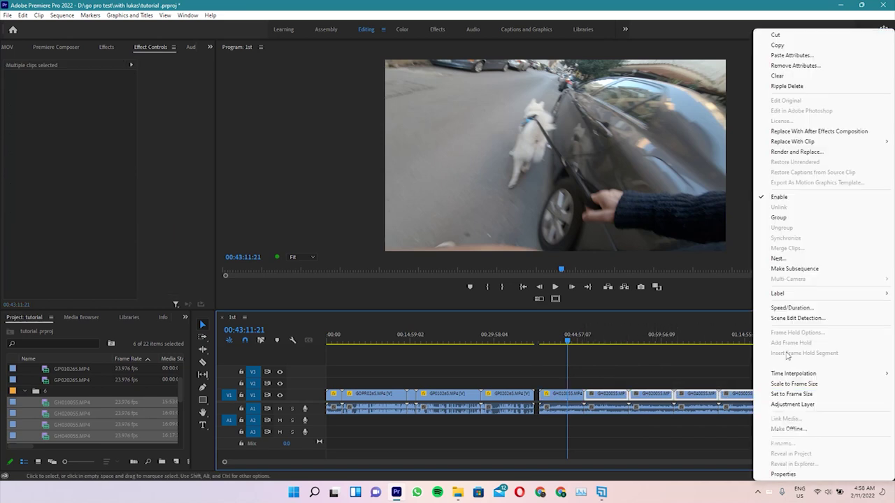
pyautogui.click(791, 55)
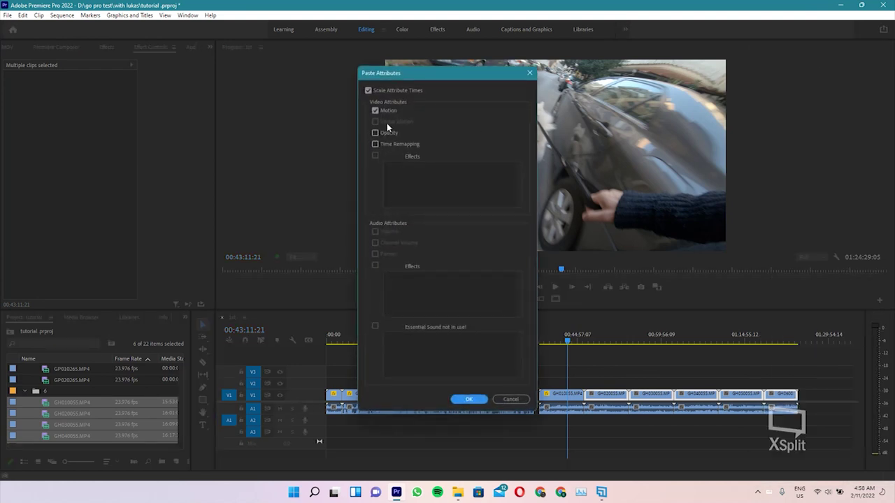
pyautogui.click(469, 400)
# Scrub through the sequence to confirm GH050055 now shows Scale 50
pyautogui.moveTo(568, 341); pyautogui.dragTo(625, 354)
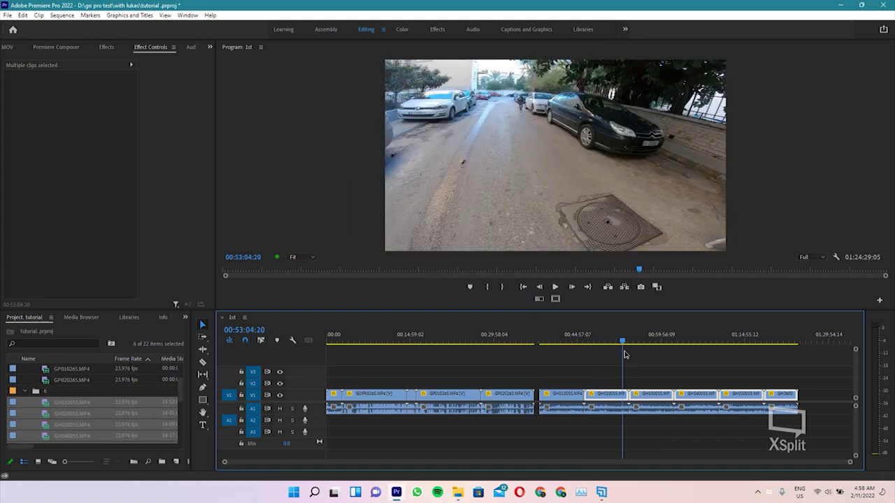
pyautogui.moveTo(625, 354)
pyautogui.mouseDown()
pyautogui.moveTo(779, 377)
pyautogui.moveTo(765, 375)
pyautogui.mouseUp()
pyautogui.click(743, 394)
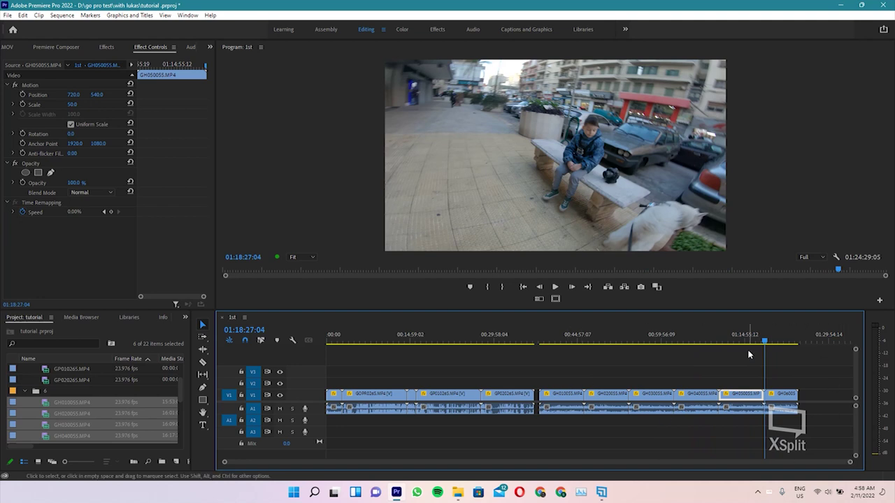
pyautogui.click(727, 340)
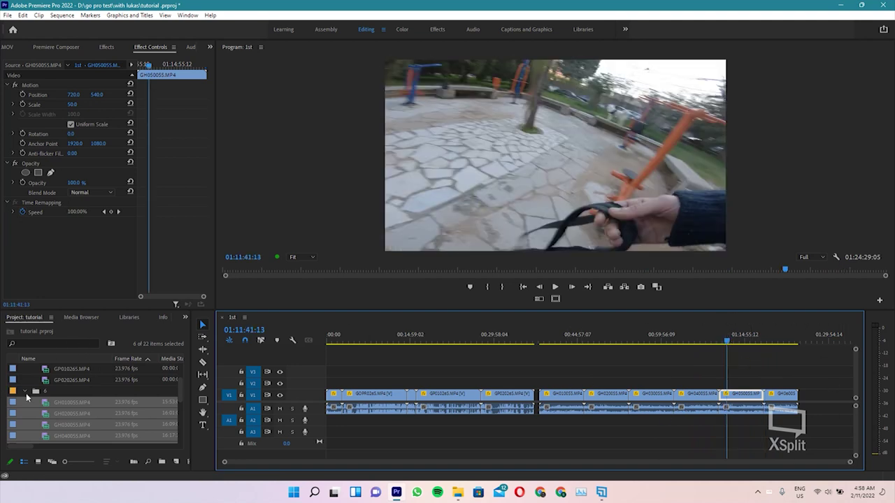
# Add clips MVI_9938 through MVI_9944 to the end of V1 in the 1st sequence
pyautogui.click(24, 392)
pyautogui.scroll(-1, 58, 414)
pyautogui.click(60, 416)
pyautogui.scroll(-2, 60, 419)
pyautogui.scroll(-2, 61, 419)
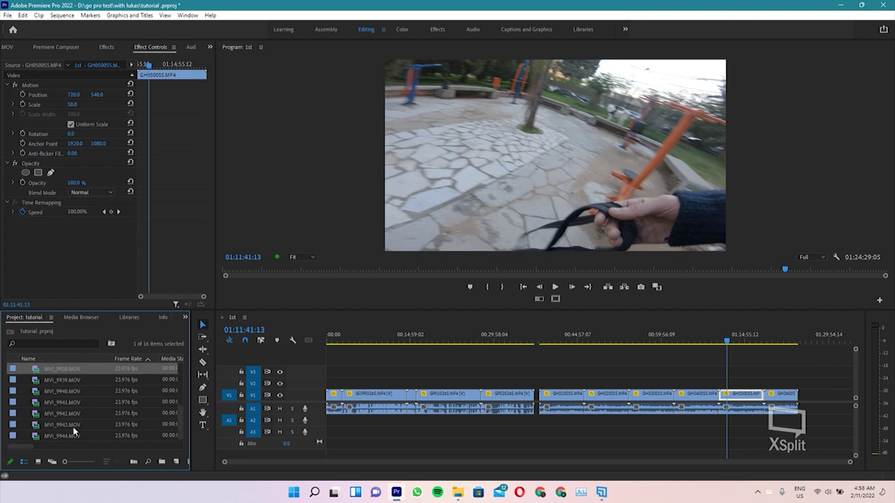
pyautogui.keyDown('shift'); pyautogui.click(63, 435); pyautogui.keyUp('shift')
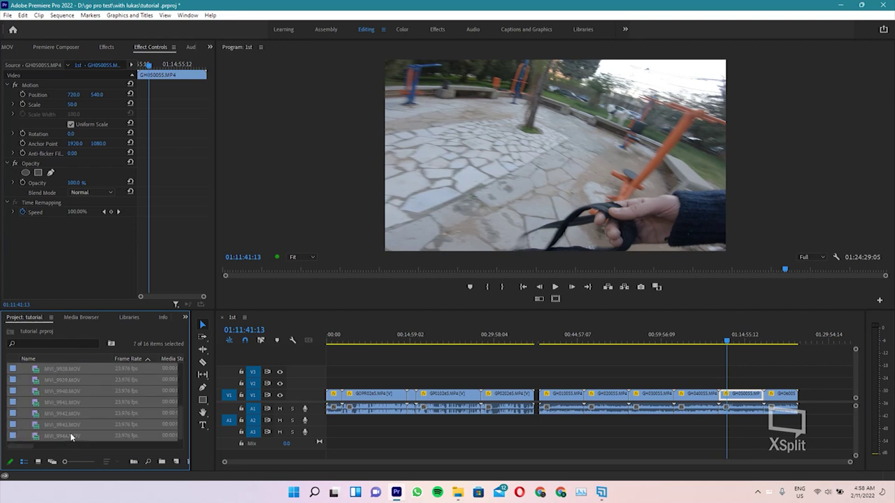
pyautogui.scroll(1, 67, 374)
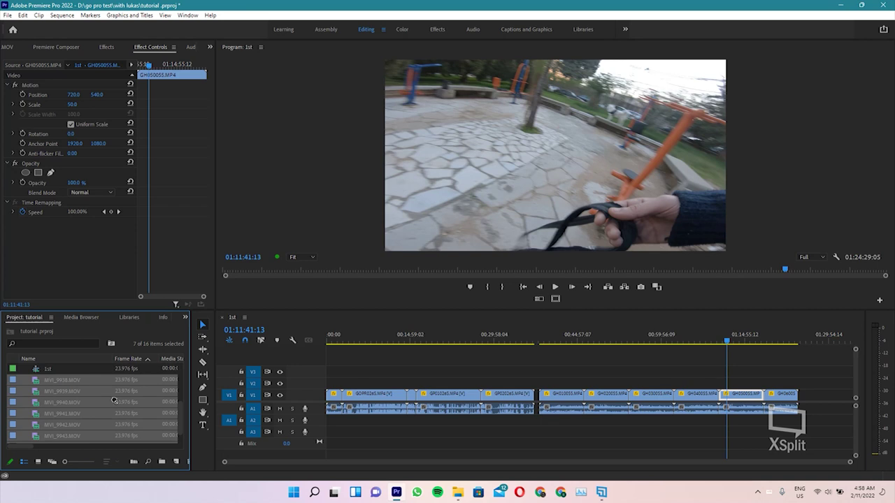
pyautogui.moveTo(820, 397); pyautogui.dragTo(824, 395)
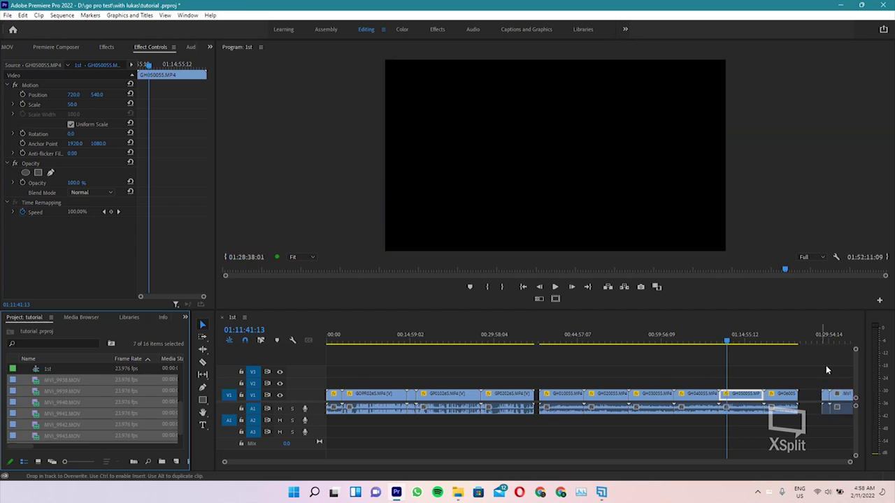
# Zoom the timeline in and scrub through the new MVI clips back to 01:32:04:21
pyautogui.click(828, 337)
pyautogui.press('=')
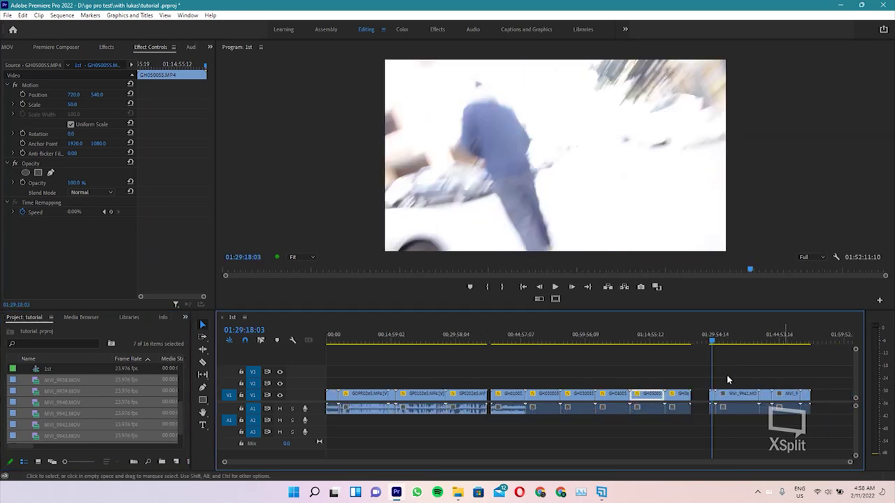
pyautogui.press('=')
pyautogui.moveTo(652, 333); pyautogui.dragTo(660, 429)
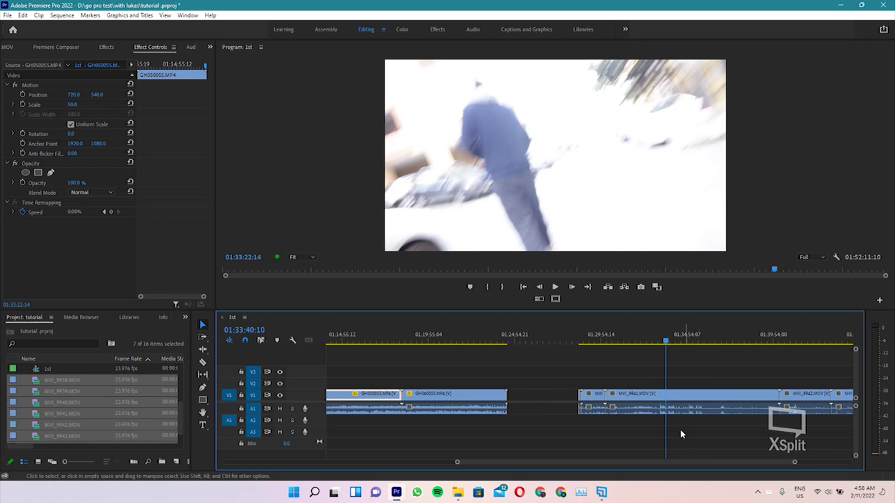
pyautogui.click(638, 339)
# Try Scale 95 on MVI_9941.MOV, then reset its Scale to 100
pyautogui.click(637, 395)
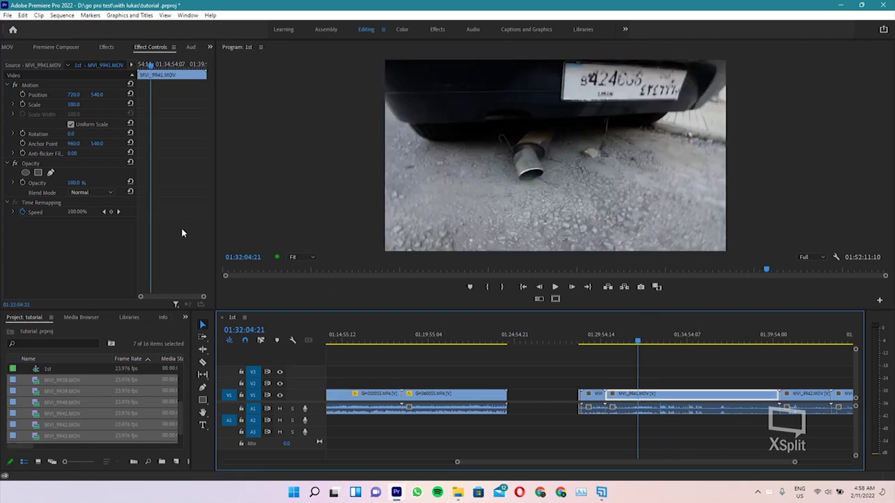
pyautogui.click(70, 103)
pyautogui.write('95')
pyautogui.press('Return')
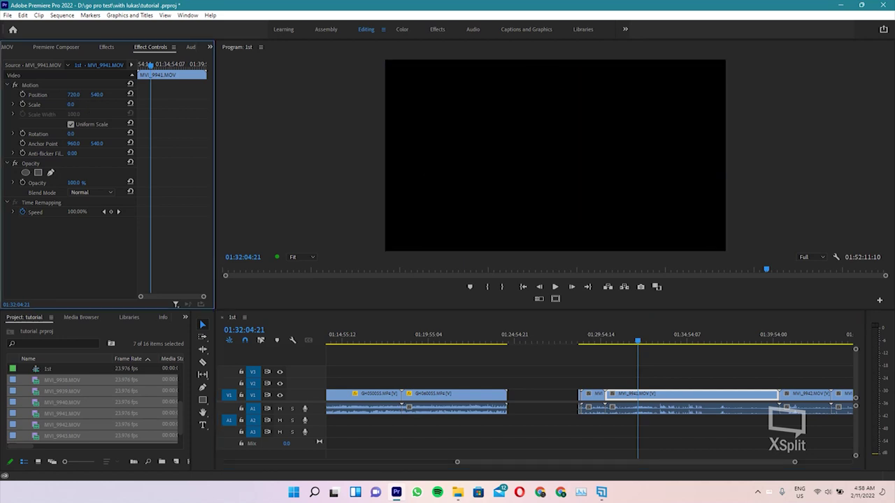
pyautogui.moveTo(72, 104); pyautogui.dragTo(76, 104)
pyautogui.click(128, 104)
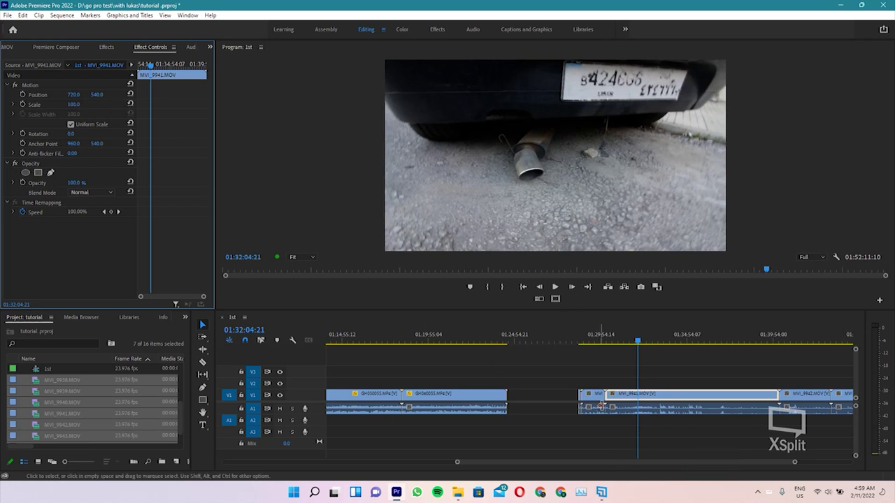
pyautogui.click(546, 400)
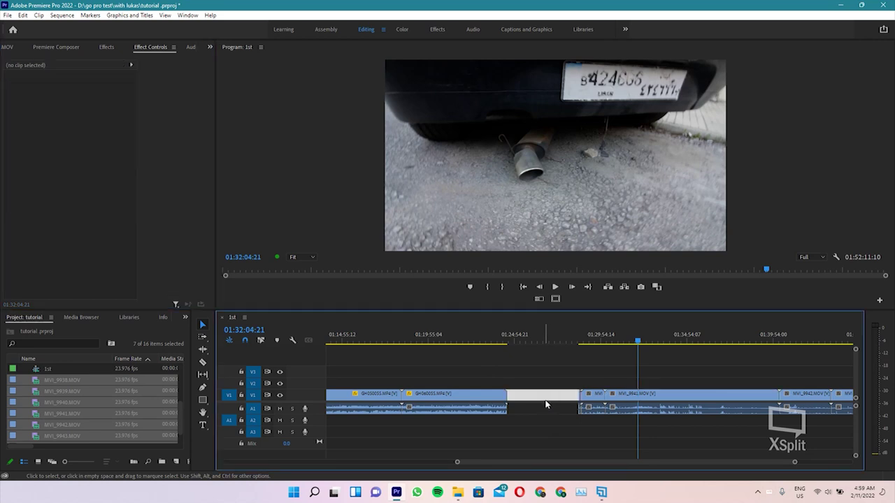
# Save the project with the whole sequence in view, then scrub through it to check
pyautogui.press('\\')
pyautogui.hotkey('ctrl', 's')
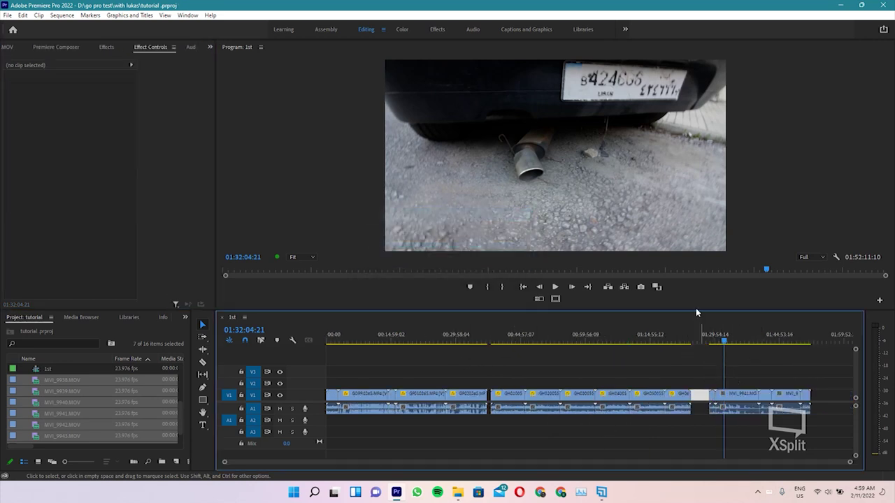
pyautogui.moveTo(726, 339); pyautogui.dragTo(800, 353)
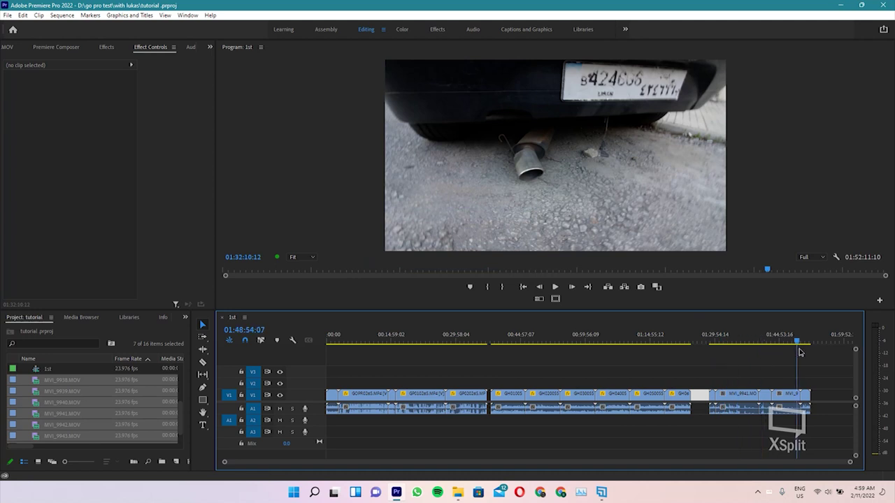
pyautogui.moveTo(800, 352); pyautogui.dragTo(516, 340)
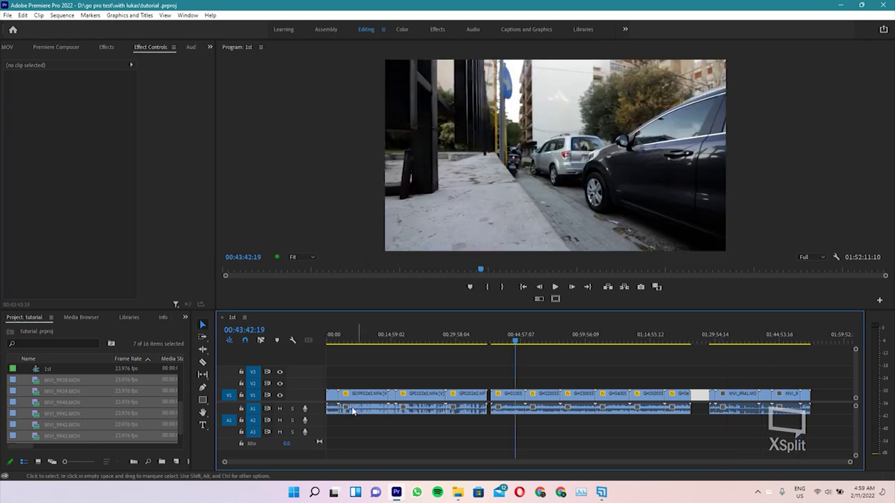
# Return the playhead to the start of the 1st sequence
pyautogui.click(331, 395)
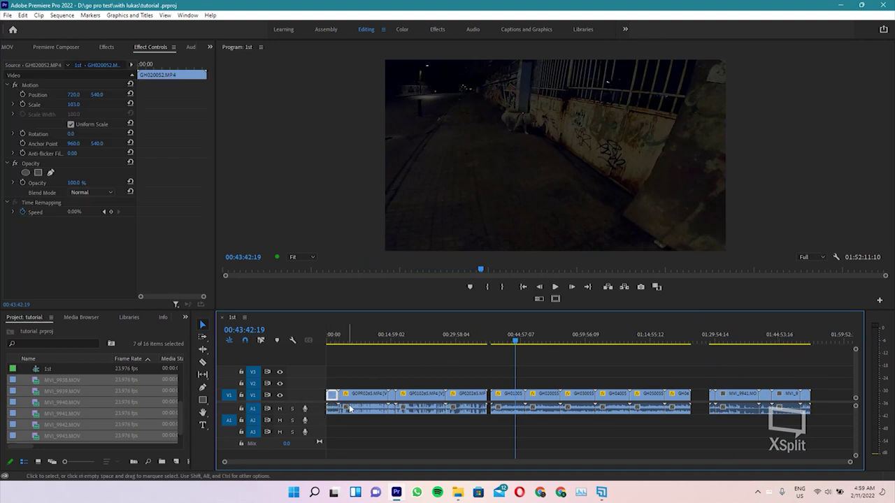
pyautogui.click(654, 435)
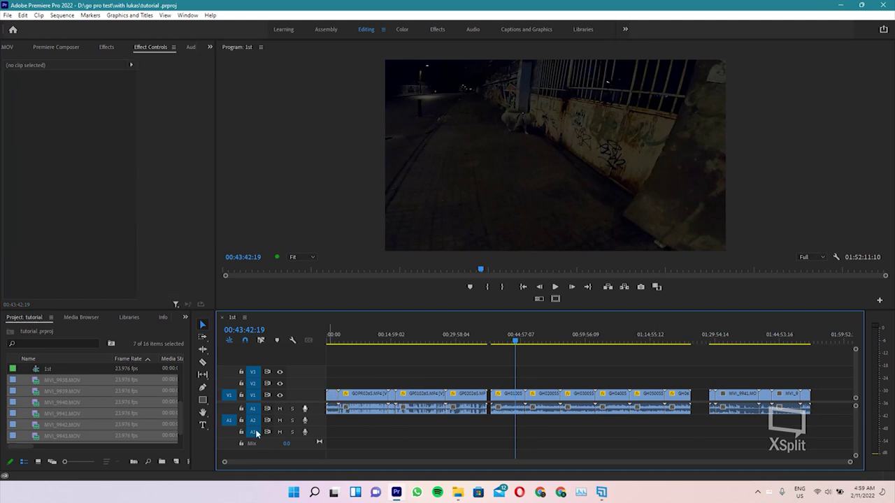
pyautogui.scroll(1, 48, 393)
pyautogui.scroll(1, 47, 393)
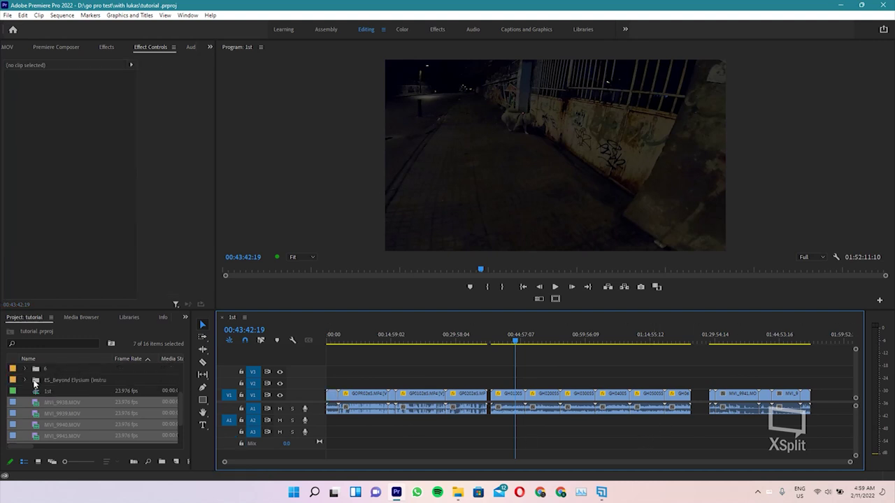
pyautogui.scroll(1, 48, 393)
pyautogui.moveTo(428, 336); pyautogui.dragTo(328, 338)
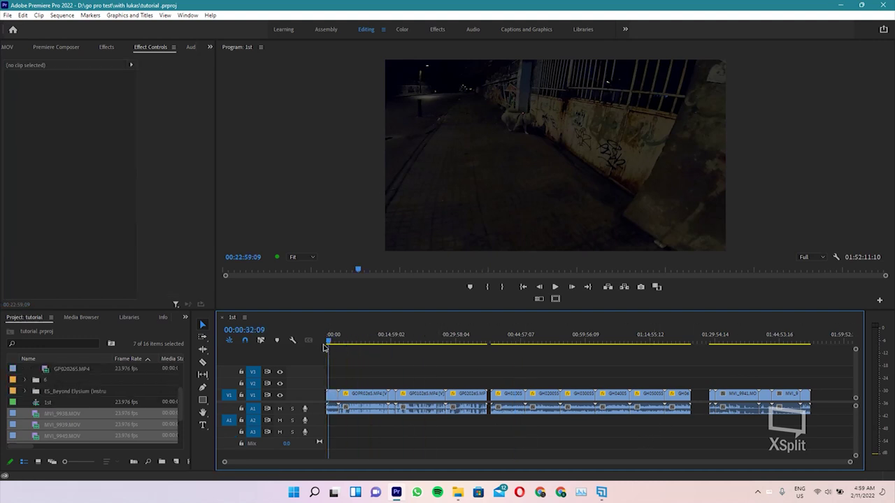
# Play the sequence start, try deleting the first clip GH020052, then undo the deletion
pyautogui.press('=')
pyautogui.press('=')
pyautogui.press('=')
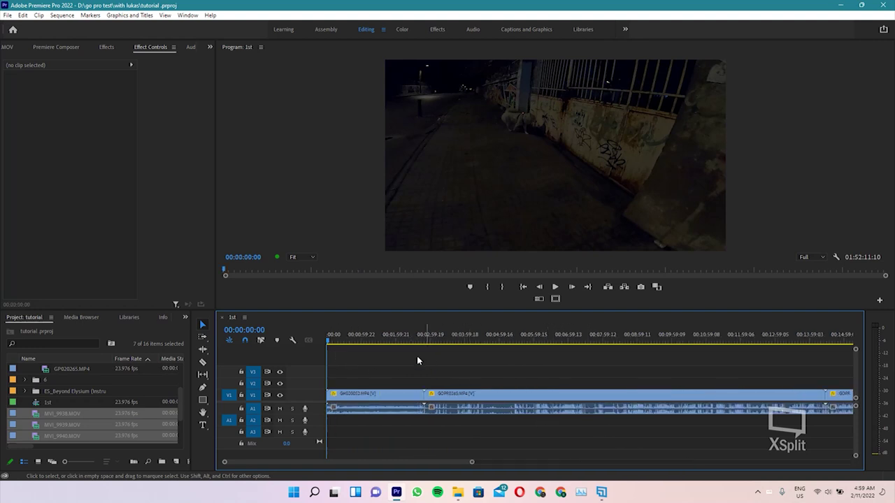
pyautogui.press('space')
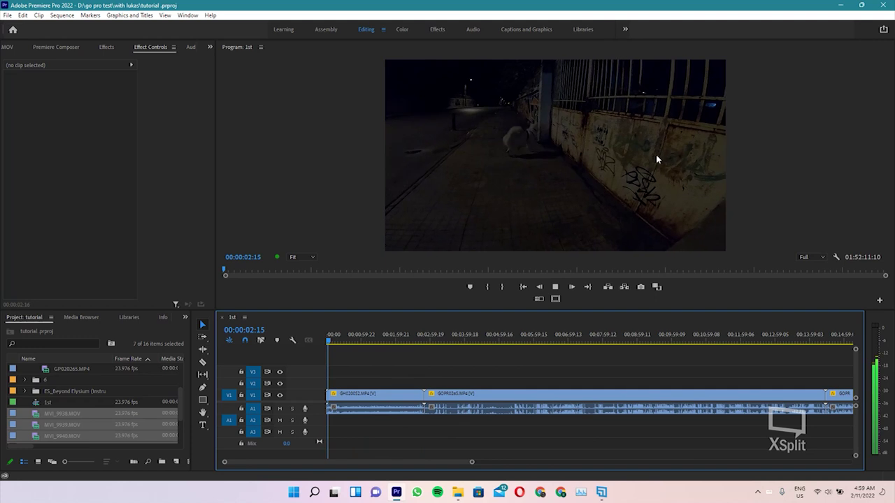
pyautogui.moveTo(382, 343); pyautogui.dragTo(406, 347)
pyautogui.click(374, 400)
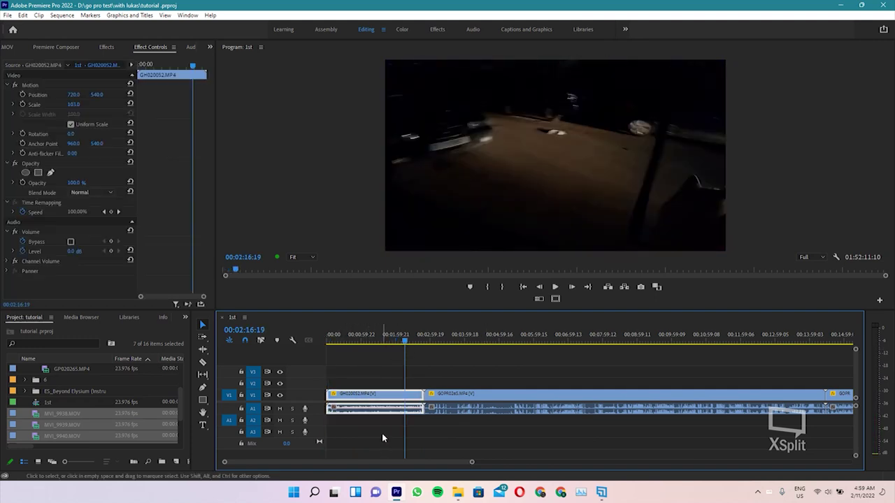
pyautogui.press('Delete')
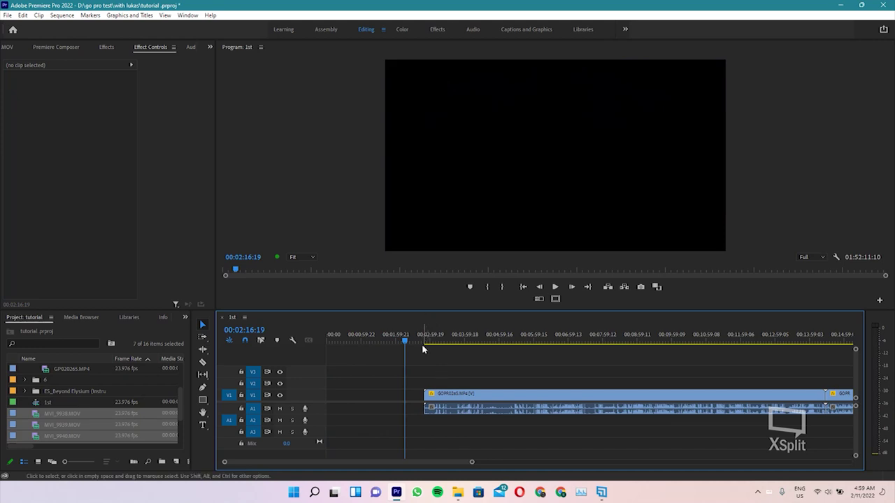
pyautogui.click(440, 342)
pyautogui.moveTo(442, 341); pyautogui.dragTo(432, 339)
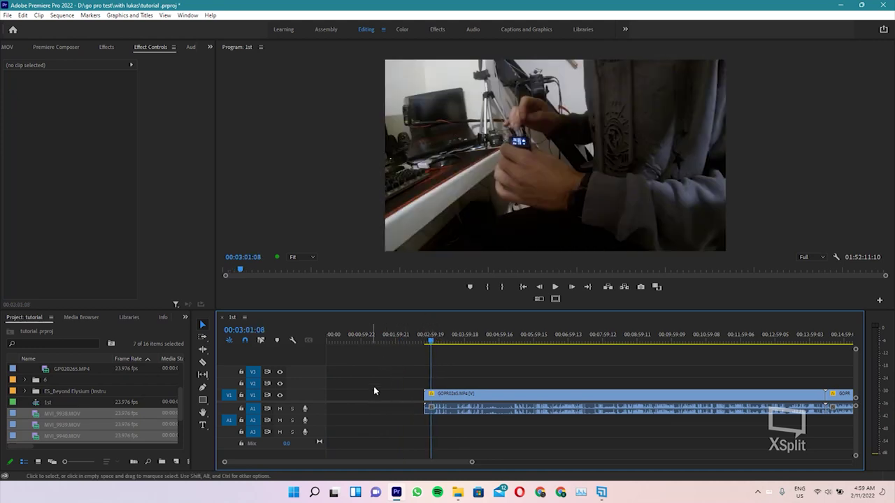
pyautogui.hotkey('ctrl', 'z')
# Delete GH020052 and ripple delete the opening gap so GOPR0265.MP4 starts the sequence
pyautogui.click(383, 339)
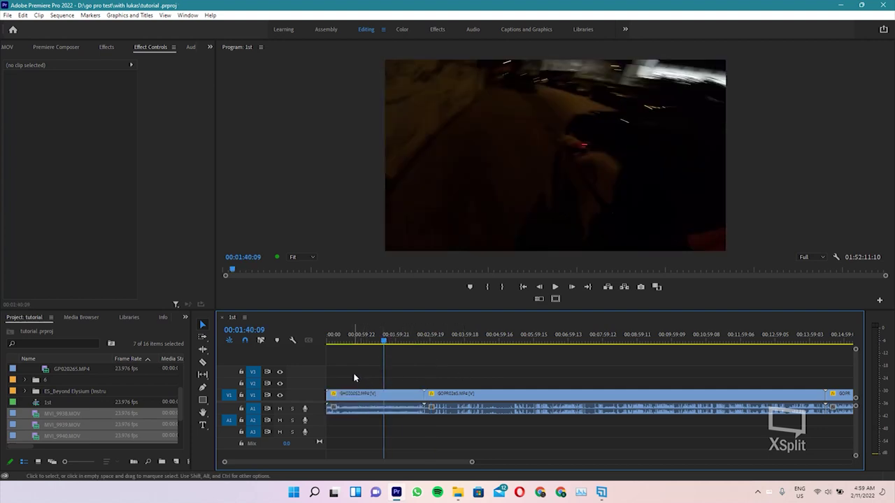
pyautogui.moveTo(354, 378); pyautogui.dragTo(380, 412)
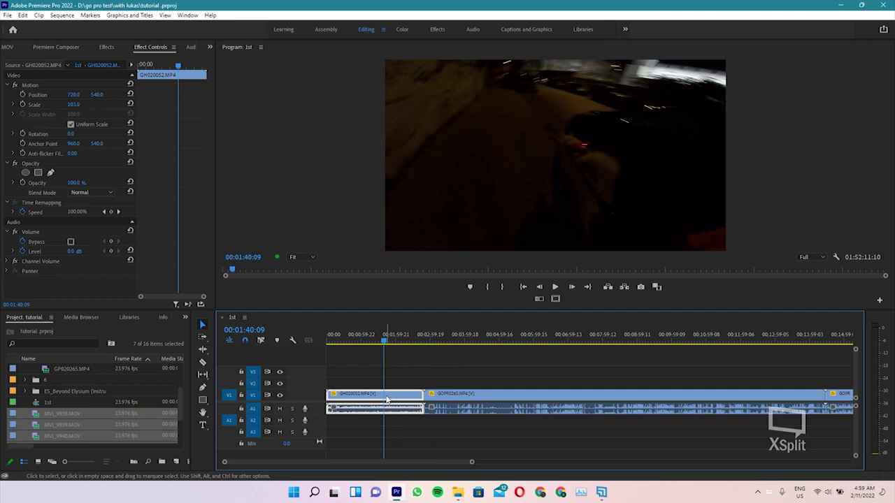
pyautogui.press('Delete')
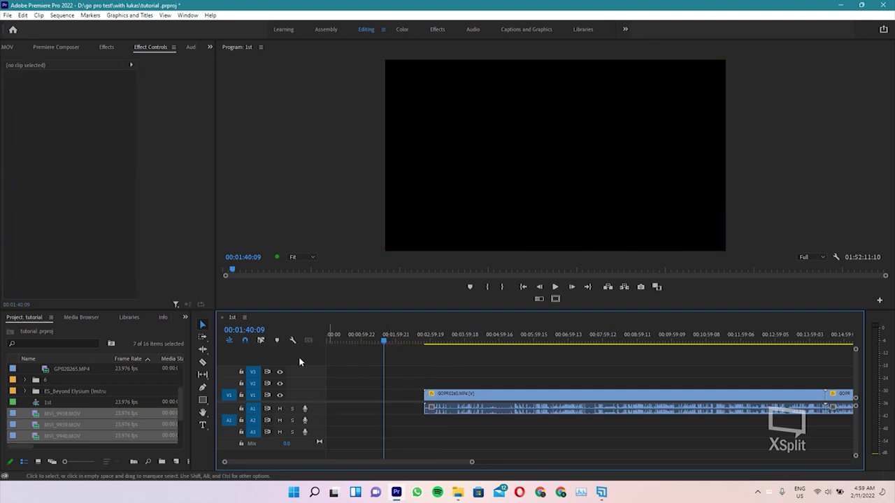
pyautogui.click(356, 395)
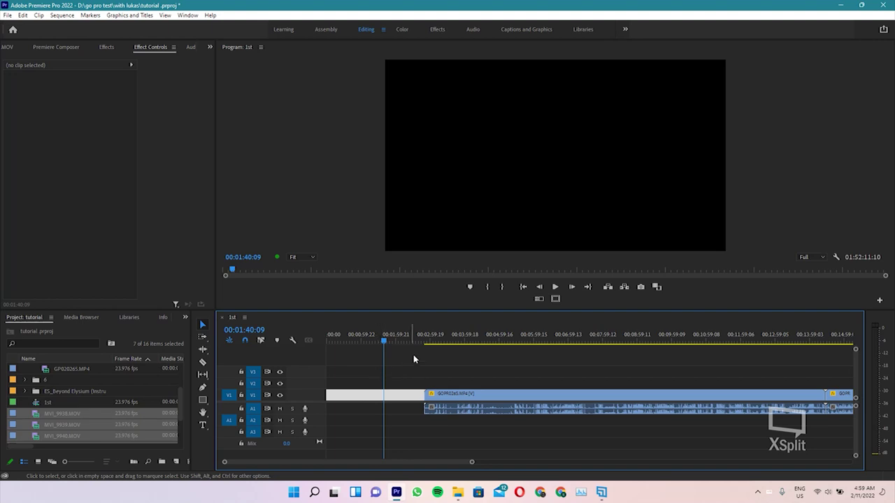
pyautogui.press('Delete')
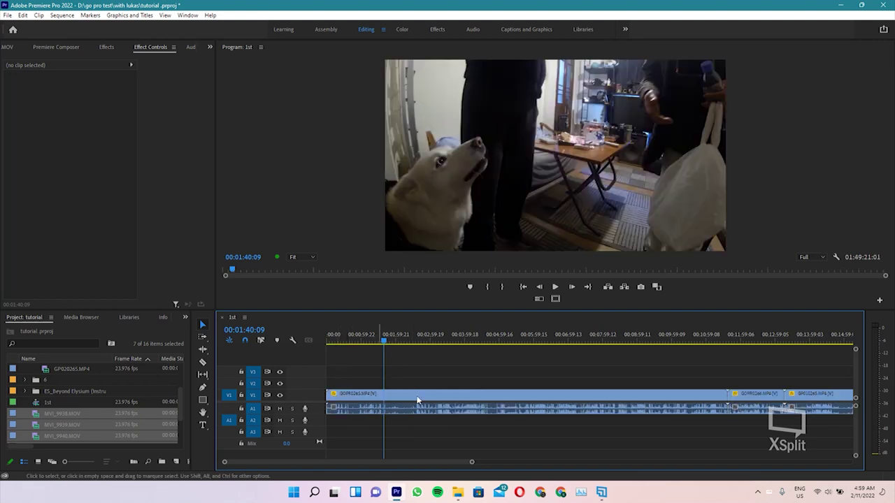
pyautogui.moveTo(339, 336); pyautogui.dragTo(229, 326)
# Zoom the timeline out and adjust the zoom scrollbar to show the whole 1st sequence
pyautogui.press('-')
pyautogui.press('-')
pyautogui.press('-')
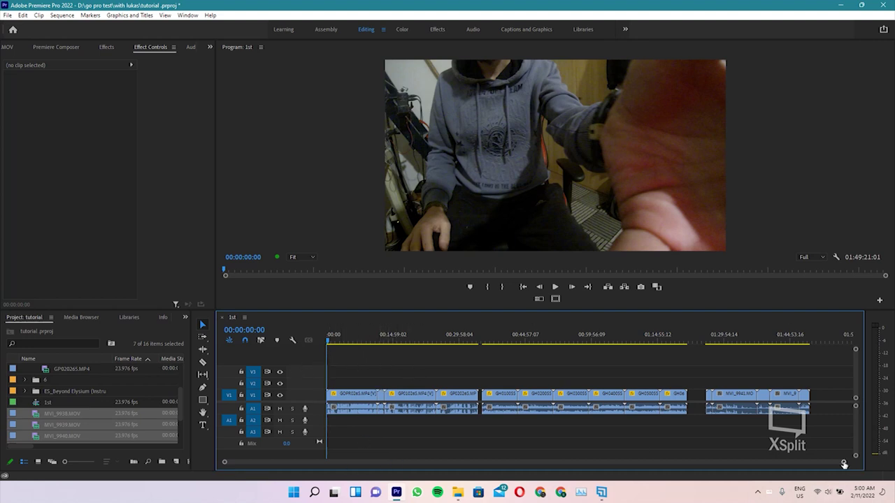
pyautogui.moveTo(844, 464); pyautogui.dragTo(568, 471)
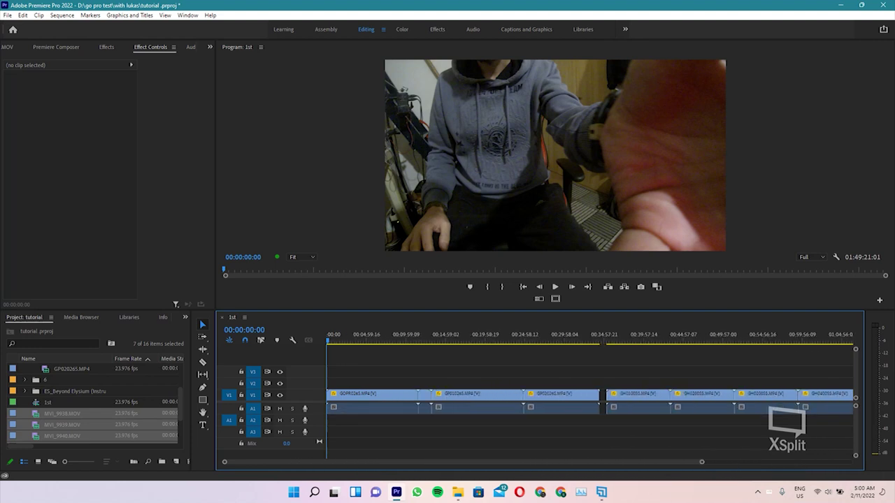
pyautogui.moveTo(568, 471); pyautogui.dragTo(850, 462)
pyautogui.scroll(1, 642, 335)
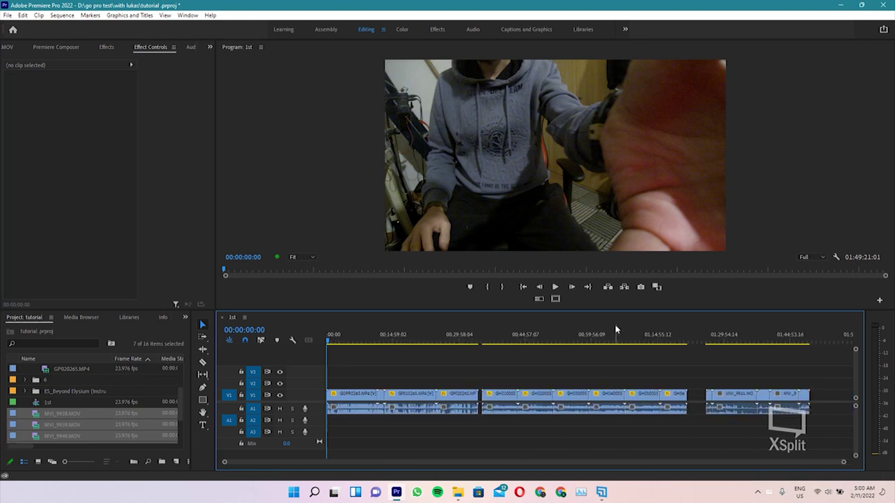
pyautogui.scroll(5, 492, 345)
pyautogui.scroll(-5, 492, 349)
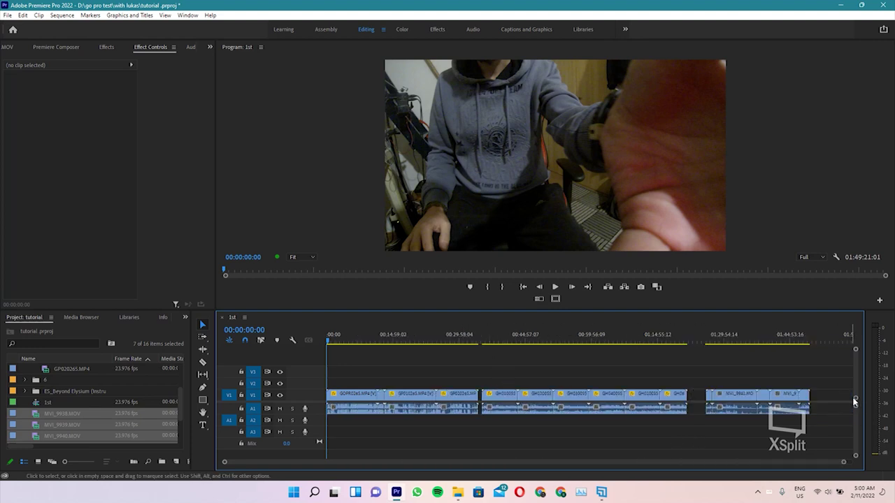
# Shrink the video and audio track heights and set the playhead to 00:00:25:07
pyautogui.moveTo(855, 402); pyautogui.dragTo(852, 419)
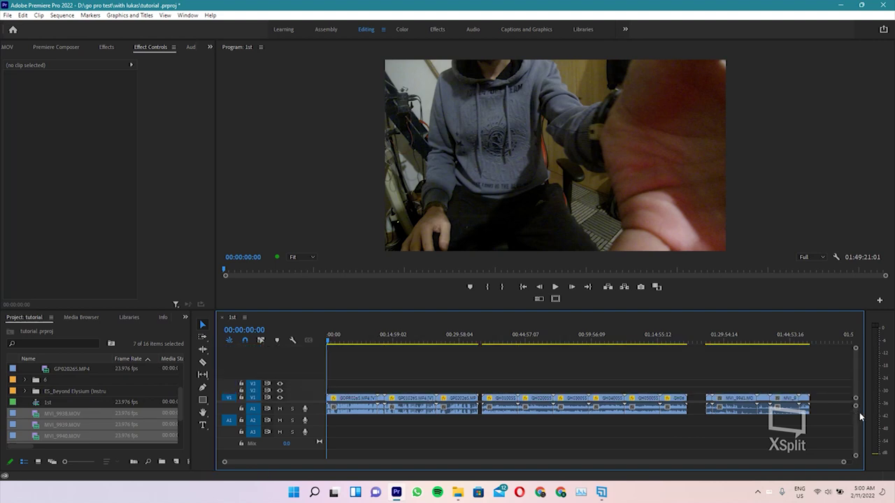
pyautogui.moveTo(856, 456); pyautogui.dragTo(855, 461)
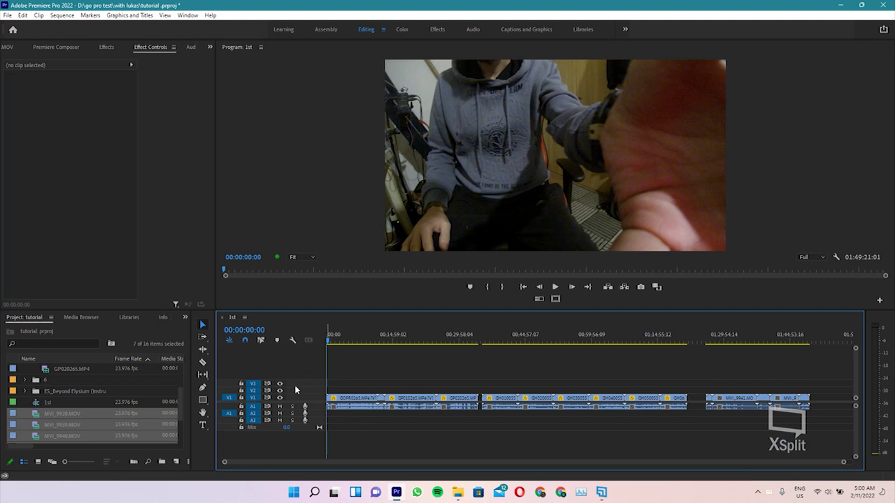
pyautogui.keyDown('shift'); pyautogui.scroll(3, 306, 388); pyautogui.keyUp('shift')
pyautogui.keyDown('shift'); pyautogui.scroll(-3, 306, 388); pyautogui.keyUp('shift')
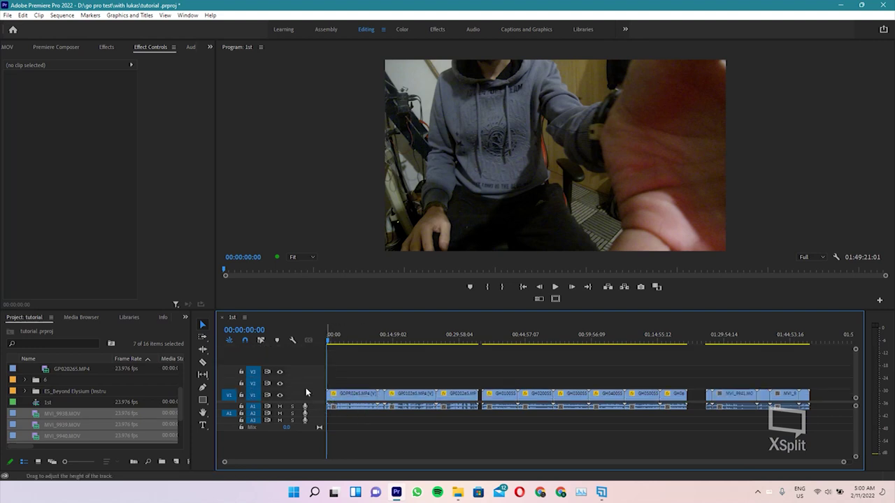
pyautogui.keyDown('shift'); pyautogui.scroll(-2, 306, 388); pyautogui.keyUp('shift')
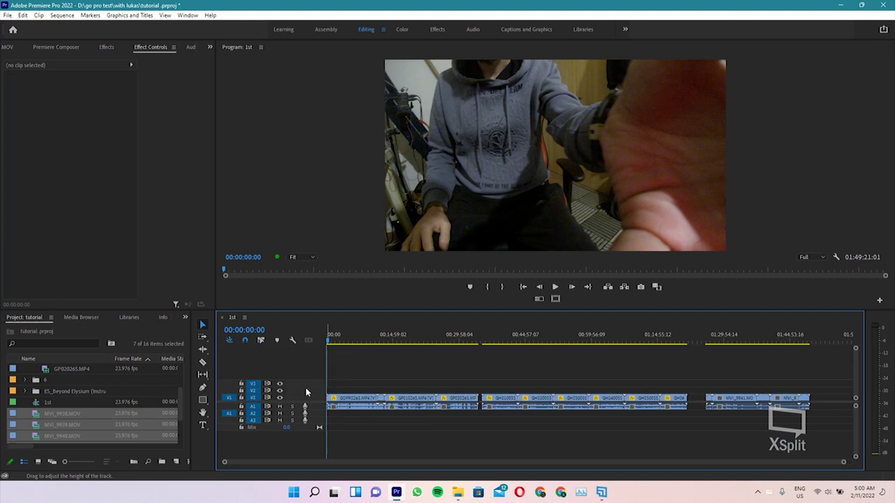
pyautogui.keyDown('shift'); pyautogui.scroll(3, 296, 418); pyautogui.keyUp('shift')
pyautogui.keyDown('shift'); pyautogui.scroll(-3, 297, 419); pyautogui.keyUp('shift')
pyautogui.click(331, 338)
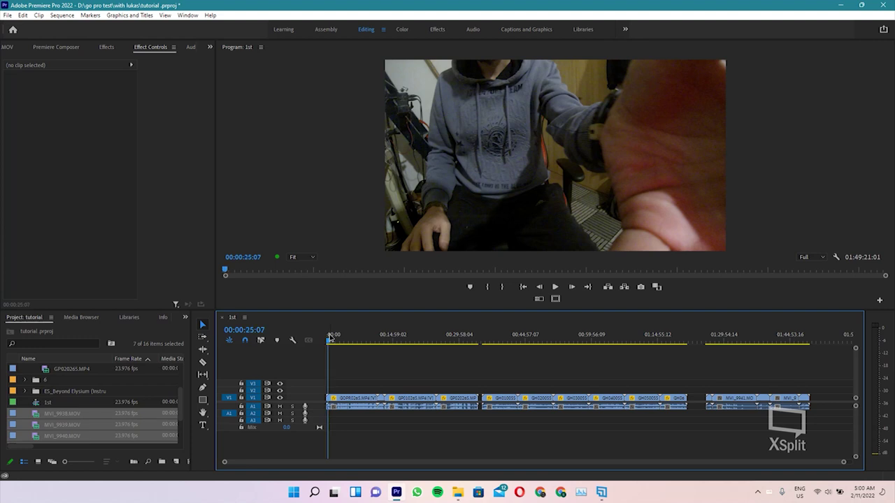
# Scrub the playhead from near the start to around the 30-minute mark of the sequence
pyautogui.moveTo(330, 338)
pyautogui.mouseDown()
pyautogui.moveTo(439, 341)
pyautogui.moveTo(450, 356)
pyautogui.moveTo(565, 384)
pyautogui.moveTo(662, 382)
pyautogui.moveTo(802, 406)
pyautogui.moveTo(543, 385)
pyautogui.moveTo(346, 385)
pyautogui.moveTo(462, 385)
pyautogui.mouseUp()
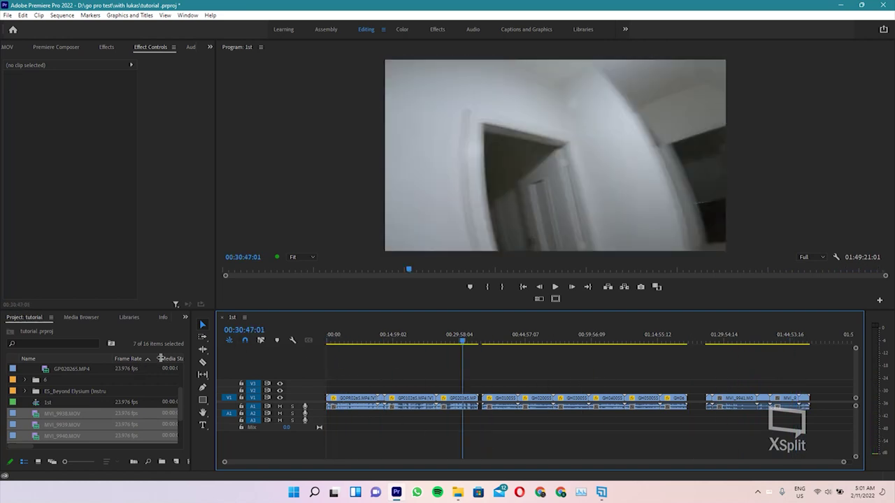
# Load GH020052 then GOPR0265.MP4 in the Source monitor and play GOPR0265 from 00:01:38:00
pyautogui.click(67, 416)
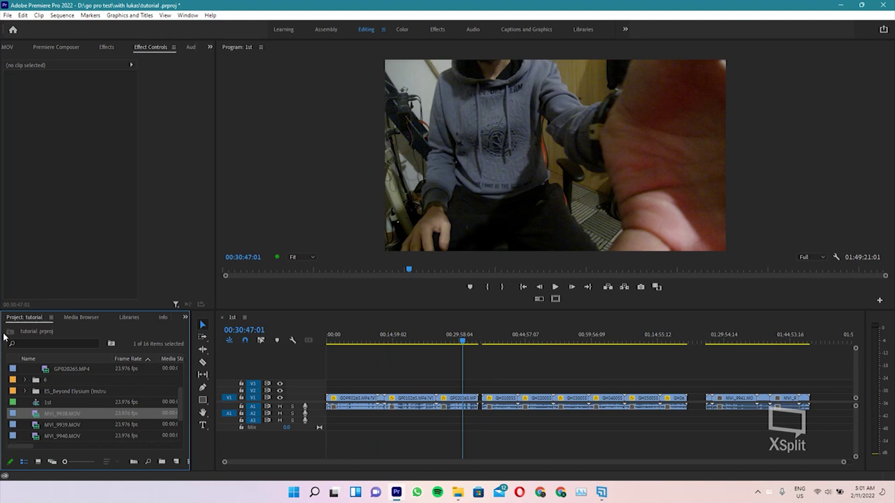
pyautogui.scroll(1, 72, 435)
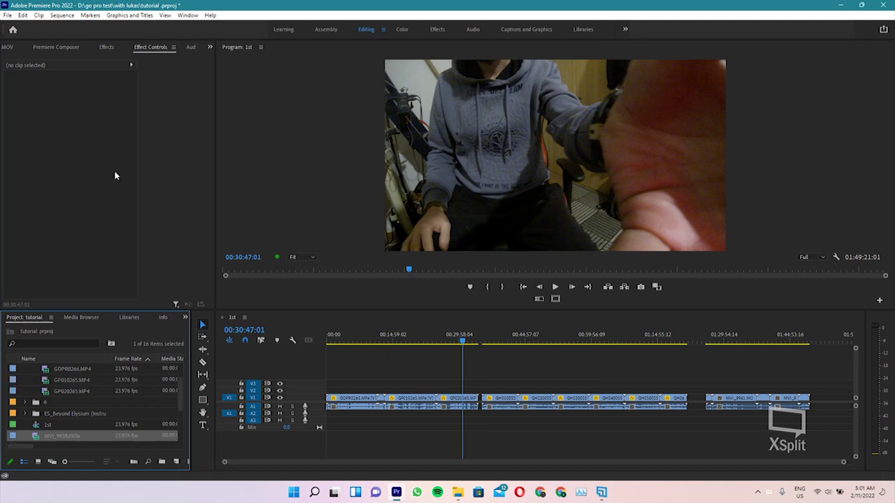
pyautogui.scroll(2, 98, 398)
pyautogui.scroll(1, 98, 398)
pyautogui.doubleClick(66, 380)
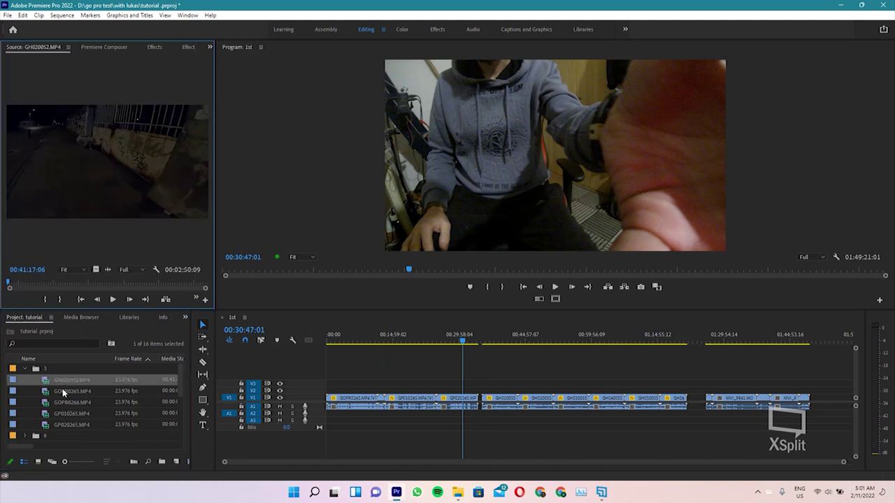
pyautogui.doubleClick(64, 392)
pyautogui.moveTo(8, 283); pyautogui.dragTo(35, 284)
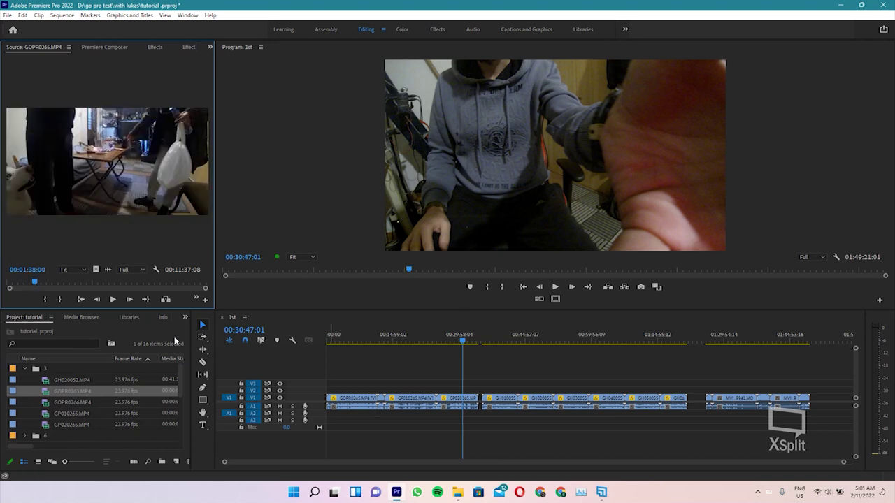
pyautogui.press('space')
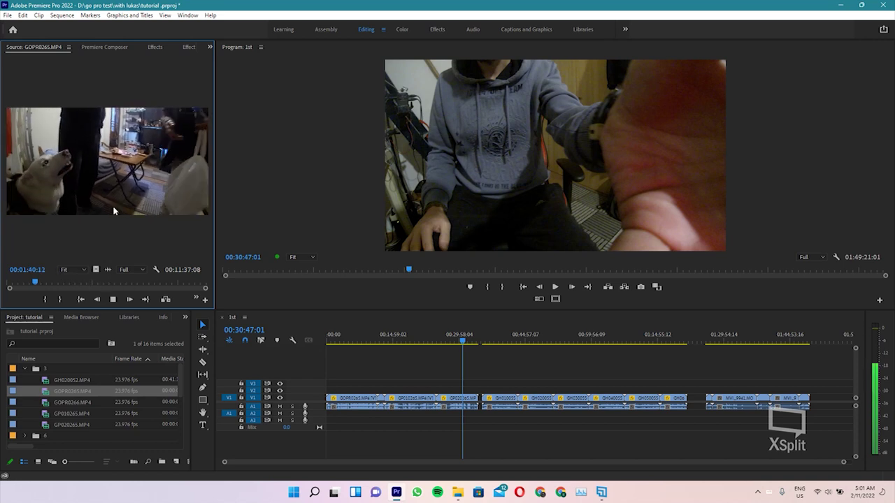
pyautogui.click(586, 177)
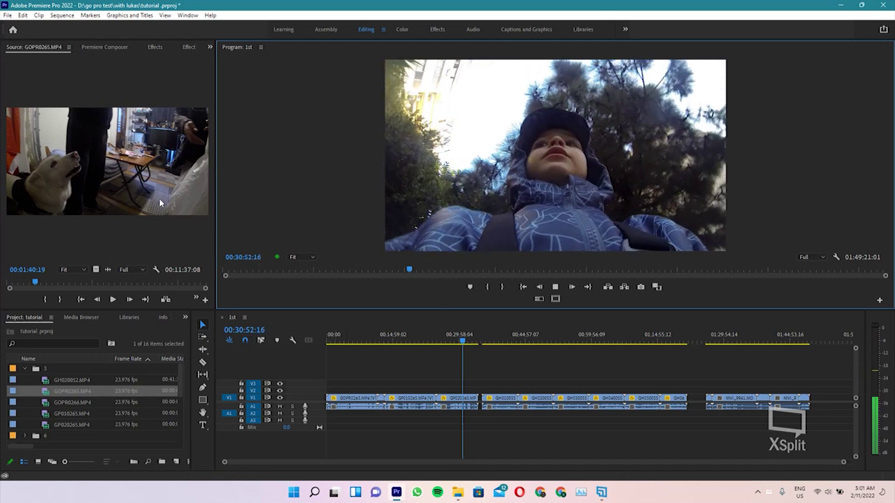
# Stop sequence playback, set the source preview to 00:01:49:10, and collapse folder 3
pyautogui.click(464, 343)
pyautogui.press('space')
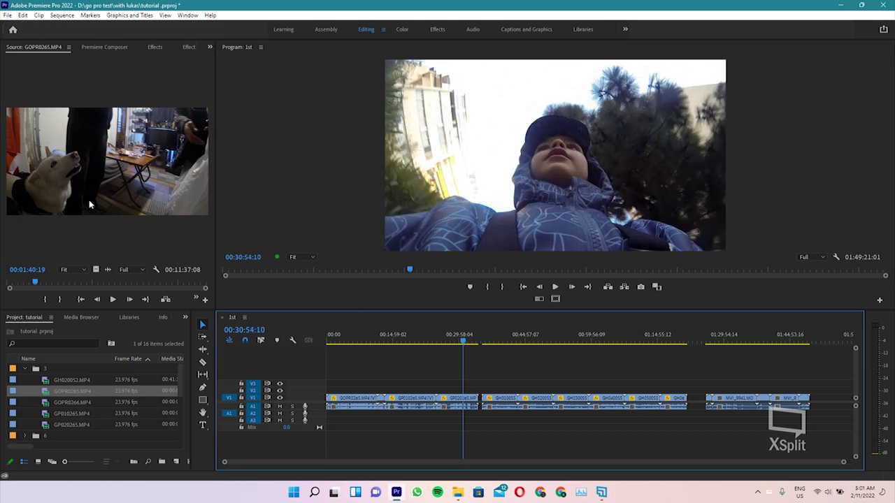
pyautogui.click(39, 283)
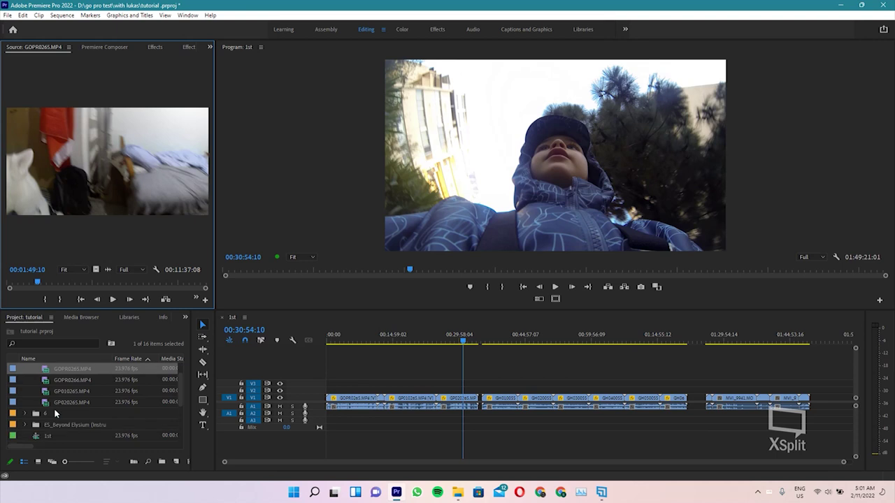
pyautogui.scroll(-3, 56, 428)
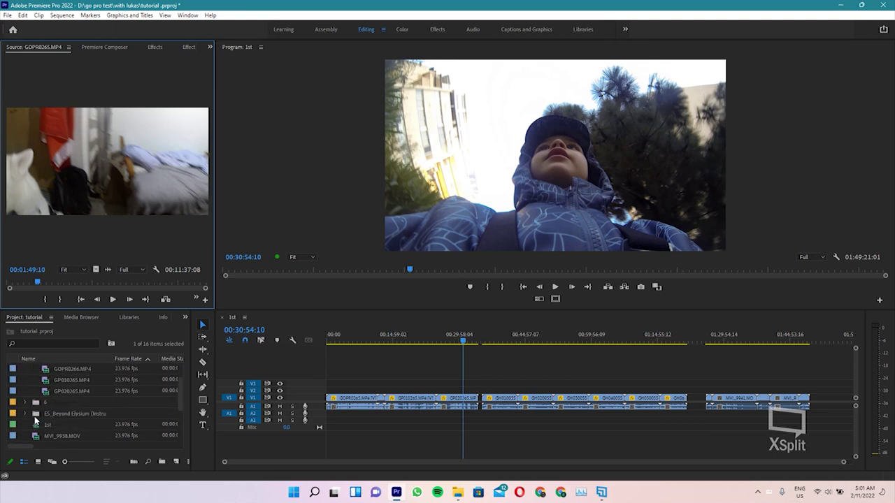
pyautogui.scroll(3, 26, 404)
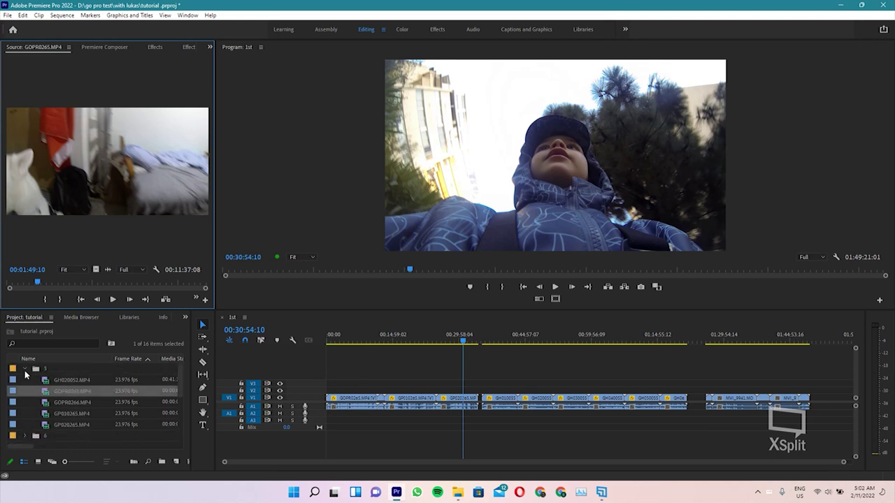
pyautogui.click(24, 370)
pyautogui.scroll(-2, 35, 413)
pyautogui.scroll(-2, 56, 423)
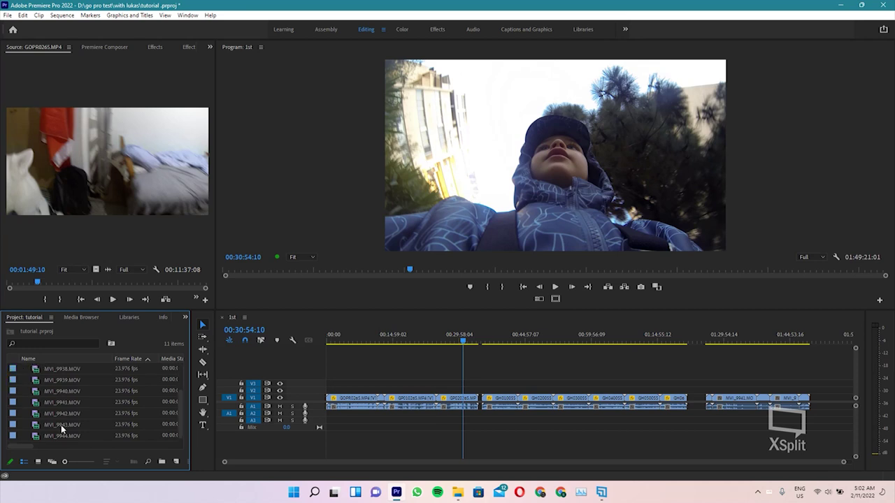
# Create a new HDV 1080p24 sequence named 'draft', then expand the music folder
pyautogui.click(176, 462)
pyautogui.click(196, 368)
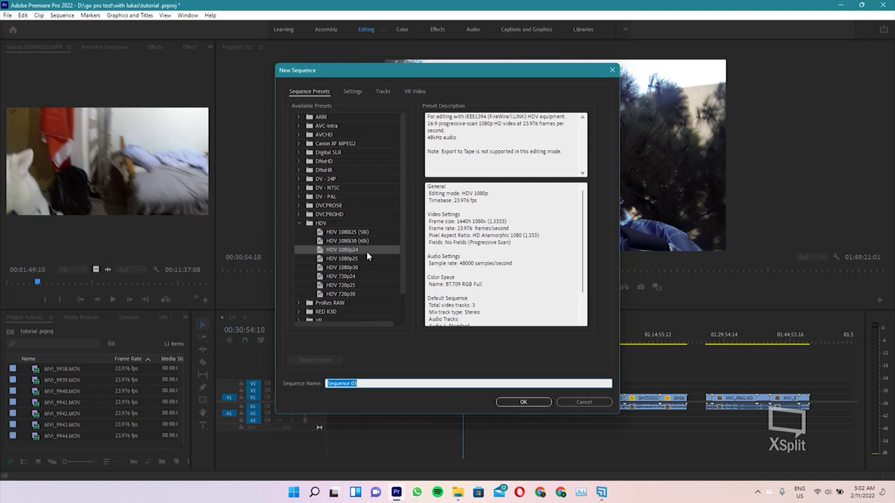
pyautogui.write('draft')
pyautogui.click(521, 404)
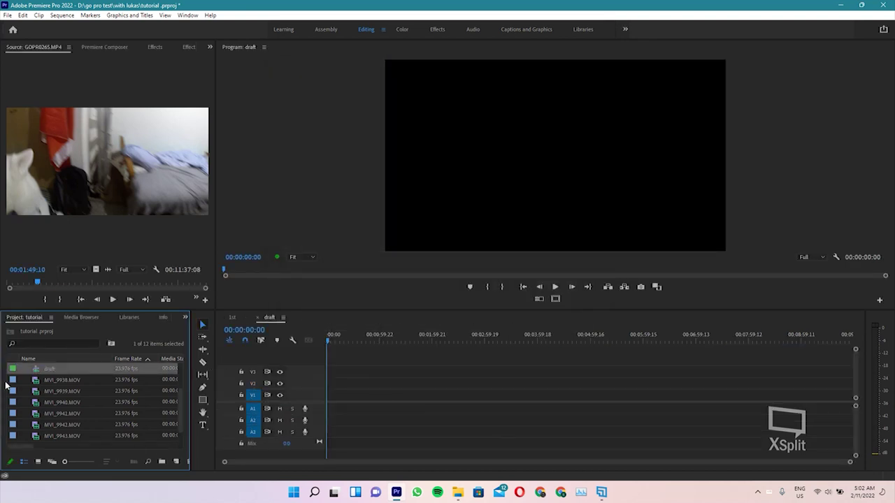
pyautogui.scroll(2, 26, 384)
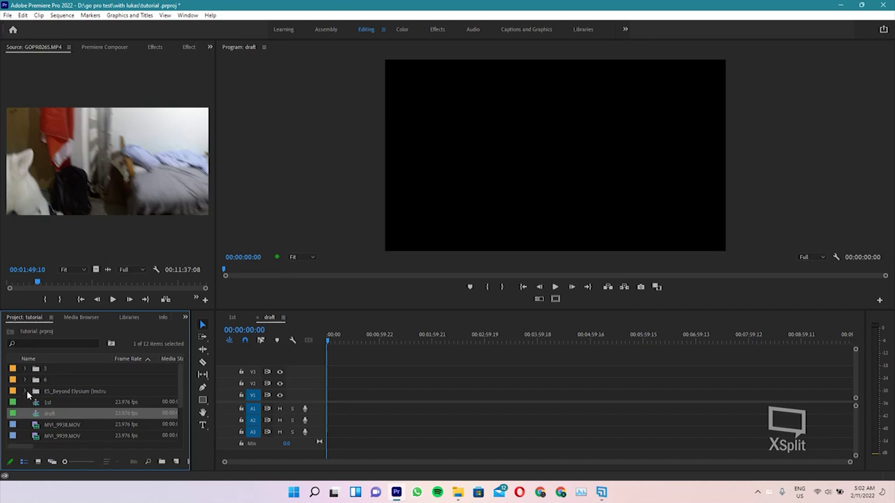
pyautogui.click(25, 392)
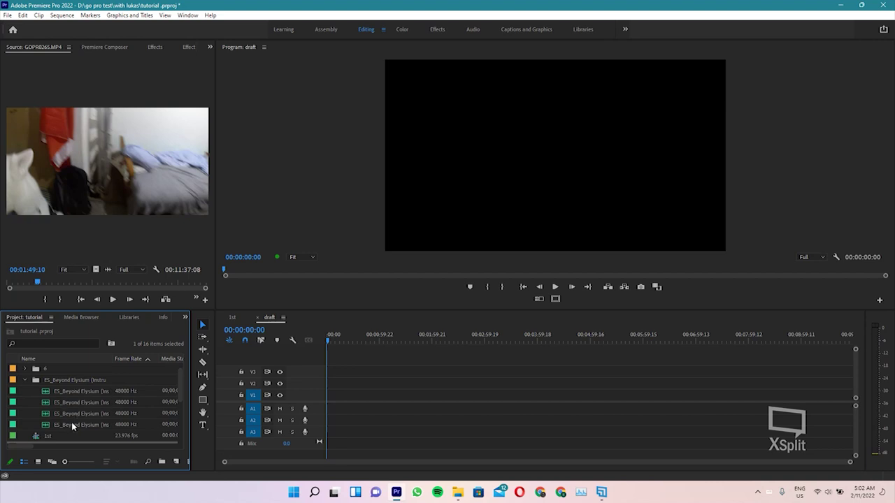
# Place the last Beyond Elysium music item at the start of track A1
pyautogui.moveTo(72, 427); pyautogui.dragTo(400, 434)
pyautogui.moveTo(304, 407); pyautogui.dragTo(327, 409)
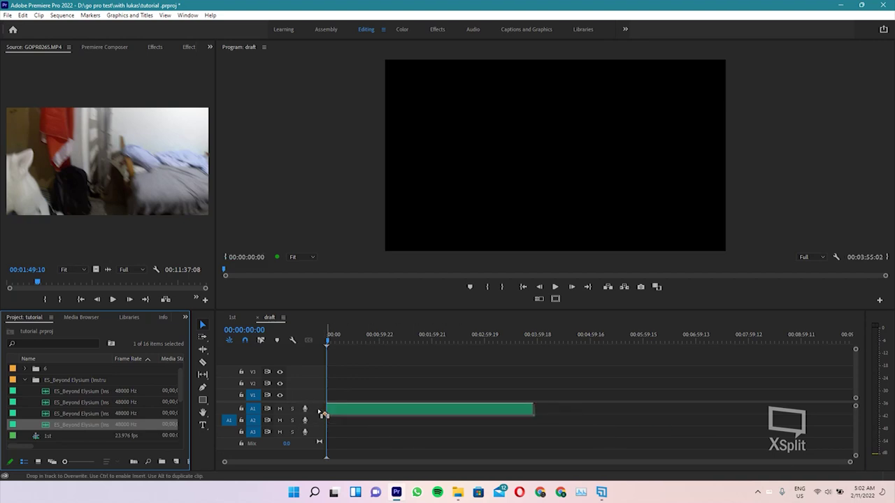
pyautogui.scroll(3, 301, 433)
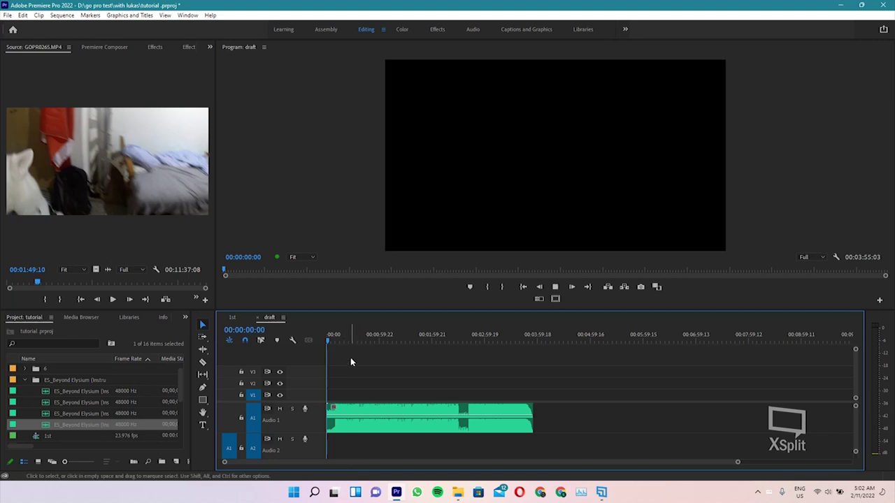
# Play the music and zoom in around the passage near 21–22 seconds
pyautogui.press('space')
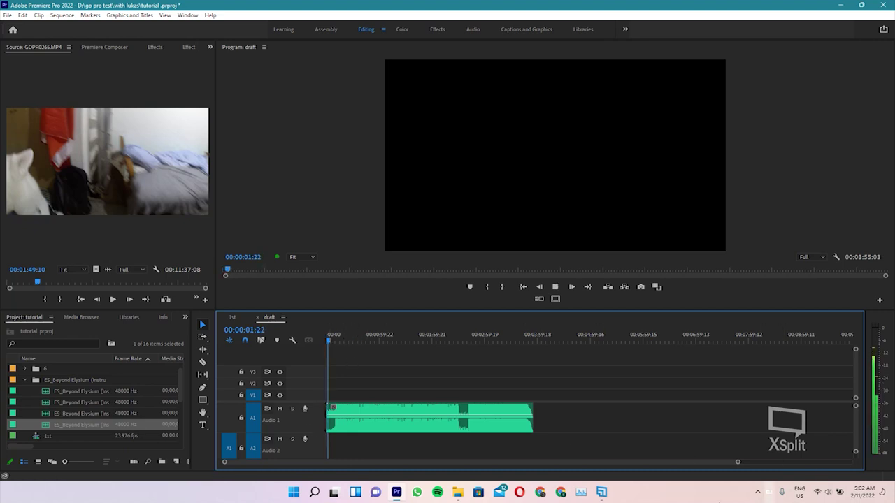
pyautogui.press('=')
pyautogui.press('=')
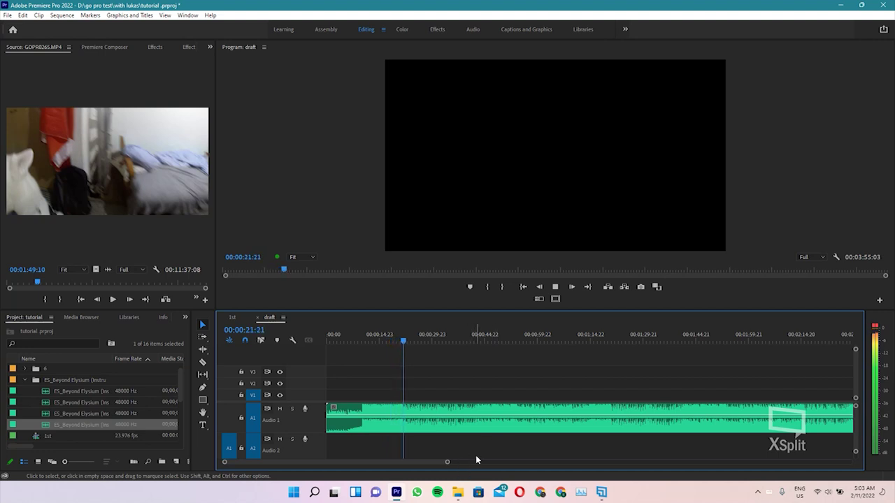
pyautogui.press('space')
pyautogui.press('=')
pyautogui.press('=')
pyautogui.hotkey('shift', 'Left')
pyautogui.hotkey('shift', 'Left')
pyautogui.hotkey('shift', 'Left')
pyautogui.press('space')
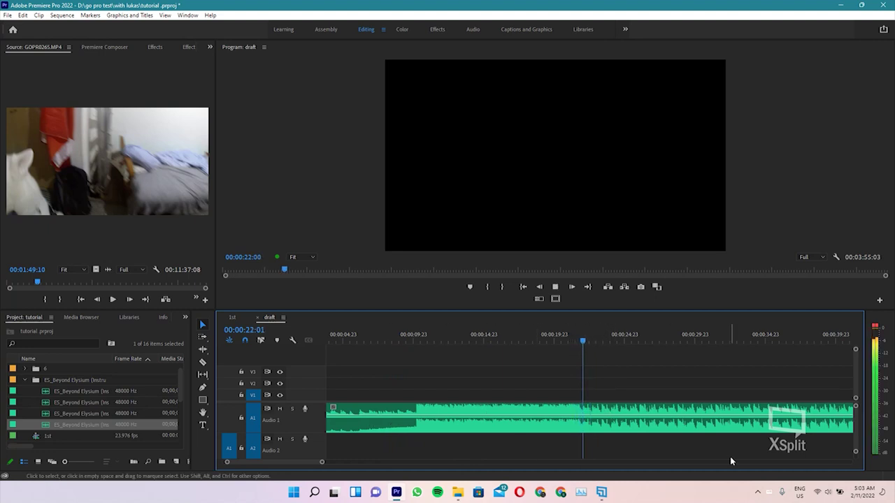
pyautogui.press('space')
# Replay the lead-in from about 15 seconds and set the playhead exactly at 00:00:22:12
pyautogui.click(493, 334)
pyautogui.press('space')
pyautogui.click(570, 334)
pyautogui.press('space')
pyautogui.click(569, 335)
pyautogui.press('space')
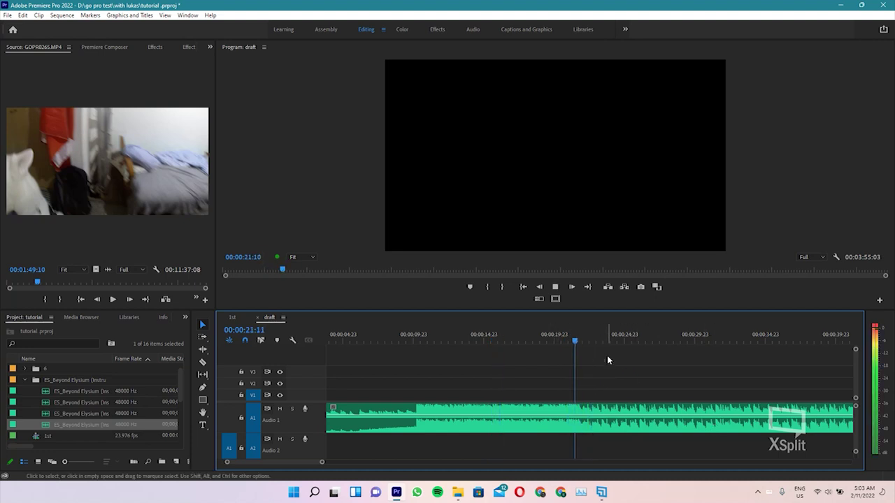
pyautogui.press('space')
pyautogui.press('=')
pyautogui.press('=')
pyautogui.press('=')
pyautogui.moveTo(593, 343); pyautogui.dragTo(603, 347)
# Razor the music at 00:00:22:12 and delete the tail after the cut
pyautogui.press('c')
pyautogui.click(600, 423)
pyautogui.press('v')
pyautogui.click(638, 425)
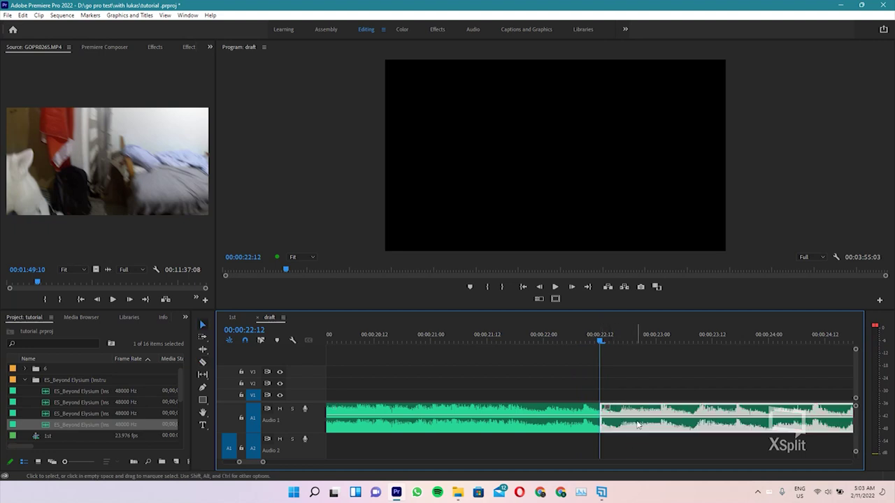
pyautogui.press('Delete')
pyautogui.press('-')
pyautogui.press('-')
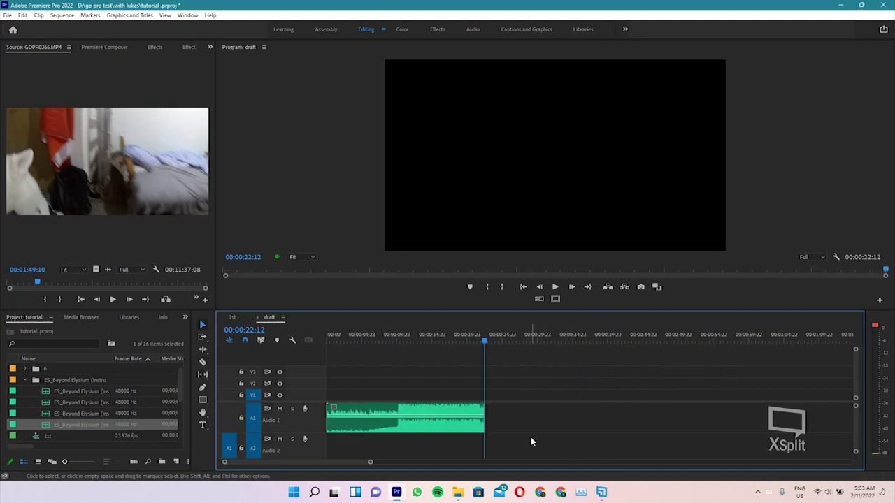
pyautogui.press('-')
pyautogui.click(54, 413)
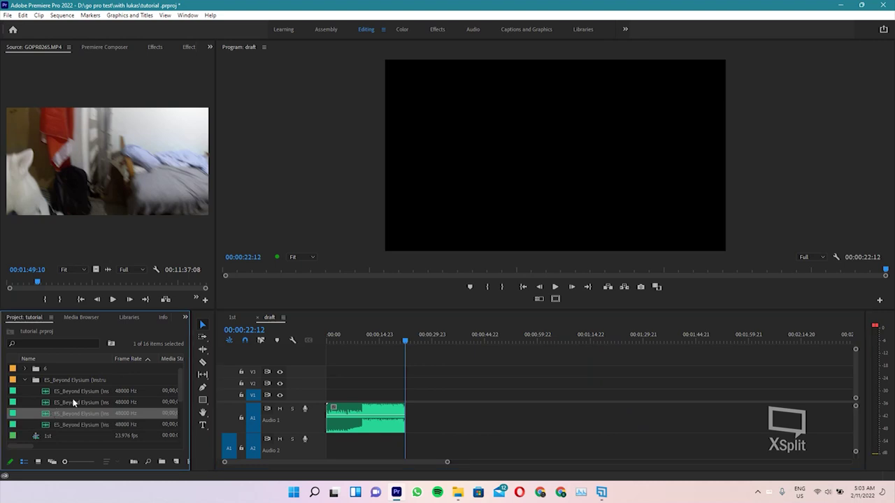
# Put the three other Beyond Elysium music items on track A2 and mute A1
pyautogui.keyDown('shift'); pyautogui.click(67, 396); pyautogui.keyUp('shift')
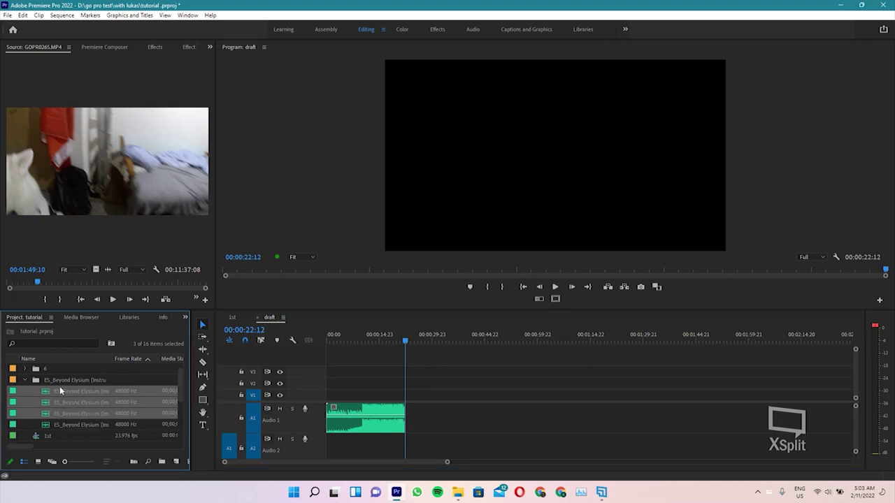
pyautogui.moveTo(57, 393)
pyautogui.mouseDown()
pyautogui.moveTo(340, 448)
pyautogui.moveTo(326, 448)
pyautogui.mouseUp()
pyautogui.click(279, 409)
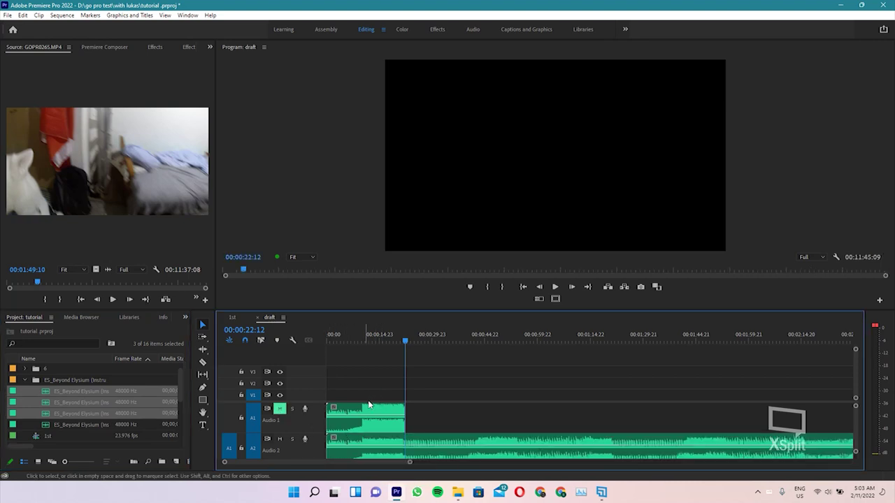
# Move the second stem to the sequence start on A3 and the last stem to the start on a new A4
pyautogui.press('Home')
pyautogui.scroll(-3, 276, 424)
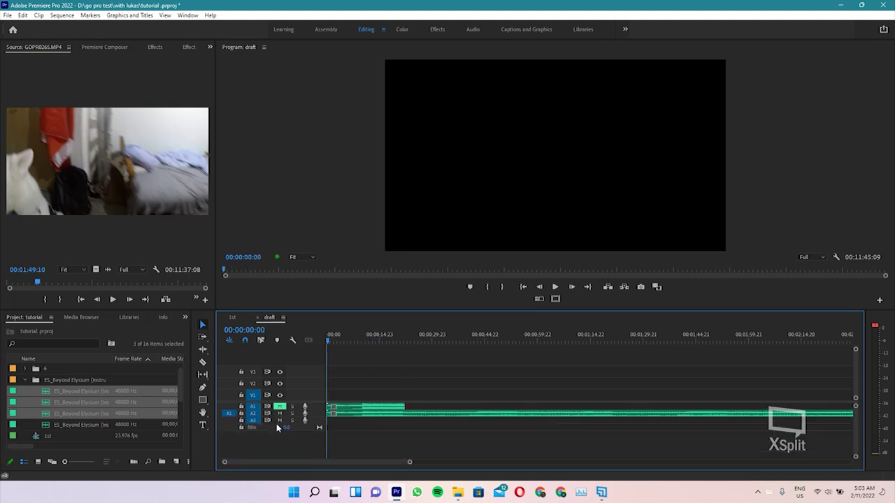
pyautogui.scroll(2, 276, 424)
pyautogui.scroll(-2, 278, 429)
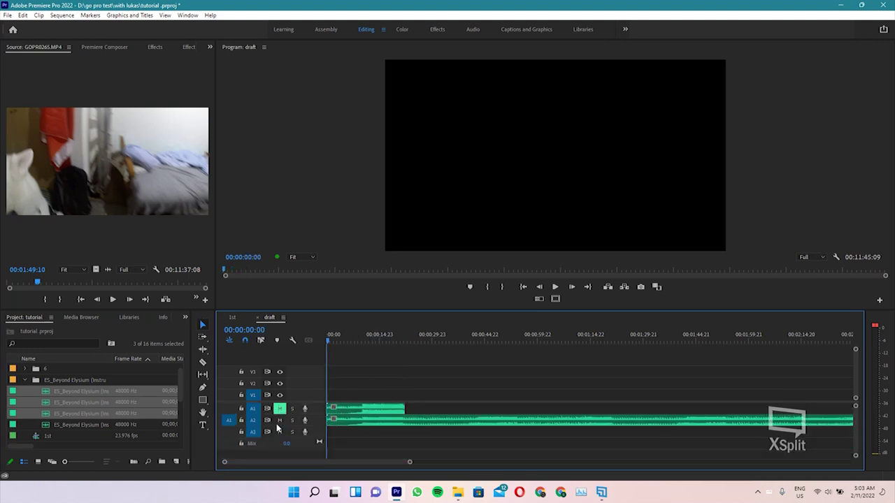
pyautogui.scroll(-3, 405, 451)
pyautogui.scroll(-3, 404, 448)
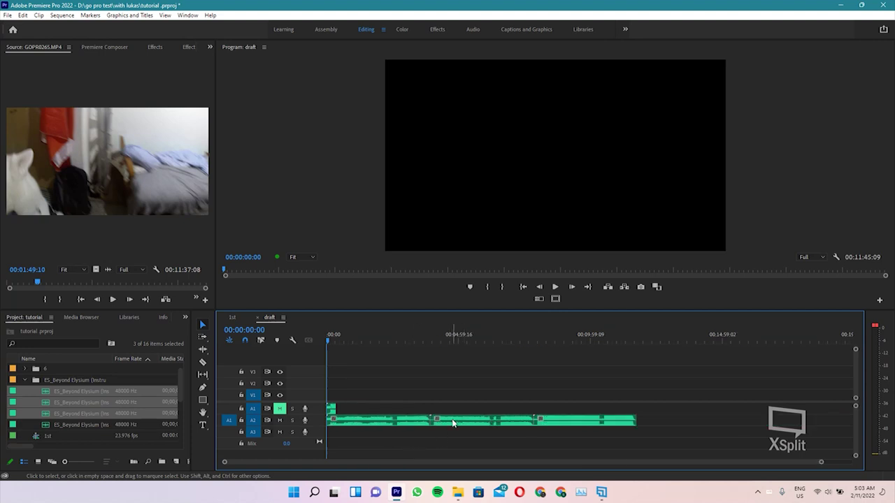
pyautogui.moveTo(458, 422); pyautogui.dragTo(344, 429)
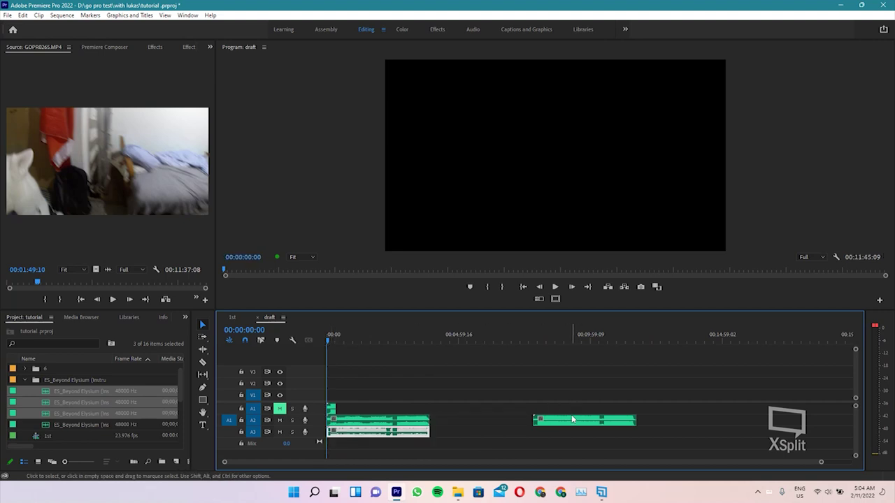
pyautogui.moveTo(572, 418); pyautogui.dragTo(323, 453)
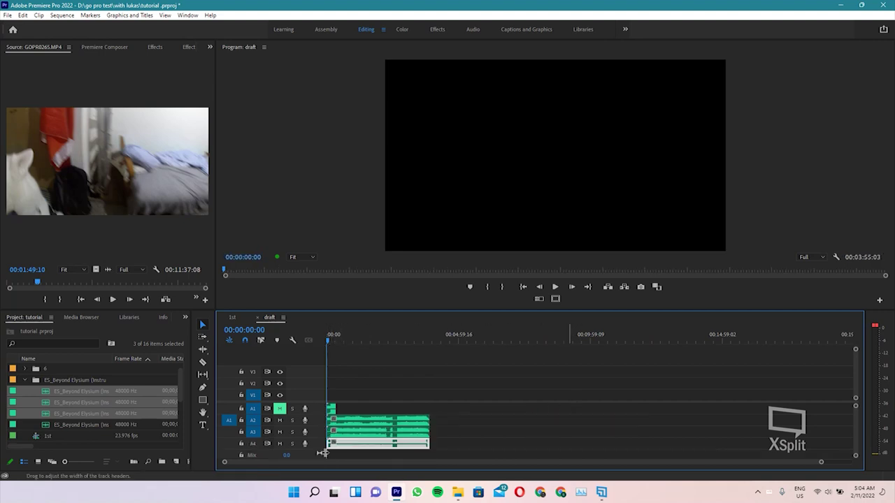
pyautogui.click(333, 337)
pyautogui.press('=')
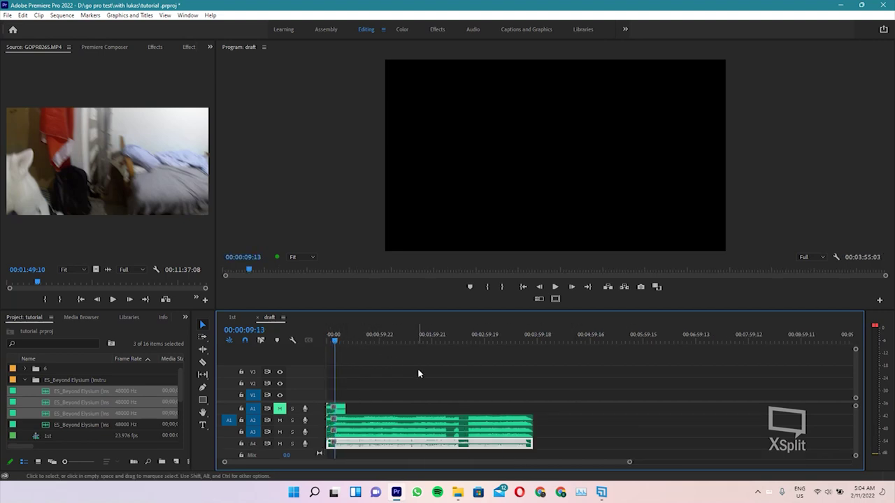
pyautogui.press('=')
pyautogui.press('=')
pyautogui.press('-')
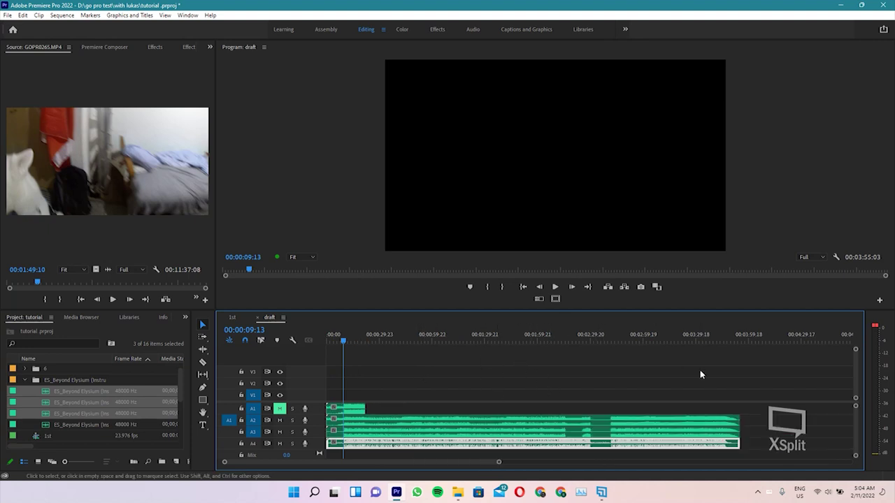
pyautogui.press('-')
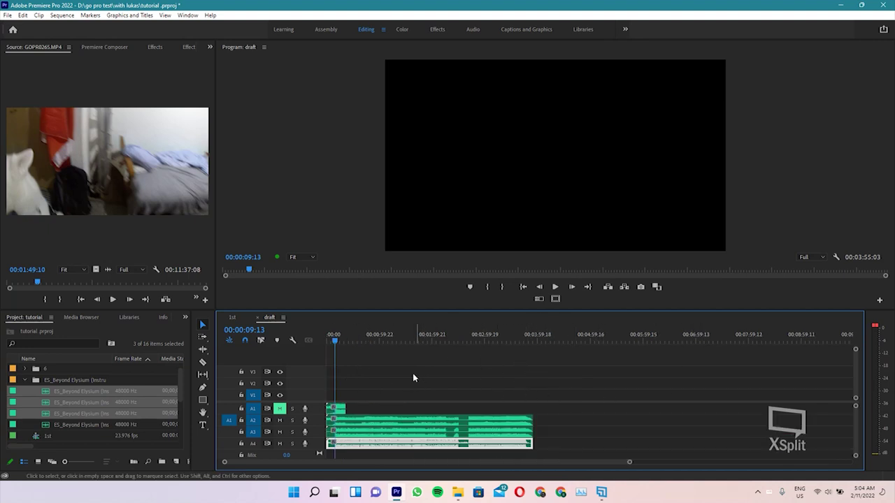
# Zoom to the first 35 seconds, solo A2, and play its music clip from the start to 00:00:22:12
pyautogui.press('=')
pyautogui.press('=')
pyautogui.press('=')
pyautogui.press('=')
pyautogui.scroll(1, 282, 432)
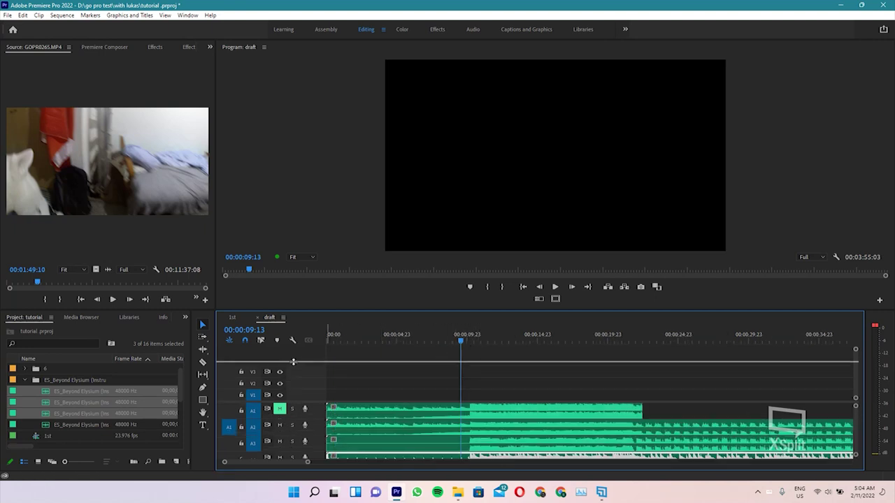
pyautogui.scroll(-2, 293, 406)
pyautogui.scroll(1, 290, 409)
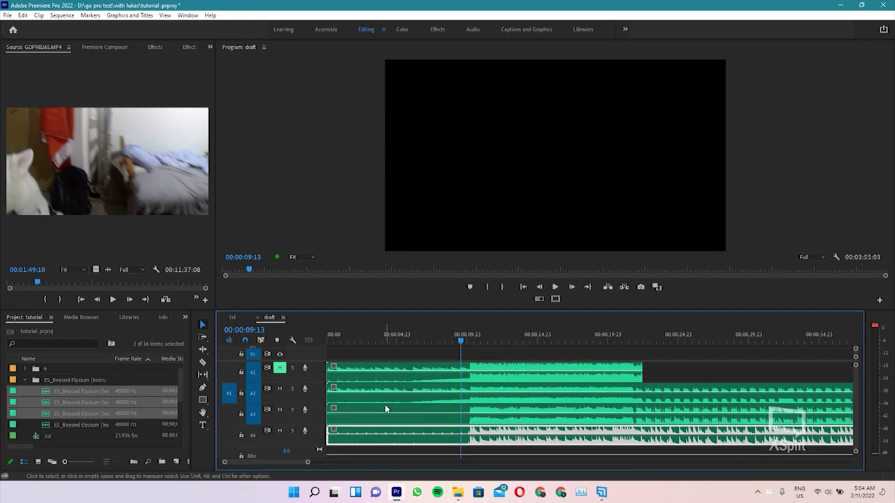
pyautogui.scroll(-1, 385, 407)
pyautogui.scroll(1, 342, 423)
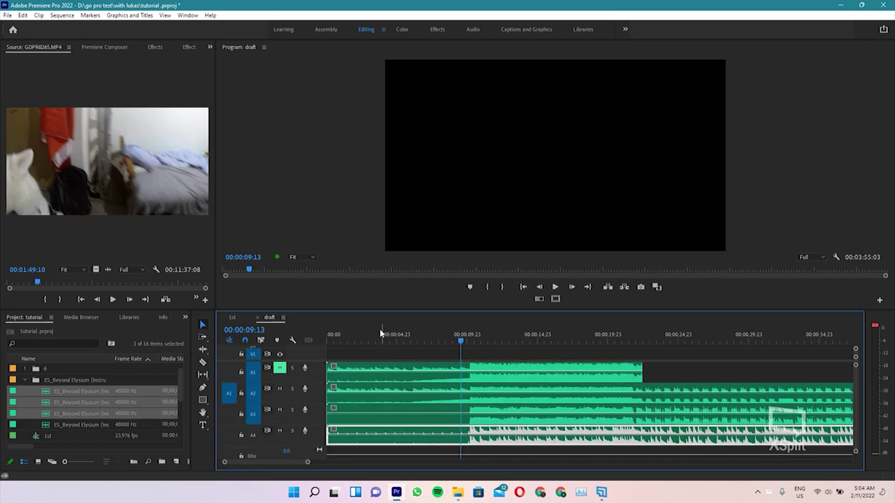
pyautogui.press('Home')
pyautogui.click(292, 389)
pyautogui.click(381, 400)
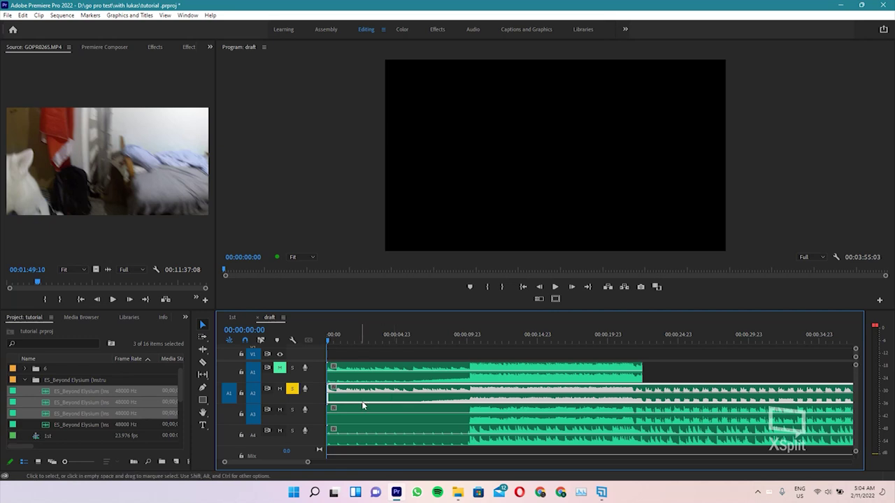
pyautogui.press('space')
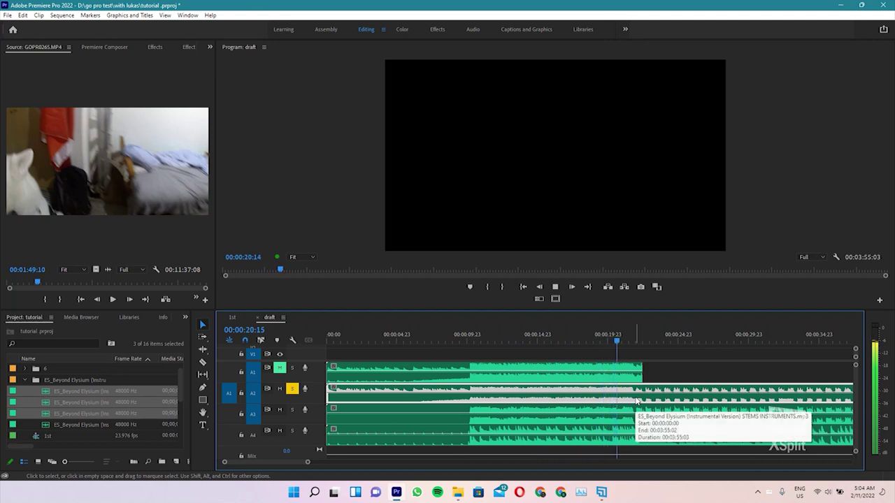
pyautogui.press('space')
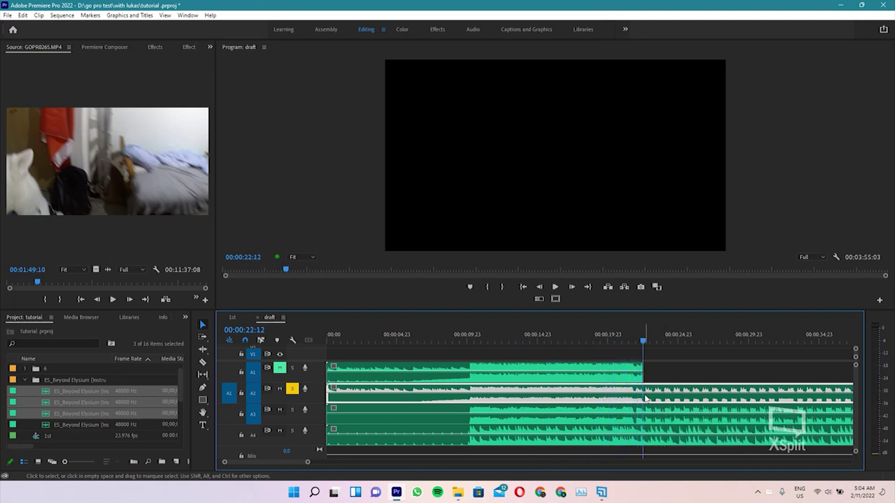
# Split the A2 stem at 00:00:22:12 and replay the sequence from the start
pyautogui.press('c')
pyautogui.click(644, 394)
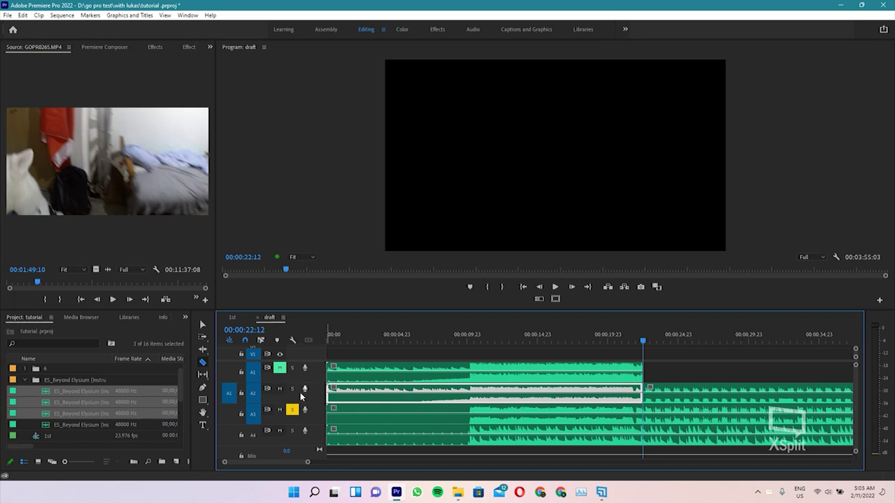
pyautogui.press('Home')
pyautogui.press('space')
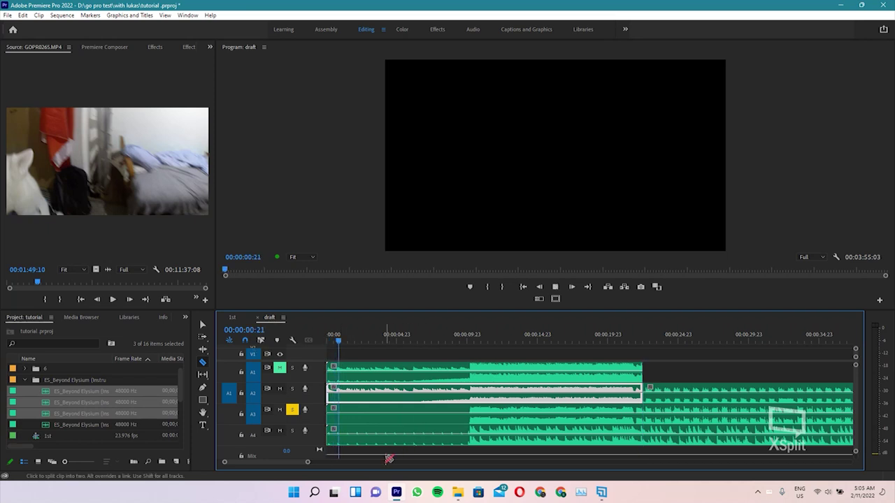
pyautogui.press('v')
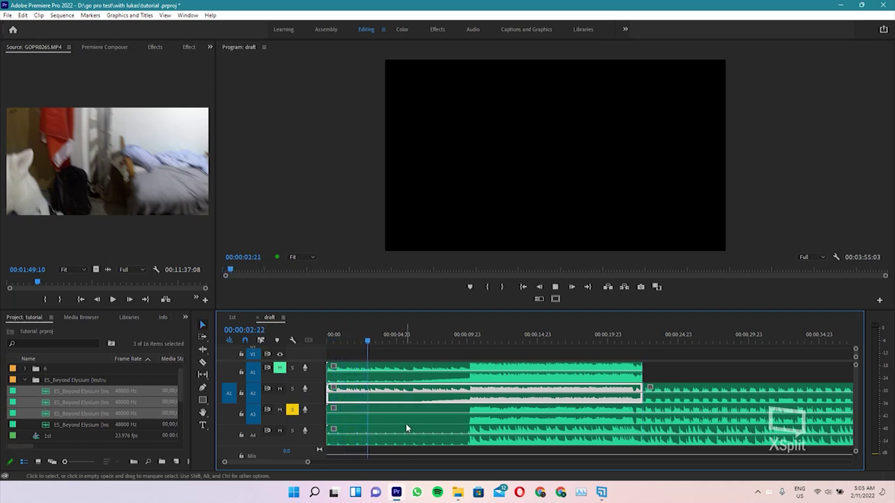
pyautogui.click(468, 337)
pyautogui.press('space')
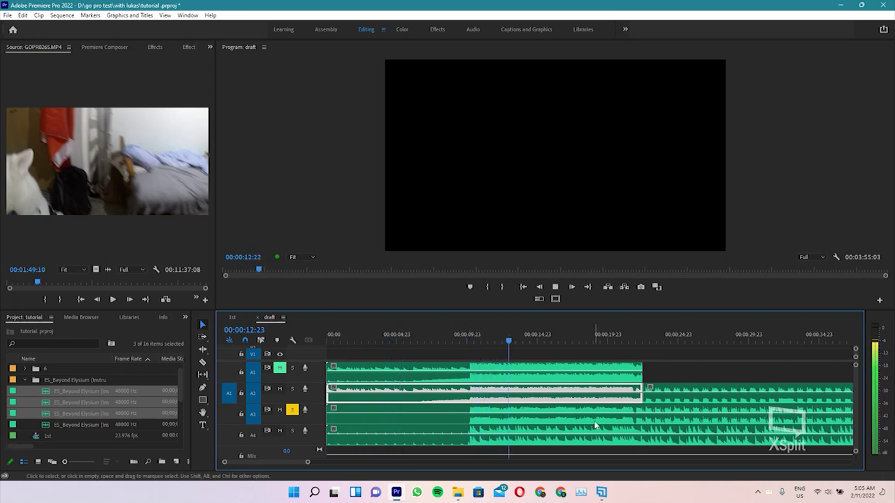
# Split the A3 stem in line with the A2 cut, then solo A4 and play to about 22 seconds
pyautogui.press('c')
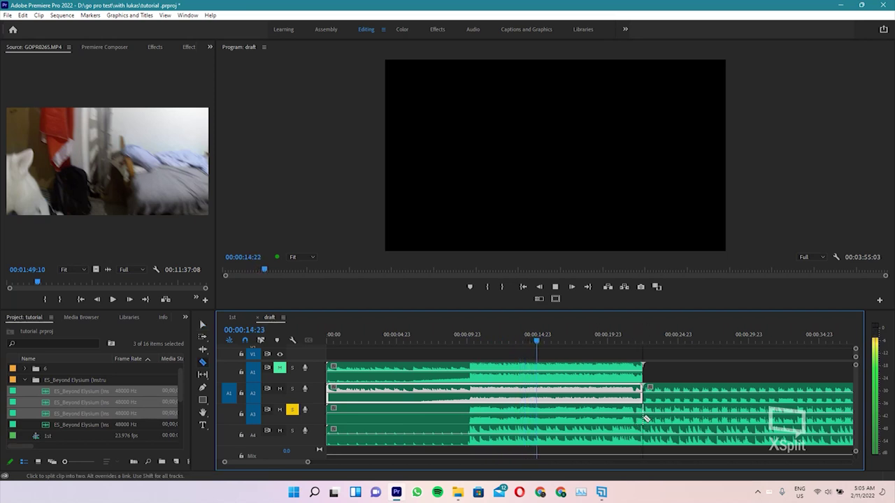
pyautogui.click(642, 414)
pyautogui.press('v')
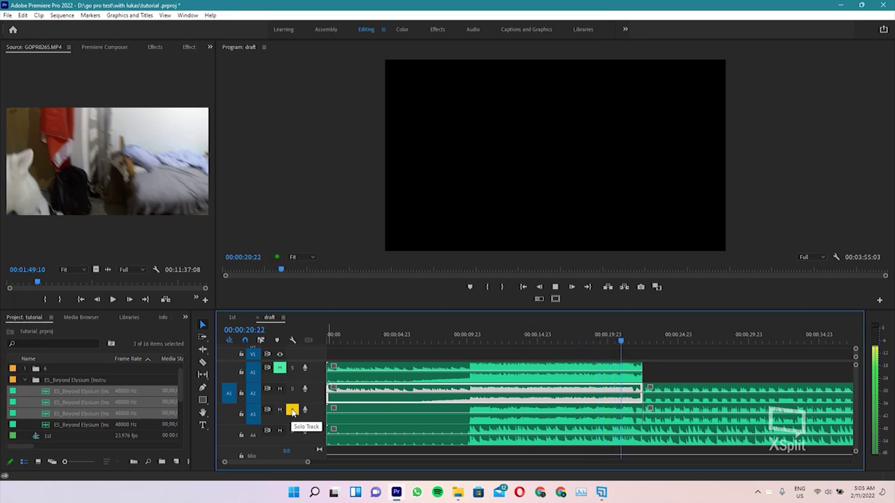
pyautogui.press('space')
pyautogui.click(292, 410)
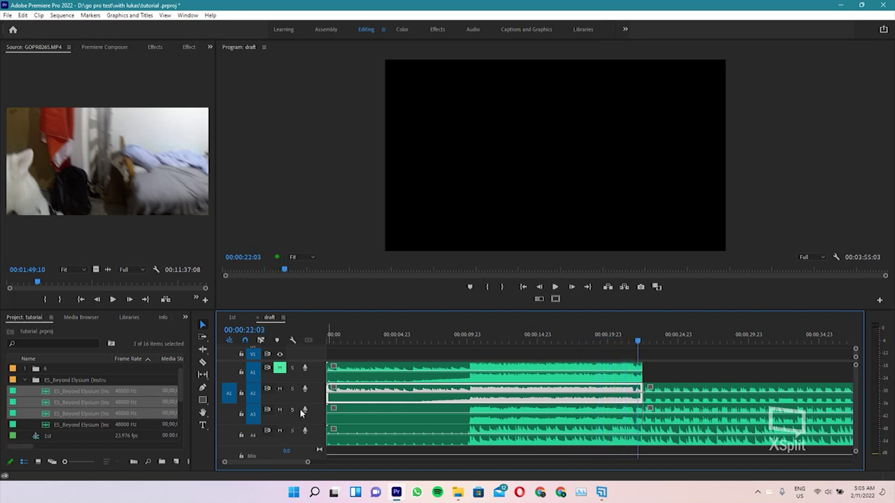
pyautogui.click(293, 431)
pyautogui.press('Home')
pyautogui.press('space')
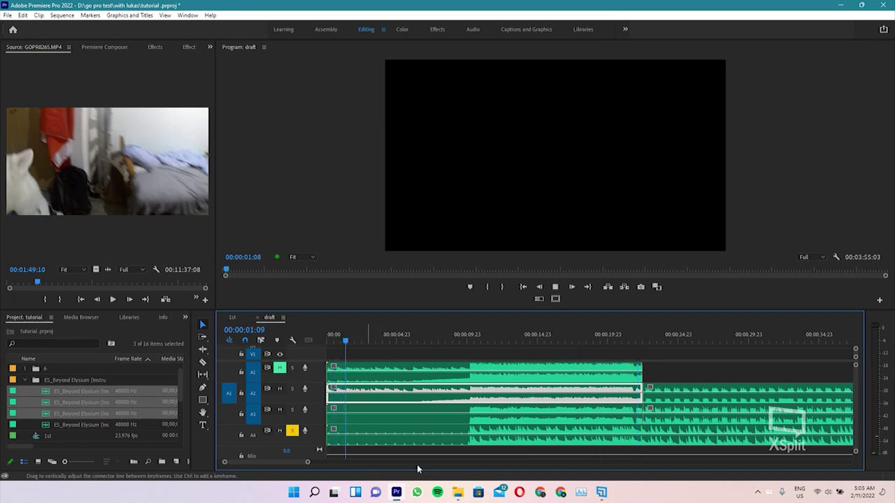
pyautogui.click(471, 340)
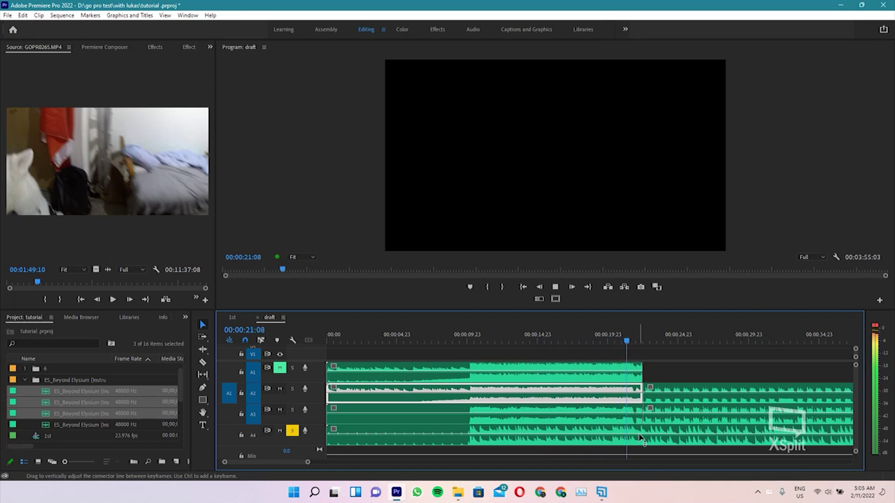
pyautogui.press('space')
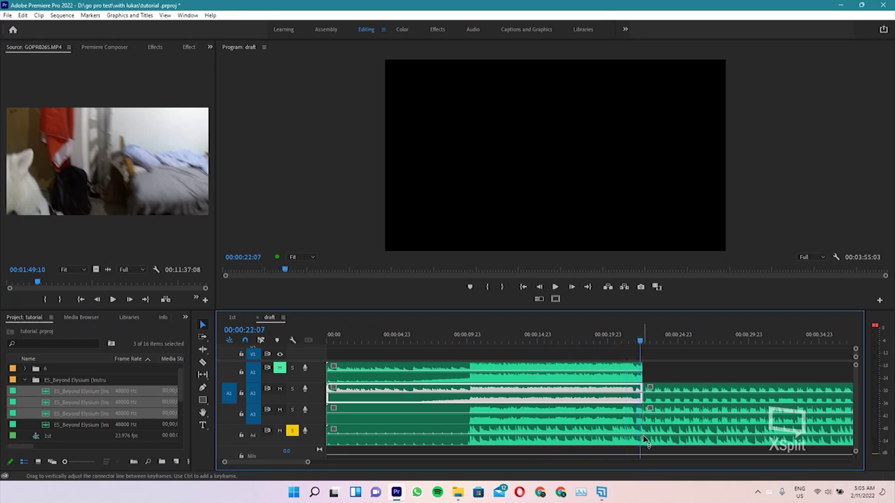
# Lower the A4 clip's volume, split the music at the playhead, and delete everything after the cut
pyautogui.moveTo(642, 435); pyautogui.dragTo(647, 437)
pyautogui.press('=')
pyautogui.press('=')
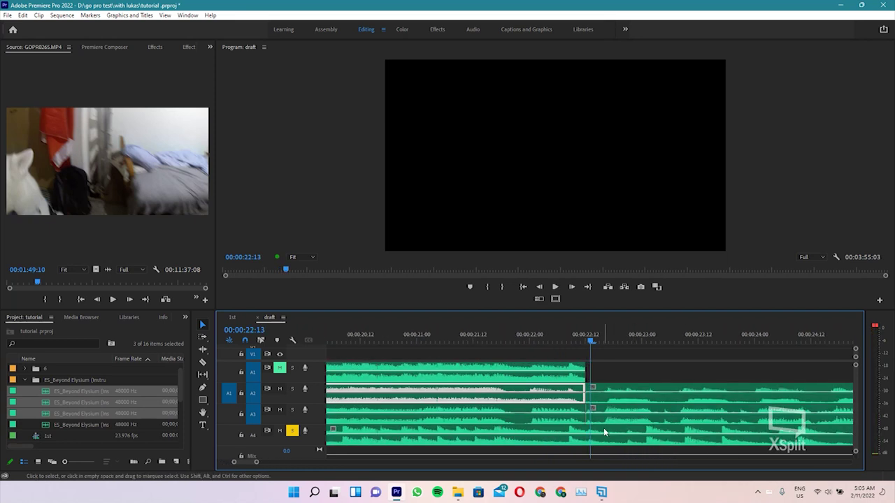
pyautogui.press('c')
pyautogui.click(590, 445)
pyautogui.press('v')
pyautogui.press('-')
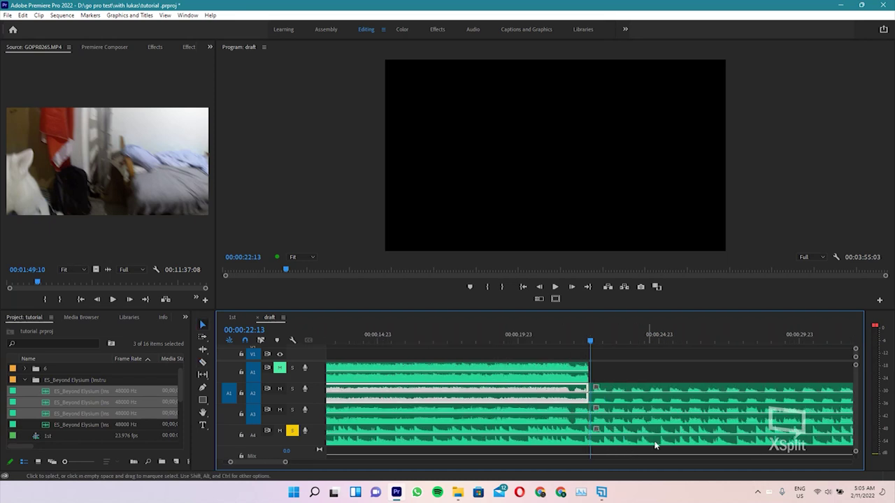
pyautogui.moveTo(655, 369); pyautogui.dragTo(672, 446)
pyautogui.press('Delete')
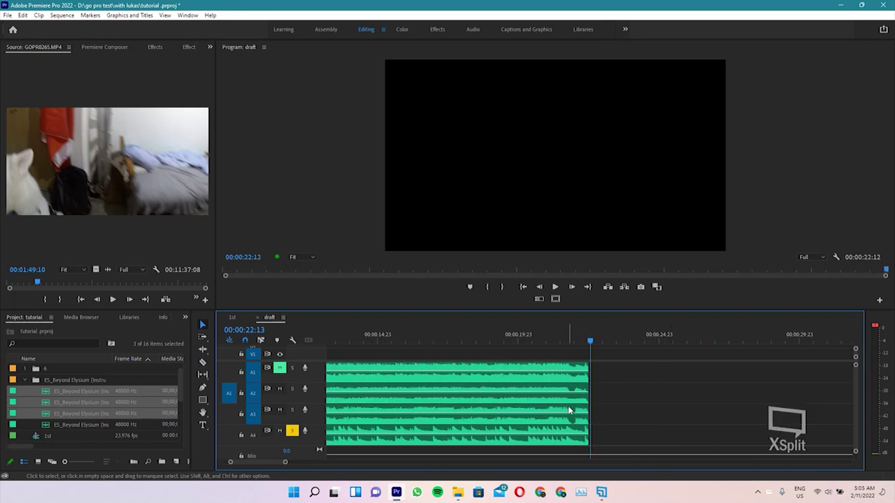
pyautogui.moveTo(550, 344); pyautogui.dragTo(348, 431)
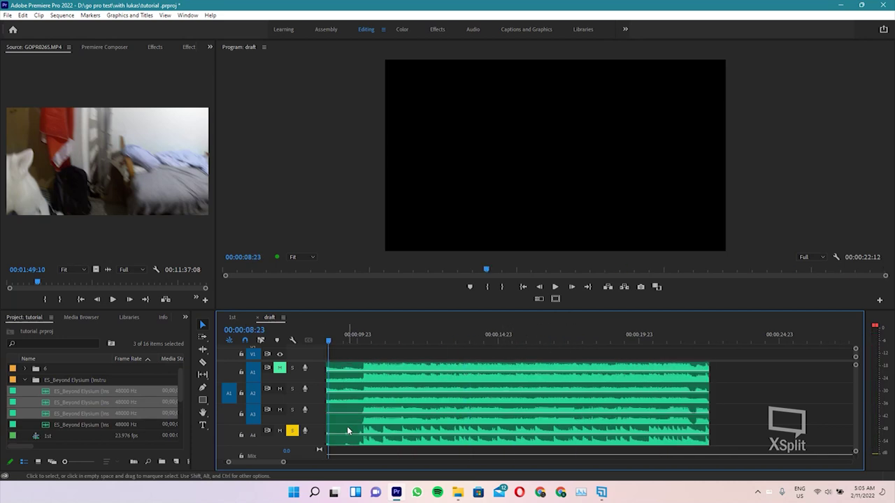
# Audition with A2 soloed from about 7 seconds, then delete the A2–A4 music clips
pyautogui.click(427, 339)
pyautogui.click(292, 389)
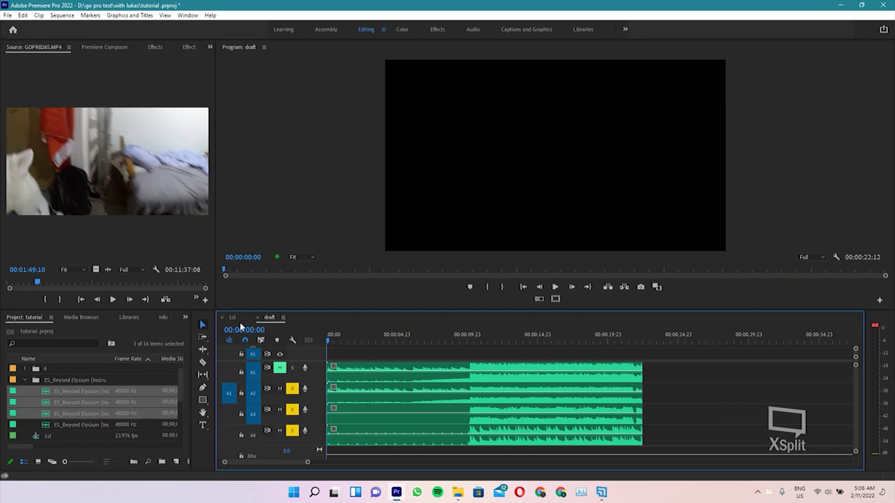
pyautogui.press('space')
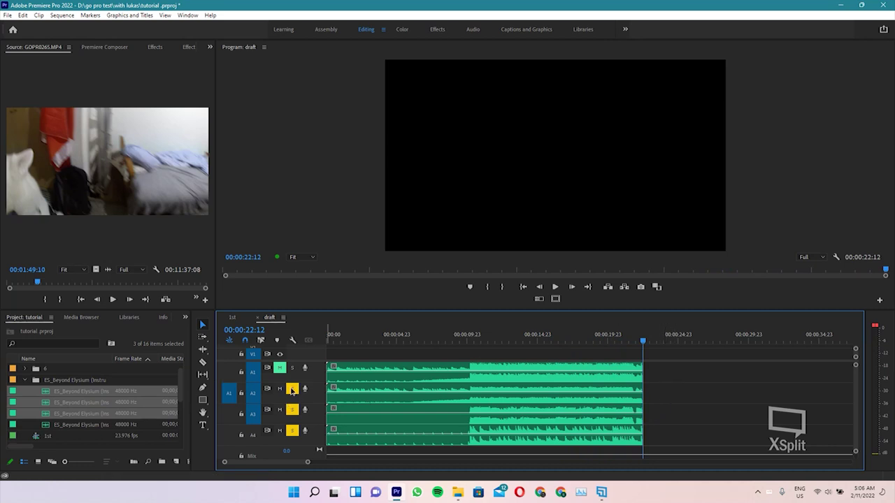
pyautogui.click(292, 432)
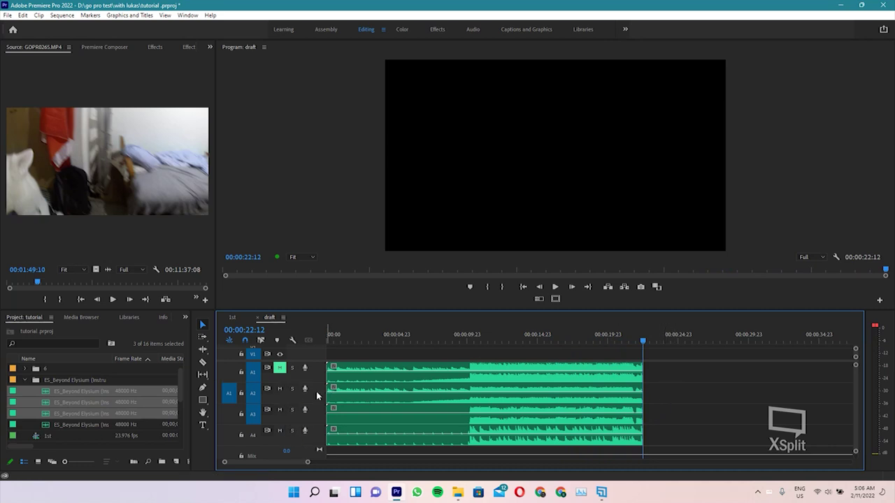
pyautogui.moveTo(663, 396); pyautogui.dragTo(529, 447)
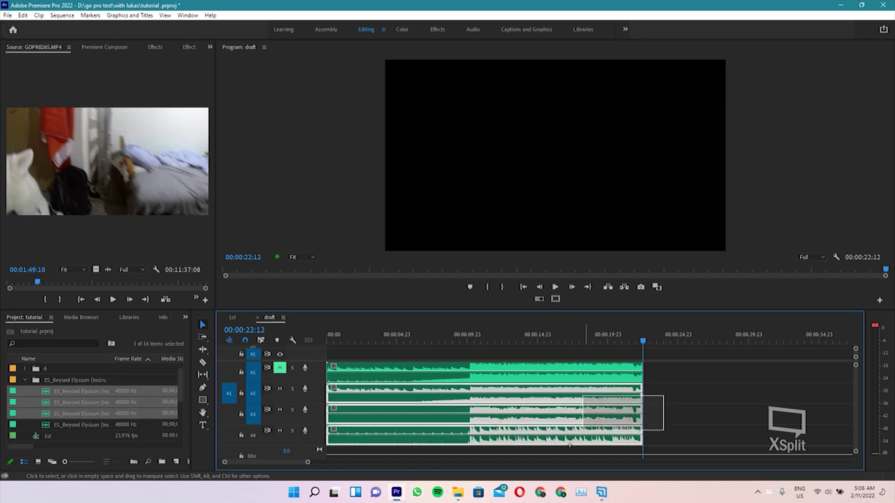
pyautogui.press('Delete')
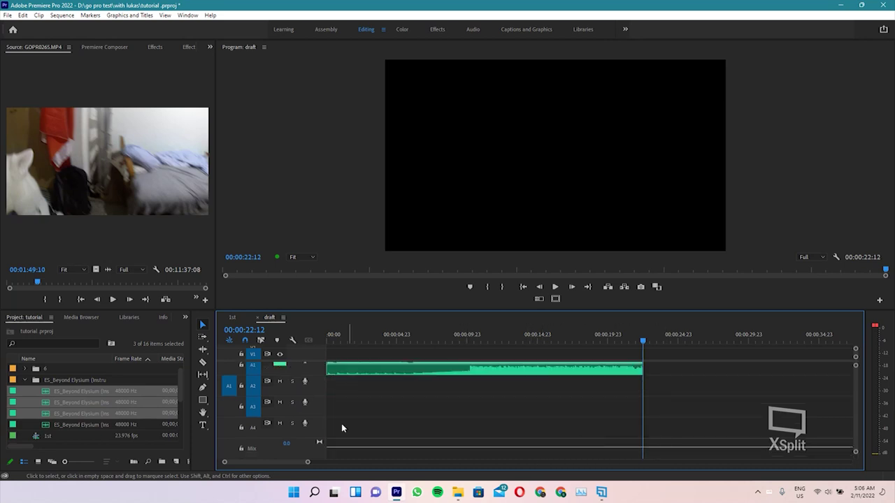
pyautogui.scroll(-3, 283, 399)
pyautogui.scroll(-3, 283, 400)
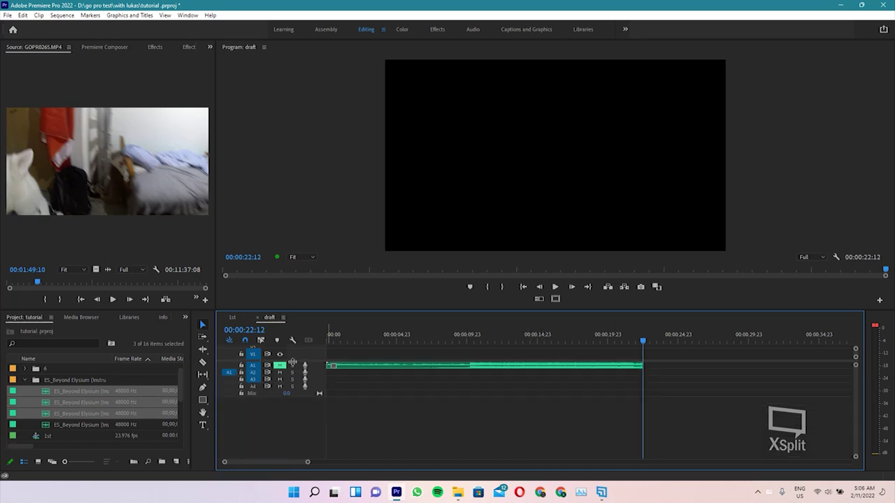
# Return to the sequence start, save the project with Ctrl+S, and play back the A1 music
pyautogui.scroll(3, 292, 364)
pyautogui.scroll(2, 302, 429)
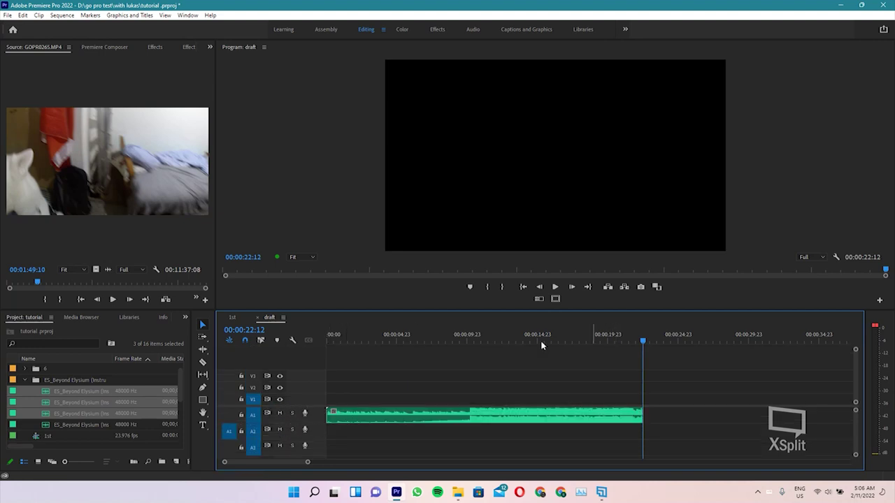
pyautogui.moveTo(404, 336); pyautogui.dragTo(327, 336)
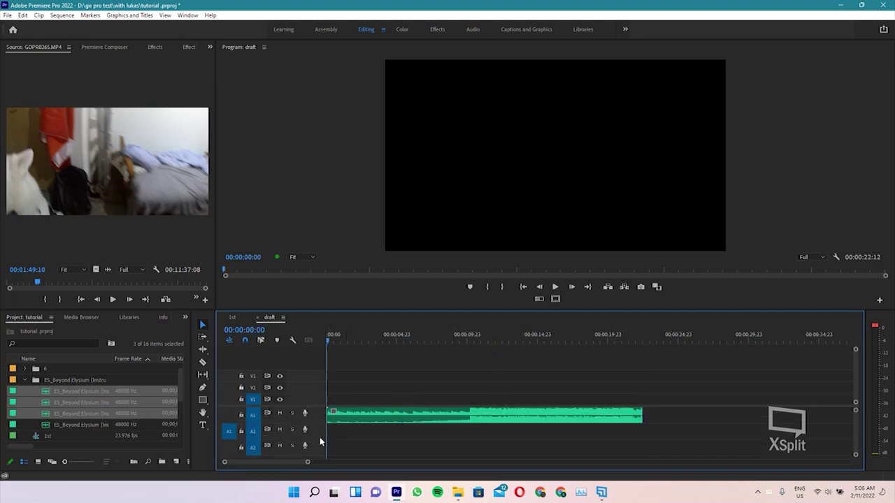
pyautogui.press('-')
pyautogui.press('-')
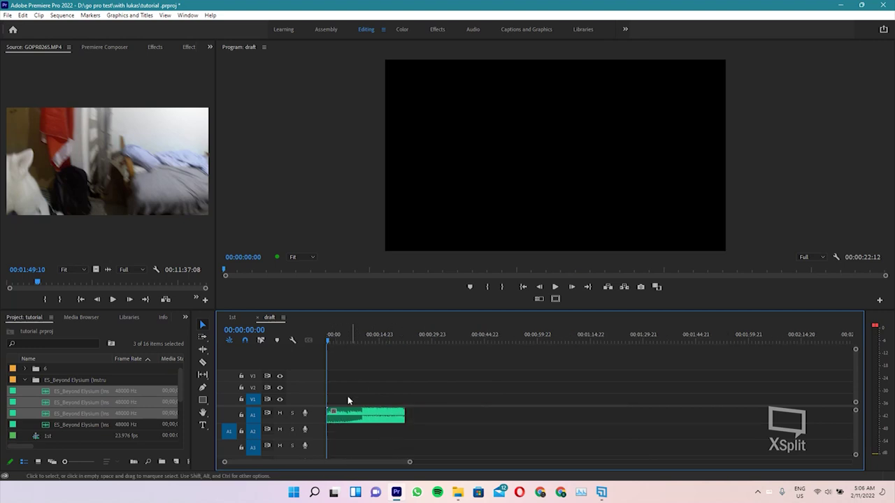
pyautogui.hotkey('ctrl', 's')
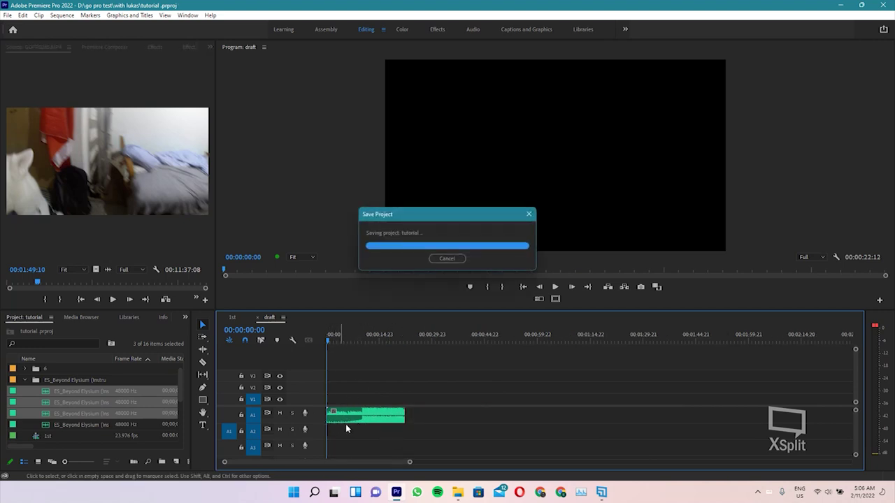
pyautogui.press('space')
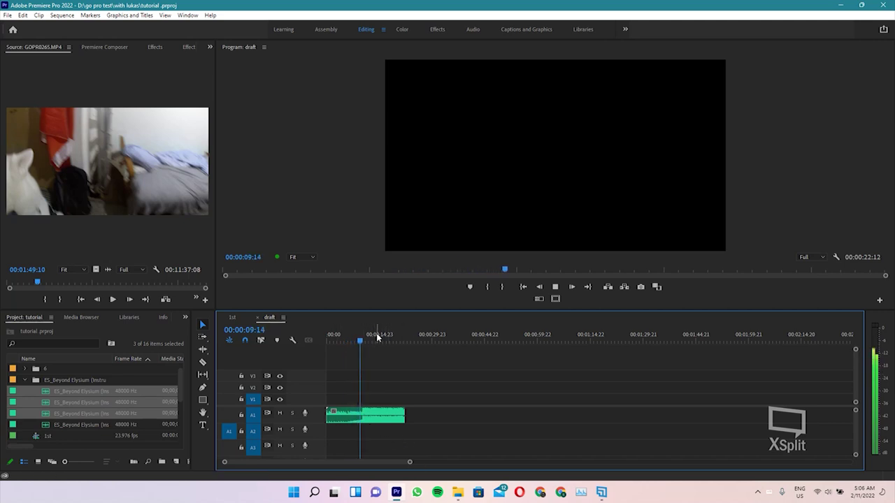
pyautogui.press('space')
pyautogui.moveTo(361, 337); pyautogui.dragTo(348, 335)
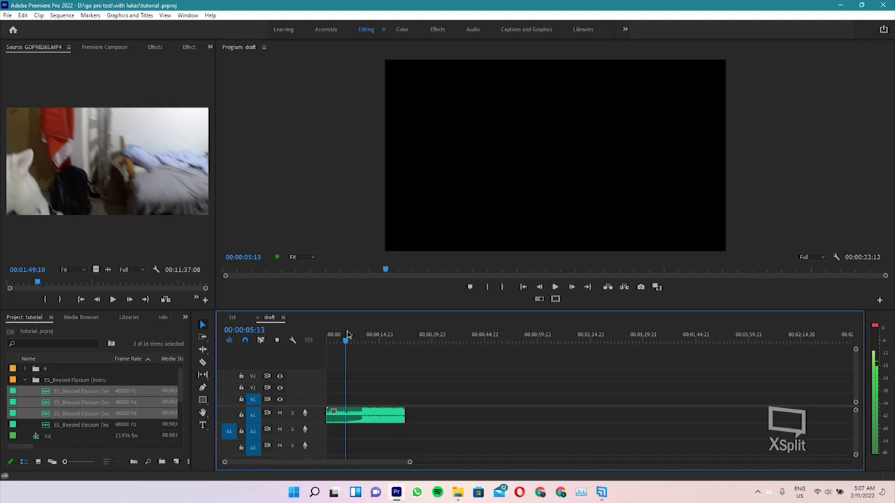
pyautogui.press('=')
pyautogui.press('=')
pyautogui.press('=')
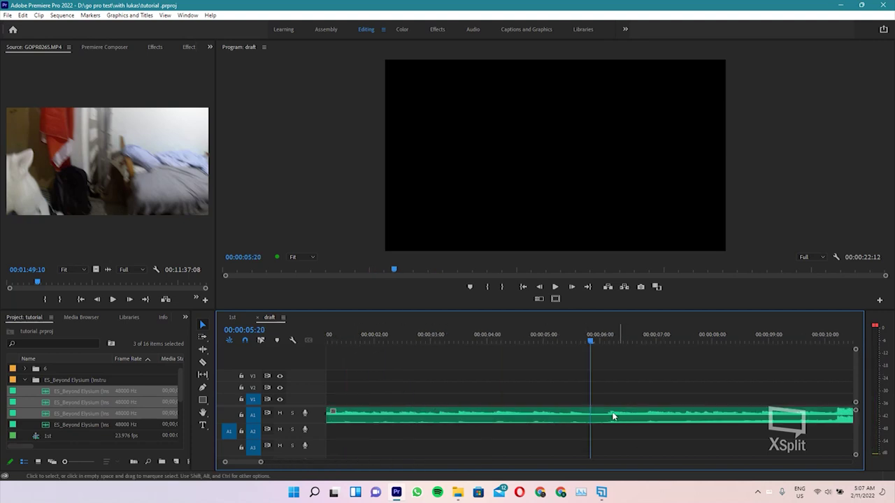
# Split the A1 music at the playhead and delete the opening part
pyautogui.keyDown('ctrl'); pyautogui.click(604, 416); pyautogui.keyUp('ctrl')
pyautogui.click(576, 418)
pyautogui.press('Delete')
pyautogui.press('space')
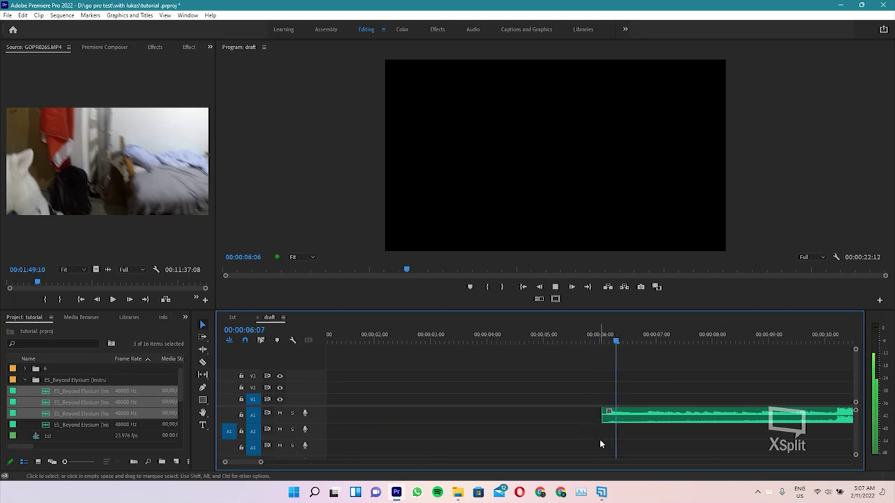
pyautogui.press('space')
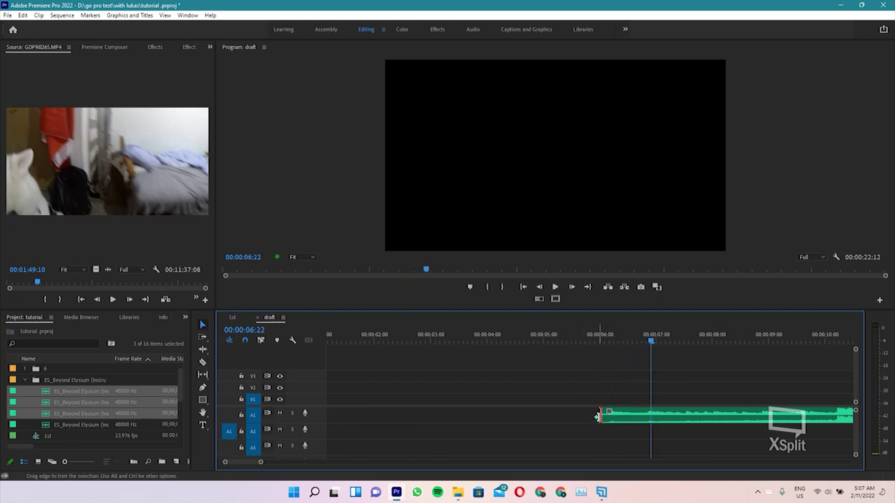
# Trim the music's start to 00:00:05:11, move the clip to the sequence start, and play it
pyautogui.moveTo(598, 416); pyautogui.dragTo(455, 416)
pyautogui.click(455, 336)
pyautogui.press('space')
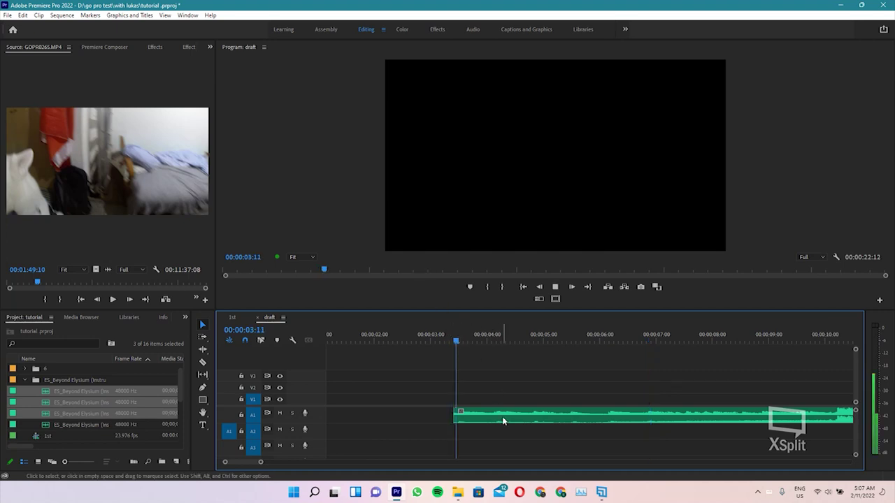
pyautogui.press('space')
pyautogui.moveTo(455, 428); pyautogui.dragTo(570, 429)
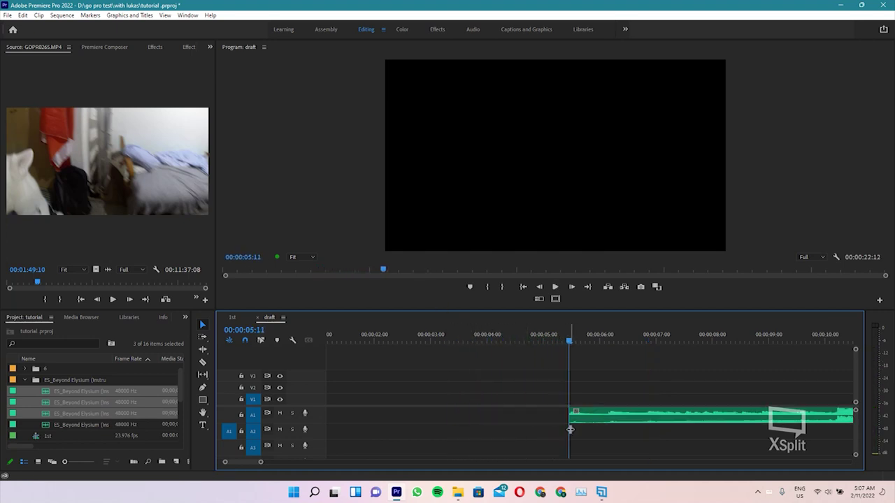
pyautogui.press('-')
pyautogui.press('-')
pyautogui.press('-')
pyautogui.moveTo(447, 416); pyautogui.dragTo(410, 415)
pyautogui.moveTo(363, 329); pyautogui.dragTo(260, 335)
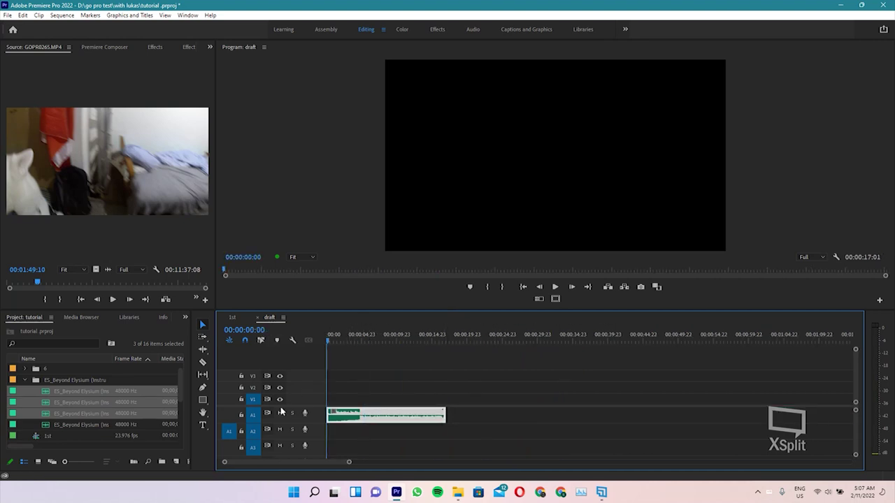
pyautogui.press('space')
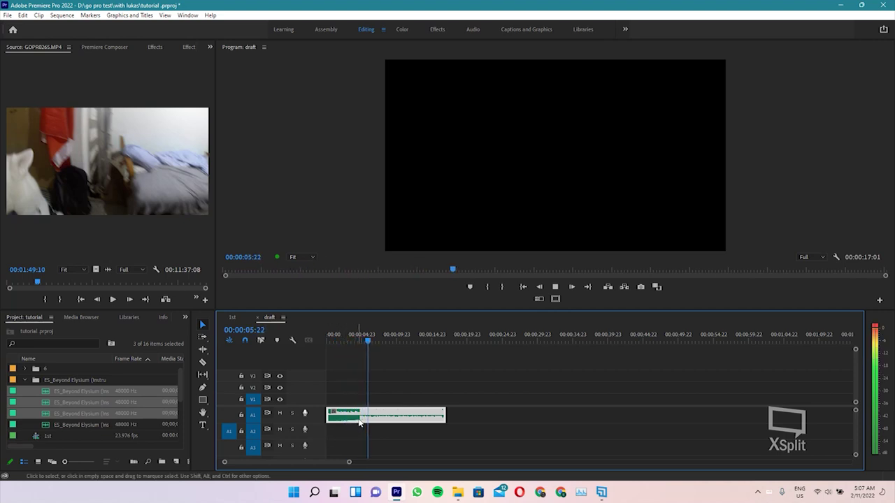
# Expand the audio tracks and set the A1 music clip's Audio Gain to -7.0 dB
pyautogui.doubleClick(298, 429)
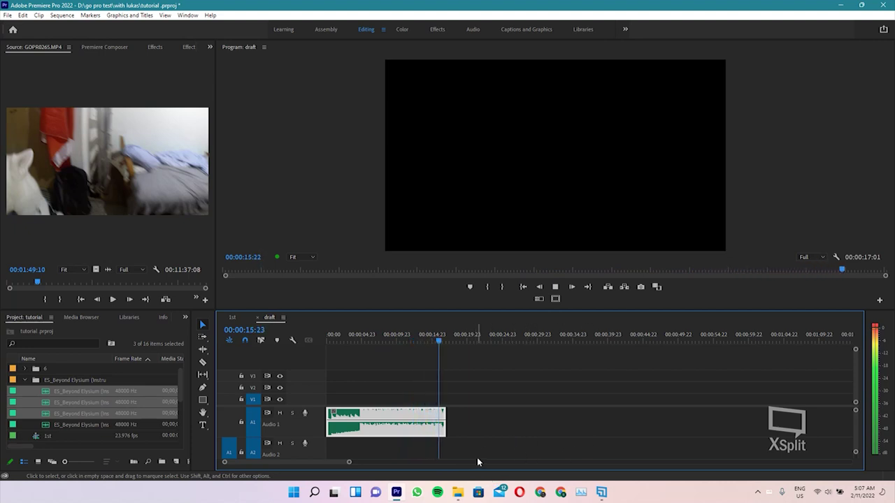
pyautogui.press('space')
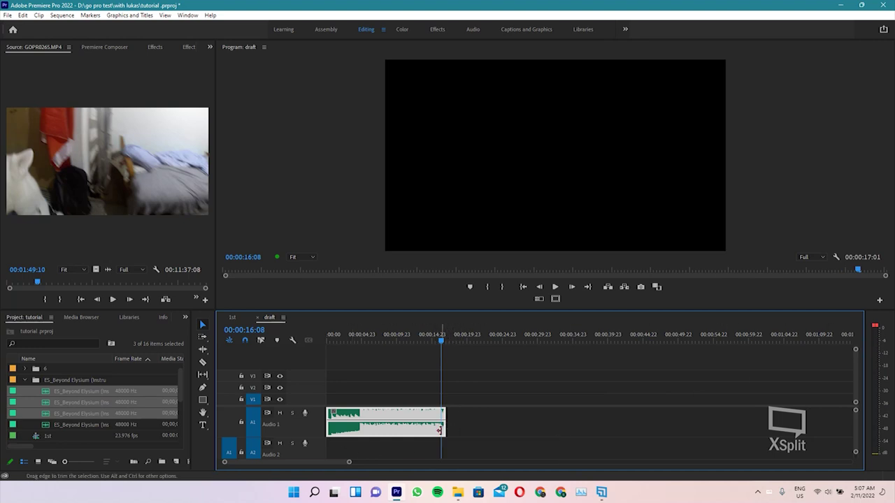
pyautogui.rightClick(408, 427)
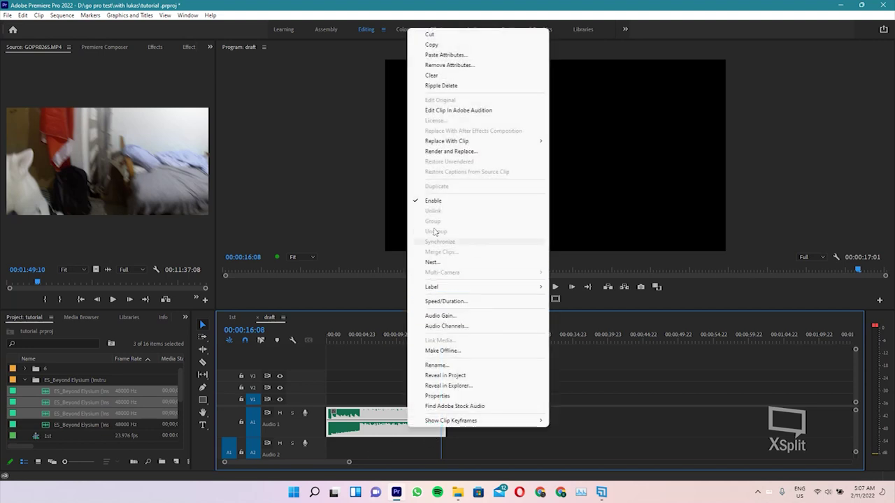
pyautogui.click(447, 316)
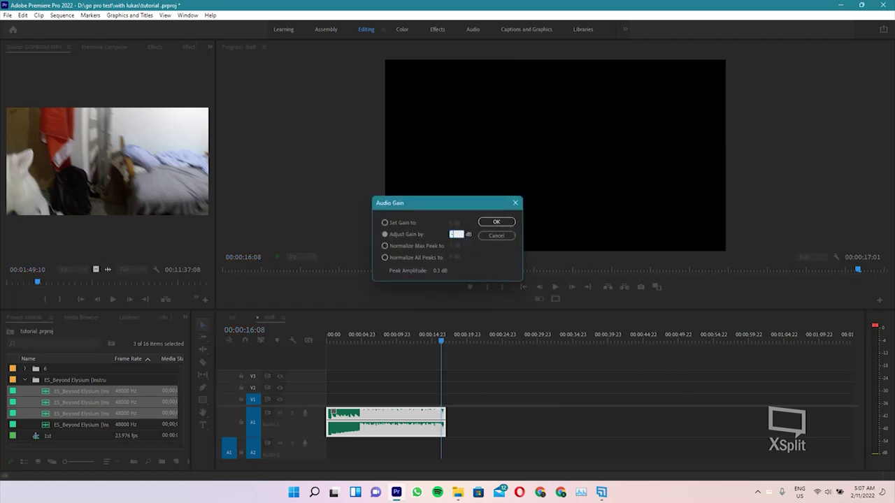
pyautogui.press('Return')
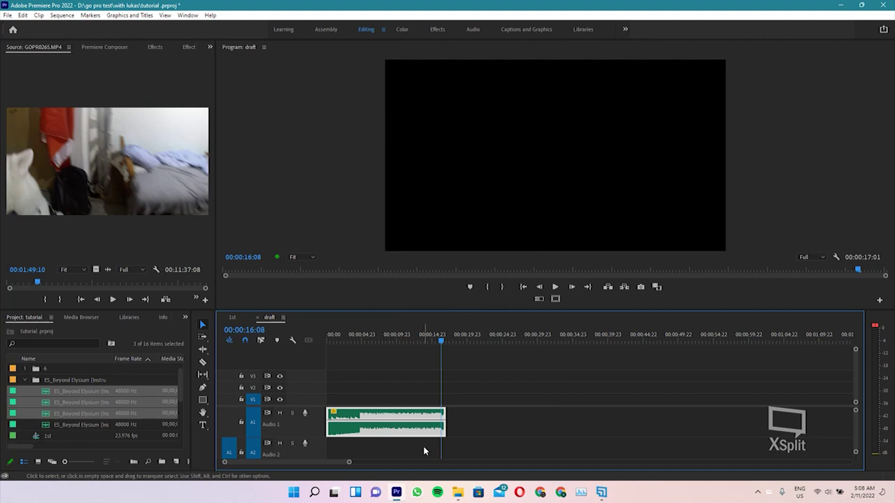
pyautogui.moveTo(383, 333); pyautogui.dragTo(355, 336)
# Audition the new level, then add a volume keyframe on the music near 3 seconds with the Pen tool
pyautogui.press('space')
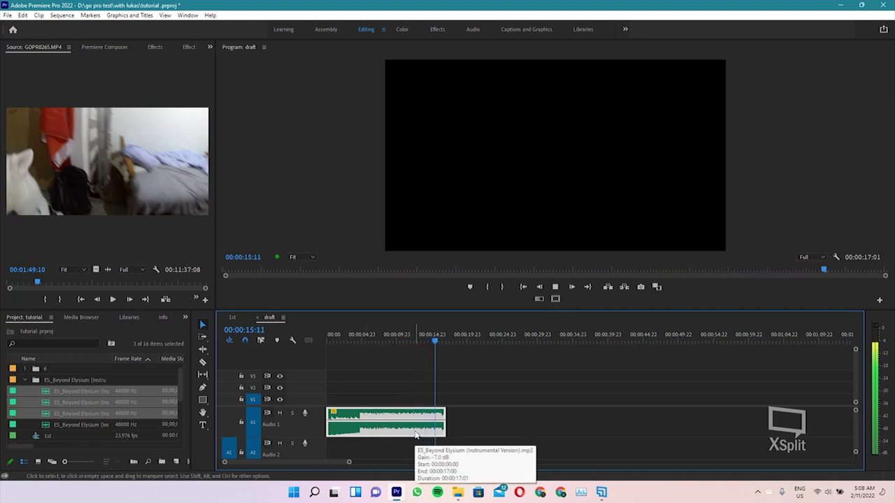
pyautogui.press('space')
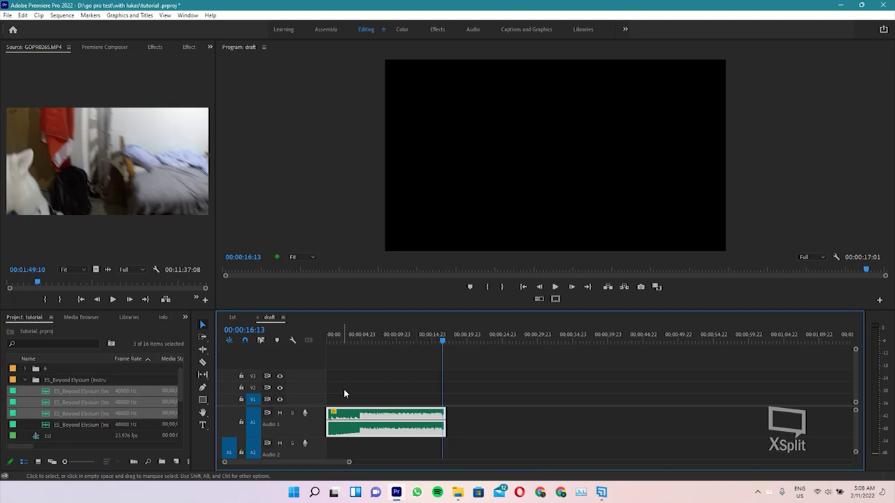
pyautogui.press('Home')
pyautogui.press('space')
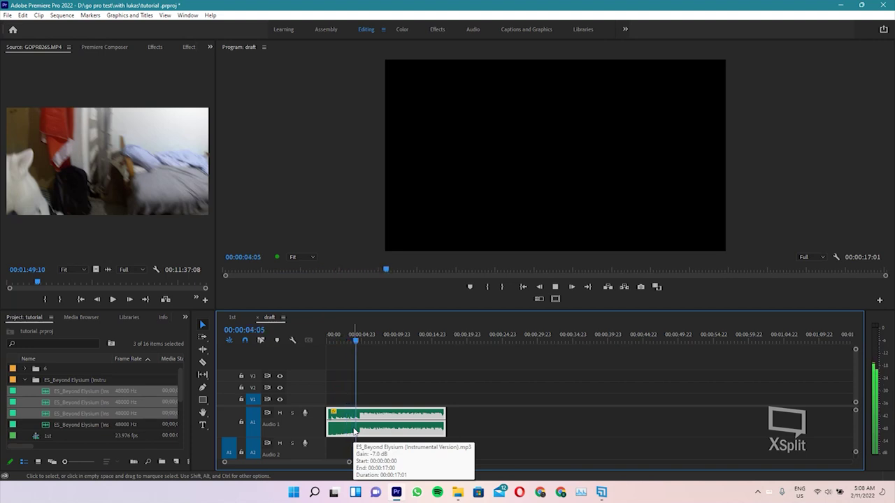
pyautogui.press('space')
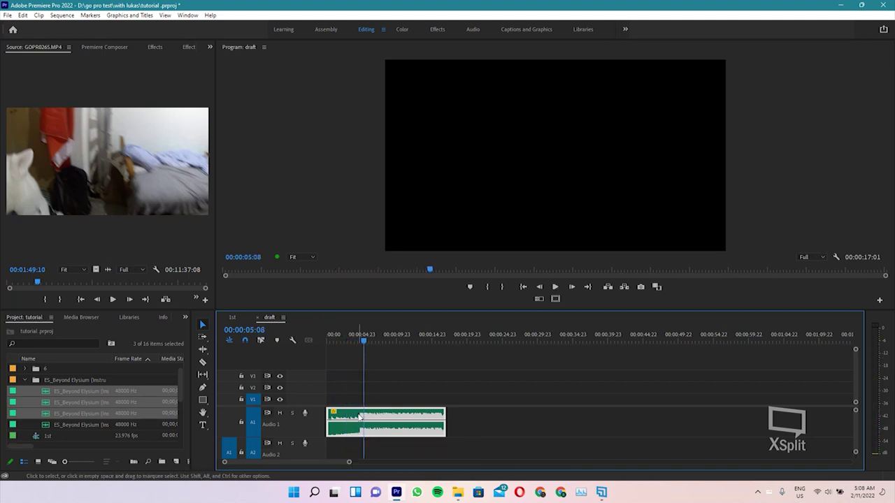
pyautogui.click(203, 389)
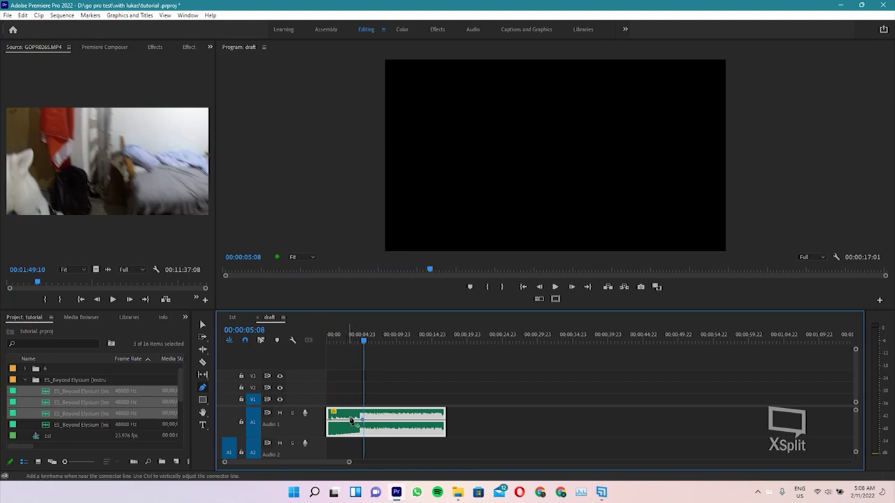
pyautogui.moveTo(355, 422); pyautogui.dragTo(362, 419)
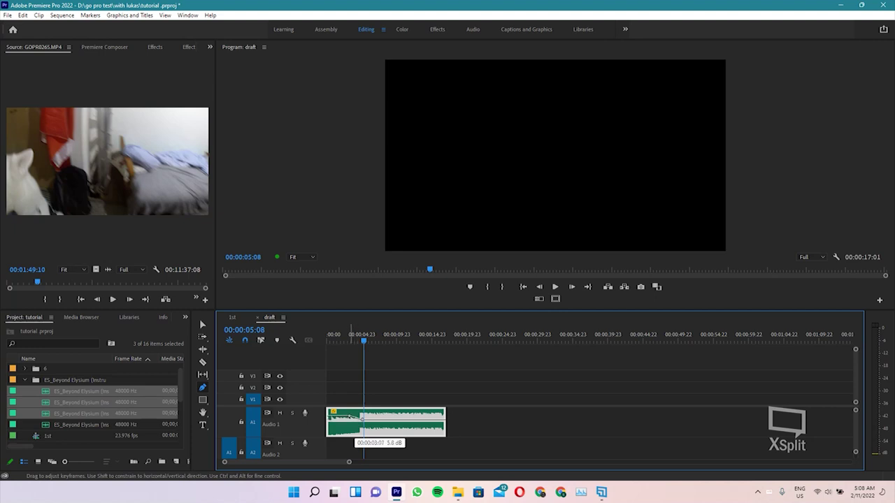
pyautogui.press('\\')
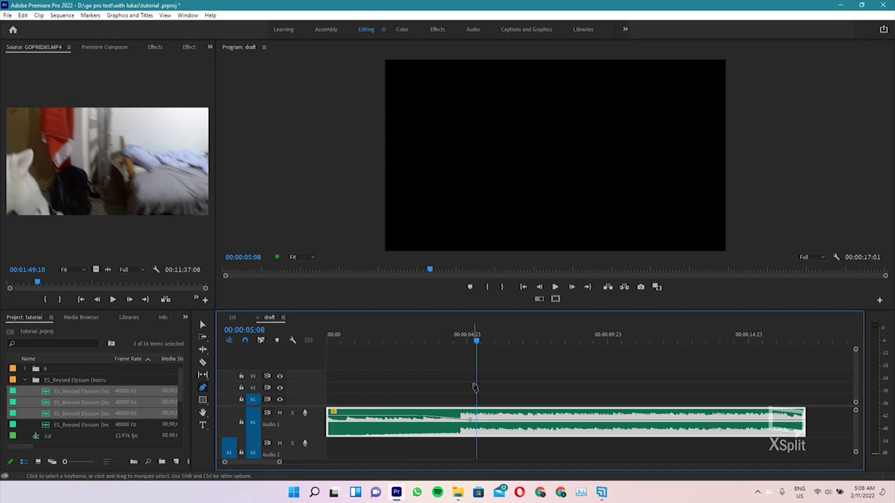
# Replay the intro and adjust the music's volume keyframes around the three-second rise
pyautogui.moveTo(413, 334); pyautogui.dragTo(285, 320)
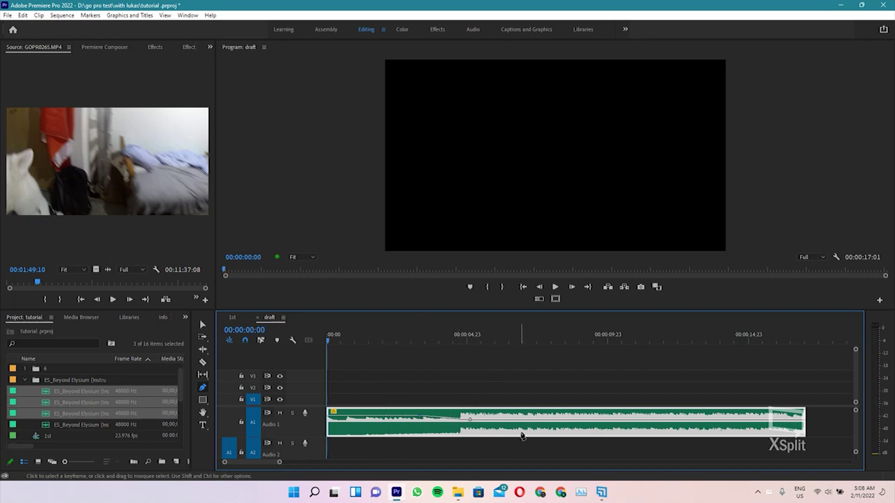
pyautogui.press('space')
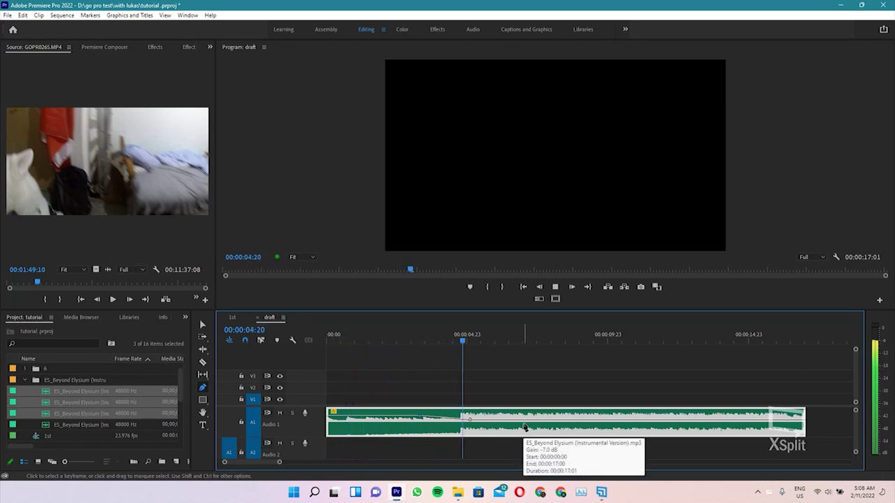
pyautogui.press('space')
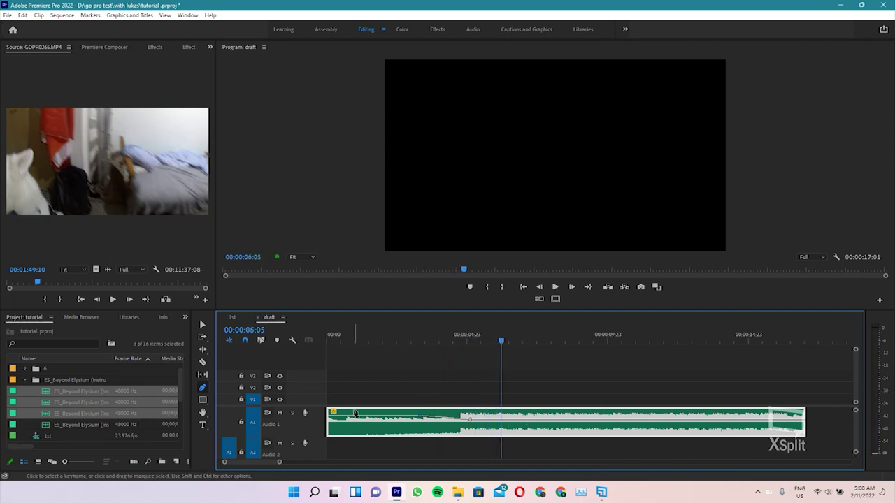
pyautogui.moveTo(340, 337)
pyautogui.mouseDown()
pyautogui.moveTo(427, 341)
pyautogui.moveTo(478, 374)
pyautogui.moveTo(463, 391)
pyautogui.mouseUp()
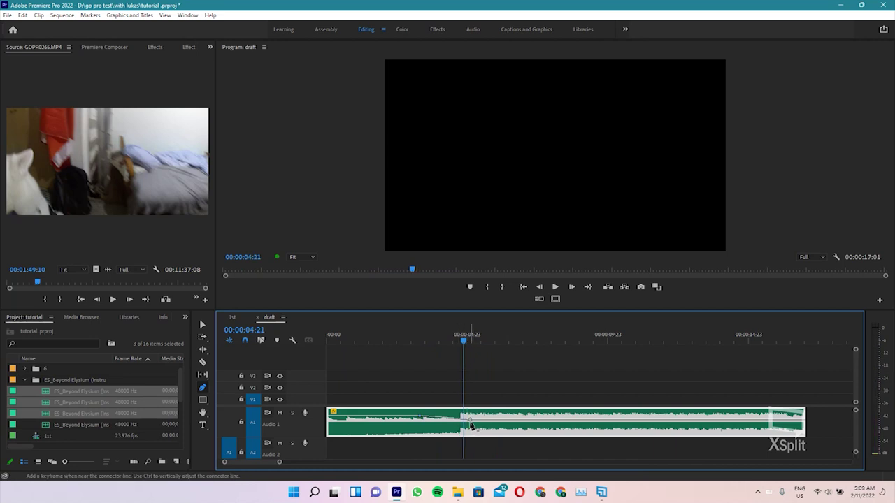
pyautogui.moveTo(472, 421); pyautogui.dragTo(472, 422)
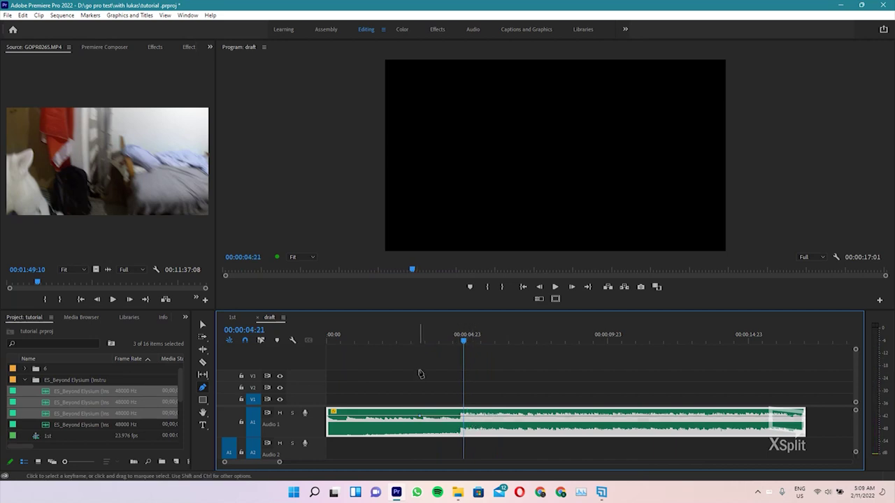
pyautogui.click(439, 336)
pyautogui.press('space')
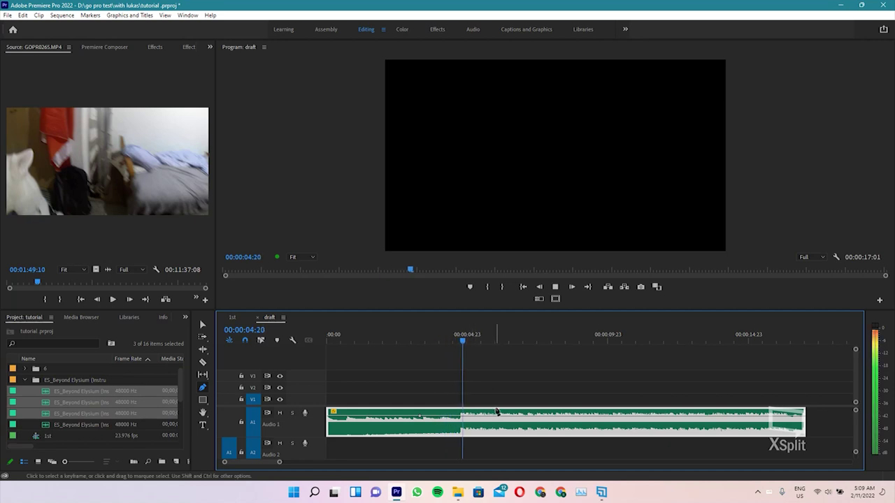
pyautogui.press('space')
pyautogui.moveTo(466, 429); pyautogui.dragTo(462, 427)
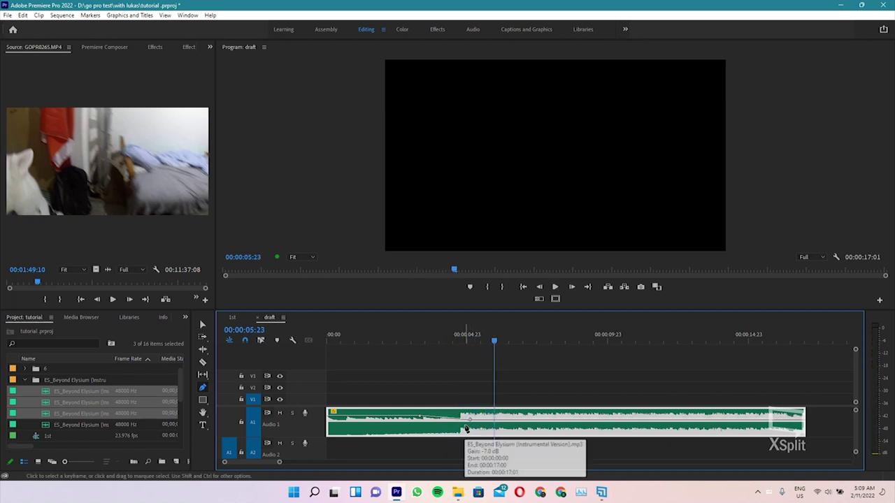
# Play the sequence from the start to check the volume ramp, then return to the Selection tool
pyautogui.click(452, 350)
pyautogui.press('Home')
pyautogui.press('space')
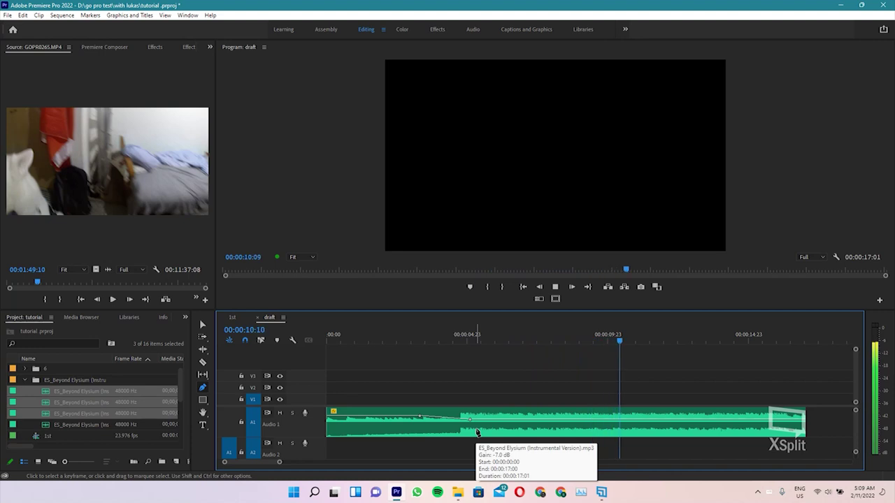
pyautogui.press('space')
pyautogui.press('v')
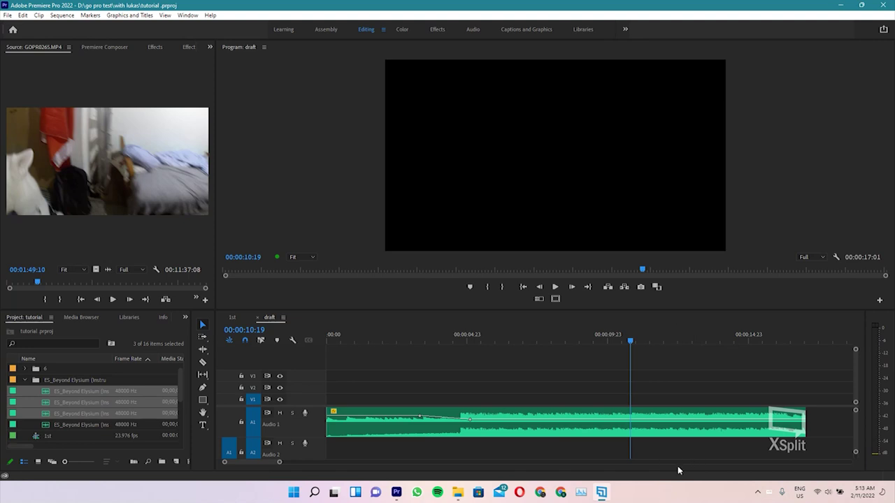
# Untarget the Audio 1 track, collapse it to a shorter height, and toggle its lock off again
pyautogui.click(254, 419)
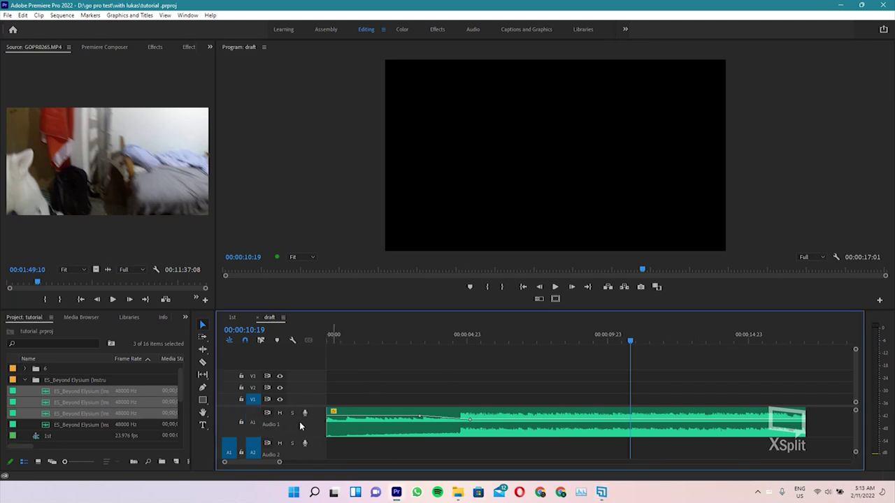
pyautogui.doubleClick(300, 422)
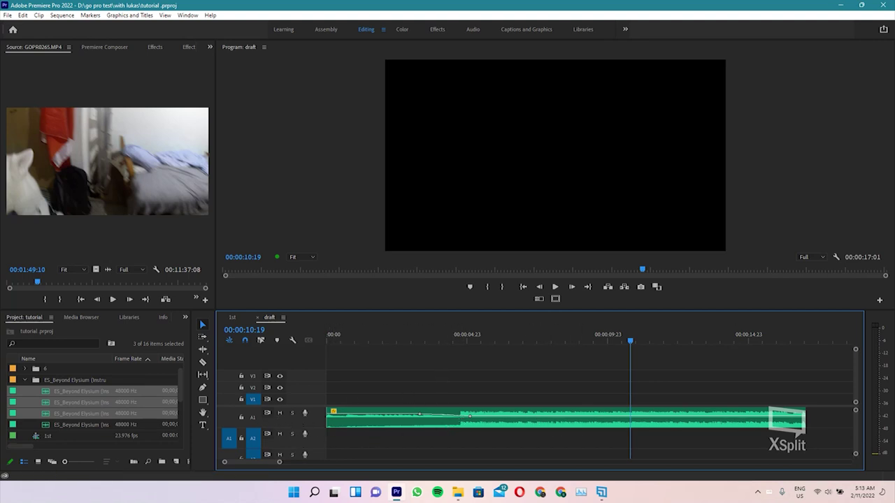
pyautogui.click(241, 418)
pyautogui.click(242, 418)
# Scroll the Project panel down to the MVI clips and select MVI_9938.MOV
pyautogui.scroll(1, 98, 397)
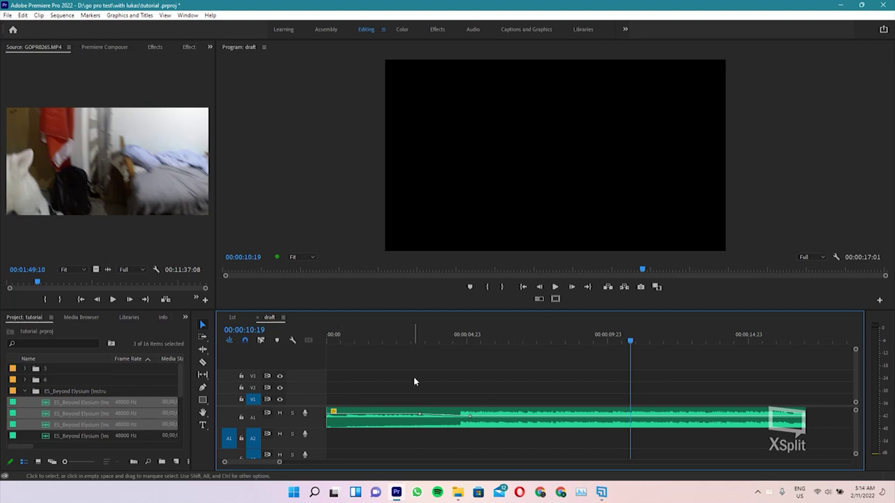
pyautogui.scroll(-3, 78, 403)
pyautogui.scroll(-3, 79, 403)
pyautogui.click(69, 403)
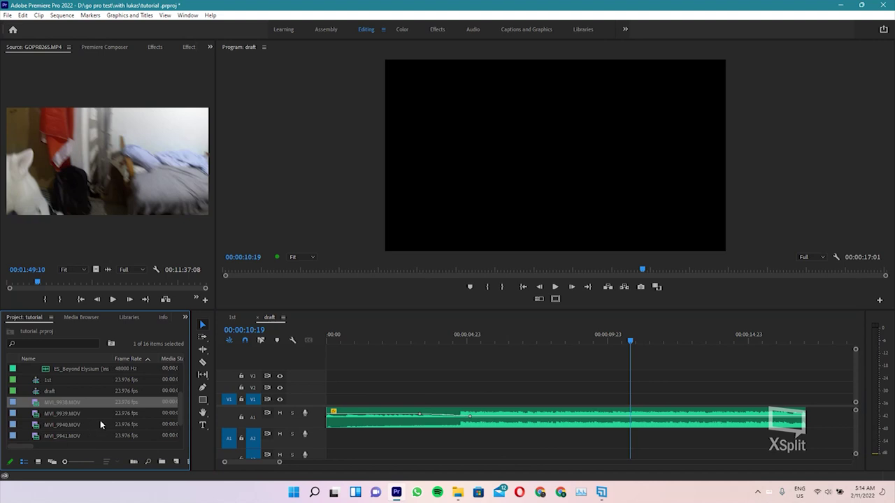
# Load MVI_9938.MOV into the Source monitor
pyautogui.scroll(-1, 59, 439)
pyautogui.click(56, 422)
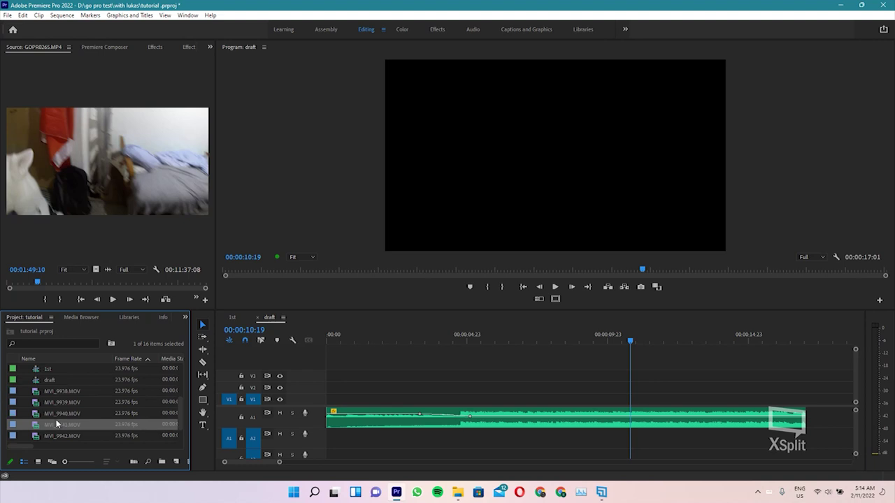
pyautogui.scroll(-1, 75, 430)
pyautogui.doubleClick(46, 379)
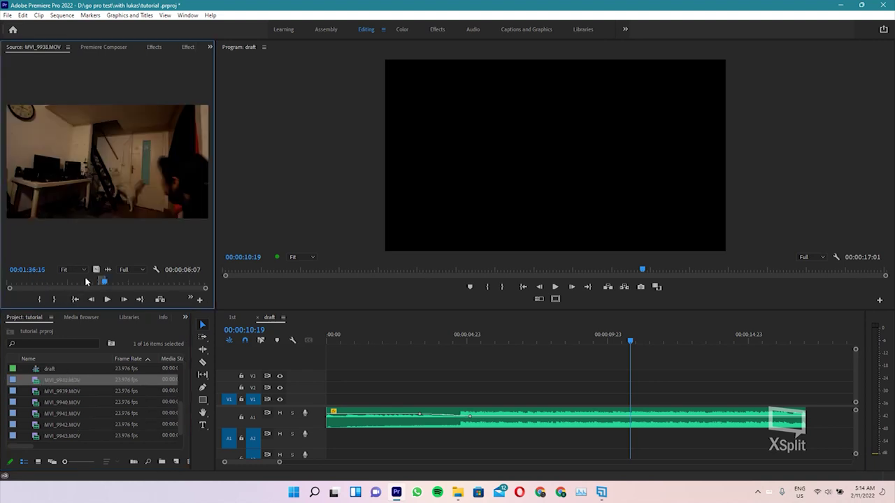
# Scrub and play through the MVI_9938 footage in the Source monitor
pyautogui.moveTo(86, 281); pyautogui.dragTo(22, 280)
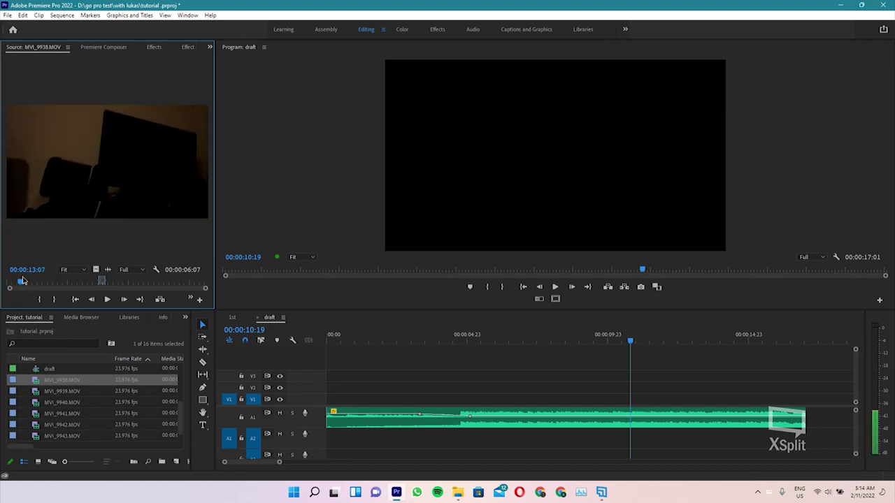
pyautogui.moveTo(21, 280); pyautogui.dragTo(45, 288)
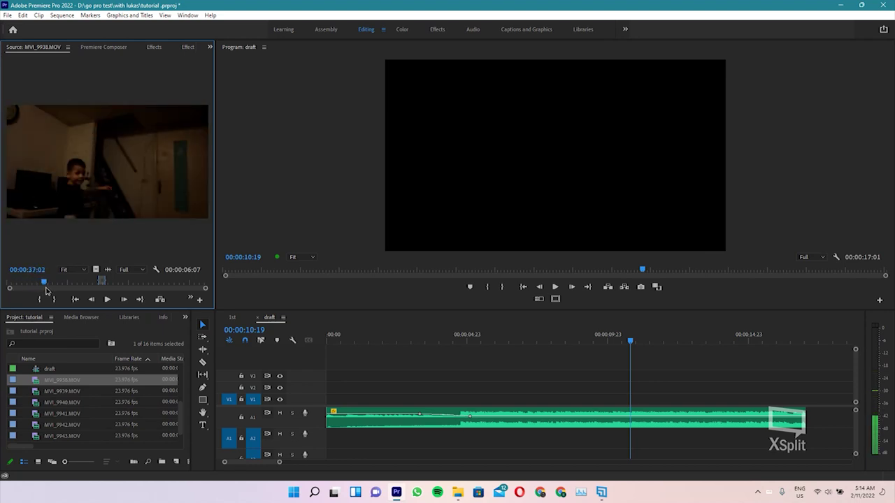
pyautogui.press('space')
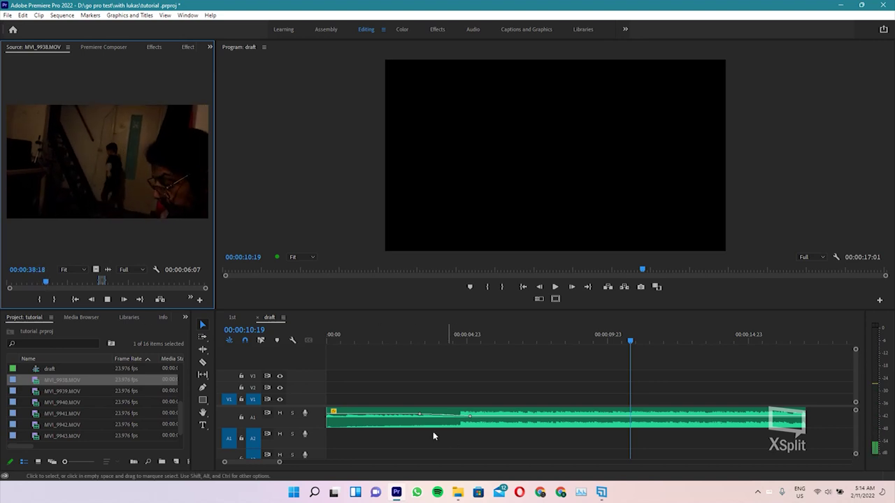
pyautogui.press('space')
pyautogui.press('space')
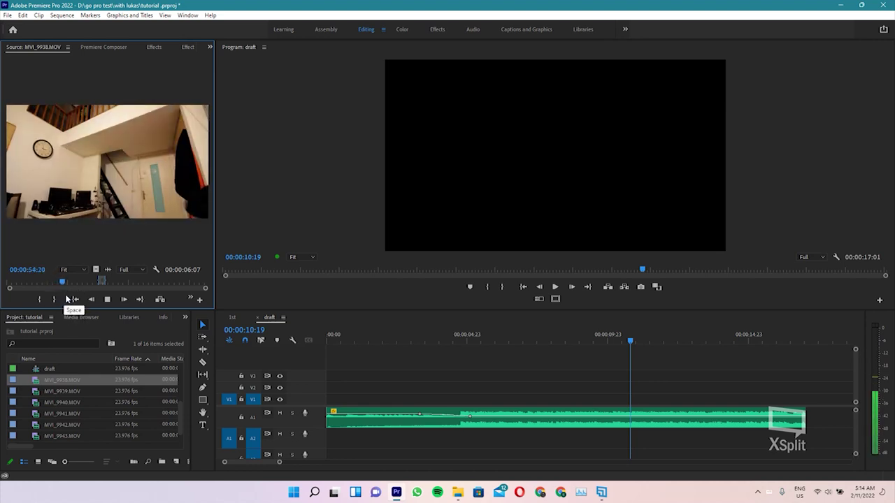
pyautogui.press('space')
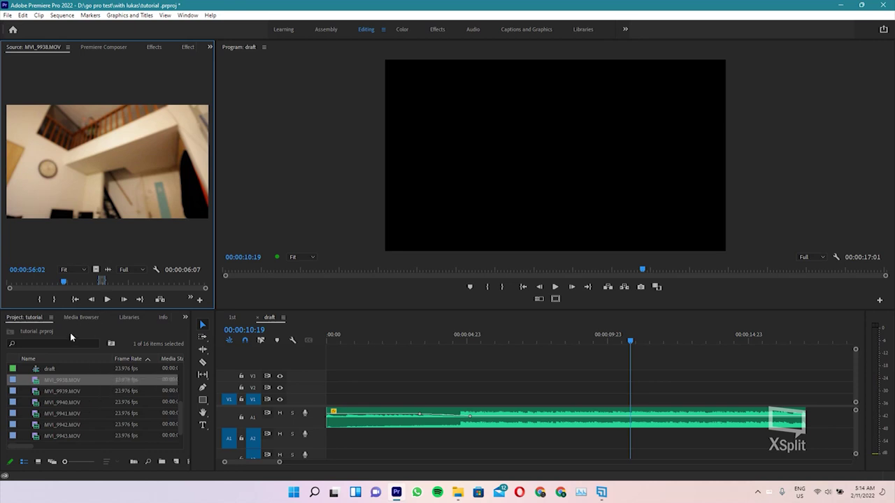
pyautogui.press('space')
pyautogui.press('space')
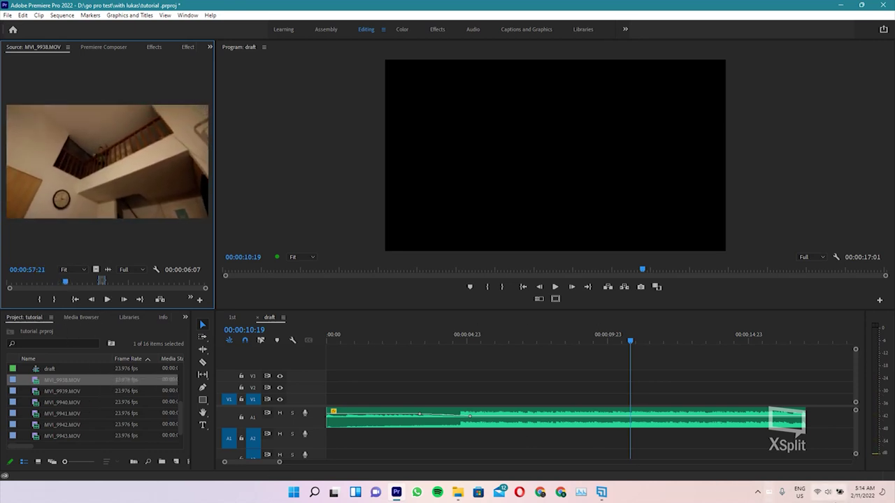
pyautogui.click(827, 493)
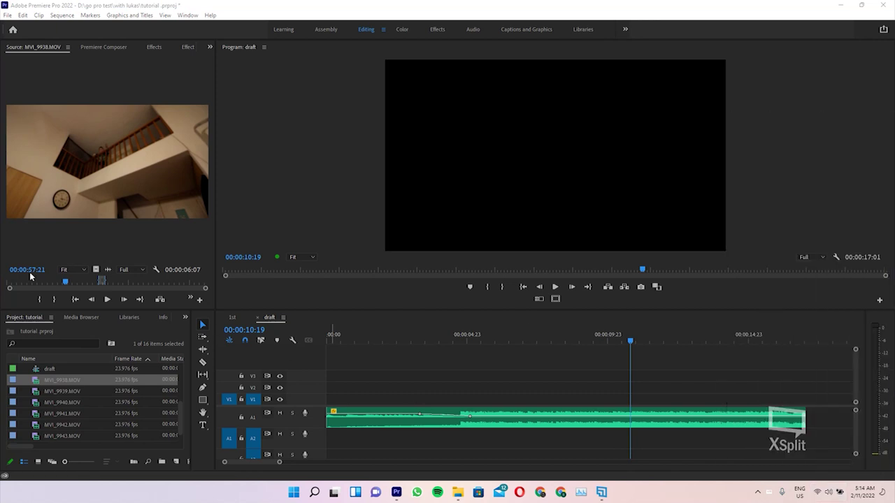
pyautogui.click(59, 286)
# Replay from about 50 seconds, back up with J/K, and set the In point at 00:00:53:13
pyautogui.click(60, 286)
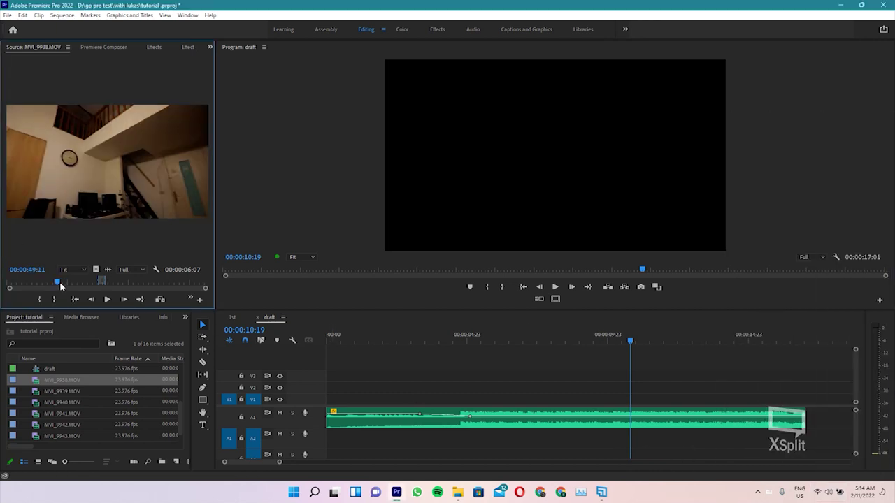
pyautogui.press('space')
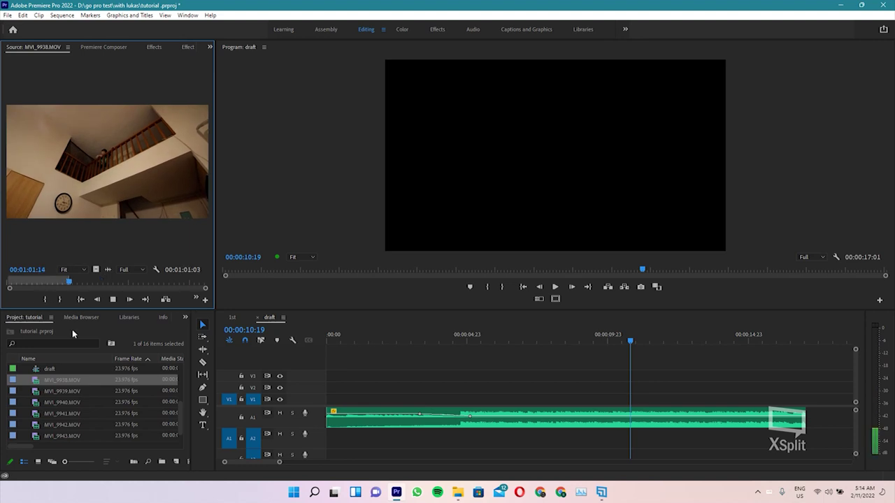
pyautogui.click(59, 283)
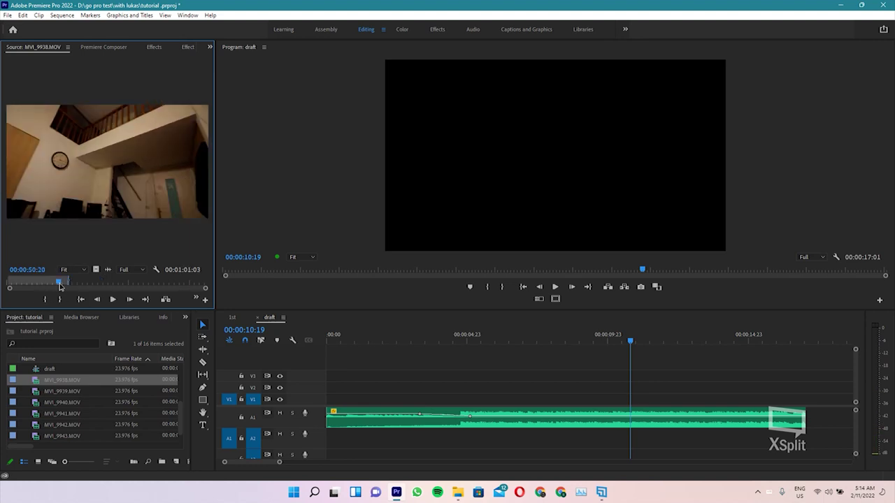
pyautogui.press('space')
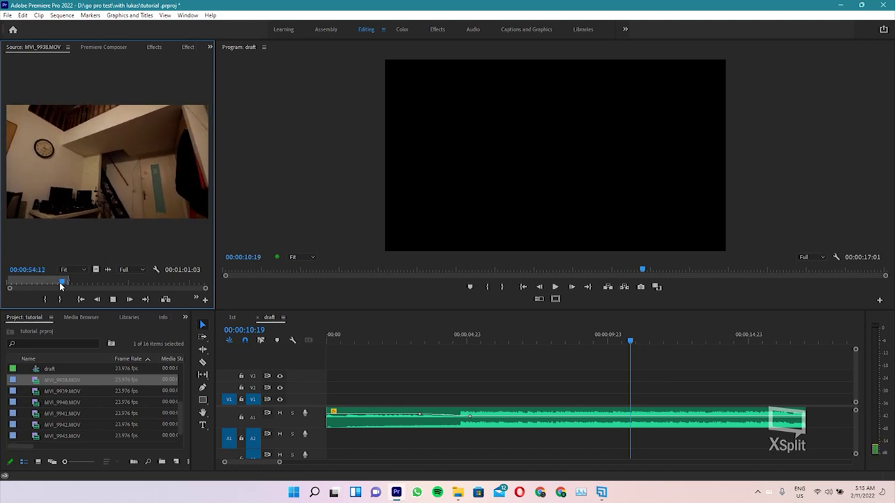
pyautogui.press('space')
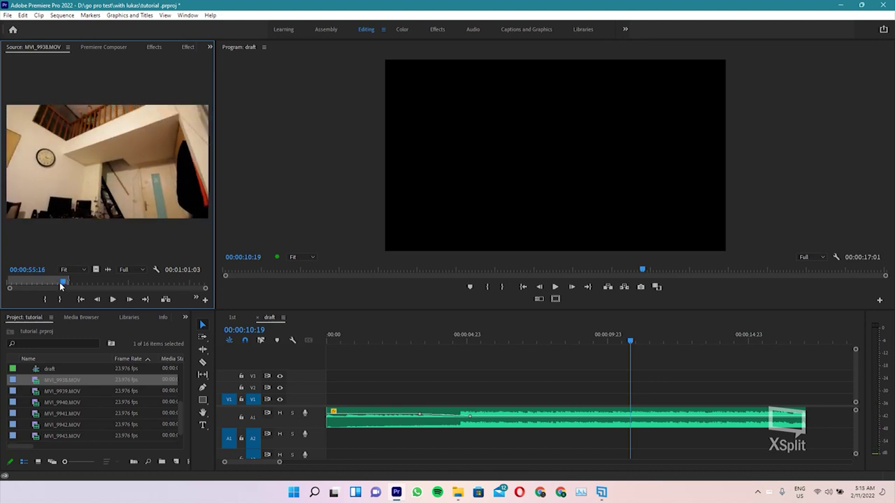
pyautogui.press('j')
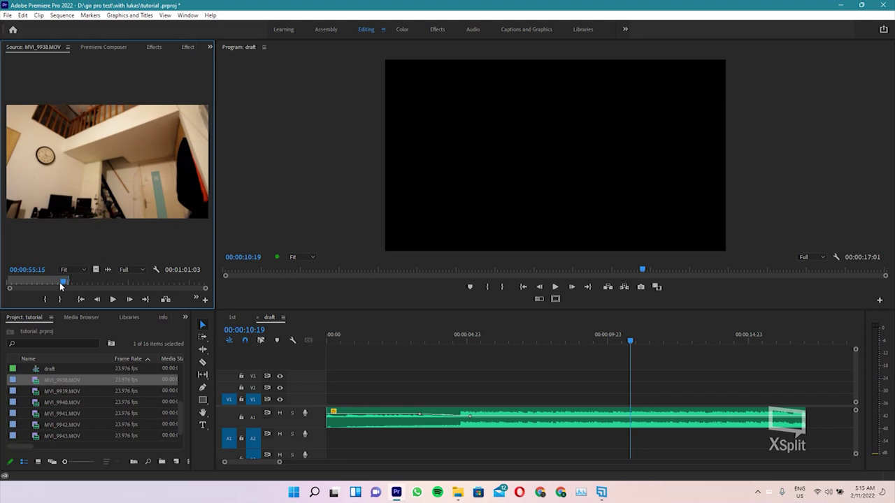
pyautogui.press('k')
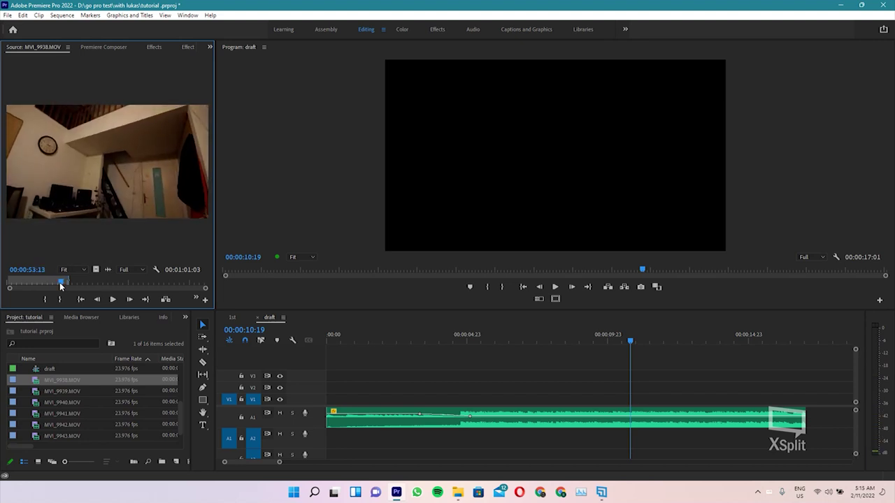
pyautogui.press('i')
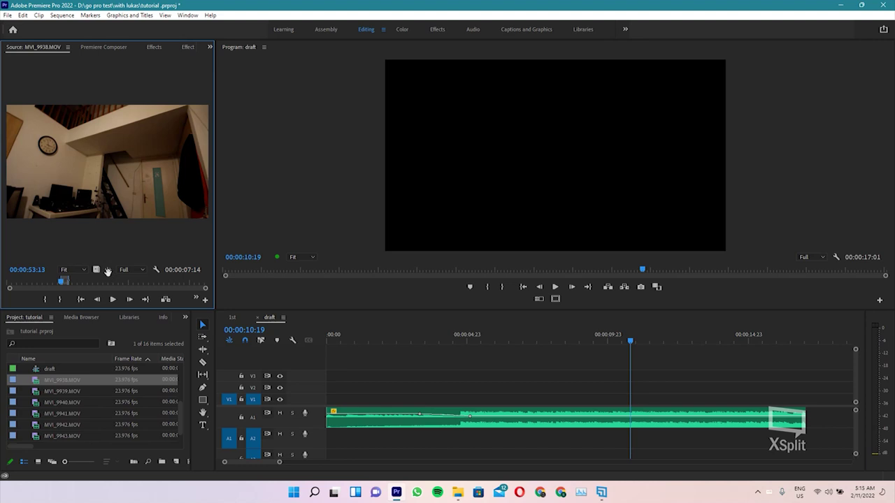
# After one cancelled try, drop the 00:00:07:14 MVI_9938 portion at the sequence start on V1 and A2
pyautogui.moveTo(128, 177); pyautogui.dragTo(330, 402)
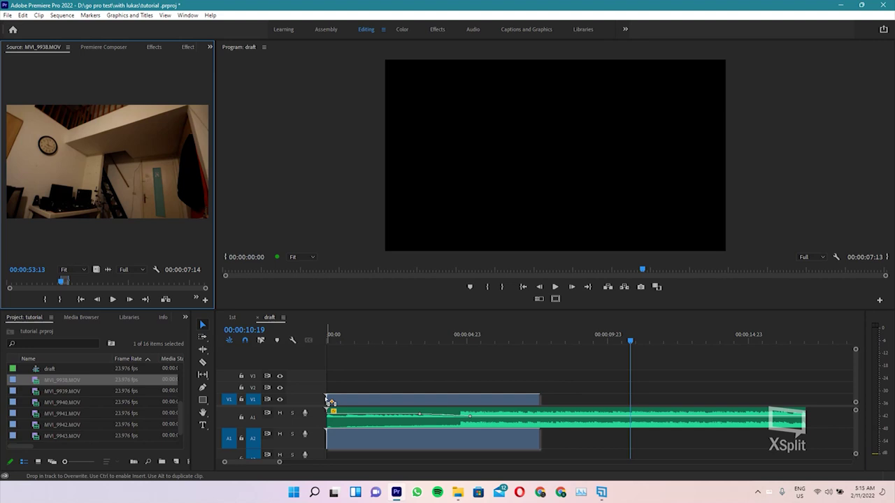
pyautogui.moveTo(329, 402); pyautogui.dragTo(142, 164)
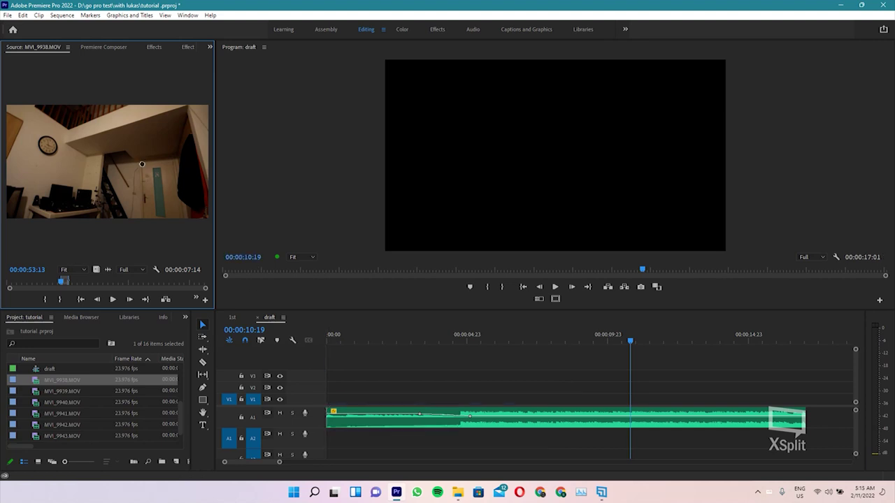
pyautogui.click(255, 420)
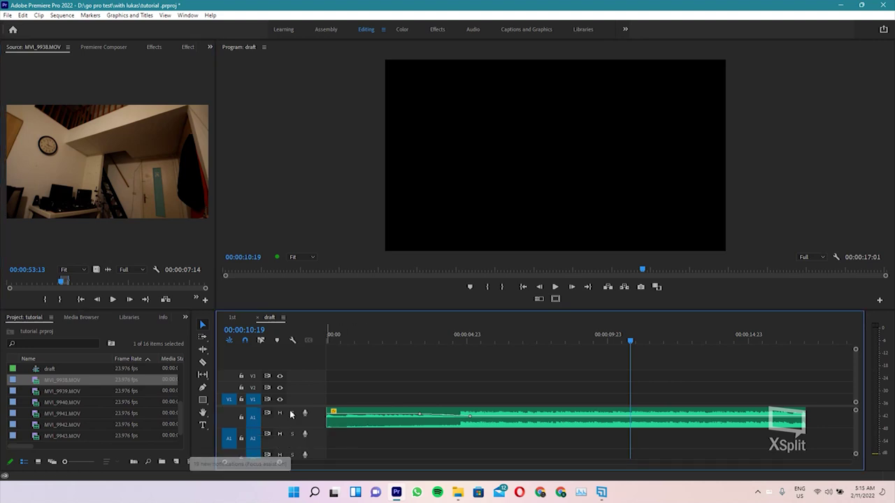
pyautogui.moveTo(102, 168); pyautogui.dragTo(330, 422)
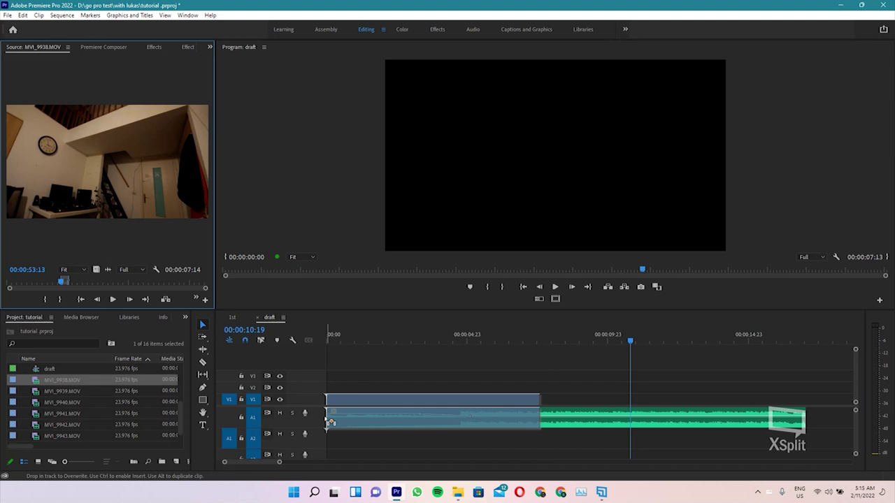
pyautogui.moveTo(330, 423); pyautogui.dragTo(328, 445)
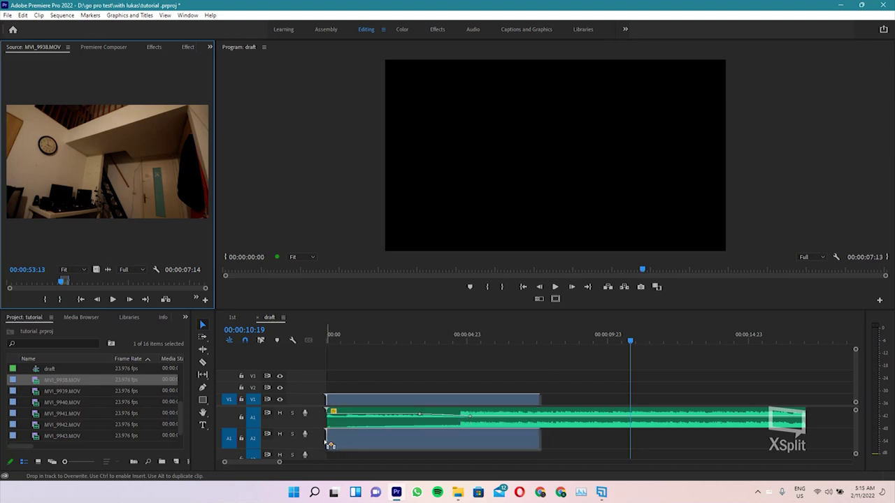
pyautogui.moveTo(329, 445); pyautogui.dragTo(329, 445)
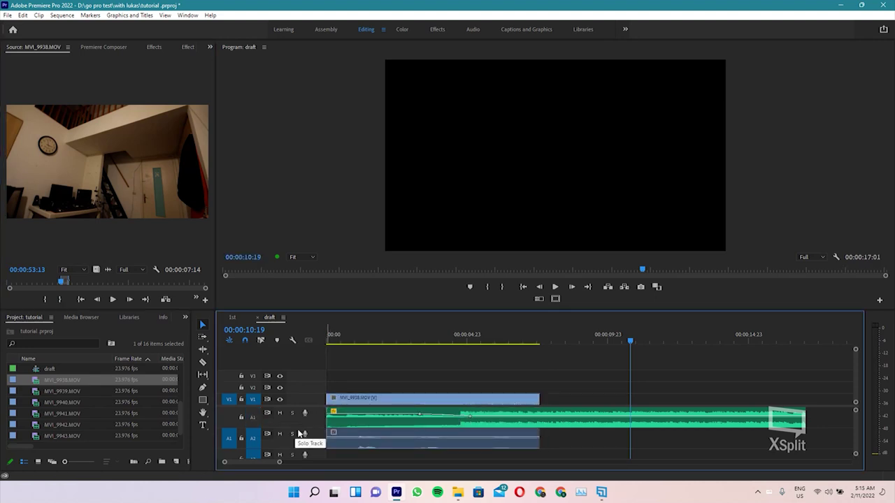
# Play the opening of the sequence to hear the clip audio under the music
pyautogui.click(341, 339)
pyautogui.press('space')
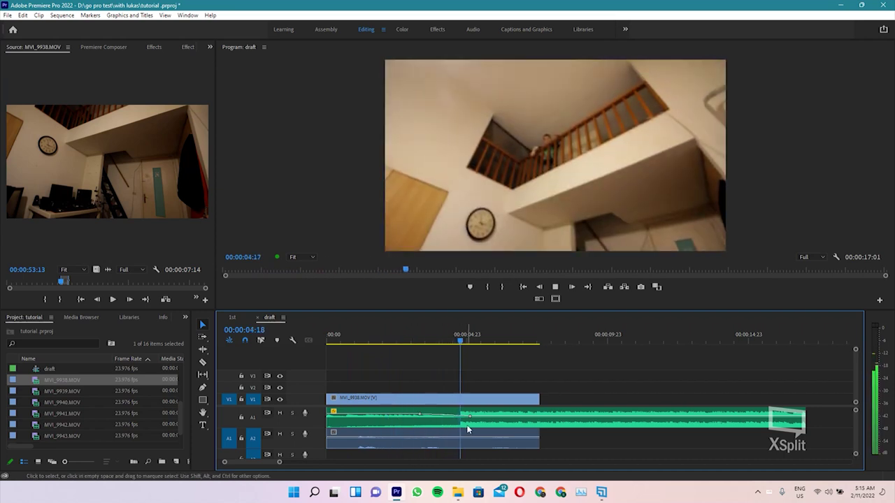
pyautogui.press('space')
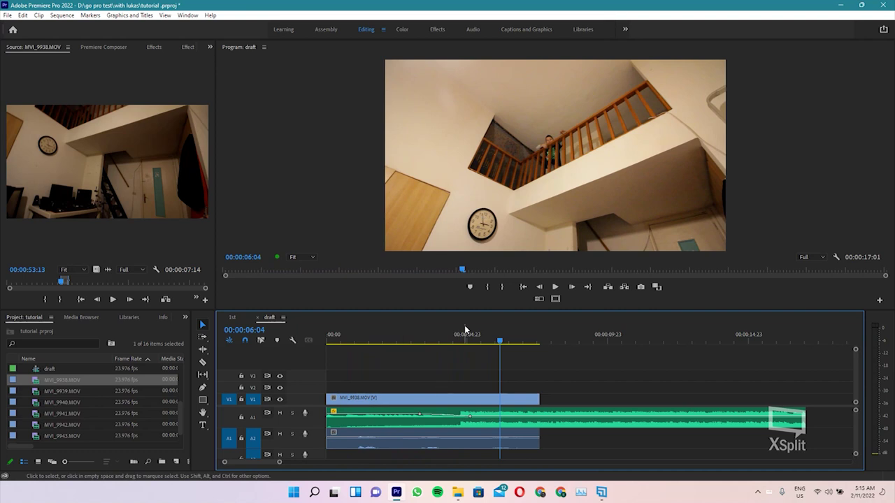
# Expand the audio tracks, raise the A2 clip's level with Audio Gain, and replay from the start
pyautogui.click(377, 441)
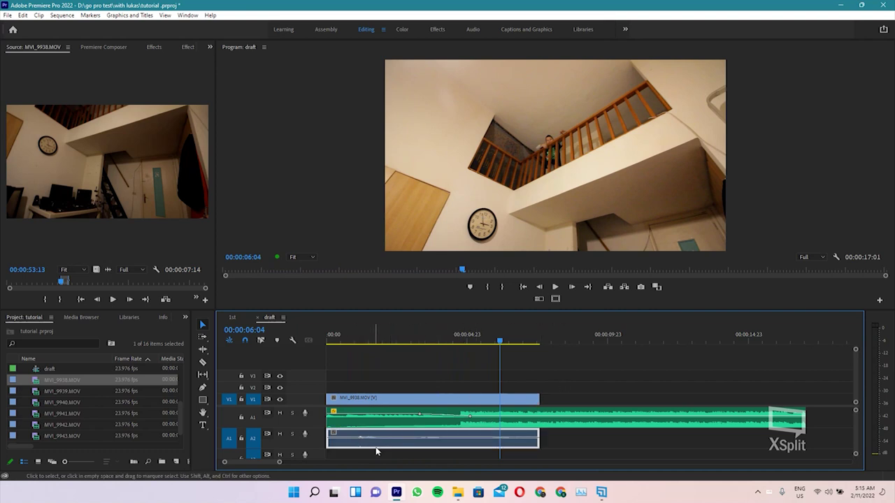
pyautogui.doubleClick(294, 443)
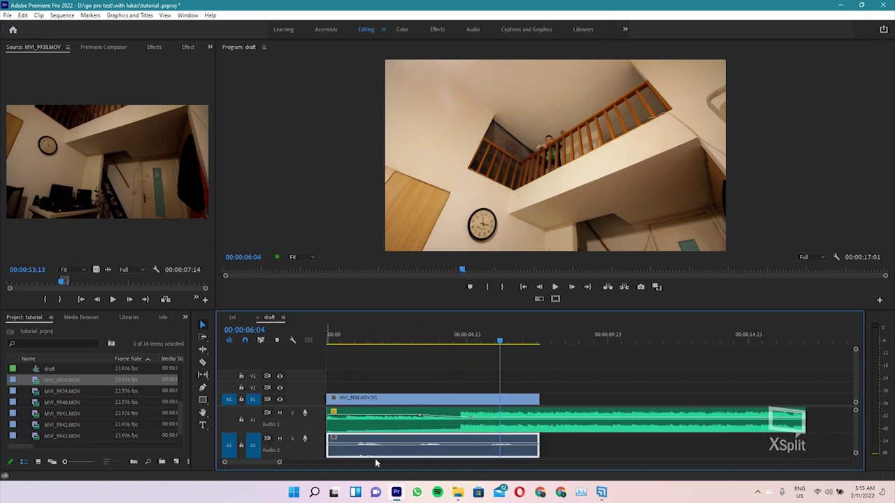
pyautogui.rightClick(422, 441)
pyautogui.click(461, 330)
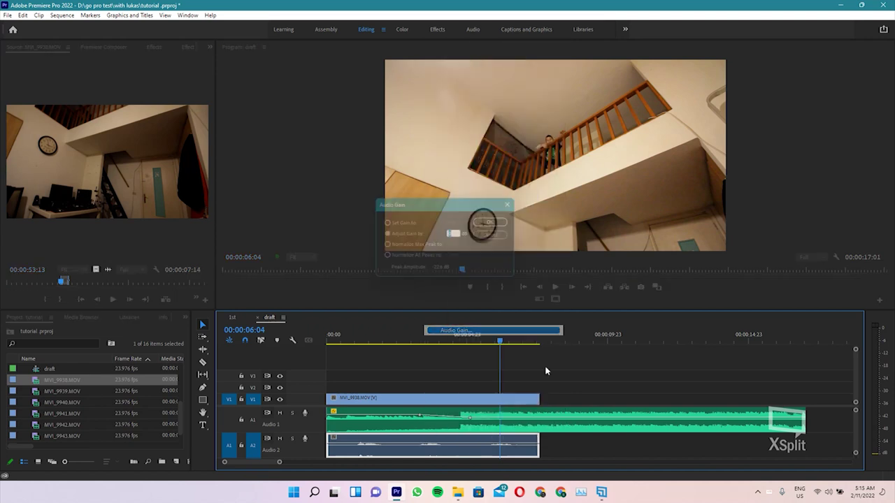
pyautogui.press('Return')
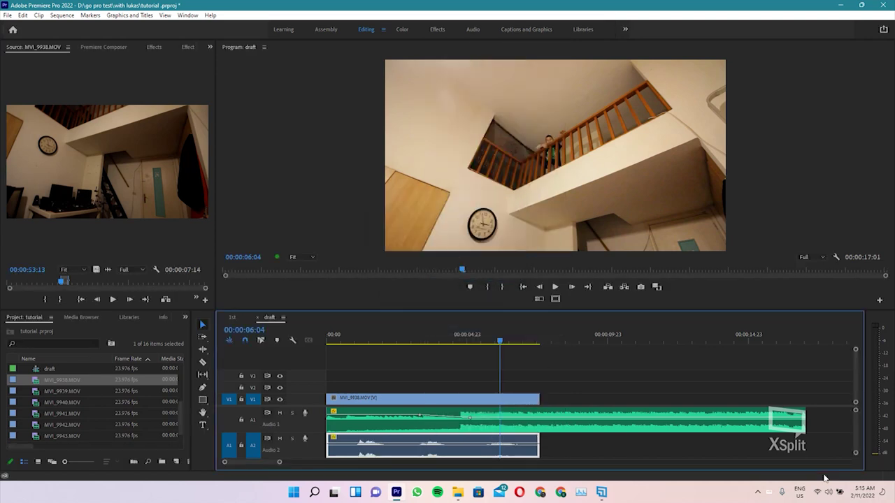
pyautogui.press('Home')
pyautogui.press('space')
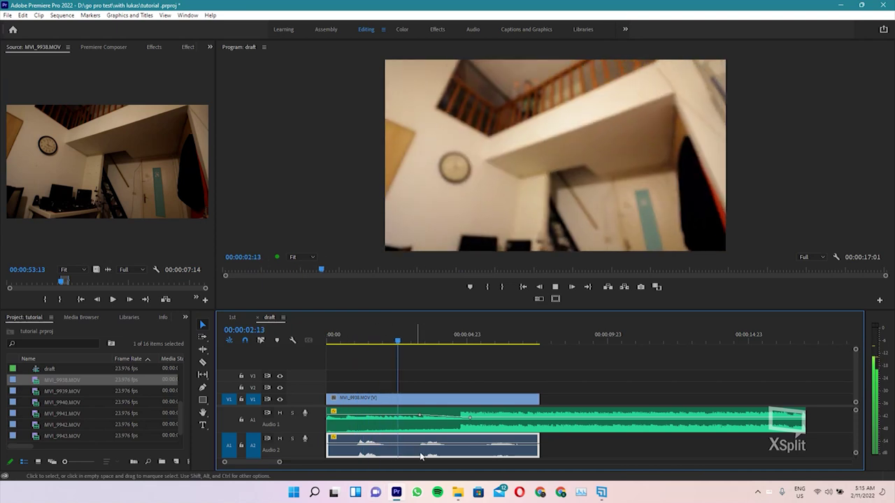
# Solo A2 and add a raised volume keyframe on its clip at 00:00:04:12
pyautogui.press('space')
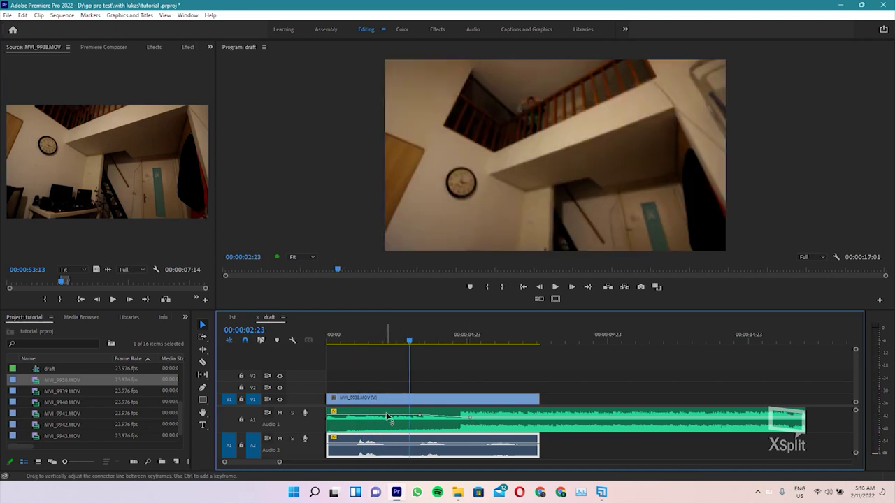
pyautogui.click(293, 439)
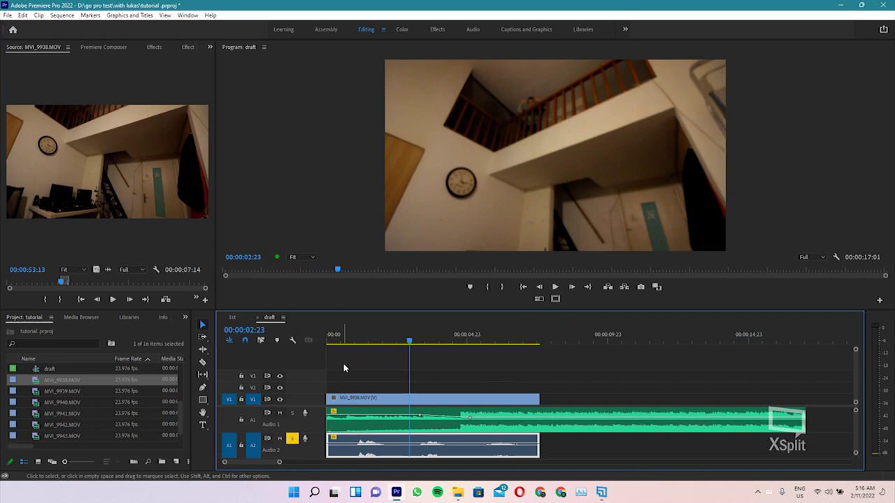
pyautogui.click(359, 340)
pyautogui.press('space')
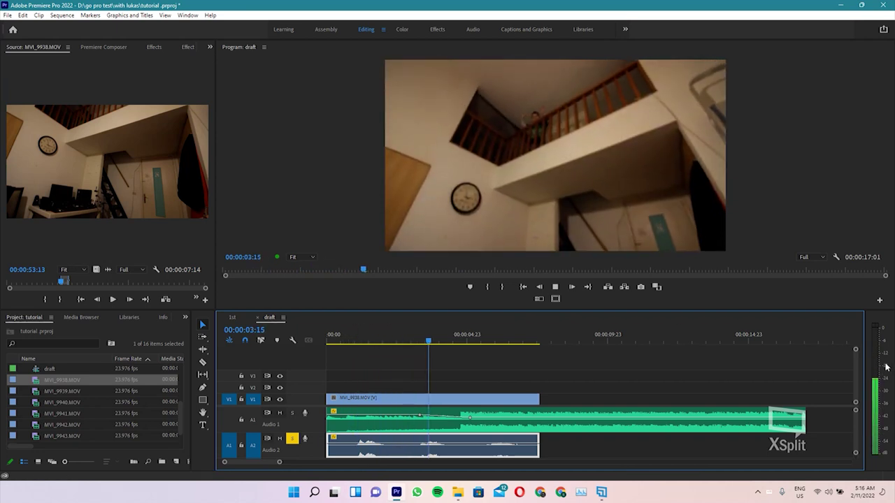
pyautogui.press('space')
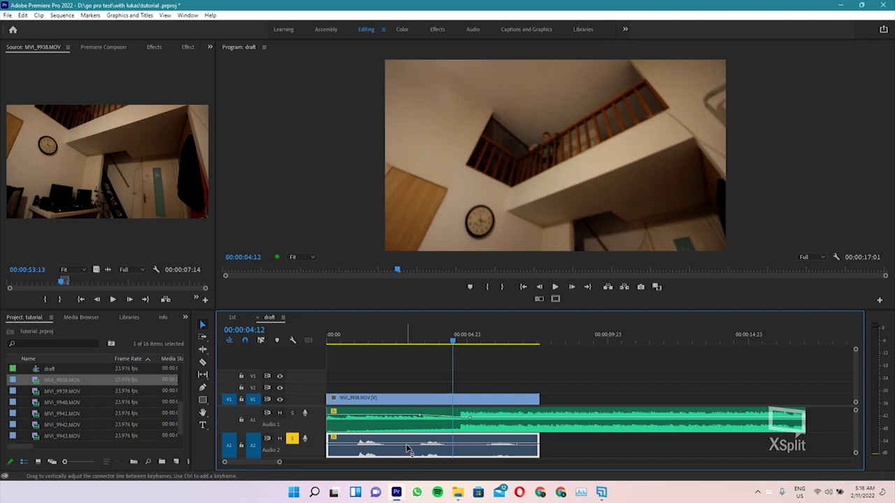
pyautogui.press('p')
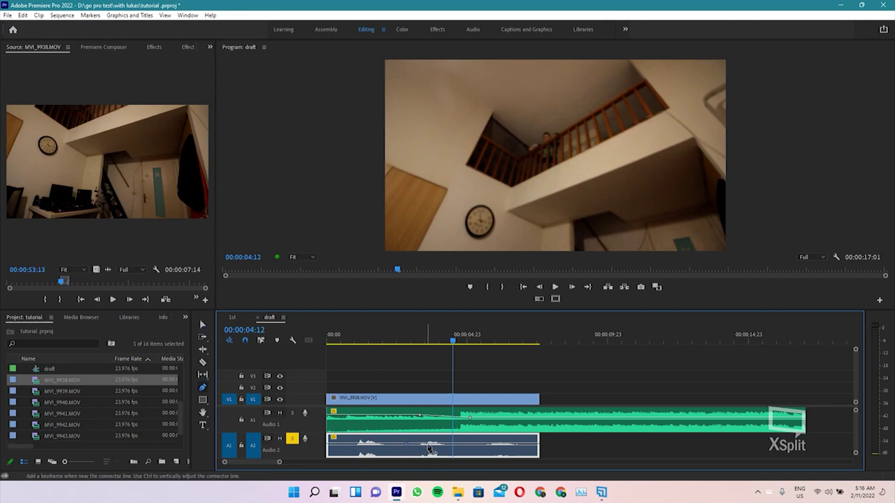
pyautogui.moveTo(421, 444); pyautogui.dragTo(422, 441)
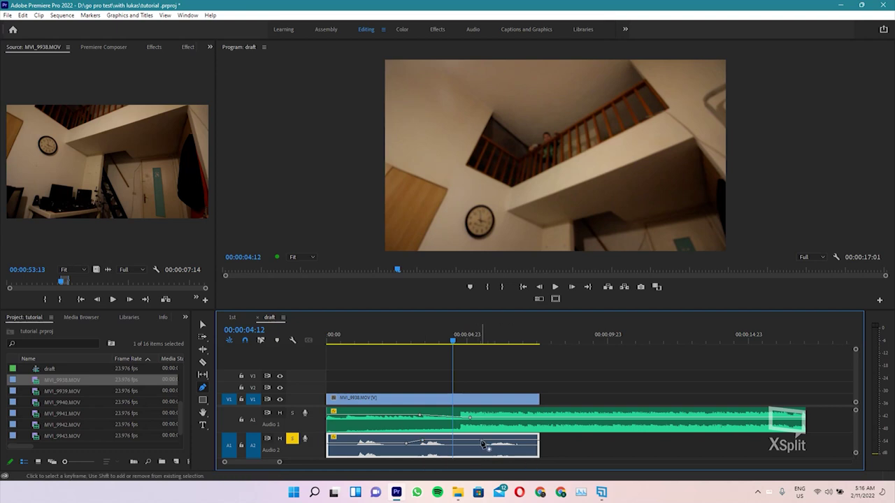
# Trim the A2 audio end back near 00:00:07:01 and add a fade-down volume keyframe
pyautogui.press('space')
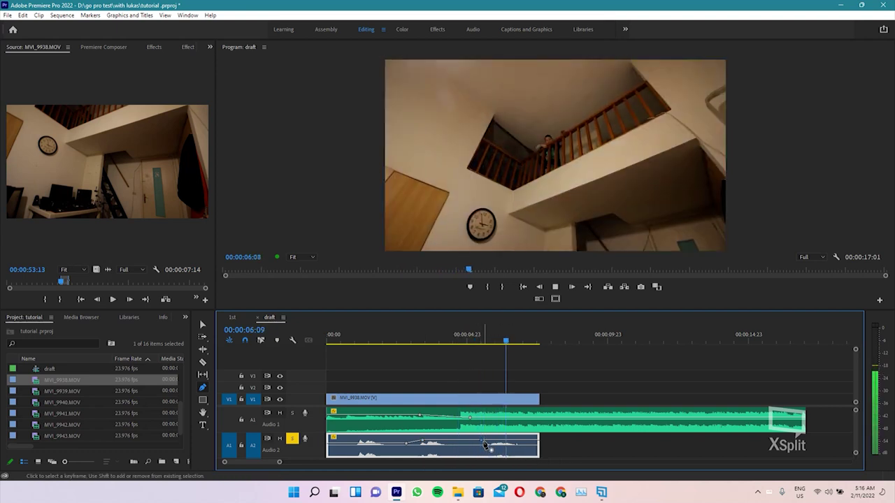
pyautogui.press('space')
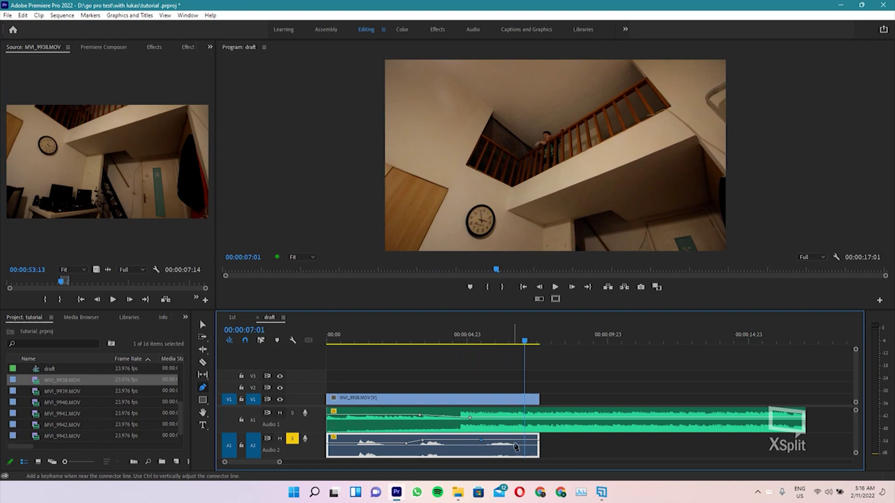
pyautogui.press('v')
pyautogui.moveTo(539, 450); pyautogui.dragTo(487, 456)
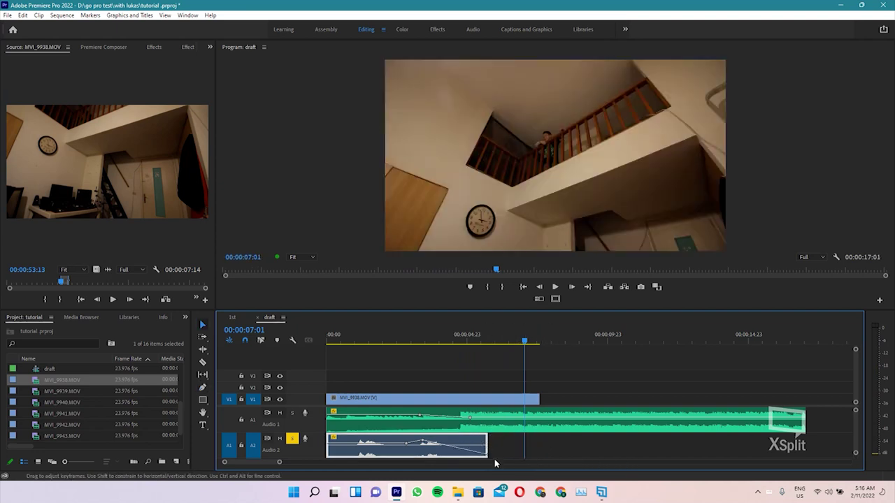
pyautogui.press('p')
pyautogui.click(454, 445)
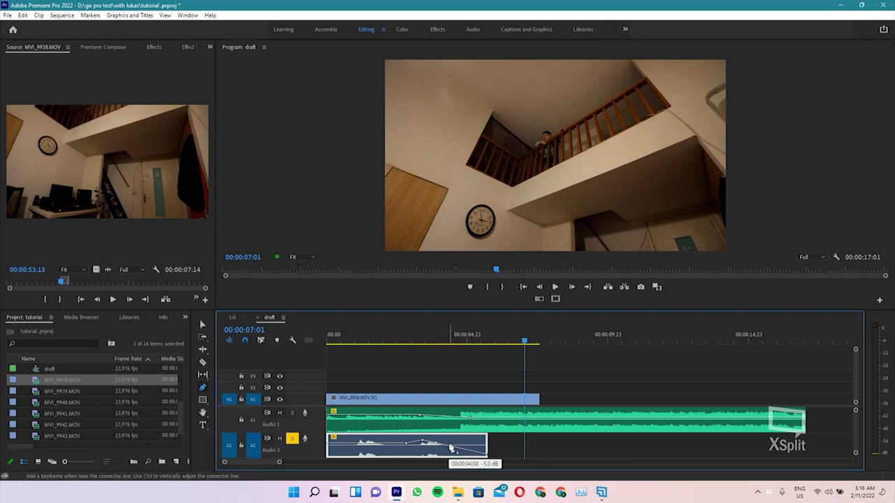
pyautogui.moveTo(454, 446); pyautogui.dragTo(453, 443)
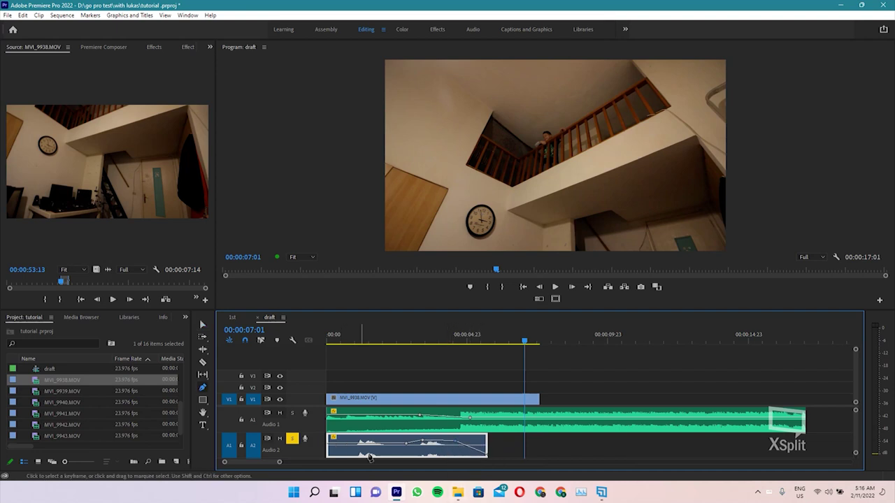
# Add a keyframe lowering the A1 music slightly, unsolo A2, and replay the sequence
pyautogui.click(350, 418)
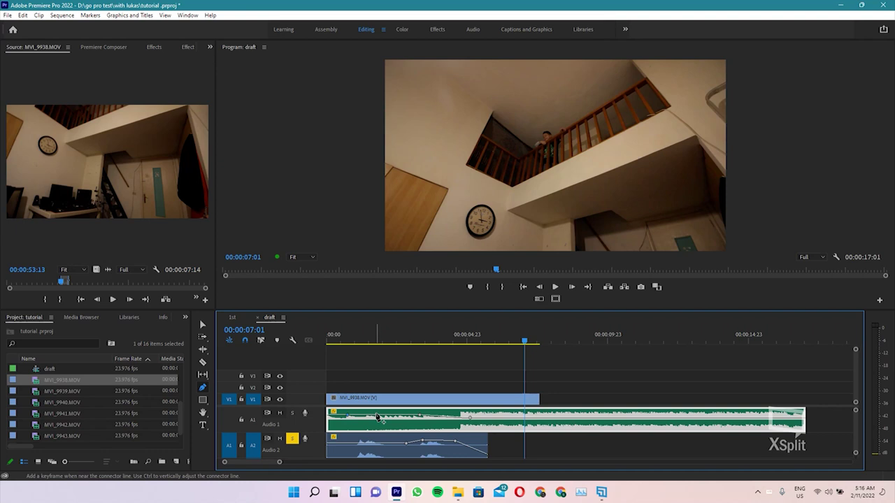
pyautogui.moveTo(363, 418); pyautogui.dragTo(364, 420)
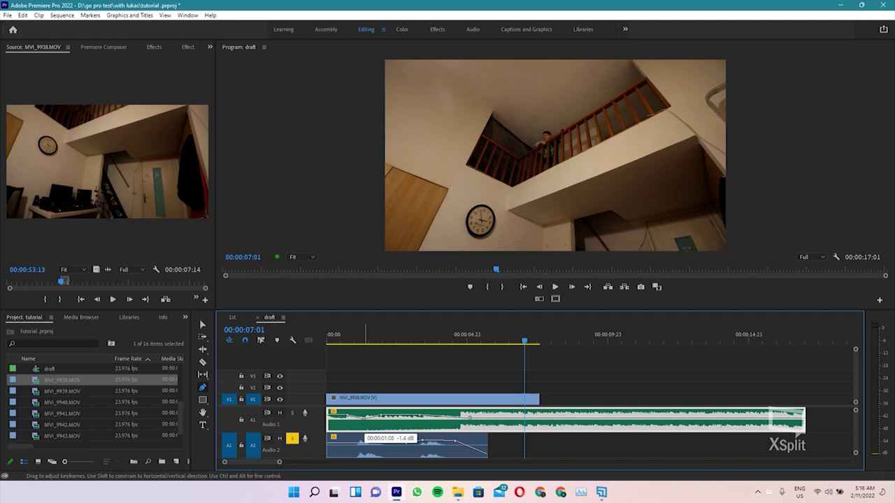
pyautogui.press('space')
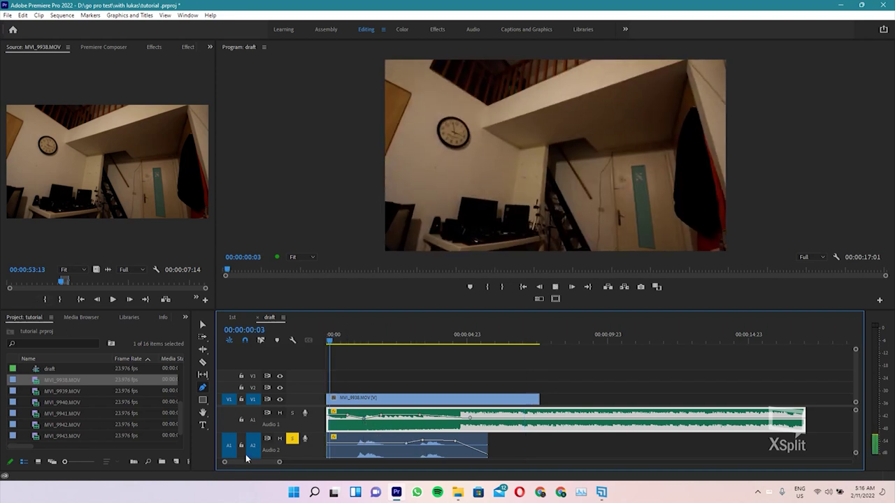
pyautogui.click(293, 439)
pyautogui.press('space')
pyautogui.press('space')
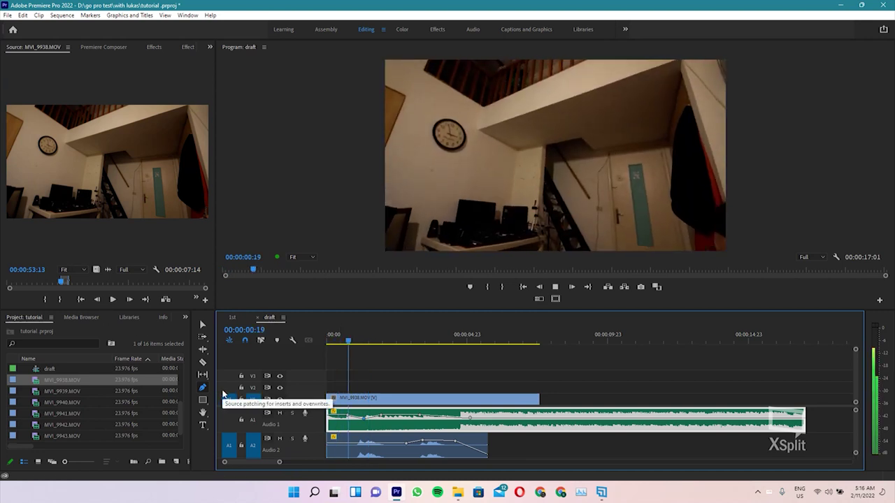
pyautogui.press('space')
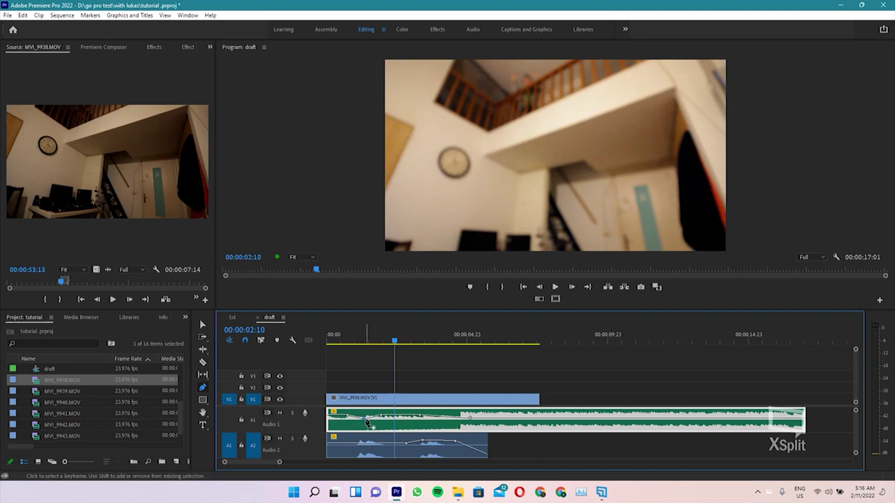
# Lower an early volume keyframe to about -11.3 dB, raise the opening one, and replay to judge the mix
pyautogui.moveTo(366, 421); pyautogui.dragTo(361, 423)
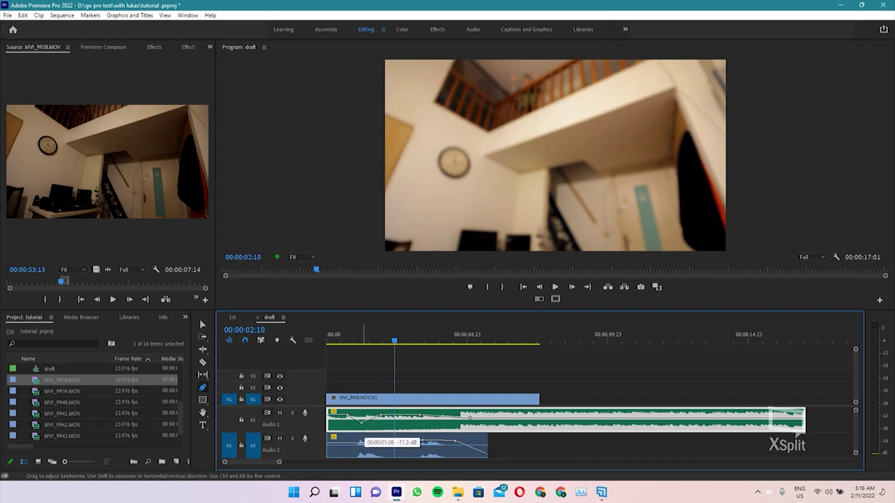
pyautogui.moveTo(361, 423); pyautogui.dragTo(358, 423)
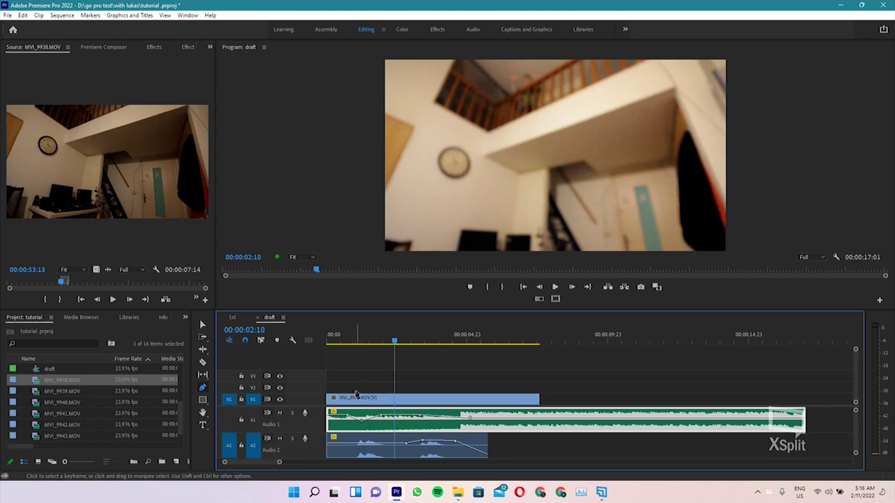
pyautogui.moveTo(350, 418); pyautogui.dragTo(339, 412)
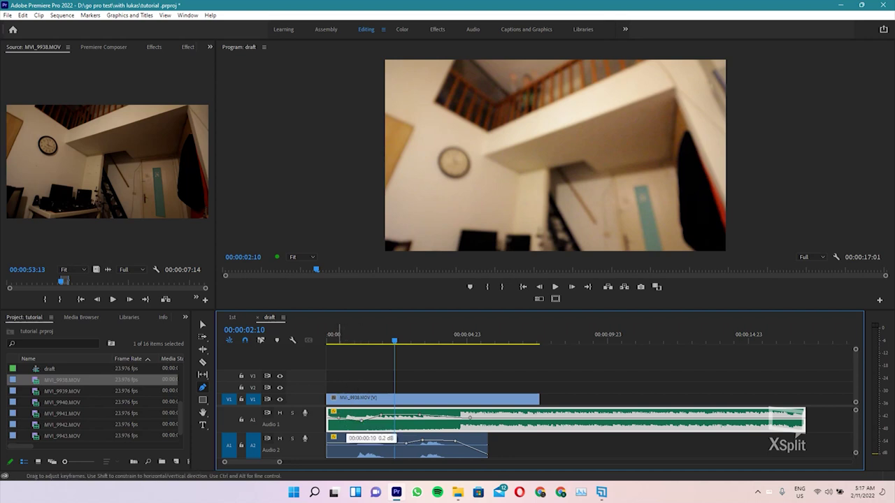
pyautogui.moveTo(340, 442); pyautogui.dragTo(340, 442)
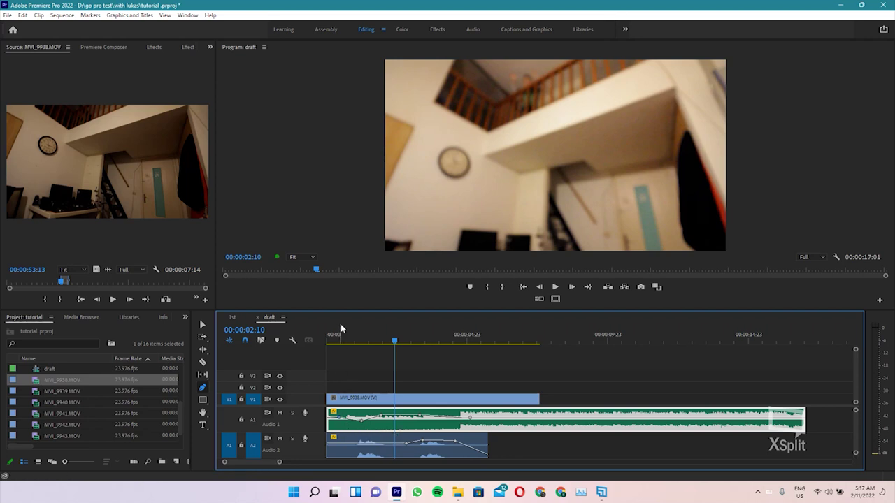
pyautogui.press('Home')
pyautogui.press('space')
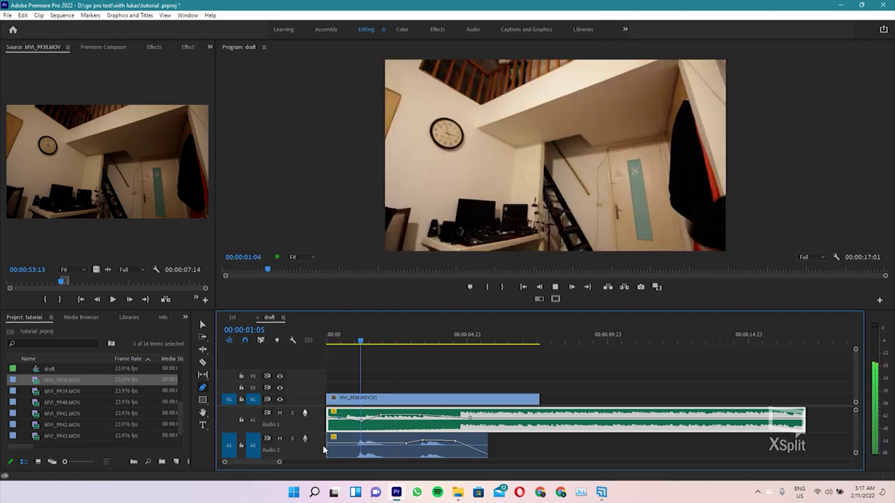
pyautogui.press('space')
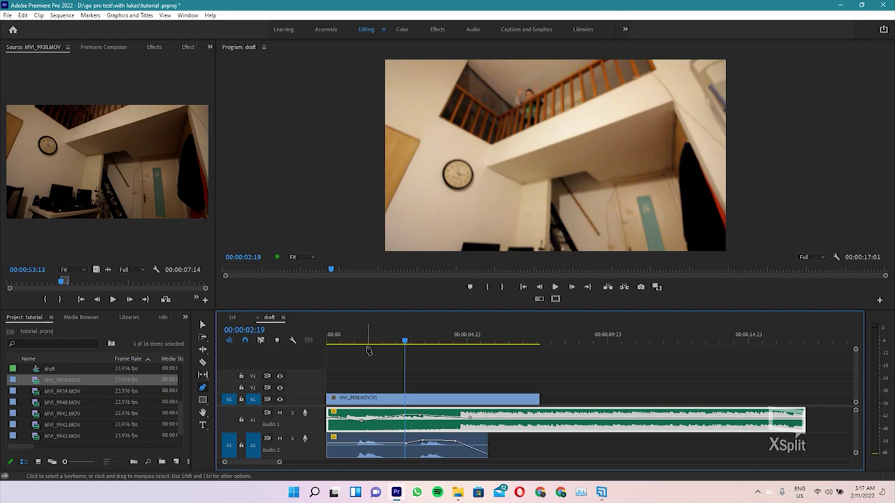
pyautogui.press('Home')
pyautogui.press('space')
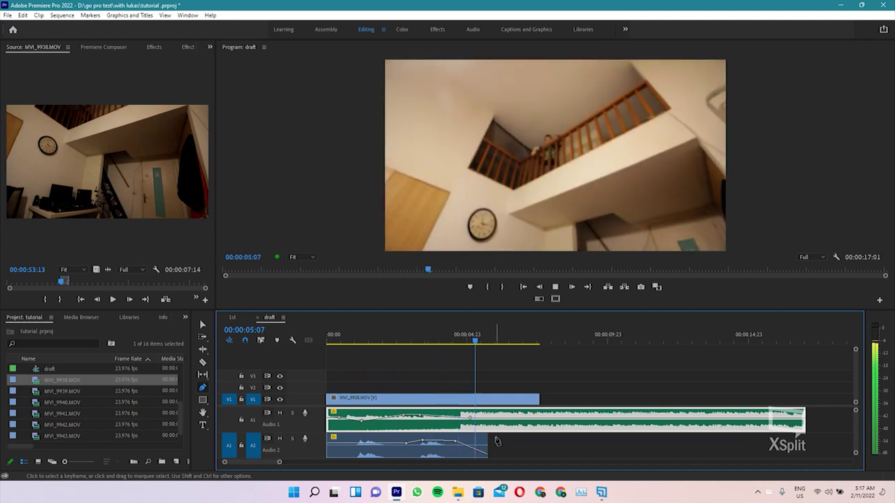
pyautogui.press('space')
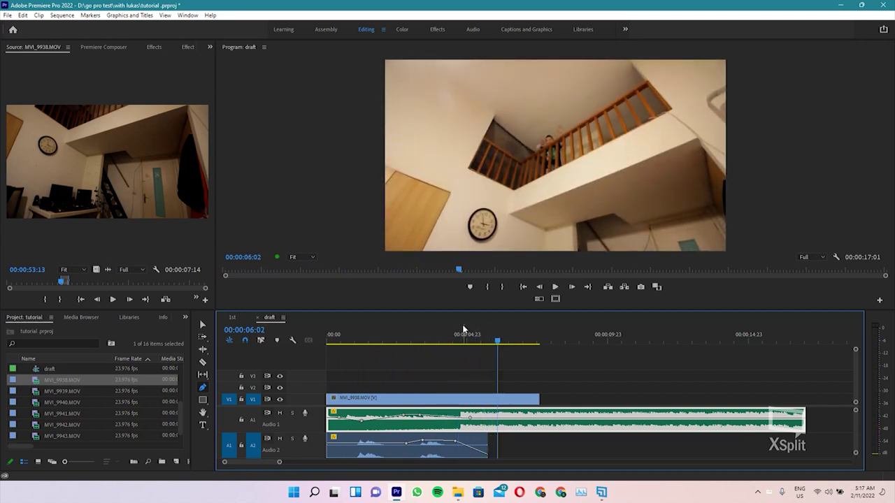
# Review playback around four seconds and park the playhead at 00:00:04:13
pyautogui.moveTo(496, 339)
pyautogui.mouseDown()
pyautogui.moveTo(537, 340)
pyautogui.moveTo(464, 336)
pyautogui.mouseUp()
pyautogui.press('space')
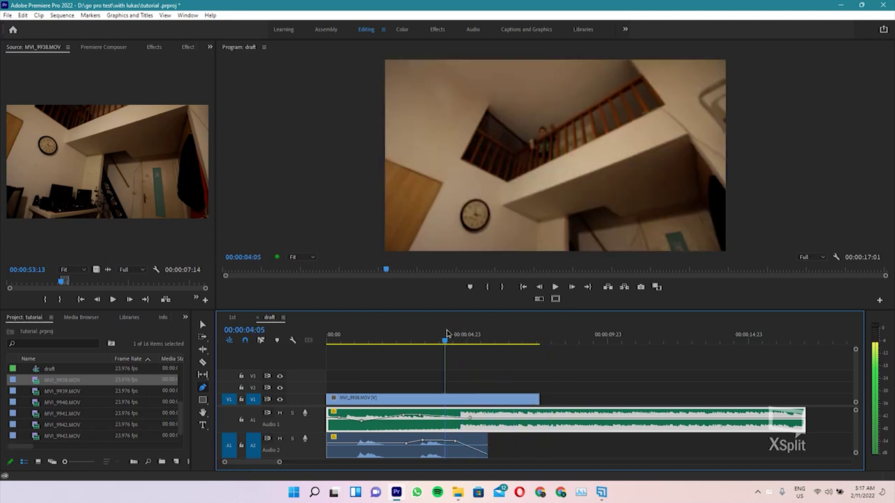
pyautogui.press('space')
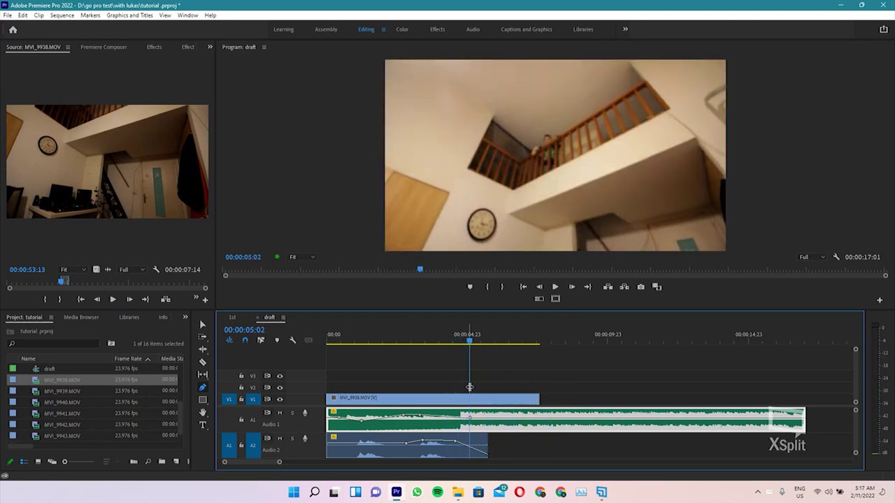
pyautogui.moveTo(467, 339); pyautogui.dragTo(460, 340)
pyautogui.press('space')
pyautogui.press('space')
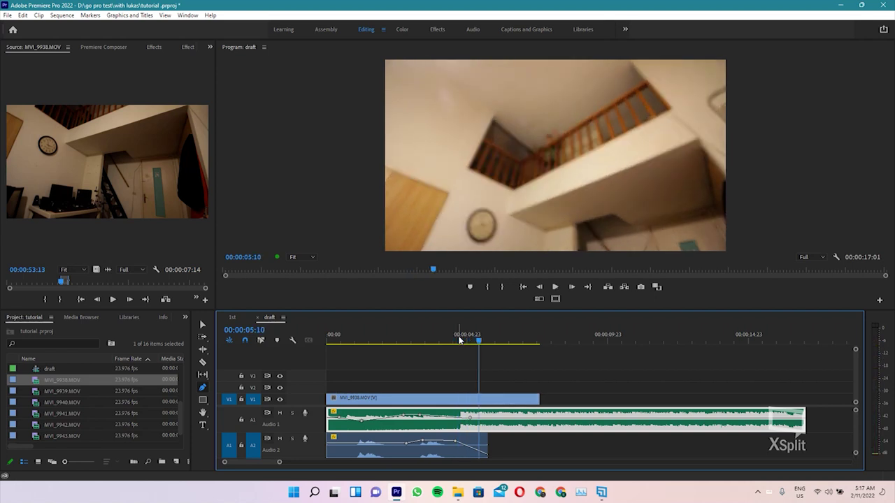
pyautogui.press('v')
pyautogui.moveTo(462, 337); pyautogui.dragTo(455, 336)
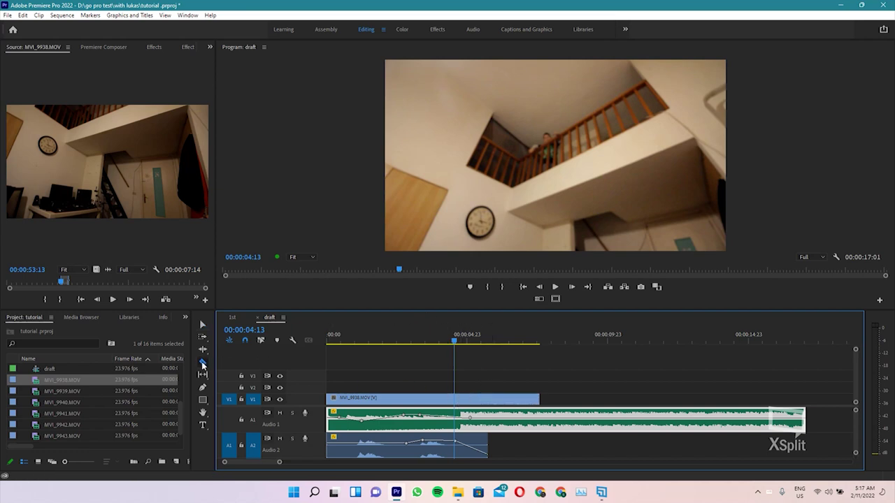
# Razor the MVI_9938 clip at the playhead and delete its video and audio after the cut
pyautogui.click(203, 364)
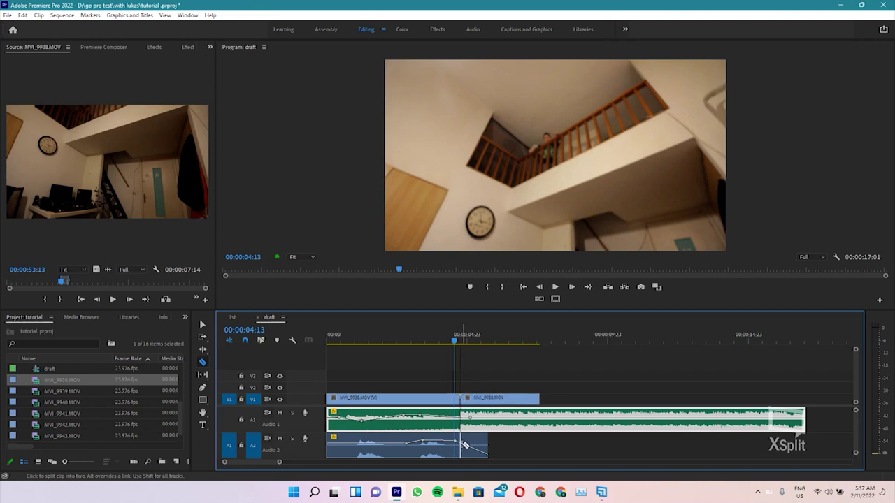
pyautogui.press('v')
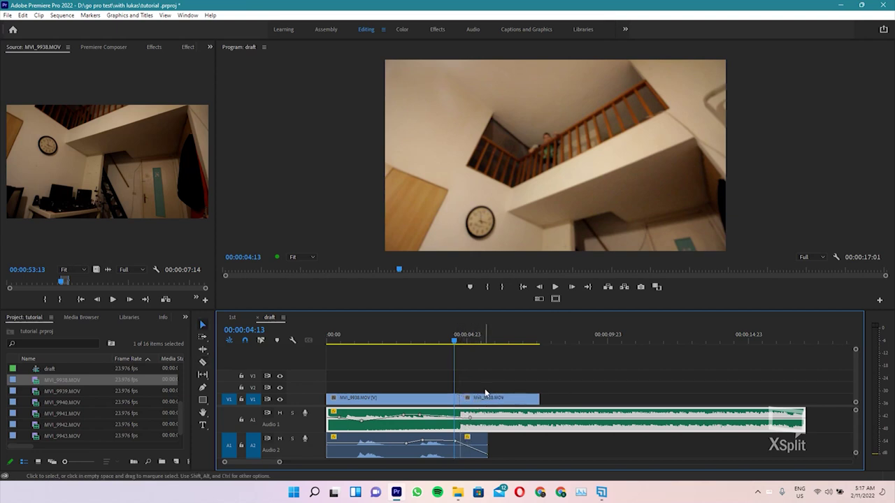
pyautogui.click(486, 399)
pyautogui.press('Delete')
pyautogui.click(476, 446)
pyautogui.press('Delete')
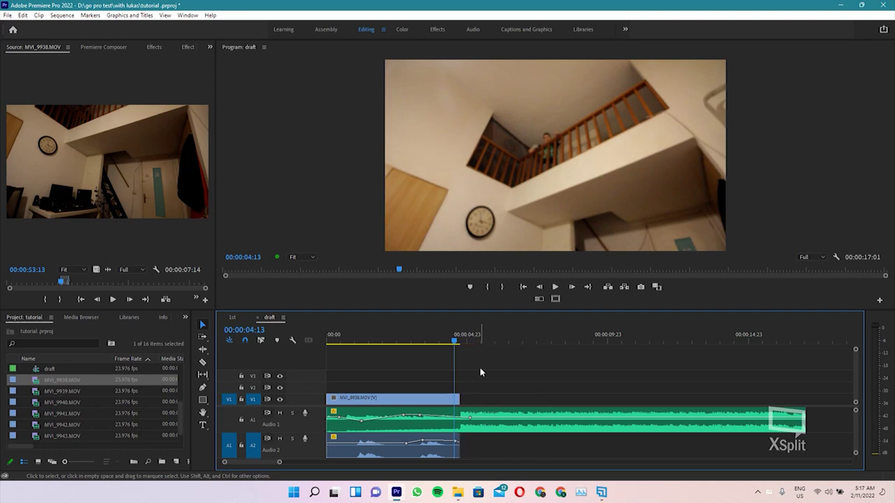
# Play the trimmed sequence from the start to check it
pyautogui.press('space')
pyautogui.press('Home')
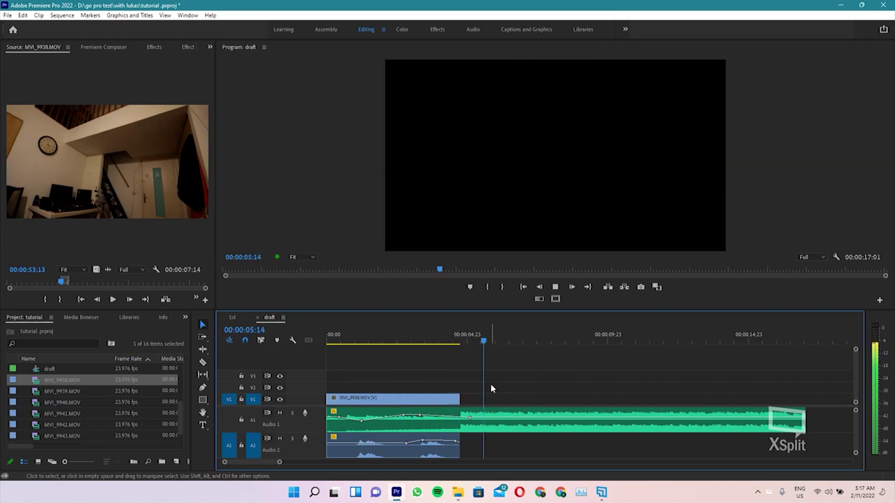
pyautogui.press('space')
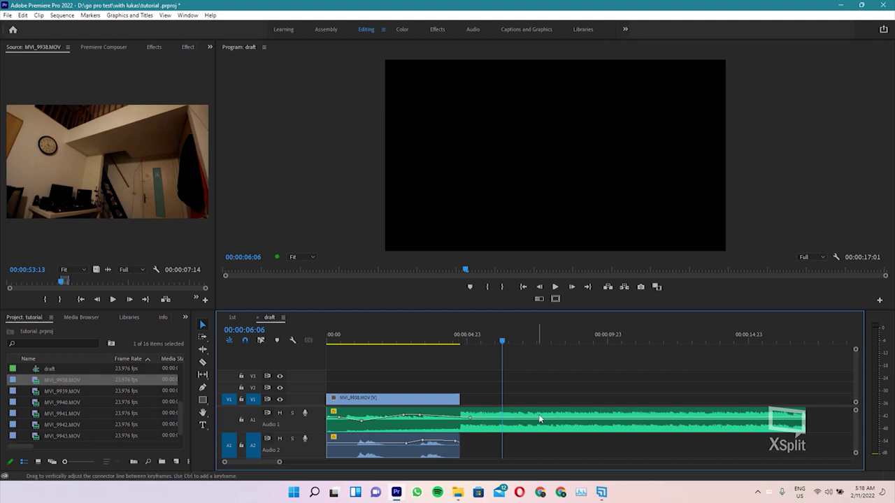
# Preview GH020052.MP4 and GOPR0266.MP4 from folder 3 (skimming to ~47 s), then show the 1st sequence
pyautogui.scroll(2, 57, 393)
pyautogui.scroll(2, 56, 393)
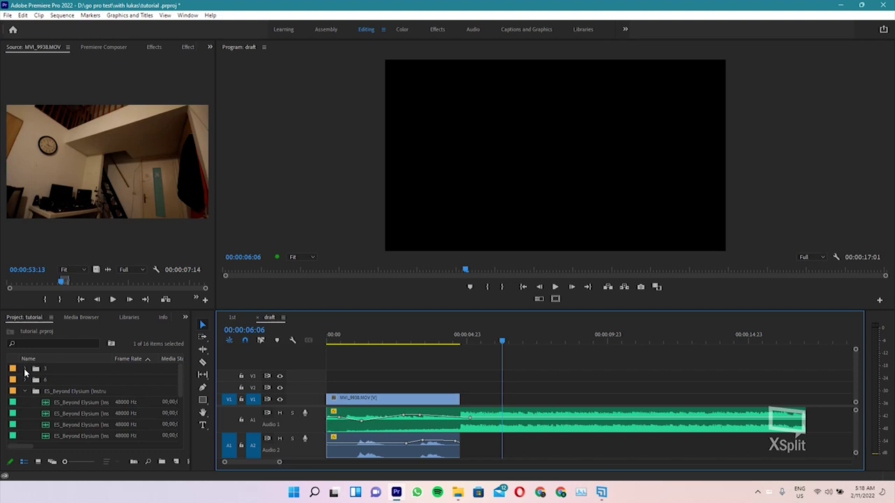
pyautogui.click(25, 369)
pyautogui.doubleClick(68, 381)
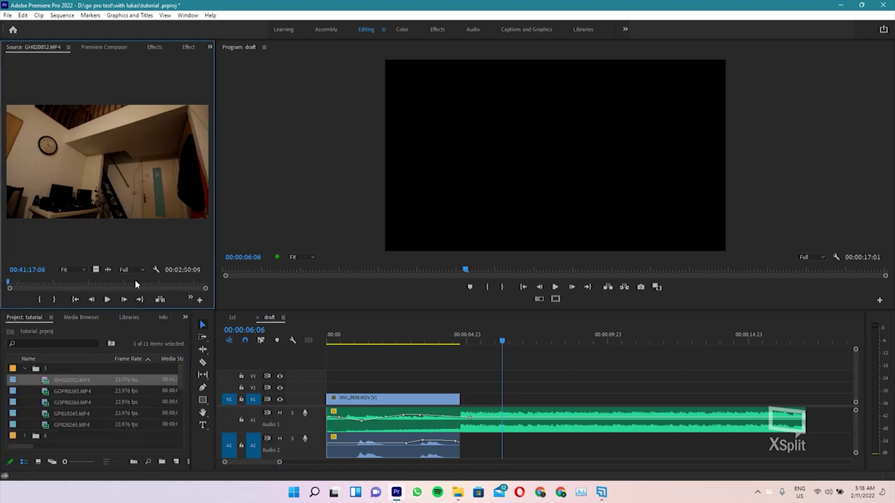
pyautogui.doubleClick(58, 402)
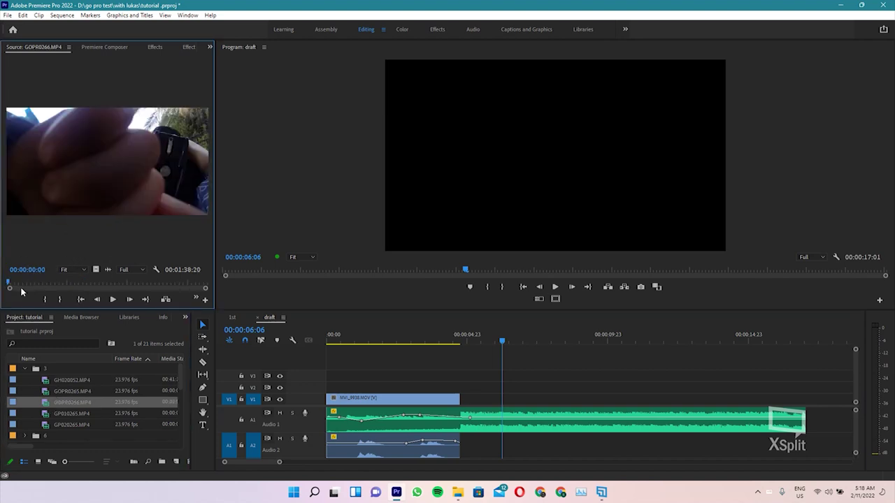
pyautogui.moveTo(28, 286); pyautogui.dragTo(102, 283)
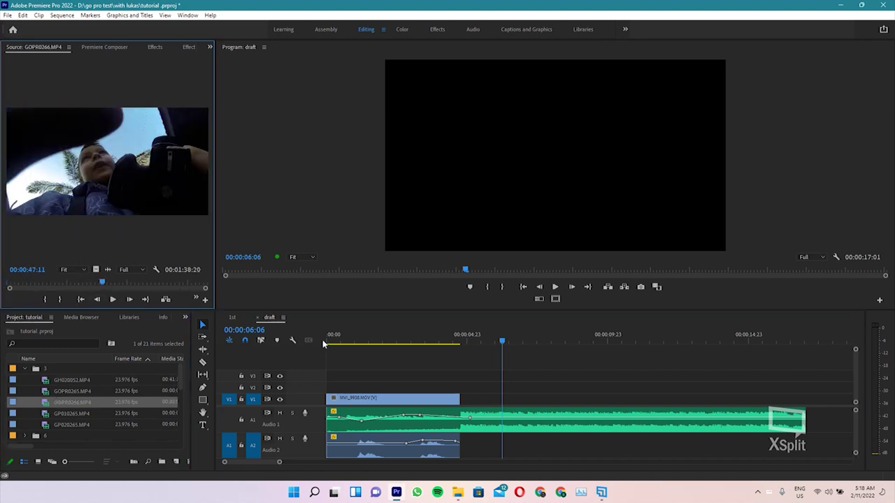
pyautogui.click(232, 319)
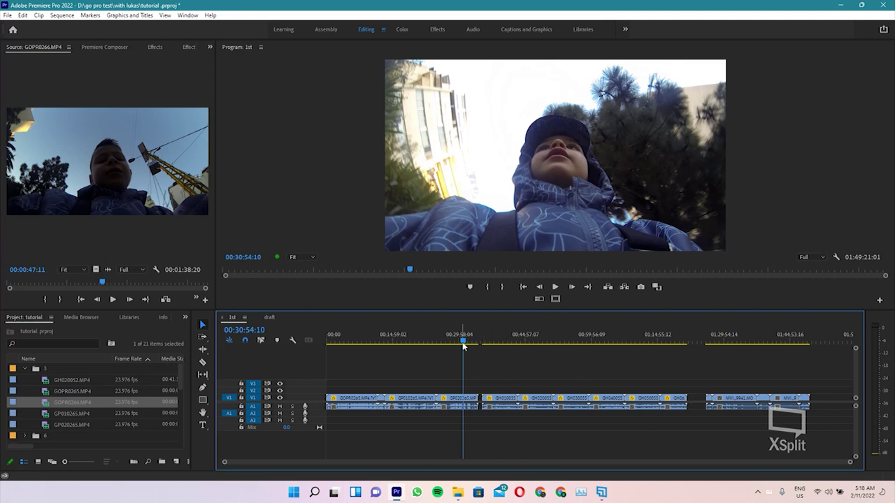
pyautogui.moveTo(444, 340); pyautogui.dragTo(347, 340)
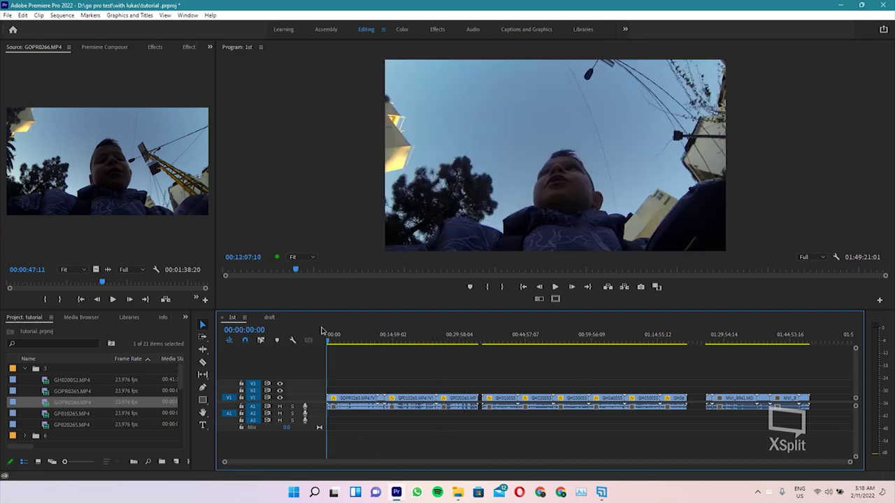
pyautogui.moveTo(347, 340); pyautogui.dragTo(352, 340)
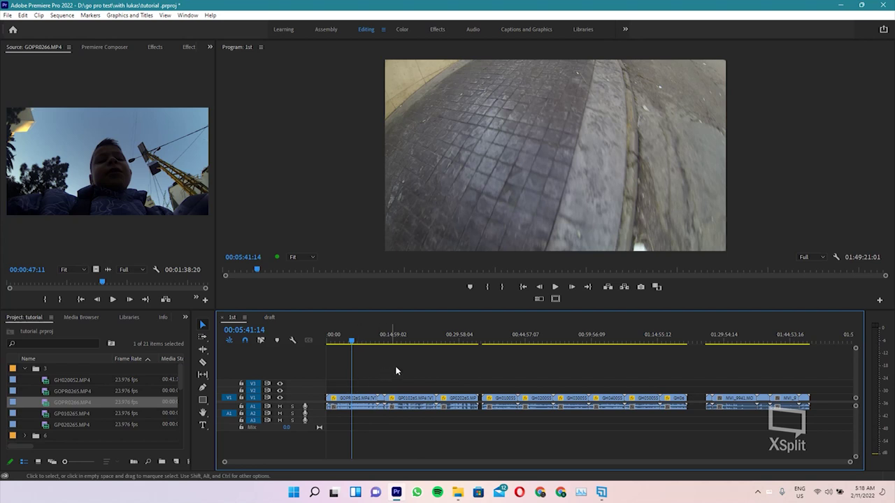
pyautogui.press('=')
pyautogui.click(384, 340)
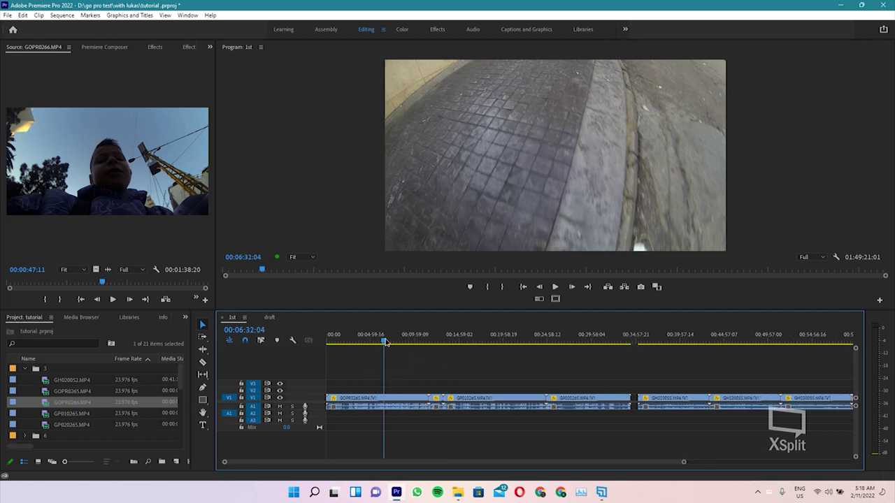
pyautogui.moveTo(393, 343); pyautogui.dragTo(342, 337)
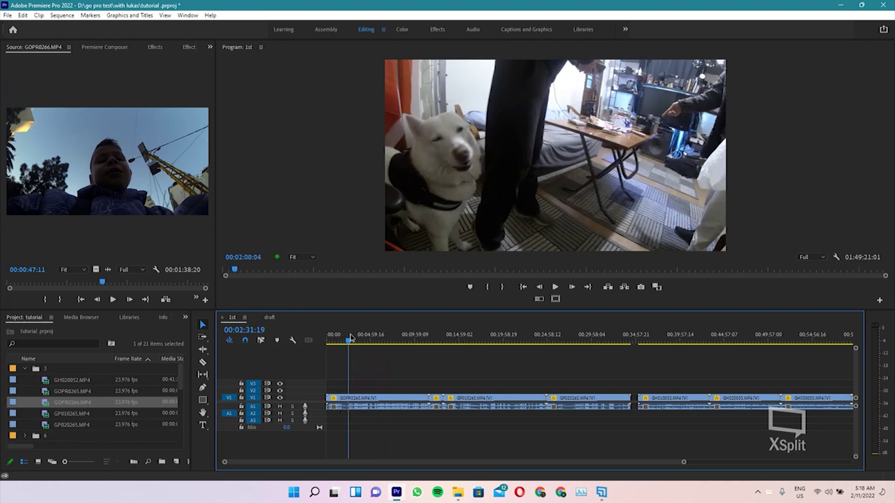
pyautogui.press('space')
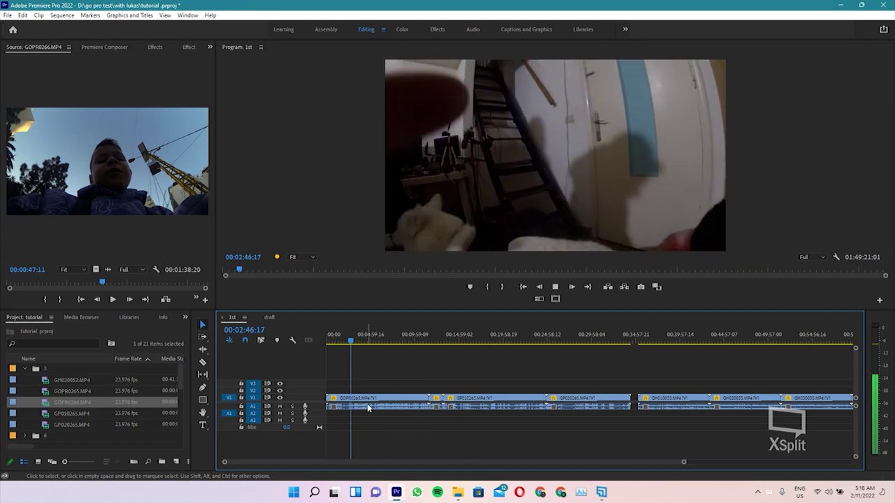
pyautogui.press('space')
pyautogui.click(344, 340)
pyautogui.press('space')
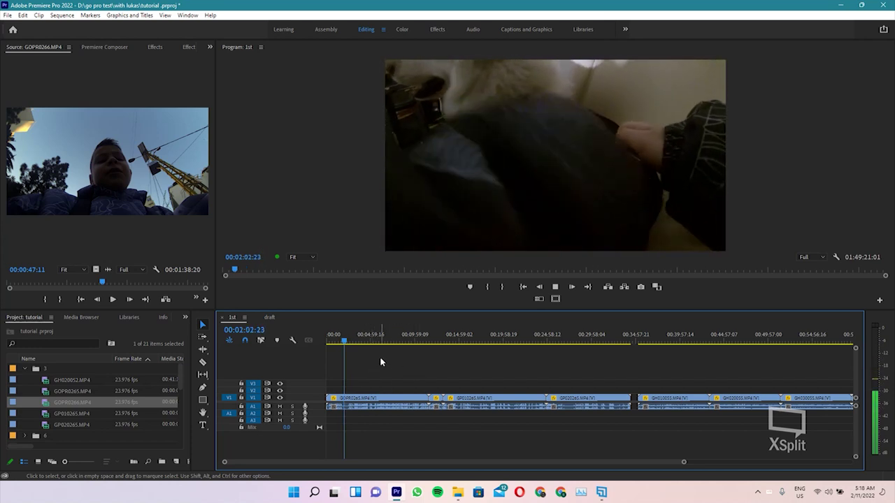
pyautogui.click(555, 287)
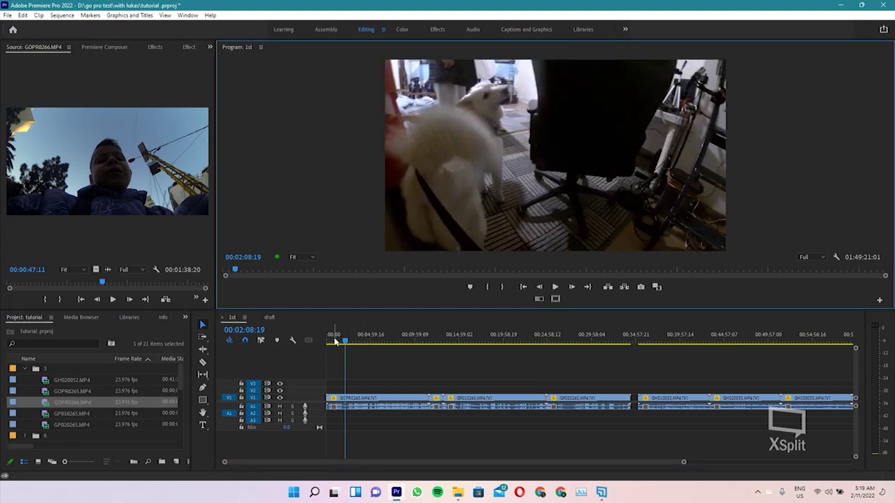
pyautogui.moveTo(336, 341); pyautogui.dragTo(347, 342)
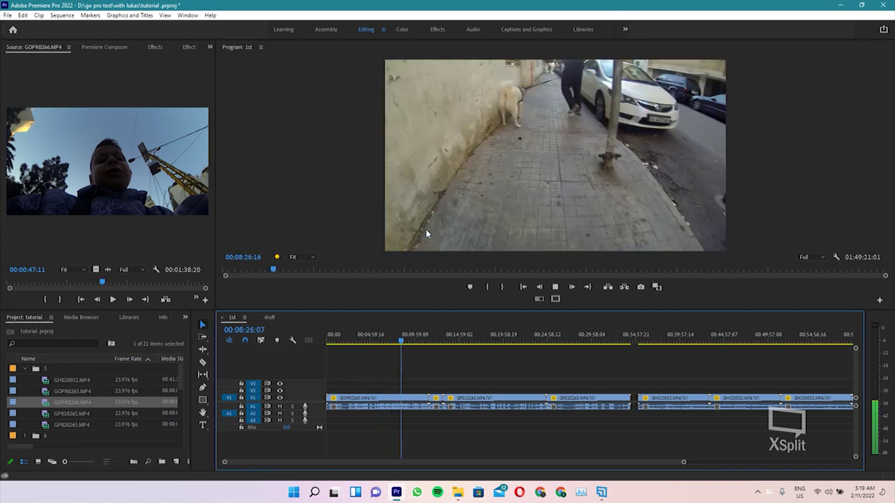
pyautogui.press('space')
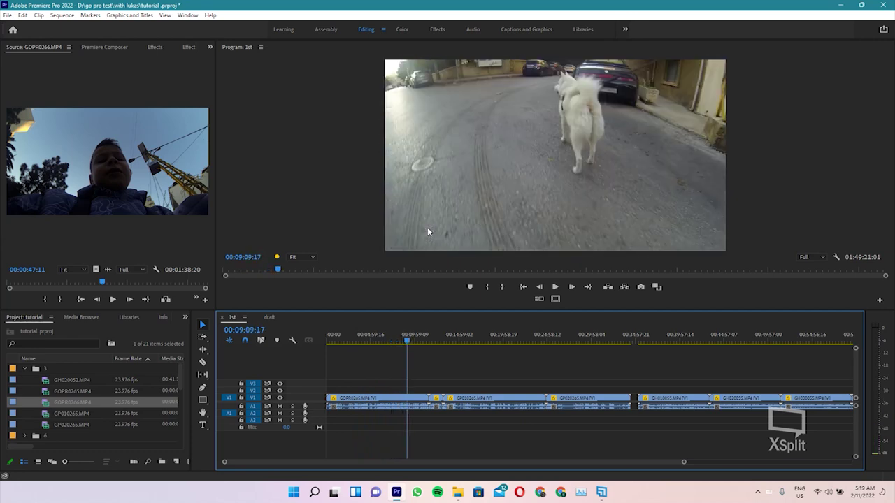
pyautogui.moveTo(402, 343)
pyautogui.mouseDown()
pyautogui.moveTo(364, 336)
pyautogui.moveTo(374, 336)
pyautogui.mouseUp()
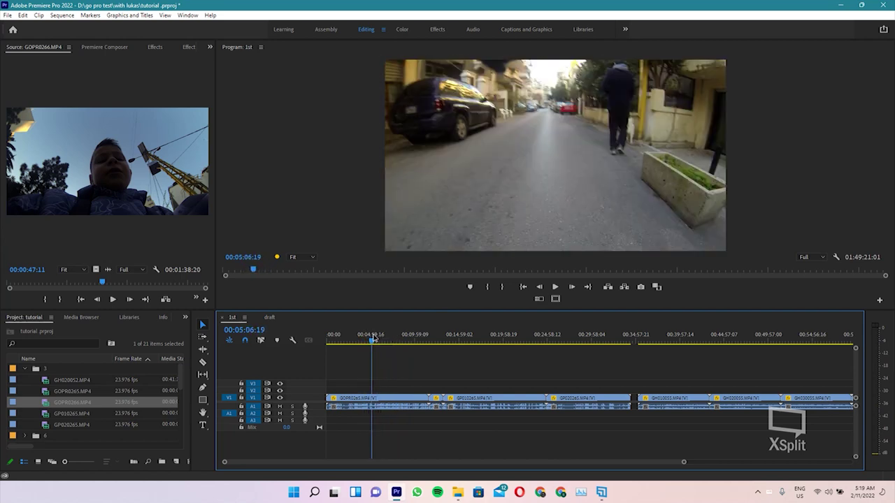
pyautogui.moveTo(374, 337); pyautogui.dragTo(367, 336)
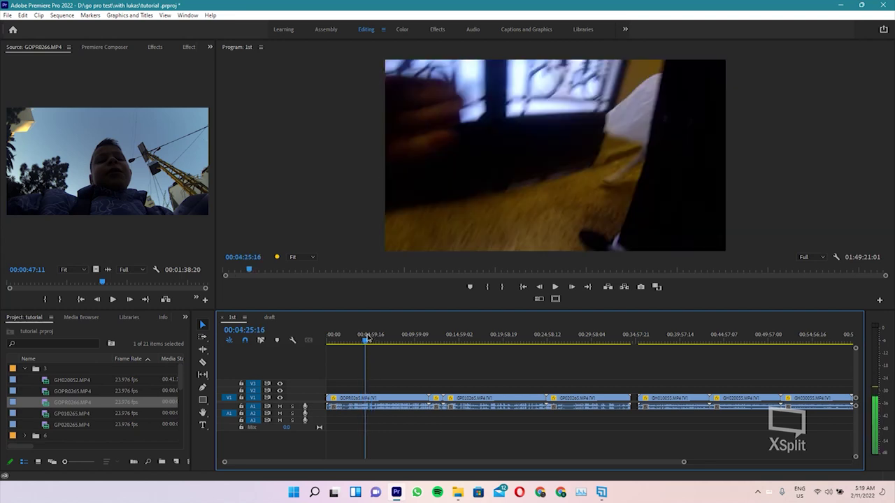
pyautogui.moveTo(367, 337); pyautogui.dragTo(374, 337)
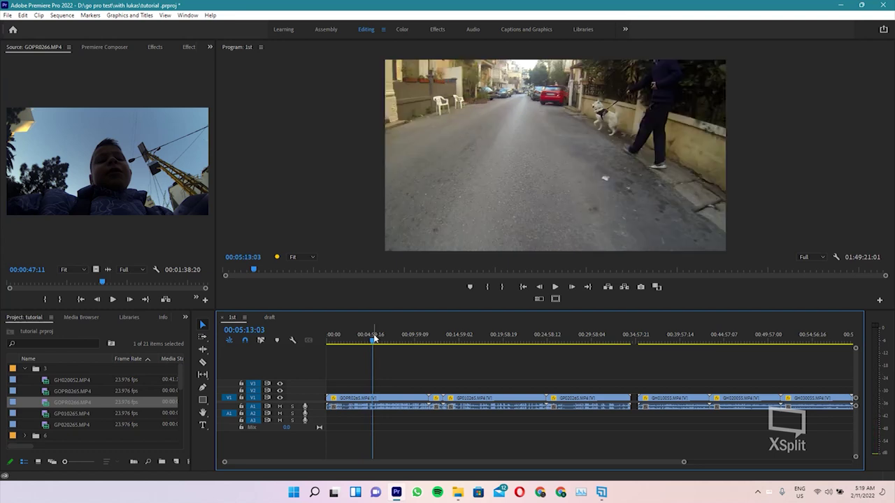
pyautogui.click(642, 337)
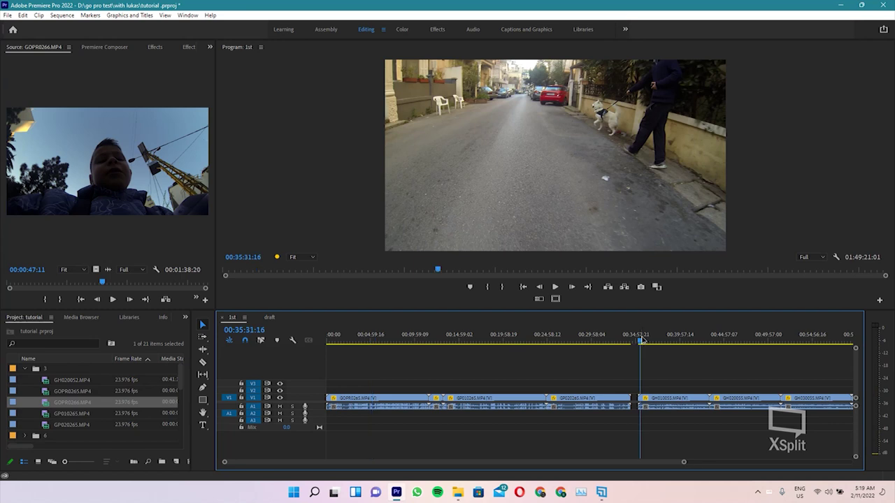
pyautogui.moveTo(644, 340); pyautogui.dragTo(713, 349)
pyautogui.press('=')
pyautogui.press('=')
pyautogui.press('=')
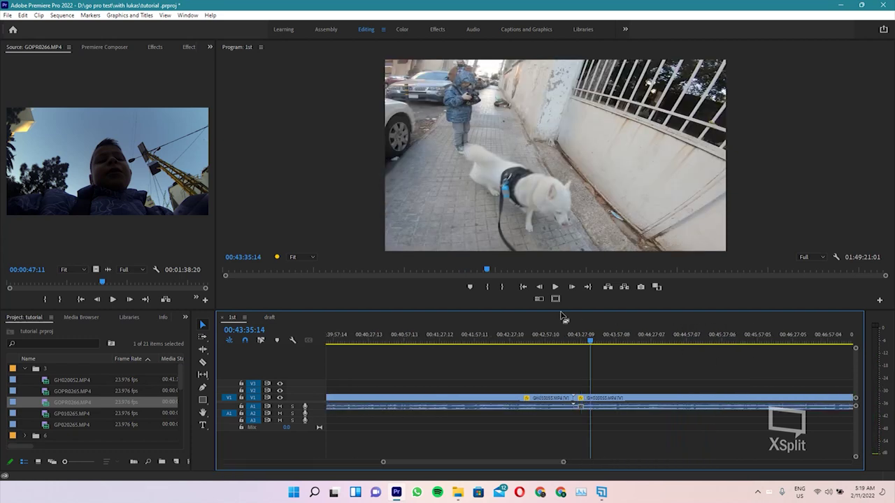
pyautogui.press('j')
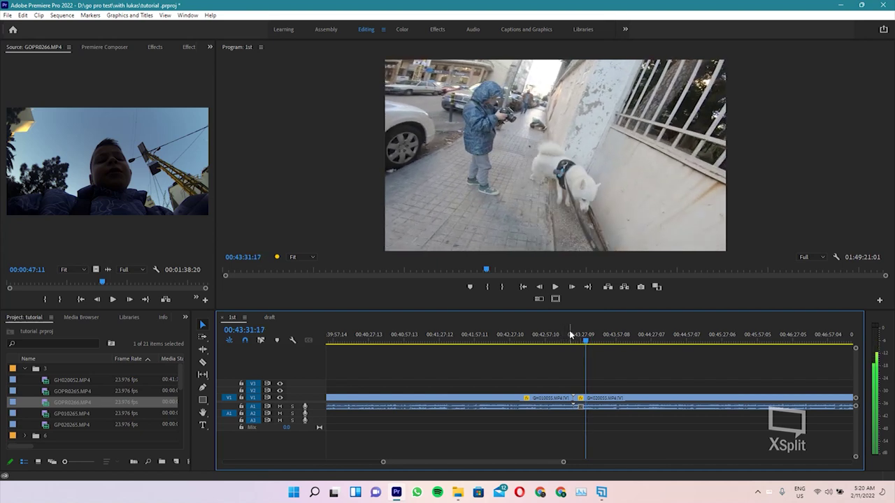
pyautogui.press('j')
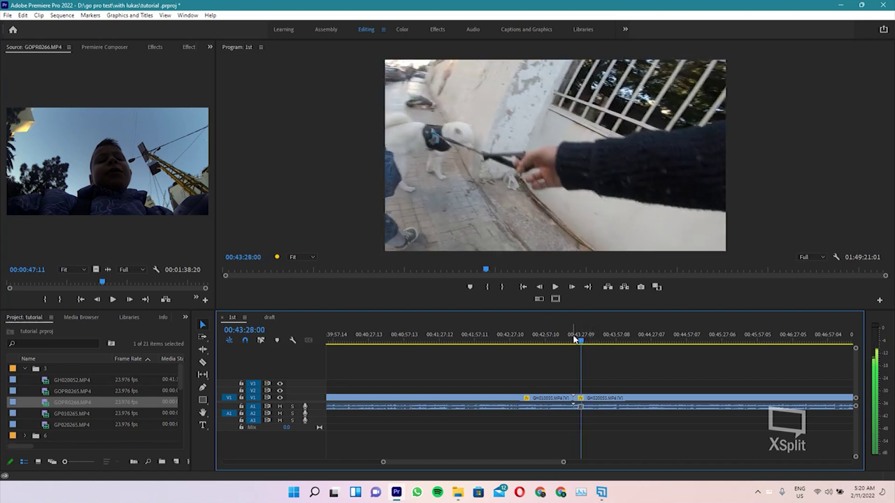
pyautogui.moveTo(575, 338)
pyautogui.mouseDown()
pyautogui.moveTo(482, 324)
pyautogui.moveTo(576, 360)
pyautogui.mouseUp()
pyautogui.press('space')
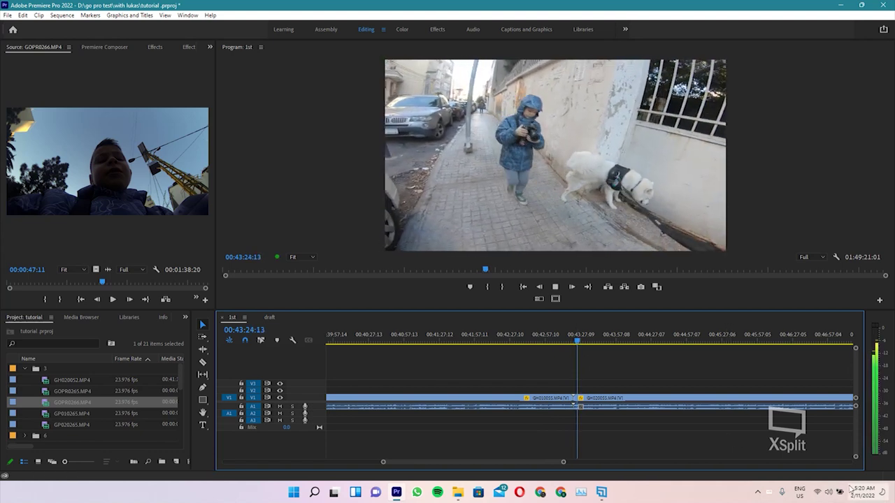
pyautogui.press('space')
pyautogui.press('=')
pyautogui.press('=')
pyautogui.press('=')
pyautogui.press('-')
pyautogui.press('-')
pyautogui.press('j')
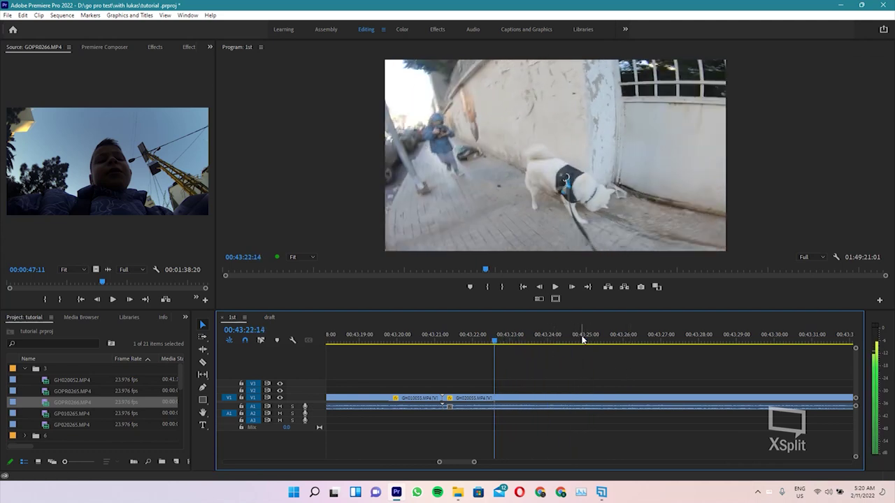
pyautogui.press('l')
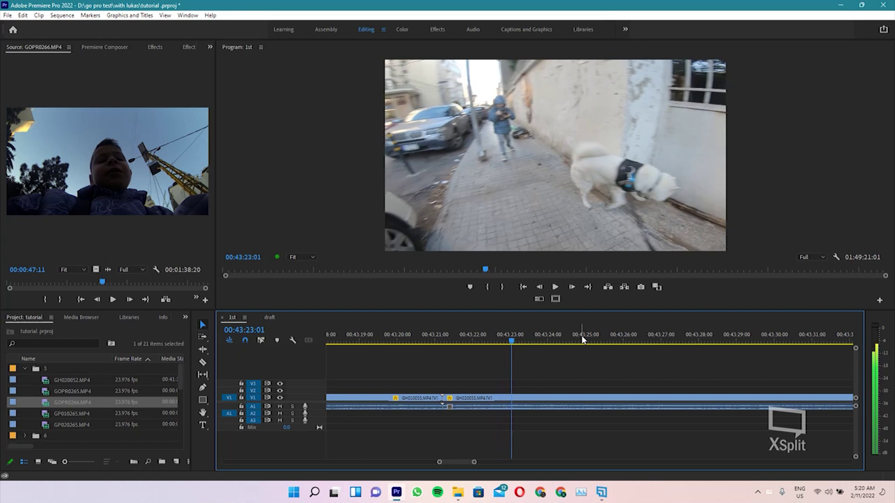
pyautogui.press('j')
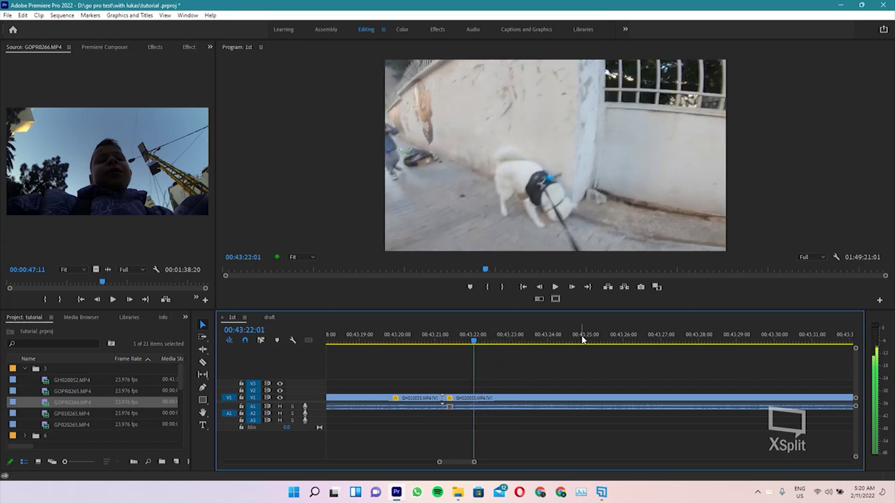
pyautogui.press('l')
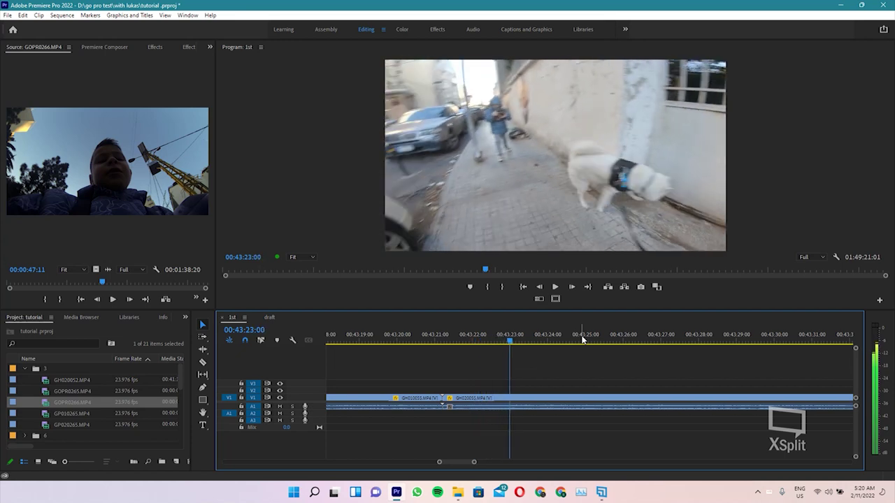
pyautogui.press('j')
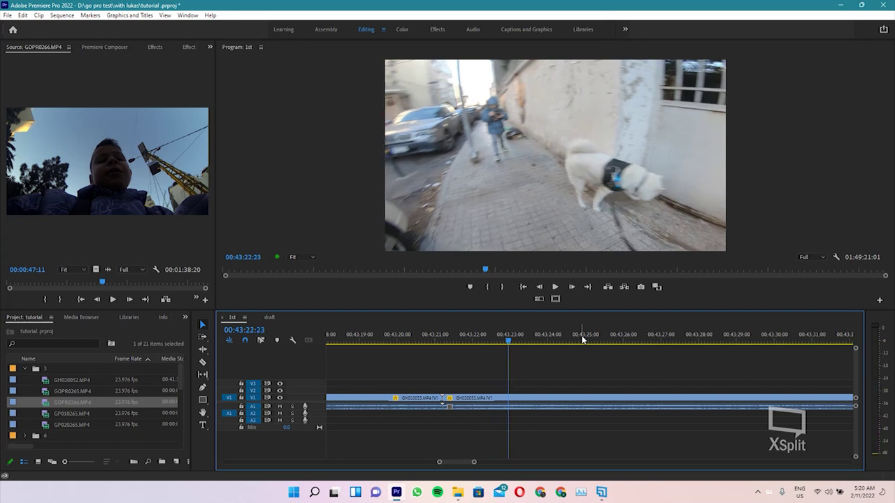
pyautogui.press('l')
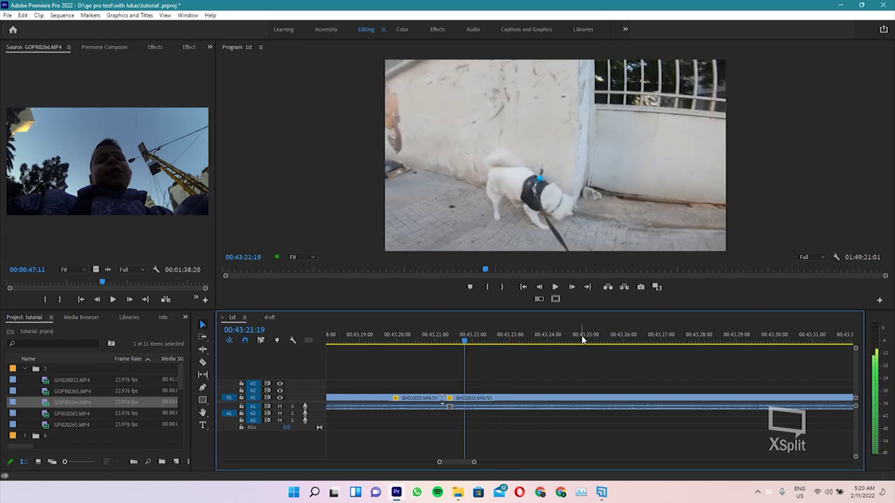
pyautogui.press('j')
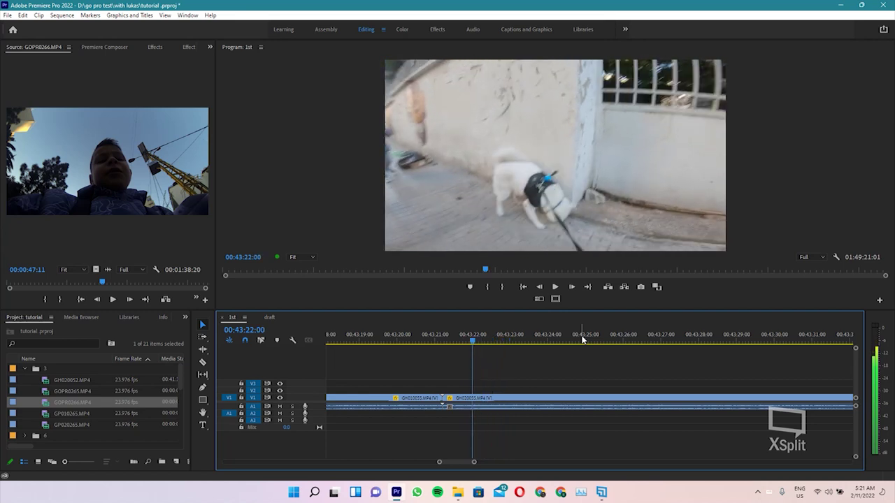
# Razor the GH020055 clip on V1 at 00:43:22:00 and again at 00:43:26:21
pyautogui.press('c')
pyautogui.click(475, 398)
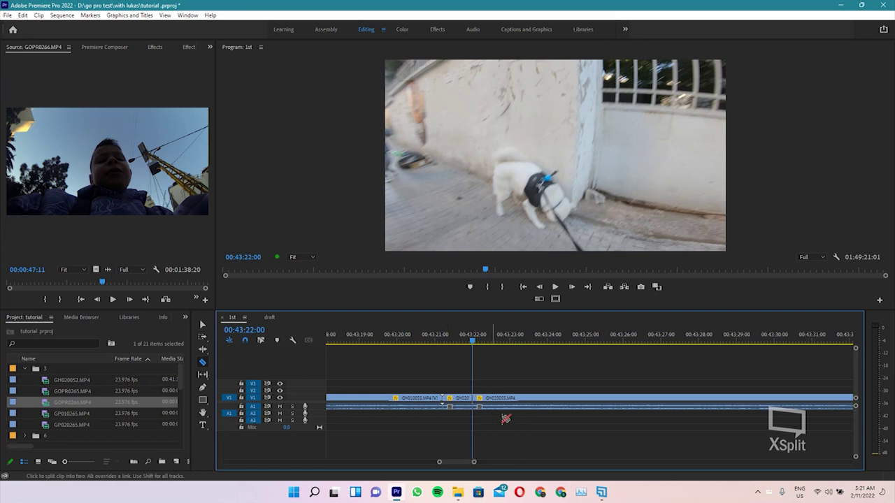
pyautogui.press('space')
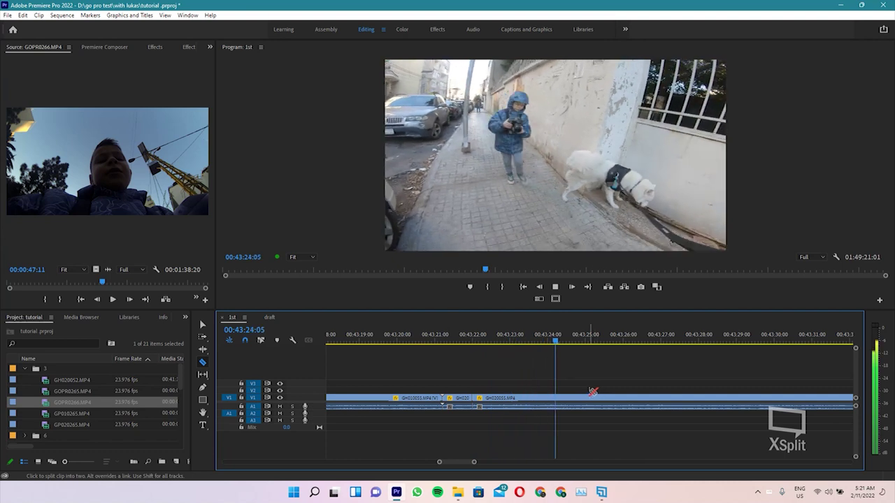
pyautogui.press('space')
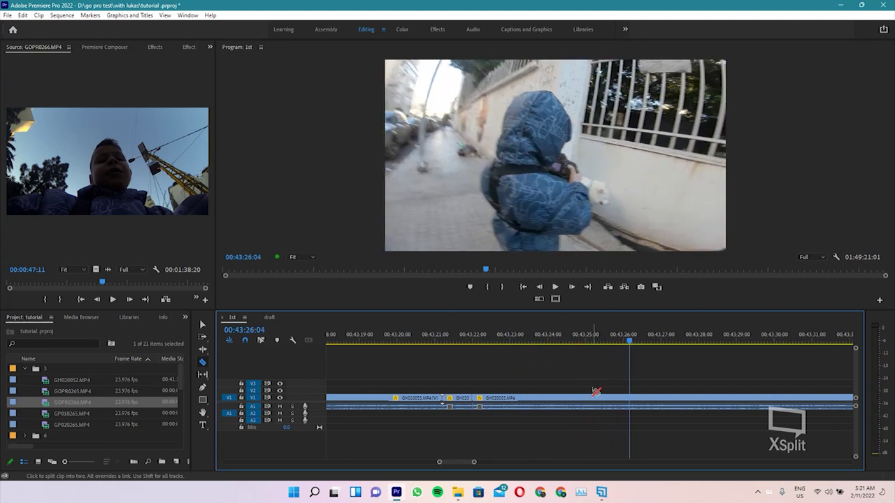
pyautogui.press('space')
pyautogui.press('space')
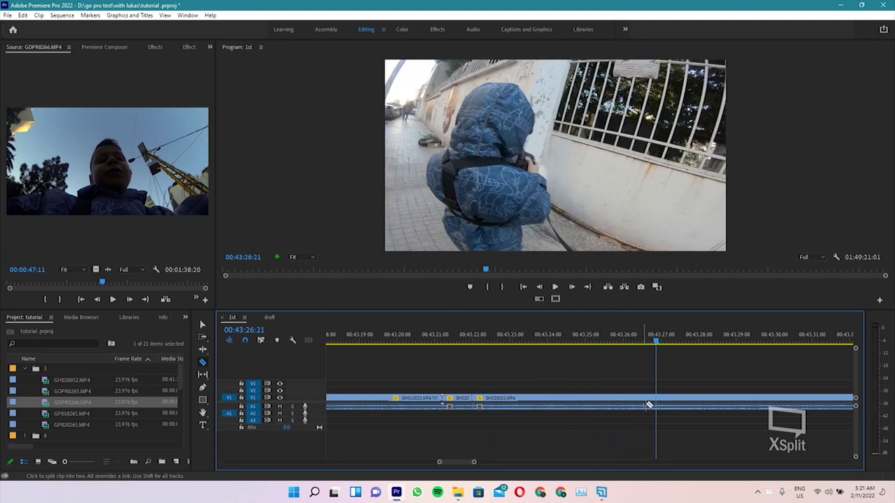
pyautogui.click(656, 398)
# Save the project and lift the short GH020055 middle piece up onto V2
pyautogui.press('v')
pyautogui.hotkey('ctrl', 's')
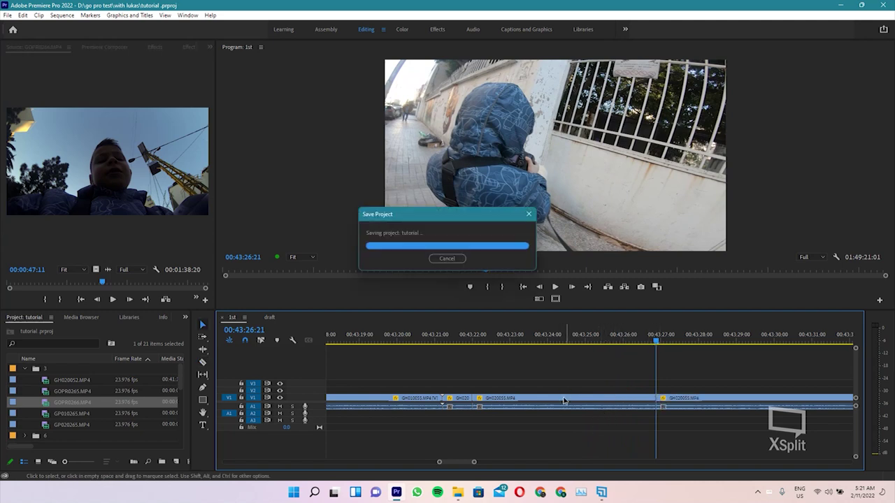
pyautogui.moveTo(568, 400); pyautogui.dragTo(569, 392)
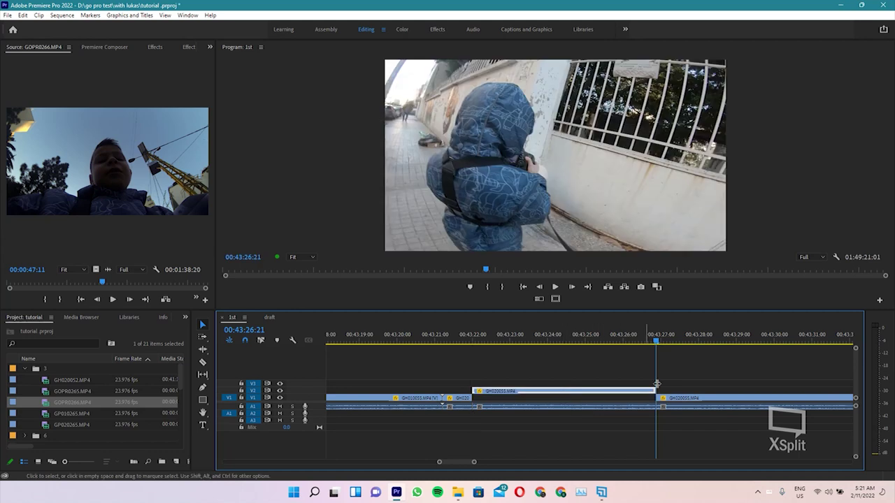
pyautogui.press('-')
pyautogui.press('-')
pyautogui.press('-')
pyautogui.press('-')
pyautogui.press('-')
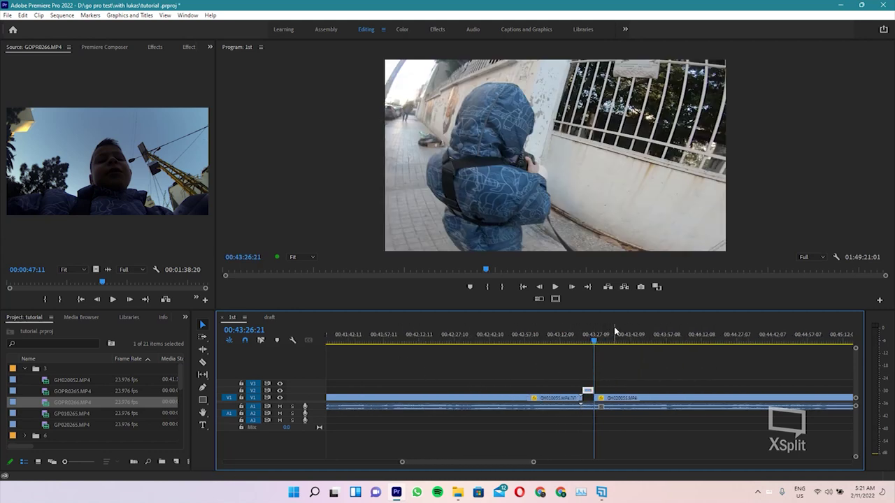
pyautogui.moveTo(600, 342); pyautogui.dragTo(679, 355)
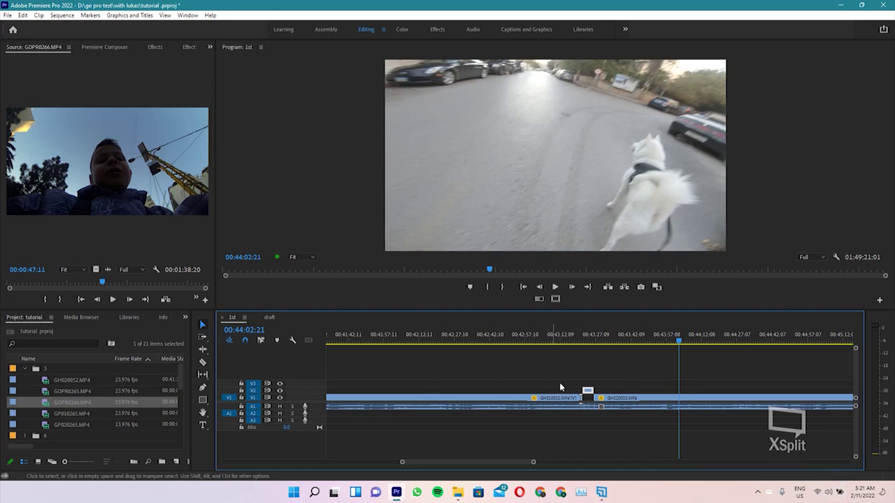
pyautogui.click(586, 335)
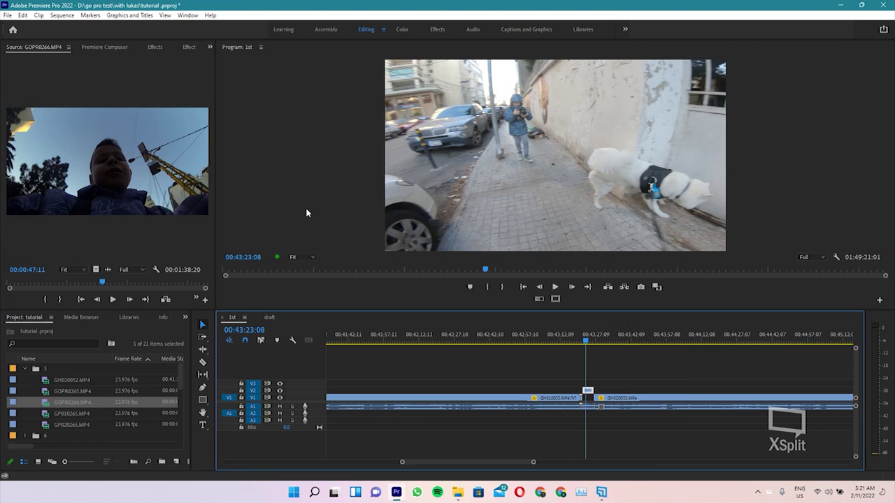
# Copy the short dog-walk clip from the 1st sequence and go to the draft sequence
pyautogui.click(270, 317)
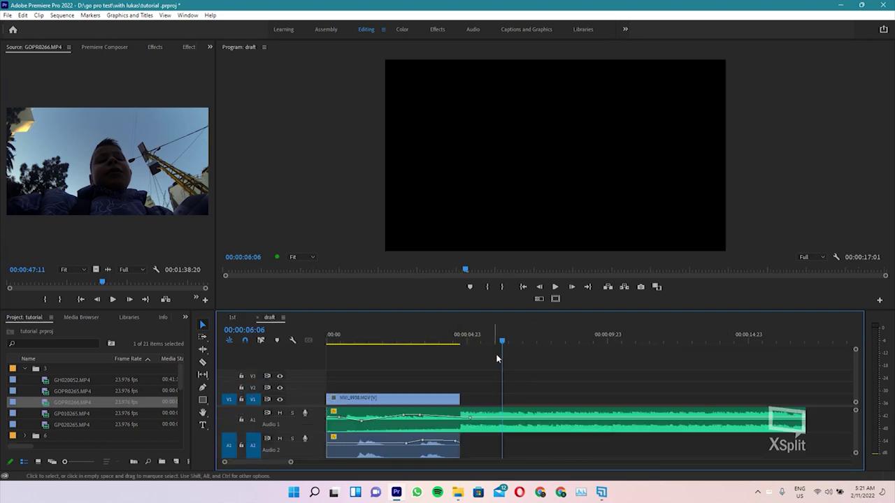
pyautogui.click(234, 317)
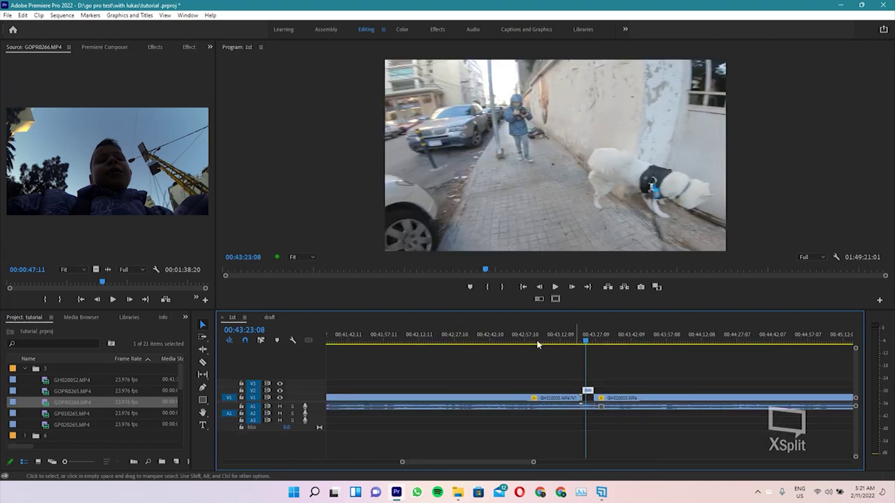
pyautogui.rightClick(590, 395)
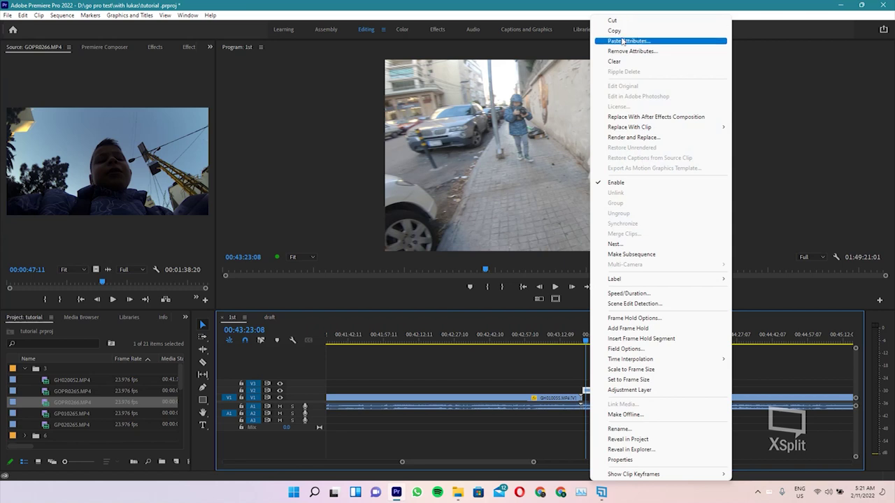
pyautogui.click(612, 29)
pyautogui.click(270, 318)
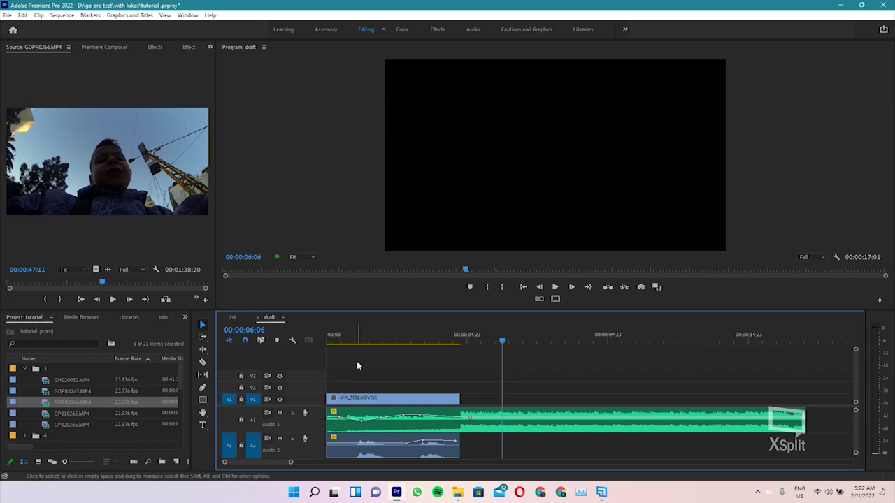
# Paste the copied GH020055 dog-walk clip onto V1 right after the MVI_9938 clip
pyautogui.press('Up')
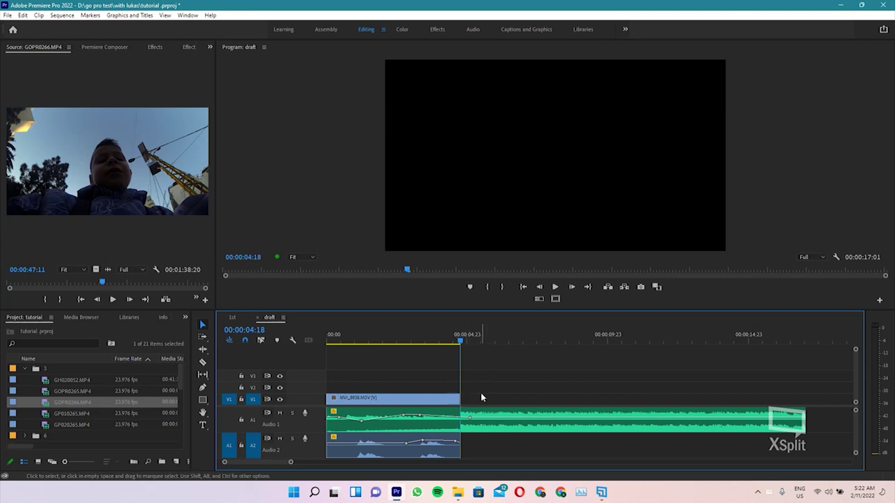
pyautogui.hotkey('ctrl', 'v')
pyautogui.moveTo(463, 338)
pyautogui.mouseDown()
pyautogui.moveTo(470, 341)
pyautogui.moveTo(426, 341)
pyautogui.mouseUp()
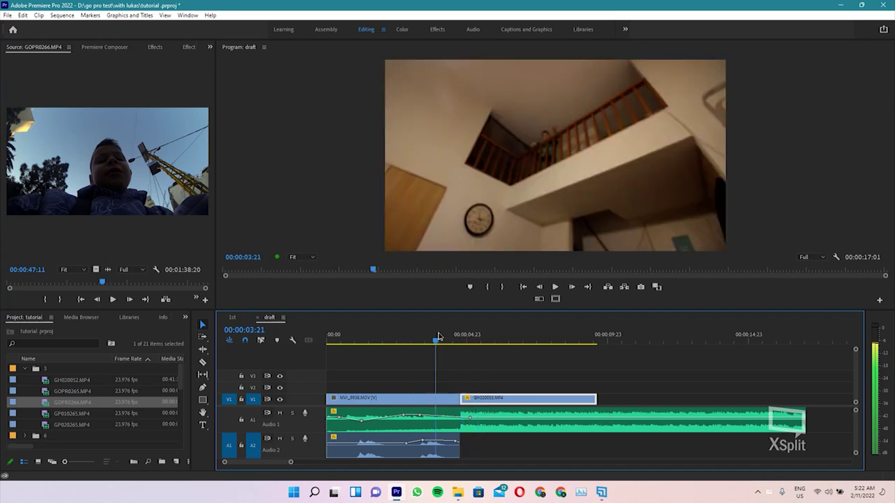
# Play the draft and razor-cut the GH020055 clip at 00:00:06:09
pyautogui.press('space')
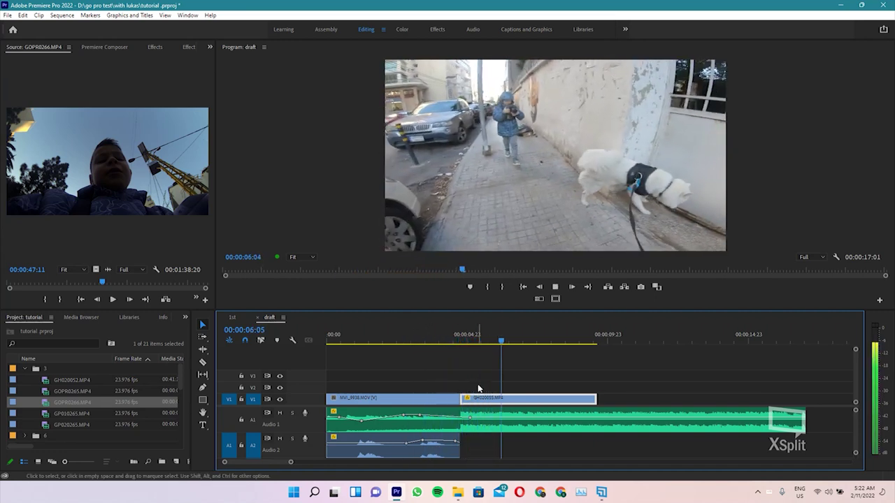
pyautogui.press('space')
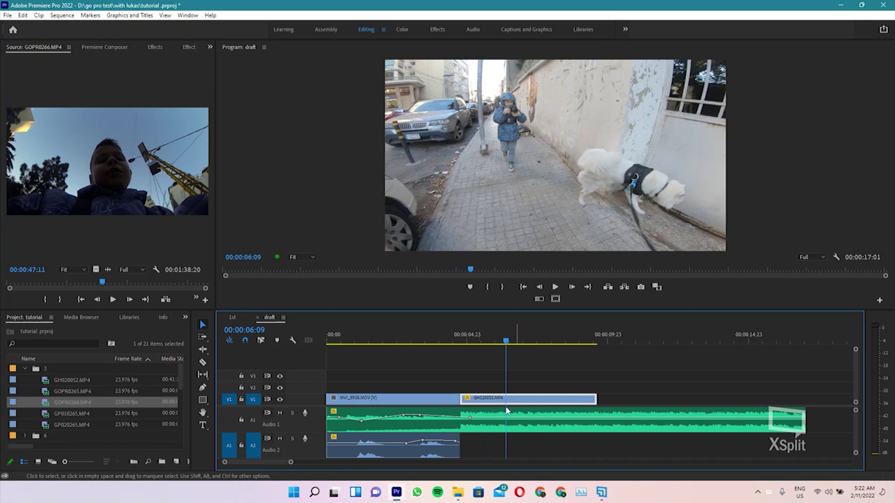
pyautogui.press('c')
pyautogui.click(510, 399)
pyautogui.press('space')
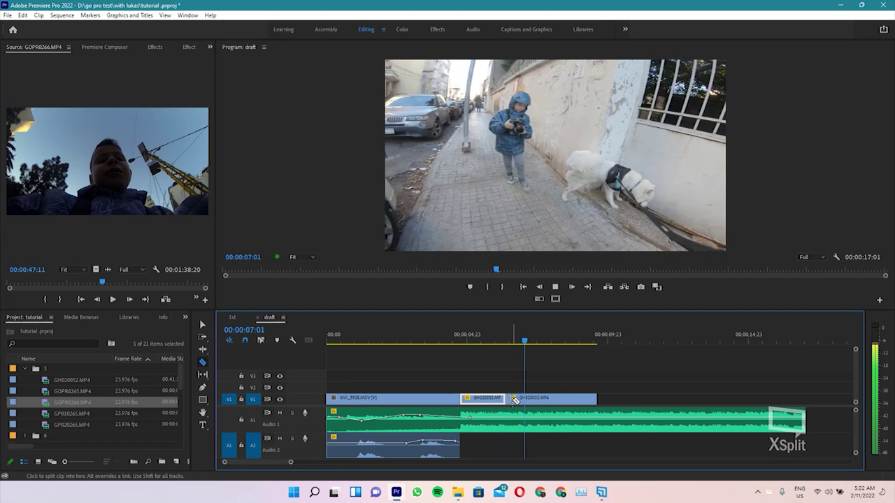
# Stop at 00:00:08:12 and show Effect Controls for the later GH020055 piece (Scale 50.0)
pyautogui.press('space')
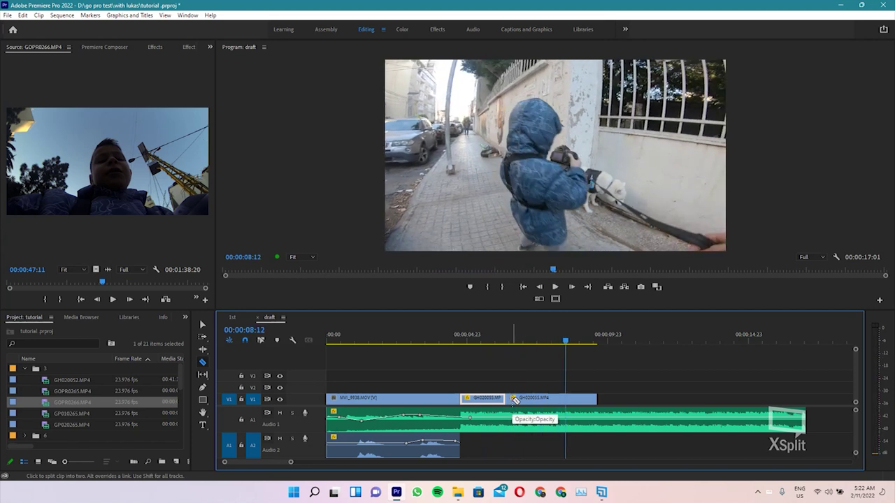
pyautogui.press('v')
pyautogui.click(524, 399)
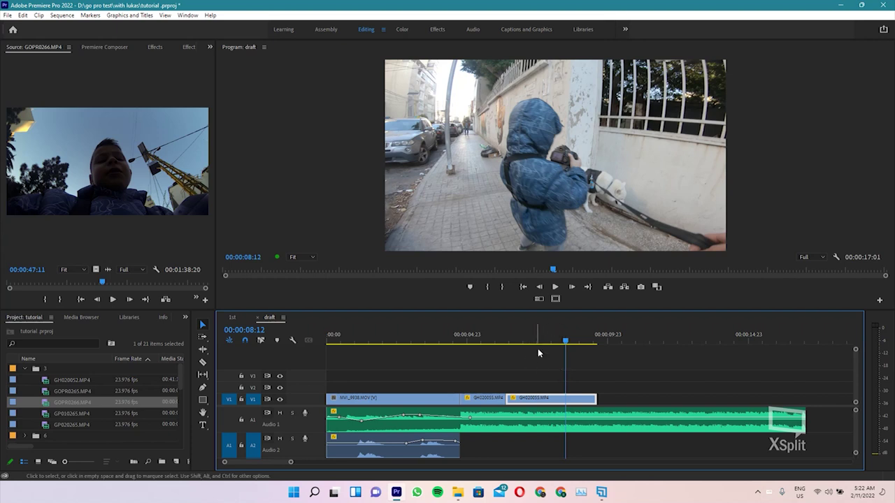
pyautogui.click(154, 48)
pyautogui.click(108, 53)
pyautogui.click(187, 49)
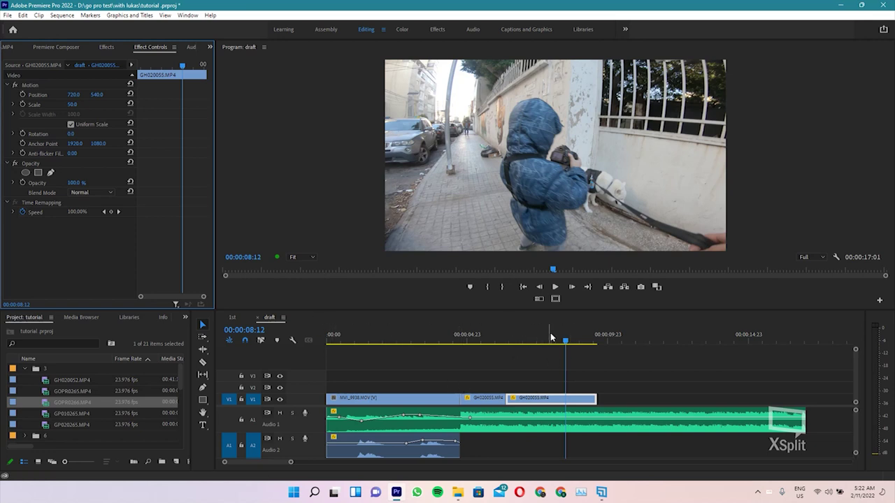
# Scrub back through the cut and mute audio track A1
pyautogui.moveTo(533, 335); pyautogui.dragTo(515, 336)
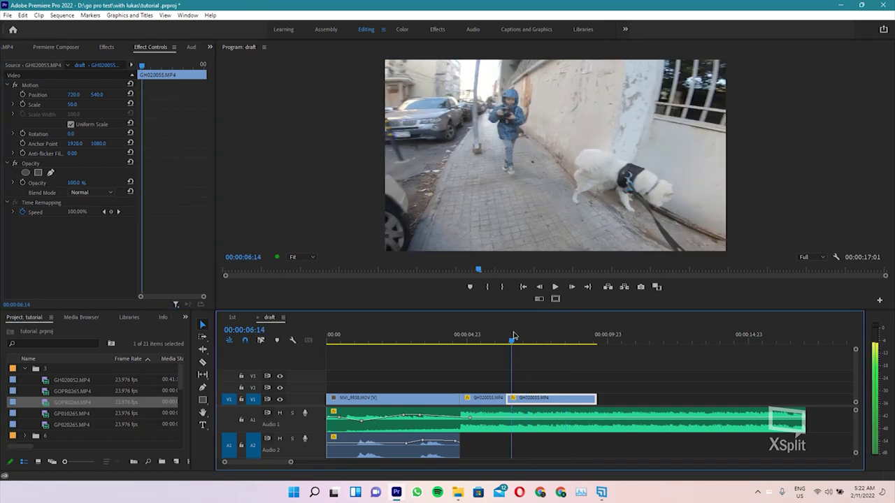
pyautogui.moveTo(515, 337)
pyautogui.mouseDown()
pyautogui.moveTo(455, 339)
pyautogui.moveTo(492, 340)
pyautogui.moveTo(471, 340)
pyautogui.mouseUp()
pyautogui.click(278, 416)
# Trim the end of the MVI_9938 clip back to 00:00:04:14
pyautogui.moveTo(464, 342)
pyautogui.mouseDown()
pyautogui.moveTo(454, 345)
pyautogui.moveTo(477, 345)
pyautogui.moveTo(449, 348)
pyautogui.mouseUp()
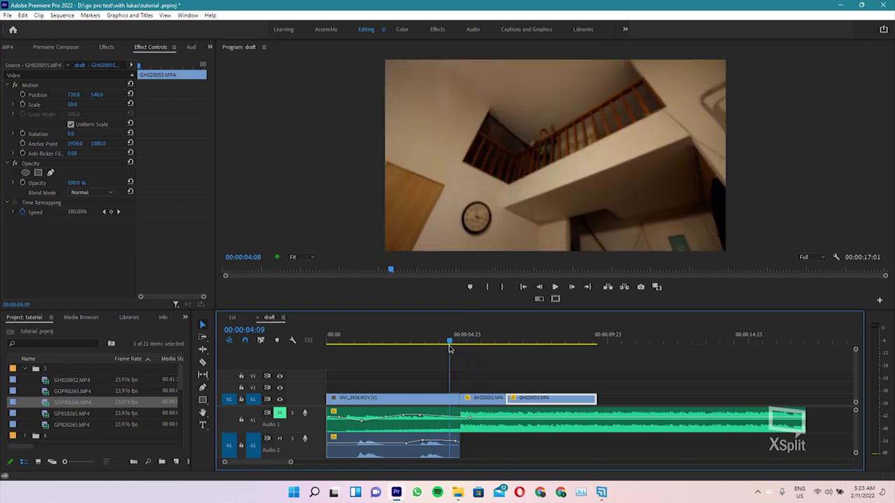
pyautogui.press('space')
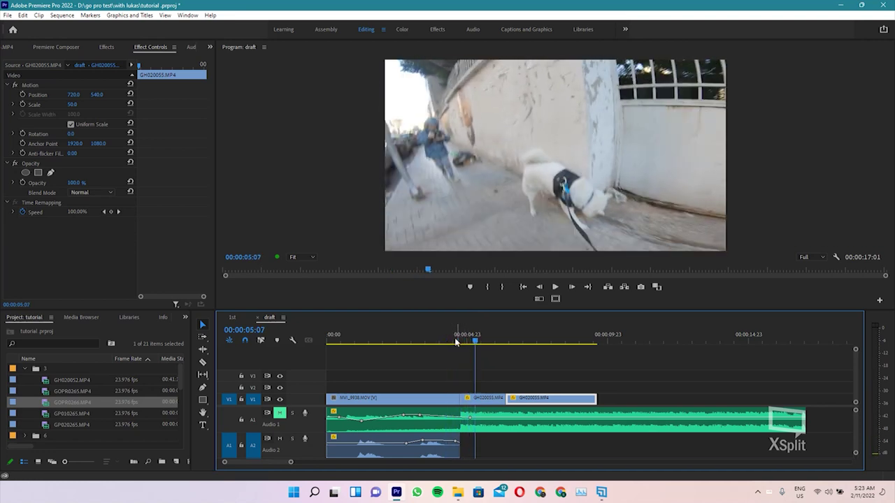
pyautogui.click(456, 342)
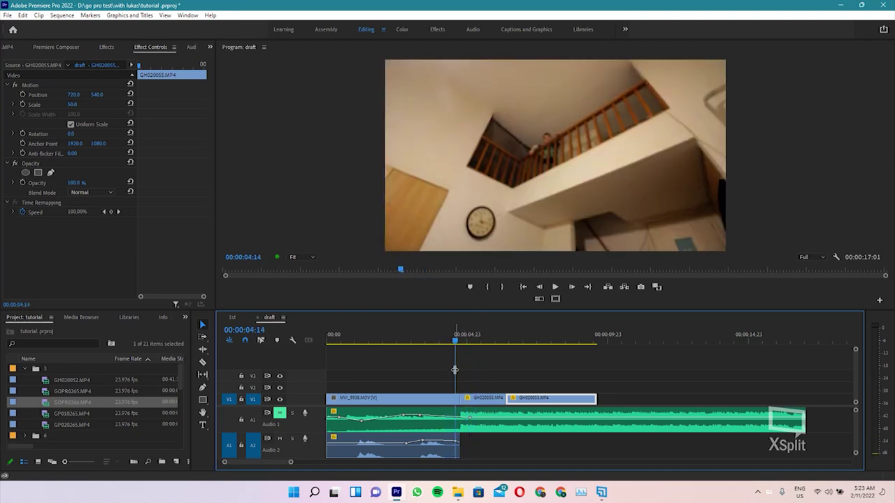
pyautogui.moveTo(460, 401); pyautogui.dragTo(459, 404)
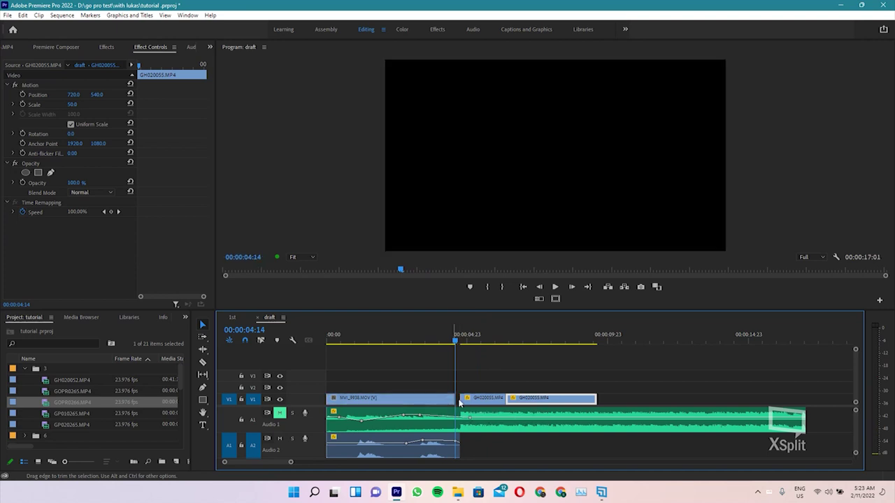
pyautogui.click(475, 401)
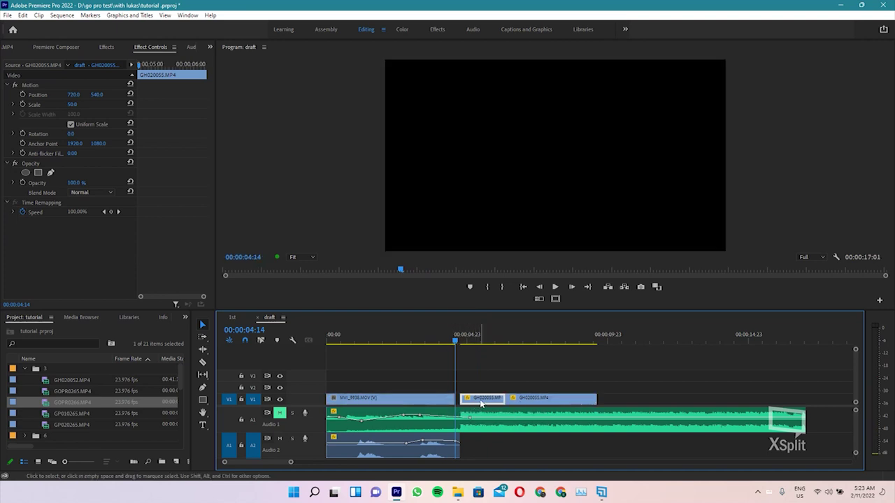
# Check the GH020055 clip's Speed/Duration settings and cancel without changes
pyautogui.rightClick(481, 403)
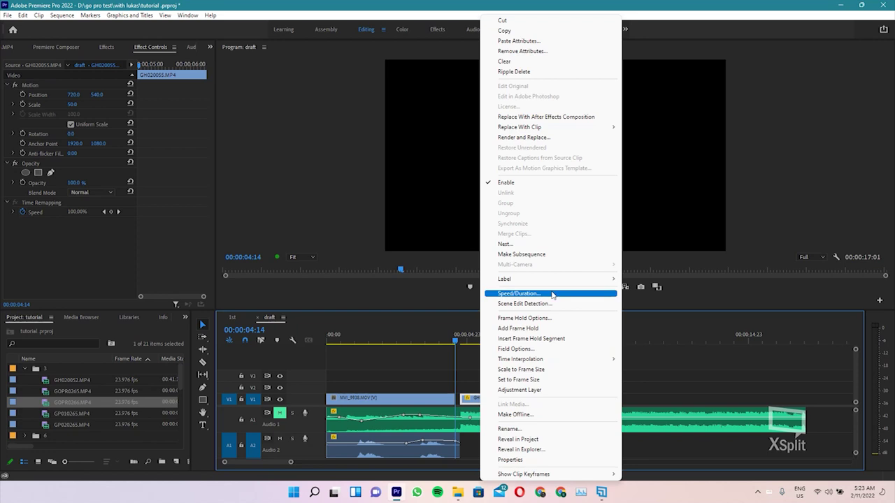
pyautogui.click(552, 294)
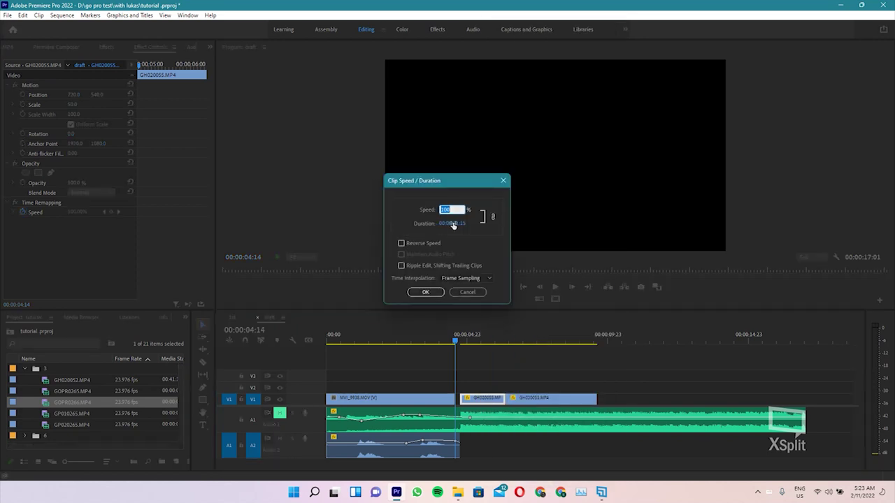
pyautogui.click(467, 292)
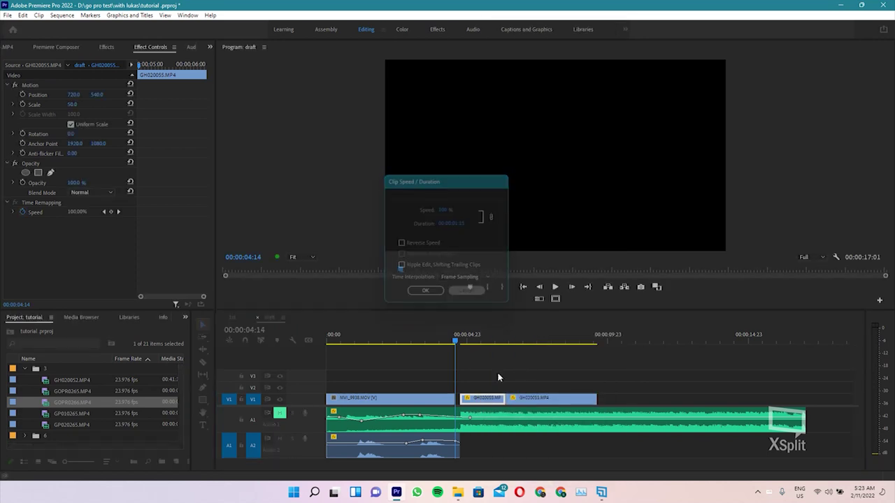
# Zoom in and mark an in point at 00:00:04:14 and an out point at 00:00:04:18
pyautogui.press('=')
pyautogui.press('=')
pyautogui.press('=')
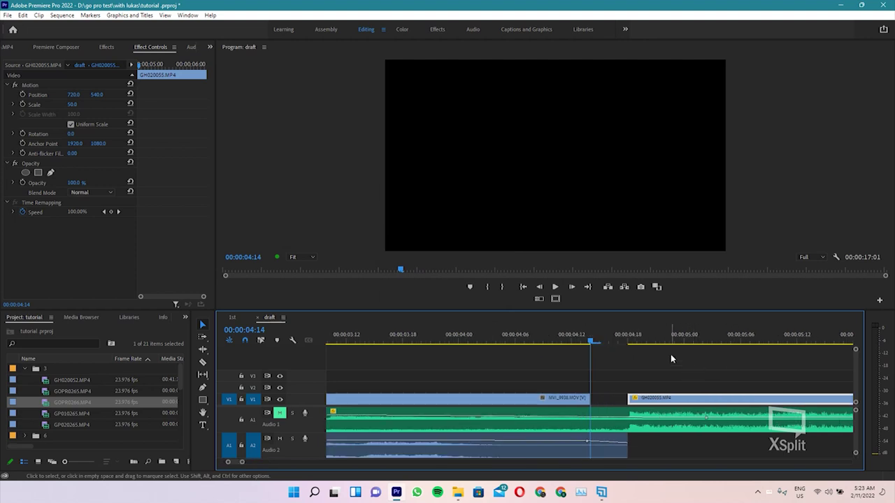
pyautogui.press('i')
pyautogui.click(634, 333)
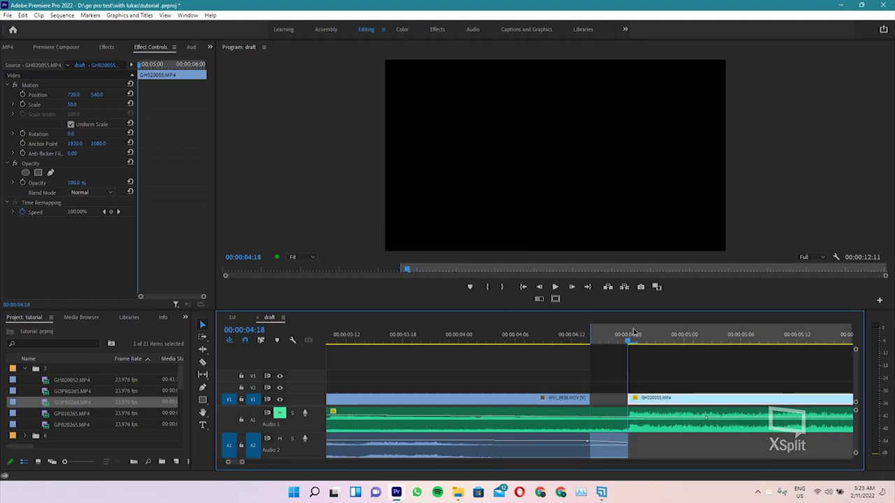
pyautogui.press('o')
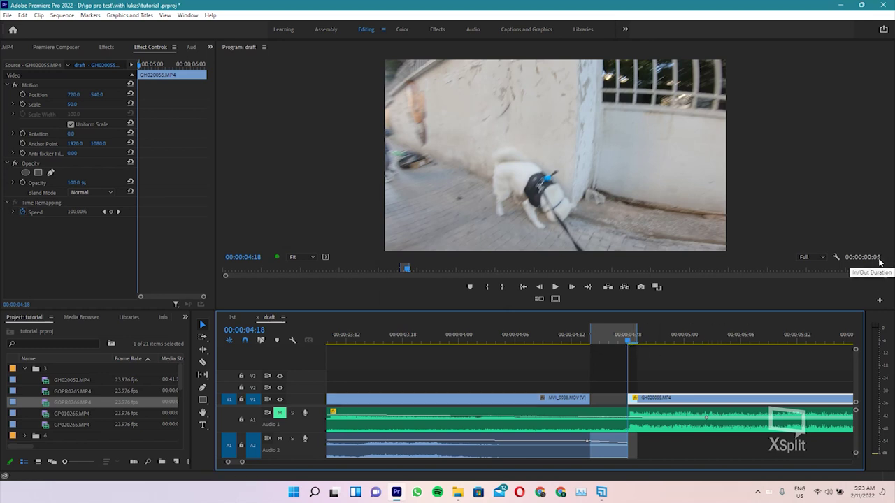
pyautogui.rightClick(686, 403)
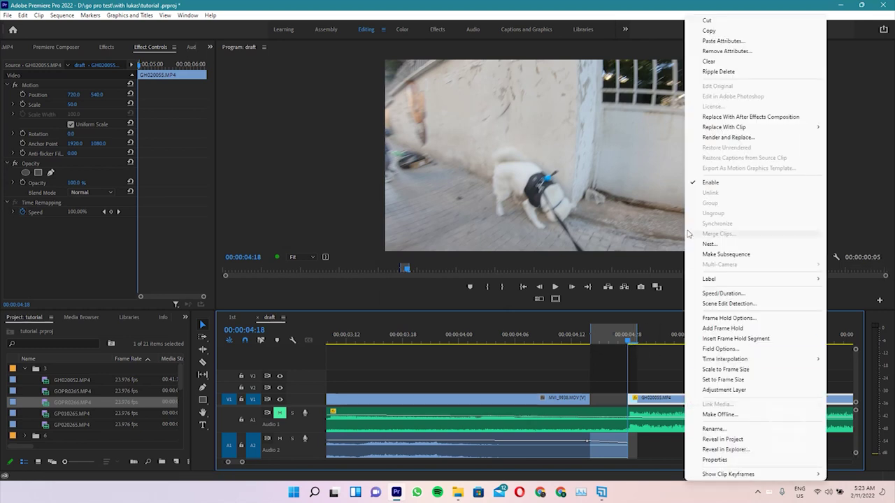
# Set the GH020055 clip's duration to 00:00:00:05 and move it up against MVI_9938
pyautogui.click(733, 295)
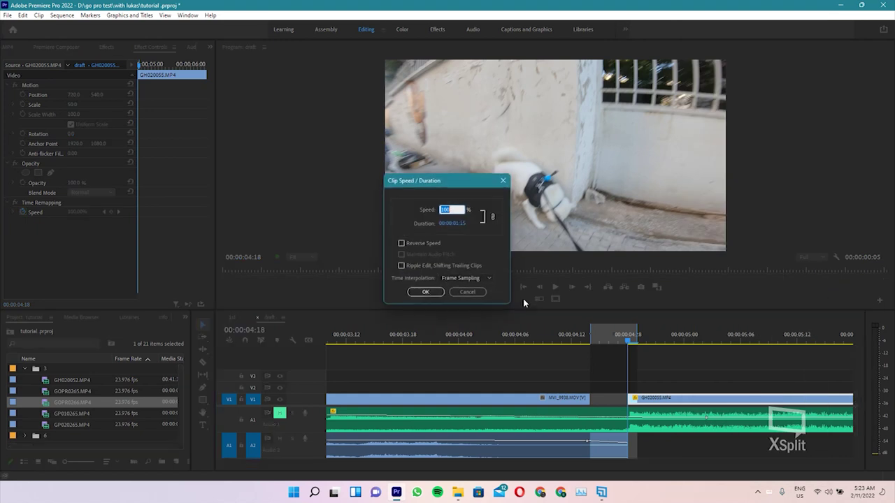
pyautogui.click(448, 223)
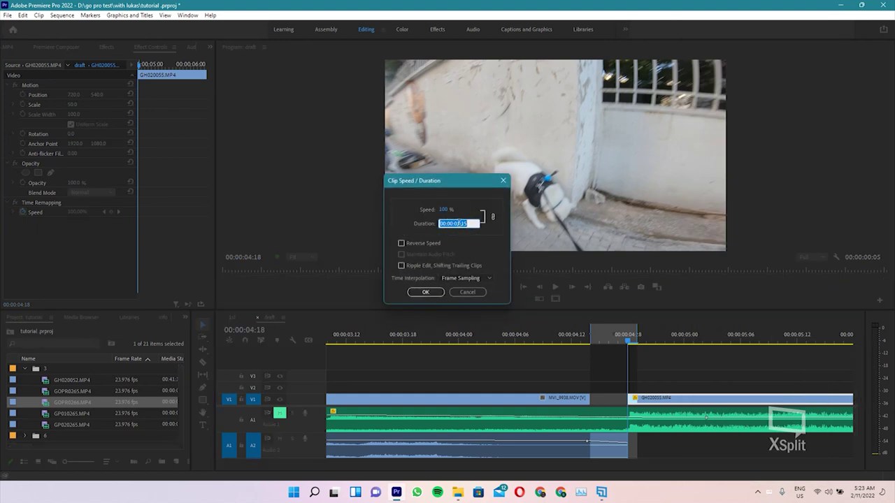
pyautogui.press('BackSpace')
pyautogui.write('0')
pyautogui.press('BackSpace')
pyautogui.write('0')
pyautogui.click(415, 294)
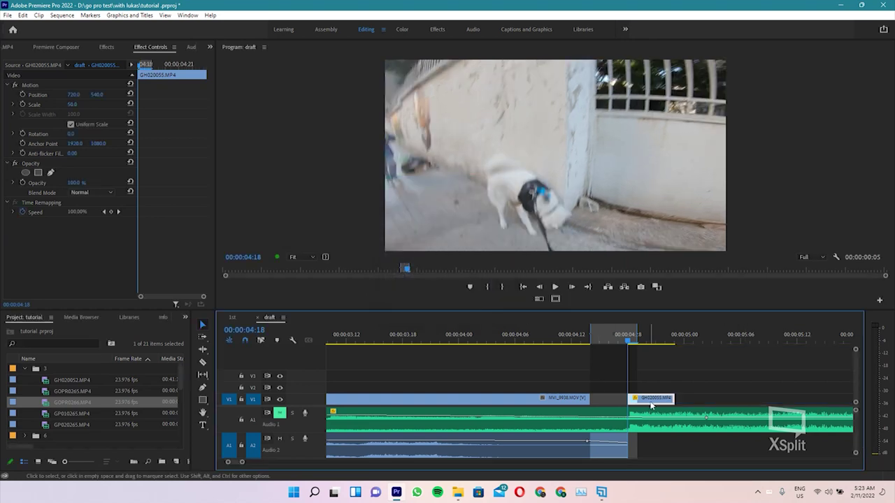
pyautogui.moveTo(653, 401); pyautogui.dragTo(617, 401)
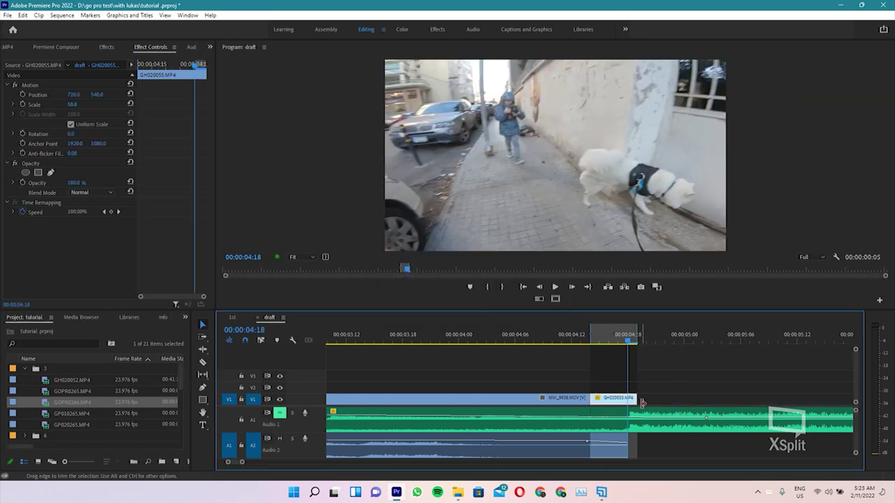
# Zoom the timeline and drag the later GH020055 piece toward the five-frame clip
pyautogui.press('\\')
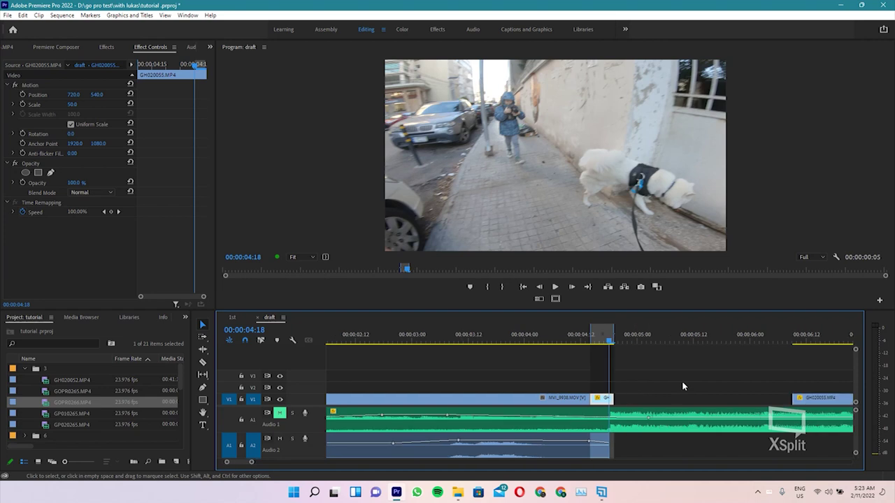
pyautogui.moveTo(705, 397); pyautogui.dragTo(614, 405)
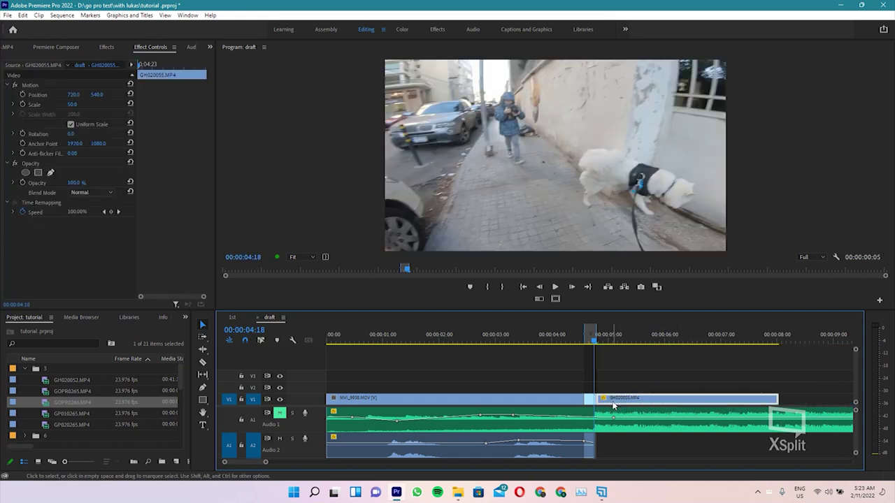
pyautogui.press('=')
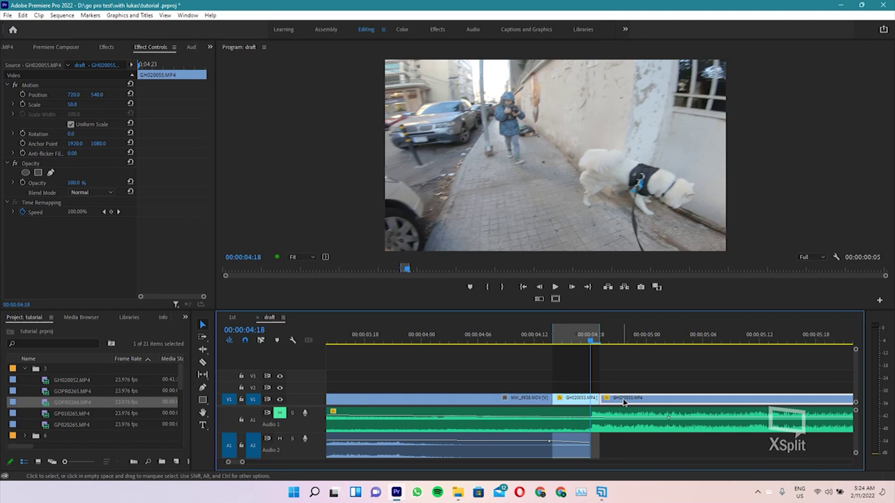
pyautogui.moveTo(624, 402); pyautogui.dragTo(638, 404)
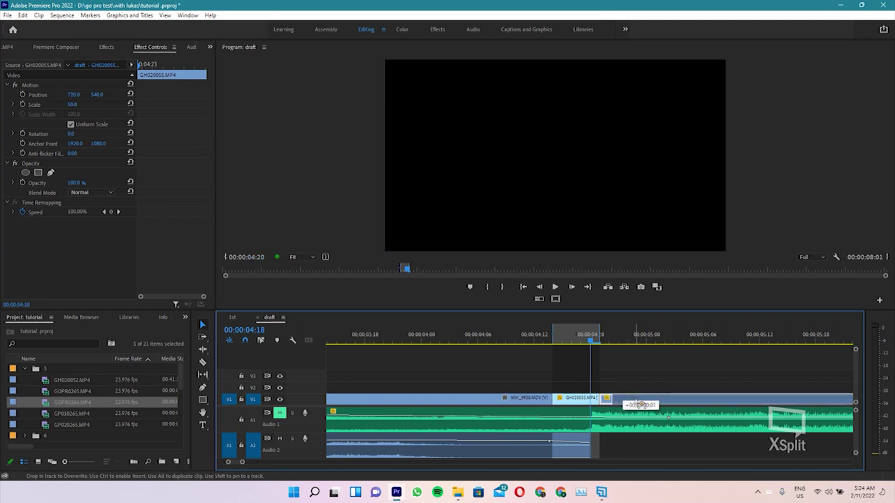
pyautogui.moveTo(637, 404); pyautogui.dragTo(626, 402)
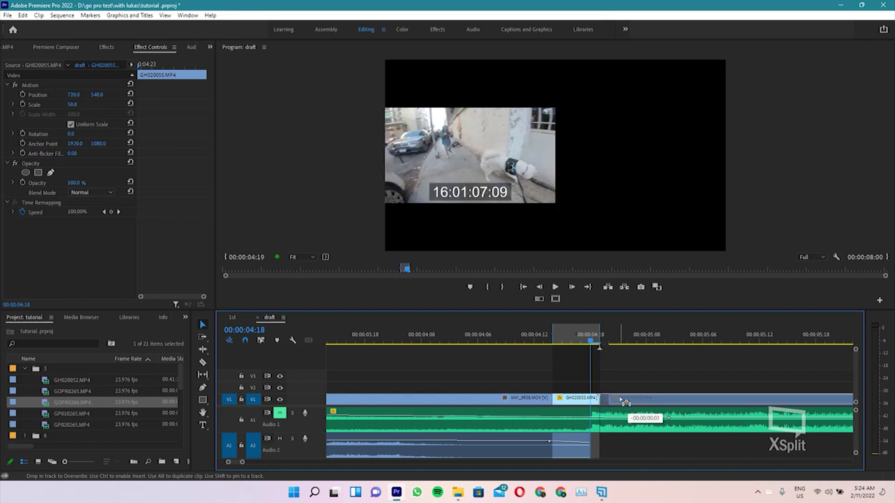
pyautogui.moveTo(626, 402); pyautogui.dragTo(626, 403)
# Toggle snapping off and back on, then snap the later GH020055 piece against the short clip
pyautogui.click(244, 340)
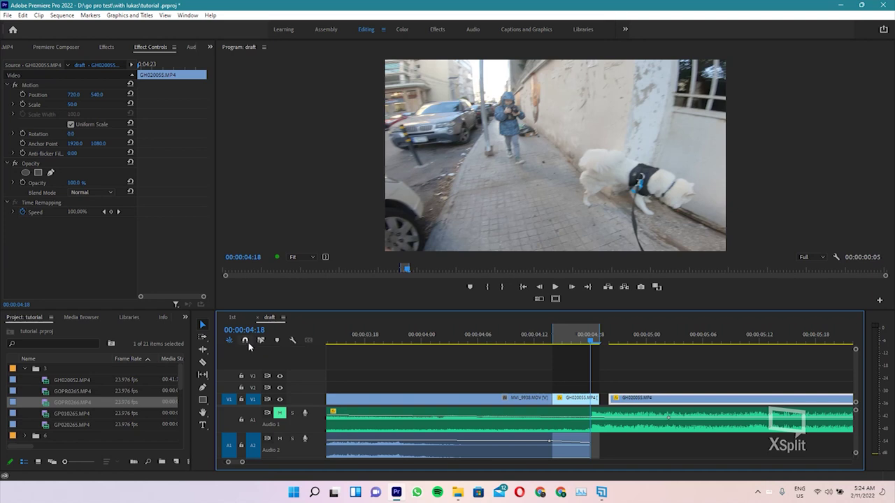
pyautogui.moveTo(634, 402); pyautogui.dragTo(637, 402)
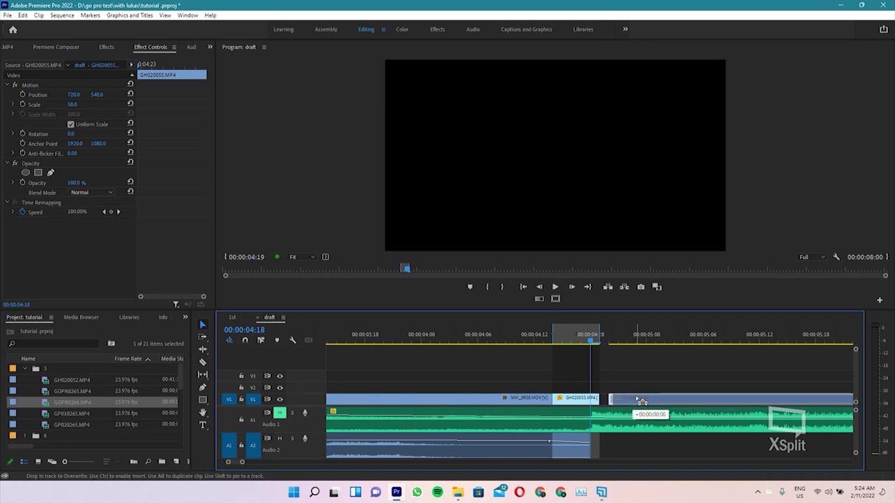
pyautogui.moveTo(637, 402); pyautogui.dragTo(645, 402)
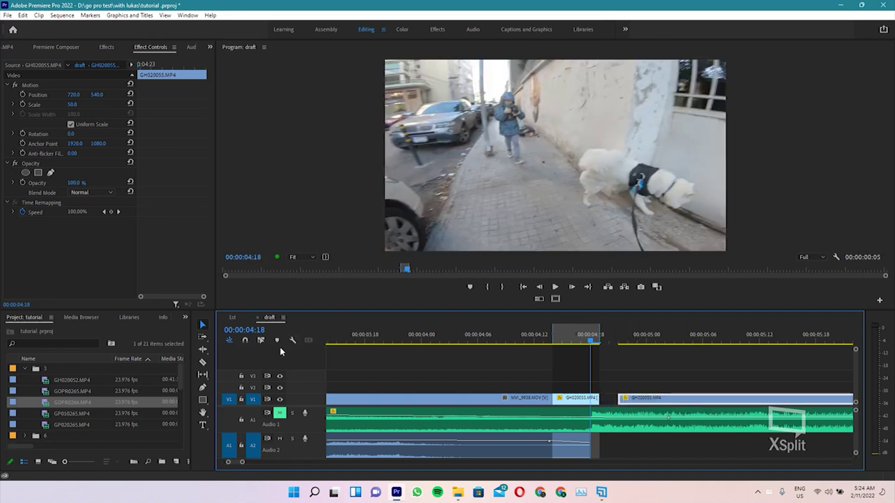
pyautogui.click(245, 341)
pyautogui.moveTo(634, 402); pyautogui.dragTo(595, 393)
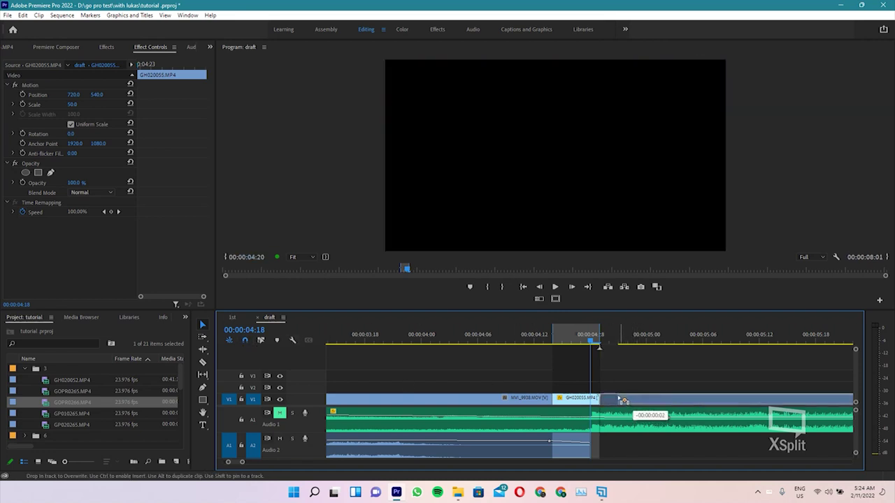
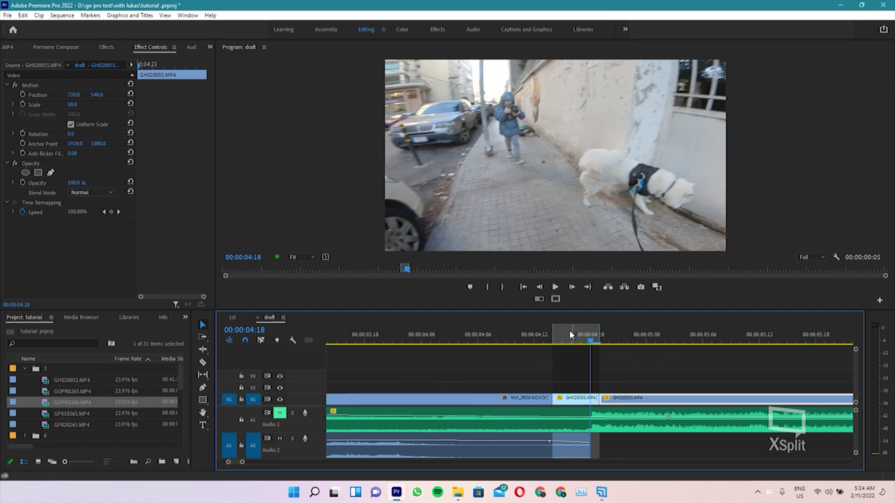
# Step frame by frame to the cut into the GH020055 dog clip and play through it
pyautogui.moveTo(586, 340); pyautogui.dragTo(526, 343)
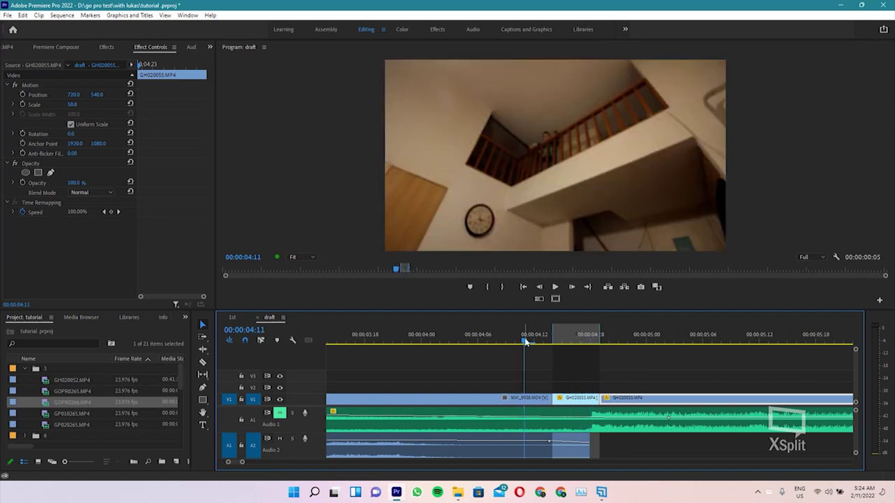
pyautogui.press('Right')
pyautogui.press('Right')
pyautogui.press('Right')
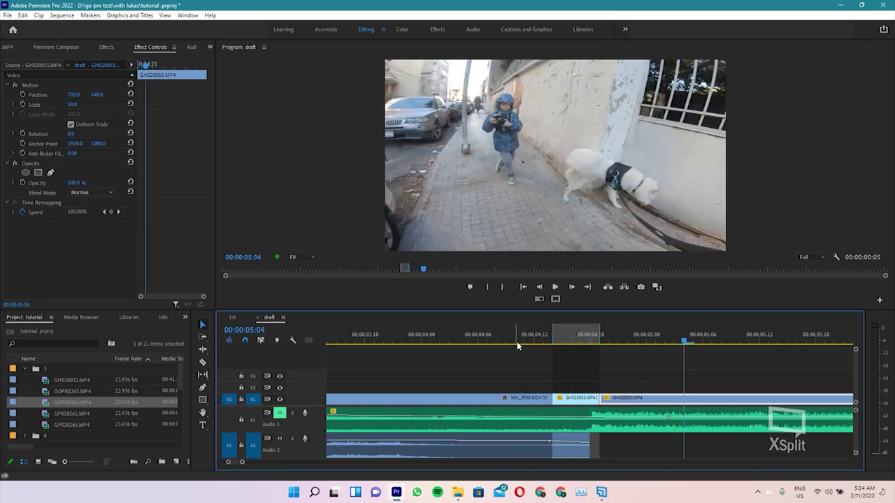
pyautogui.press('Left')
pyautogui.press('Right')
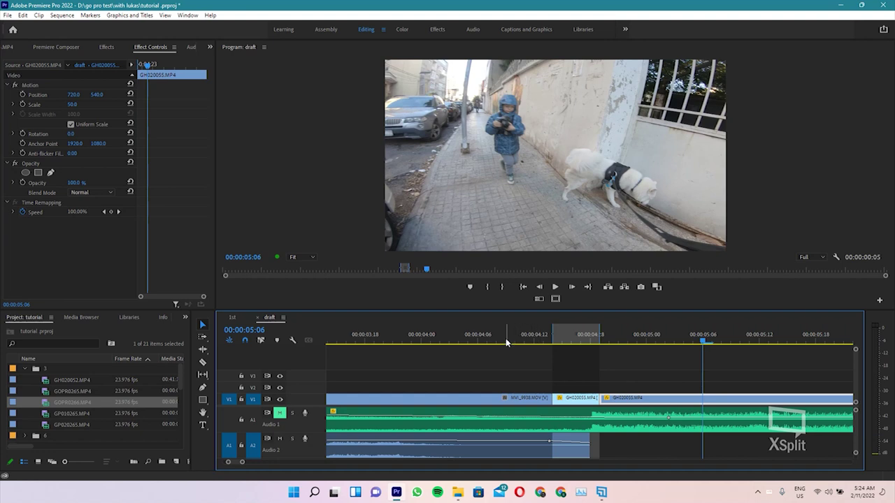
pyautogui.press('space')
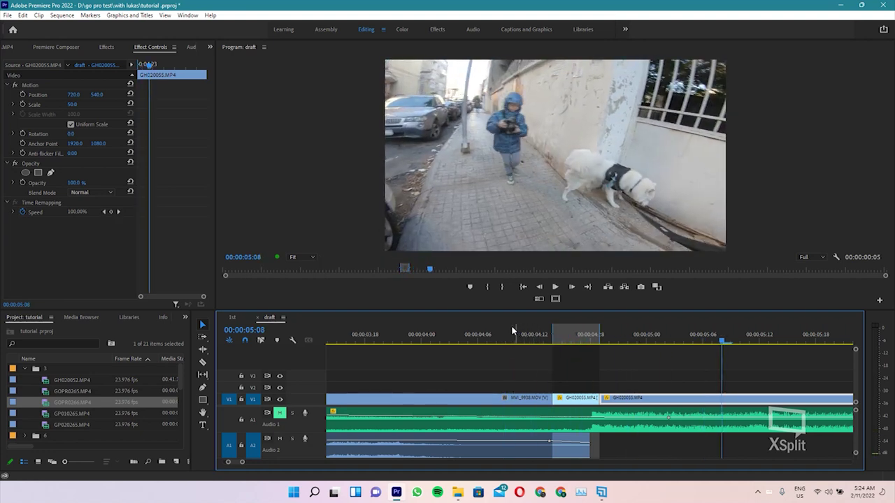
pyautogui.moveTo(491, 334)
pyautogui.mouseDown()
pyautogui.moveTo(620, 365)
pyautogui.moveTo(515, 365)
pyautogui.moveTo(593, 365)
pyautogui.moveTo(543, 365)
pyautogui.moveTo(609, 377)
pyautogui.moveTo(531, 360)
pyautogui.moveTo(583, 375)
pyautogui.moveTo(618, 344)
pyautogui.moveTo(524, 350)
pyautogui.moveTo(546, 357)
pyautogui.mouseUp()
# Play the draft from the start, replaying the cut before the dog clip
pyautogui.press('\\')
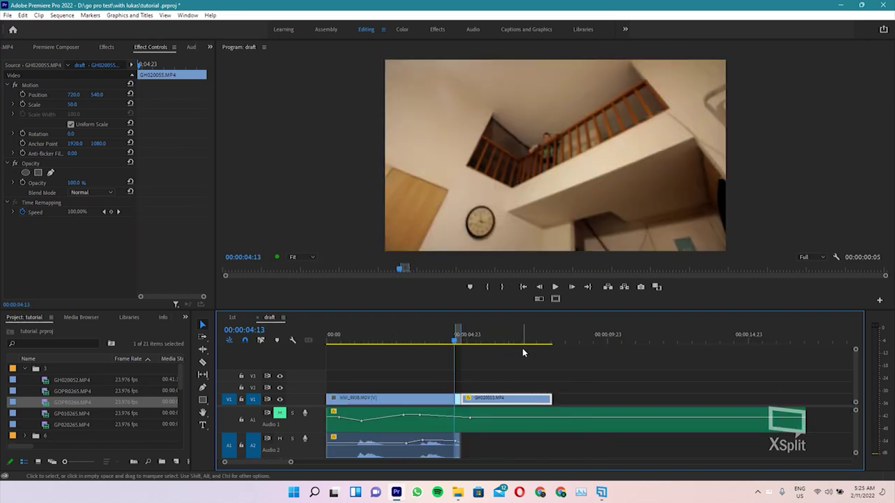
pyautogui.press('Home')
pyautogui.press('x')
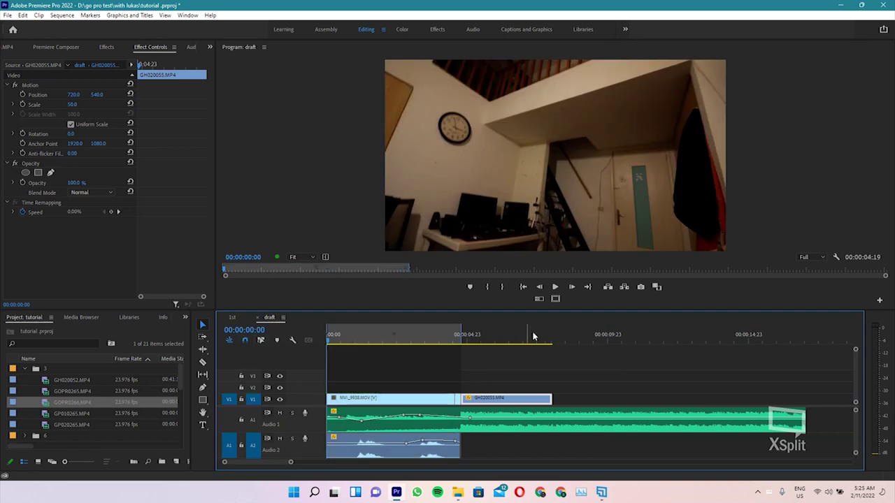
pyautogui.click(563, 338)
pyautogui.press('space')
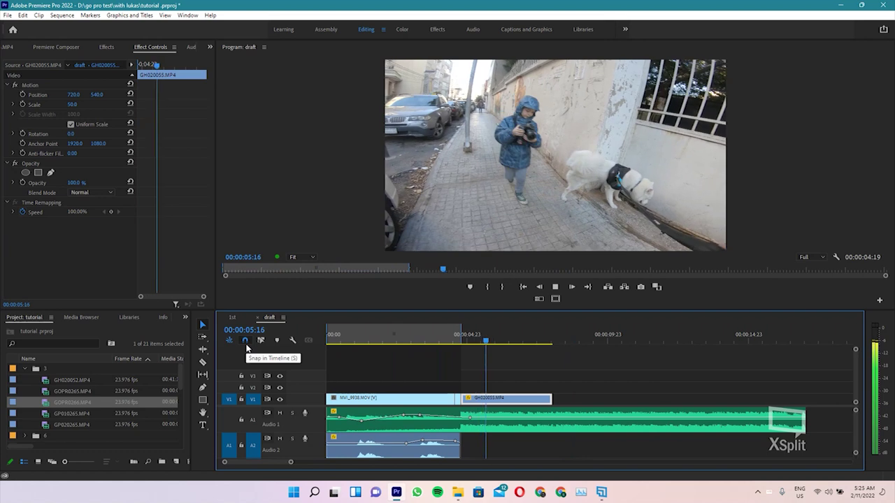
pyautogui.press('space')
pyautogui.click(444, 328)
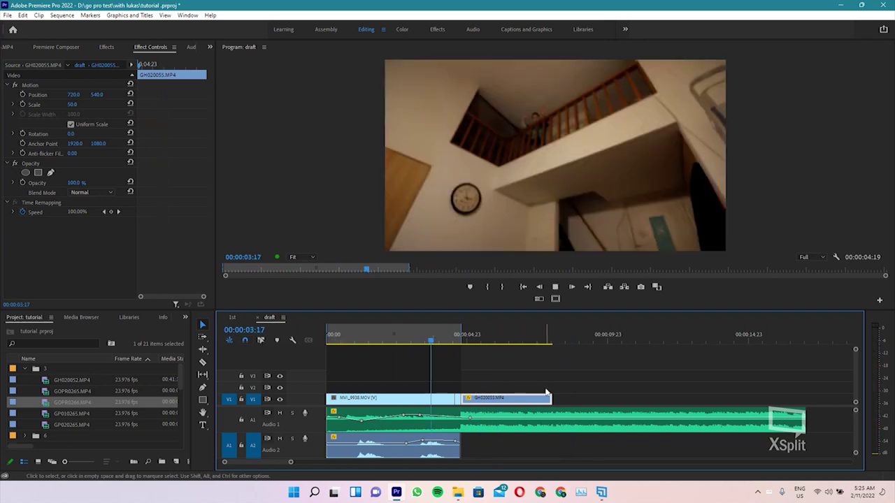
pyautogui.press('space')
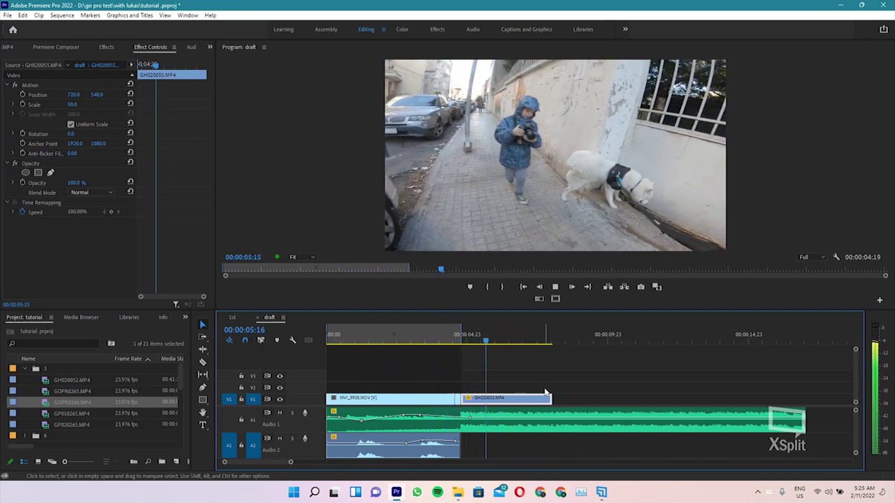
pyautogui.press('space')
pyautogui.click(451, 341)
pyautogui.press('space')
pyautogui.press('space')
pyautogui.press('=')
pyautogui.press('=')
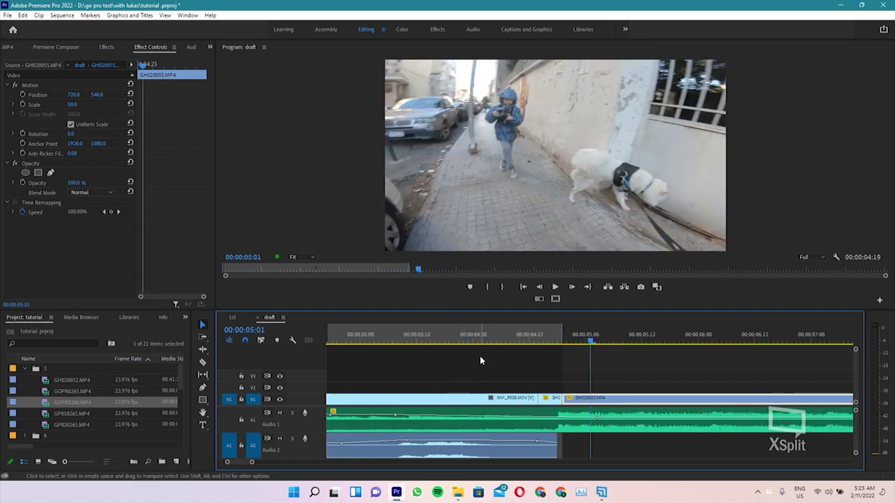
# Check the short clip's Speed/Duration settings and close them unchanged
pyautogui.click(557, 340)
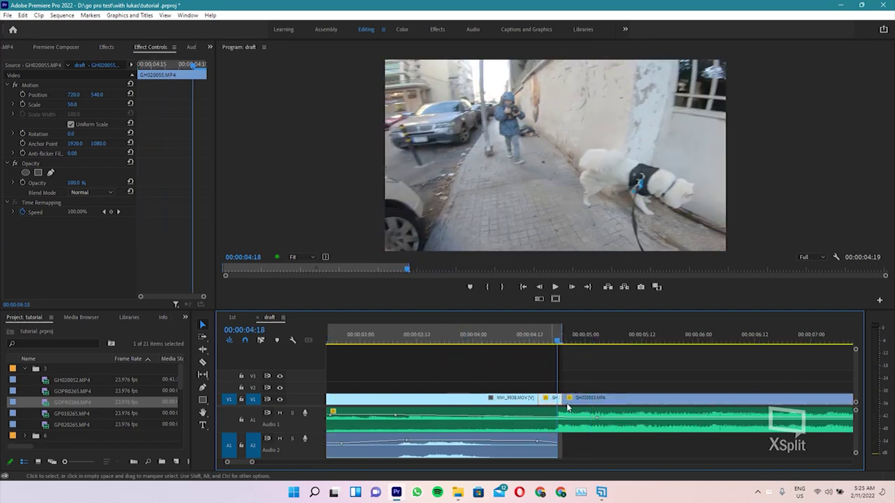
pyautogui.rightClick(552, 398)
pyautogui.click(589, 293)
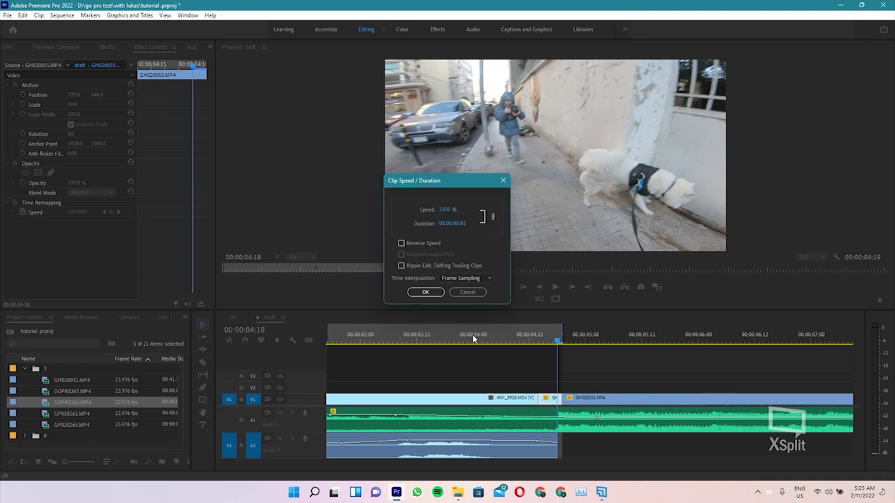
pyautogui.click(435, 292)
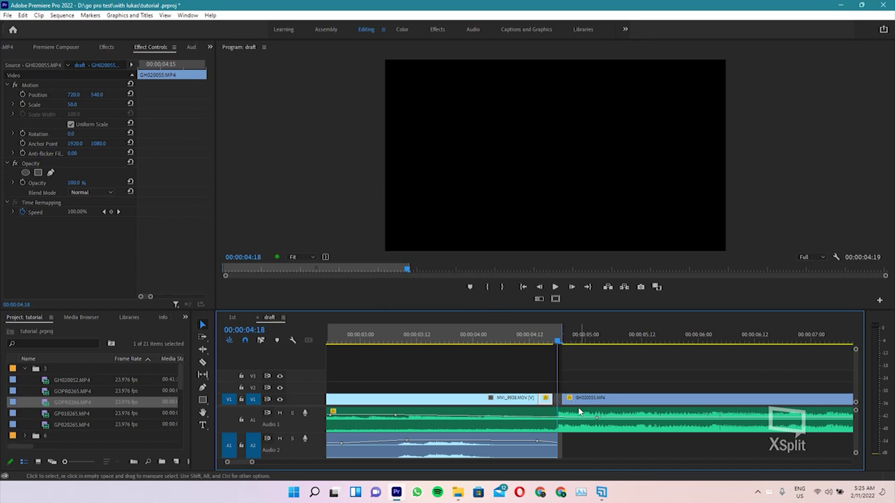
# Extend the GH020055 clip's start to fill the black gap and replay the cut
pyautogui.moveTo(557, 402); pyautogui.dragTo(568, 400)
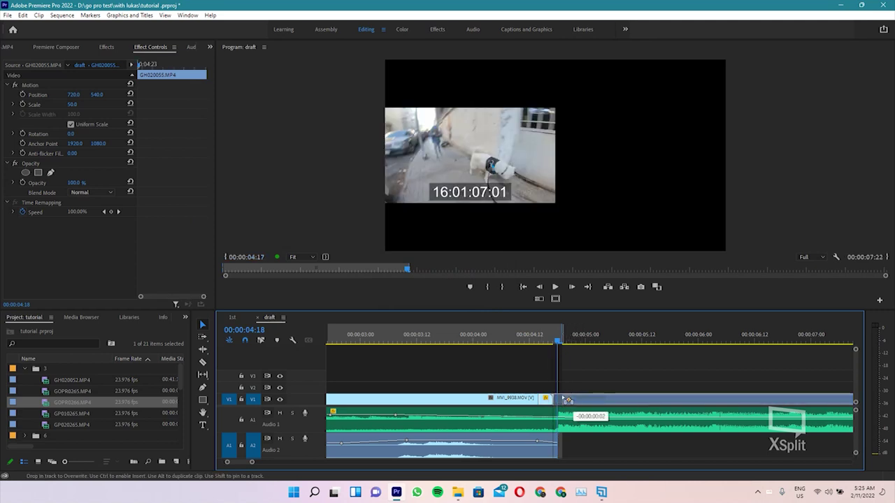
pyautogui.click(504, 334)
pyautogui.press('space')
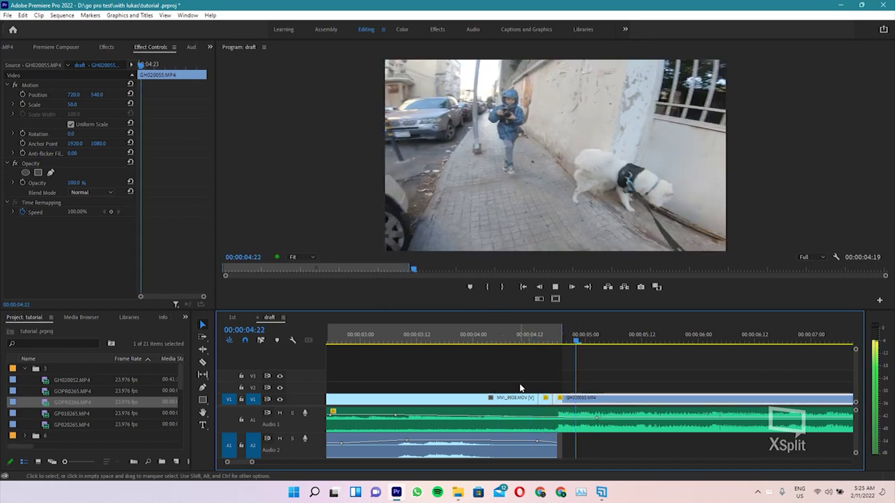
pyautogui.press('space')
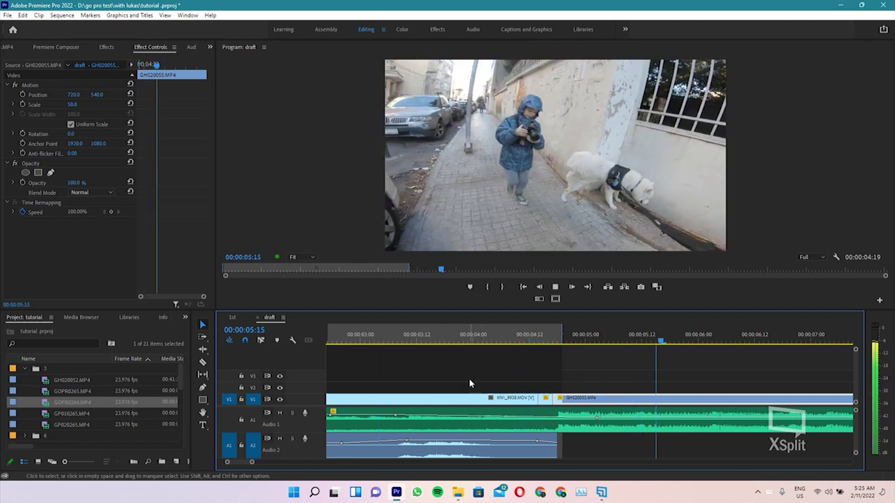
pyautogui.press('space')
pyautogui.click(455, 334)
pyautogui.press('space')
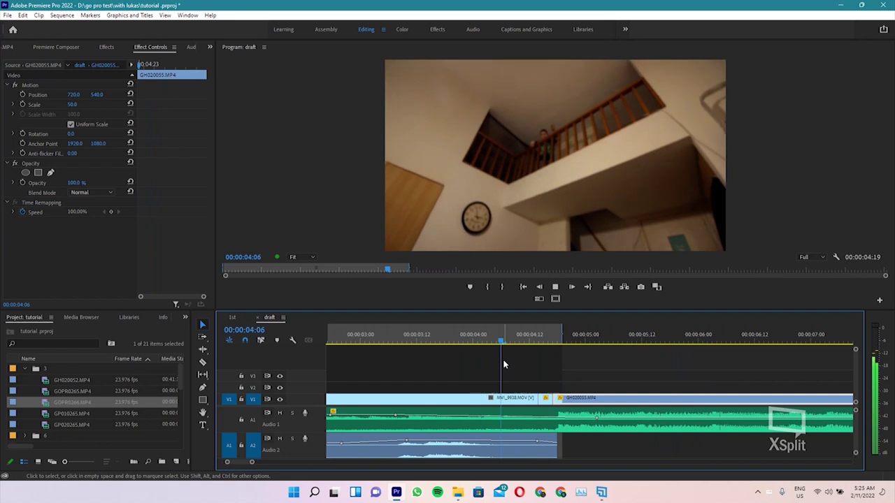
pyautogui.press('space')
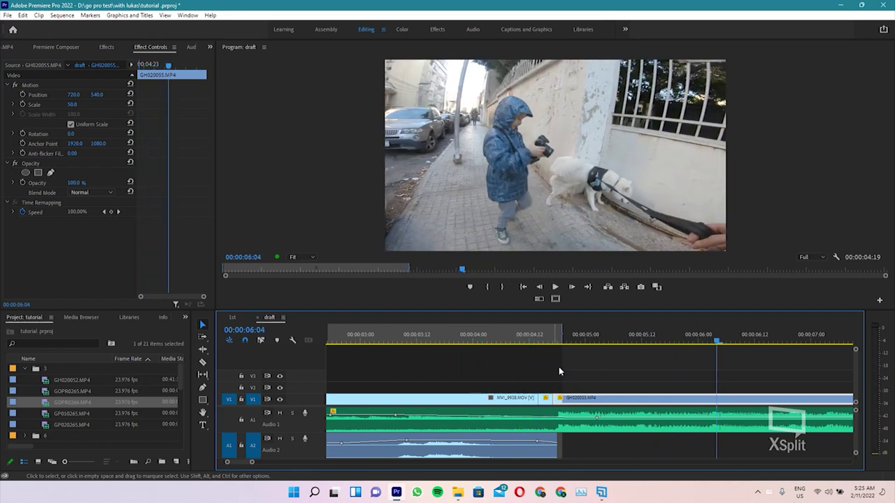
# Zoom out and replay the draft from near the start
pyautogui.press('-')
pyautogui.press('-')
pyautogui.press('space')
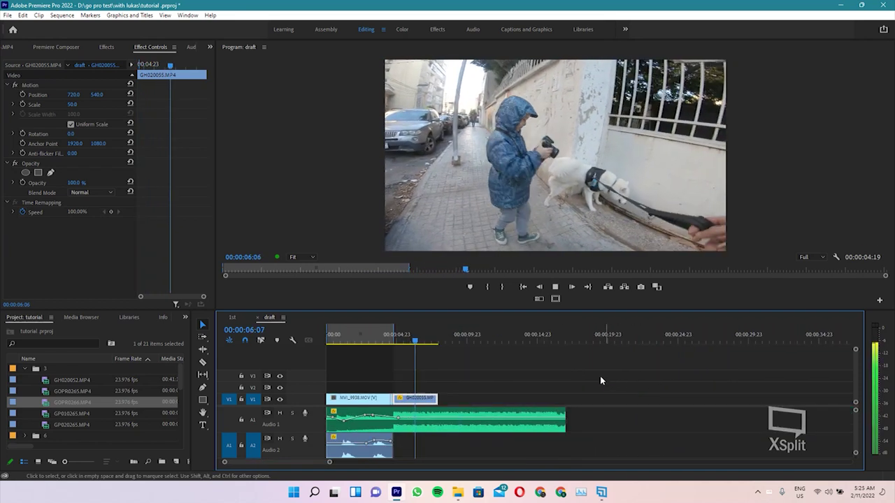
pyautogui.click(342, 335)
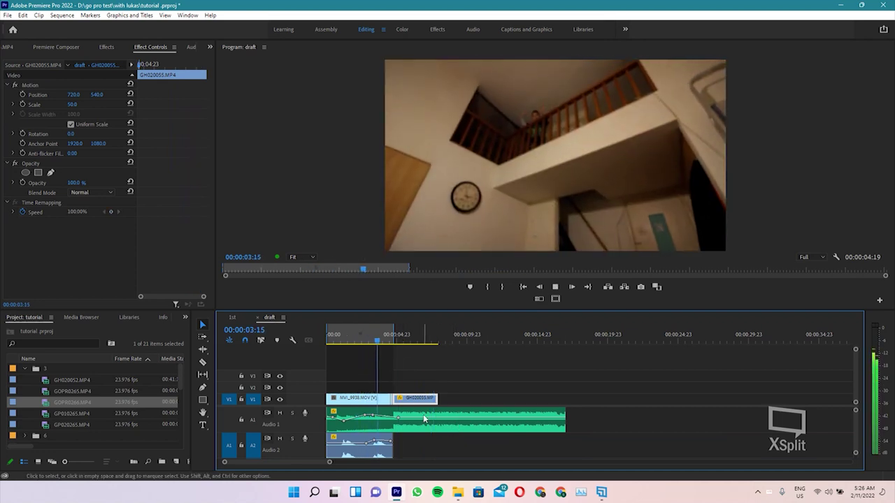
pyautogui.press('space')
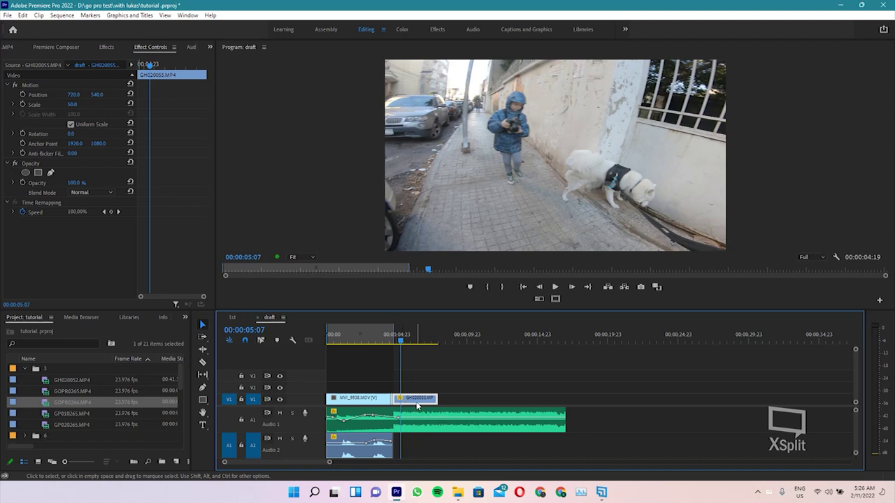
# Slow the GH020055 clip to 50% speed with Optical Flow interpolation
pyautogui.doubleClick(418, 401)
pyautogui.rightClick(418, 397)
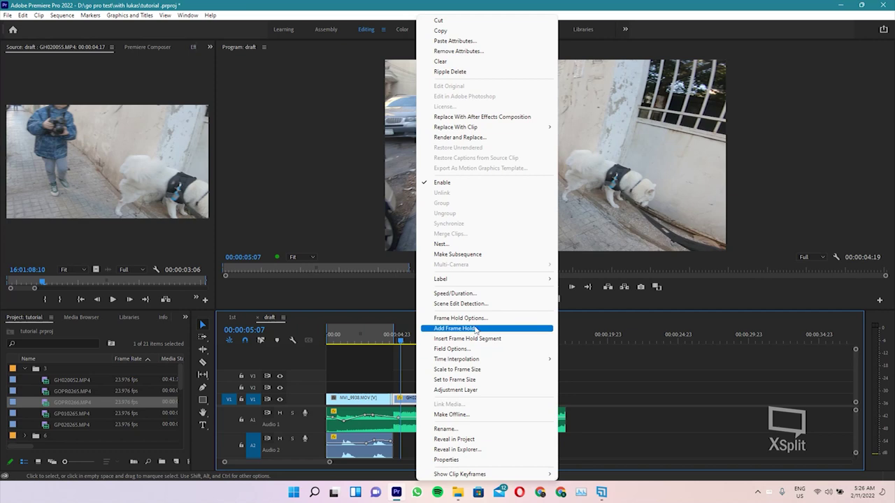
pyautogui.click(469, 293)
pyautogui.write('50')
pyautogui.click(464, 279)
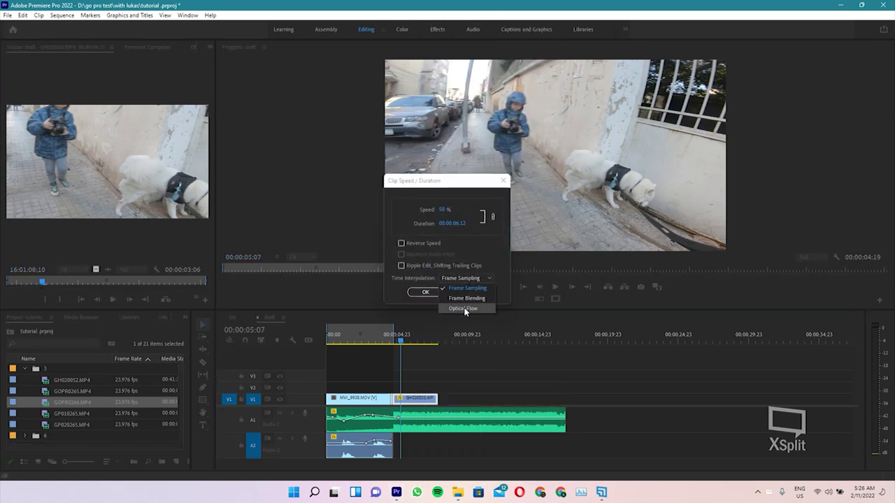
pyautogui.click(464, 309)
pyautogui.click(426, 292)
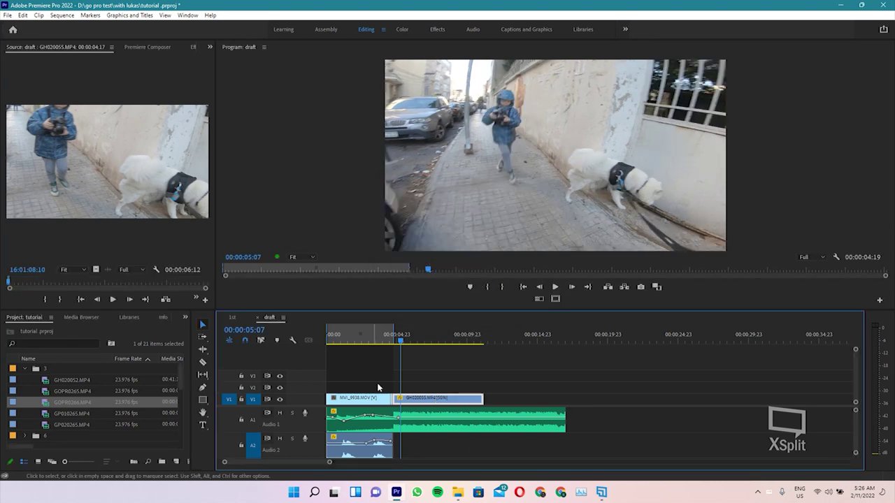
# Play back the slowed dog clip to review it
pyautogui.click(389, 339)
pyautogui.press('space')
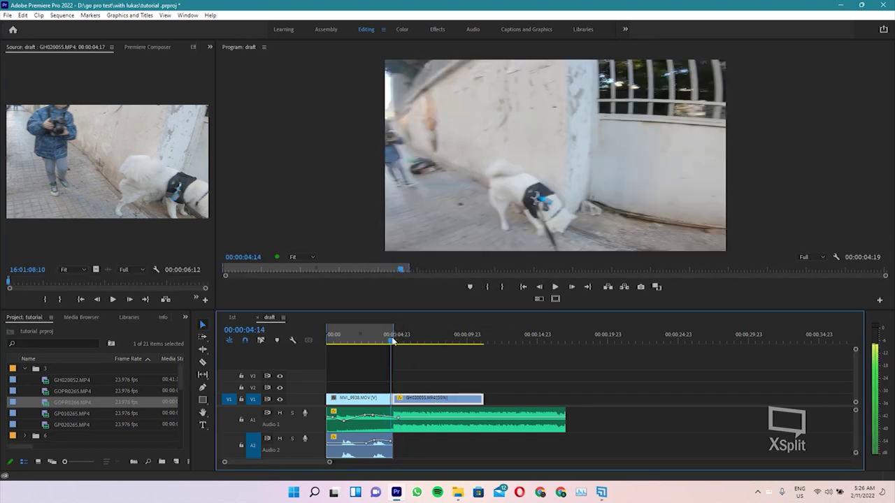
pyautogui.press('space')
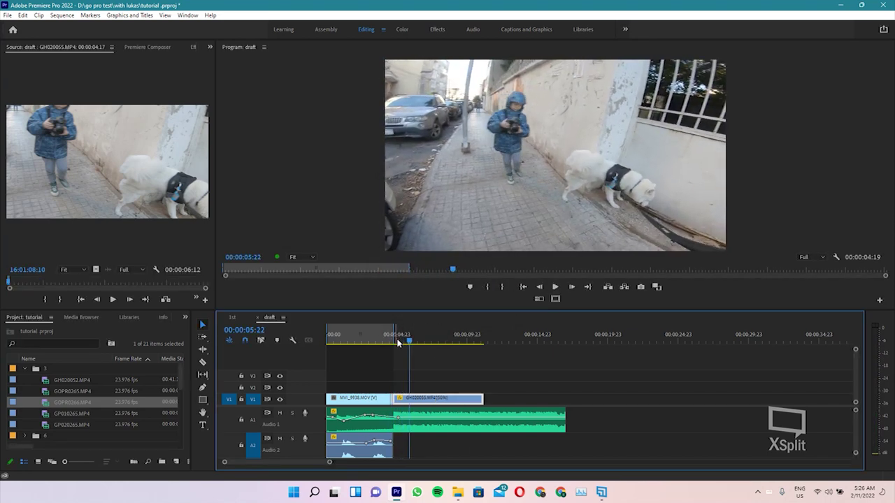
pyautogui.press('=')
pyautogui.press('=')
pyautogui.press('=')
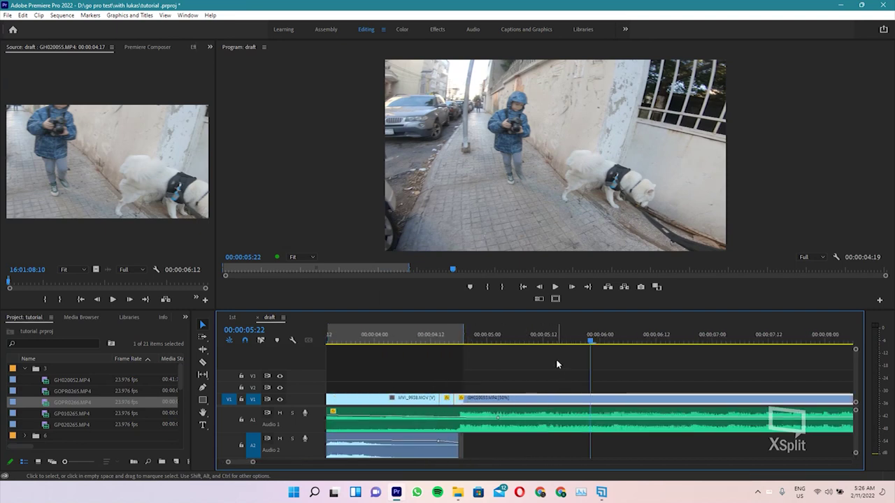
pyautogui.click(365, 335)
pyautogui.press('space')
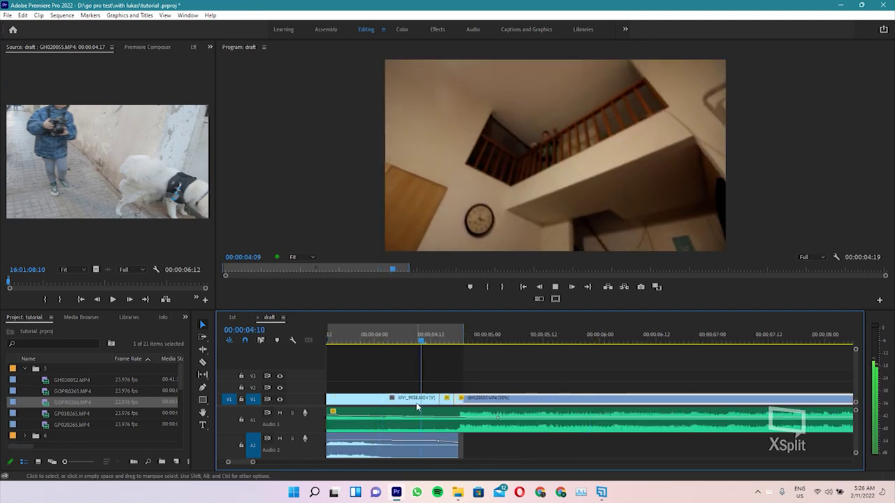
pyautogui.press('space')
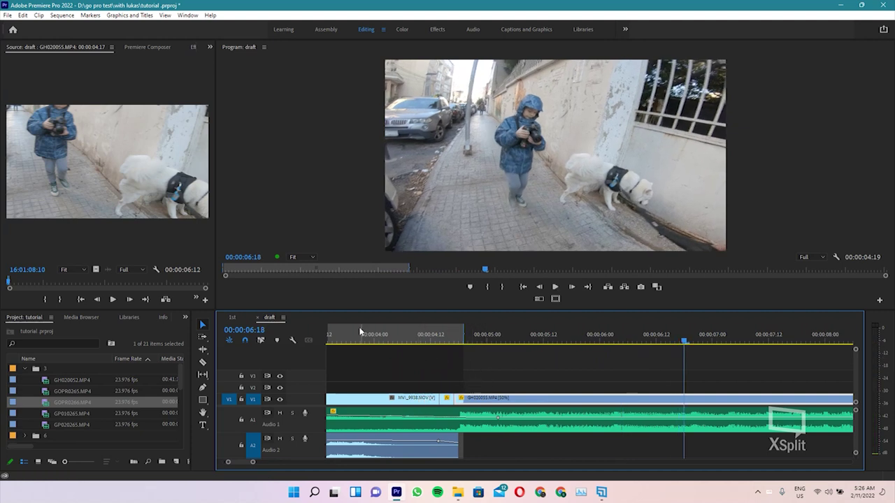
# Play from about 00:00:04:00 and razor the GH020055 clip at 00:00:05:13
pyautogui.click(362, 335)
pyautogui.press('space')
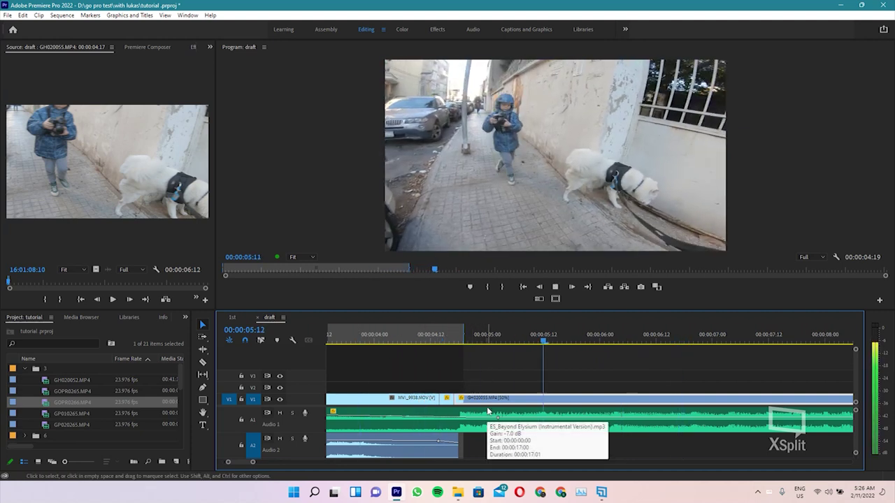
pyautogui.press('space')
pyautogui.click(549, 403)
# Set the GH020055 piece after the cut to 100% speed
pyautogui.press('v')
pyautogui.rightClick(565, 400)
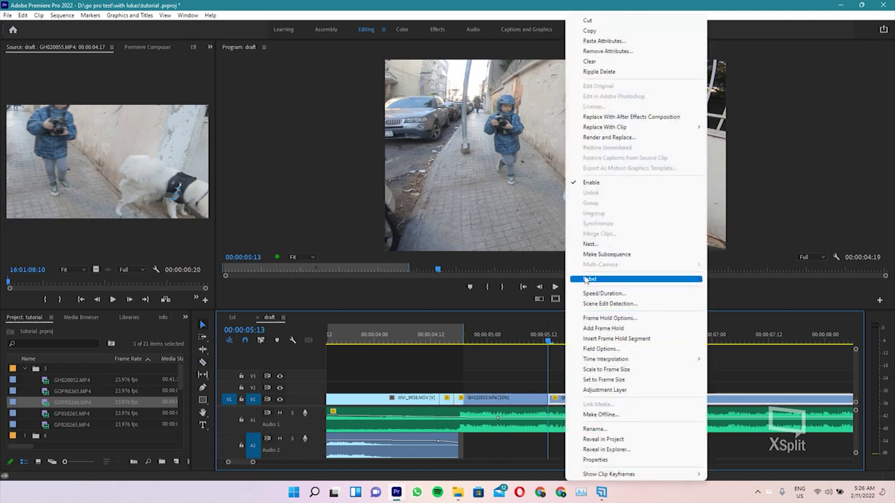
pyautogui.click(593, 293)
pyautogui.write('00')
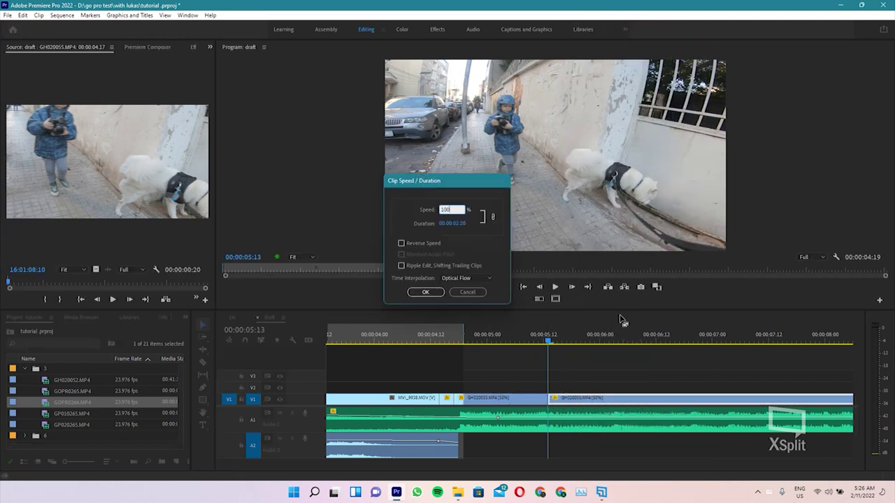
pyautogui.press('Return')
# Play back the cut from about 00:00:04:03 and park the playhead at 00:00:06:17
pyautogui.press('space')
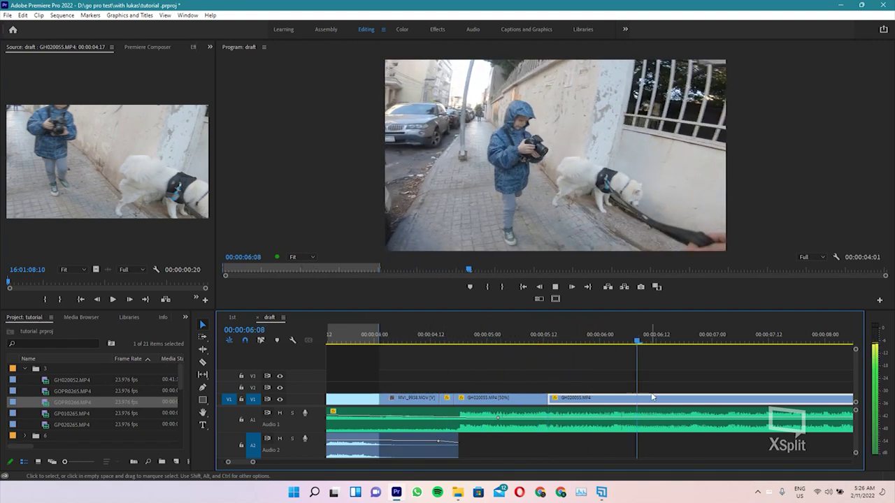
pyautogui.press('space')
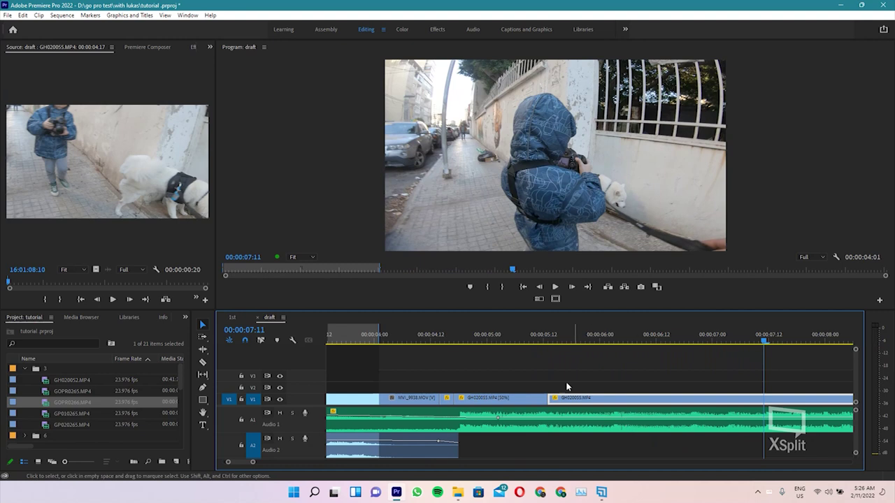
pyautogui.click(391, 336)
pyautogui.press('space')
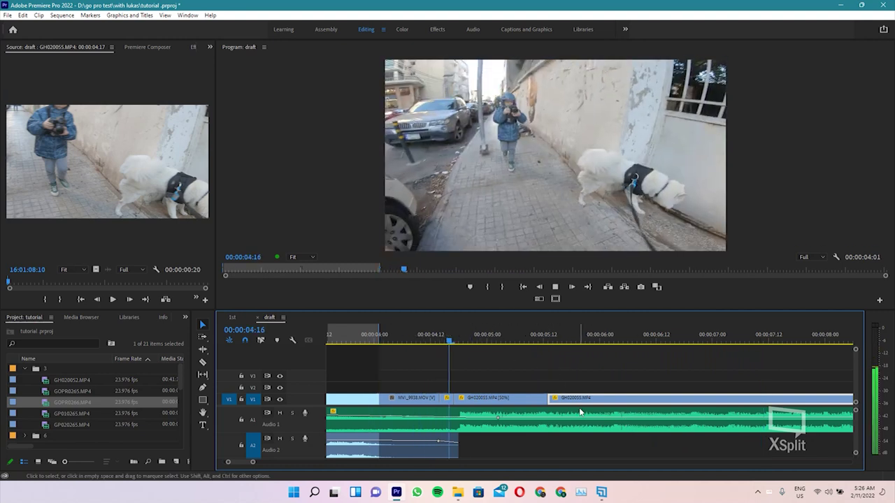
pyautogui.press('space')
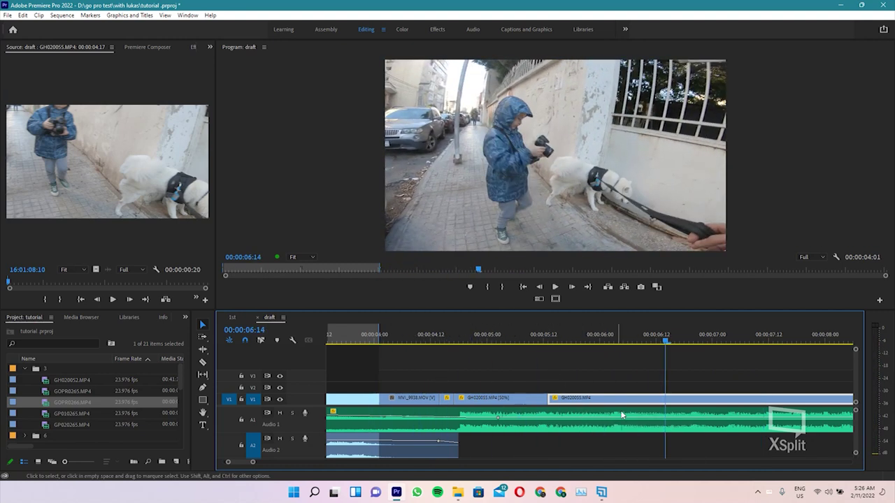
pyautogui.moveTo(681, 341); pyautogui.dragTo(679, 342)
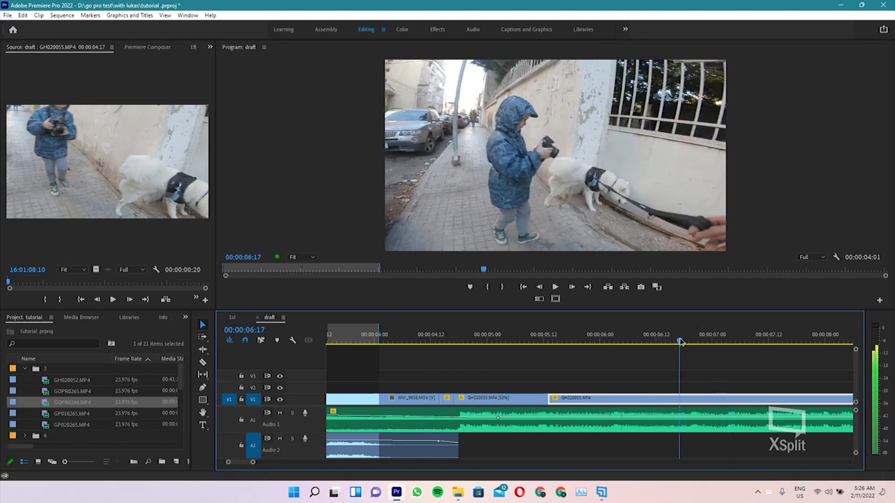
# Split the clip at 00:00:06:17 and set the final piece to 1000% speed
pyautogui.hotkey('ctrl', 'k')
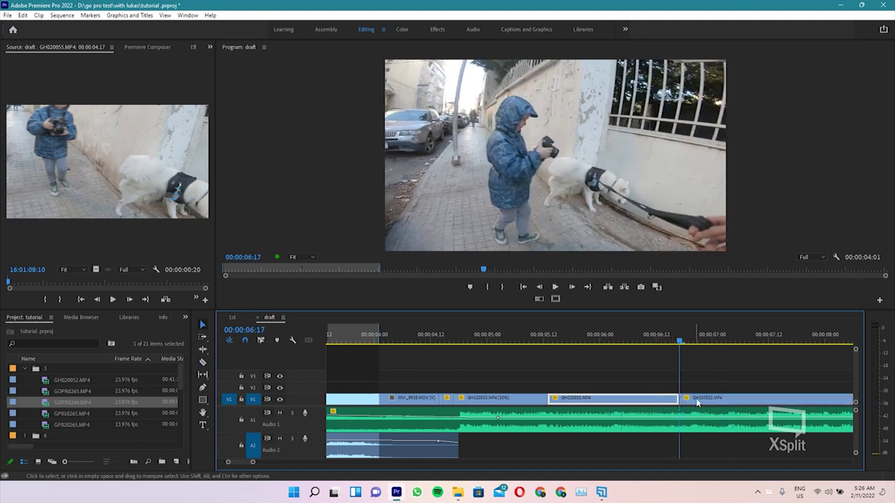
pyautogui.rightClick(705, 399)
pyautogui.click(742, 293)
pyautogui.write('1000')
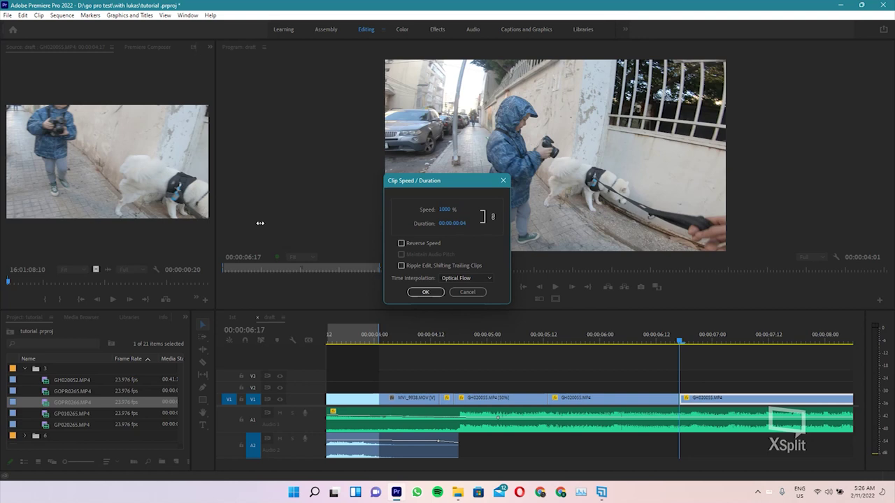
pyautogui.click(424, 292)
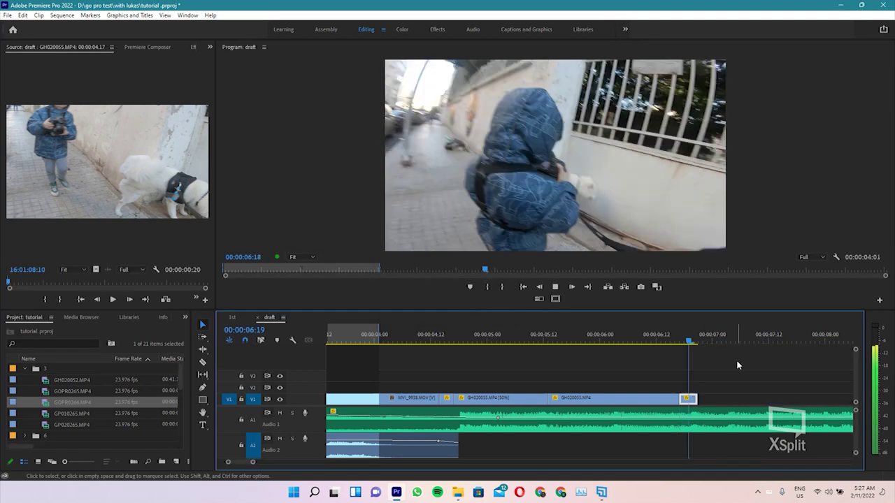
pyautogui.scroll(-3, 688, 385)
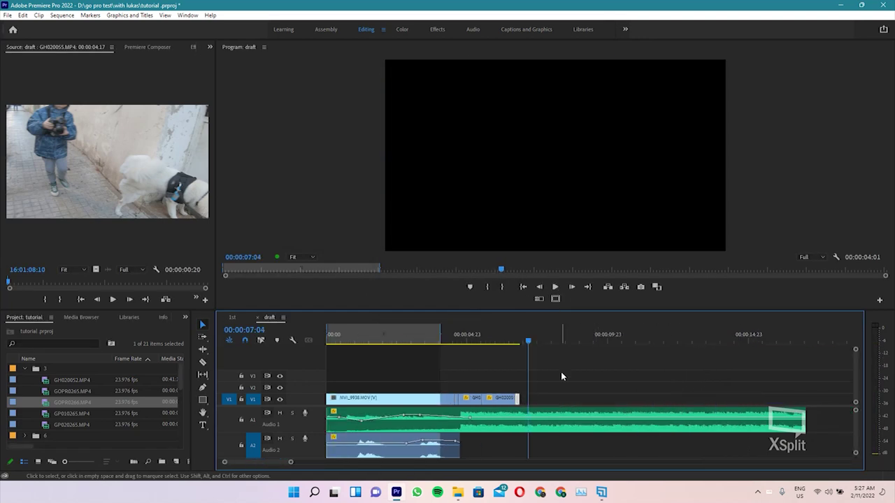
pyautogui.press('-')
pyautogui.press('-')
pyautogui.press('-')
# Switch to the 1st sequence and scrub through the footage to about 00:56:47
pyautogui.click(234, 318)
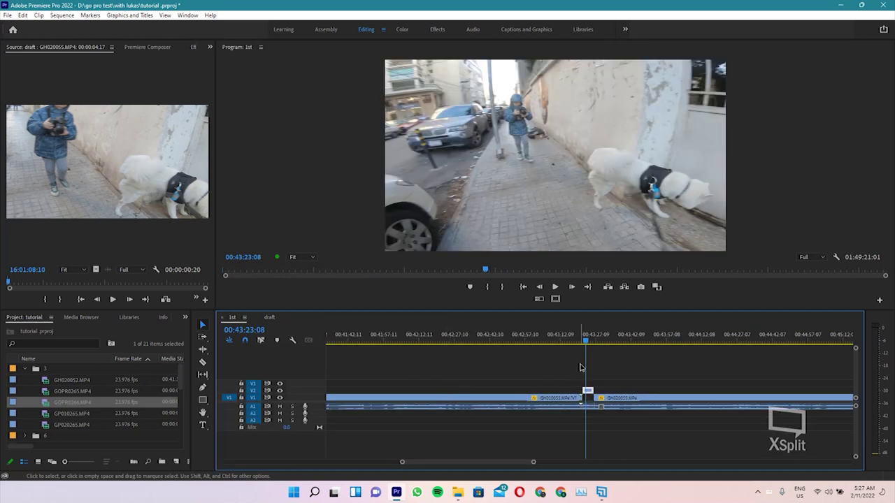
pyautogui.press('-')
pyautogui.press('-')
pyautogui.press('-')
pyautogui.click(635, 338)
pyautogui.moveTo(635, 338)
pyautogui.mouseDown()
pyautogui.moveTo(694, 356)
pyautogui.moveTo(685, 351)
pyautogui.mouseUp()
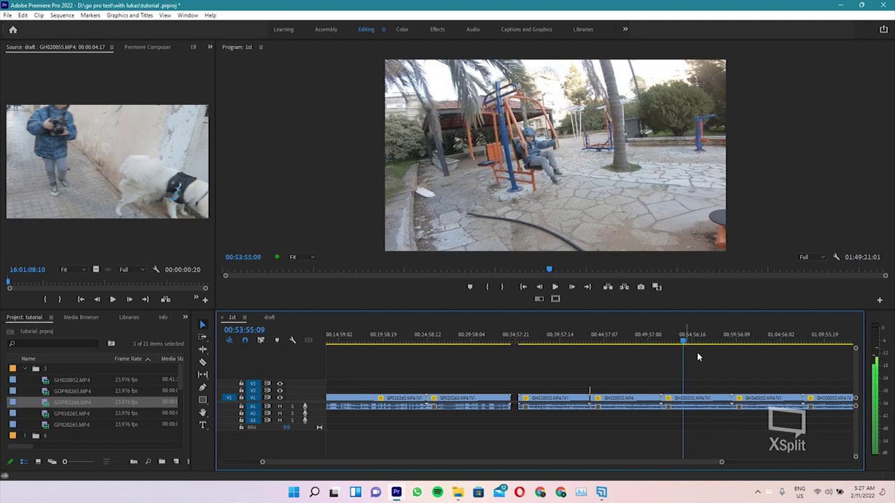
pyautogui.press('space')
pyautogui.press('=')
pyautogui.press('=')
pyautogui.press('=')
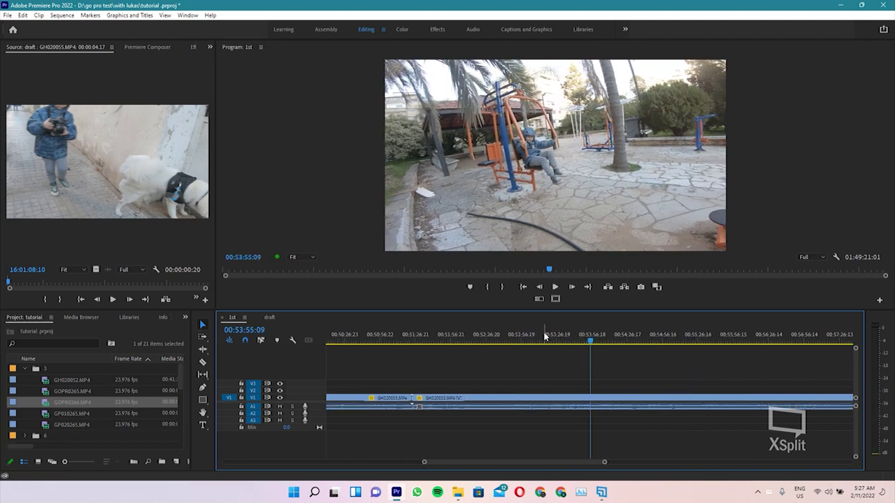
pyautogui.moveTo(551, 339)
pyautogui.mouseDown()
pyautogui.moveTo(509, 337)
pyautogui.moveTo(761, 391)
pyautogui.mouseUp()
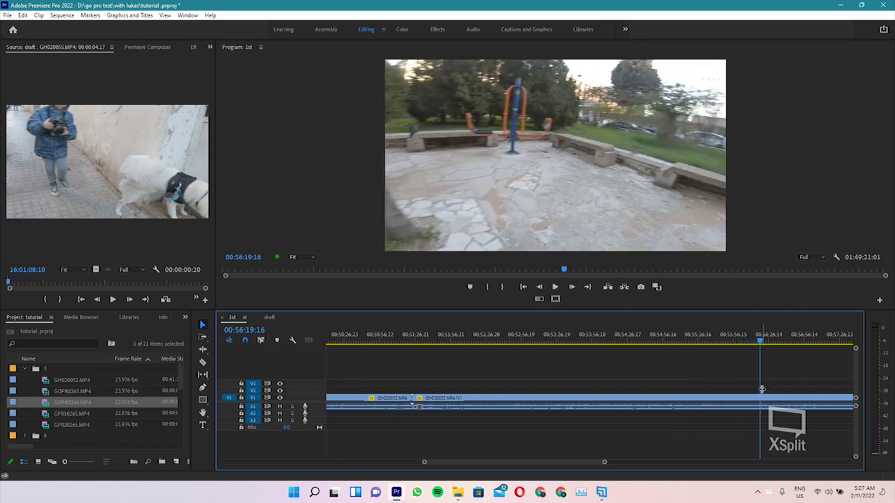
pyautogui.press('-')
pyautogui.press('-')
pyautogui.moveTo(633, 342)
pyautogui.mouseDown()
pyautogui.moveTo(701, 352)
pyautogui.moveTo(693, 350)
pyautogui.mouseUp()
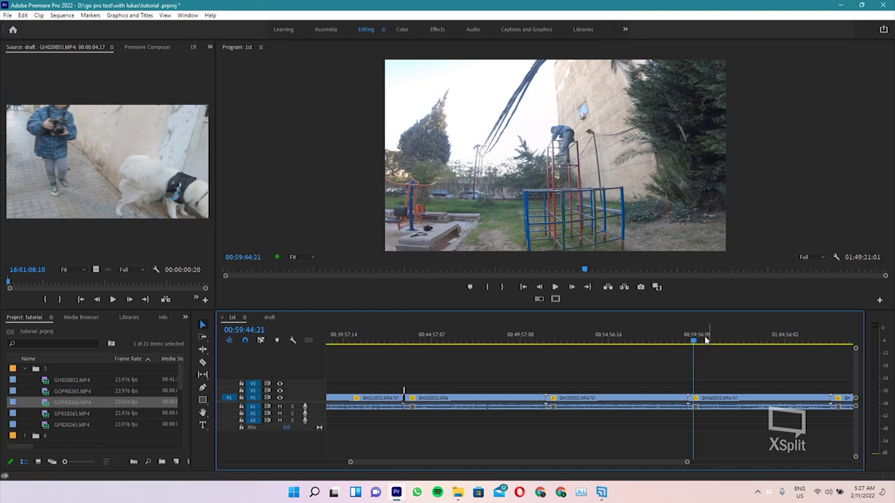
# Shuttle with J/L through GH040055 to the climbing-frame moment around 00:59:38
pyautogui.press('=')
pyautogui.press('=')
pyautogui.press('=')
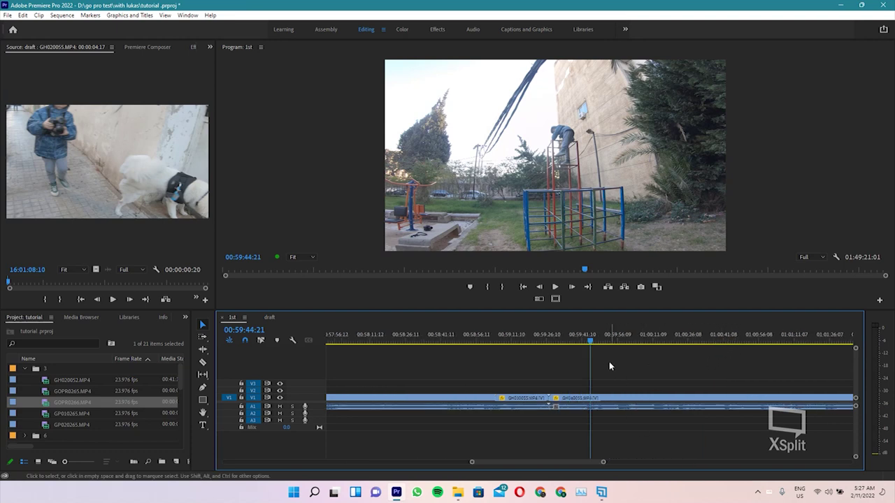
pyautogui.press('space')
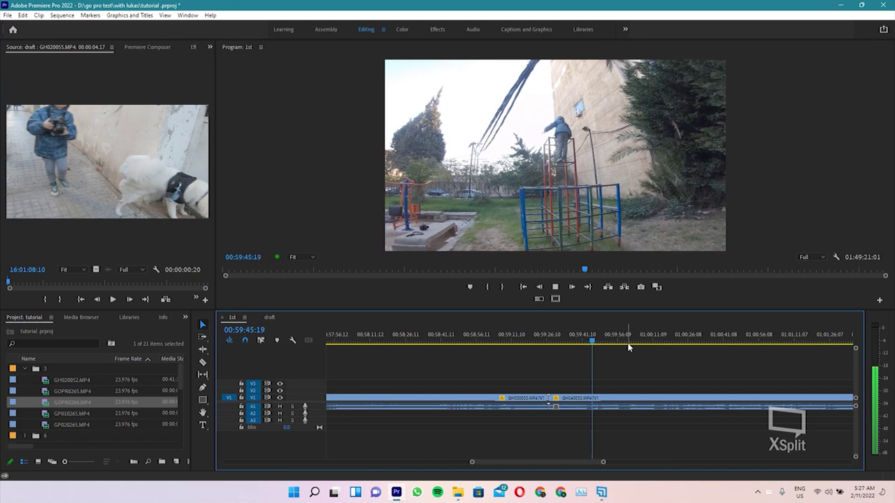
pyautogui.moveTo(608, 341); pyautogui.dragTo(653, 356)
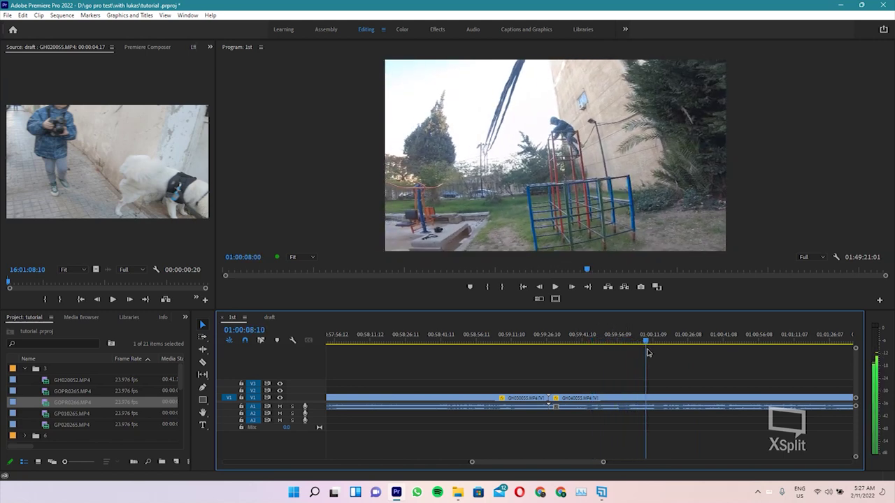
pyautogui.moveTo(654, 355); pyautogui.dragTo(577, 347)
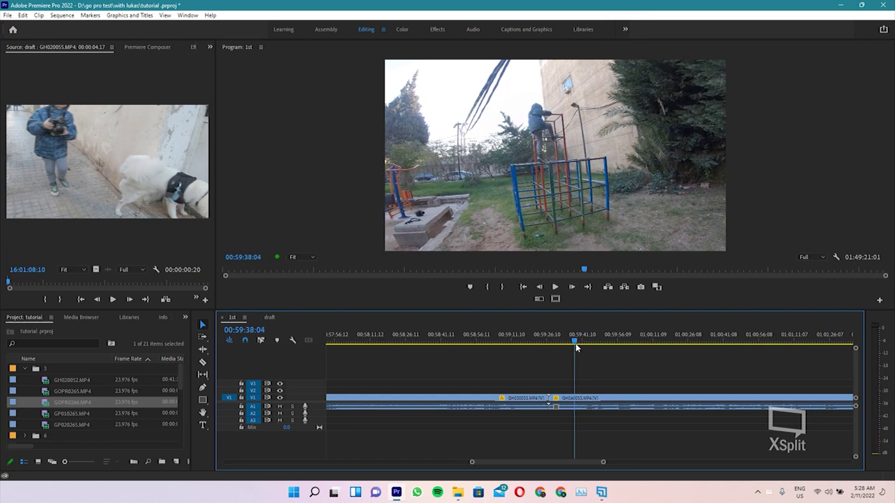
pyautogui.press('=')
pyautogui.press('=')
pyautogui.press('=')
pyautogui.press('j')
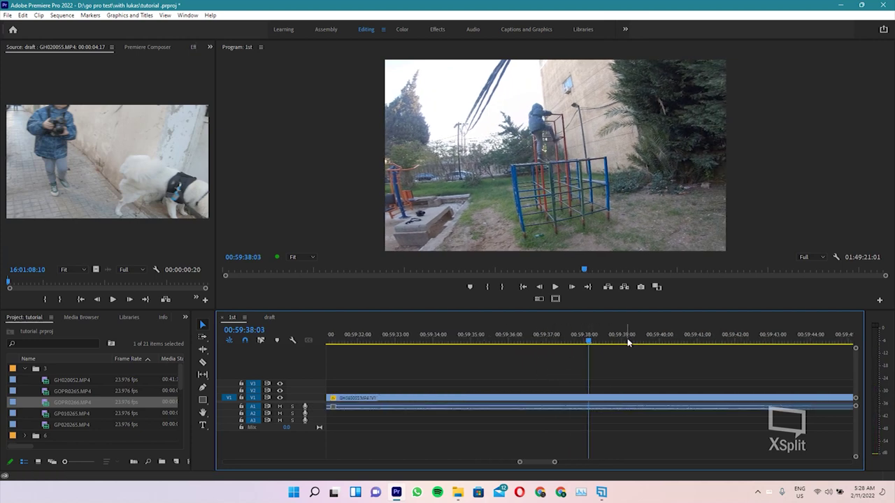
pyautogui.press('l')
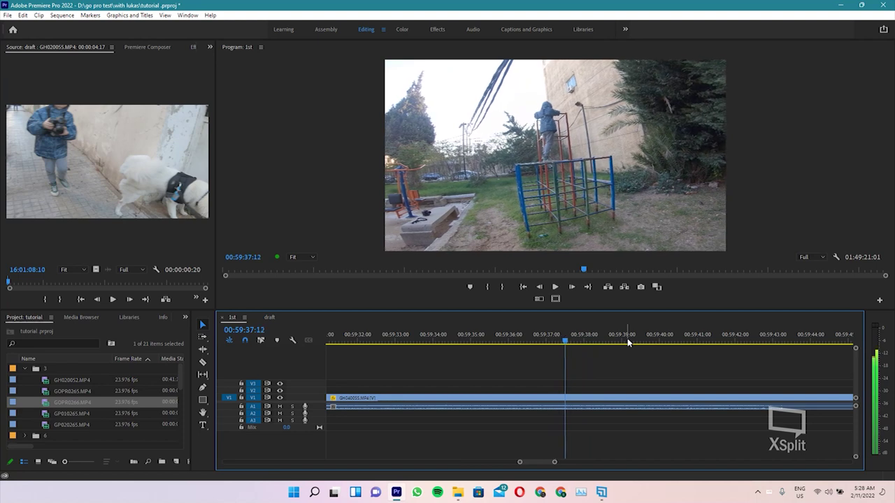
pyautogui.press('j')
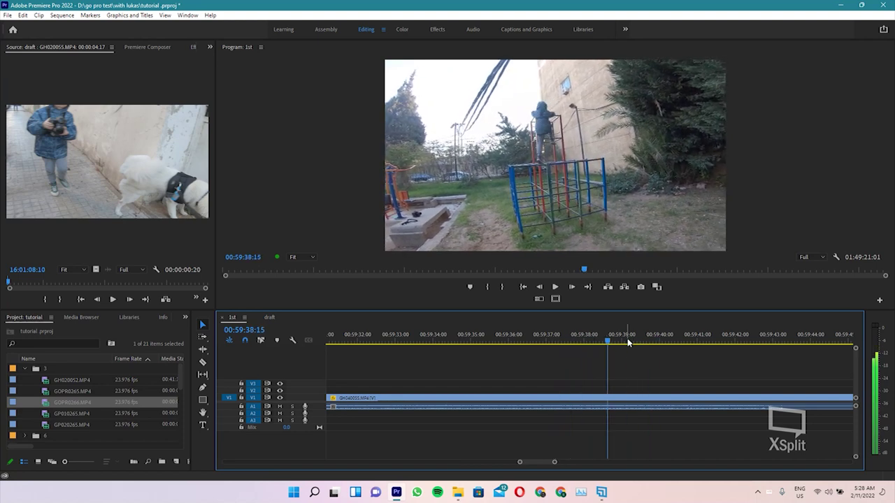
# Razor out the GH040055 piece from 00:59:38:15 to 00:59:40:17, move it to V2, and copy it
pyautogui.press('c')
pyautogui.click(612, 398)
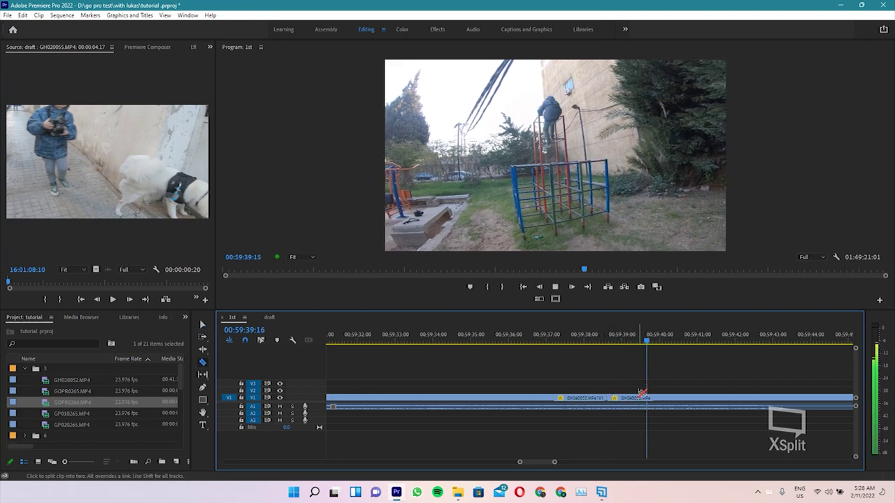
pyautogui.press('space')
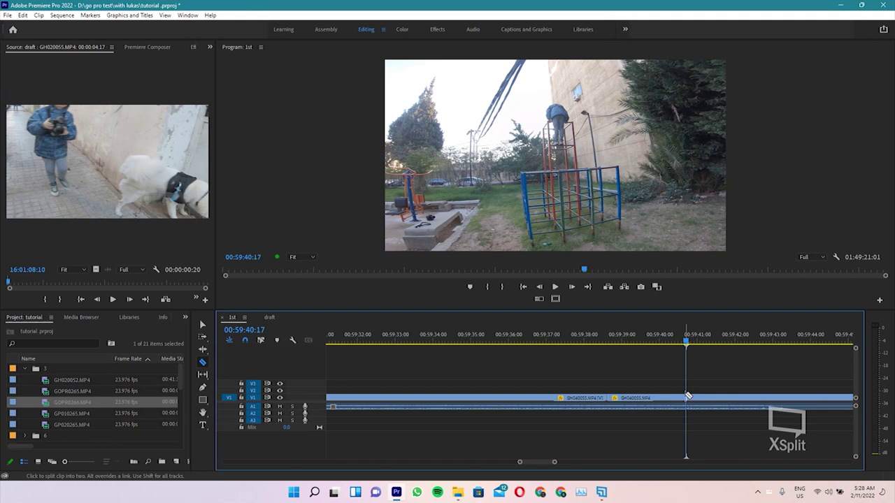
pyautogui.press('v')
pyautogui.moveTo(668, 399); pyautogui.dragTo(668, 396)
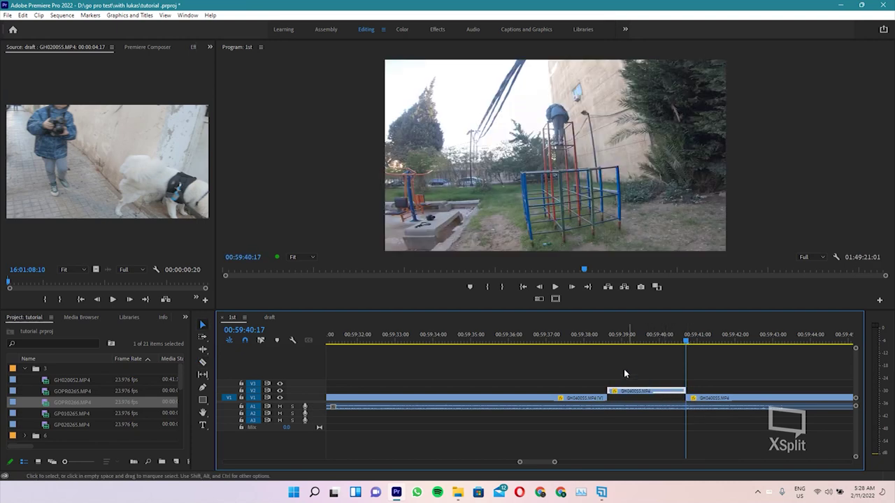
pyautogui.moveTo(668, 396); pyautogui.dragTo(637, 374)
pyautogui.press('-')
pyautogui.click(271, 317)
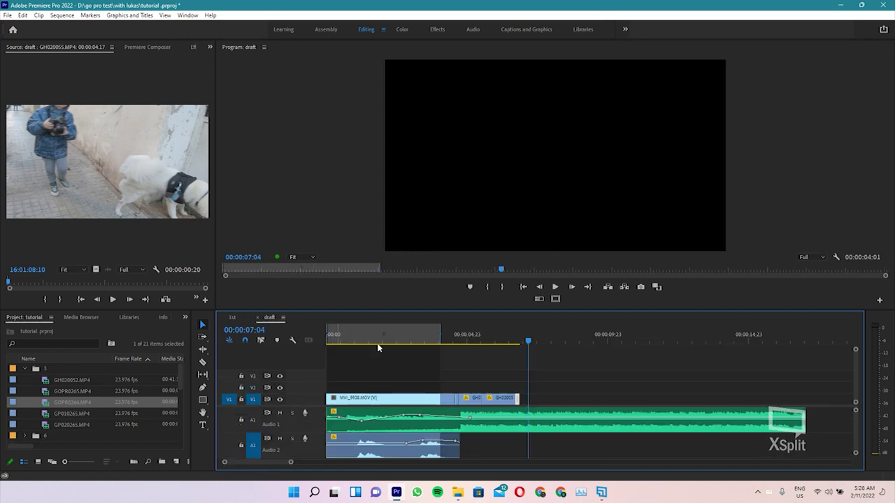
# Paste the GH040055 piece at the end of the draft and save the project
pyautogui.hotkey('ctrl', 'v')
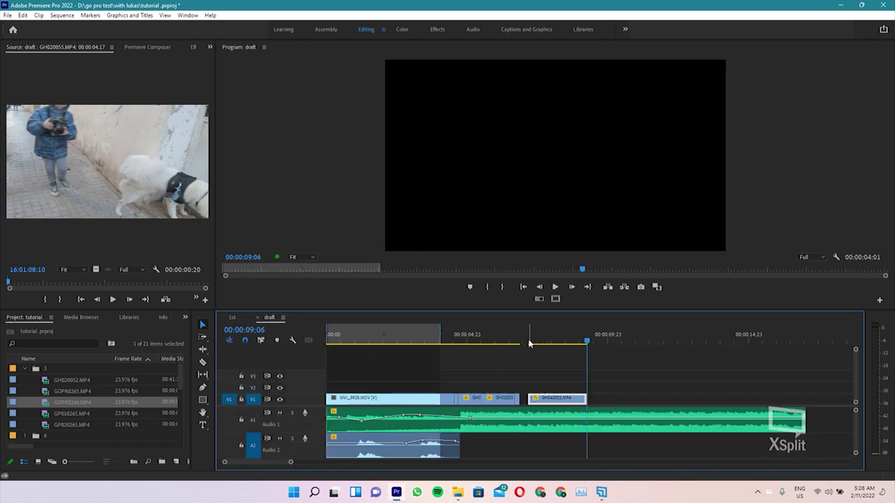
pyautogui.hotkey('ctrl', 's')
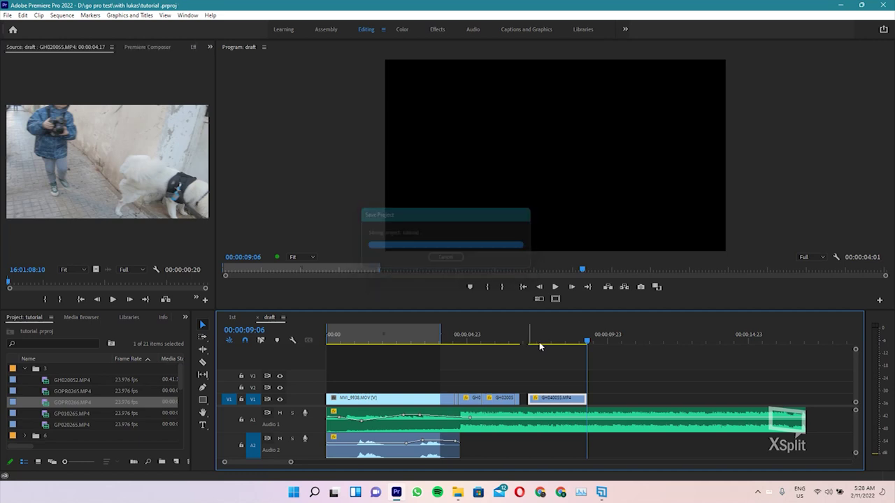
pyautogui.hotkey('ctrl', 'z')
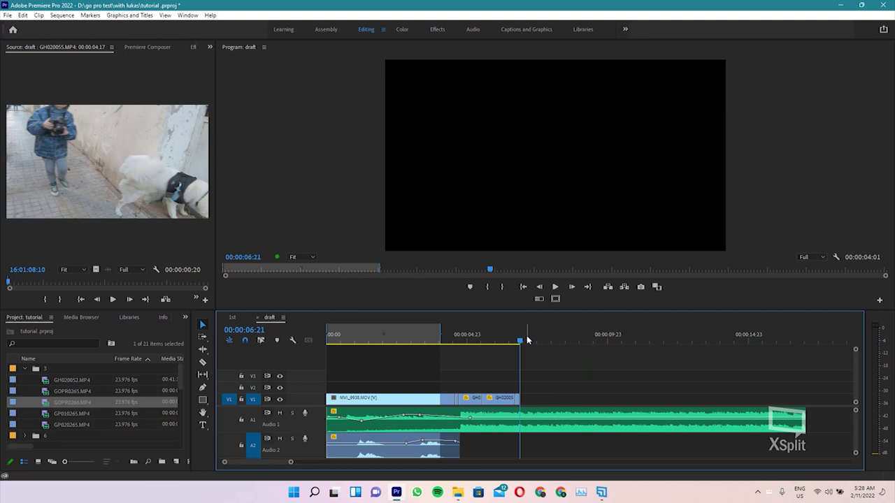
pyautogui.hotkey('ctrl', 'v')
# Play back the ending and park the playhead at 00:00:07:08
pyautogui.press('space')
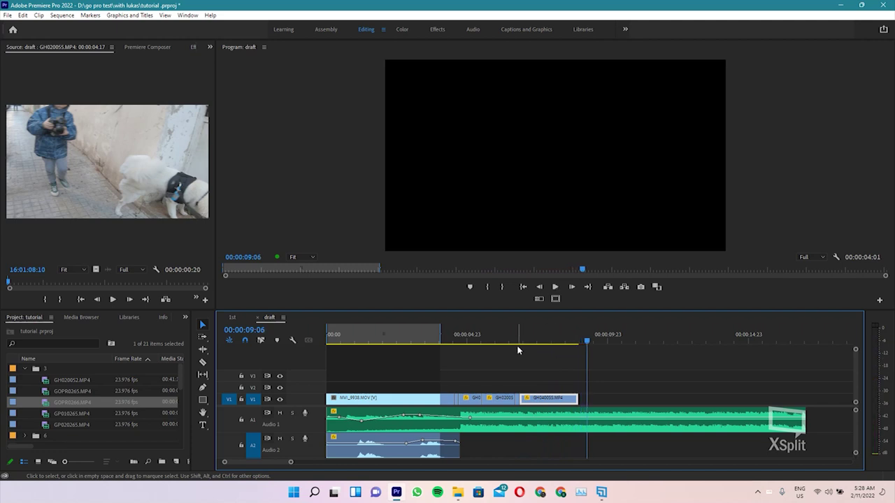
pyautogui.press('Up')
pyautogui.press('Up')
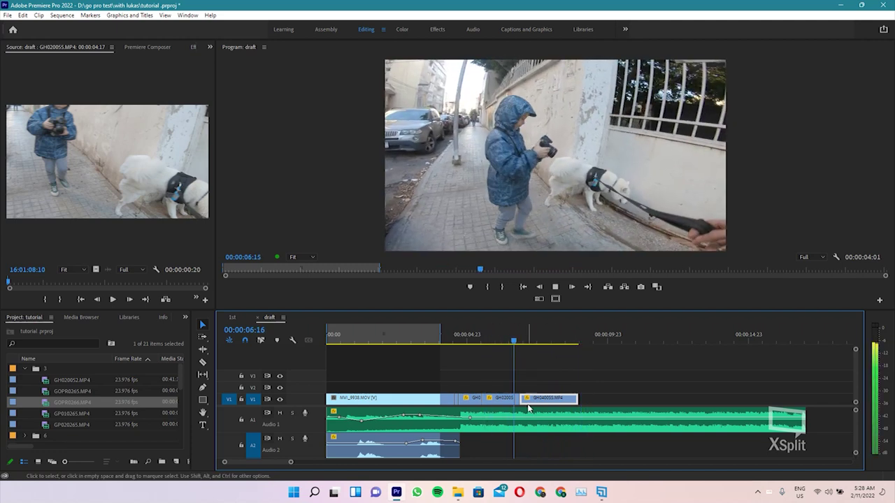
pyautogui.press('space')
pyautogui.moveTo(504, 346); pyautogui.dragTo(533, 343)
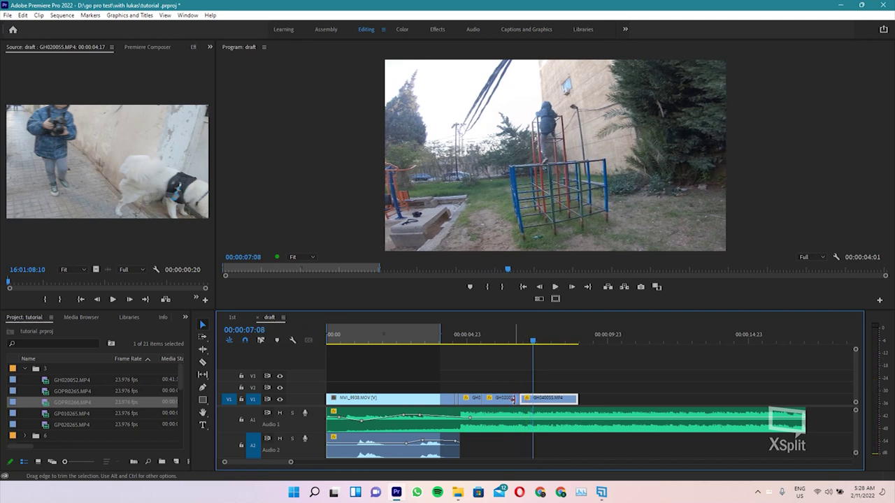
pyautogui.rightClick(519, 400)
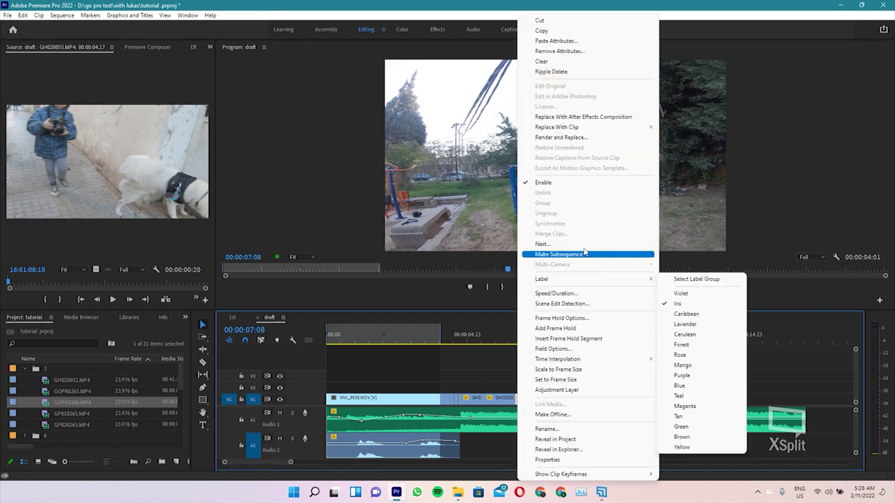
# Switch the tiny 1000% clip's Time Interpolation to Frame Sampling
pyautogui.click(601, 293)
pyautogui.click(465, 279)
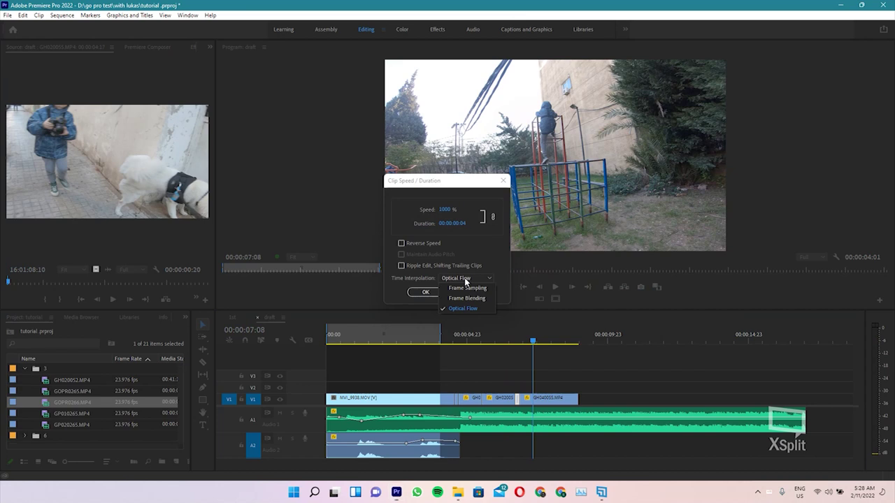
pyautogui.click(471, 288)
pyautogui.click(426, 292)
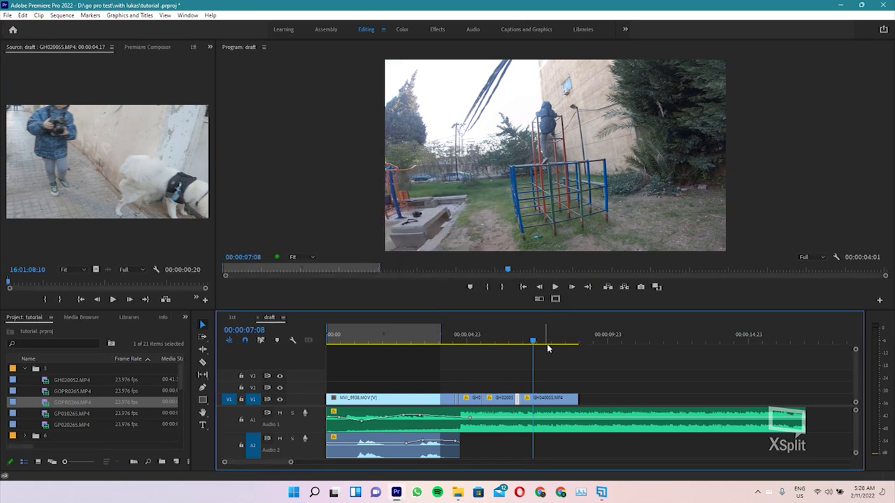
# Replay the sped-up passage and zoom in to check the cut
pyautogui.click(510, 341)
pyautogui.press('space')
pyautogui.click(509, 341)
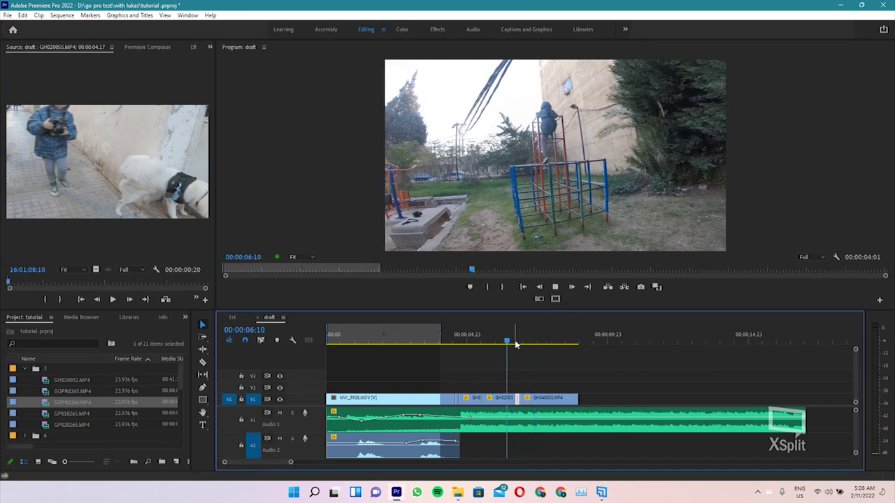
pyautogui.press('space')
pyautogui.press('=')
pyautogui.press('=')
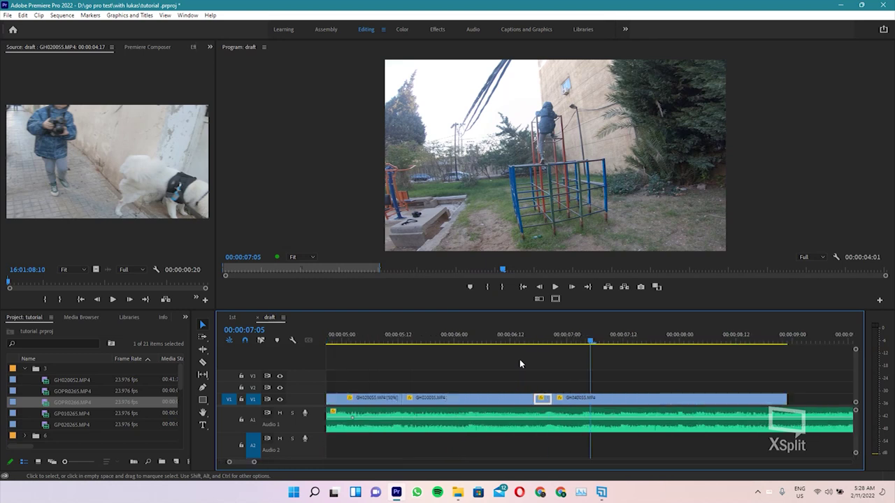
pyautogui.press('=')
pyautogui.press('-')
pyautogui.press('-')
pyautogui.press('-')
pyautogui.press('Down')
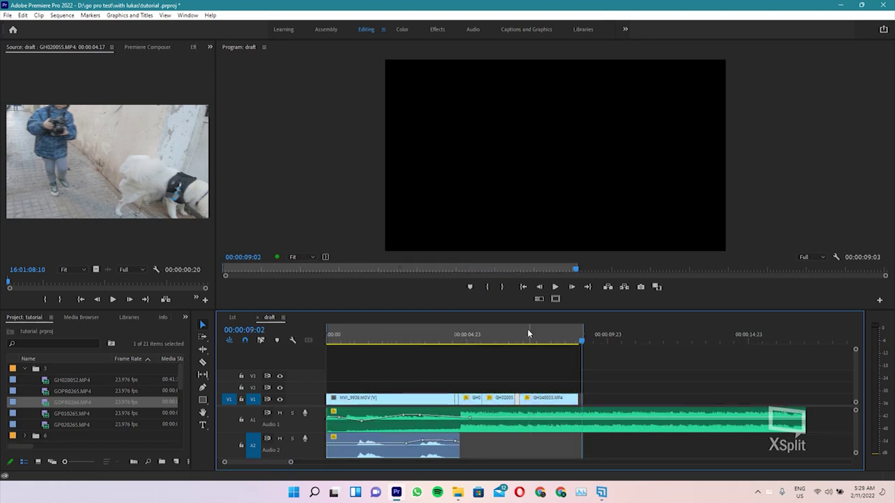
# Play the passage again and return to the frame at 00:00:06:16
pyautogui.click(494, 337)
pyautogui.press('space')
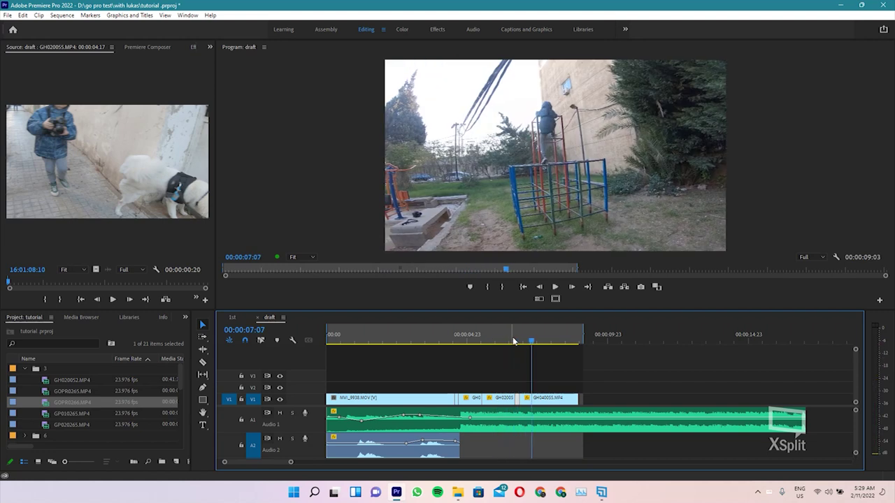
pyautogui.press('=')
pyautogui.press('=')
pyautogui.moveTo(532, 332)
pyautogui.mouseDown()
pyautogui.moveTo(525, 330)
pyautogui.moveTo(546, 332)
pyautogui.moveTo(506, 331)
pyautogui.moveTo(562, 333)
pyautogui.mouseUp()
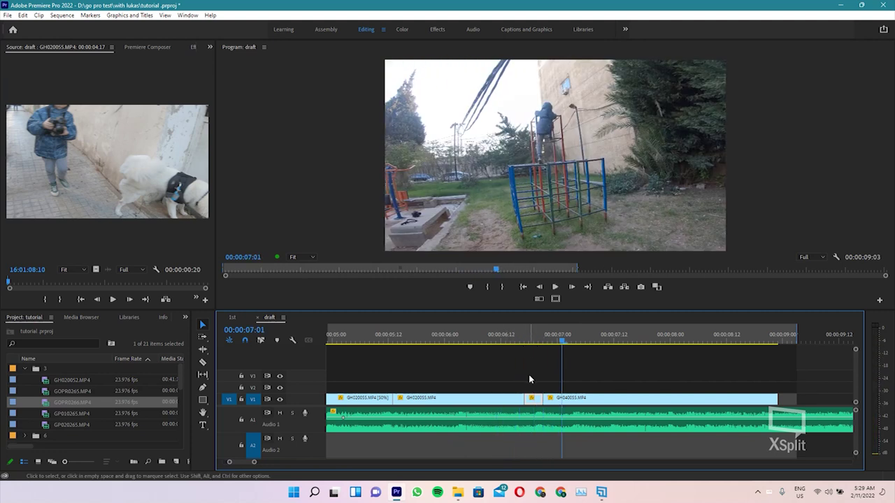
pyautogui.rightClick(537, 401)
# Render the draft sequence In to Out and play the rendered preview
pyautogui.click(553, 383)
pyautogui.rightClick(536, 402)
pyautogui.click(547, 389)
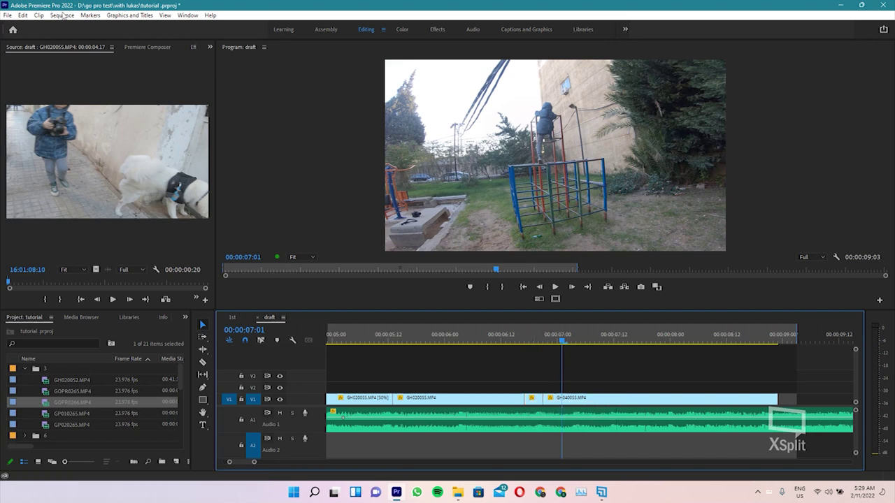
pyautogui.click(64, 15)
pyautogui.click(84, 36)
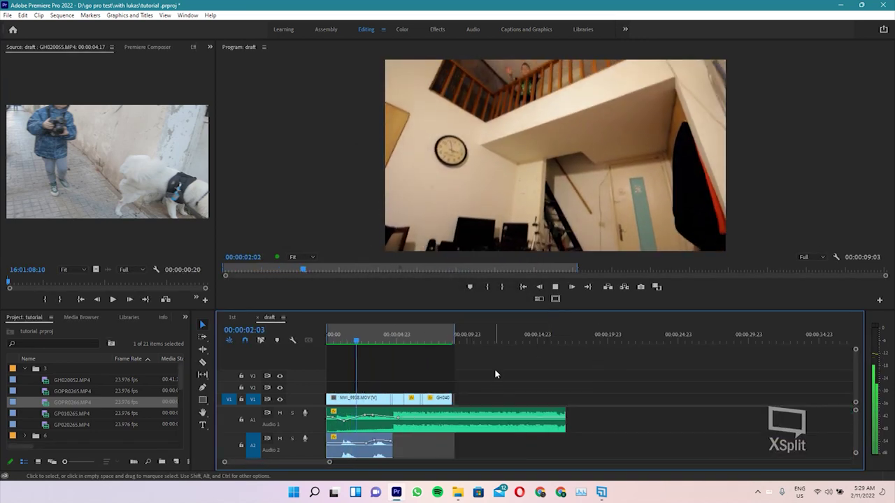
pyautogui.press('XF86AudioLowerVolume')
pyautogui.press('XF86AudioLowerVolume')
pyautogui.press('XF86AudioLowerVolume')
pyautogui.press('XF86AudioLowerVolume')
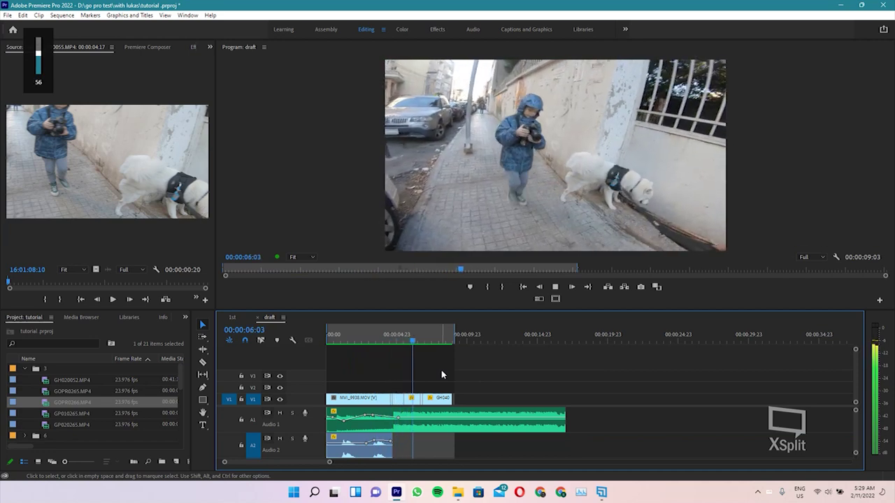
pyautogui.press('space')
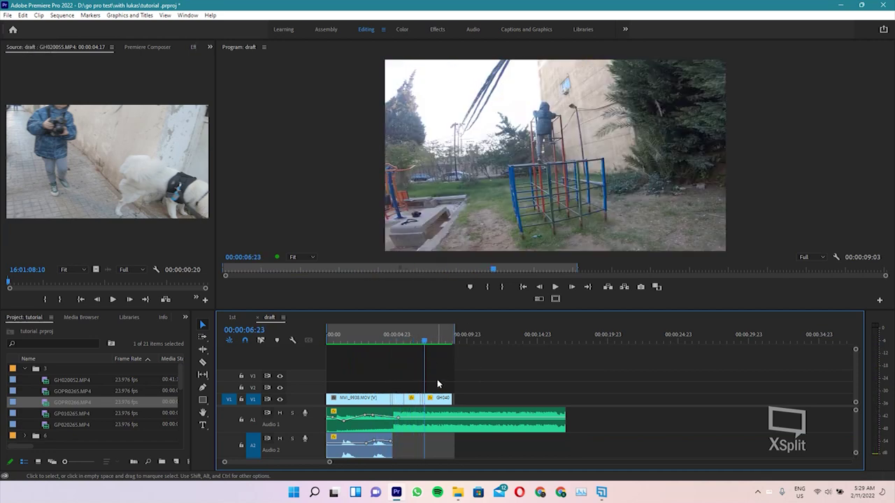
# Replay from about 00:00:05:04 and place the playhead at 00:00:06:03
pyautogui.press('=')
pyautogui.press('=')
pyautogui.press('=')
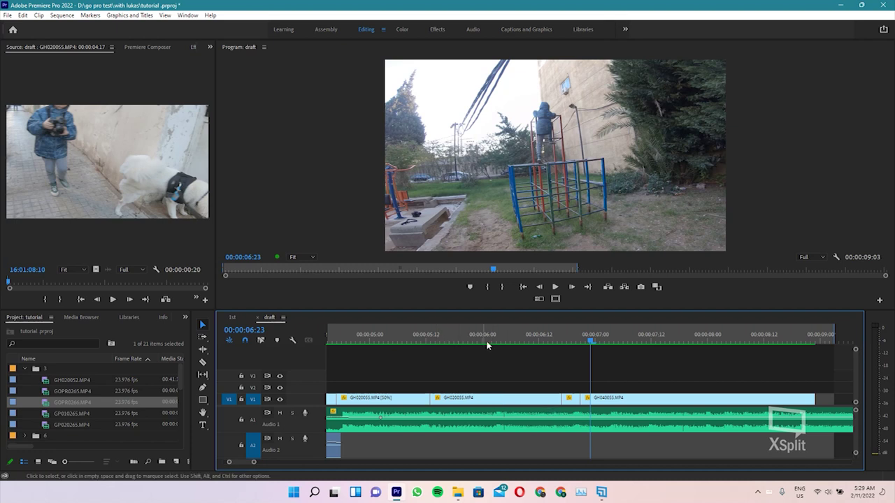
pyautogui.moveTo(482, 343); pyautogui.dragTo(420, 342)
pyautogui.press('space')
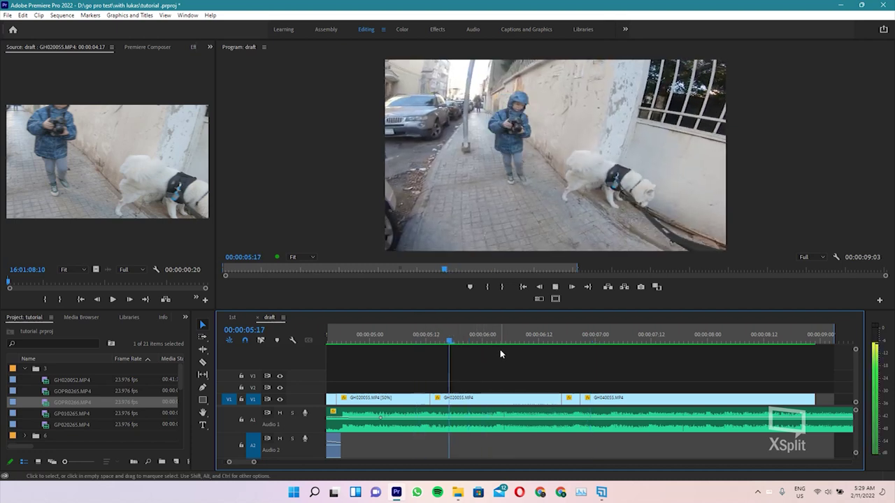
pyautogui.press('space')
pyautogui.click(497, 338)
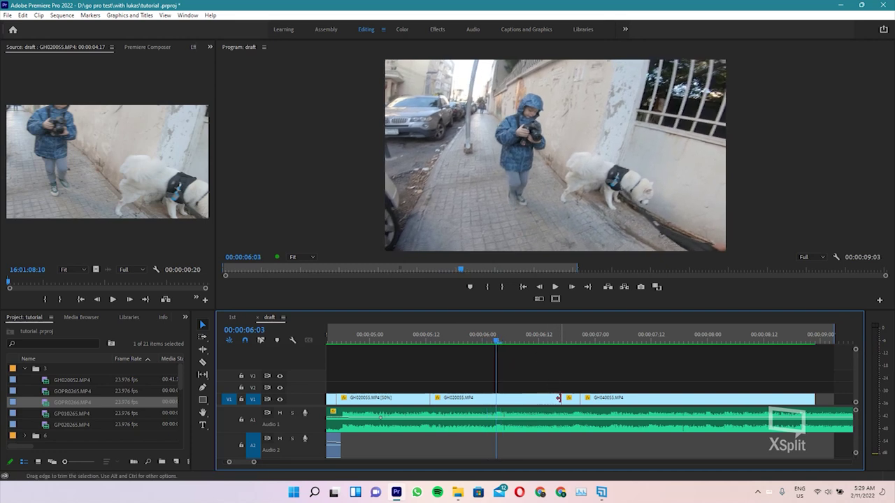
# Speed up the split-off piece and slide it left against the previous clip
pyautogui.press('c')
pyautogui.press('v')
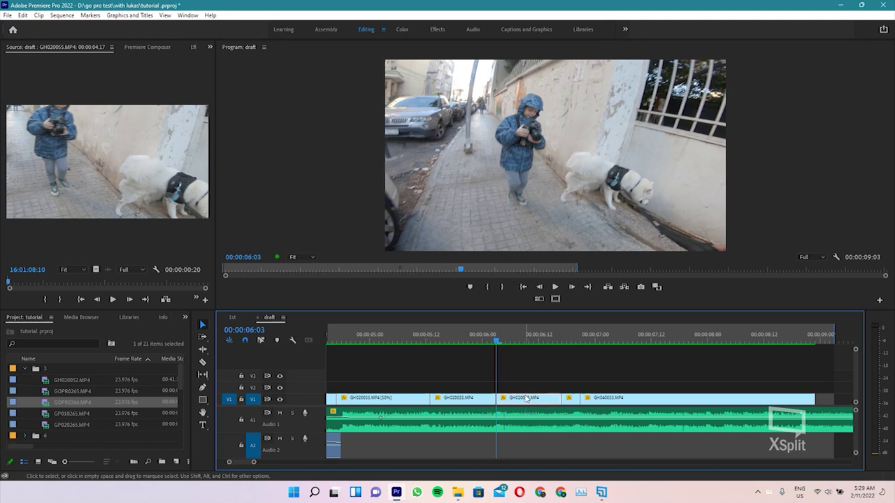
pyautogui.rightClick(525, 398)
pyautogui.click(572, 291)
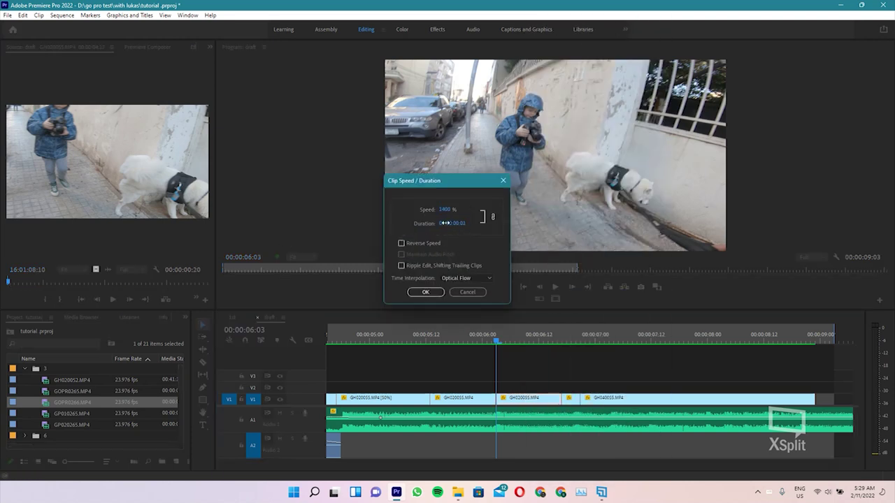
pyautogui.click(417, 293)
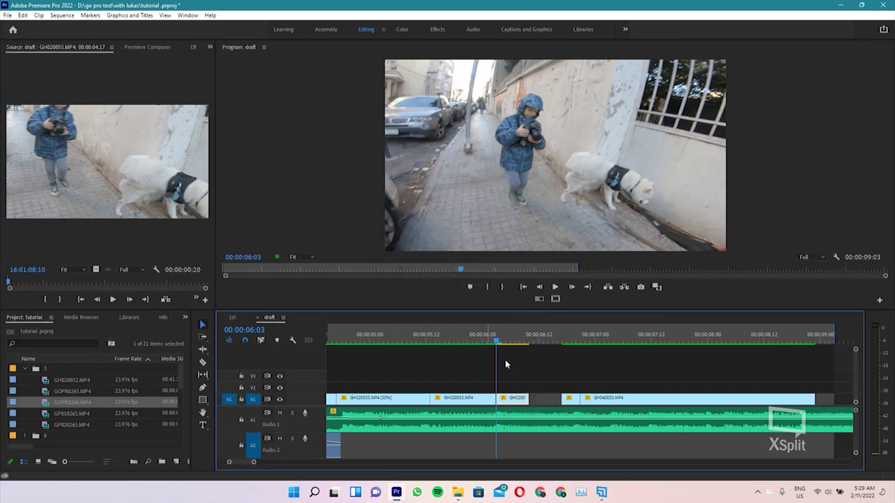
pyautogui.moveTo(572, 401); pyautogui.dragTo(544, 403)
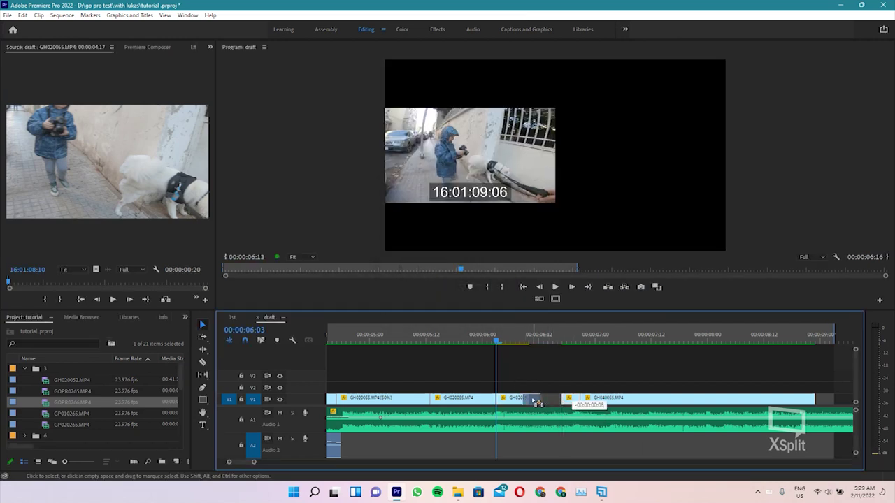
pyautogui.press('space')
pyautogui.press('space')
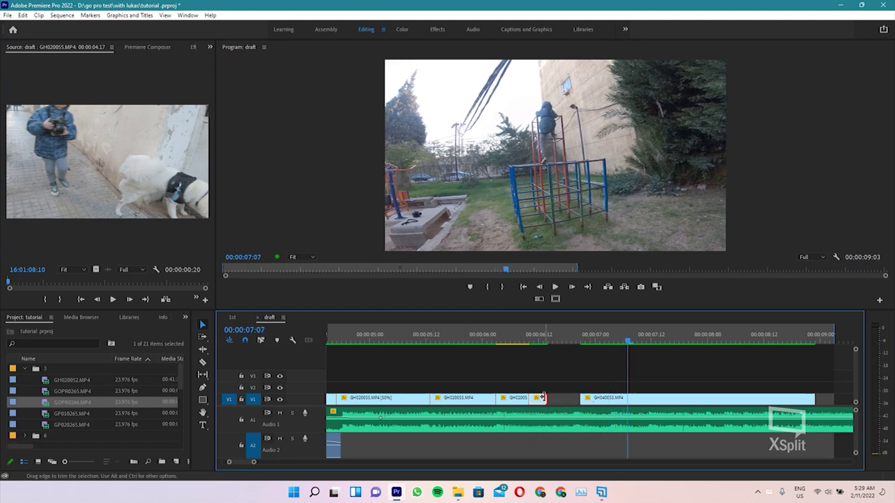
# Slide GH040055 left to close the gap and review the ending
pyautogui.rightClick(541, 404)
pyautogui.click(541, 404)
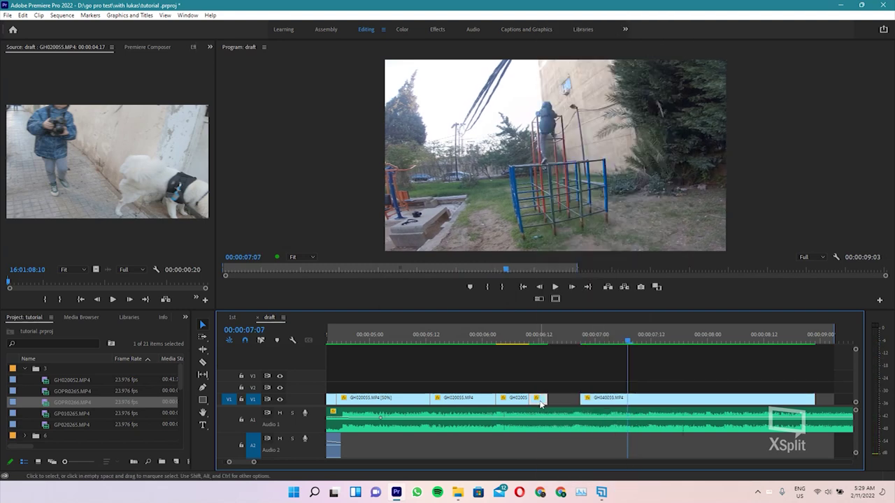
pyautogui.moveTo(593, 400); pyautogui.dragTo(543, 401)
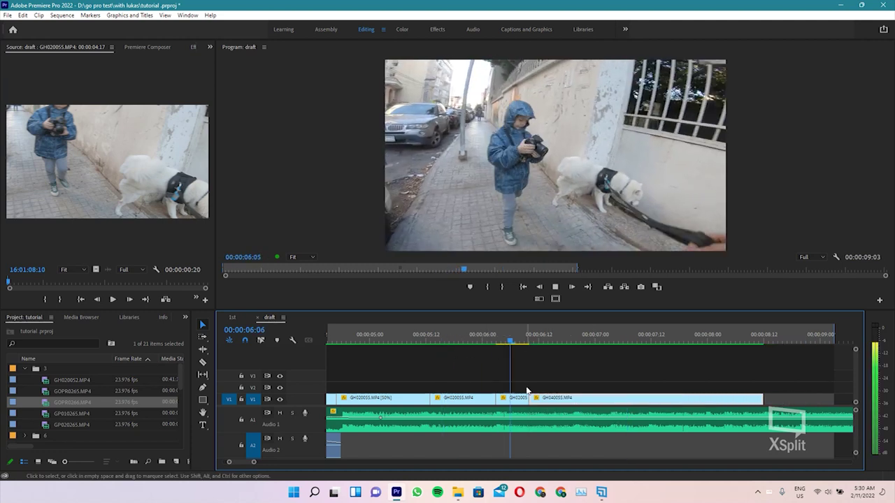
pyautogui.press('space')
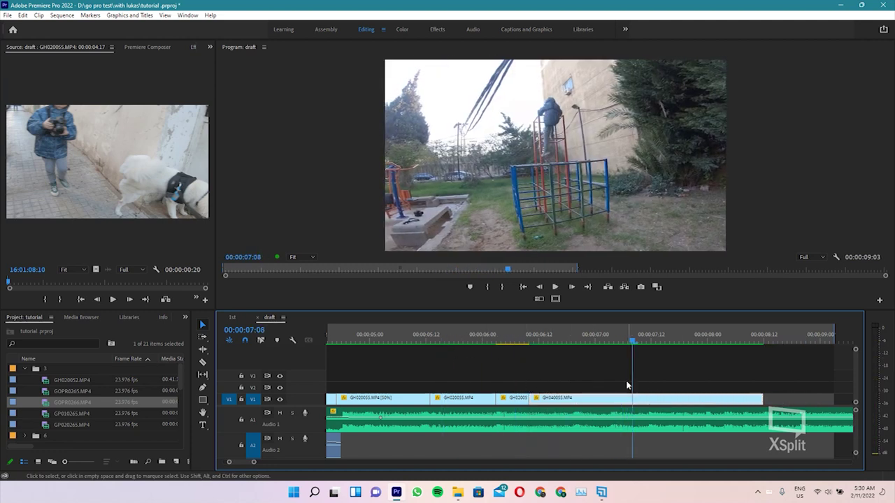
# Split GH040055 at 00:00:07:11, then bring up the '1st' sequence
pyautogui.click(501, 343)
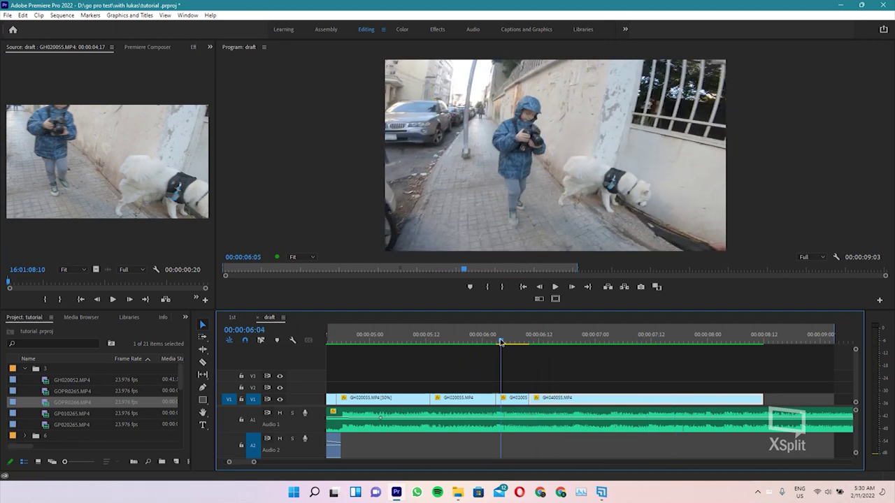
pyautogui.press('space')
pyautogui.press('space')
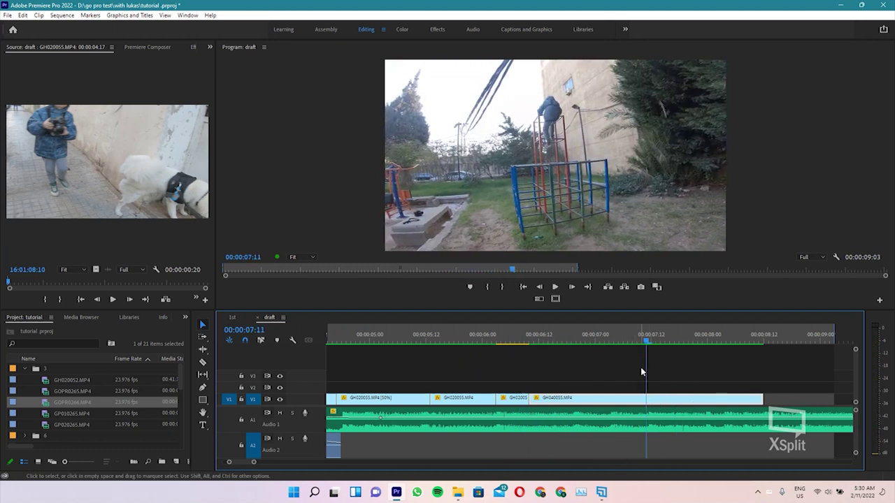
pyautogui.press('c')
pyautogui.click(648, 396)
pyautogui.press('v')
pyautogui.click(233, 318)
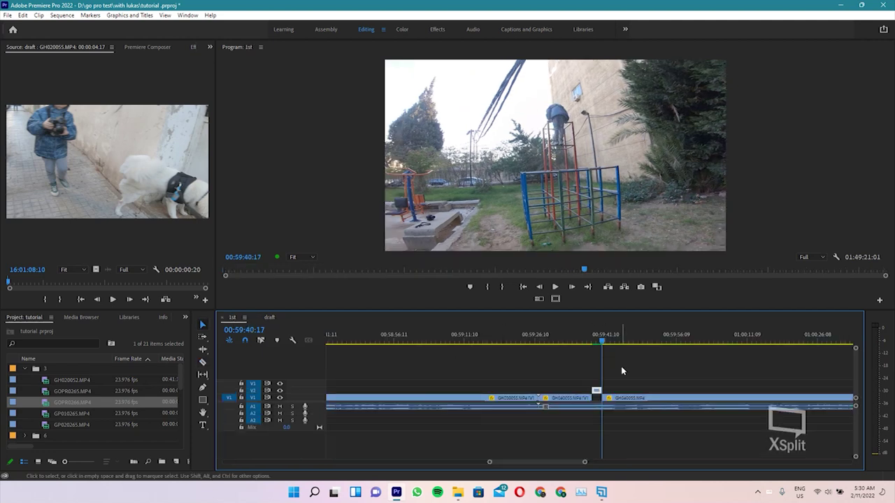
# Scrub and play the GP010265 playground footage to land on 00:16:37:10, ready to razor
pyautogui.press('\\')
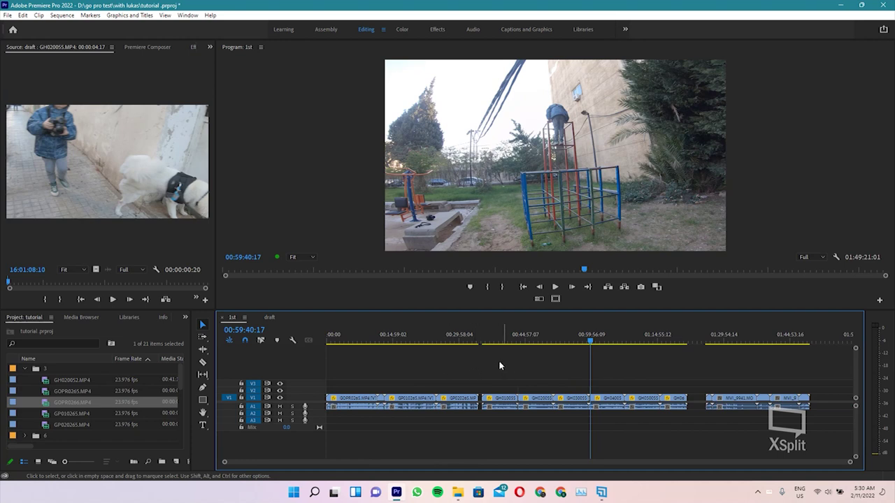
pyautogui.click(395, 336)
pyautogui.moveTo(395, 337); pyautogui.dragTo(402, 344)
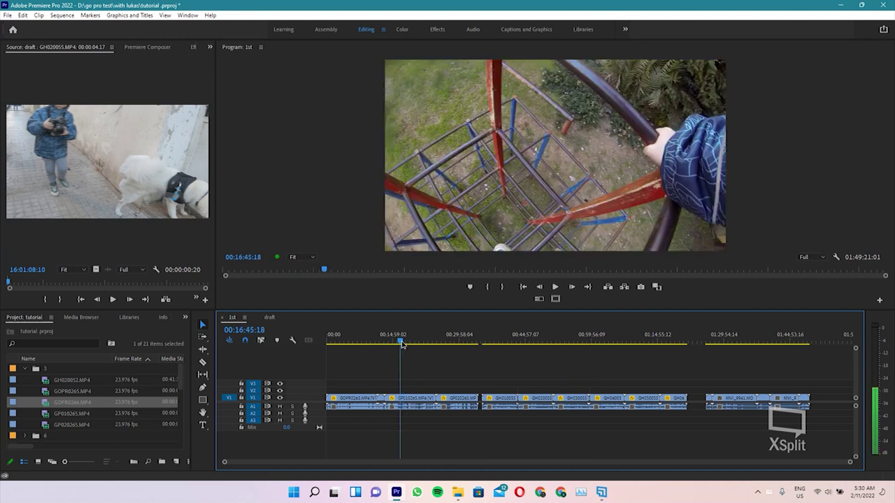
pyautogui.moveTo(402, 344); pyautogui.dragTo(400, 344)
pyautogui.press('=')
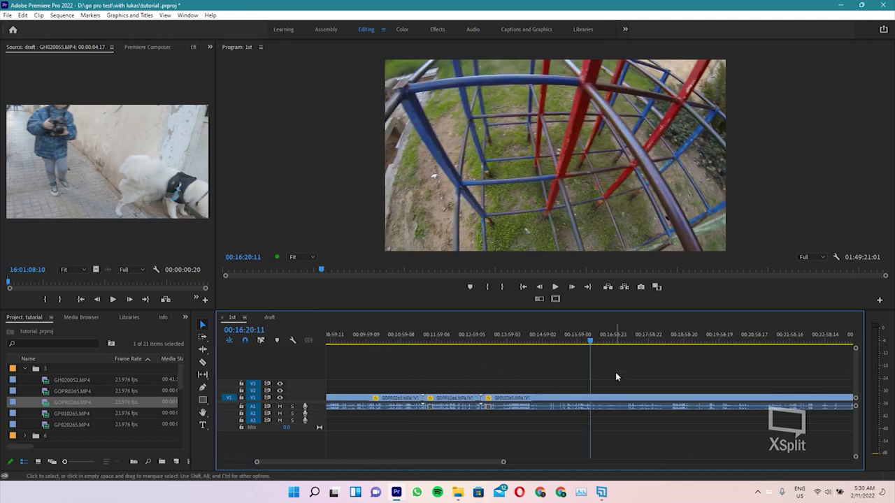
pyautogui.click(501, 340)
pyautogui.moveTo(500, 340); pyautogui.dragTo(618, 377)
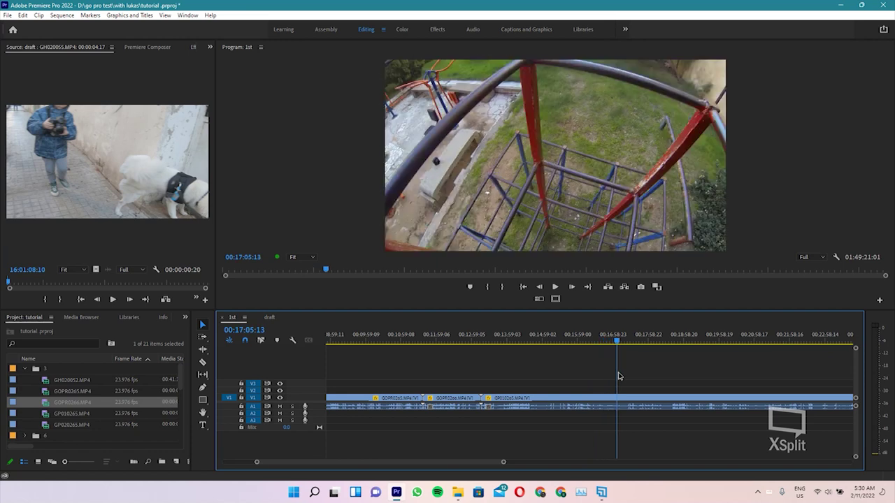
pyautogui.moveTo(618, 377); pyautogui.dragTo(592, 373)
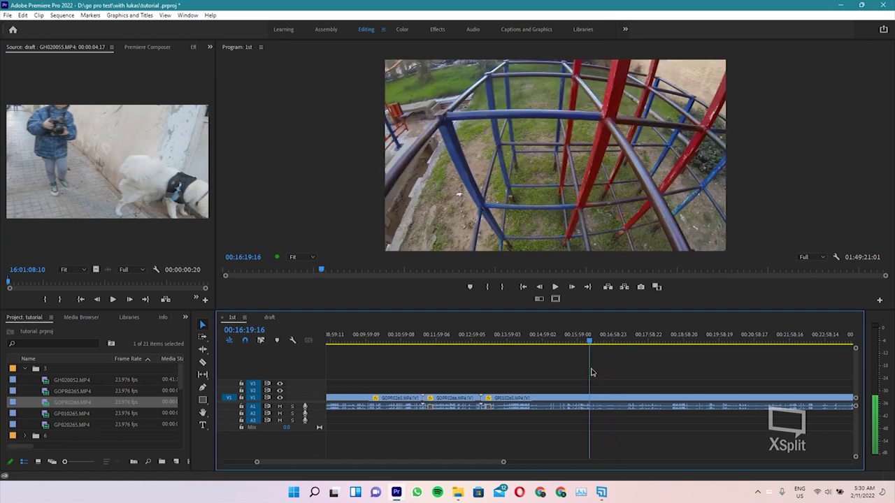
pyautogui.press('space')
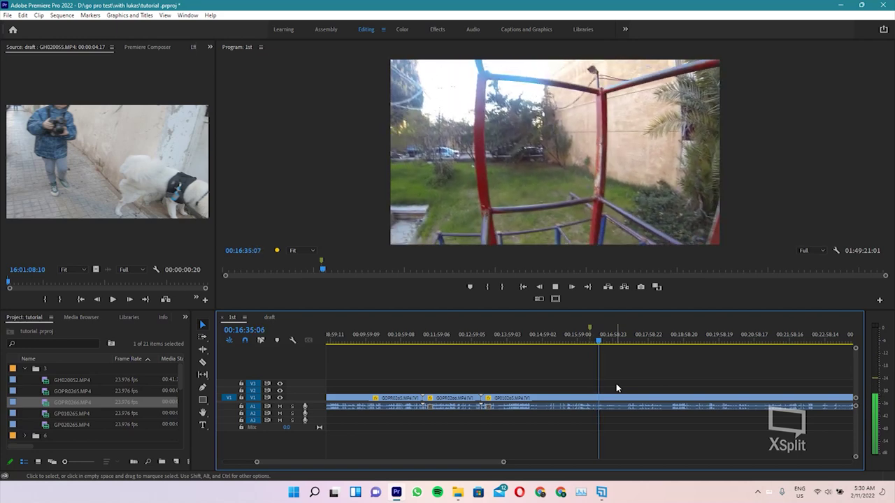
pyautogui.press('space')
pyautogui.press('j')
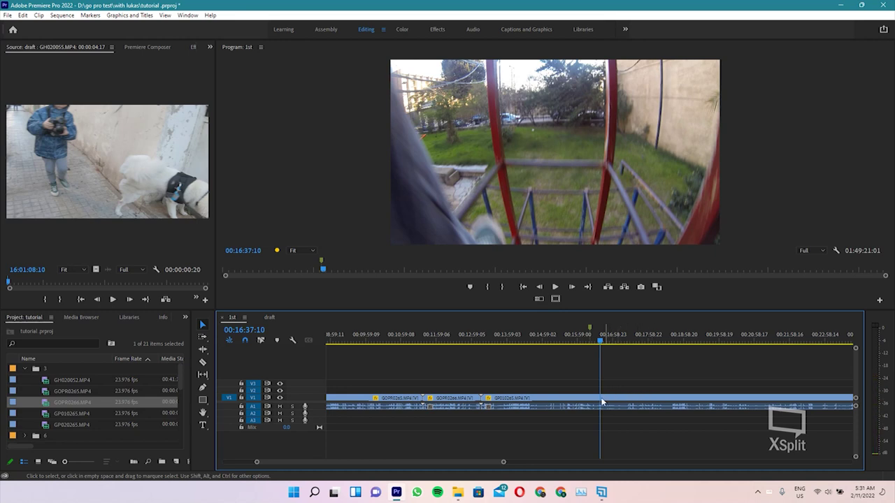
pyautogui.press('c')
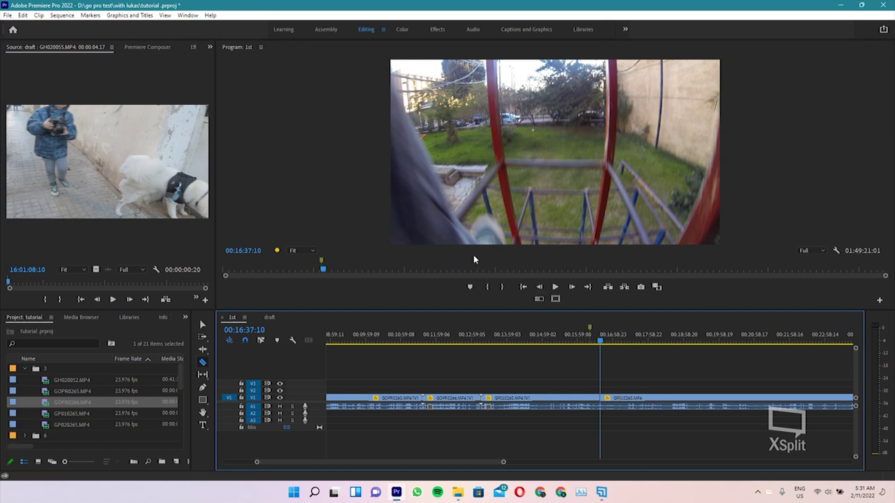
# Play ahead and stop at 00:16:40:22 to mark the section's end
pyautogui.press('space')
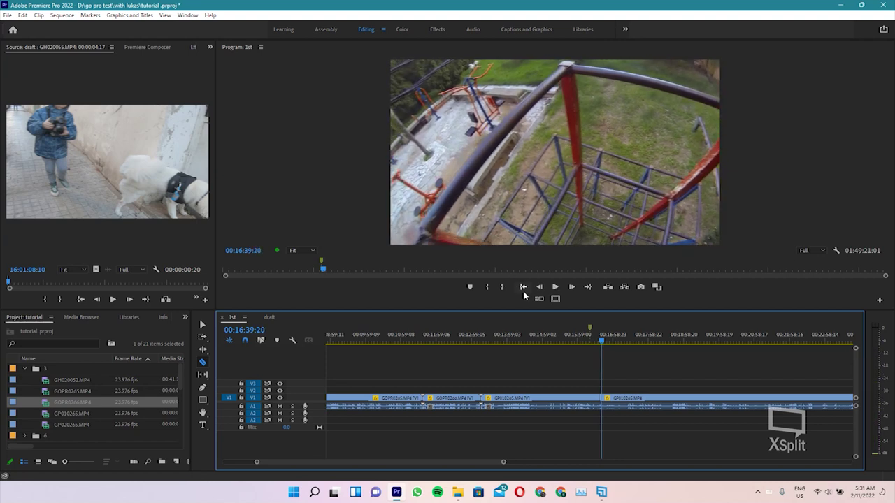
pyautogui.press('space')
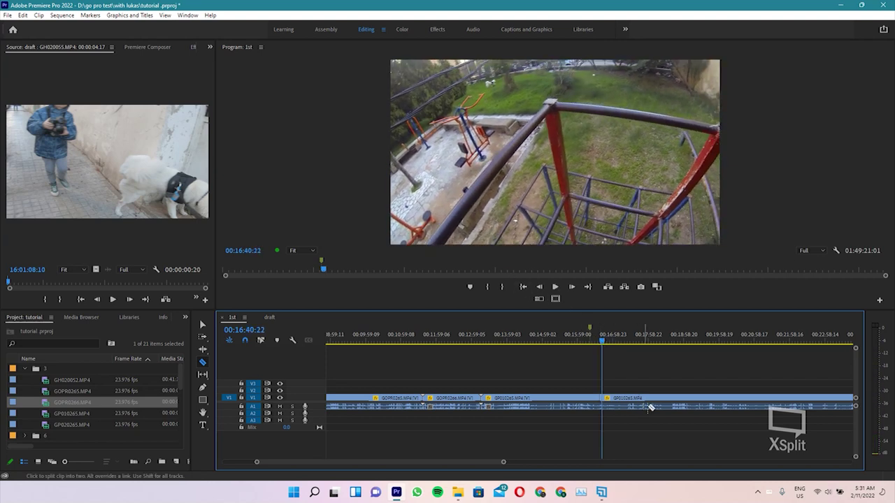
pyautogui.scroll(3, 649, 396)
pyautogui.scroll(4, 591, 415)
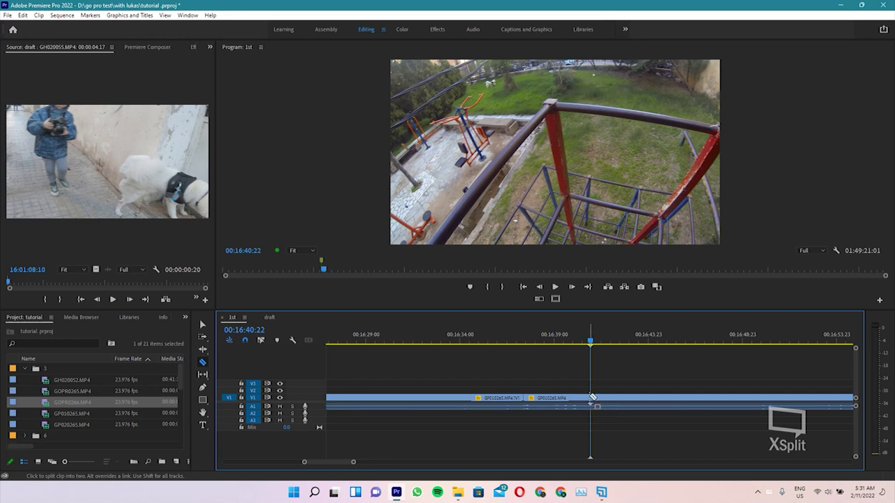
# Select the GP010265 section between the cuts, split its audio, and return to draft
pyautogui.press('v')
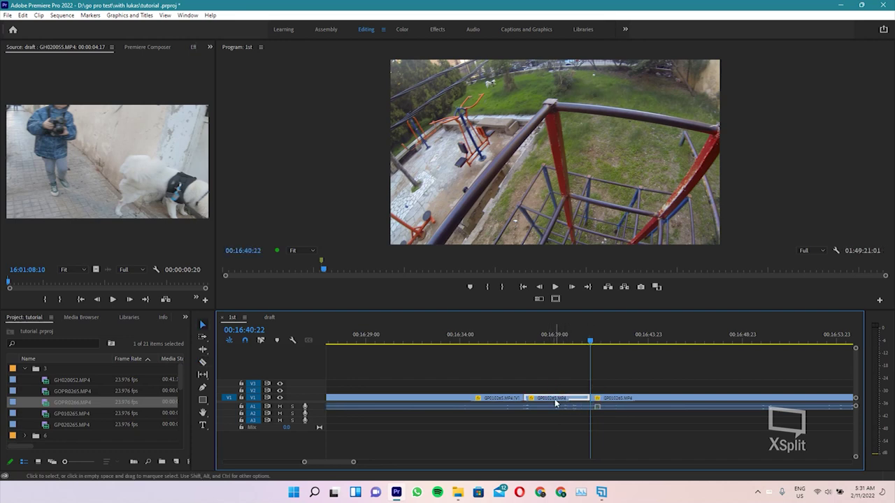
pyautogui.click(557, 405)
pyautogui.press('c')
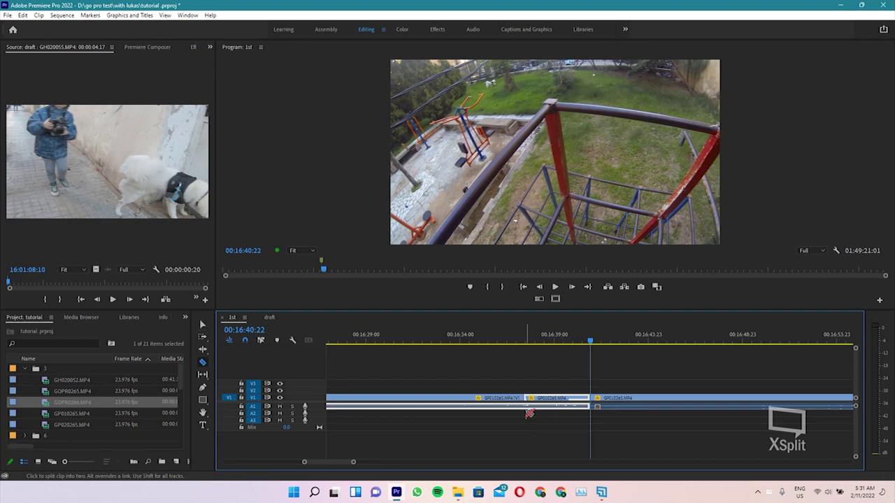
pyautogui.click(527, 410)
pyautogui.press('v')
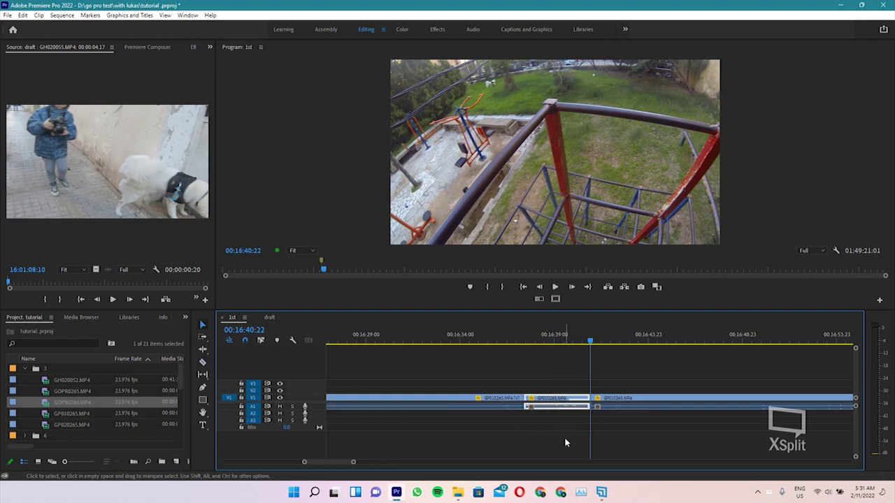
pyautogui.click(270, 317)
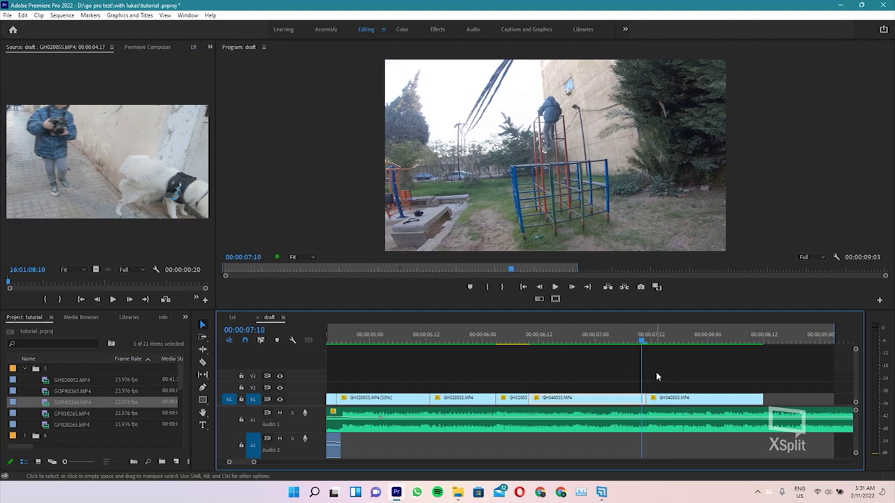
# Trim GH040055 to end at 00:00:07:09 and delete the leftover piece
pyautogui.press('j')
pyautogui.press('l')
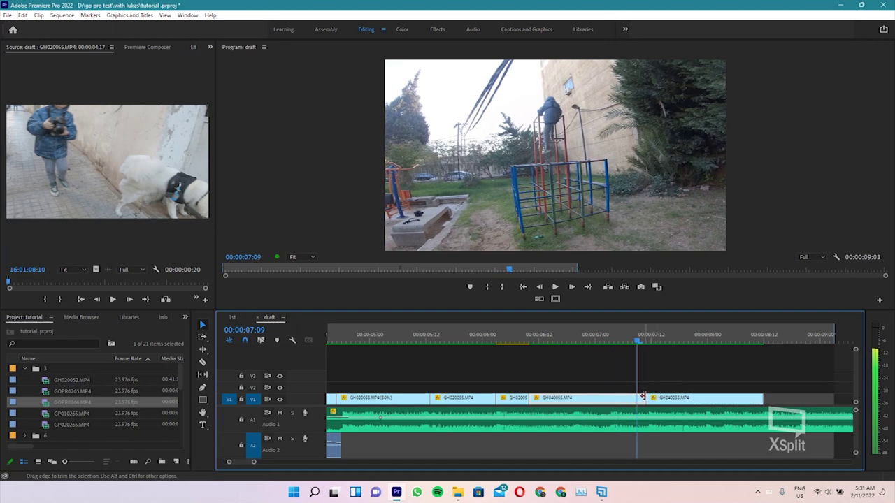
pyautogui.moveTo(643, 397); pyautogui.dragTo(637, 397)
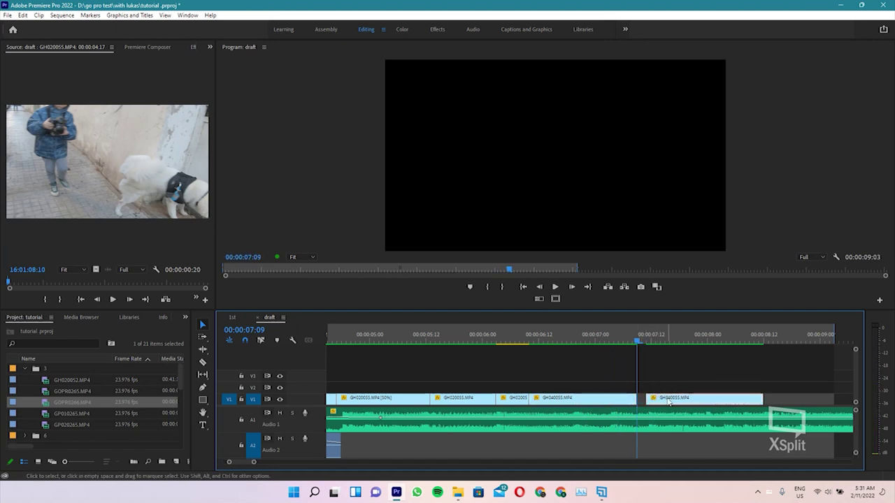
pyautogui.click(669, 401)
pyautogui.press('Delete')
# Review the new ending from about 00:00:06 and park the playhead at 00:00:07:00
pyautogui.press('-')
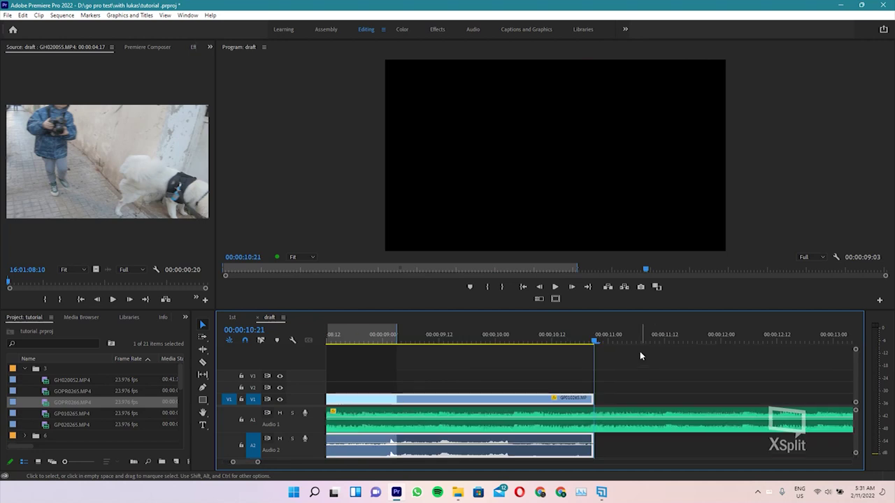
pyautogui.press('-')
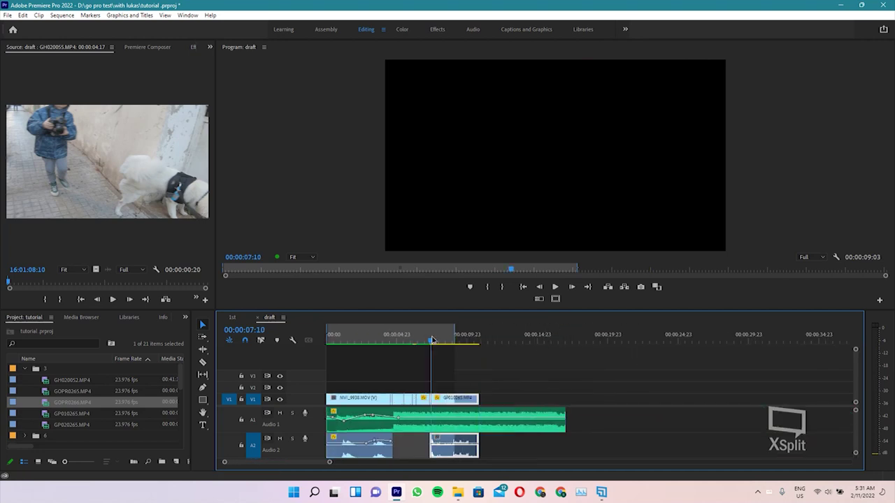
pyautogui.click(419, 339)
pyautogui.press('space')
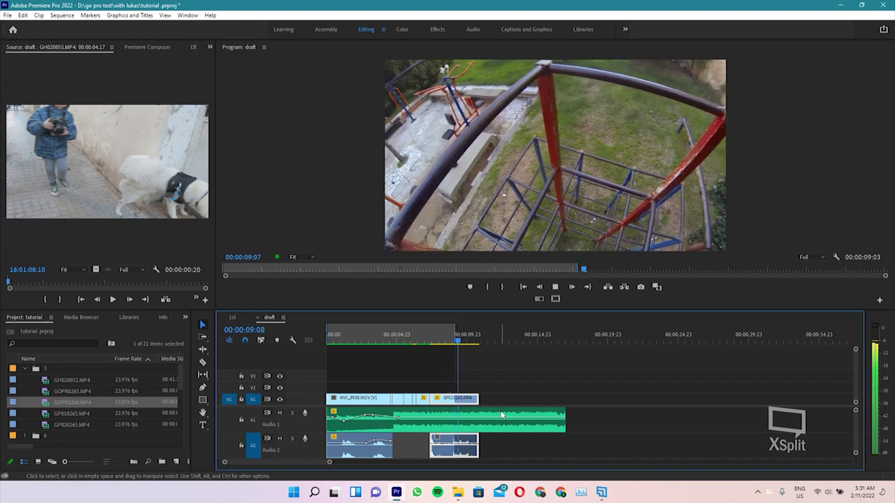
pyautogui.press('space')
pyautogui.press('=')
pyautogui.press('=')
pyautogui.press('=')
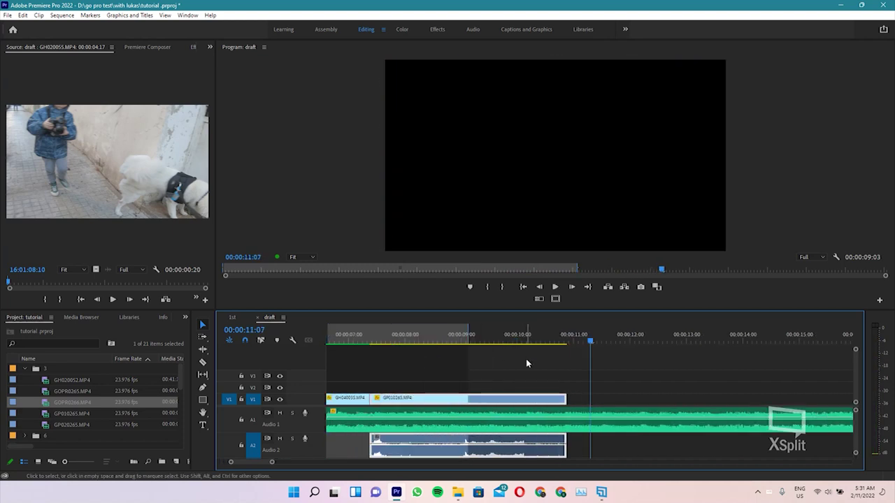
pyautogui.moveTo(384, 336); pyautogui.dragTo(372, 336)
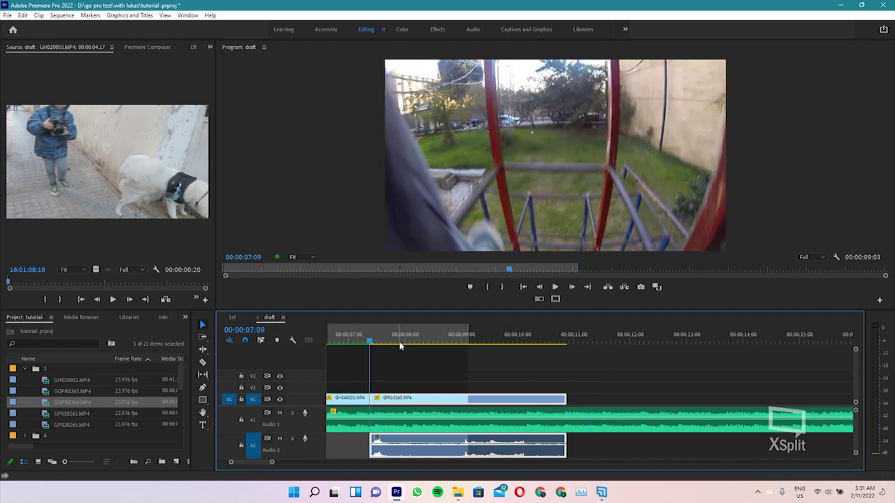
pyautogui.press('-')
pyautogui.press('-')
pyautogui.press('-')
pyautogui.moveTo(428, 339); pyautogui.dragTo(424, 339)
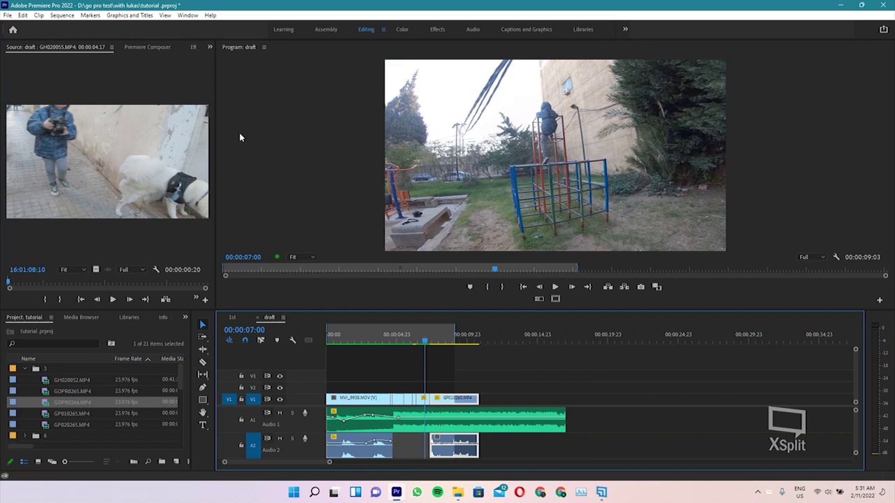
pyautogui.click(210, 47)
# Drop Video Transitions > Zoom > Cross Zoom onto the GH040055–GP010265 cut on V1
pyautogui.click(231, 85)
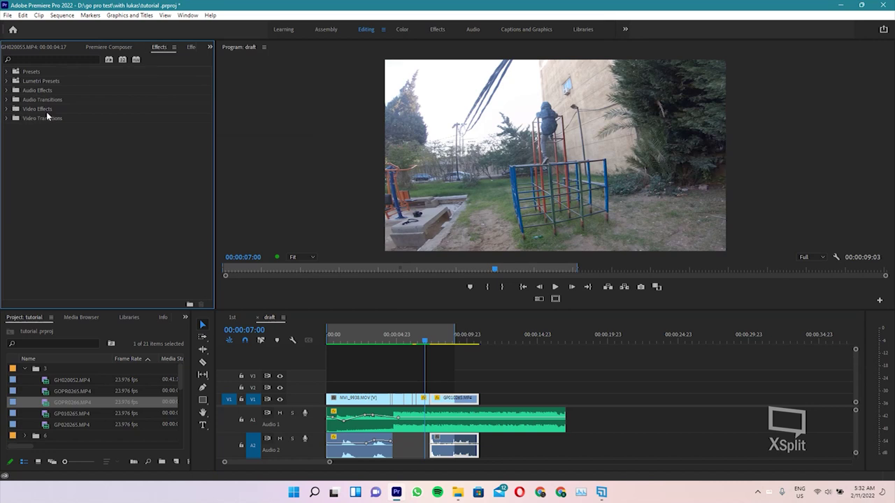
pyautogui.click(7, 119)
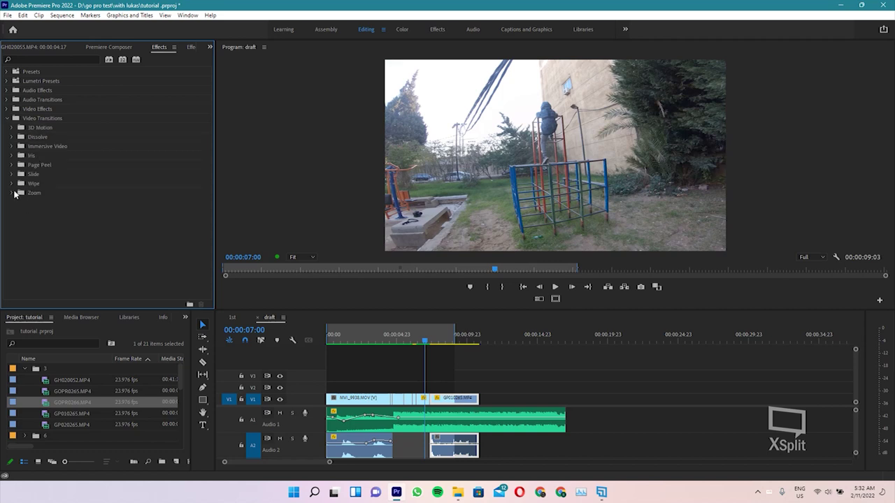
pyautogui.moveTo(48, 204); pyautogui.dragTo(434, 408)
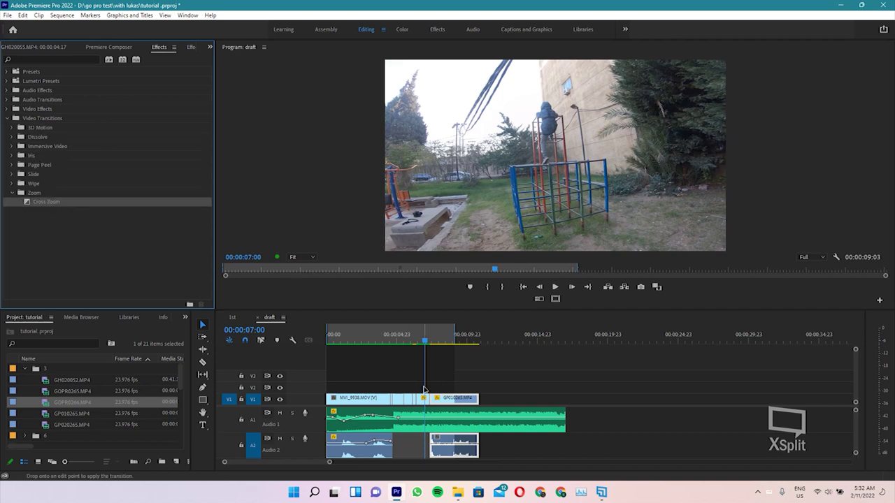
pyautogui.moveTo(434, 408); pyautogui.dragTo(427, 402)
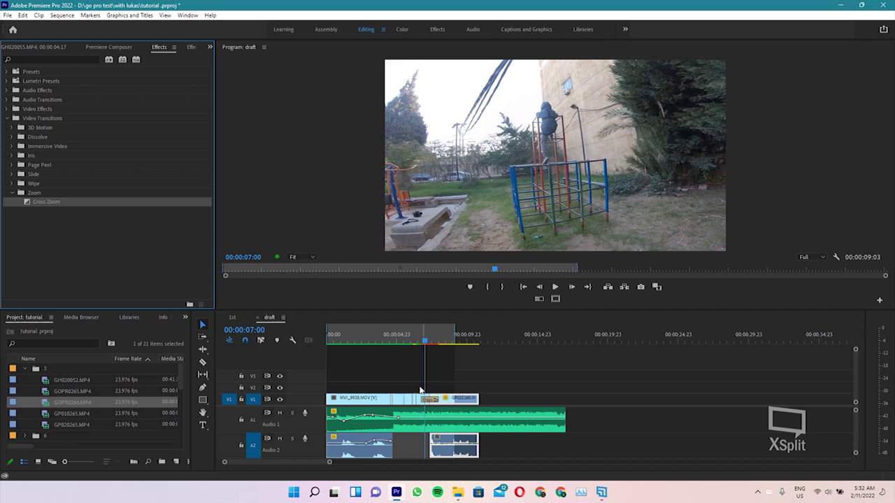
pyautogui.press('=')
pyautogui.press('=')
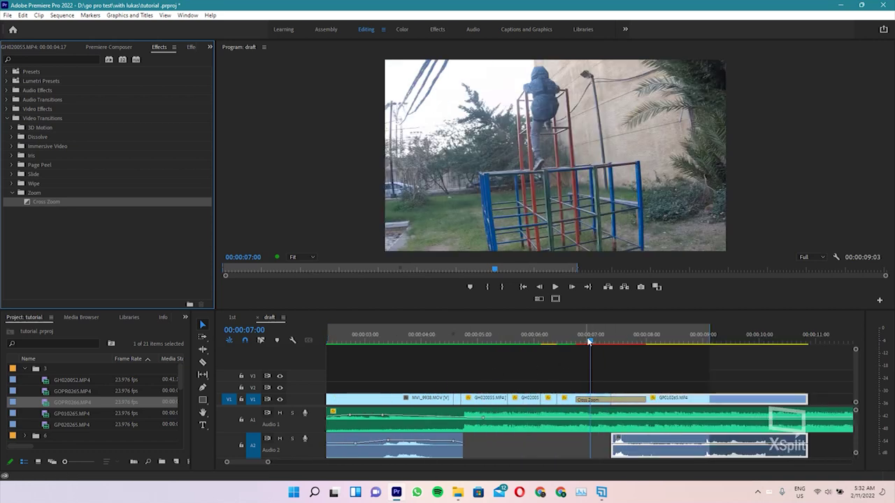
# Preview the Cross Zoom transition and drag its edge to trim its length
pyautogui.moveTo(589, 342); pyautogui.dragTo(552, 342)
pyautogui.press('space')
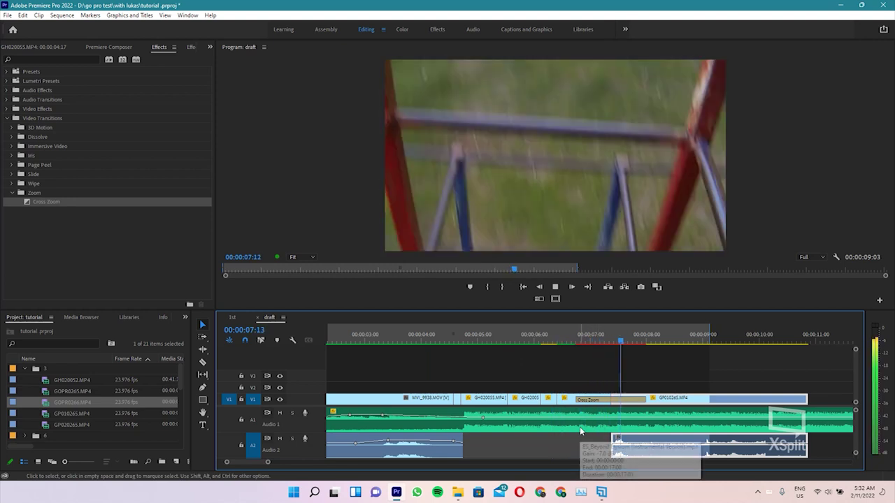
pyautogui.press('space')
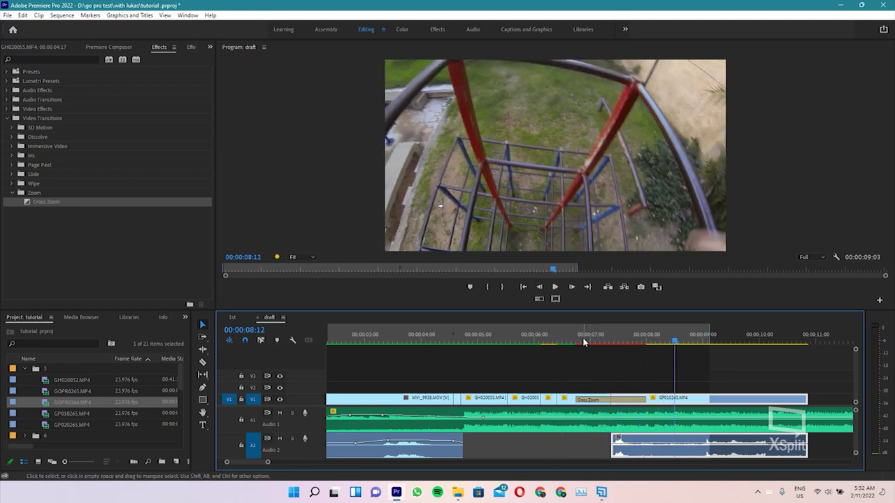
pyautogui.moveTo(584, 342); pyautogui.dragTo(599, 347)
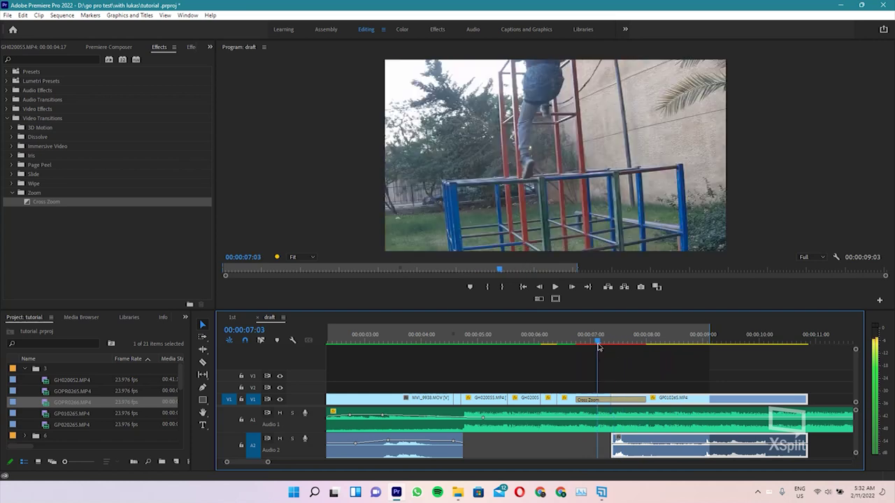
pyautogui.moveTo(644, 400); pyautogui.dragTo(612, 402)
pyautogui.press('space')
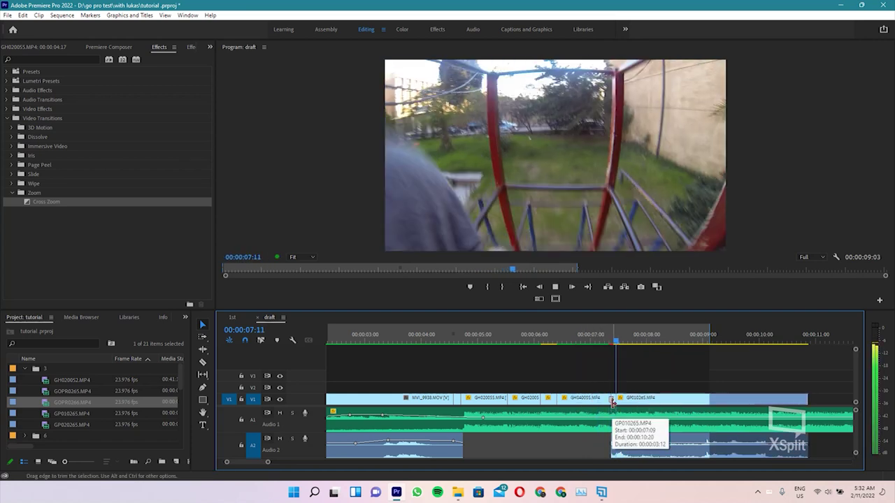
pyautogui.press('space')
# Widen the Cross Zoom evenly on both sides, then lengthen it further
pyautogui.press('=')
pyautogui.press('=')
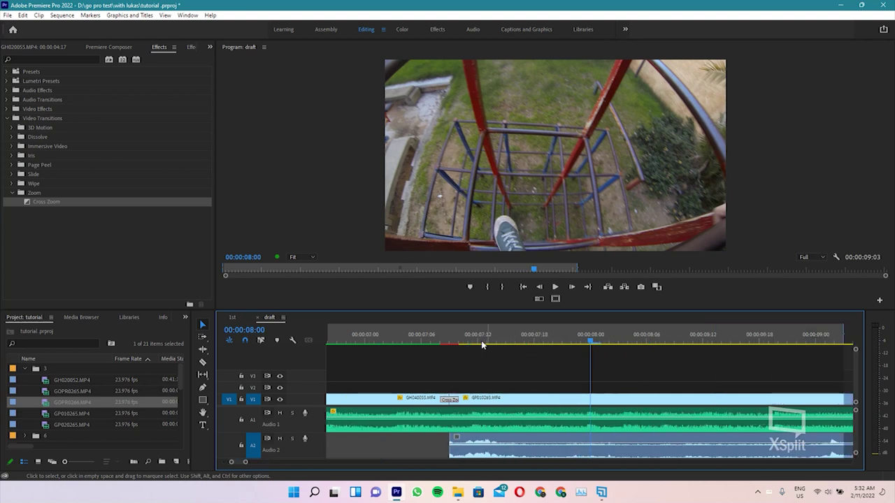
pyautogui.click(424, 334)
pyautogui.click(448, 335)
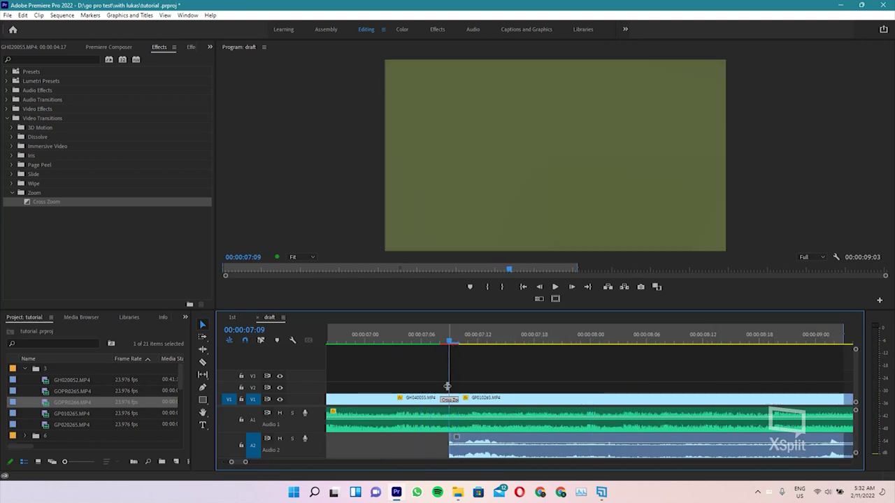
pyautogui.moveTo(443, 398); pyautogui.dragTo(422, 399)
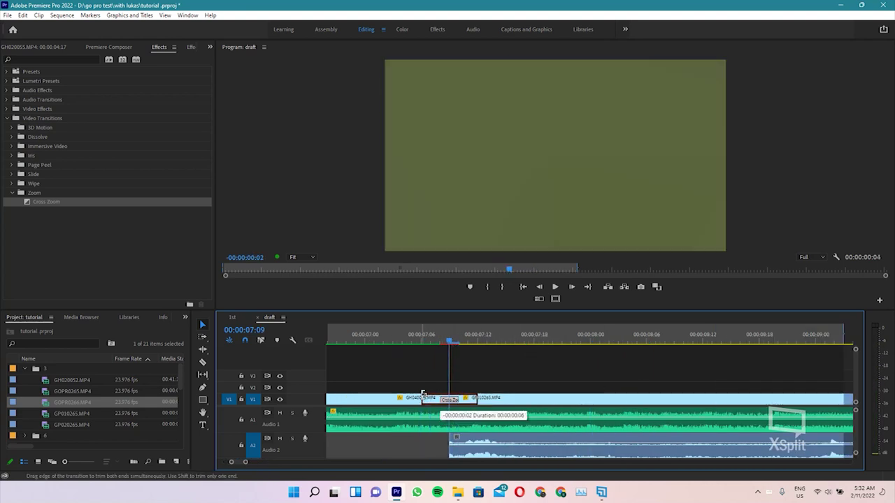
pyautogui.press('space')
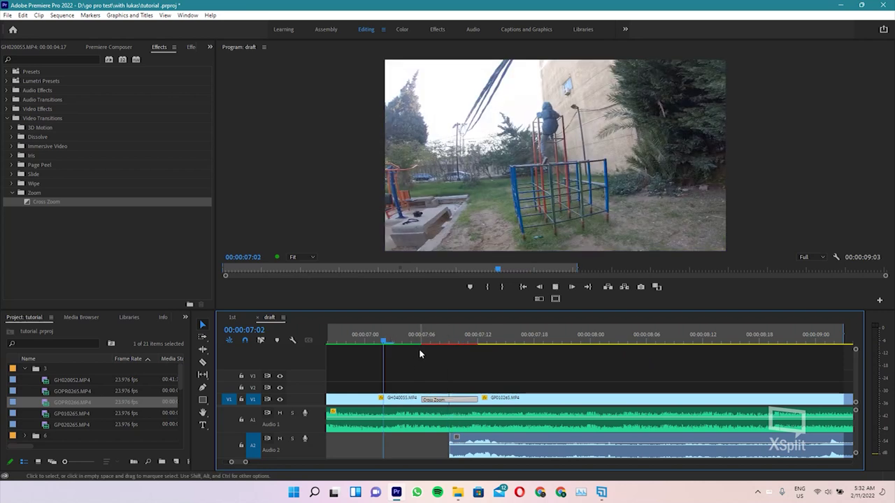
pyautogui.press('space')
pyautogui.press('-')
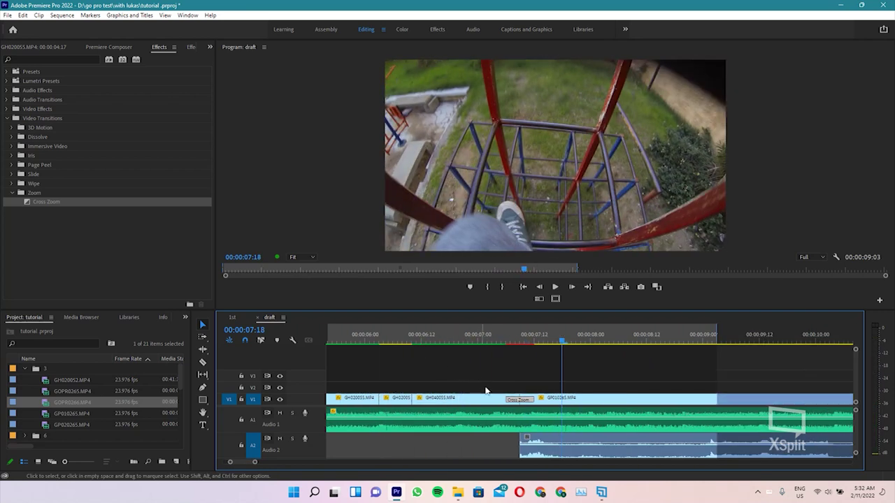
pyautogui.moveTo(503, 402); pyautogui.dragTo(491, 400)
# Scrub through the transition frames and select it to view its 00:00:00:12 duration
pyautogui.click(464, 340)
pyautogui.press('space')
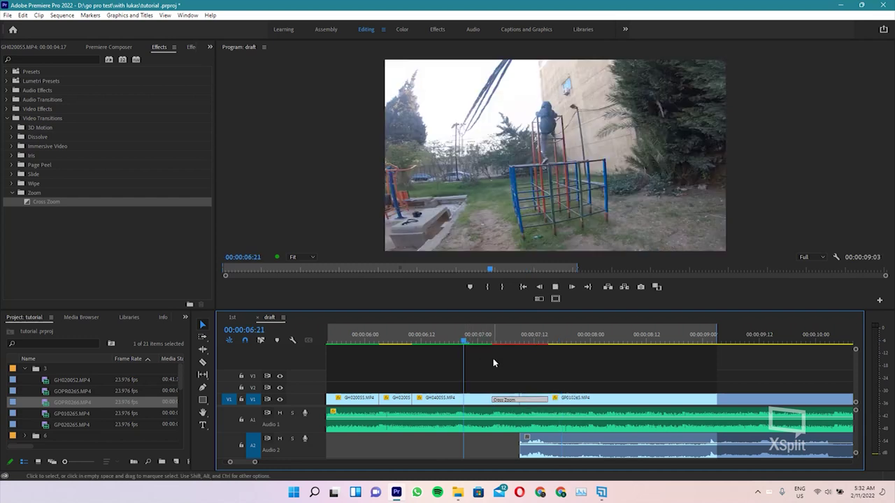
pyautogui.press('space')
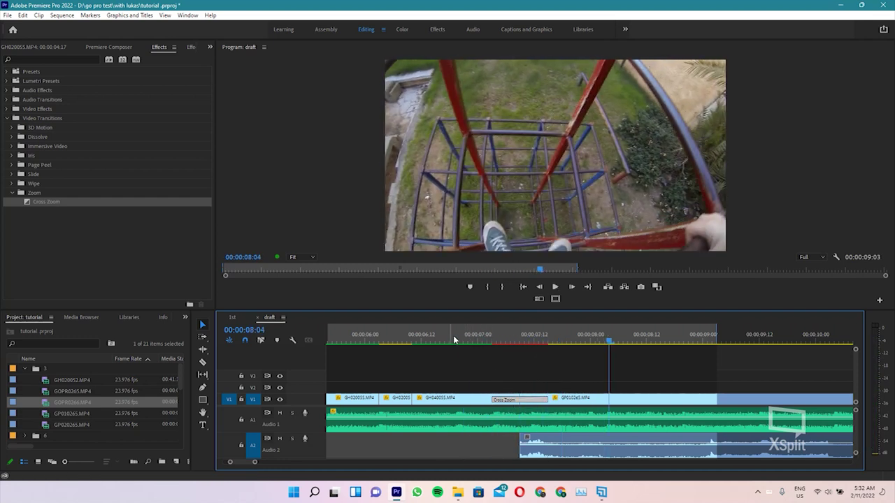
pyautogui.click(453, 340)
pyautogui.press('space')
pyautogui.press('space')
pyautogui.moveTo(509, 341); pyautogui.dragTo(539, 357)
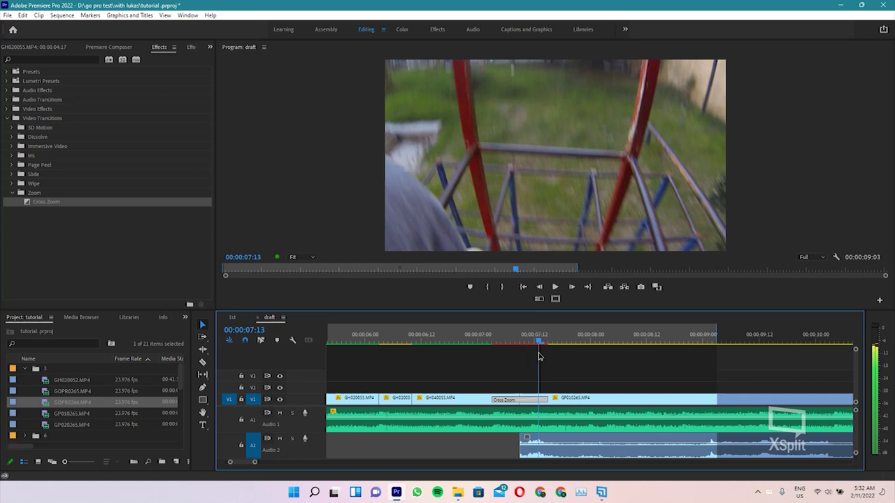
pyautogui.moveTo(540, 357); pyautogui.dragTo(517, 355)
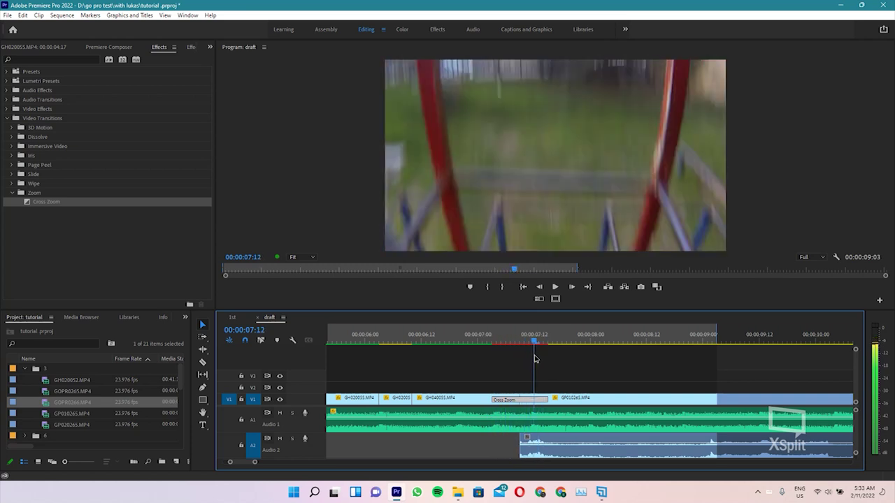
pyautogui.click(508, 401)
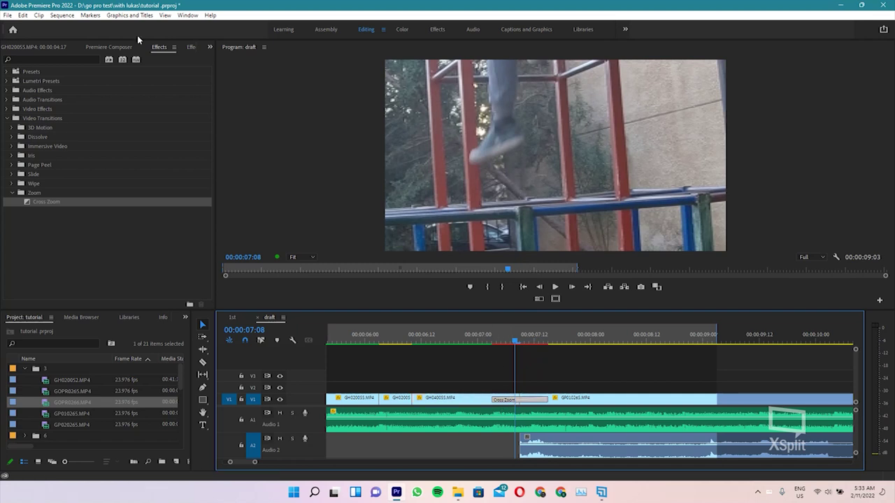
pyautogui.click(193, 49)
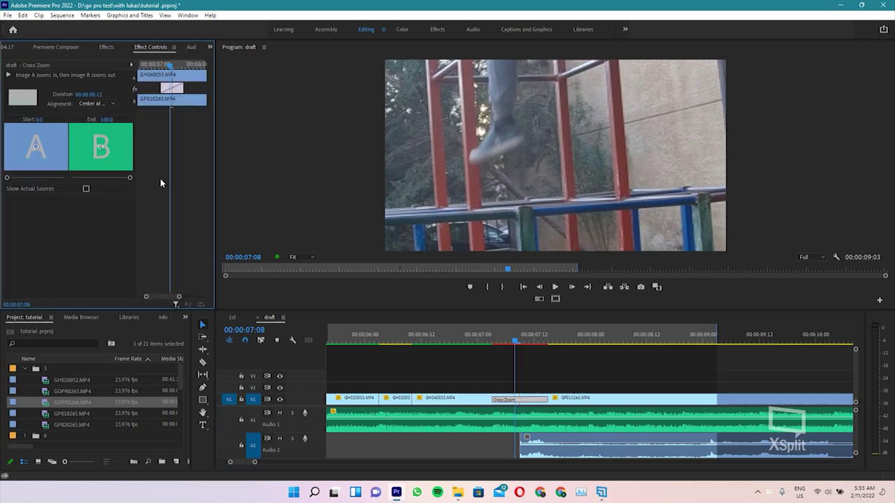
# Select GH040055 just before the transition and enable Scale and Position keyframes
pyautogui.click(496, 338)
pyautogui.click(491, 338)
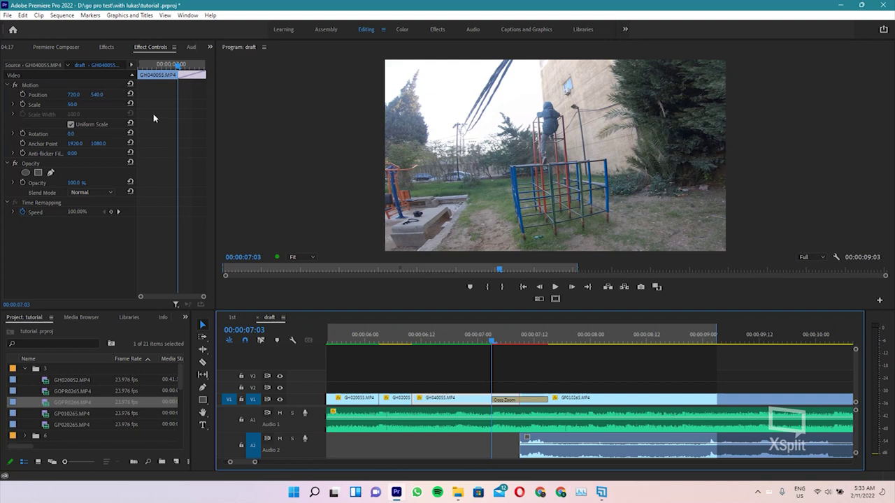
pyautogui.click(22, 104)
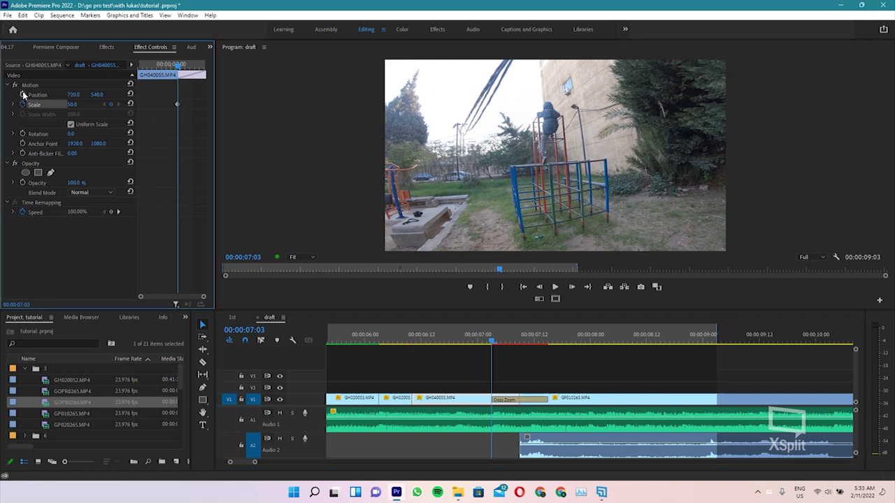
pyautogui.click(22, 94)
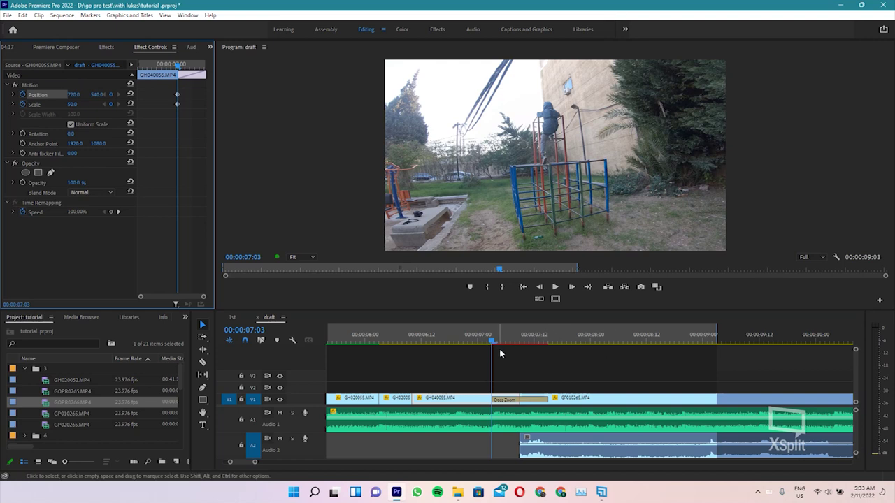
# At 7:08 mid-transition, change Position Y to push the GH040055 picture downward
pyautogui.moveTo(493, 342); pyautogui.dragTo(510, 344)
pyautogui.moveTo(511, 344); pyautogui.dragTo(521, 348)
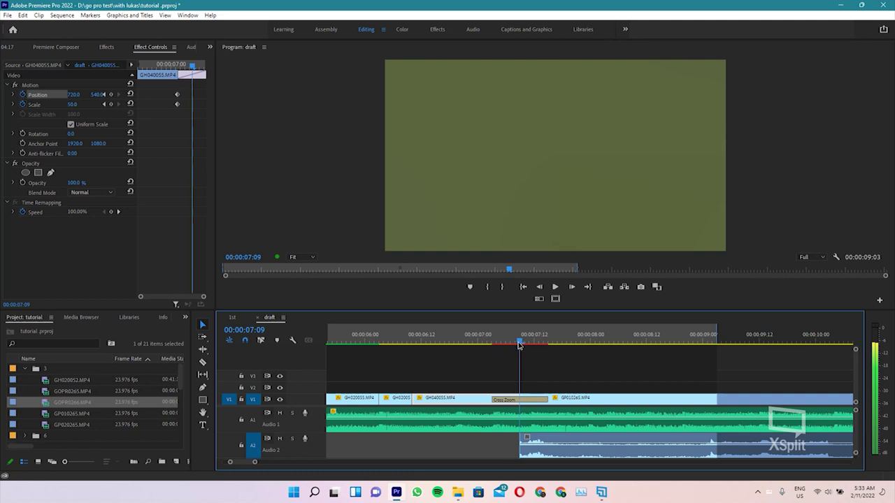
pyautogui.press('Left')
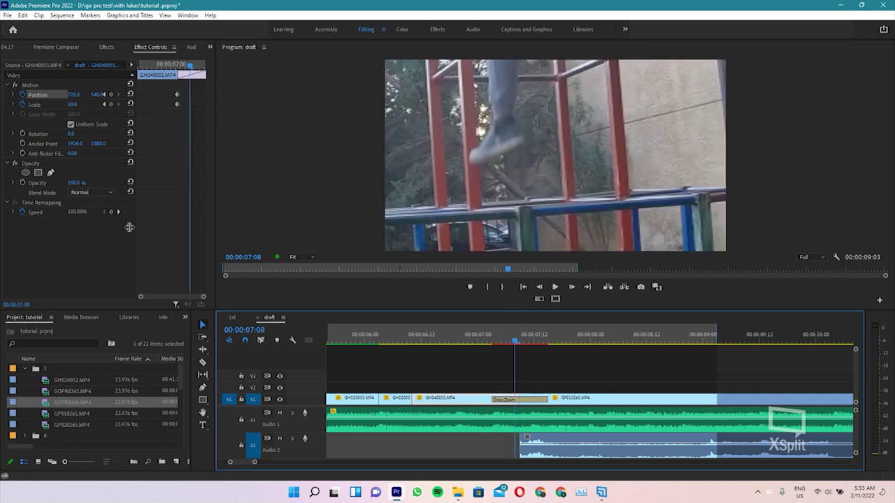
pyautogui.moveTo(97, 95)
pyautogui.mouseDown()
pyautogui.moveTo(126, 95)
pyautogui.moveTo(88, 94)
pyautogui.mouseUp()
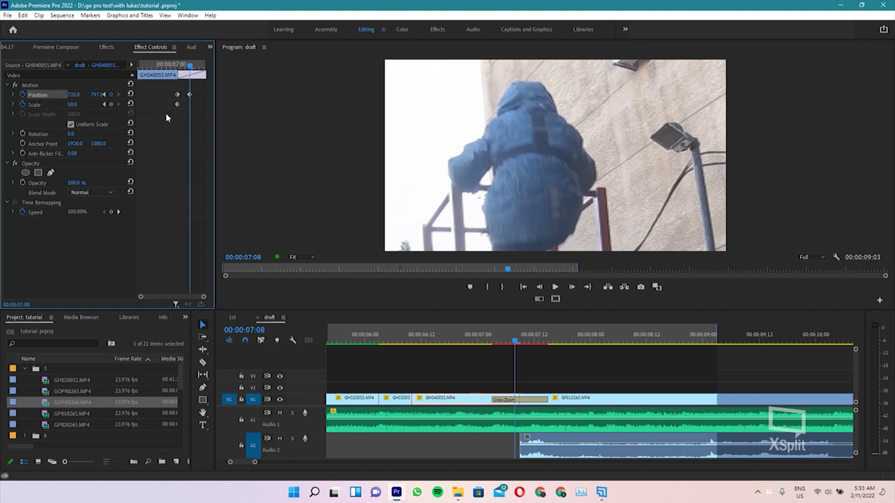
pyautogui.press('Right')
pyautogui.press('Right')
pyautogui.press('Right')
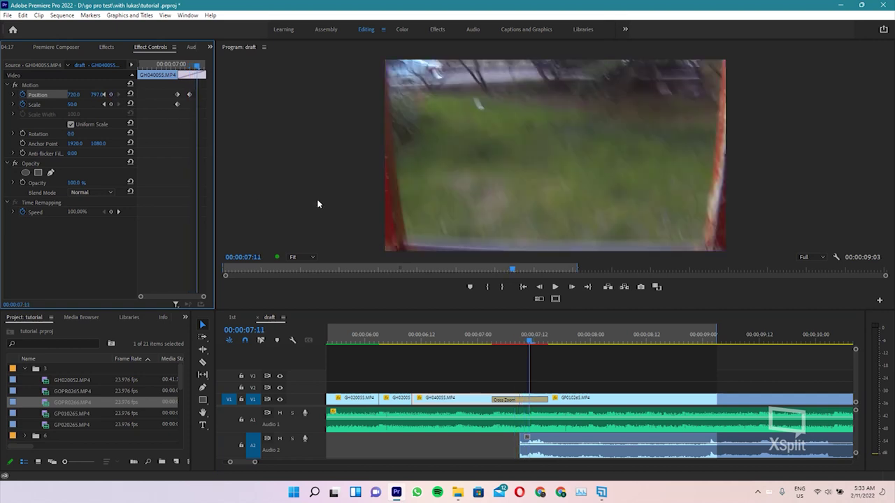
pyautogui.press('Left')
pyautogui.press('Left')
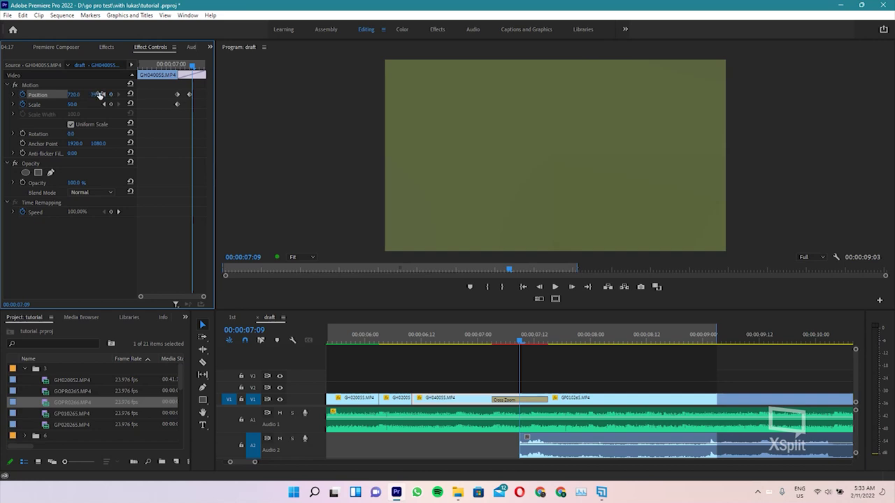
pyautogui.click(571, 404)
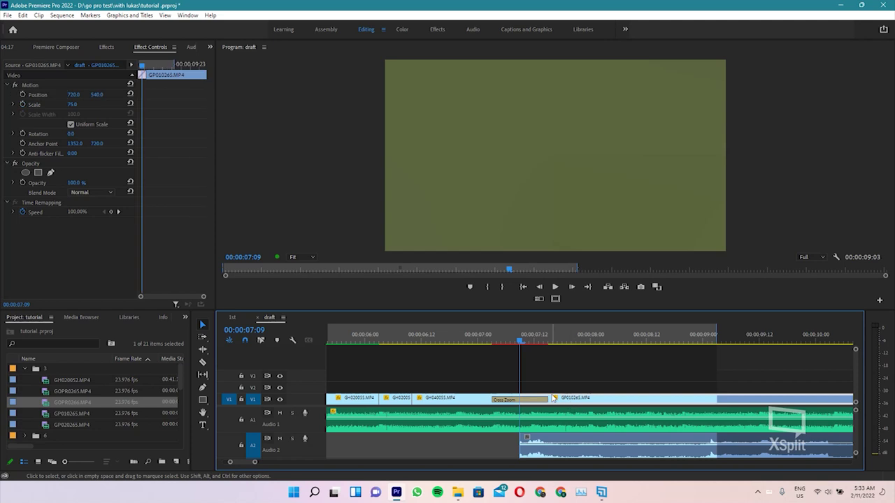
# Push the GP010265 picture downward and start its Position and Scale keyframes
pyautogui.moveTo(96, 94); pyautogui.dragTo(182, 94)
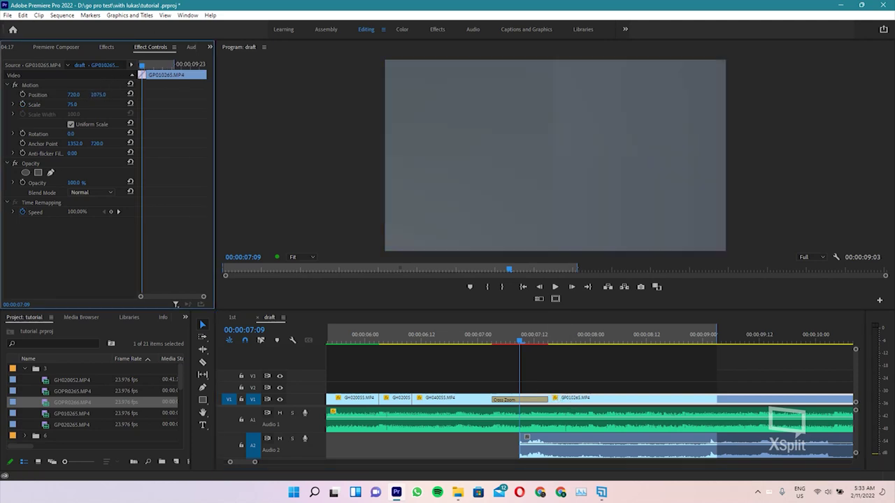
pyautogui.moveTo(97, 94); pyautogui.dragTo(112, 94)
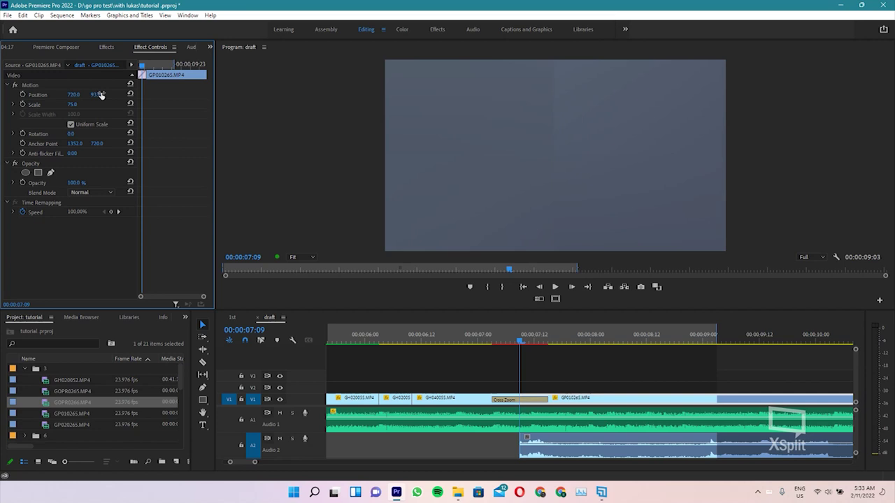
pyautogui.click(21, 96)
pyautogui.click(23, 105)
pyautogui.press('space')
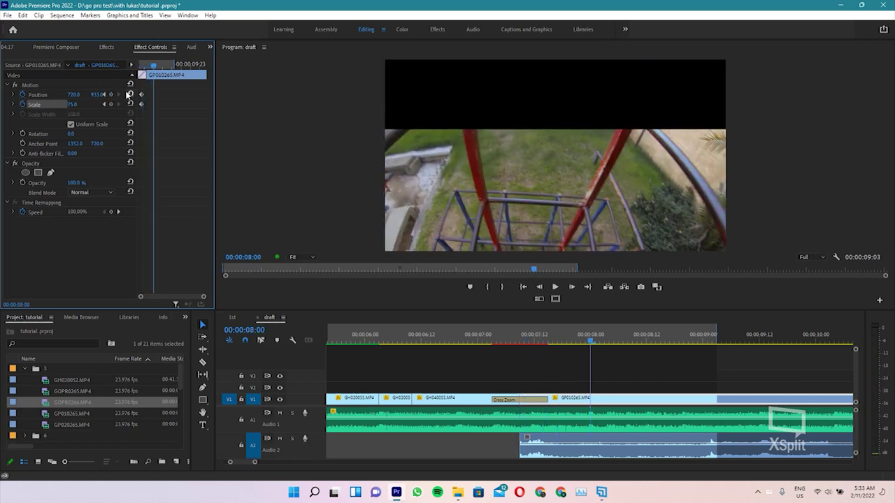
# At 00:00:07:15, reset Position and Scale, set Scale to 75, and replay the zoom
pyautogui.press('Left')
pyautogui.press('Left')
pyautogui.press('Left')
pyautogui.press('Left')
pyautogui.press('Left')
pyautogui.press('Left')
pyautogui.press('Left')
pyautogui.press('Left')
pyautogui.press('Left')
pyautogui.press('Left')
pyautogui.press('Left')
pyautogui.press('Left')
pyautogui.press('Right')
pyautogui.press('Right')
pyautogui.press('Right')
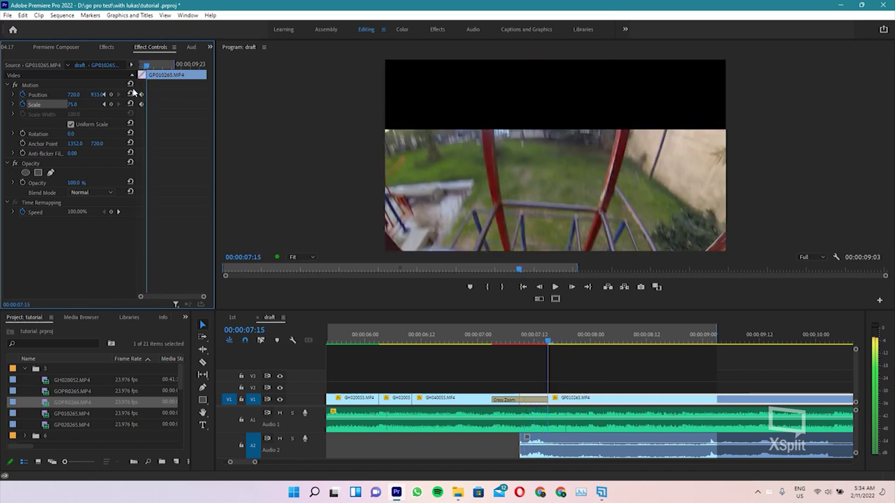
pyautogui.click(130, 94)
pyautogui.click(130, 104)
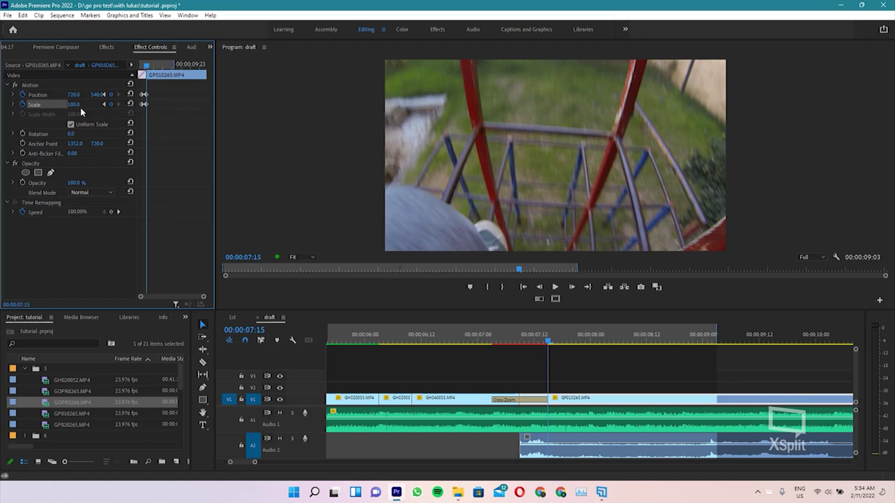
pyautogui.write('75')
pyautogui.press('Return')
pyautogui.click(498, 353)
pyautogui.press('space')
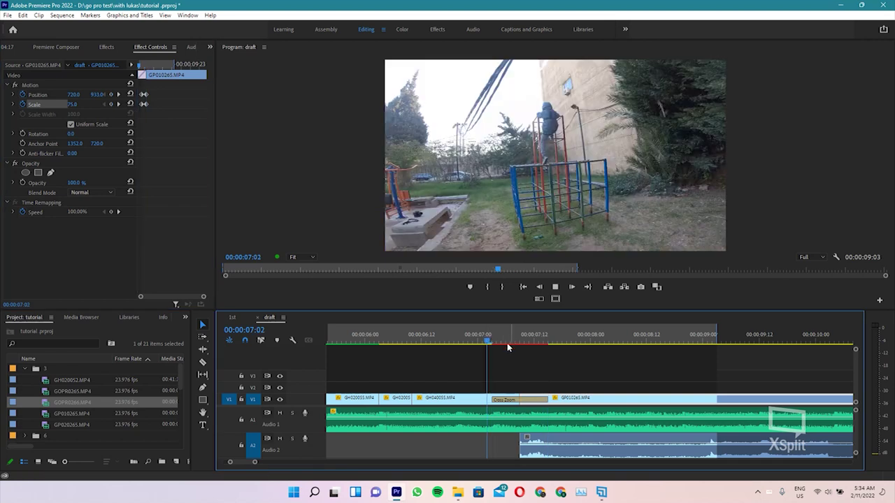
# Replay the zoom section from 00:00:06:20 to check the motion
pyautogui.press('space')
pyautogui.moveTo(525, 341); pyautogui.dragTo(459, 341)
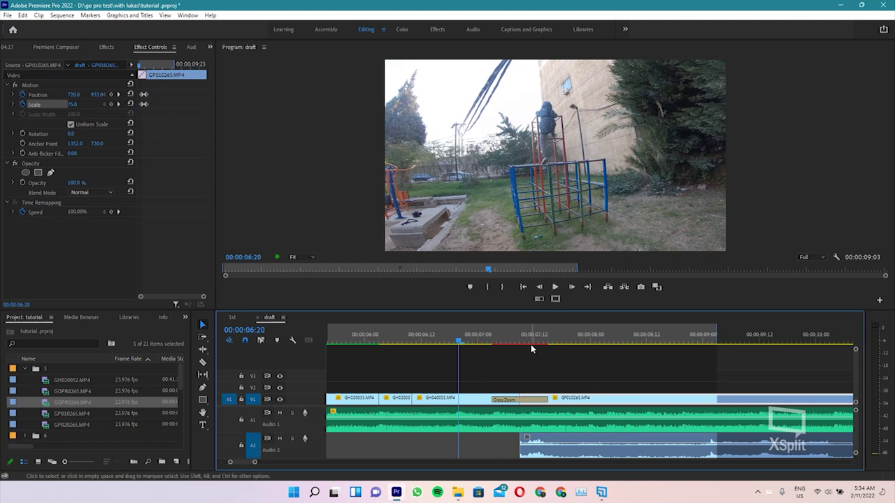
pyautogui.press('space')
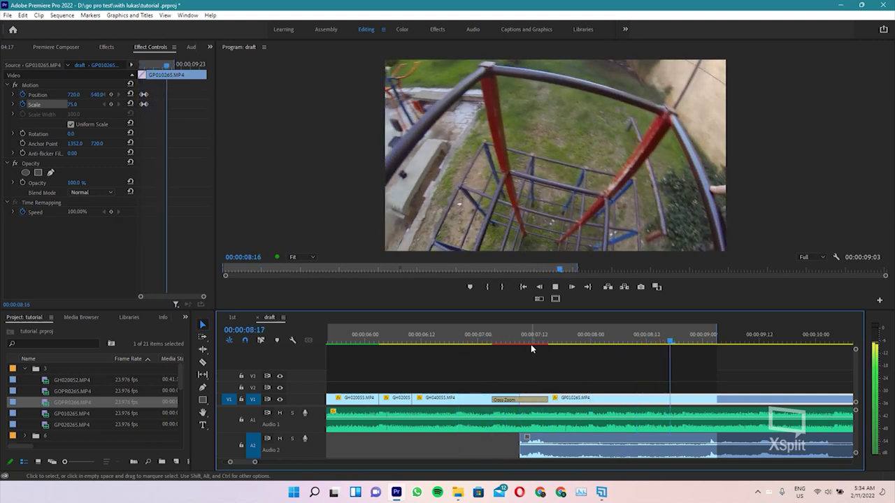
pyautogui.press('space')
pyautogui.scroll(-5, 414, 347)
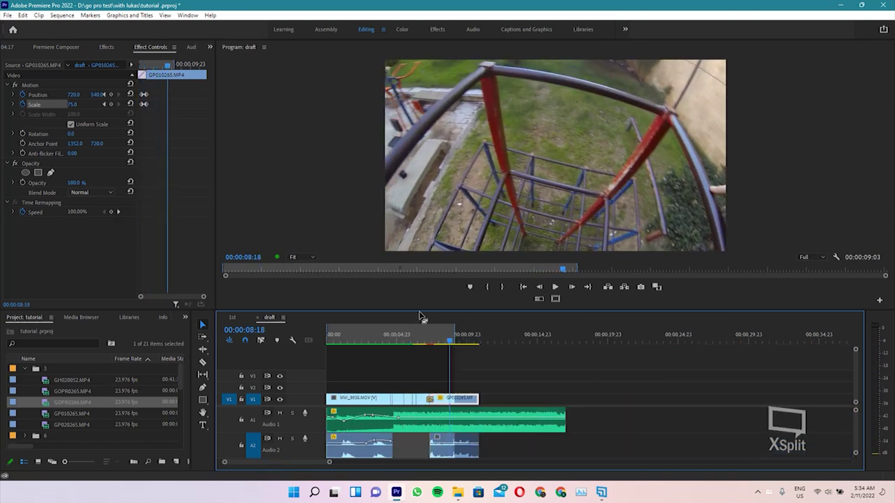
# Render the draft sequence with Sequence > Render In to Out
pyautogui.moveTo(451, 337); pyautogui.dragTo(478, 339)
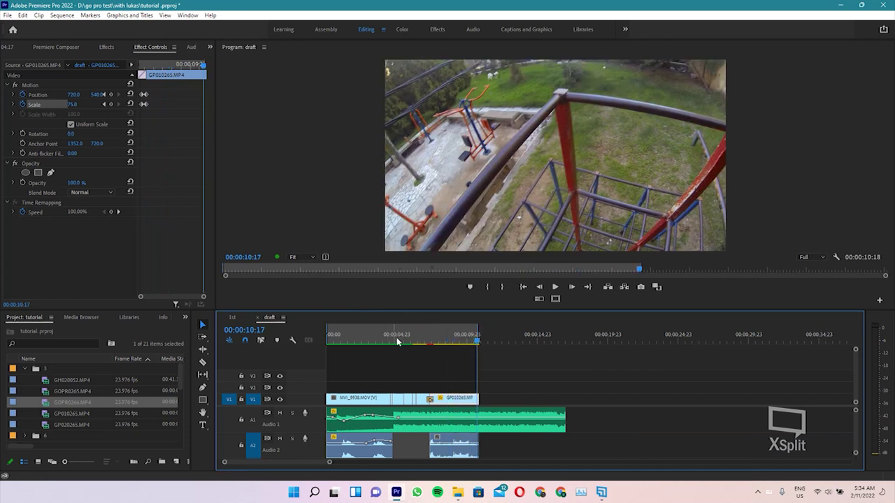
pyautogui.moveTo(478, 339); pyautogui.dragTo(328, 340)
pyautogui.click(61, 15)
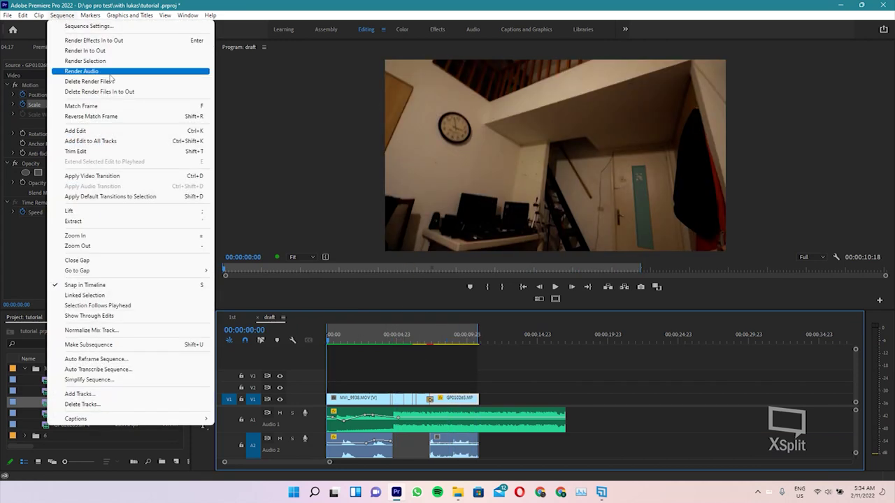
pyautogui.click(84, 51)
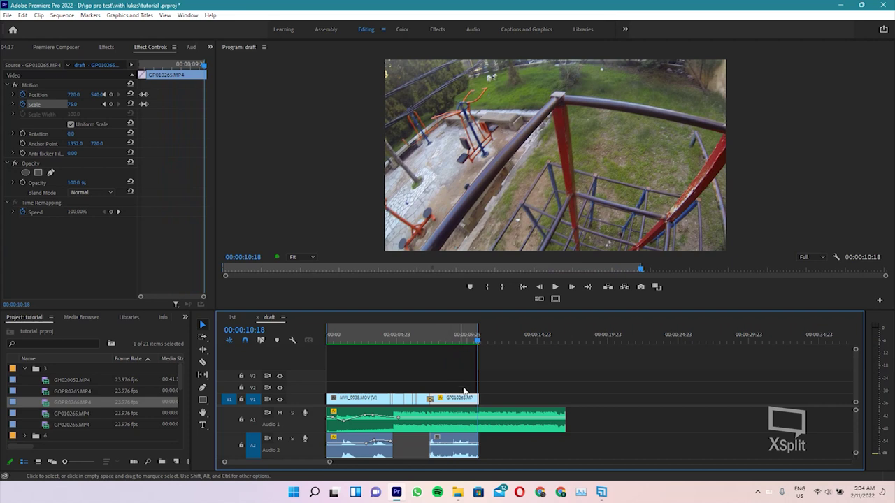
pyautogui.moveTo(449, 343); pyautogui.dragTo(432, 336)
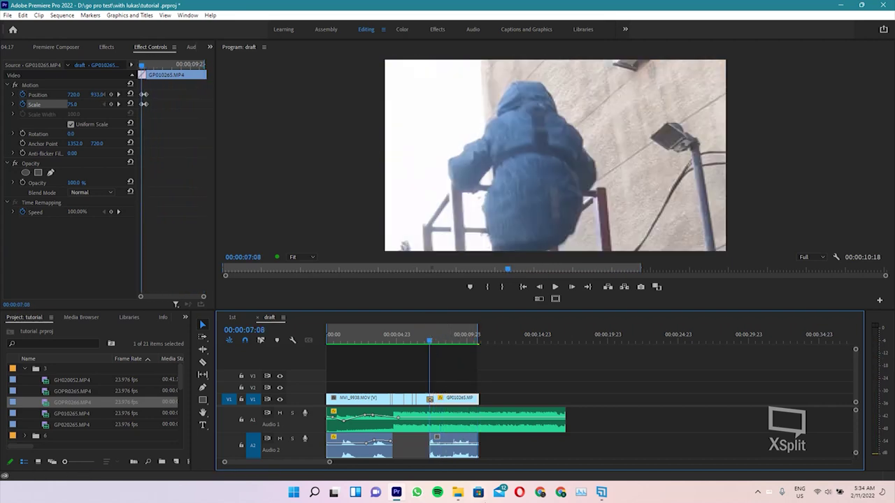
# Solo the Audio 2 track and preview from 00:00:07:08
pyautogui.press('space')
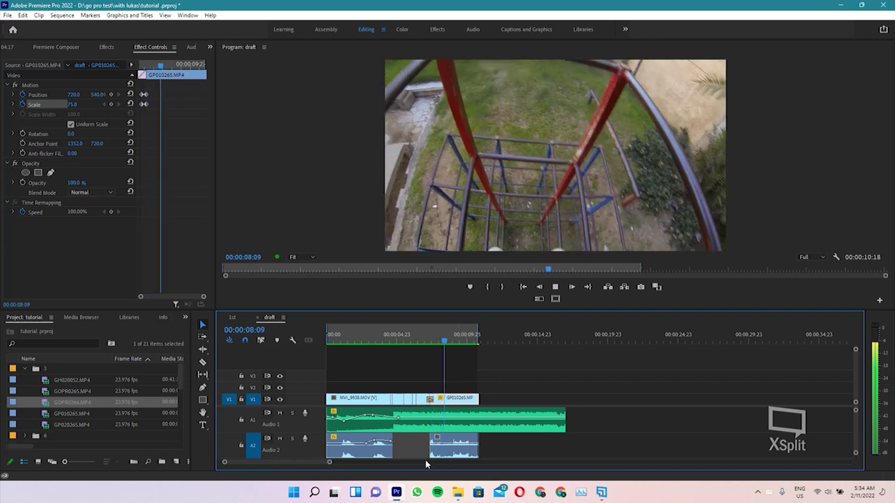
pyautogui.press('space')
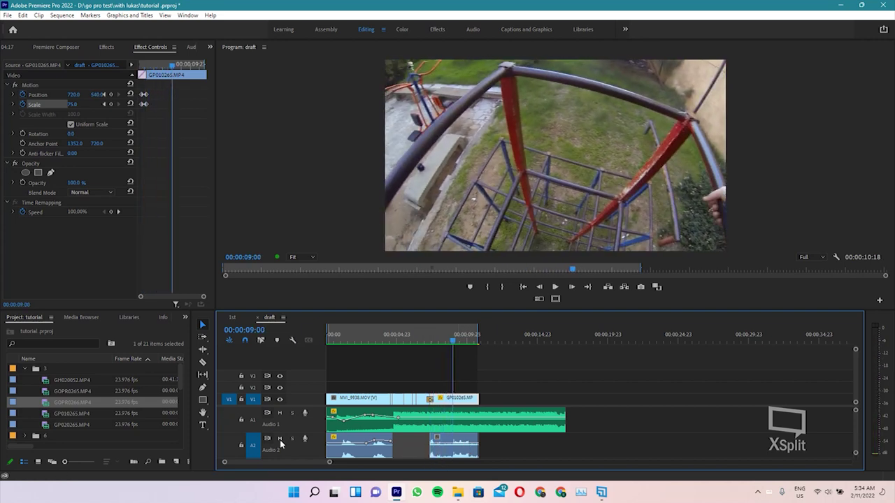
pyautogui.click(293, 439)
pyautogui.press('space')
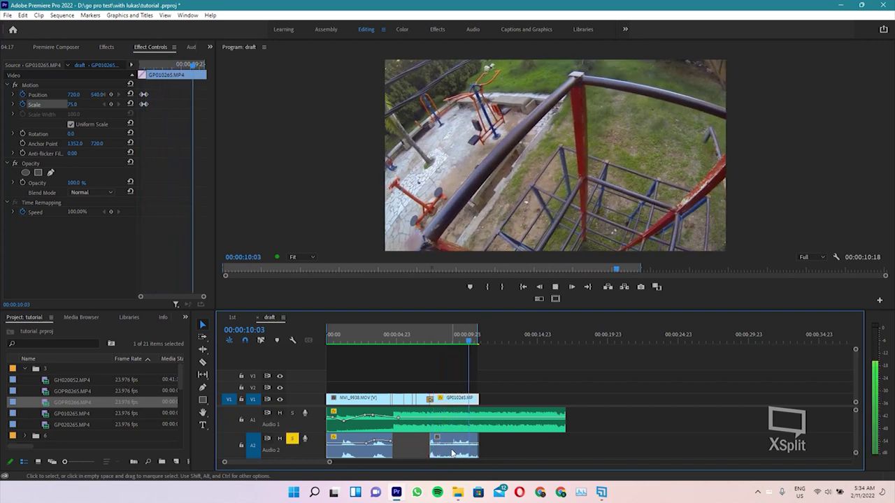
pyautogui.press('space')
# Add a raised volume keyframe on GP010265's A2 audio with the Pen tool and preview
pyautogui.press('p')
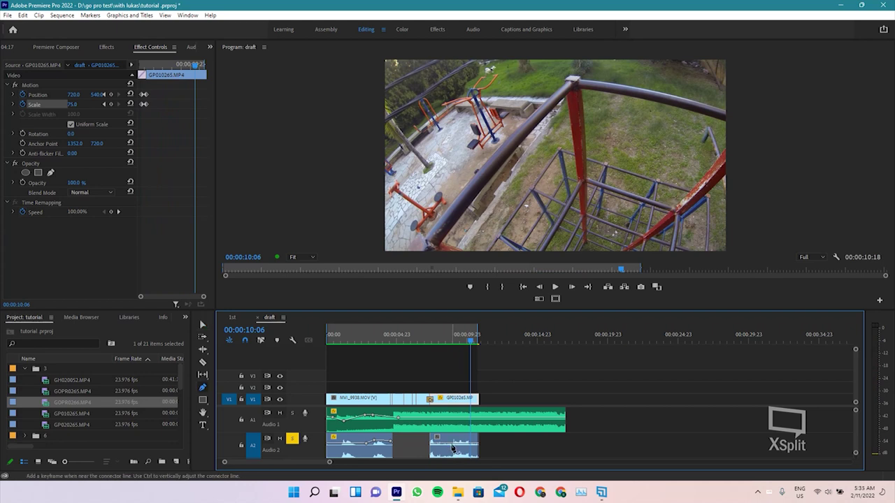
pyautogui.click(454, 449)
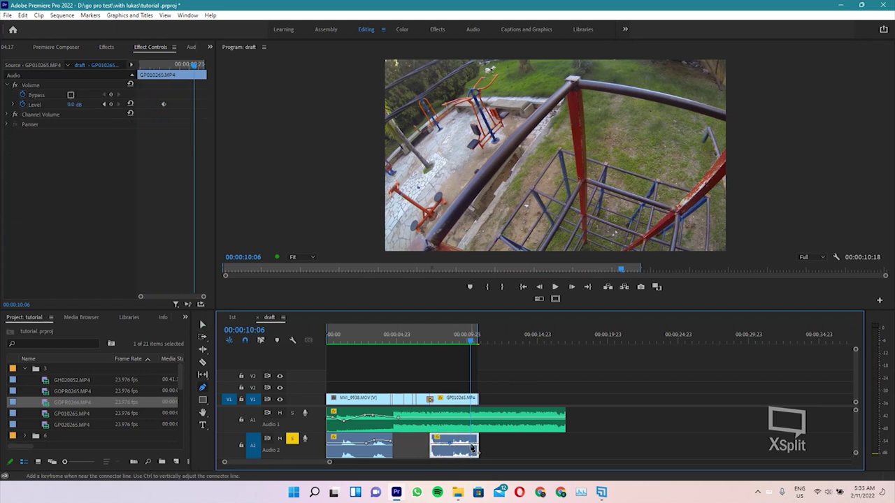
pyautogui.moveTo(462, 447); pyautogui.dragTo(461, 439)
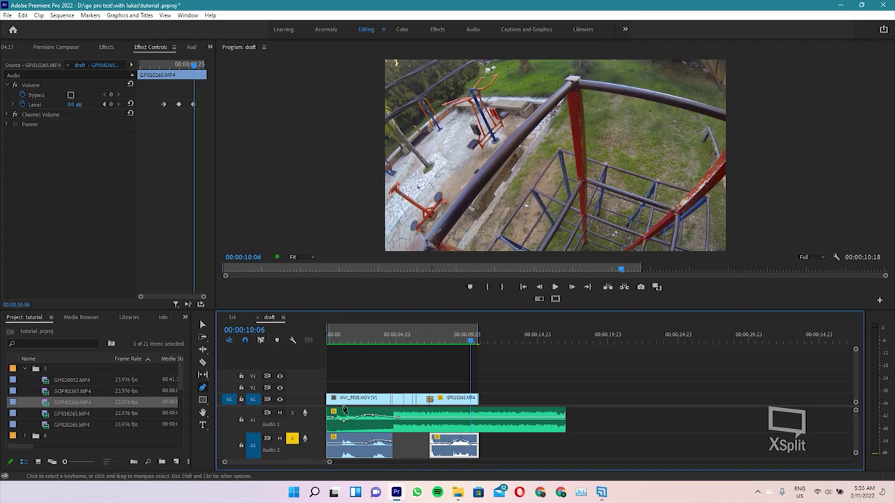
pyautogui.click(442, 342)
pyautogui.press('space')
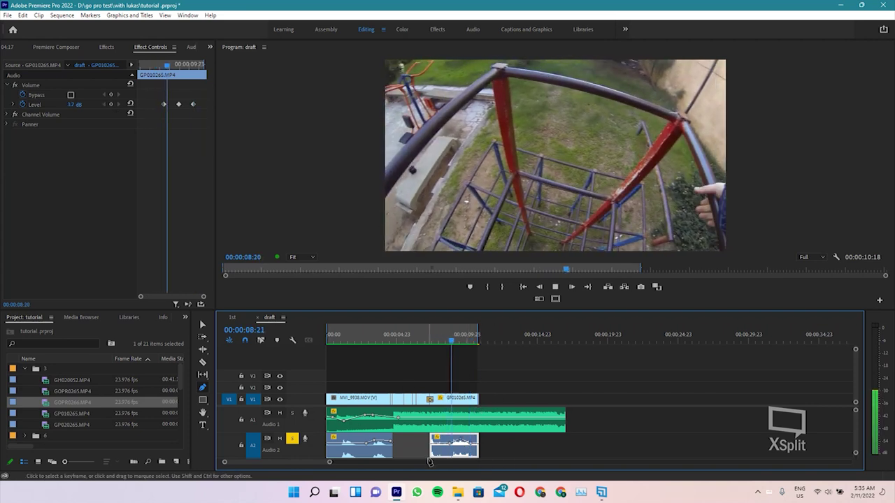
pyautogui.press('v')
pyautogui.rightClick(455, 451)
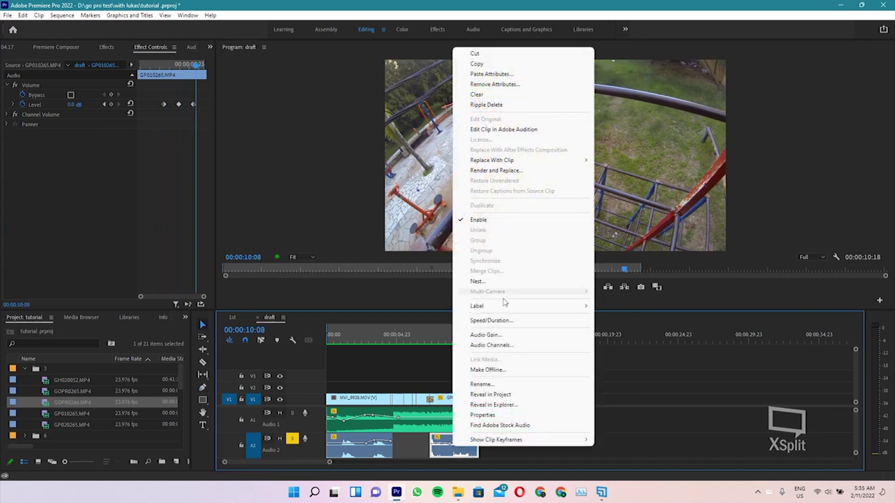
# Cancel the A2 clip's Audio Gain unchanged and replay the draft from about 00:00:07
pyautogui.click(489, 335)
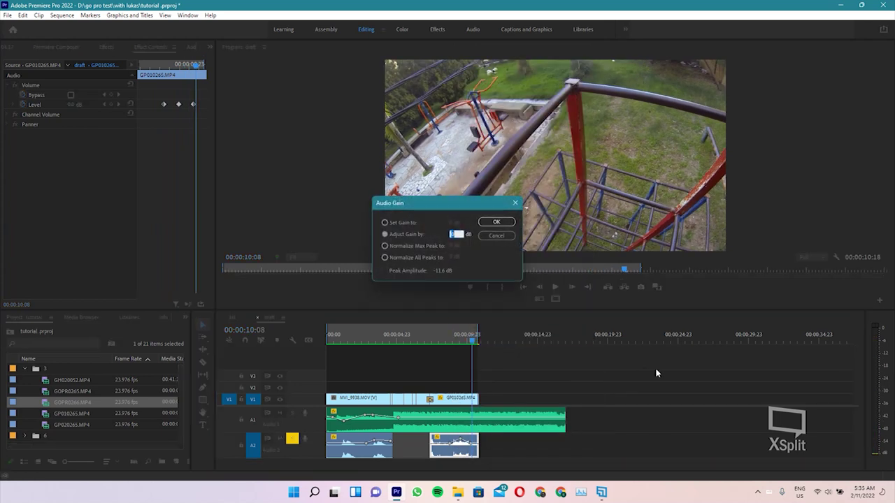
pyautogui.press('Return')
pyautogui.moveTo(475, 336); pyautogui.dragTo(450, 336)
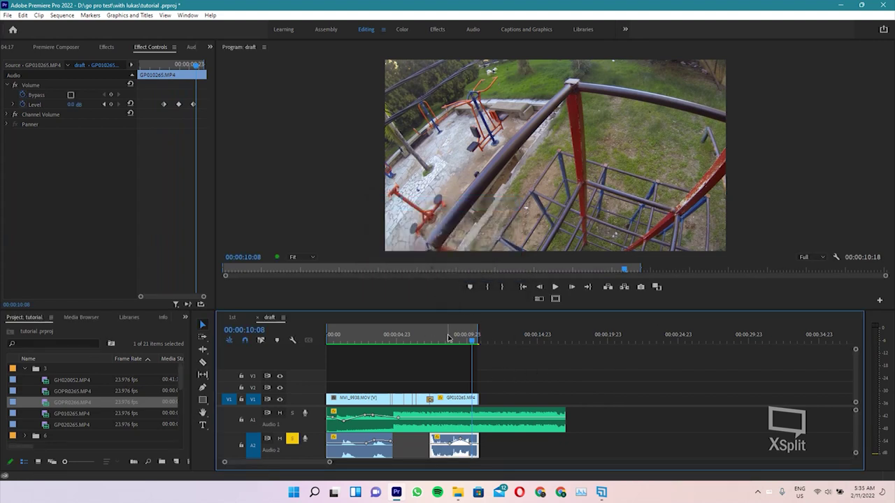
pyautogui.press('space')
pyautogui.press('space')
pyautogui.click(443, 337)
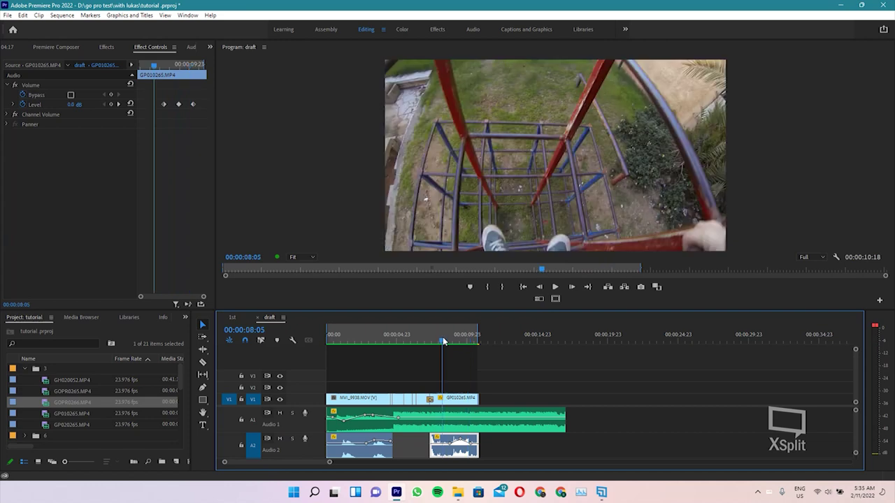
pyautogui.press('space')
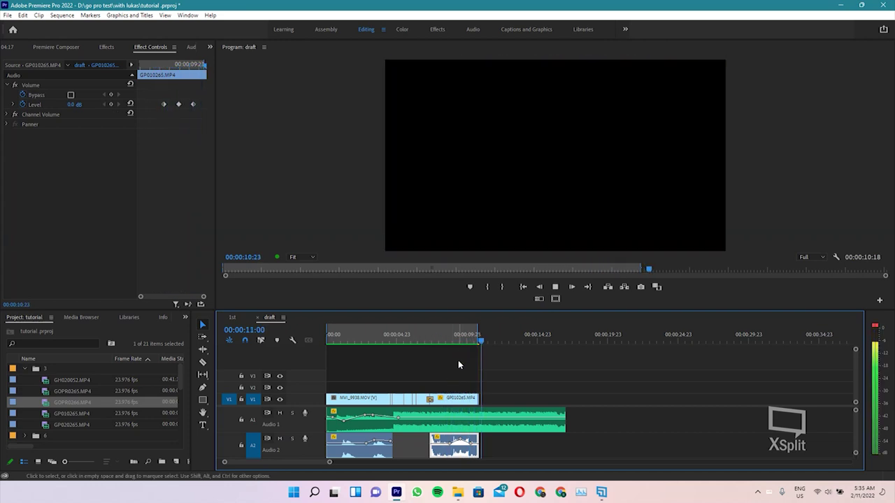
pyautogui.press('space')
pyautogui.click(416, 333)
pyautogui.press('space')
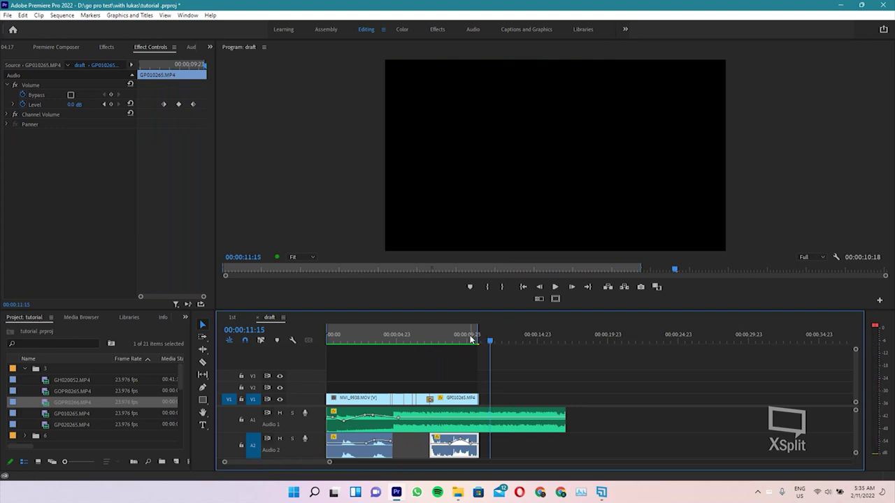
pyautogui.press('space')
pyautogui.press('space')
# Check the end of the draft sequence and save the project
pyautogui.moveTo(463, 342); pyautogui.dragTo(480, 342)
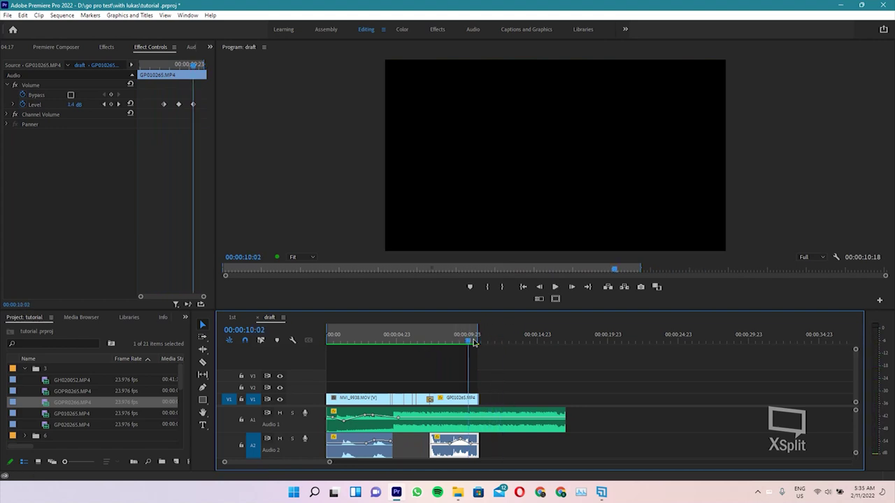
pyautogui.press('=')
pyautogui.press('=')
pyautogui.press('=')
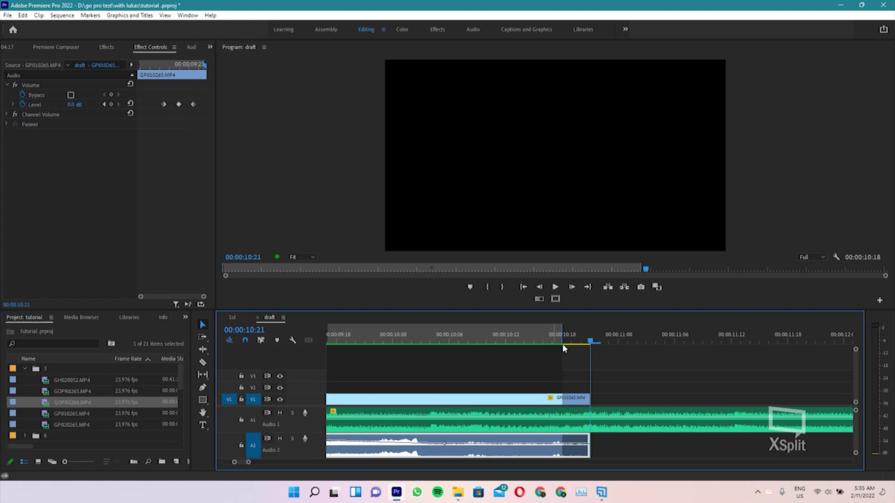
pyautogui.press('-')
pyautogui.press('-')
pyautogui.press('-')
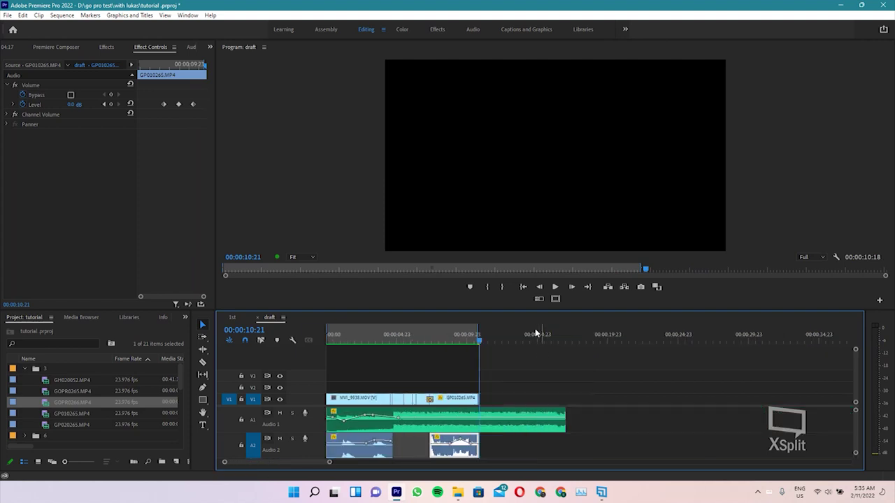
pyautogui.hotkey('ctrl', 's')
# Switch to the 1st sequence and zoom out to see more of it
pyautogui.moveTo(475, 343); pyautogui.dragTo(464, 342)
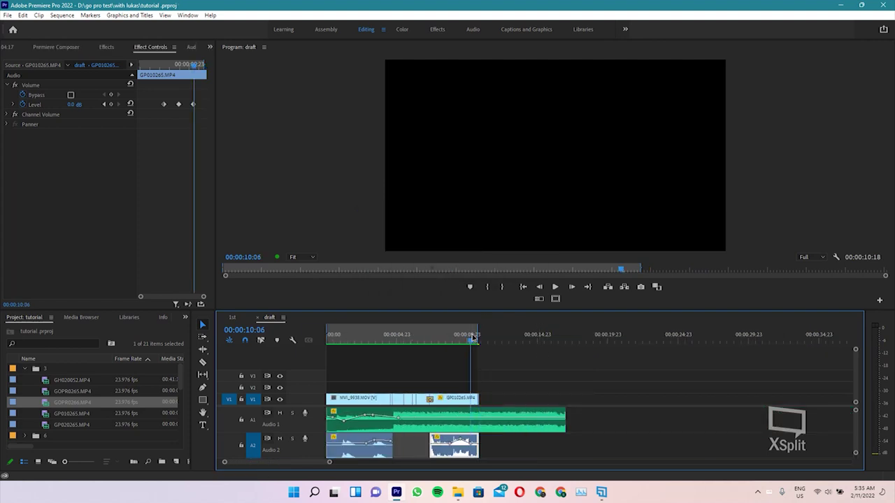
pyautogui.click(234, 317)
pyautogui.press('-')
pyautogui.press('-')
pyautogui.press('-')
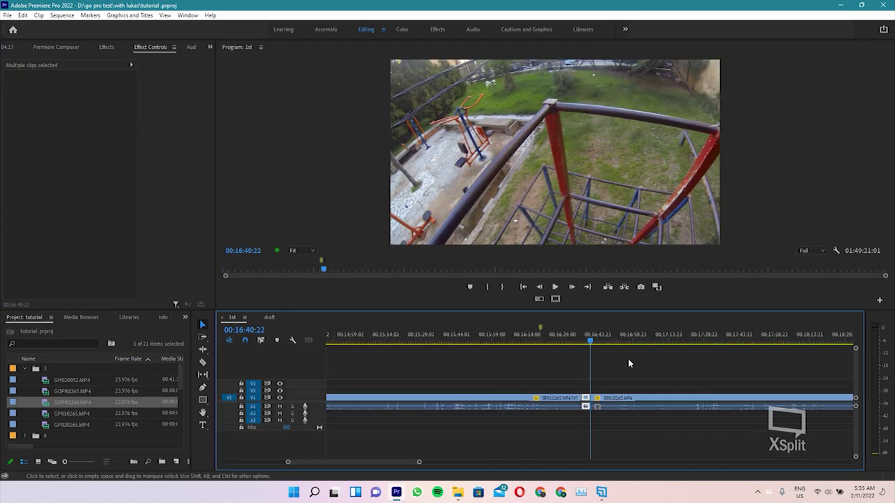
# Scrub the 1st sequence from 00:18:36 past the 50-minute mark to the GH030055 park footage
pyautogui.press('-')
pyautogui.press('-')
pyautogui.press('-')
pyautogui.click(625, 341)
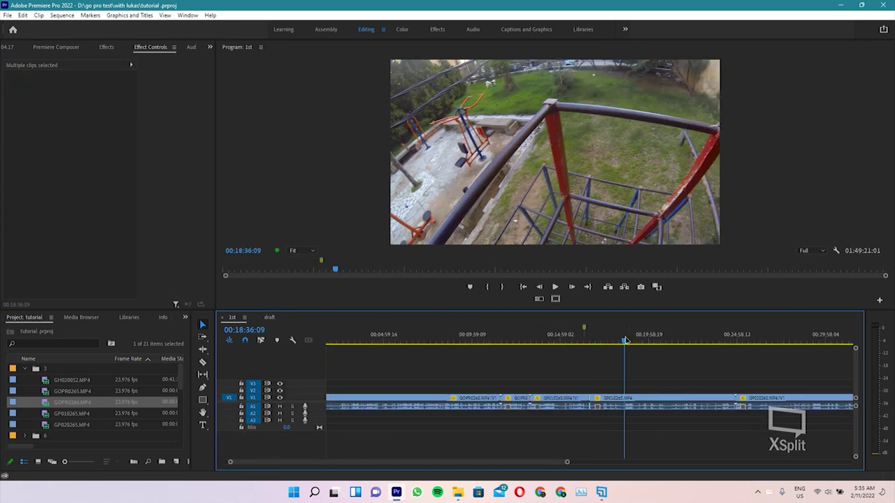
pyautogui.moveTo(627, 341); pyautogui.dragTo(726, 342)
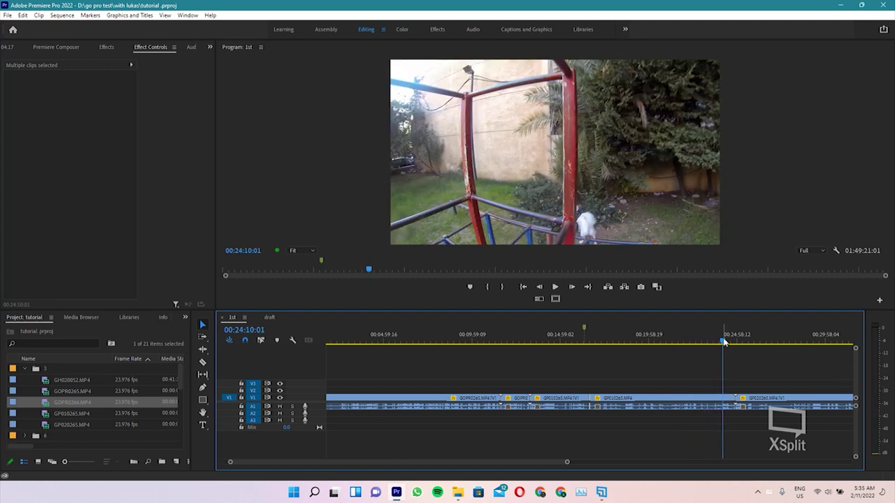
pyautogui.press('-')
pyautogui.press('-')
pyautogui.moveTo(493, 342); pyautogui.dragTo(542, 341)
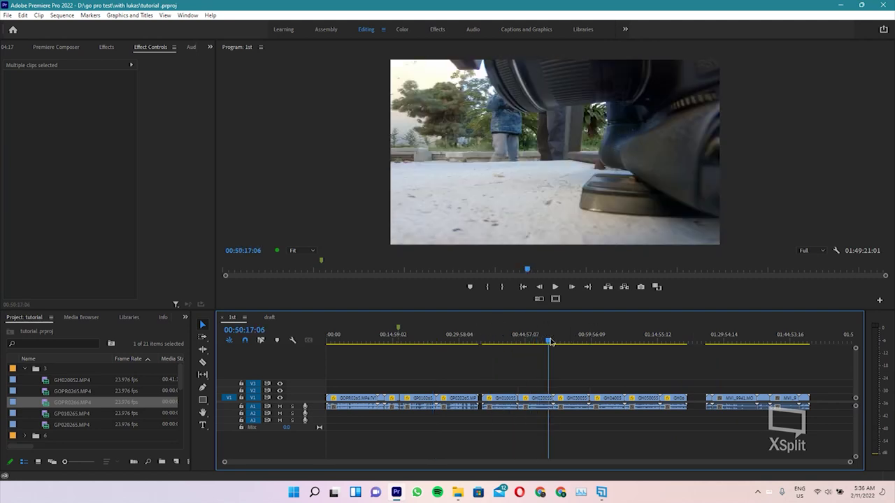
pyautogui.moveTo(551, 341)
pyautogui.mouseDown()
pyautogui.moveTo(665, 329)
pyautogui.moveTo(575, 329)
pyautogui.mouseUp()
pyautogui.press('=')
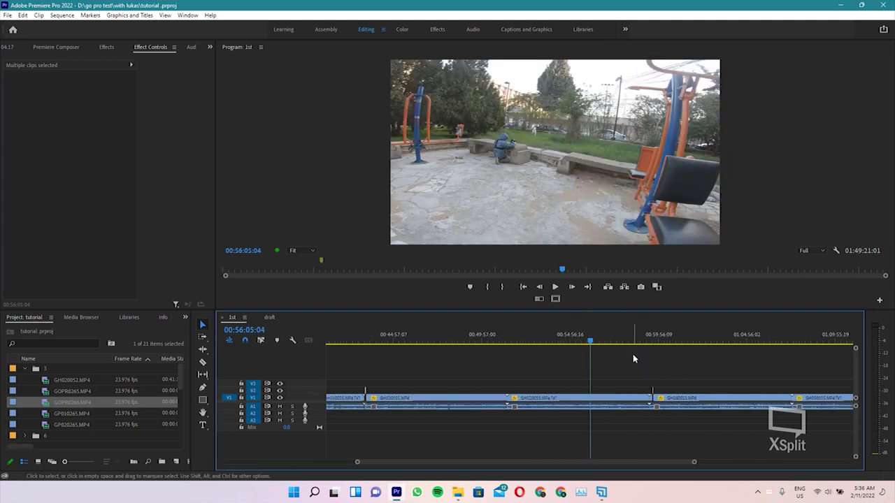
pyautogui.moveTo(575, 335); pyautogui.dragTo(432, 322)
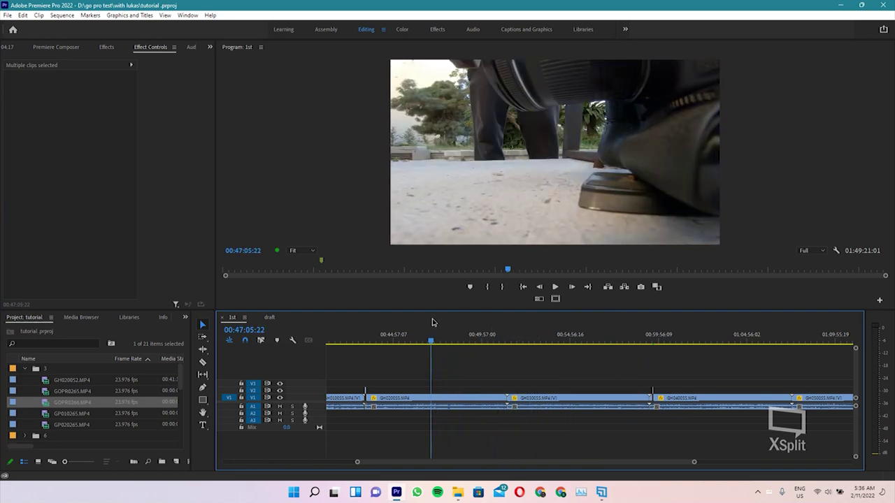
# Shuttle back and forth through the GH030055 park clip to land on 00:55:44:10
pyautogui.press('space')
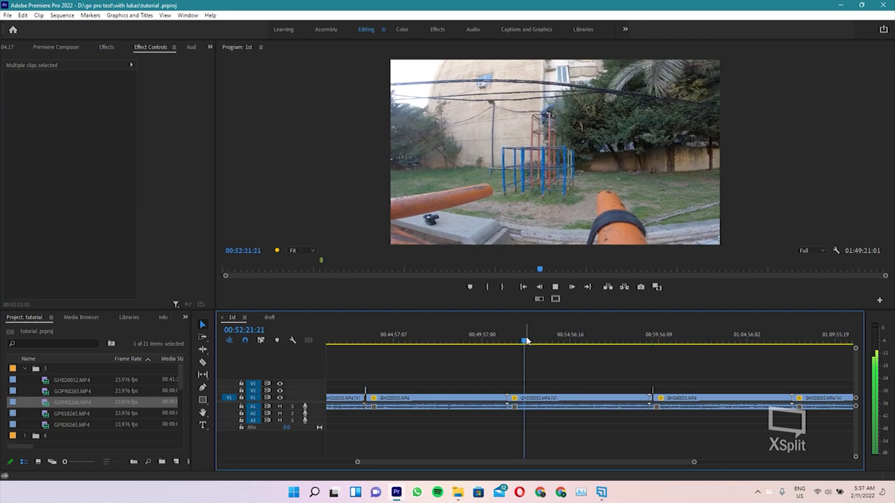
pyautogui.moveTo(526, 341); pyautogui.dragTo(590, 356)
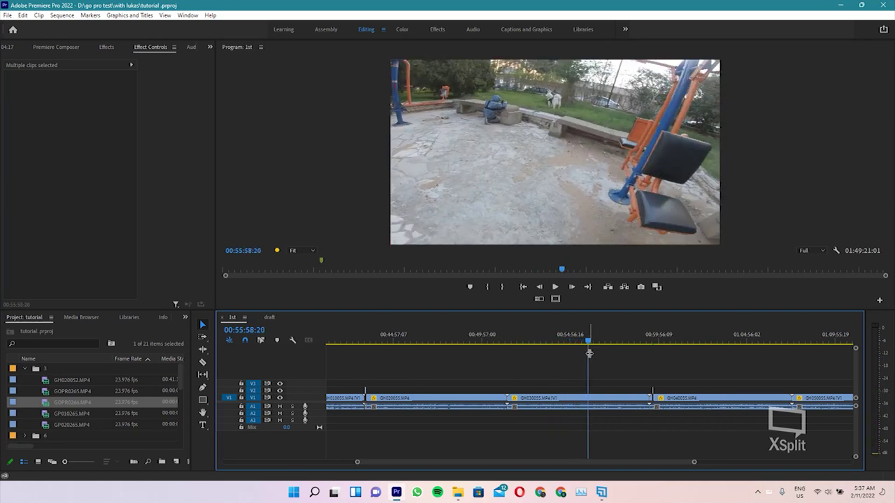
pyautogui.press('=')
pyautogui.press('=')
pyautogui.click(591, 336)
pyautogui.press('j')
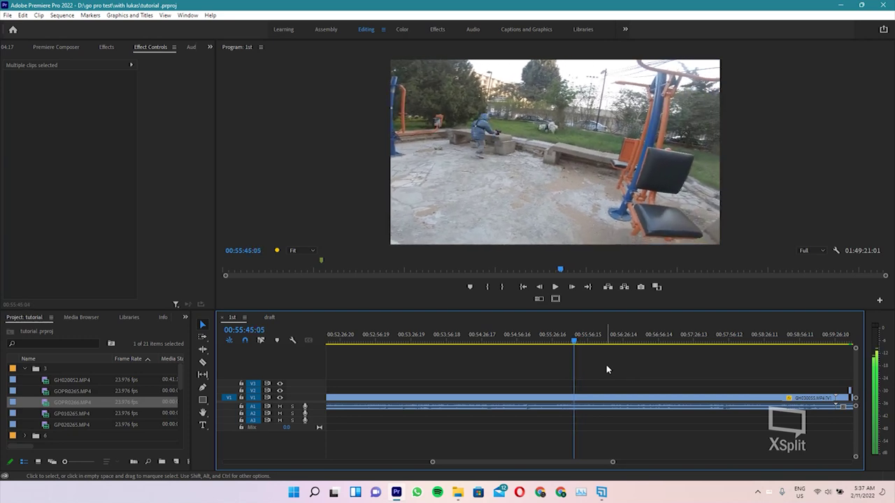
pyautogui.press('l')
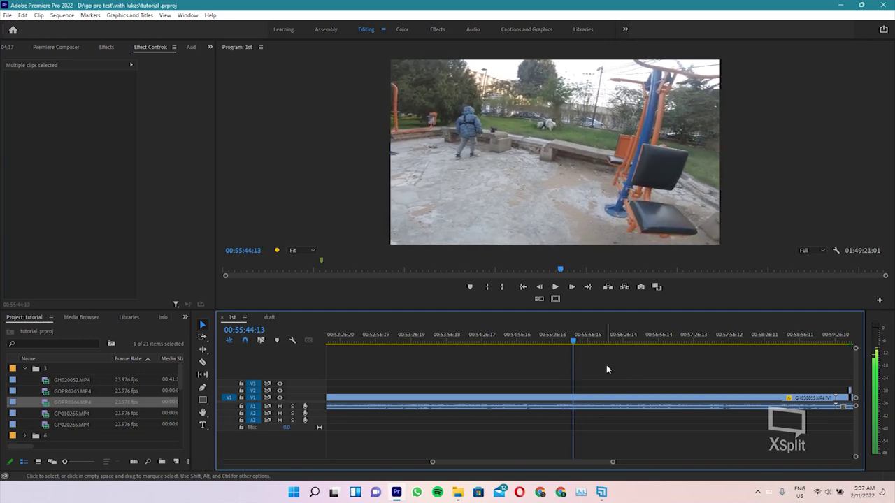
pyautogui.press('j')
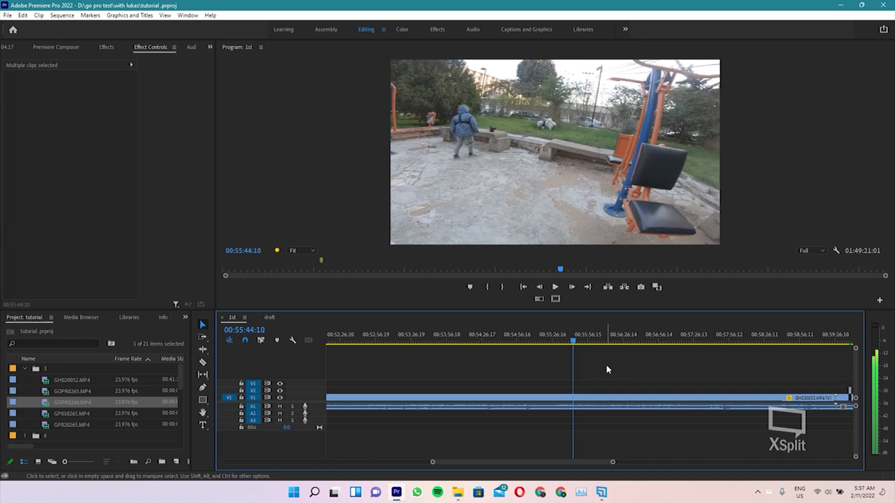
pyautogui.press('c')
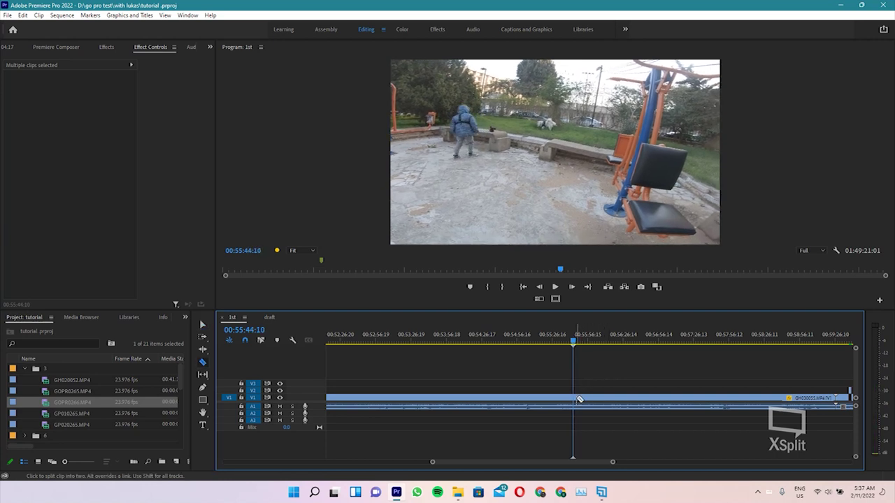
# Split GH030055.MP4 at 00:55:44:10, review to 00:55:50:02, and select the piece after the cut
pyautogui.click(576, 401)
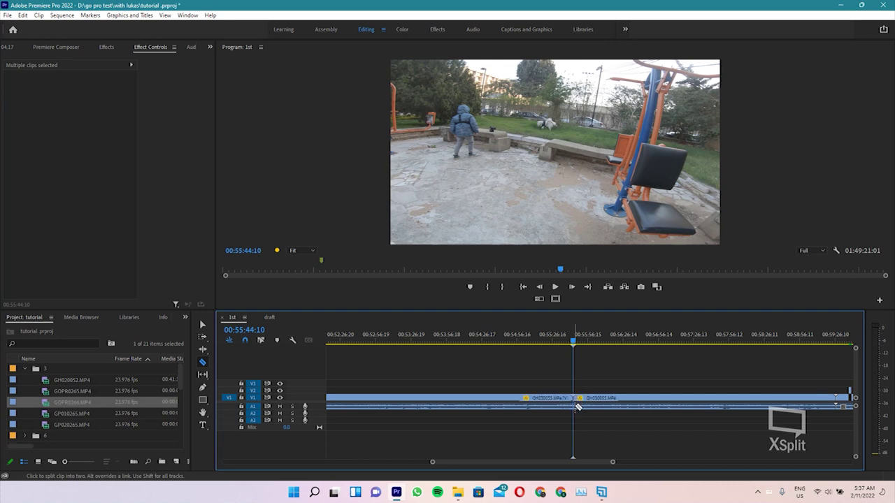
pyautogui.press('space')
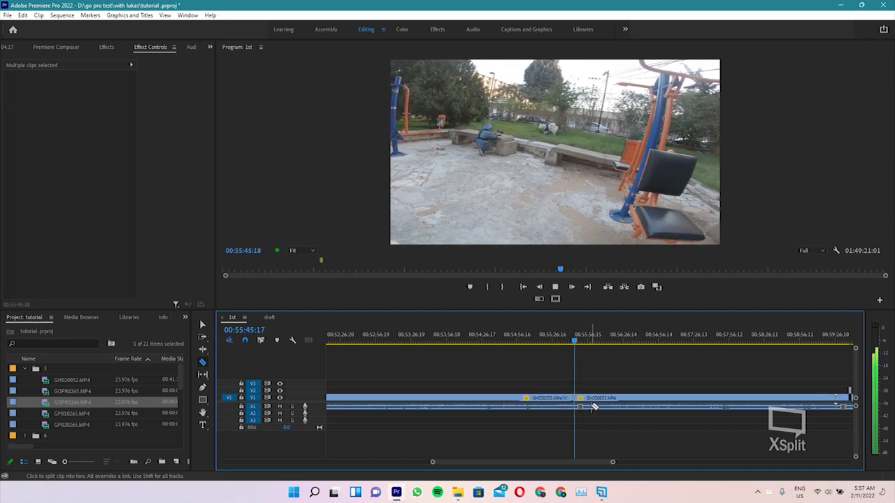
pyautogui.press('space')
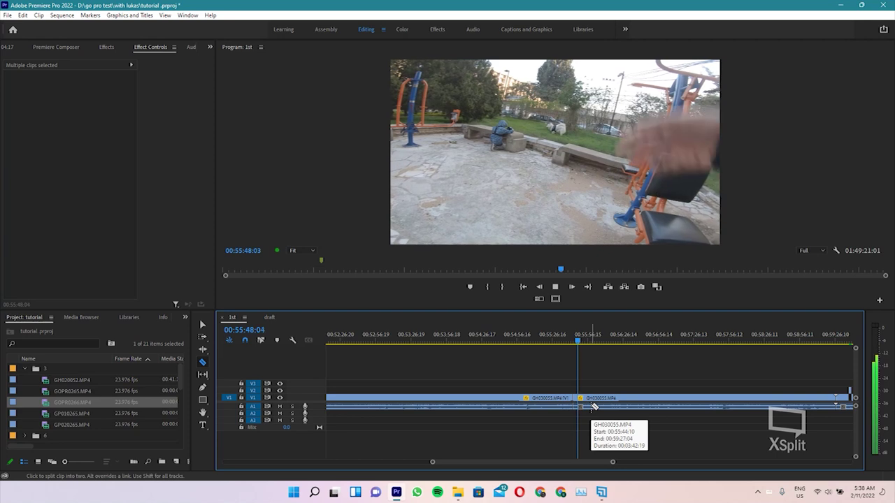
pyautogui.press('space')
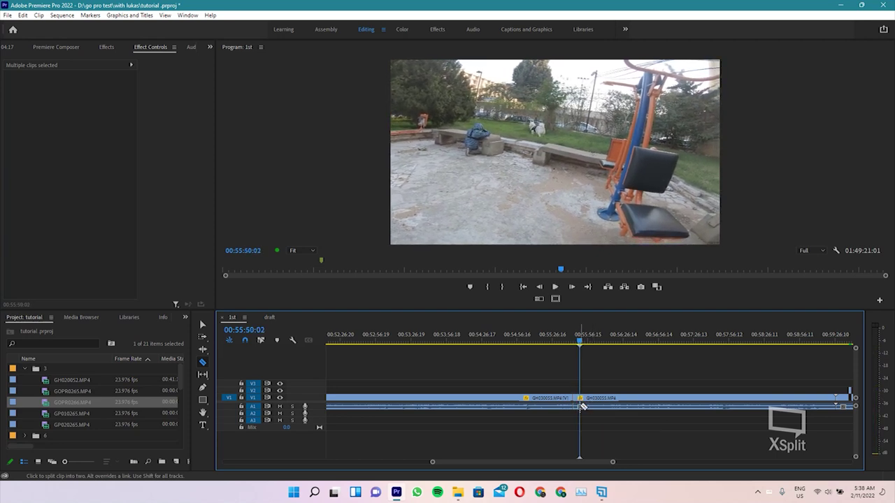
pyautogui.press('v')
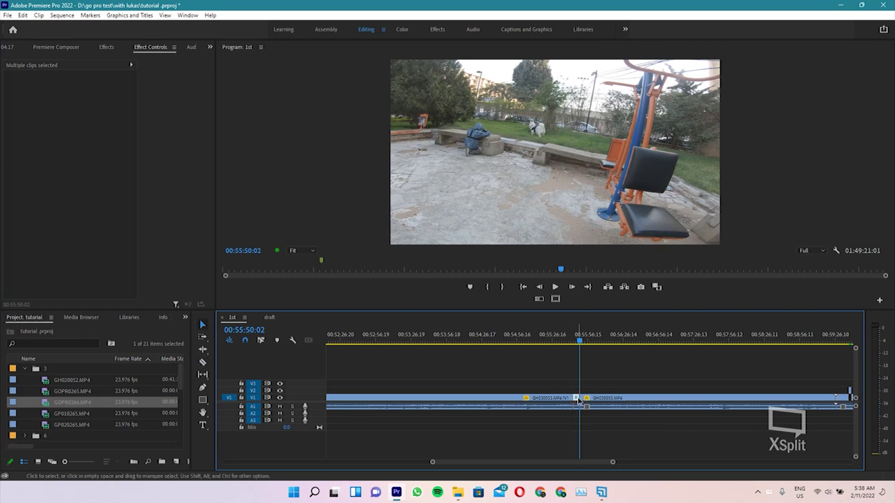
pyautogui.click(578, 401)
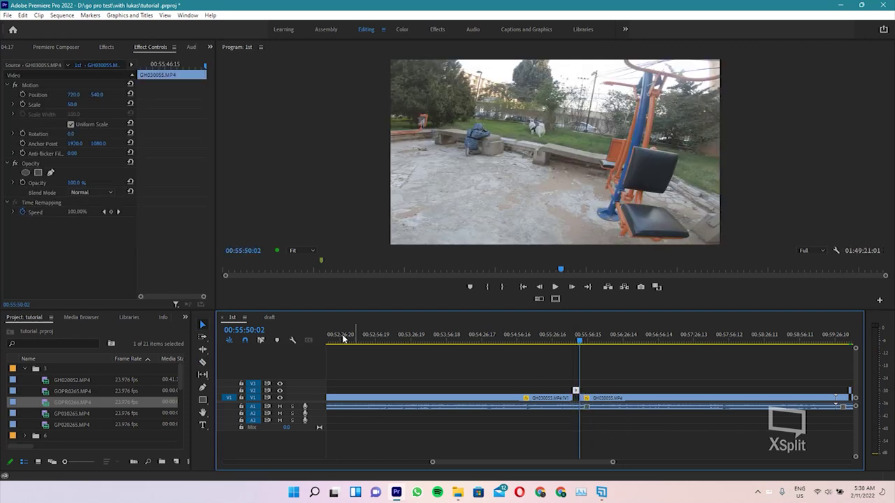
pyautogui.click(269, 317)
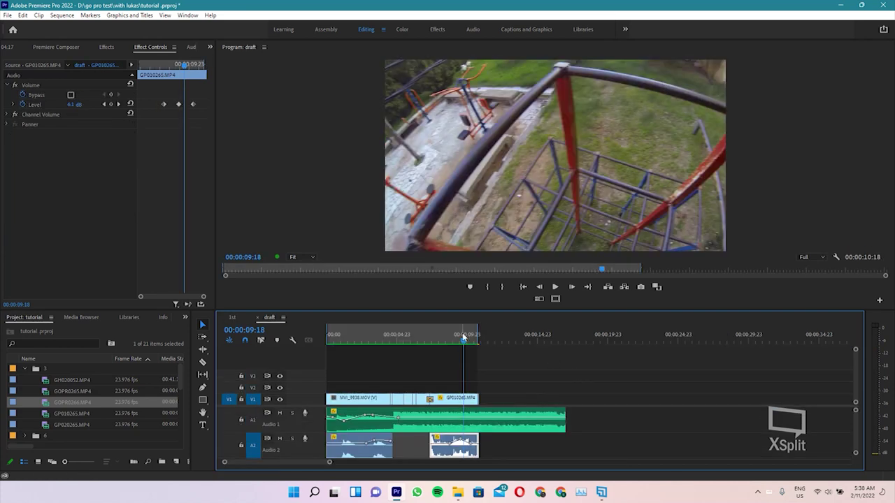
# Paste the cut GH030055.MP4 piece after GP010265 at the draft's end and play it
pyautogui.moveTo(463, 338); pyautogui.dragTo(461, 338)
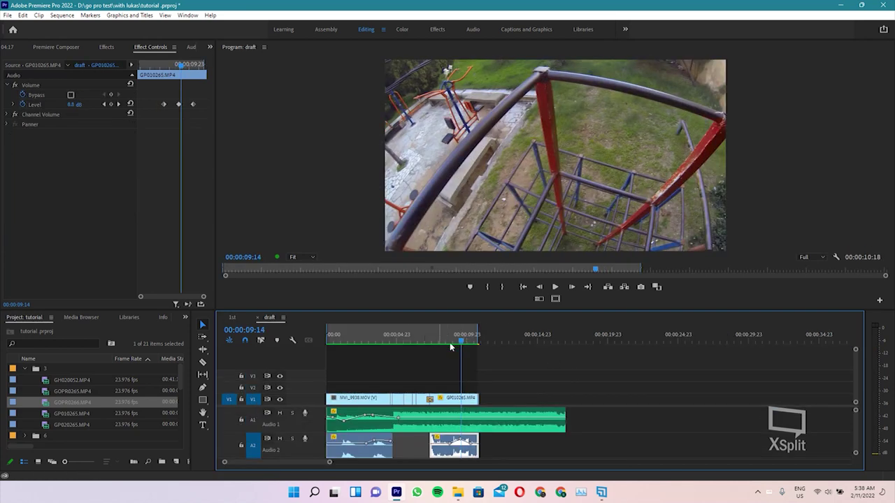
pyautogui.click(423, 338)
pyautogui.press('space')
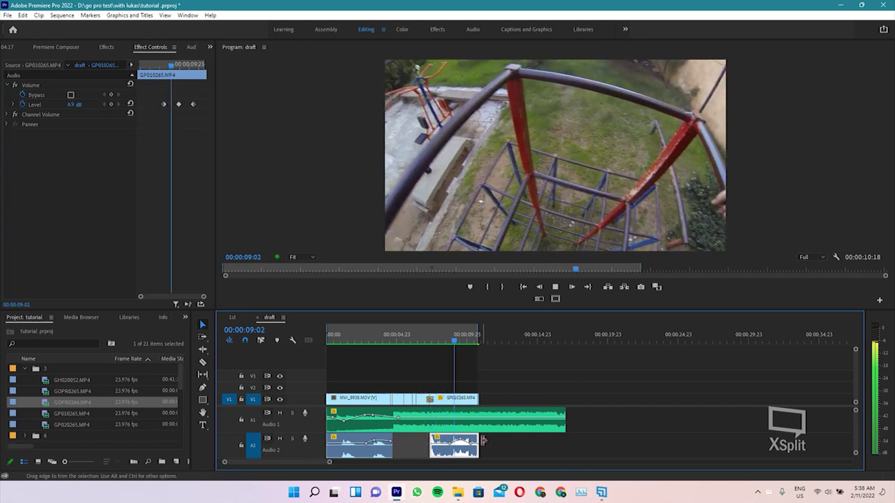
pyautogui.press('space')
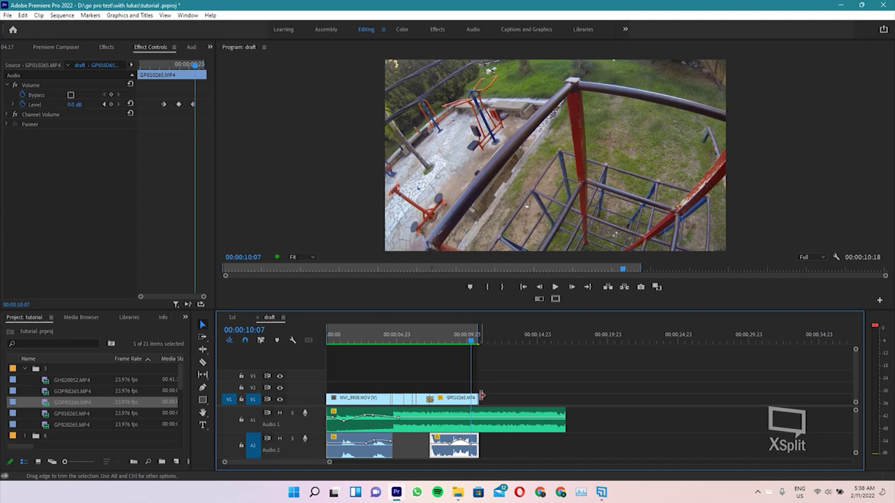
pyautogui.hotkey('ctrl', 'z')
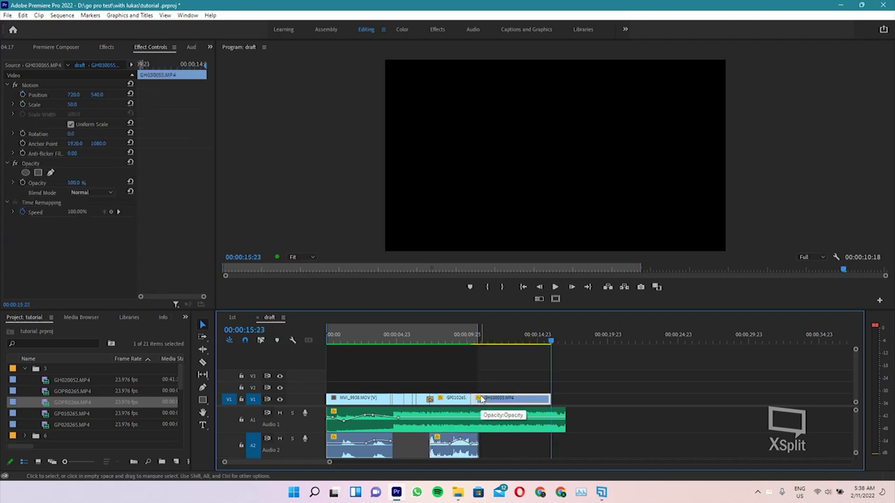
pyautogui.press('space')
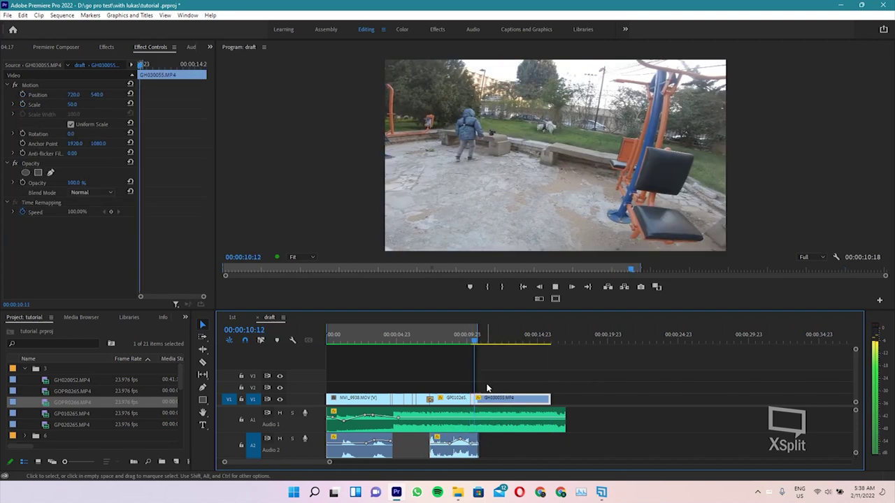
pyautogui.press('space')
pyautogui.press('space')
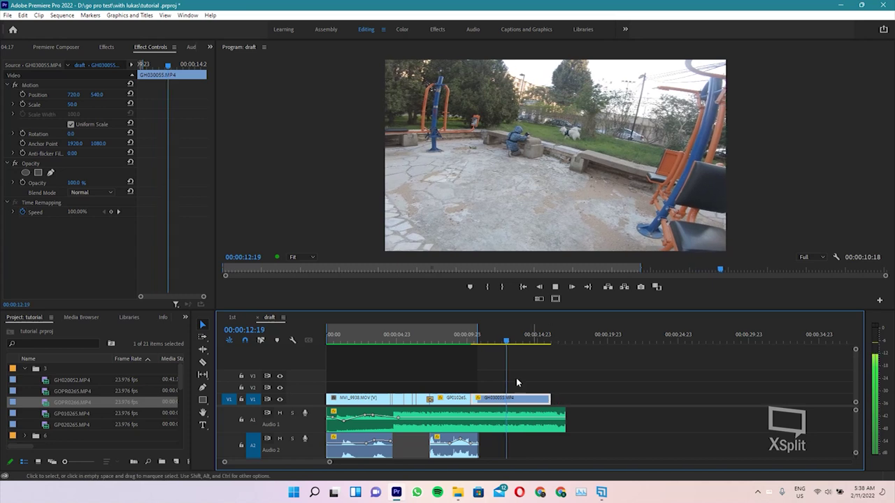
# Trim the GH030055.MP4 clip so it ends at 00:00:12:11
pyautogui.click(475, 336)
pyautogui.press('space')
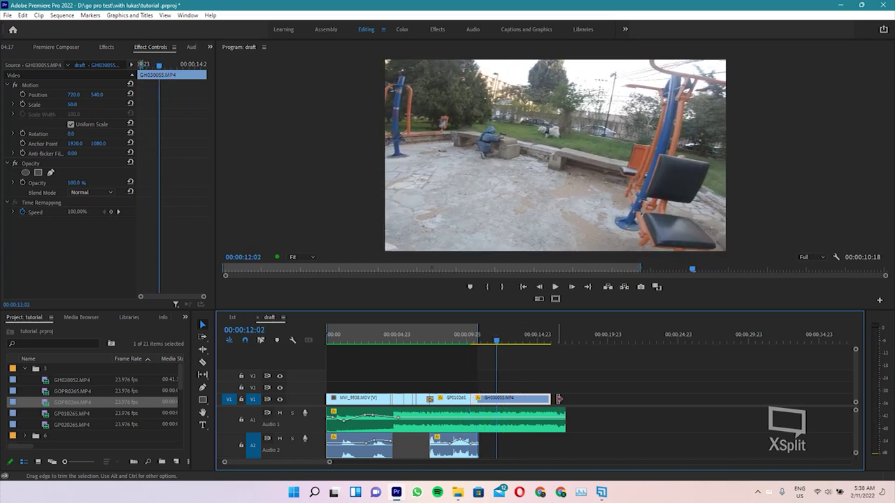
pyautogui.press('space')
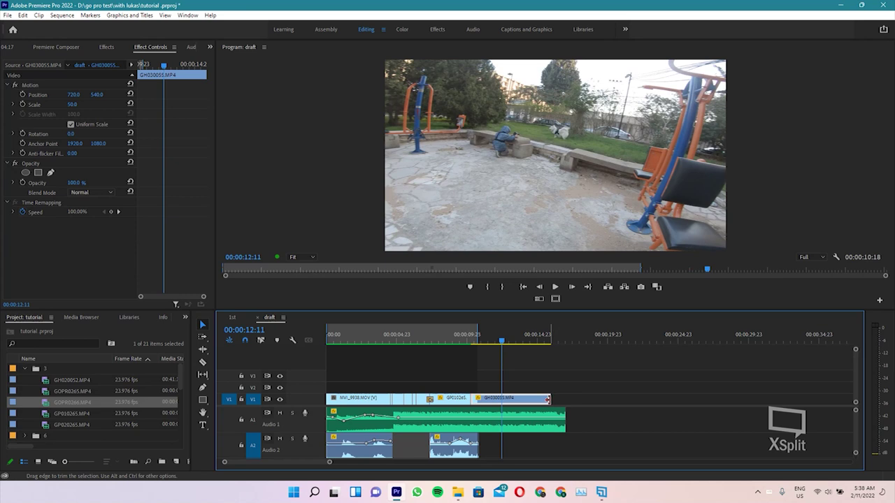
pyautogui.moveTo(548, 399); pyautogui.dragTo(502, 399)
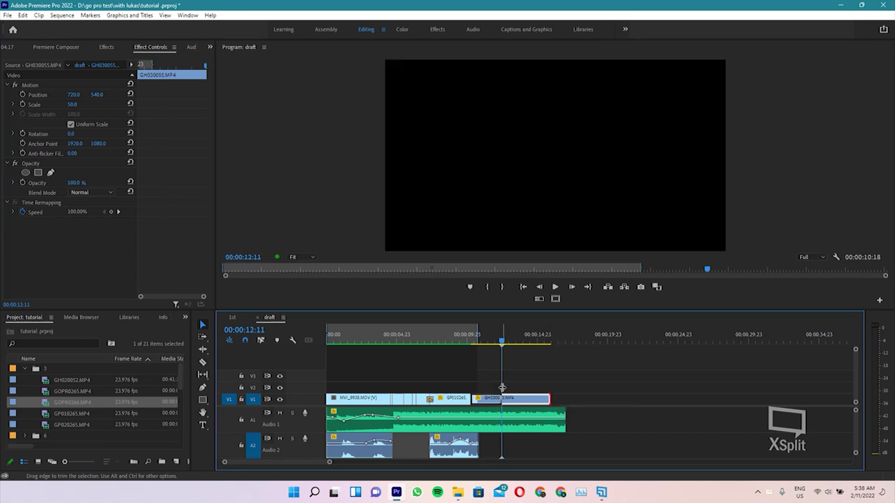
pyautogui.click(233, 318)
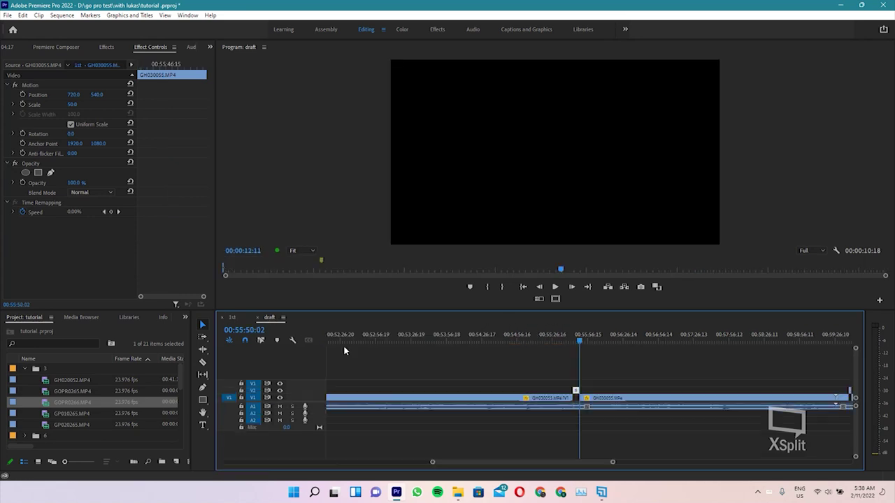
# Scrub the 1st sequence to the white dog looking away at 01:40:26:08 in MVI_9943
pyautogui.press('\\')
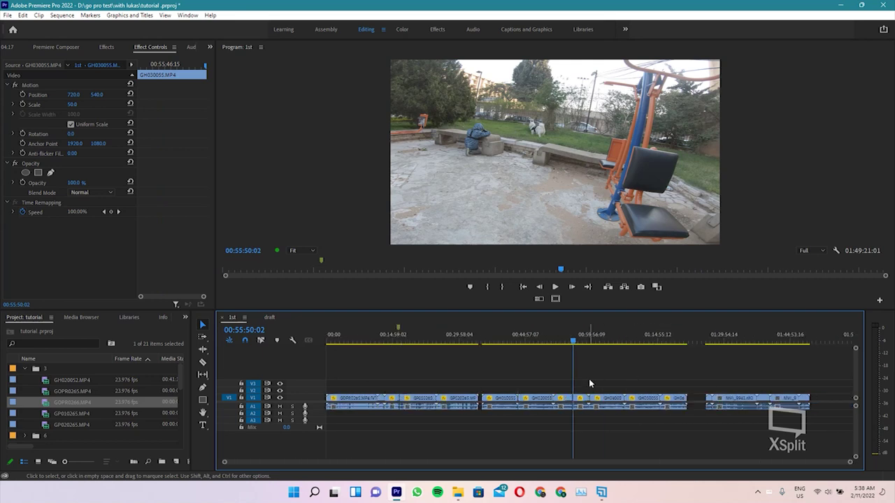
pyautogui.moveTo(731, 336)
pyautogui.mouseDown()
pyautogui.moveTo(806, 359)
pyautogui.moveTo(736, 347)
pyautogui.moveTo(772, 354)
pyautogui.mouseUp()
pyautogui.press('=')
pyautogui.press('=')
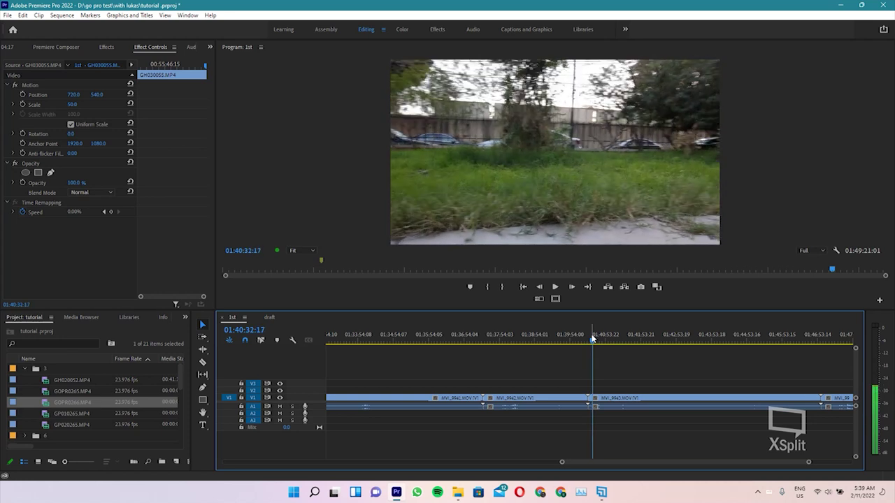
pyautogui.click(592, 337)
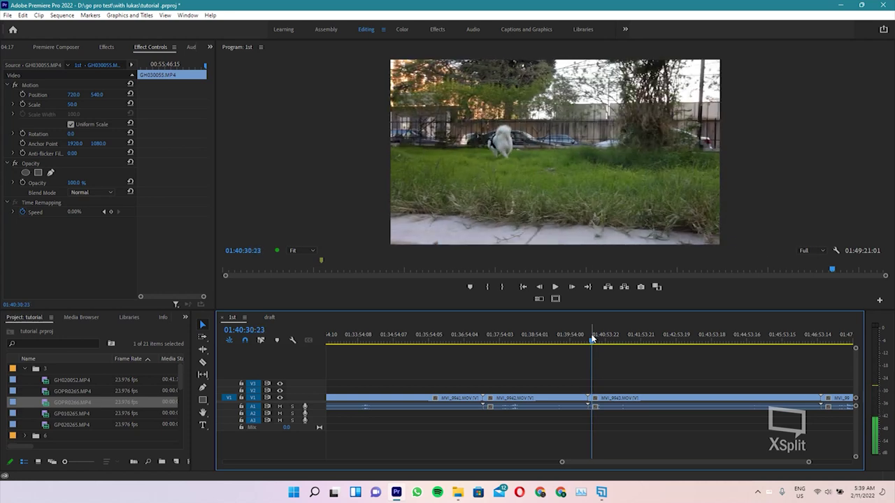
pyautogui.moveTo(592, 337); pyautogui.dragTo(592, 339)
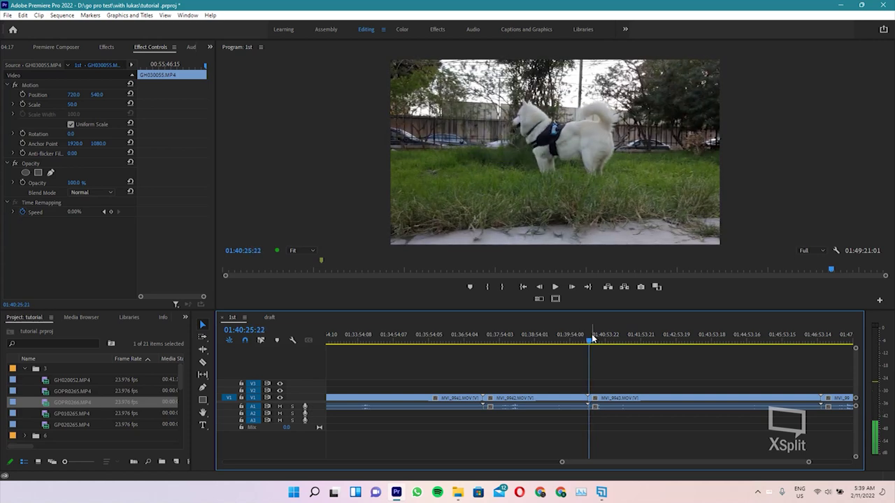
pyautogui.moveTo(592, 338); pyautogui.dragTo(593, 338)
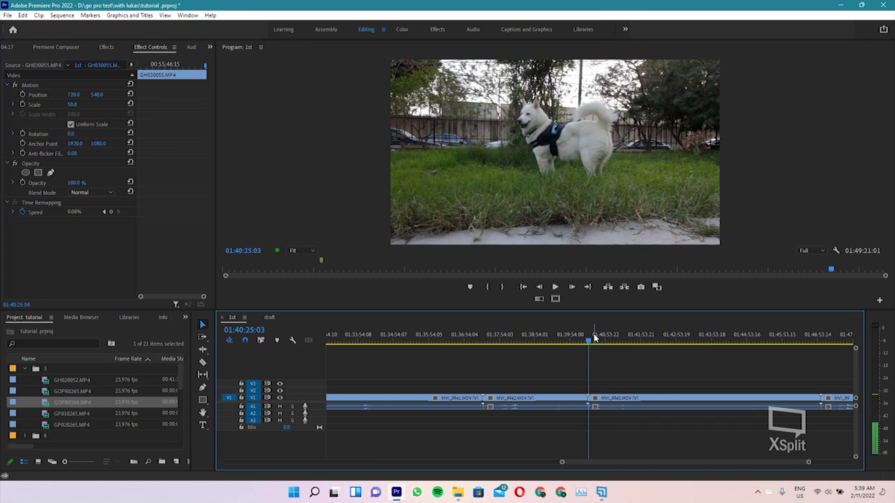
pyautogui.moveTo(594, 338); pyautogui.dragTo(594, 339)
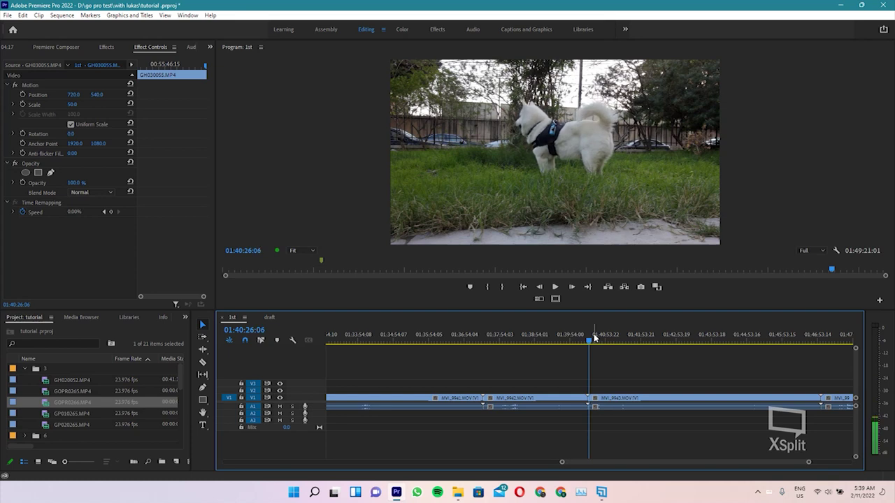
pyautogui.moveTo(594, 339); pyautogui.dragTo(593, 338)
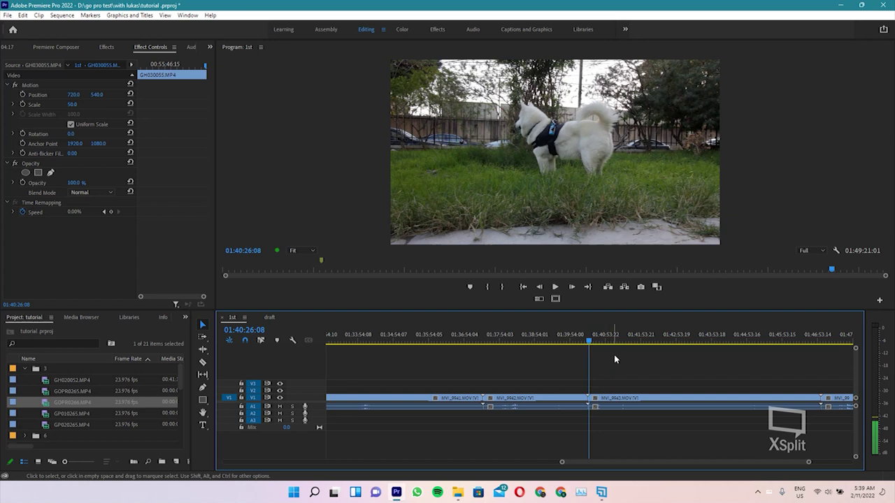
pyautogui.press('=')
pyautogui.press('=')
pyautogui.press('=')
# Razor MVI_9943 at 01:40:26:08 and play on to find the piece's end
pyautogui.press('c')
pyautogui.click(593, 398)
pyautogui.press('space')
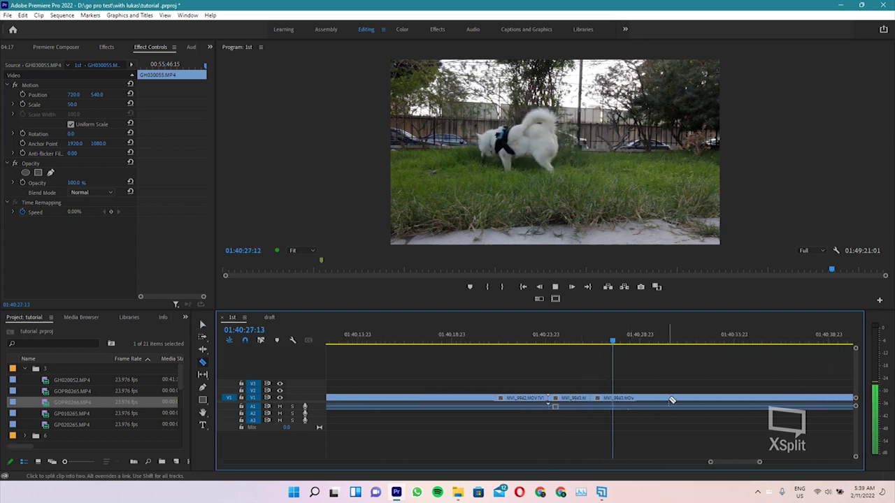
# Stop at 01:40:29:03, lift the dog piece to V2, and paste it at the draft's end
pyautogui.press('space')
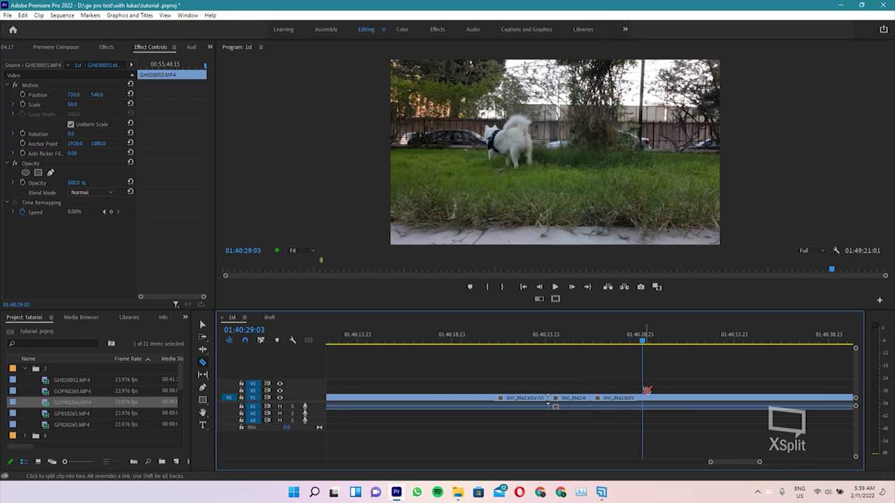
pyautogui.press('v')
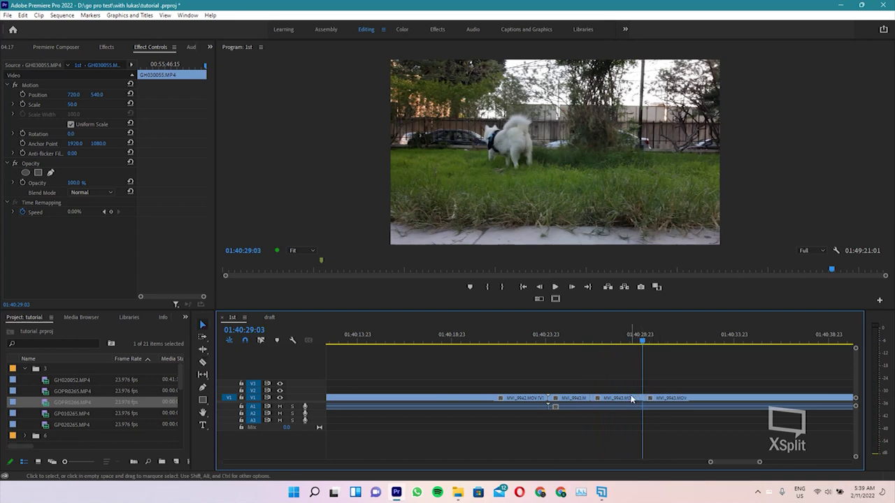
pyautogui.moveTo(633, 398); pyautogui.dragTo(631, 392)
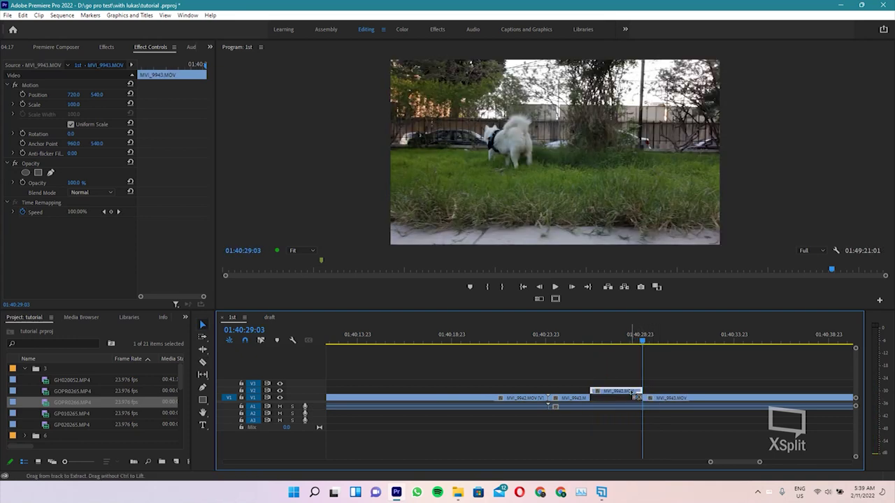
pyautogui.click(270, 318)
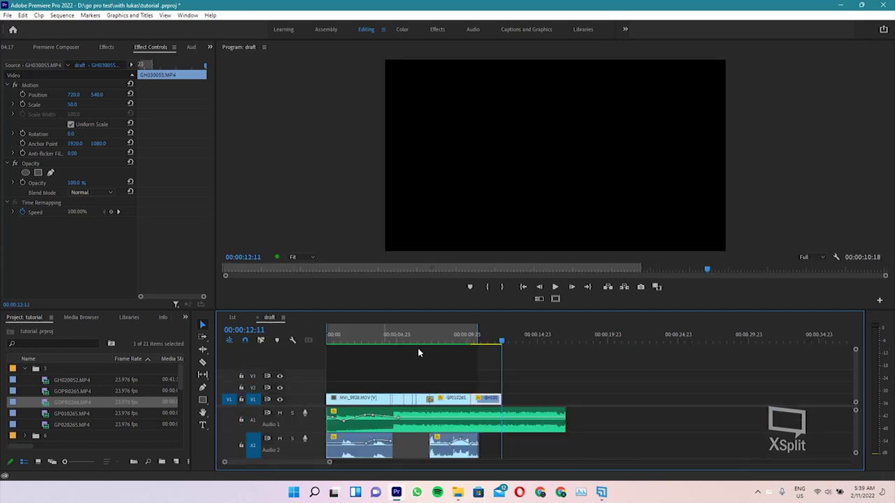
pyautogui.hotkey('ctrl', 'v')
pyautogui.press('space')
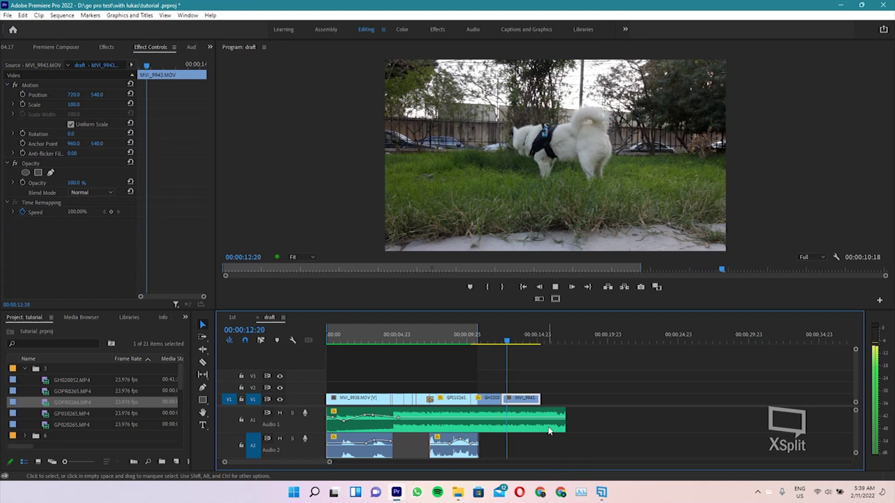
pyautogui.press('space')
# Trim the MVI_9943 piece's end shorter and replay it from 00:00:12:13
pyautogui.press('Right')
pyautogui.press('Right')
pyautogui.press('Right')
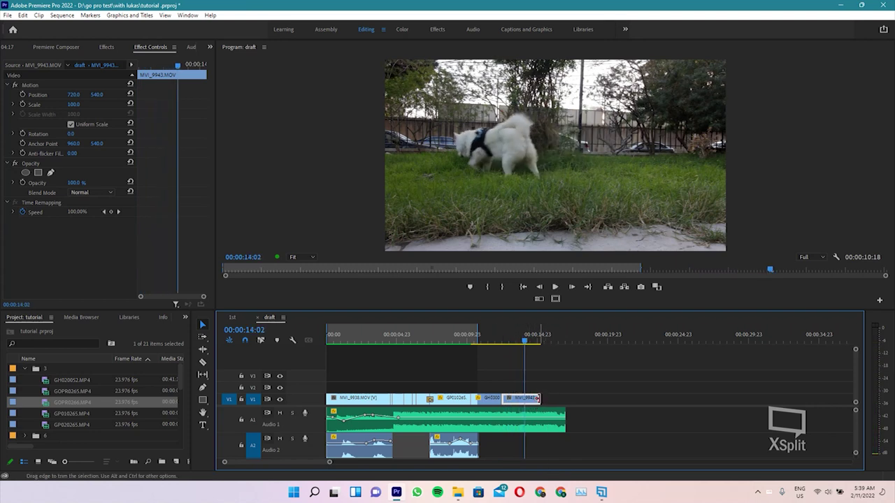
pyautogui.moveTo(537, 399); pyautogui.dragTo(523, 399)
pyautogui.click(504, 335)
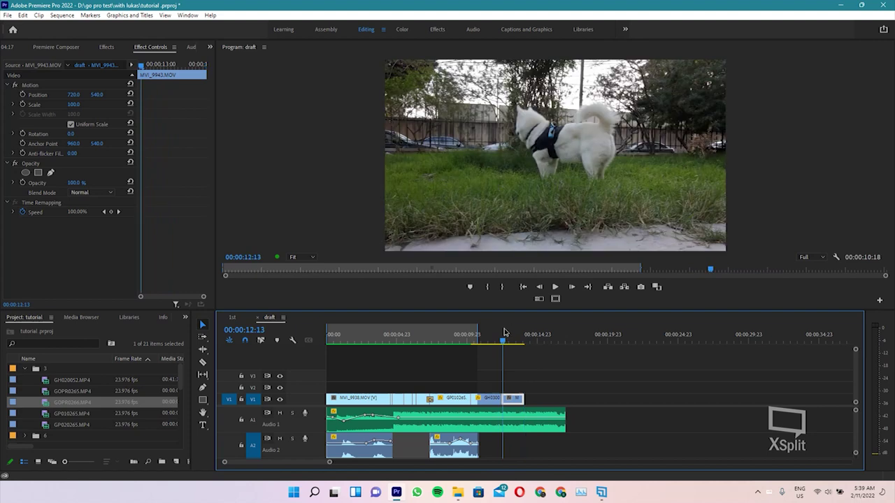
pyautogui.press('space')
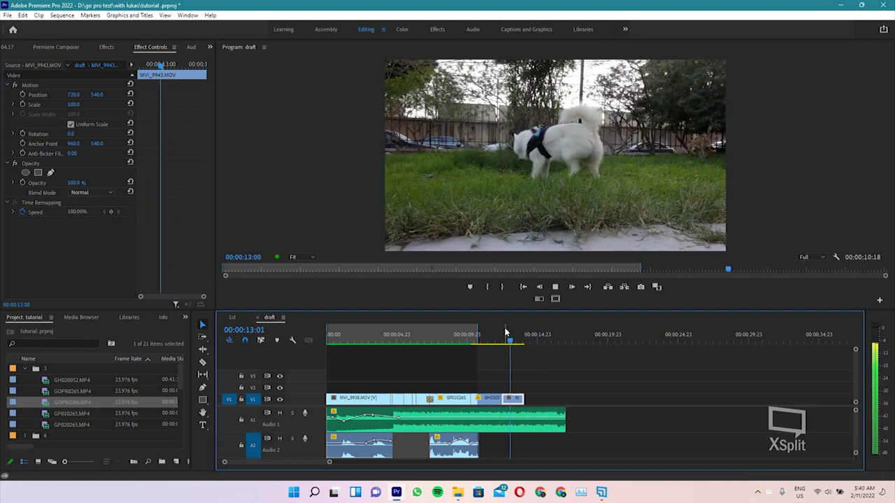
pyautogui.press('space')
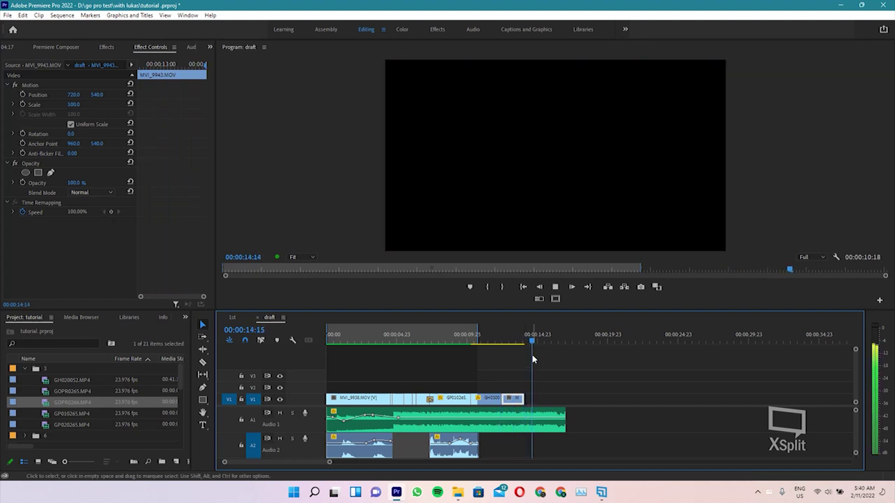
pyautogui.press('space')
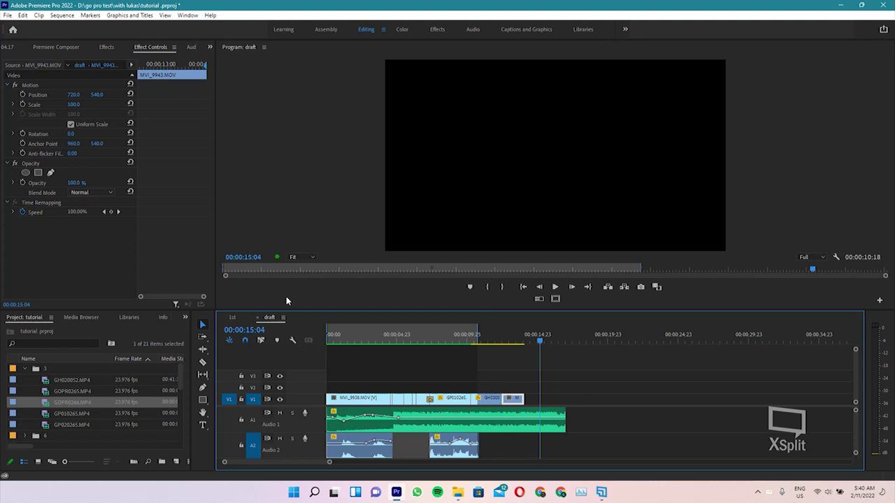
pyautogui.click(233, 318)
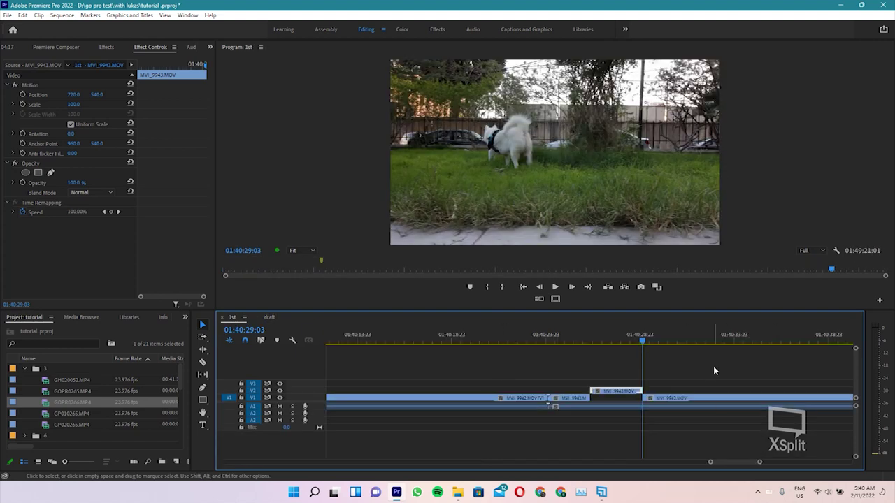
# Scrub the GH060055 GoPro footage from about 01:14:51 to the boy shot and mark an In point at 01:19:27:23
pyautogui.scroll(-3, 703, 365)
pyautogui.scroll(-3, 657, 370)
pyautogui.scroll(-3, 615, 377)
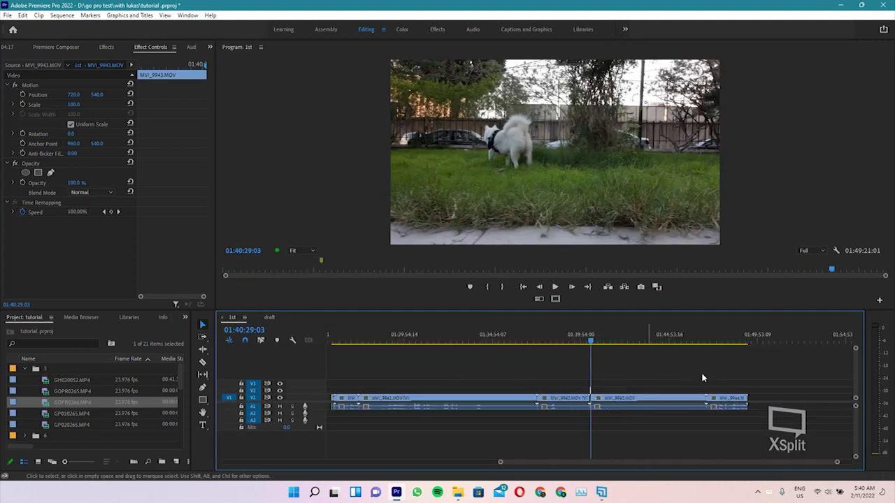
pyautogui.scroll(-3, 610, 382)
pyautogui.scroll(-3, 497, 351)
pyautogui.click(659, 339)
pyautogui.moveTo(667, 339)
pyautogui.mouseDown()
pyautogui.moveTo(656, 339)
pyautogui.moveTo(689, 343)
pyautogui.moveTo(676, 343)
pyautogui.mouseUp()
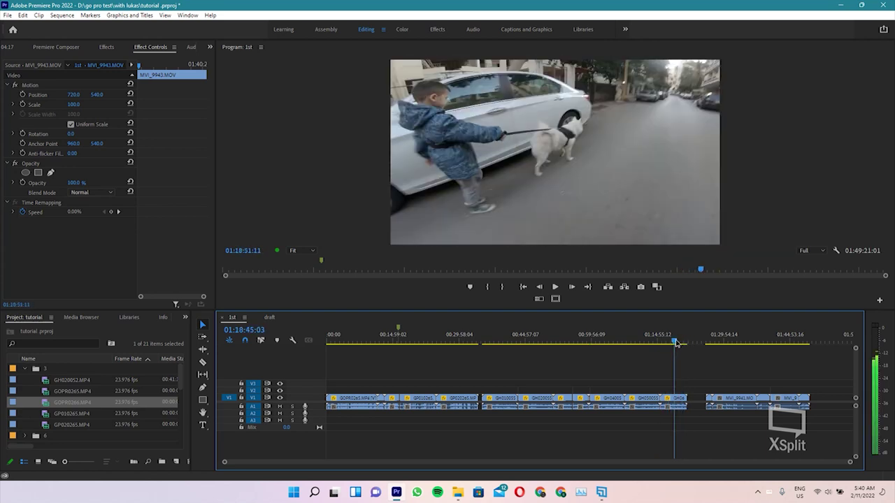
pyautogui.press('=')
pyautogui.press('=')
pyautogui.press('=')
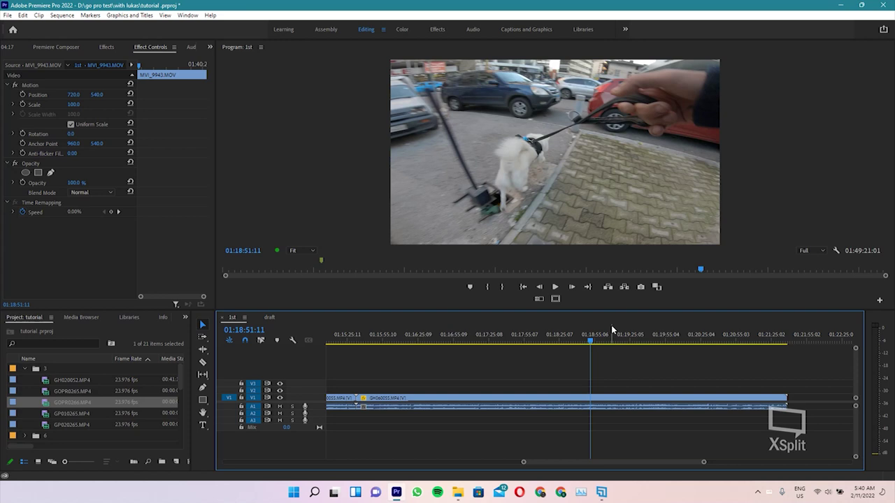
pyautogui.moveTo(591, 341)
pyautogui.mouseDown()
pyautogui.moveTo(651, 340)
pyautogui.moveTo(660, 356)
pyautogui.moveTo(637, 351)
pyautogui.mouseUp()
pyautogui.press('space')
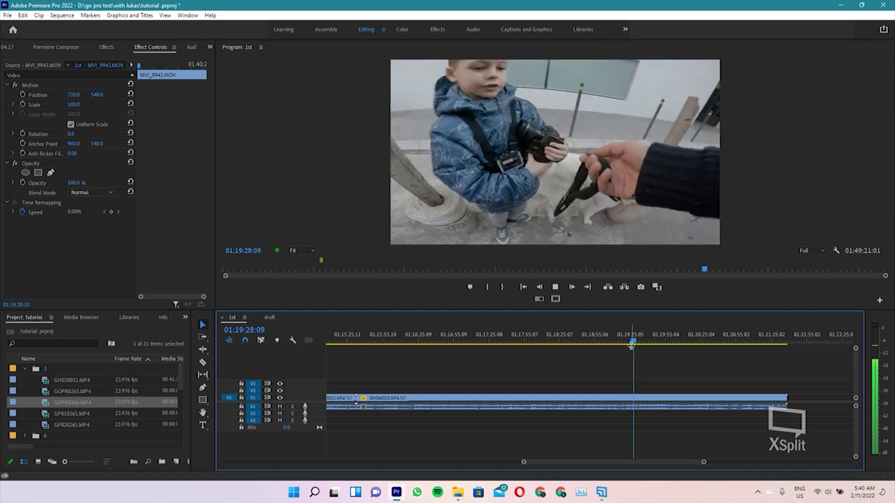
pyautogui.press('space')
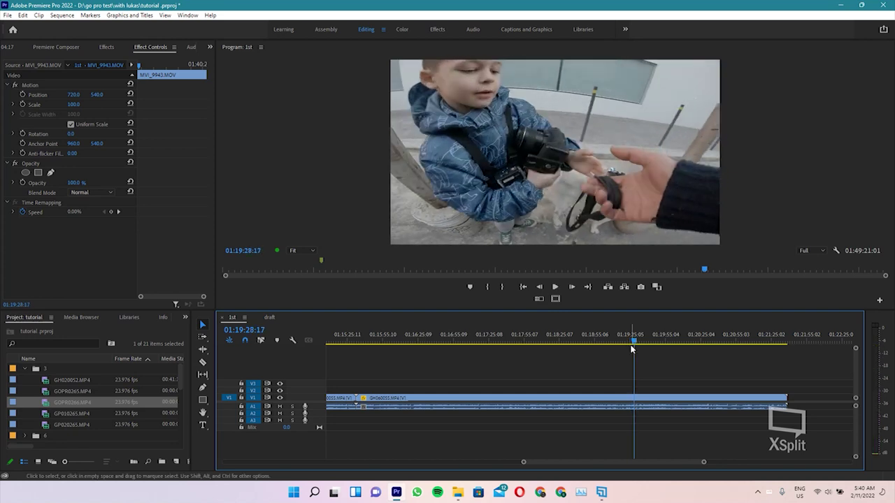
pyautogui.press('space')
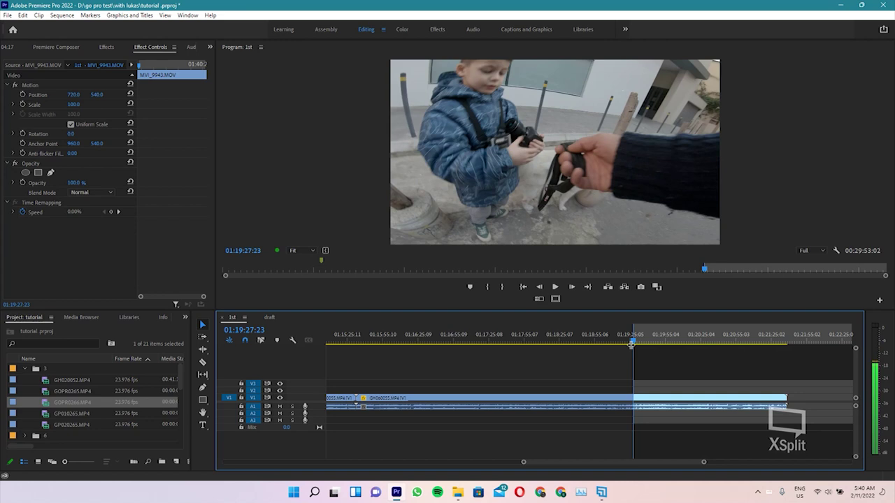
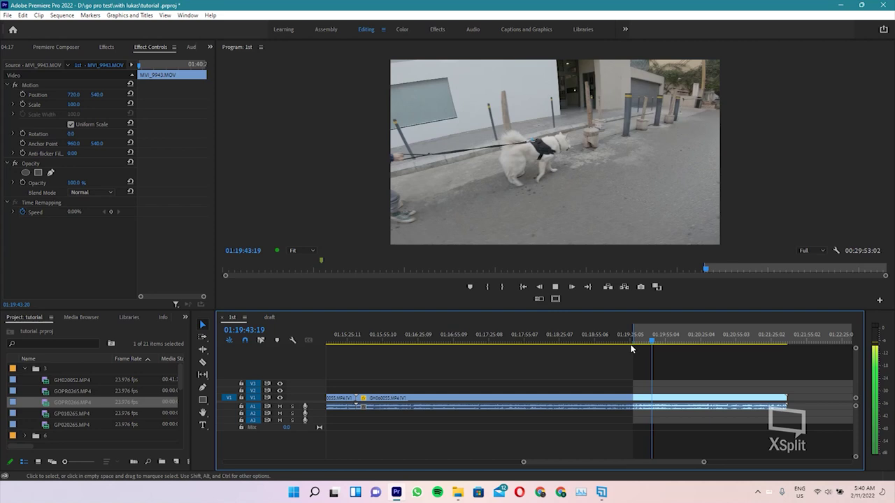
# Cut GH060055 at 01:19:45:01 and move the 17-second piece before the cut up to V2
pyautogui.press('space')
pyautogui.press('space')
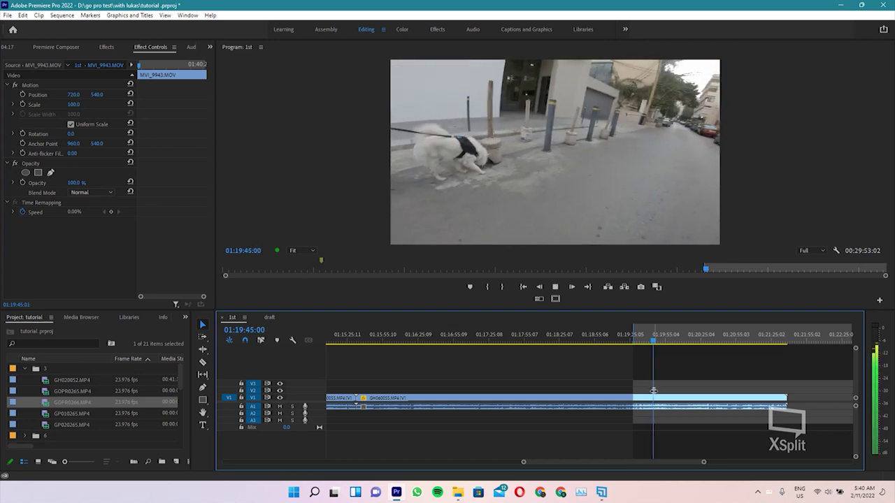
pyautogui.press('space')
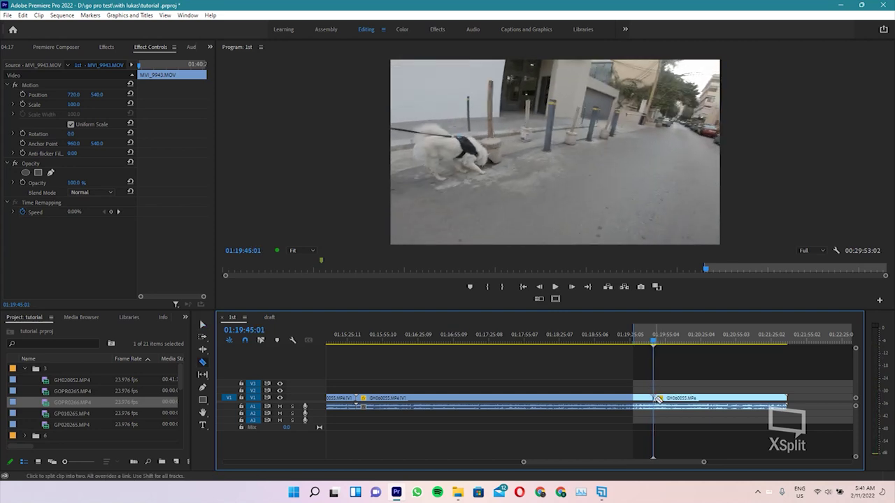
pyautogui.moveTo(656, 402)
pyautogui.mouseDown()
pyautogui.moveTo(646, 396)
pyautogui.moveTo(635, 404)
pyautogui.mouseUp()
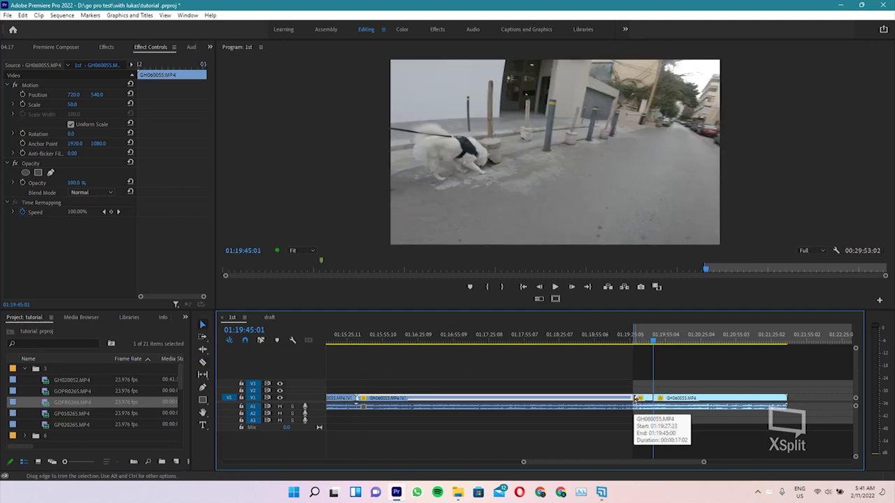
pyautogui.click(640, 401)
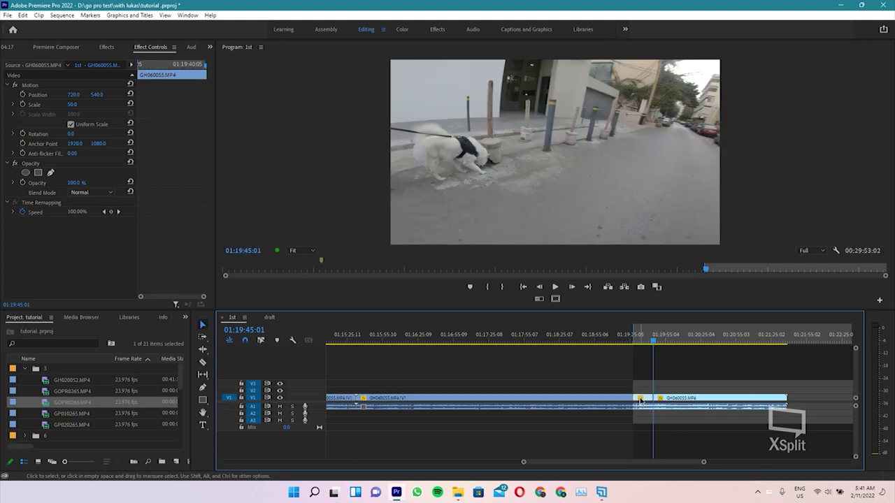
pyautogui.moveTo(640, 401); pyautogui.dragTo(640, 391)
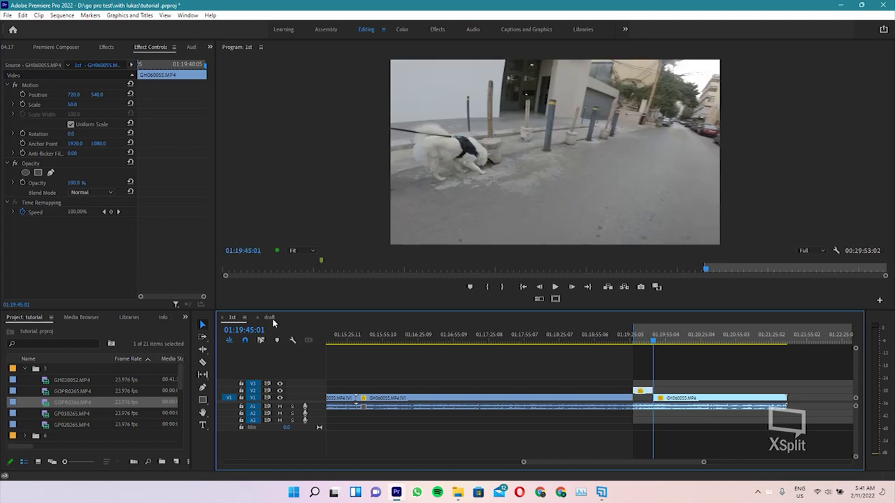
# Paste GH060055 into the draft sequence on V2, right after the V1 clips
pyautogui.click(270, 318)
pyautogui.hotkey('ctrl', 'v')
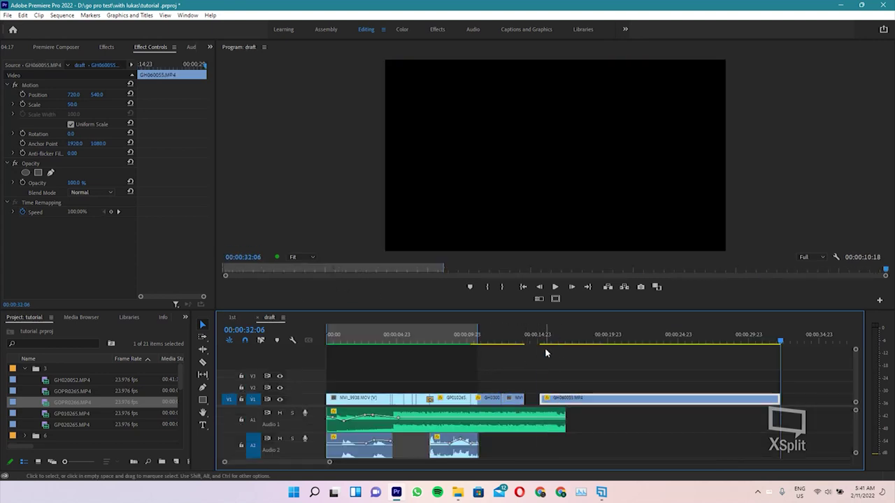
pyautogui.moveTo(555, 402); pyautogui.dragTo(543, 387)
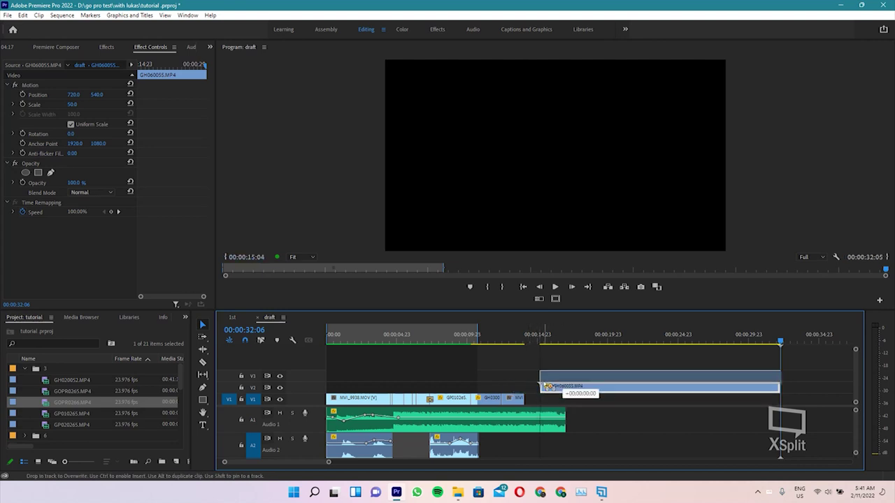
pyautogui.moveTo(542, 387); pyautogui.dragTo(538, 381)
# Cut the V2 GH060055 clip at about 00:00:14:20
pyautogui.click(536, 348)
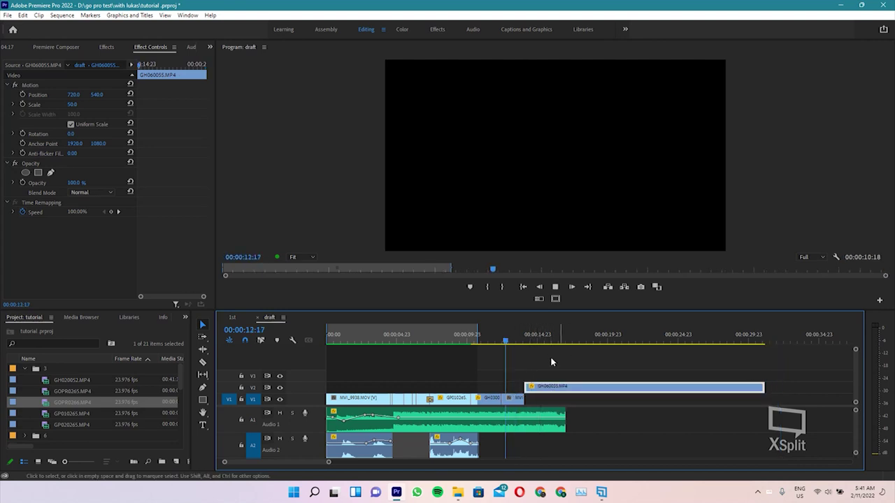
pyautogui.press('space')
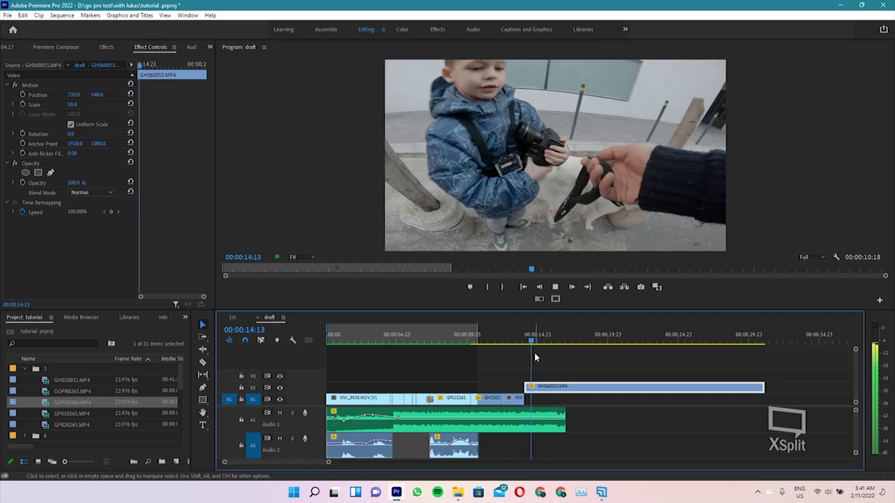
pyautogui.press('space')
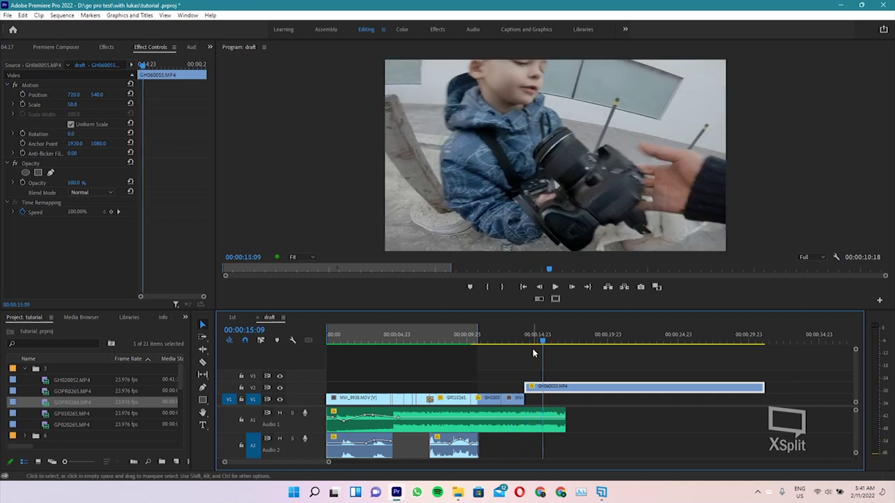
pyautogui.scroll(3, 539, 338)
pyautogui.click(441, 337)
pyautogui.press('space')
pyautogui.press('space')
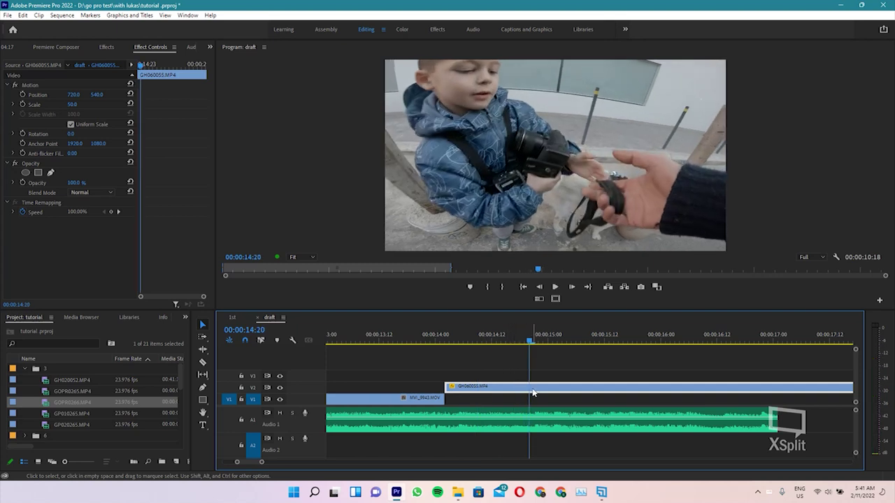
pyautogui.press('c')
pyautogui.click(531, 387)
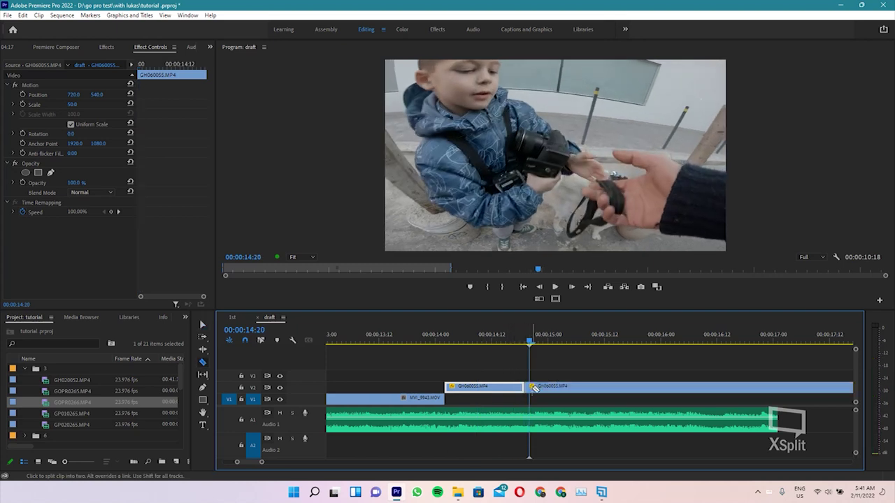
pyautogui.hotkey('ctrl', 'z')
pyautogui.click(533, 385)
# Make a second cut in the V2 clip at 00:00:22:14, leaving an 8-second piece
pyautogui.moveTo(530, 335); pyautogui.dragTo(702, 334)
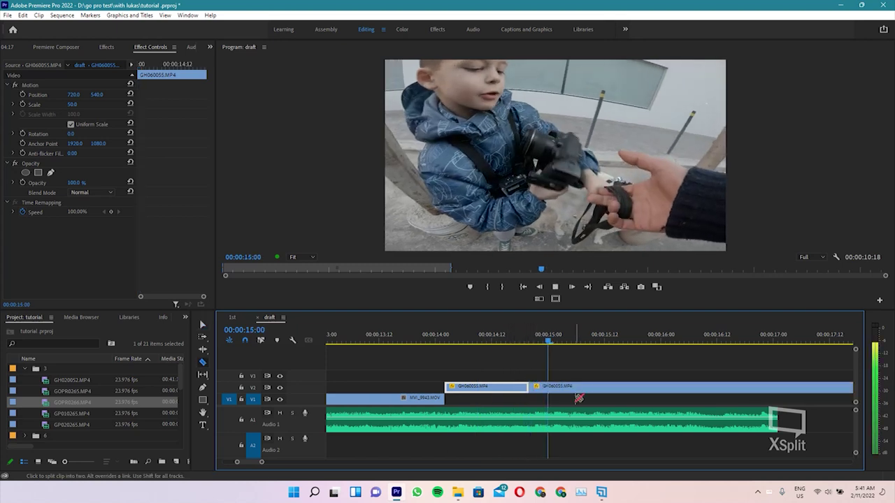
pyautogui.press('\\')
pyautogui.moveTo(558, 336); pyautogui.dragTo(646, 369)
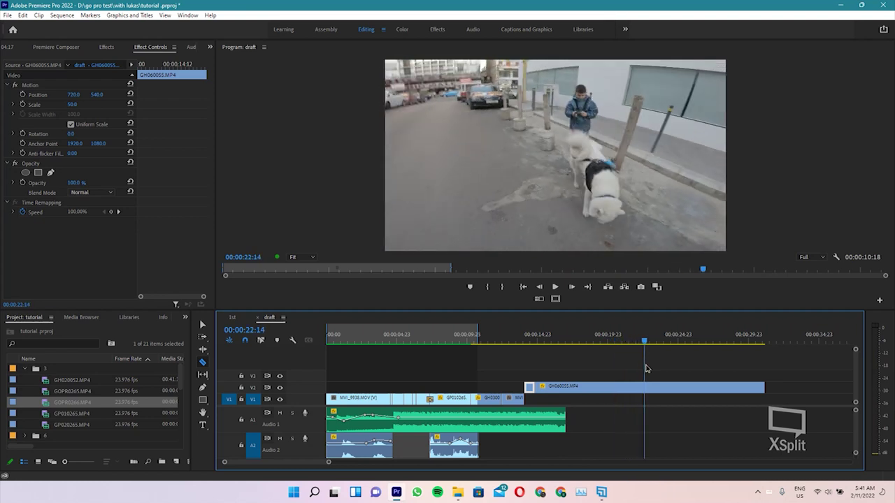
pyautogui.click(648, 393)
pyautogui.press('space')
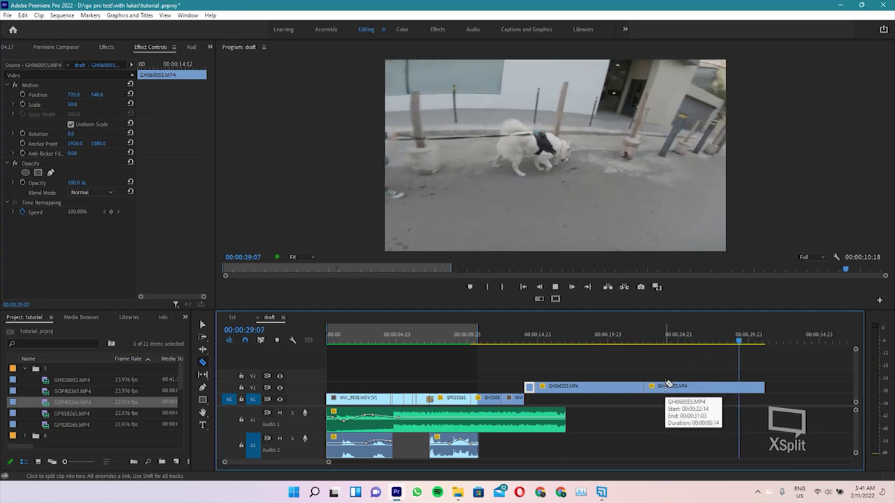
pyautogui.press('space')
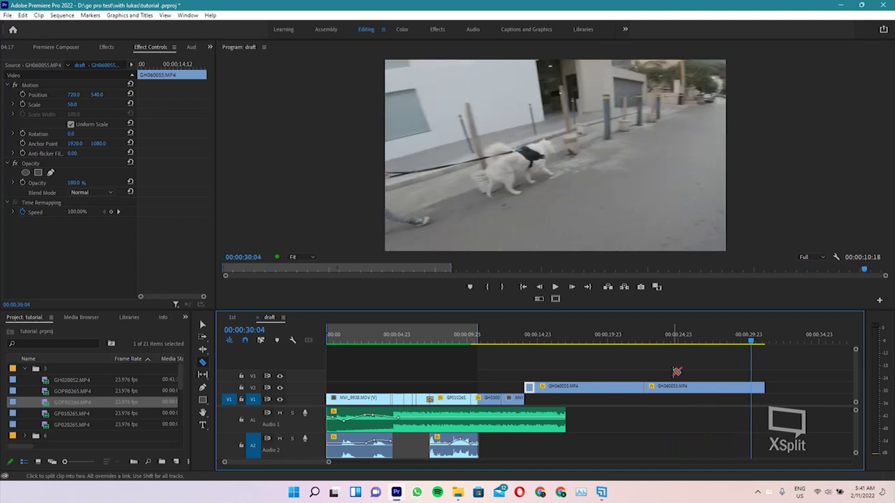
pyautogui.press('v')
pyautogui.rightClick(594, 387)
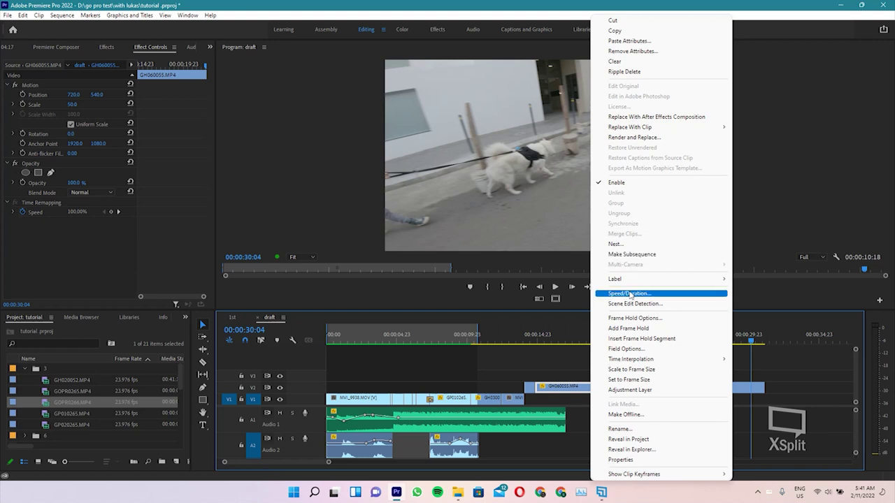
# Speed the first V2 GH060055 piece to 1328.57% (14 frames) and drop the remaining piece onto V1
pyautogui.click(530, 335)
pyautogui.press('space')
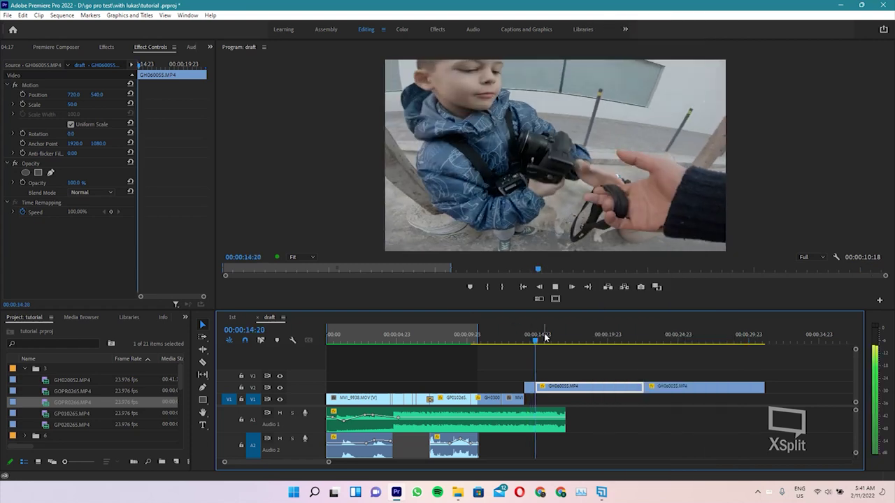
pyautogui.press('space')
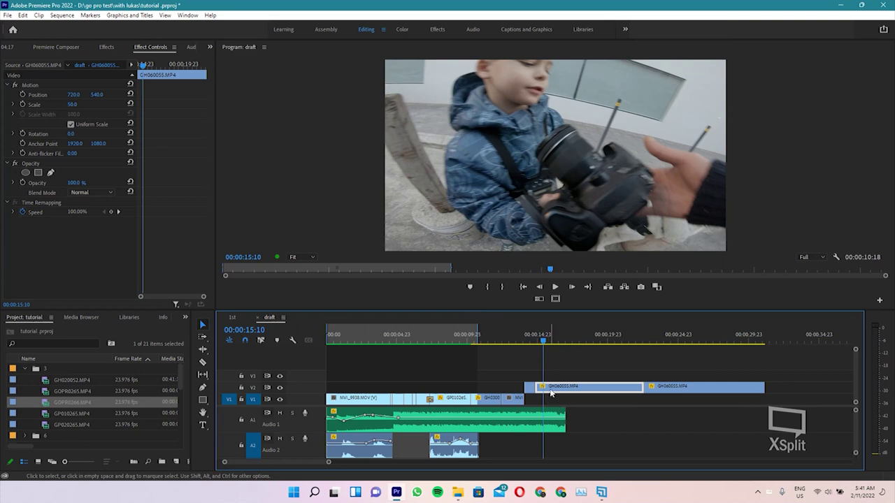
pyautogui.rightClick(550, 393)
pyautogui.click(577, 278)
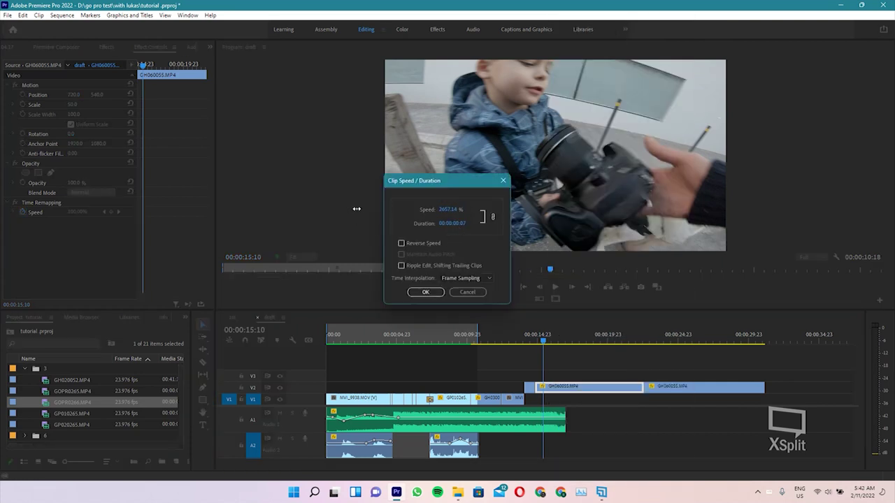
pyautogui.click(422, 293)
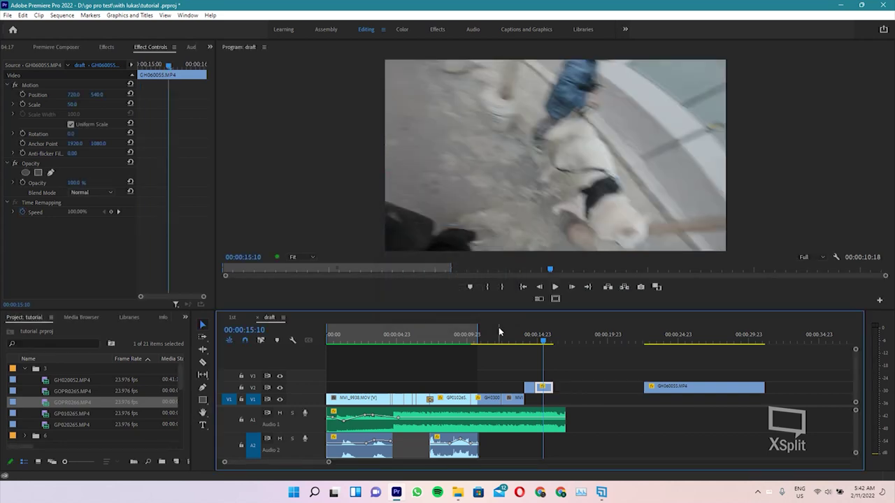
pyautogui.rightClick(548, 388)
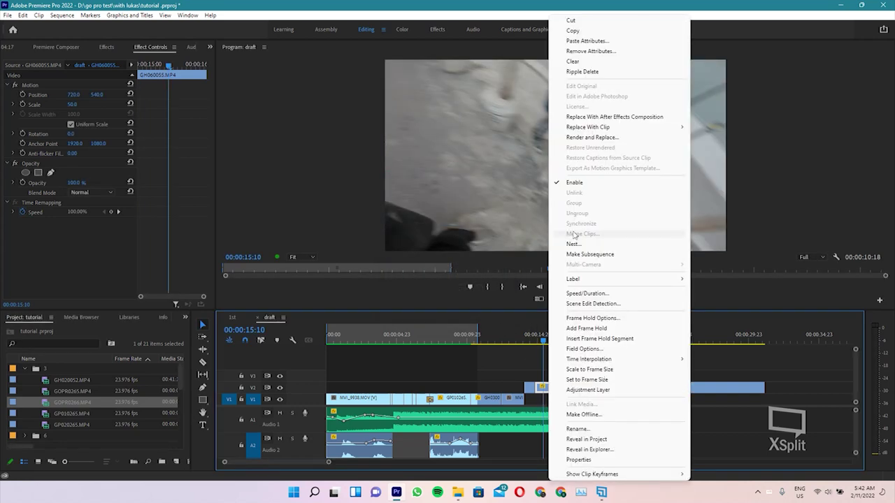
pyautogui.click(586, 293)
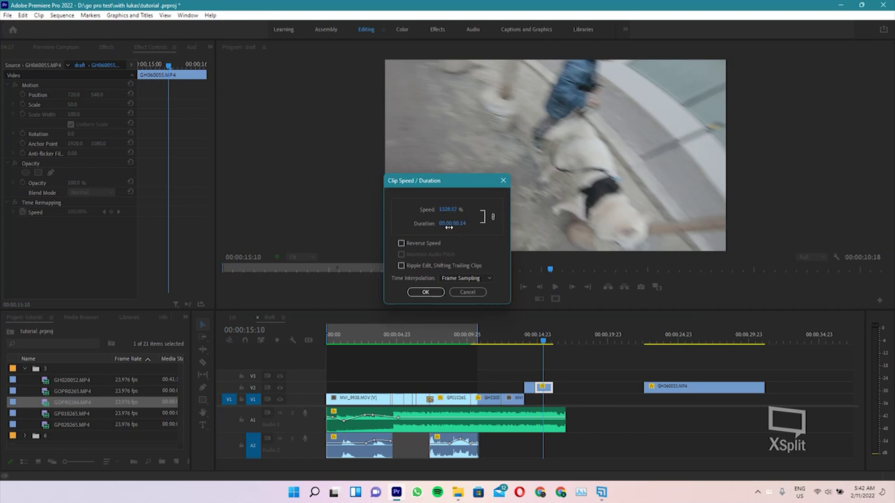
pyautogui.click(432, 293)
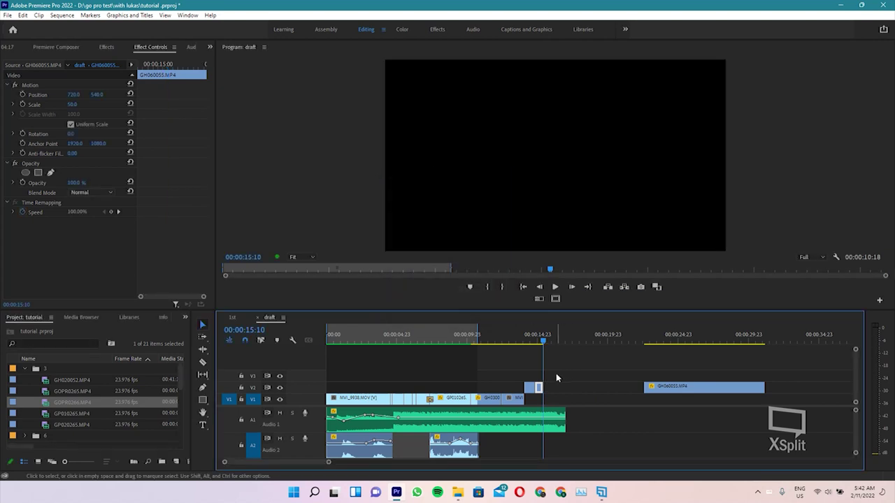
pyautogui.moveTo(641, 386); pyautogui.dragTo(549, 399)
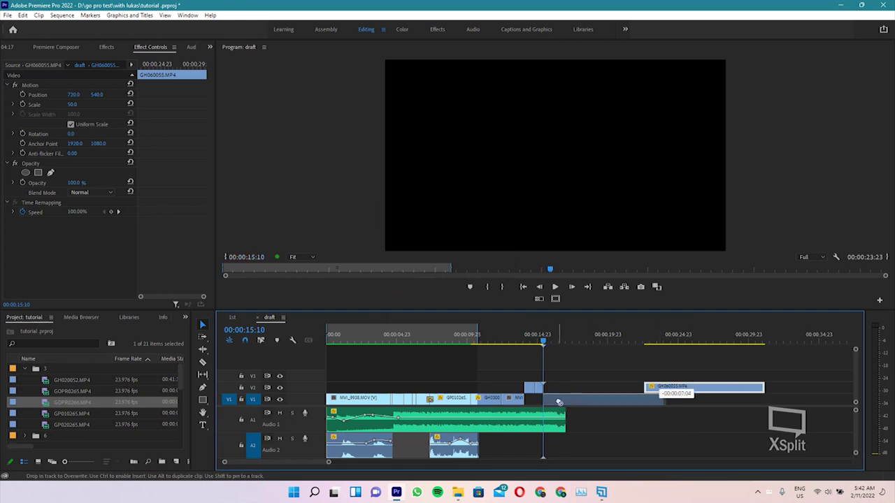
pyautogui.click(533, 334)
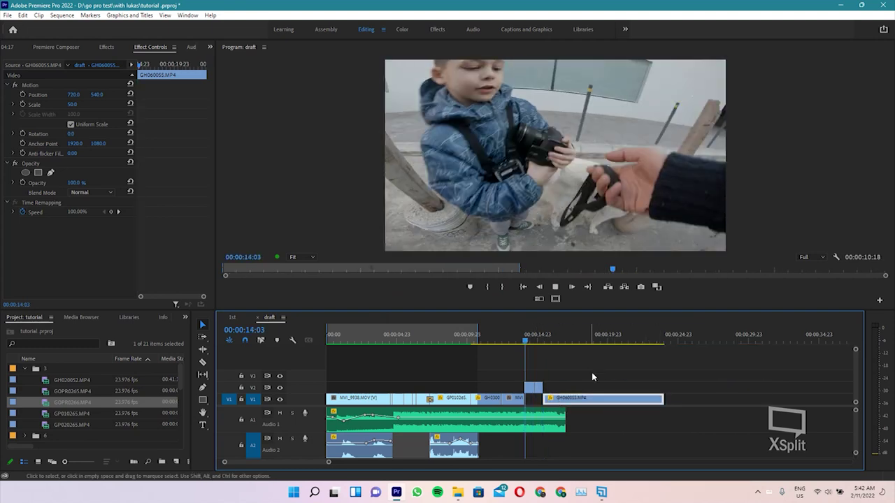
pyautogui.press('space')
pyautogui.click(514, 335)
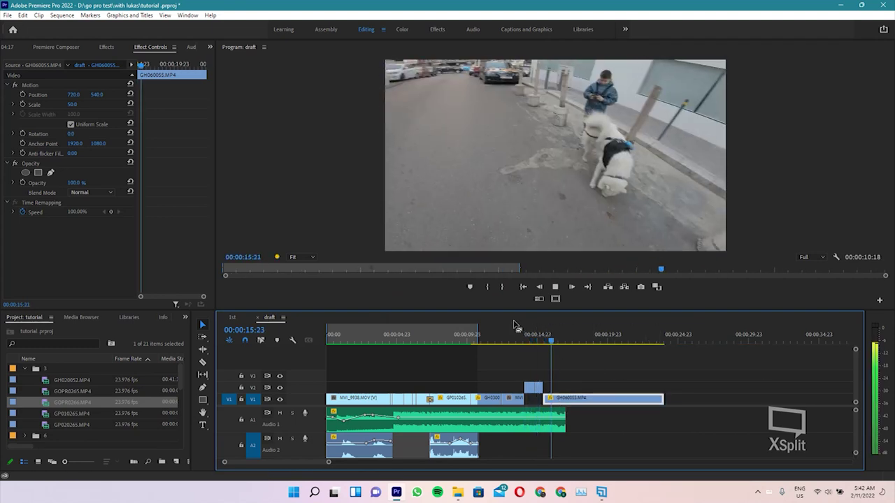
pyautogui.press('space')
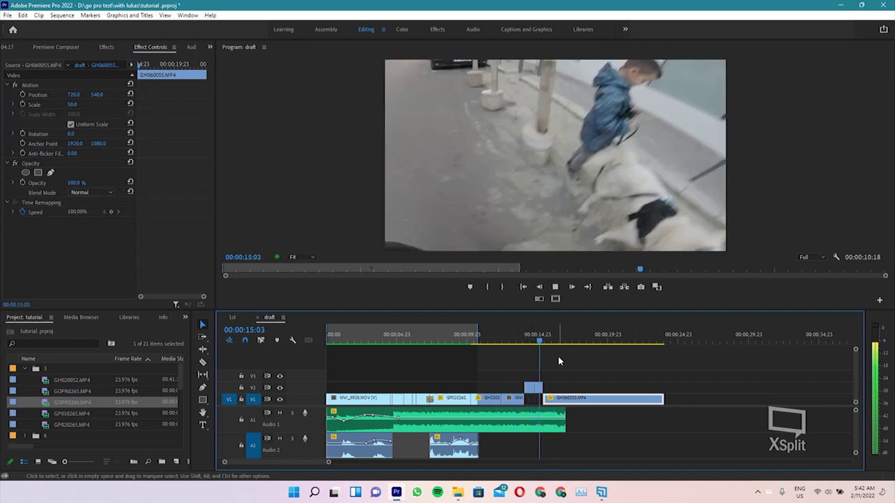
pyautogui.press('space')
pyautogui.click(519, 334)
pyautogui.press('space')
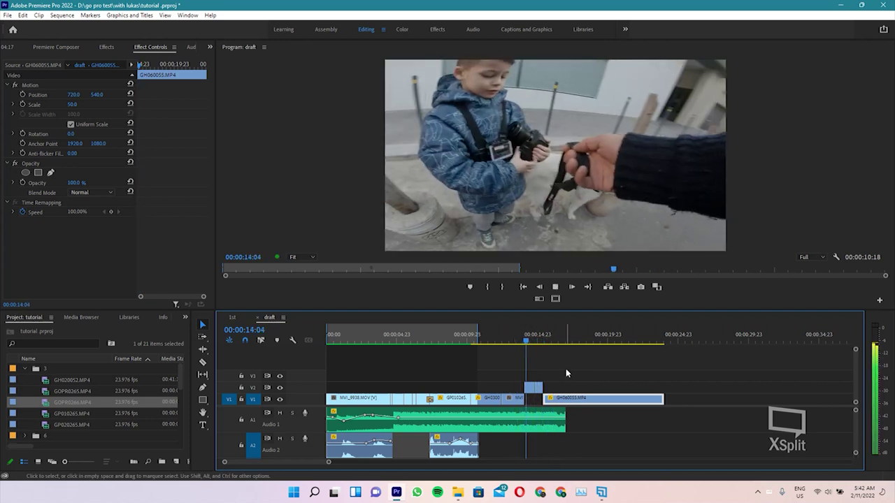
pyautogui.press('space')
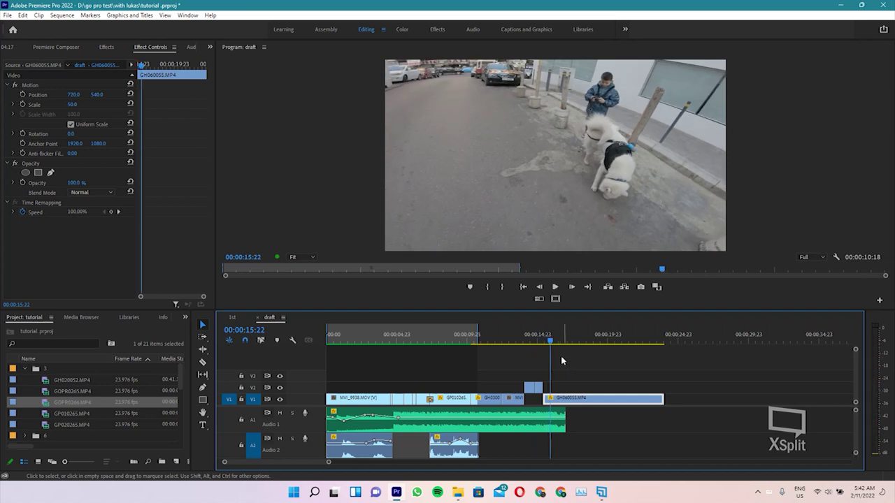
pyautogui.press('space')
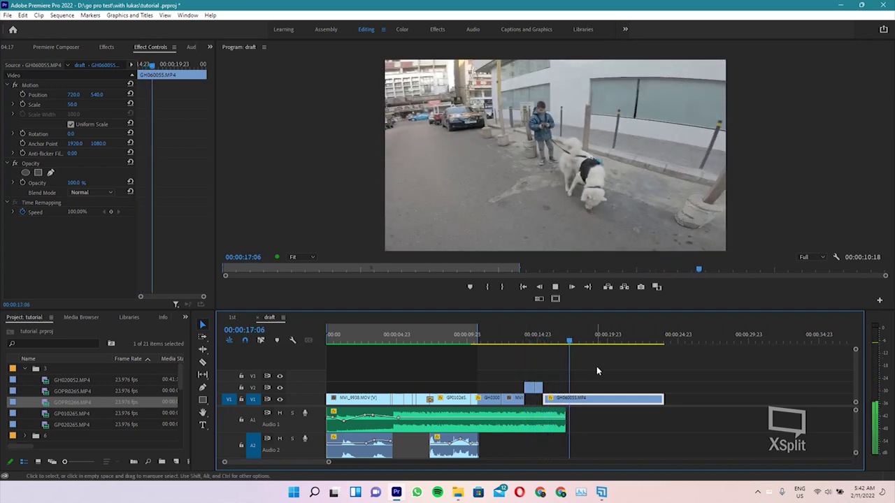
pyautogui.press('space')
pyautogui.press('=')
pyautogui.press('=')
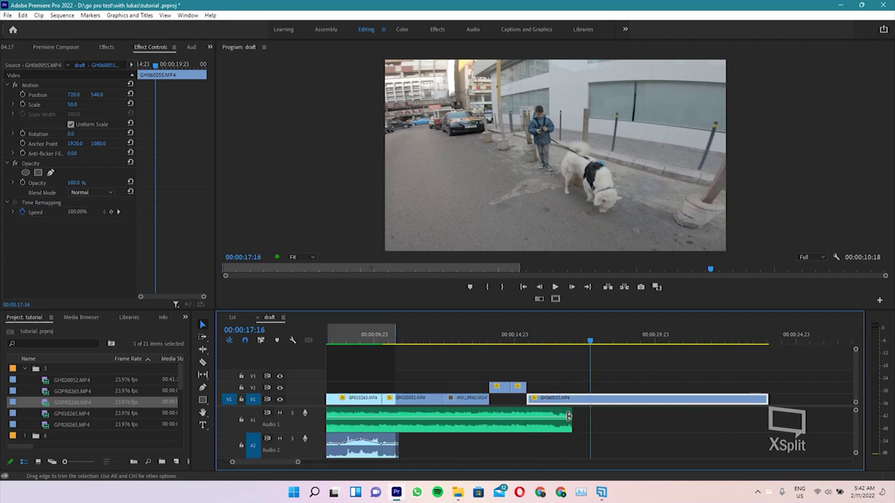
# Split the Audio 1 music clip at about 00:00:16:12
pyautogui.press('=')
pyautogui.press('space')
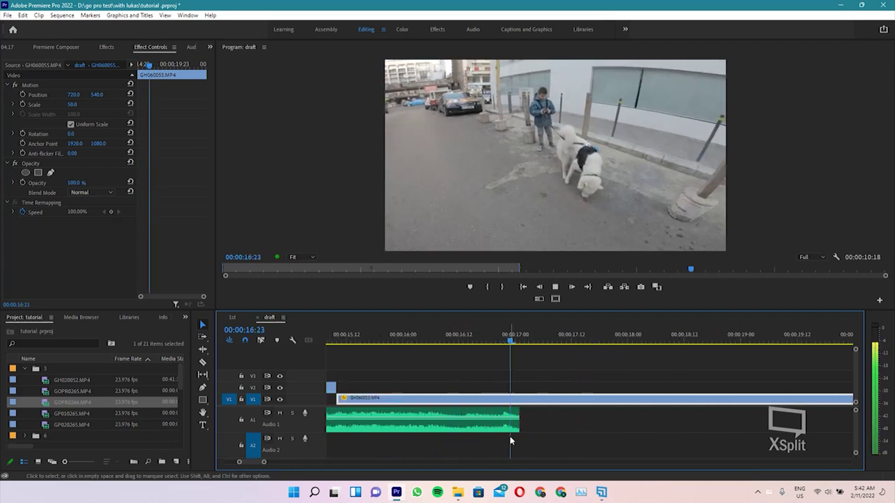
pyautogui.moveTo(294, 433); pyautogui.dragTo(294, 442)
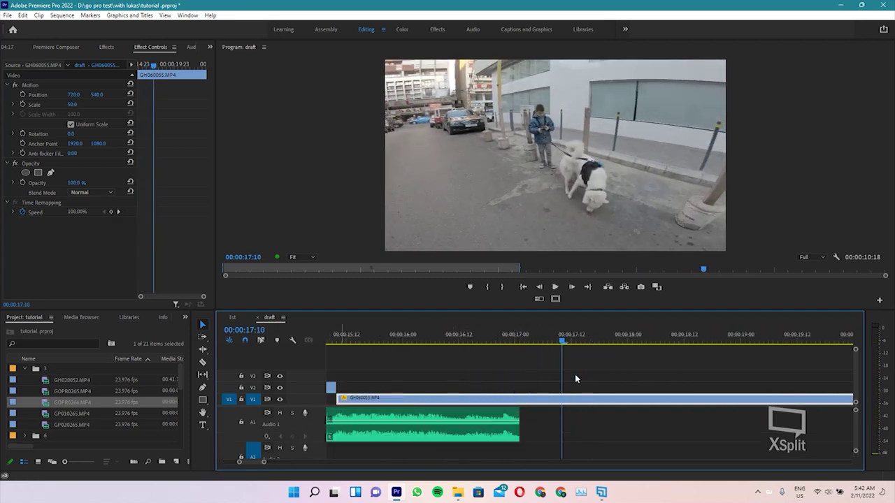
pyautogui.click(392, 323)
pyautogui.press('space')
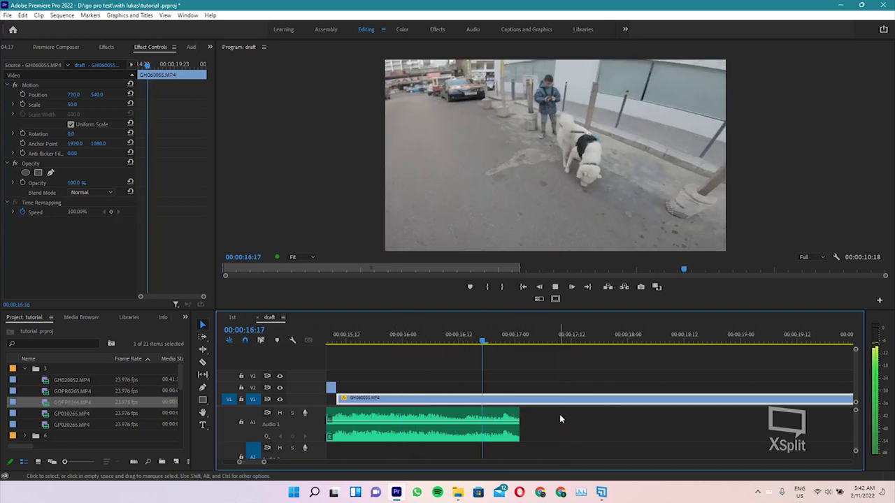
pyautogui.press('space')
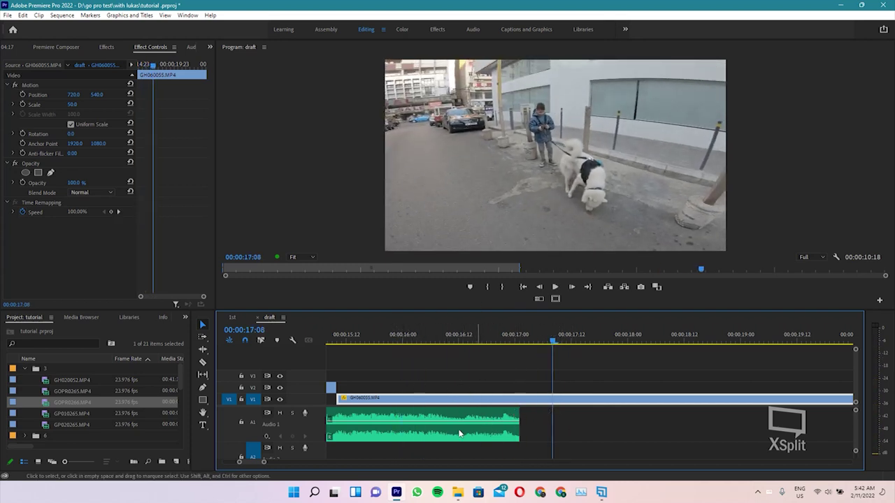
pyautogui.press('c')
pyautogui.click(467, 424)
# Copy the music's end piece onto Audio 2, aligned directly beneath the split
pyautogui.press('v')
pyautogui.click(488, 434)
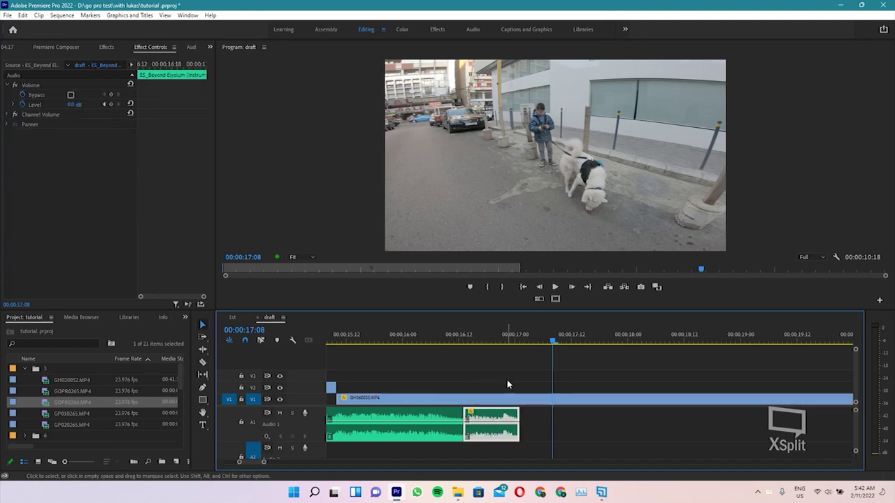
pyautogui.hotkey('ctrl', 'v')
pyautogui.moveTo(571, 451); pyautogui.dragTo(501, 456)
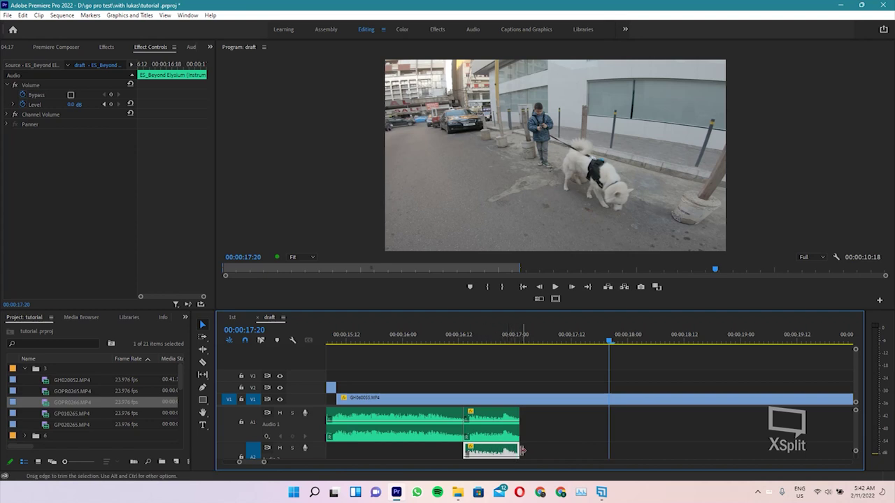
# Add Studio Reverb to Audio 2 in the Audio Track Mixer with decay set to 10000 ms
pyautogui.click(208, 48)
pyautogui.click(245, 120)
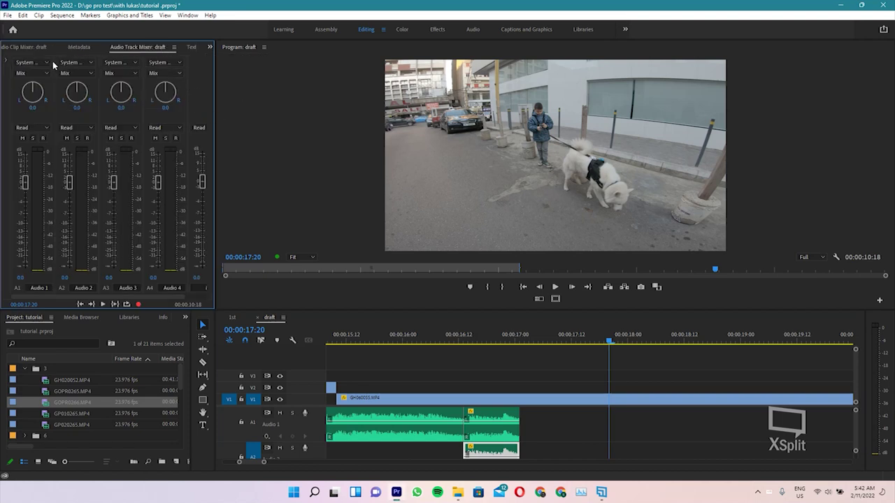
pyautogui.click(5, 63)
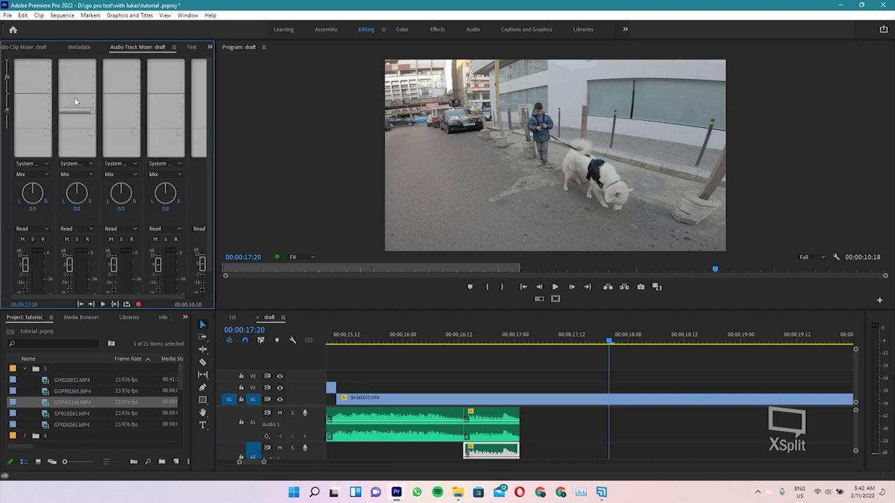
pyautogui.scroll(-1, 95, 196)
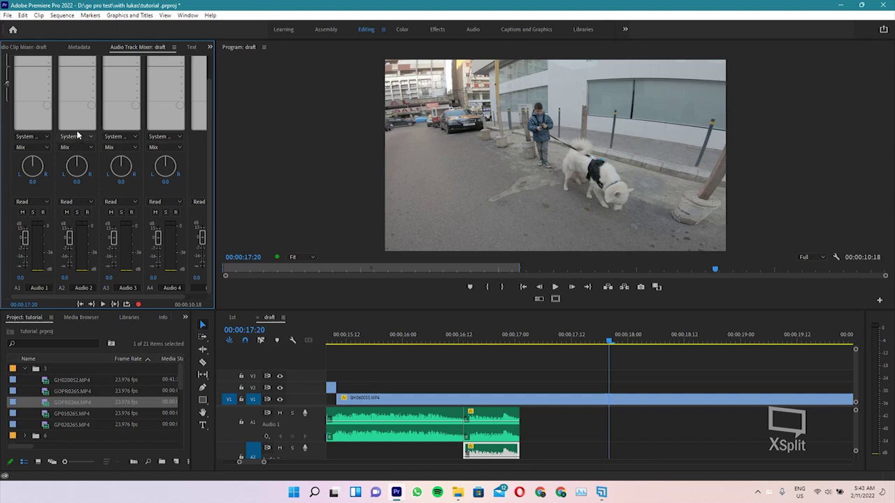
pyautogui.scroll(1, 82, 91)
pyautogui.click(91, 65)
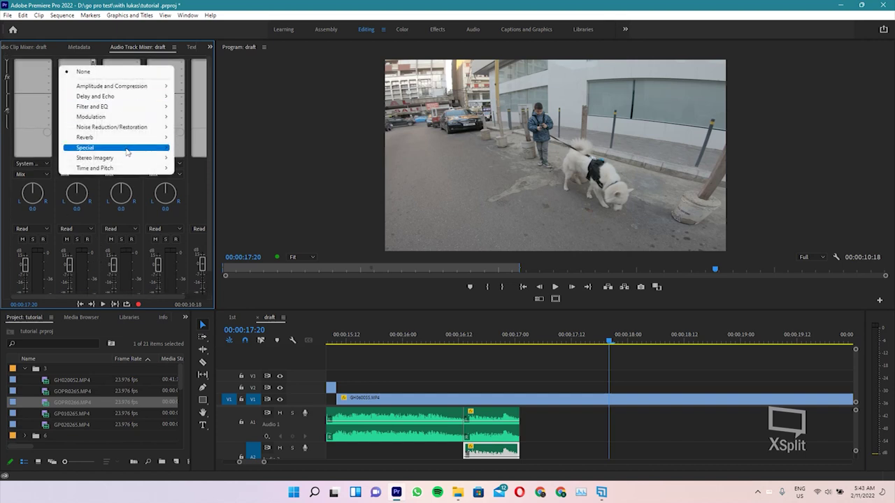
pyautogui.moveTo(115, 137)
pyautogui.click(210, 149)
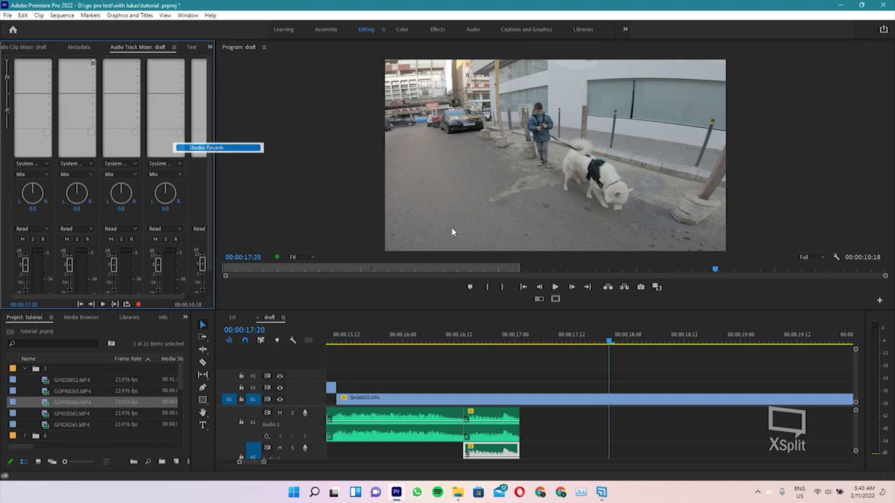
pyautogui.doubleClick(81, 64)
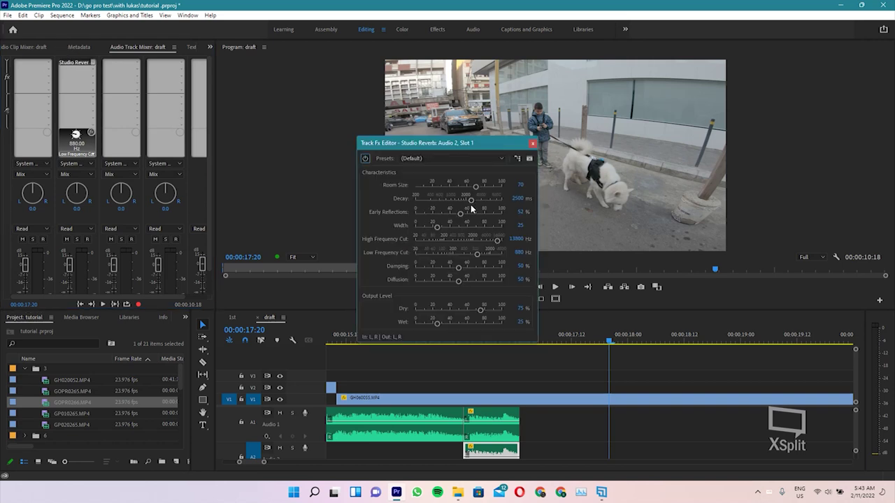
pyautogui.moveTo(471, 199); pyautogui.dragTo(501, 200)
pyautogui.click(533, 143)
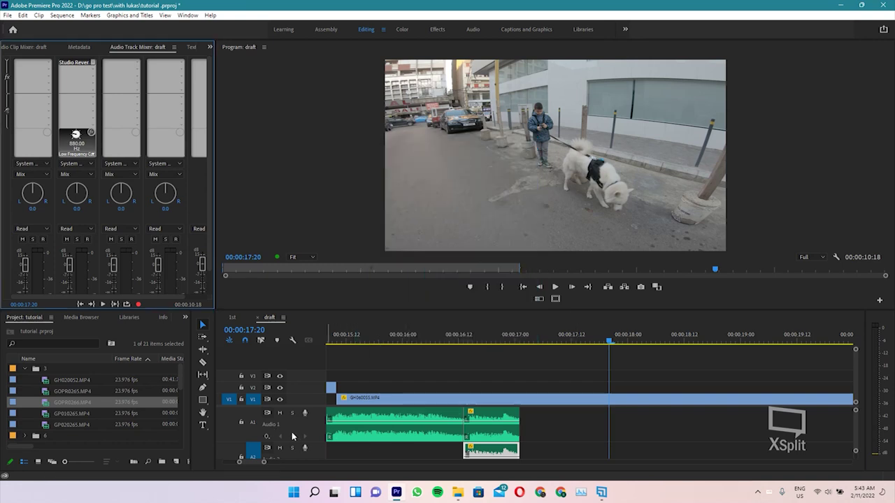
pyautogui.press('`')
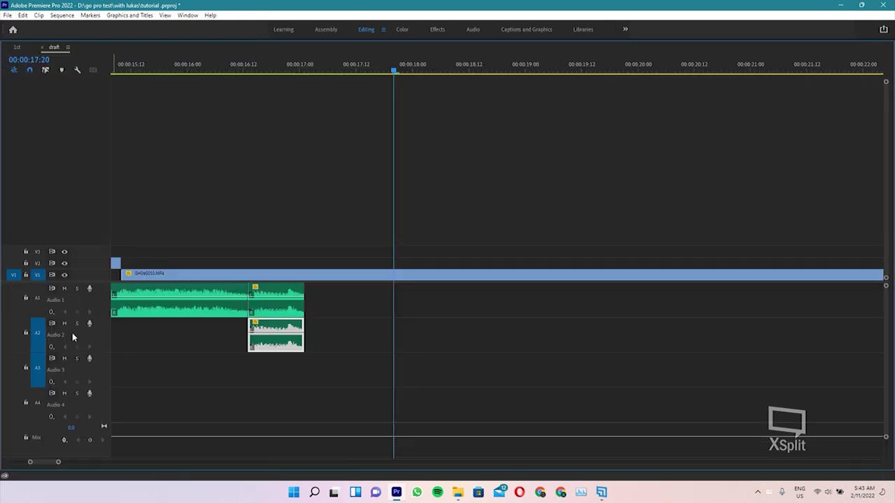
# Add Audio 2 volume keyframes: -9.8 dB at the split, rising at the clip end, then falling to silence
pyautogui.hotkey('alt', '=')
pyautogui.rightClick(54, 357)
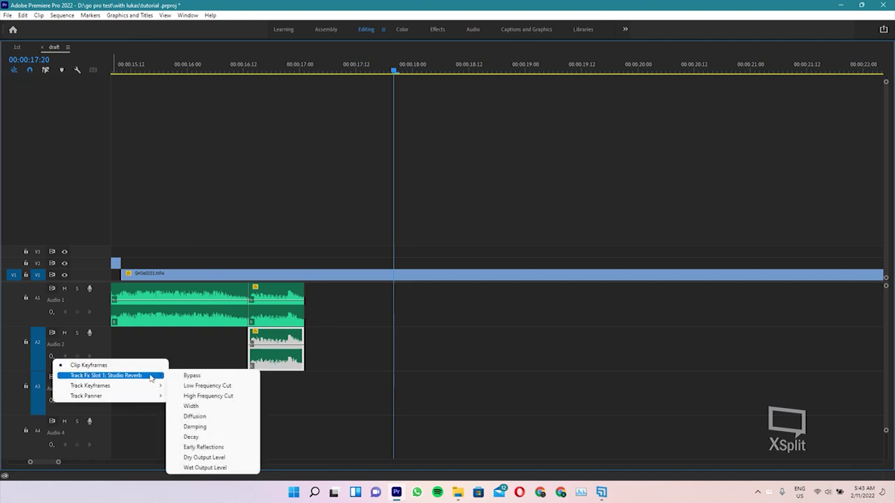
pyautogui.moveTo(112, 386)
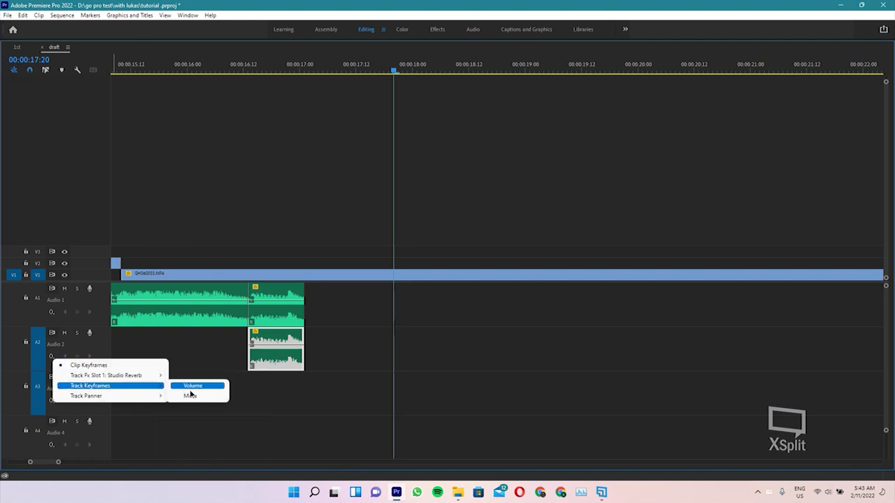
pyautogui.click(191, 387)
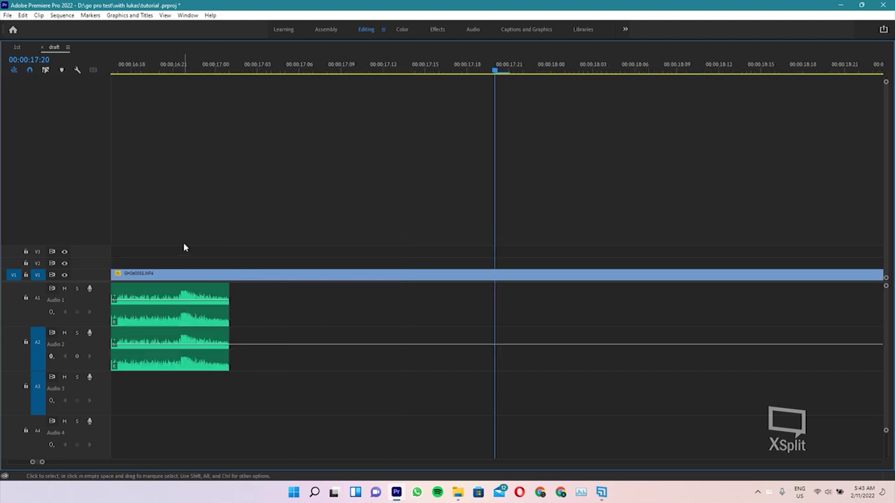
pyautogui.press('-')
pyautogui.keyDown('ctrl'); pyautogui.click(324, 344); pyautogui.keyUp('ctrl')
pyautogui.moveTo(290, 344); pyautogui.dragTo(273, 367)
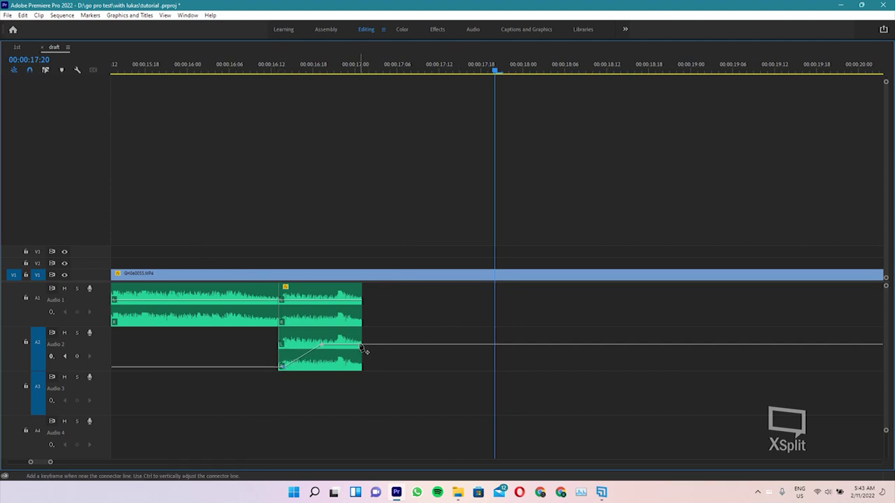
pyautogui.moveTo(362, 347); pyautogui.dragTo(362, 338)
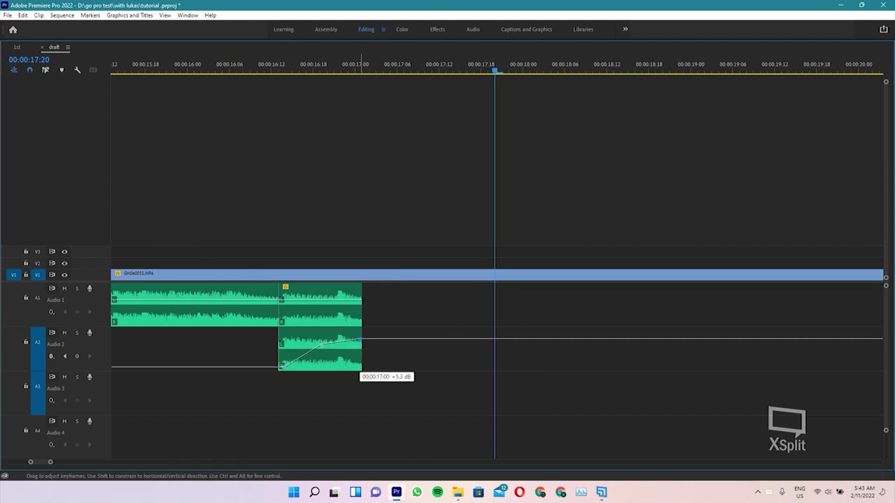
pyautogui.click(478, 335)
pyautogui.moveTo(557, 335); pyautogui.dragTo(674, 367)
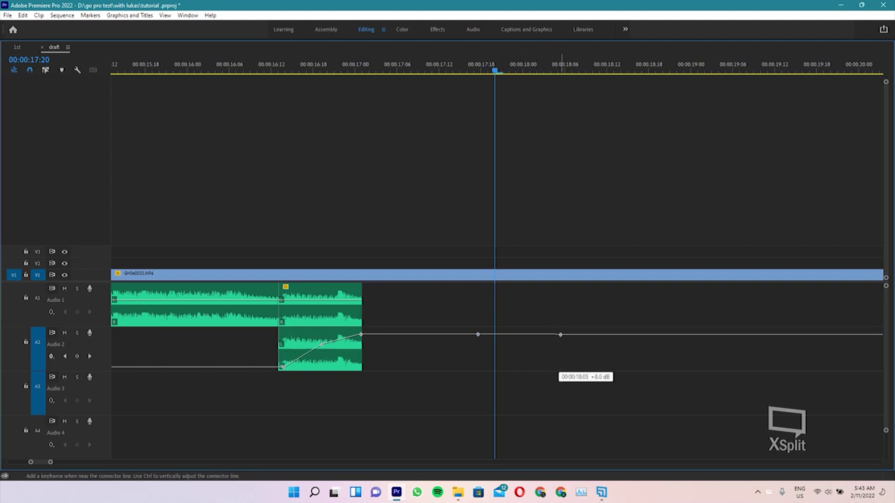
pyautogui.press('-')
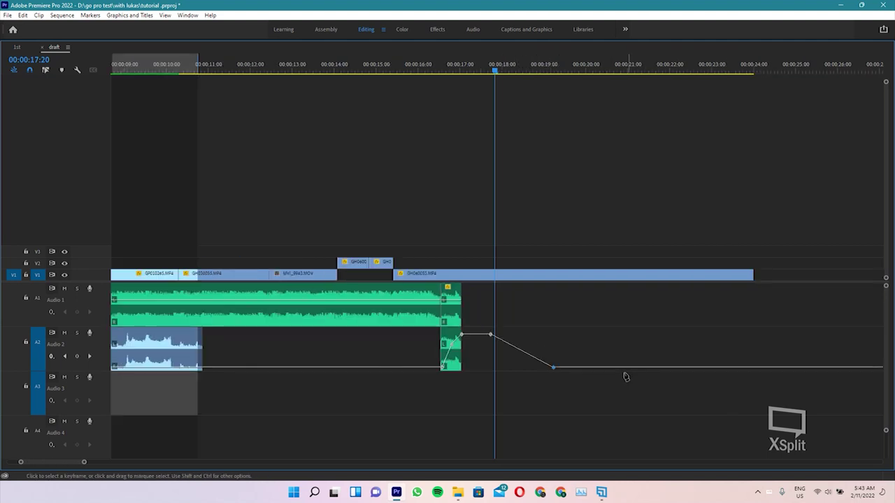
pyautogui.press('`')
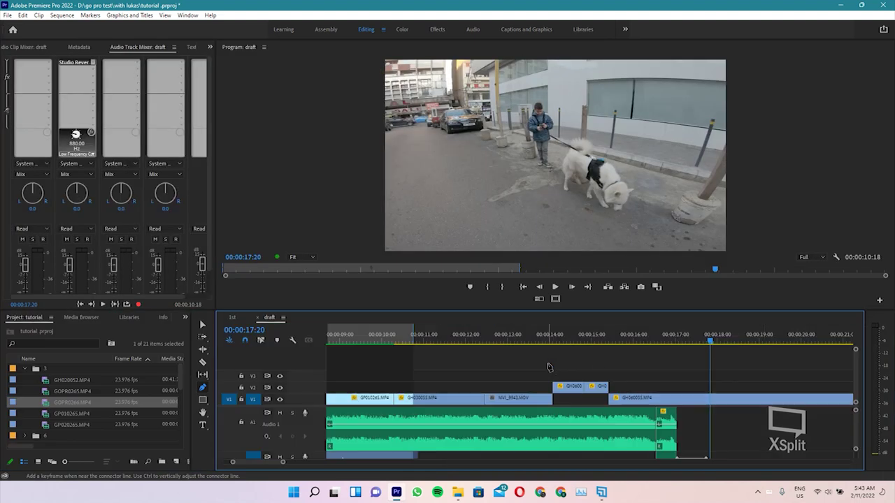
# Play the ending from 15:14 and raise the final keyframe so the reverb tail stays audible
pyautogui.click(620, 334)
pyautogui.press('space')
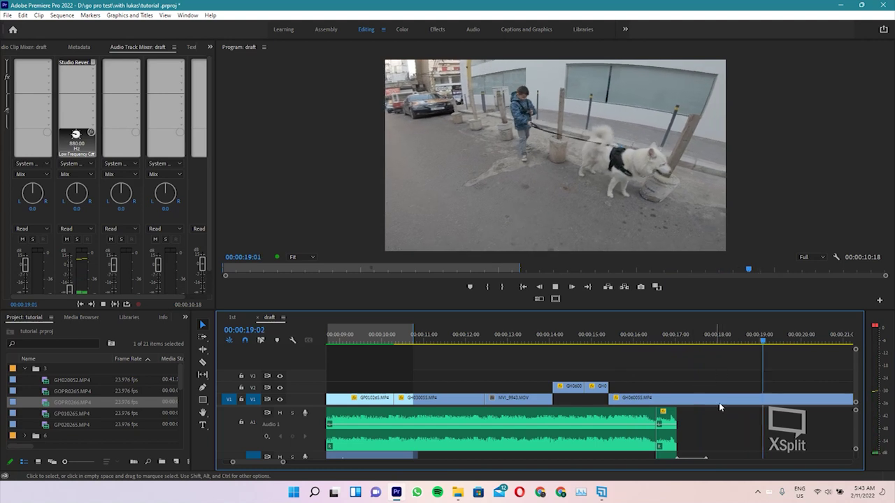
pyautogui.press('space')
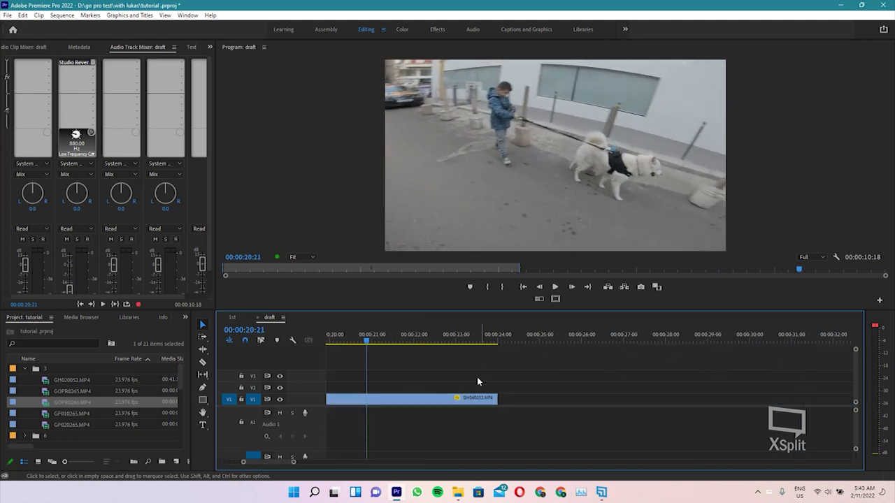
pyautogui.scroll(-3, 447, 402)
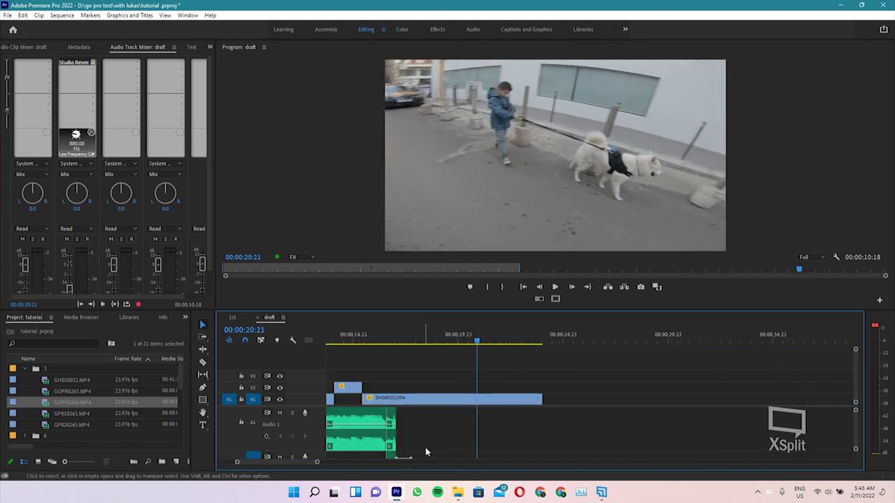
pyautogui.press('`')
pyautogui.moveTo(228, 369); pyautogui.dragTo(251, 324)
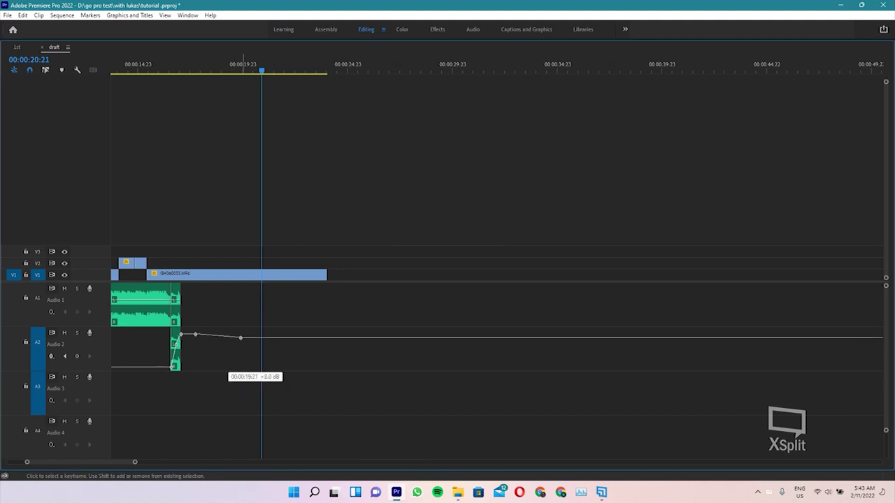
pyautogui.click(142, 66)
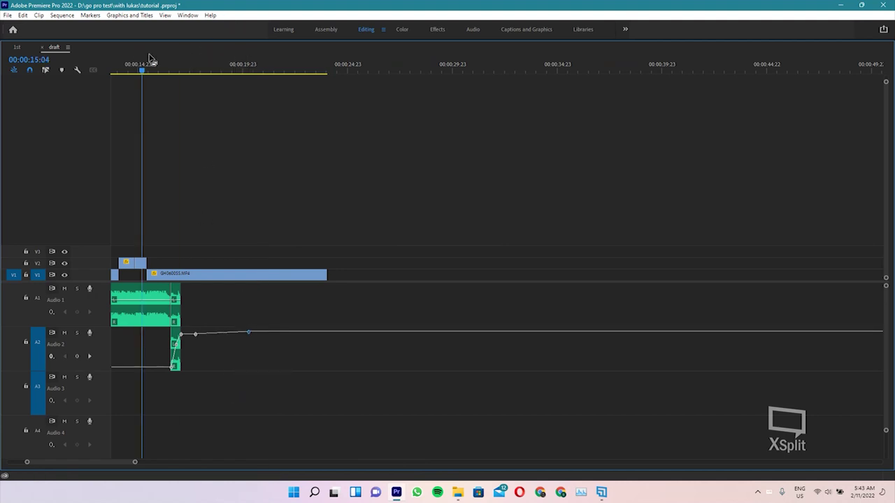
pyautogui.press('`')
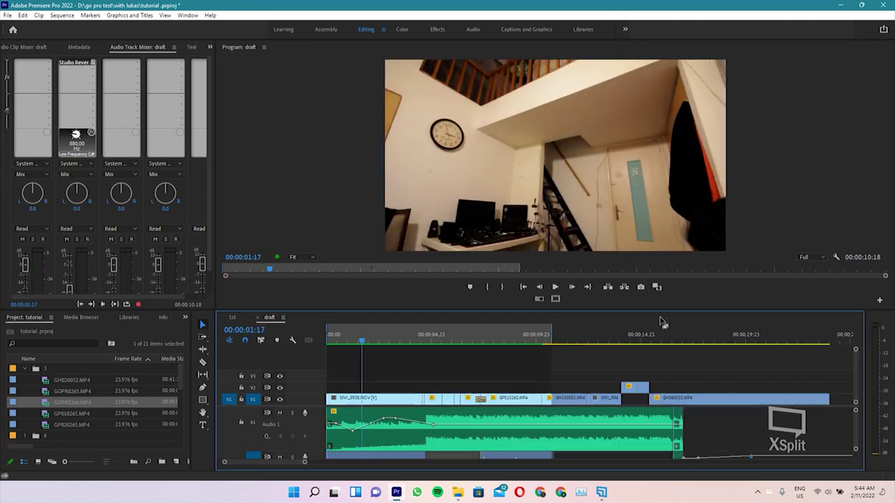
# Speed the short V2 clip up to 6200%
pyautogui.click(650, 335)
pyautogui.moveTo(650, 334); pyautogui.dragTo(670, 397)
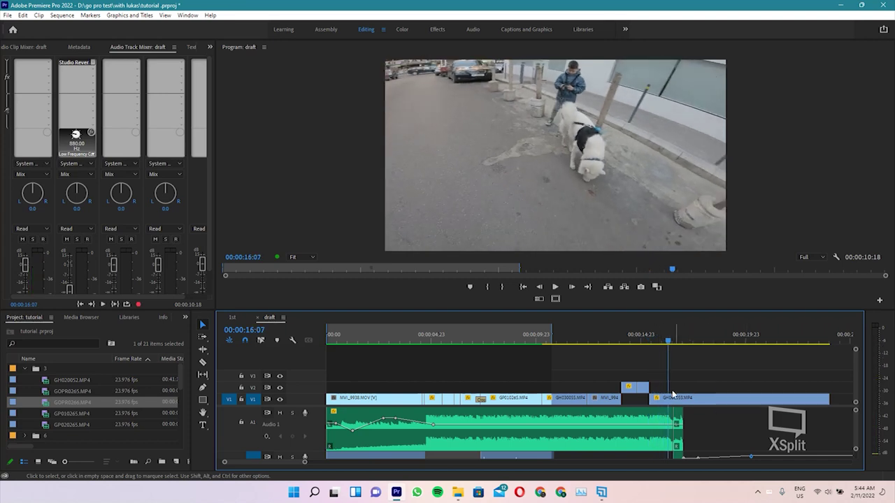
pyautogui.moveTo(654, 344); pyautogui.dragTo(633, 340)
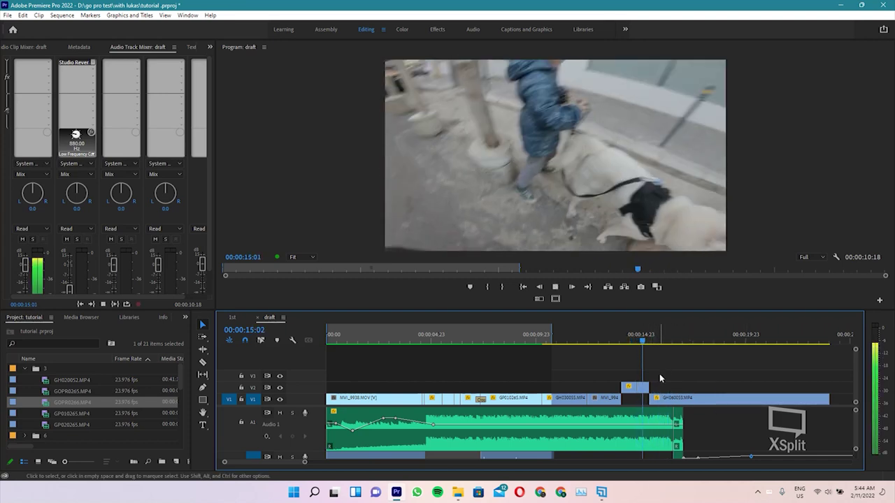
pyautogui.press('space')
pyautogui.click(637, 344)
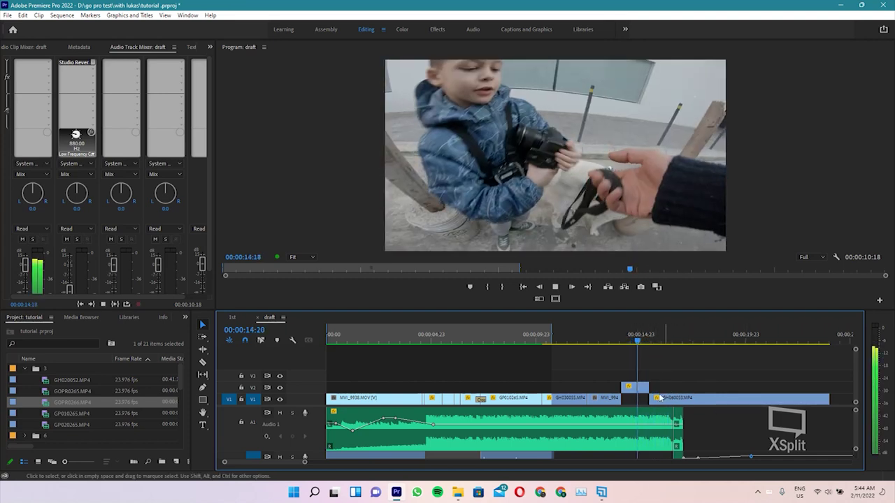
pyautogui.rightClick(643, 388)
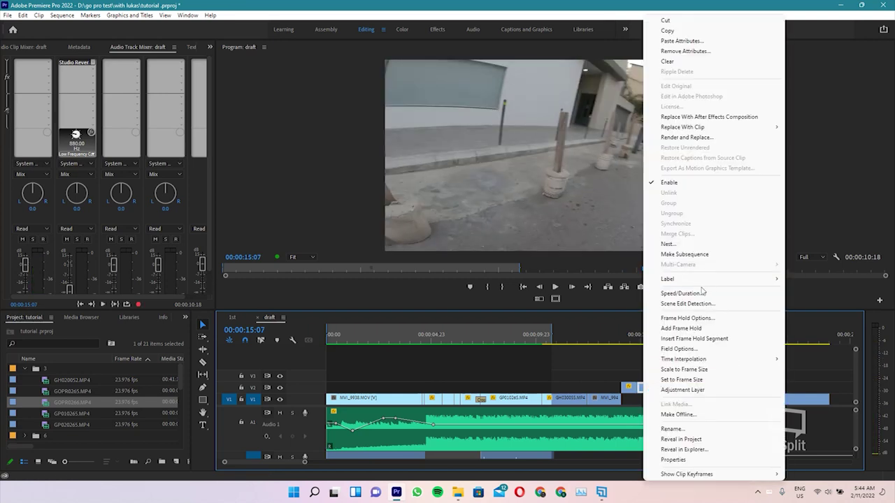
pyautogui.click(708, 293)
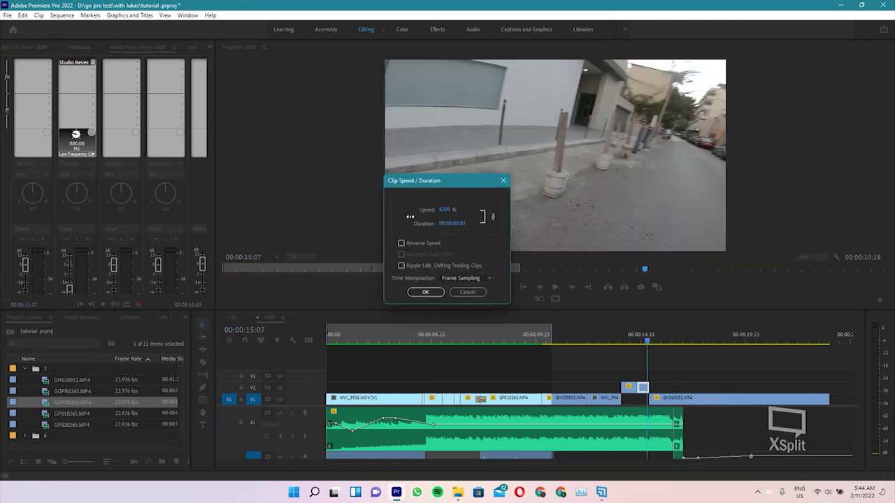
pyautogui.click(426, 293)
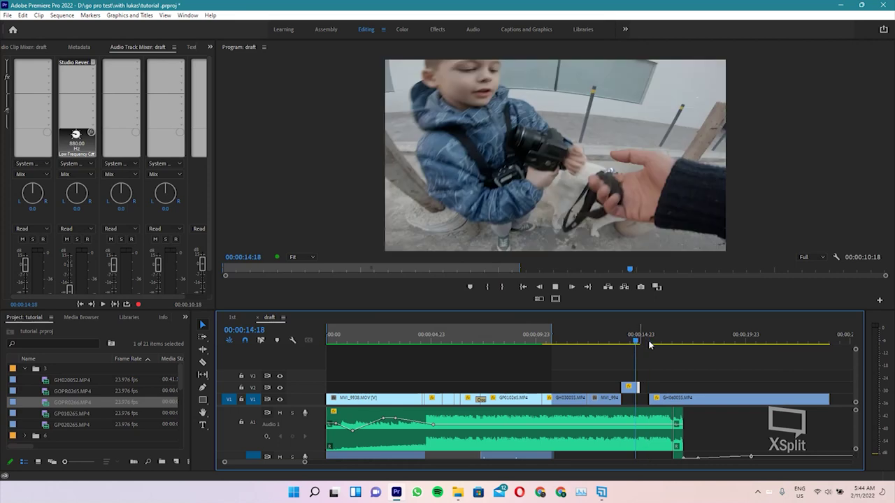
pyautogui.press('space')
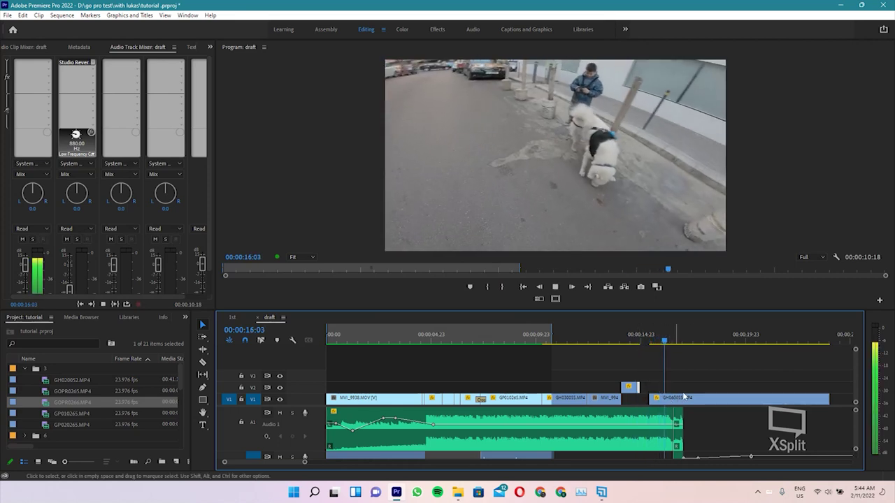
# Set the GH060055 clip on V1 ending at 00:00:21:01 to 1500% speed, lasting 9 frames
pyautogui.moveTo(716, 334); pyautogui.dragTo(770, 348)
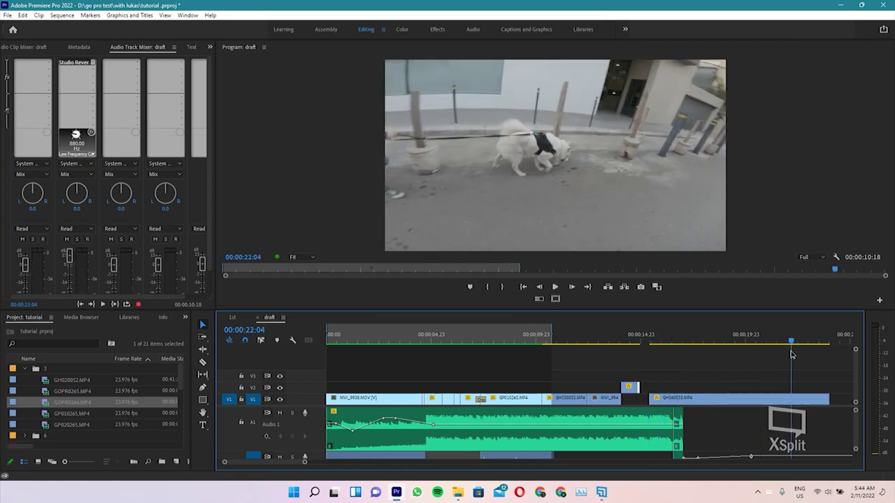
pyautogui.rightClick(770, 400)
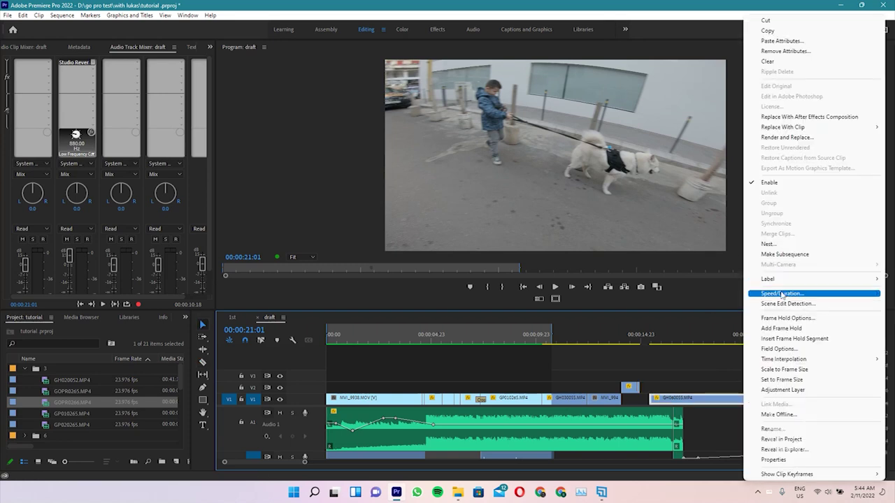
pyautogui.click(782, 293)
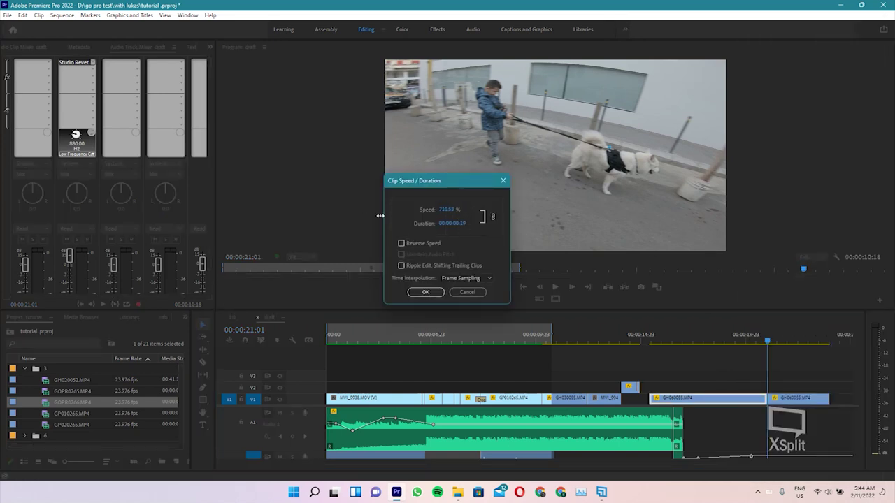
pyautogui.click(426, 292)
pyautogui.moveTo(653, 399); pyautogui.dragTo(647, 399)
# Move the shortened GH060055 clip onto V2 after the short clip and preview from 00:00:14:17
pyautogui.moveTo(789, 404); pyautogui.dragTo(668, 392)
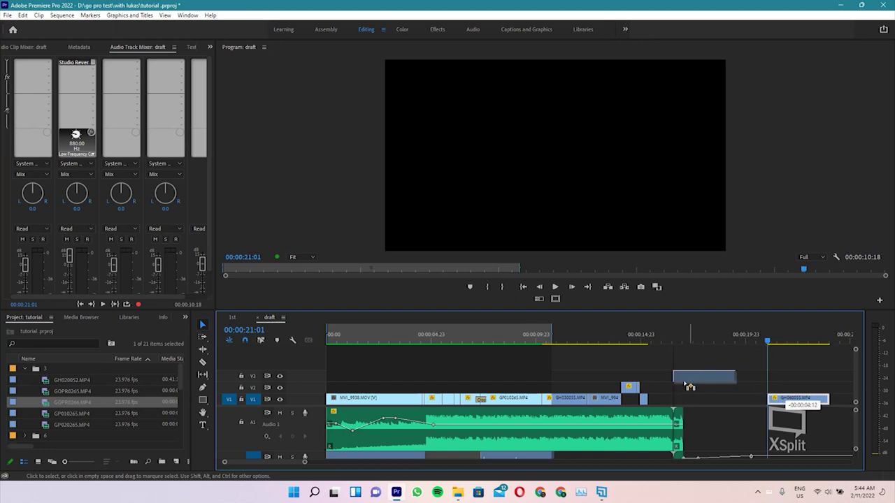
pyautogui.click(637, 339)
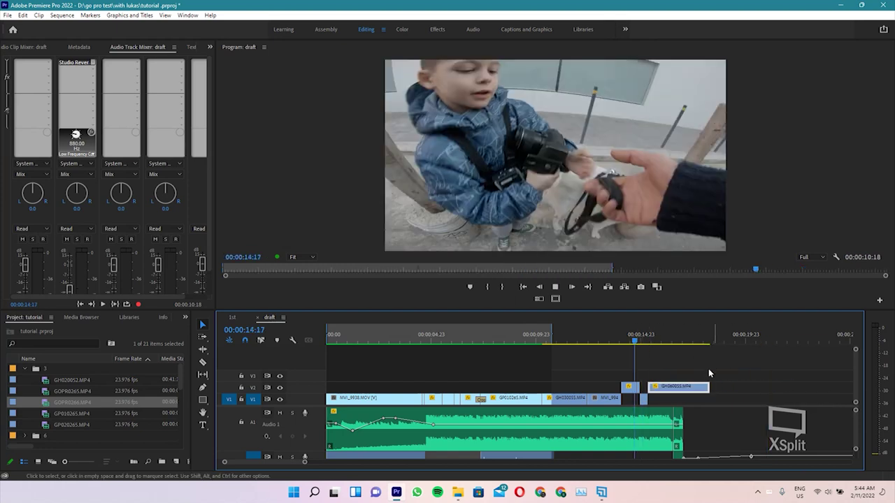
pyautogui.press('space')
pyautogui.click(641, 335)
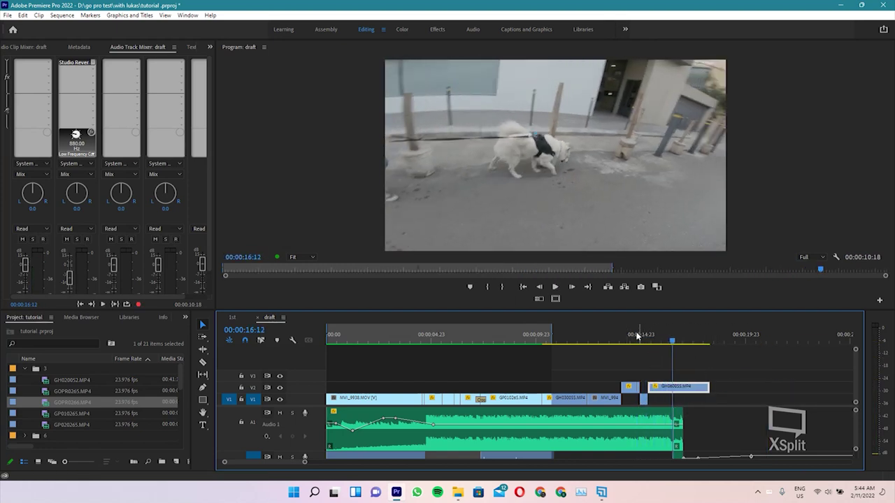
pyautogui.press('space')
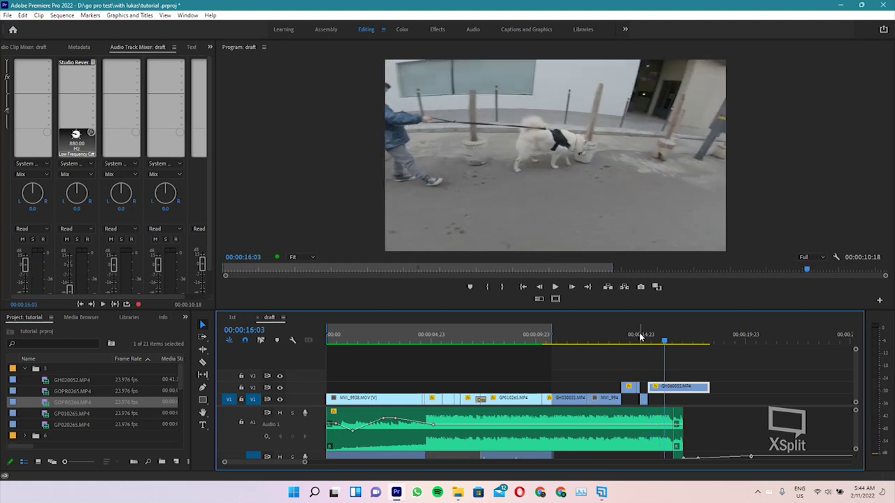
pyautogui.press('=')
pyautogui.press('=')
pyautogui.click(481, 335)
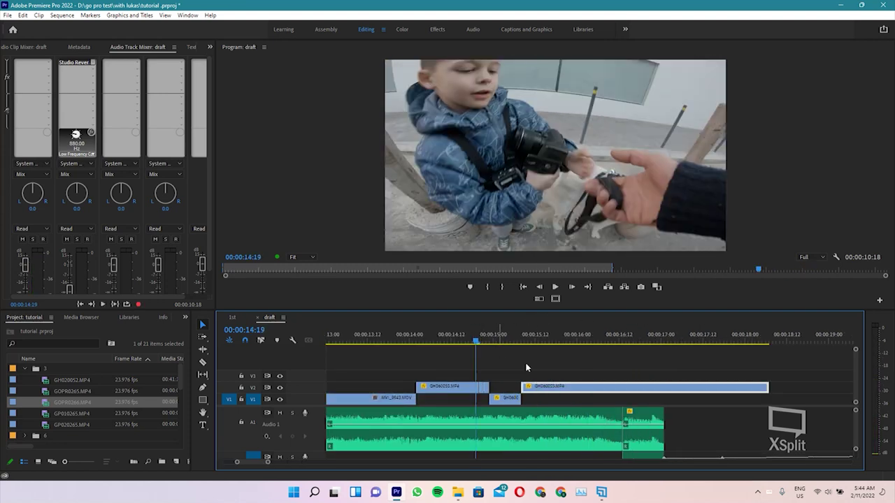
pyautogui.press('space')
pyautogui.press('space')
pyautogui.press('space')
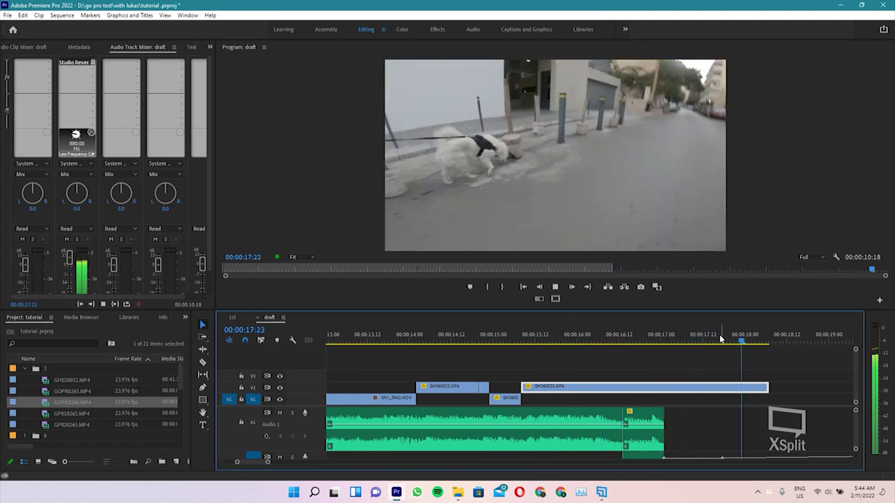
pyautogui.press('Up')
pyautogui.press('space')
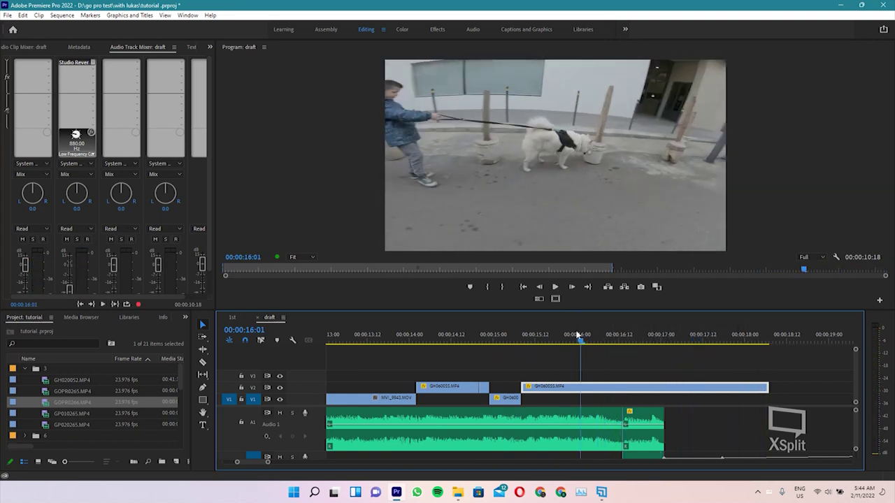
pyautogui.press('space')
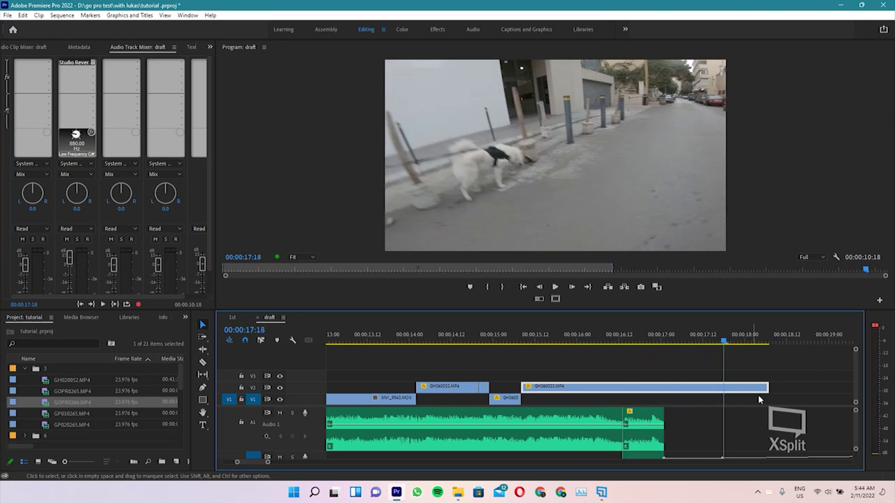
pyautogui.click(767, 387)
# Add a Cross Dissolve at the end of the V2 GH060055 clip and play it back
pyautogui.hotkey('ctrl', 'd')
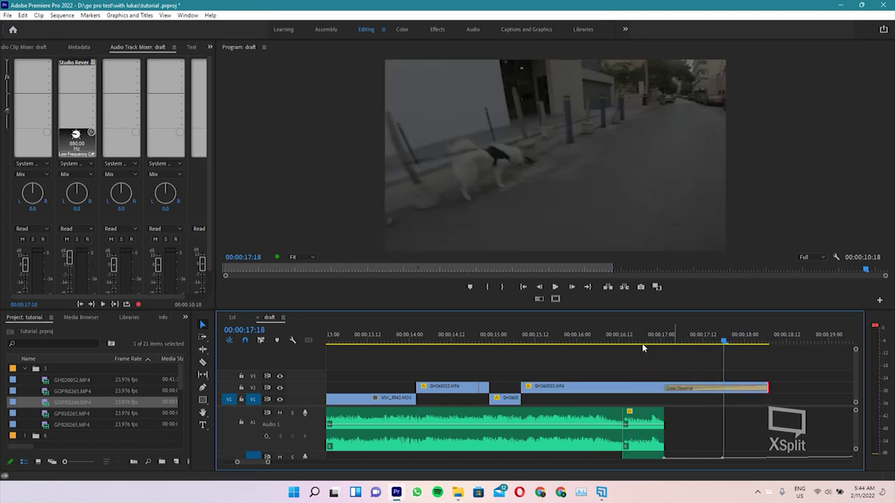
pyautogui.press('Up')
pyautogui.press('Up')
pyautogui.press('space')
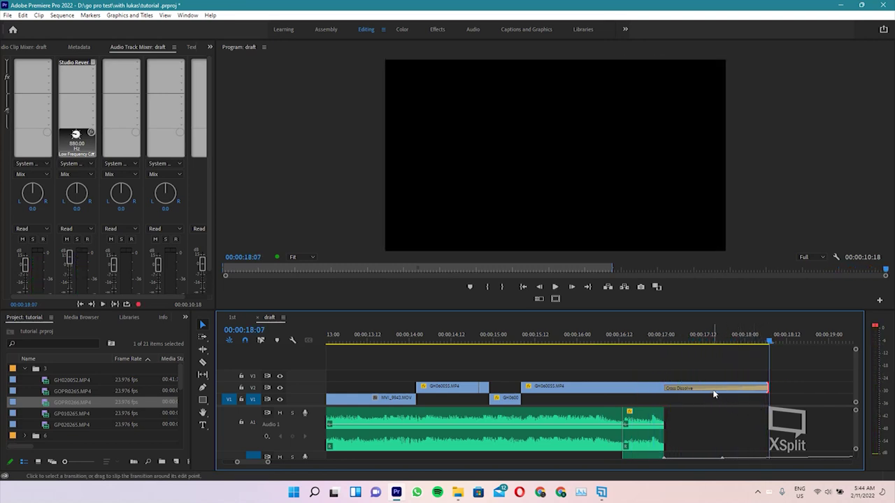
pyautogui.press('-')
pyautogui.press('-')
pyautogui.click(595, 334)
pyautogui.press('space')
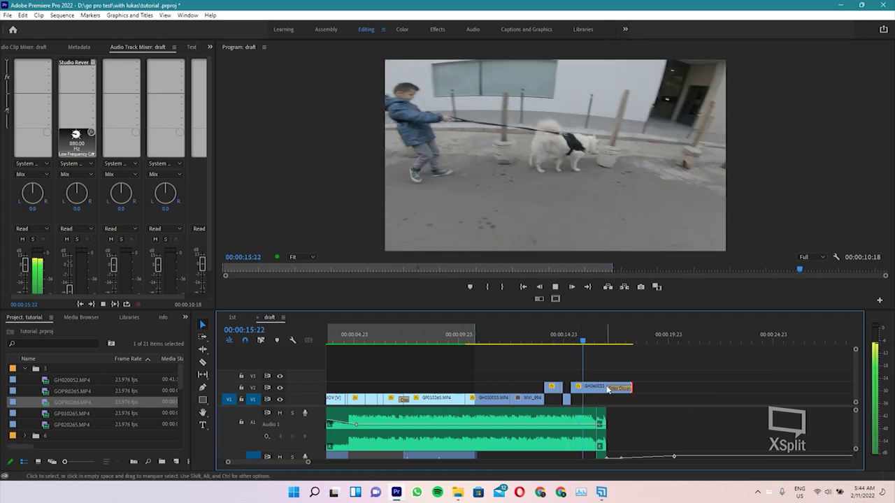
pyautogui.click(558, 335)
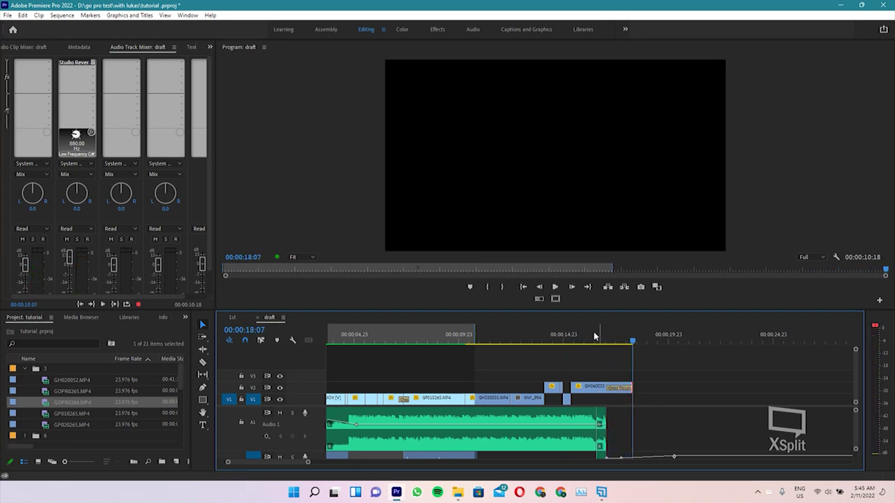
# Save the project
pyautogui.press('Up')
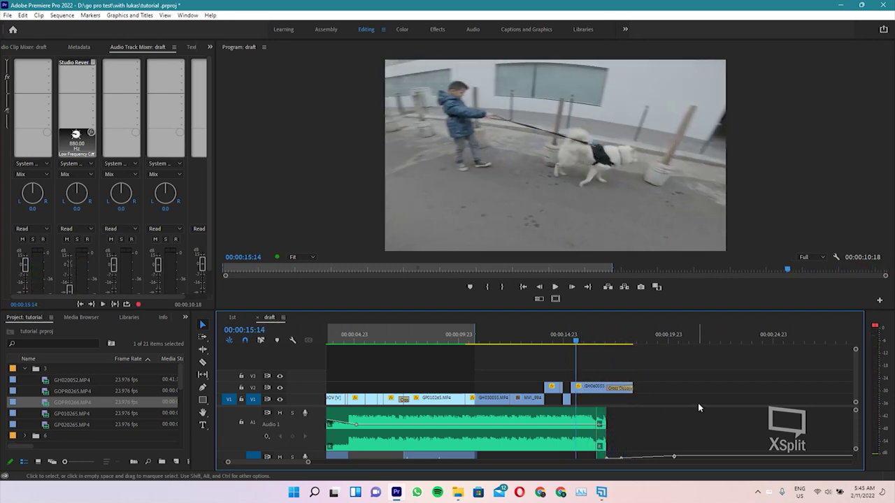
pyautogui.hotkey('ctrl', 's')
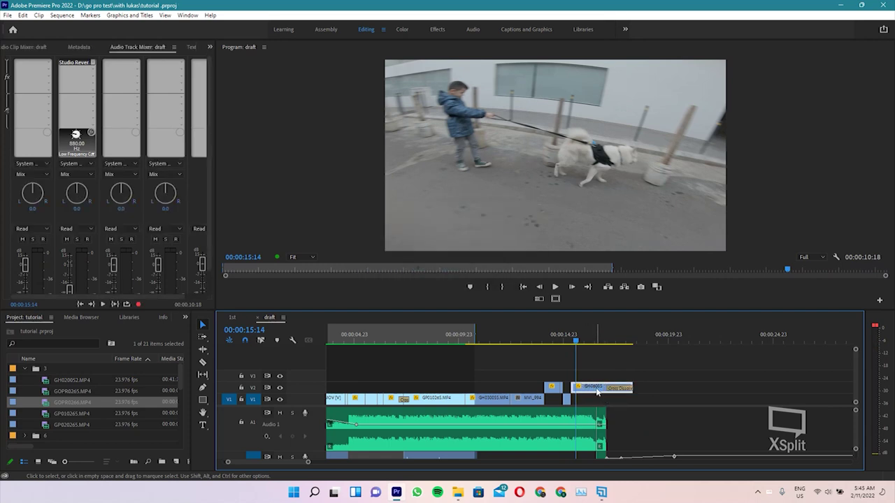
pyautogui.click(207, 47)
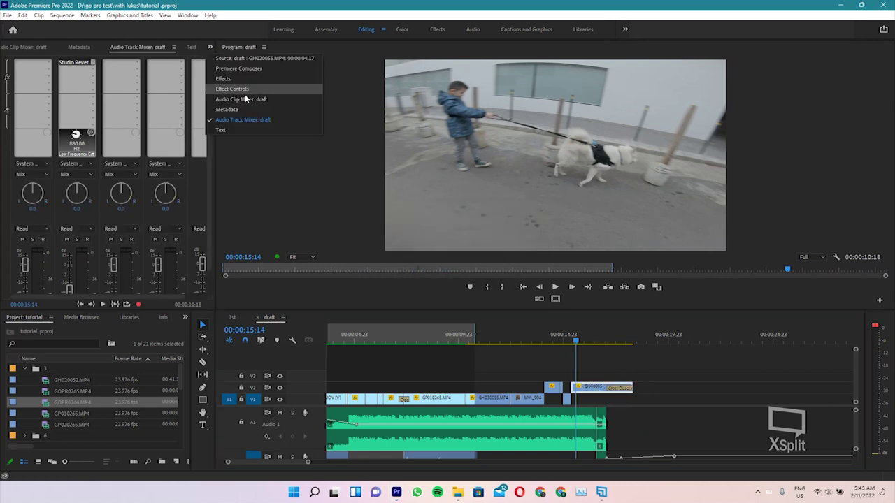
# Nest the GH060055 clip on V2 as Nested Sequence 01 and select the nested clip
pyautogui.click(234, 87)
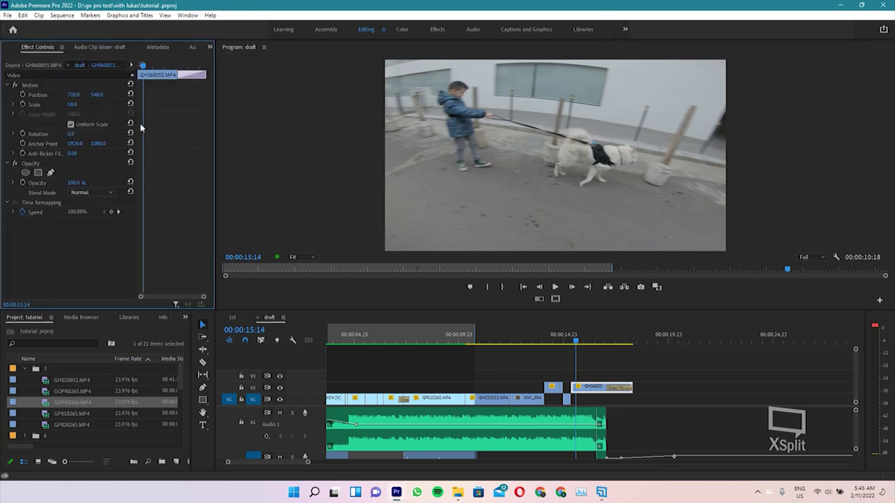
pyautogui.click(587, 398)
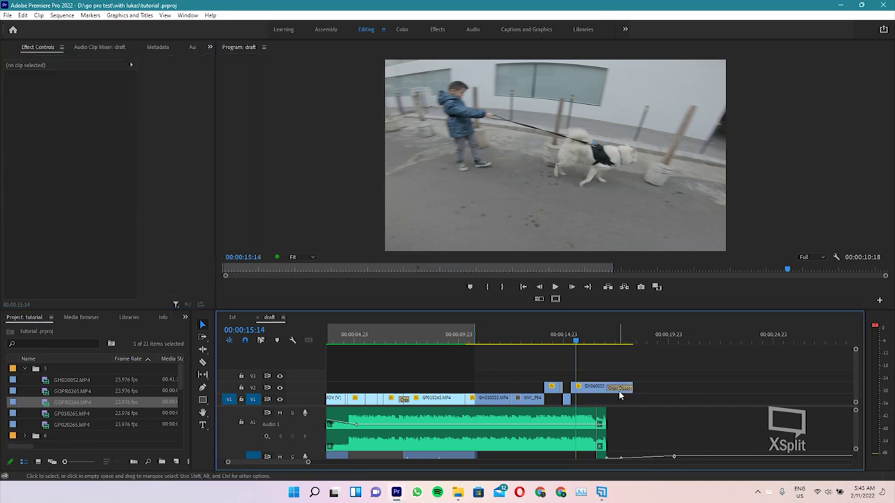
pyautogui.click(619, 390)
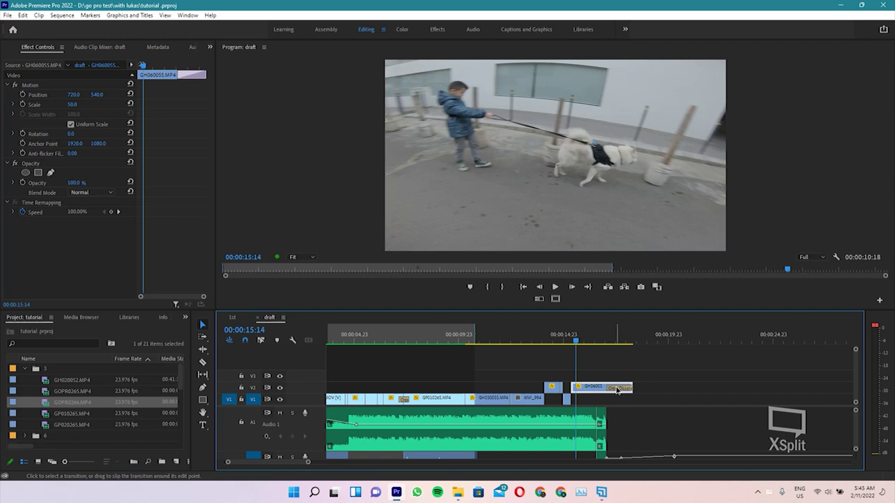
pyautogui.click(721, 410)
pyautogui.click(618, 388)
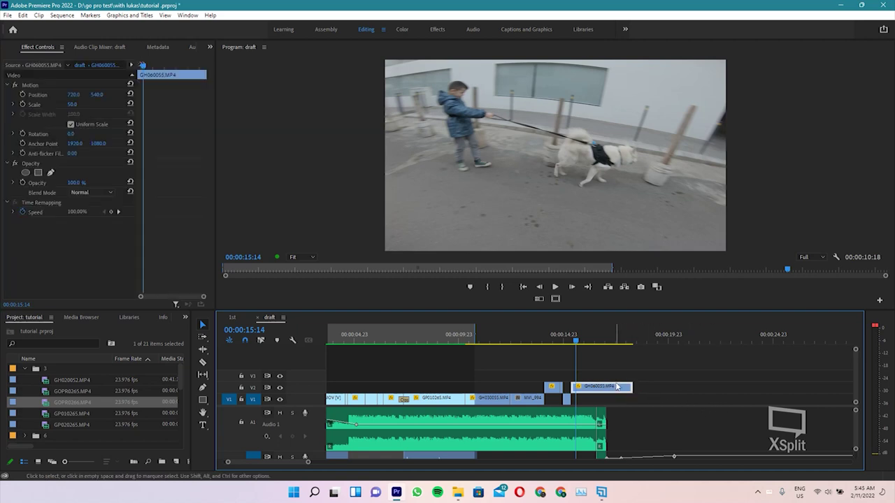
pyautogui.rightClick(618, 386)
pyautogui.click(676, 246)
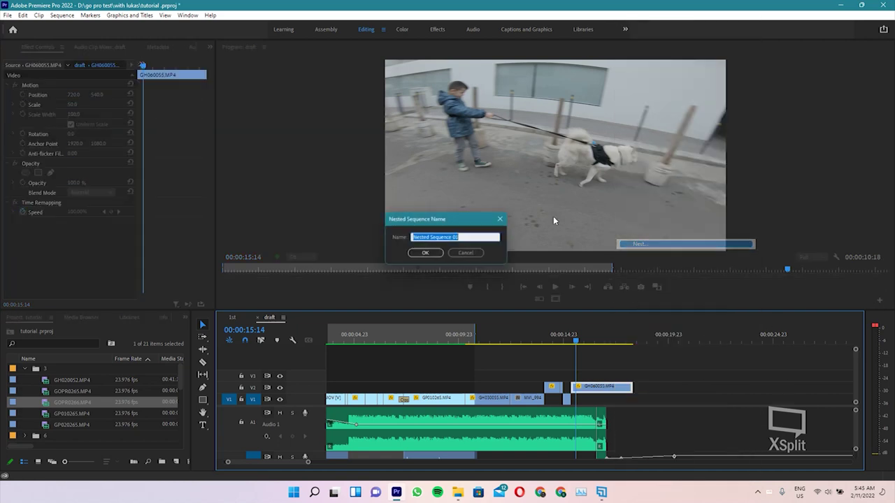
pyautogui.click(426, 255)
pyautogui.click(592, 390)
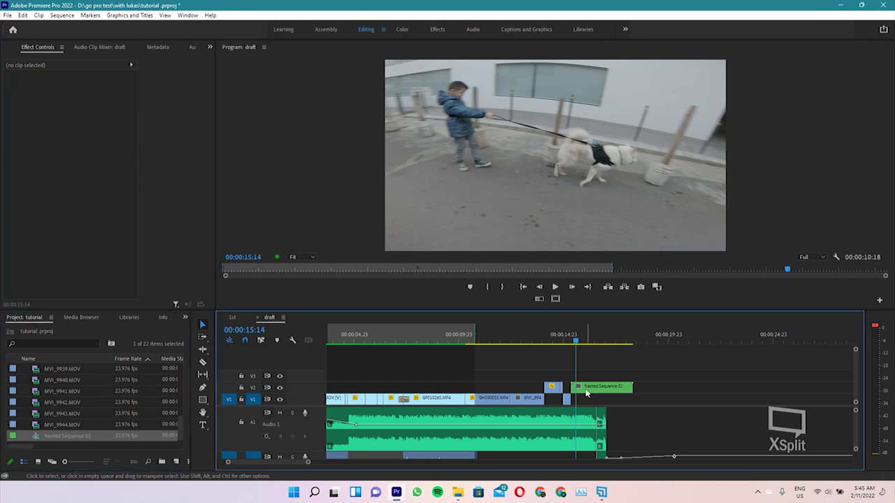
# Find Warp Stabilizer in the Effects panel and apply it to the Nested Sequence 01 clip
pyautogui.click(209, 47)
pyautogui.click(231, 79)
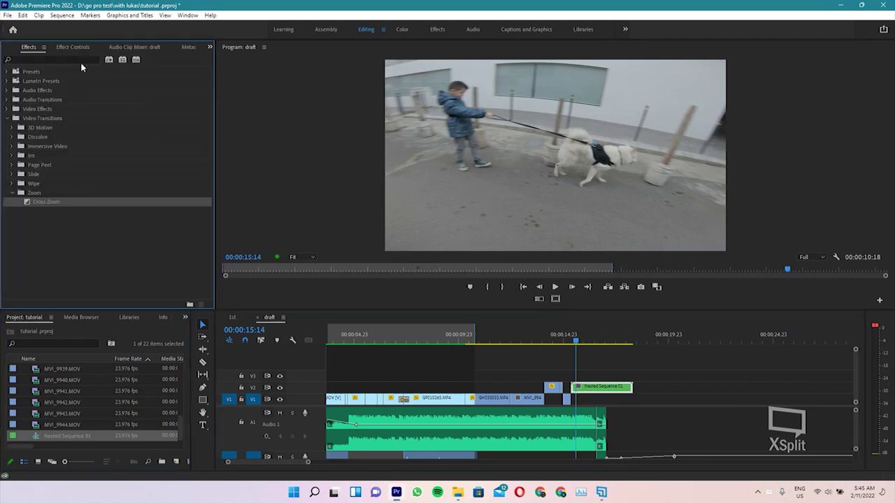
pyautogui.click(63, 60)
pyautogui.write('arp')
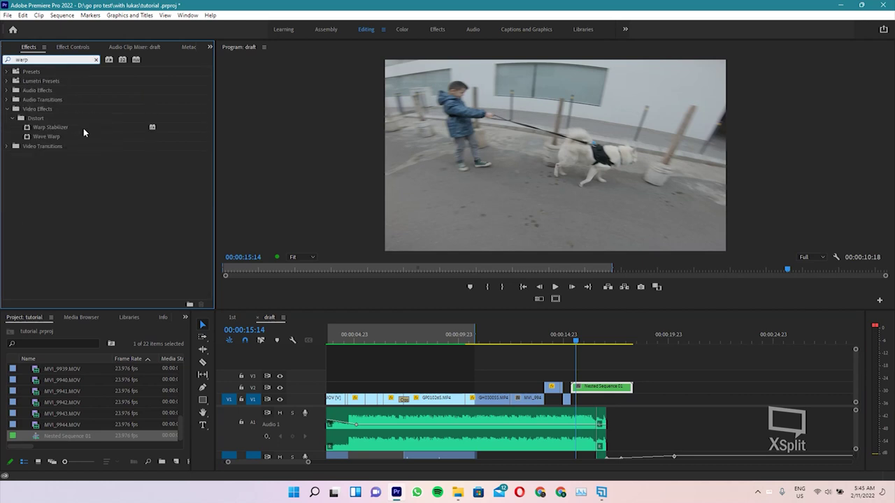
pyautogui.moveTo(83, 128); pyautogui.dragTo(364, 226)
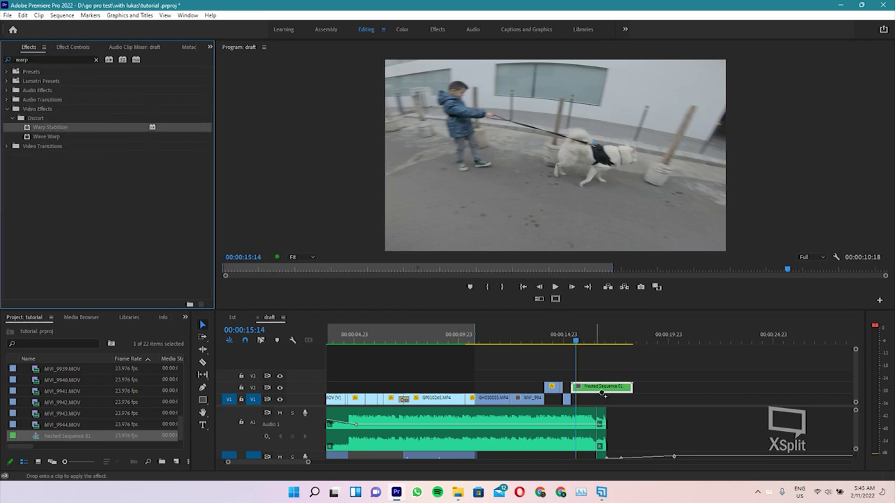
pyautogui.moveTo(605, 396); pyautogui.dragTo(596, 390)
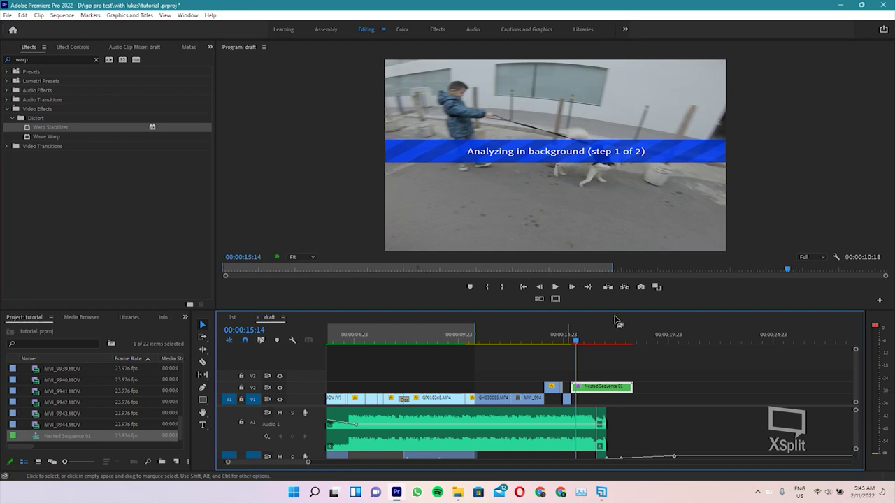
pyautogui.click(83, 47)
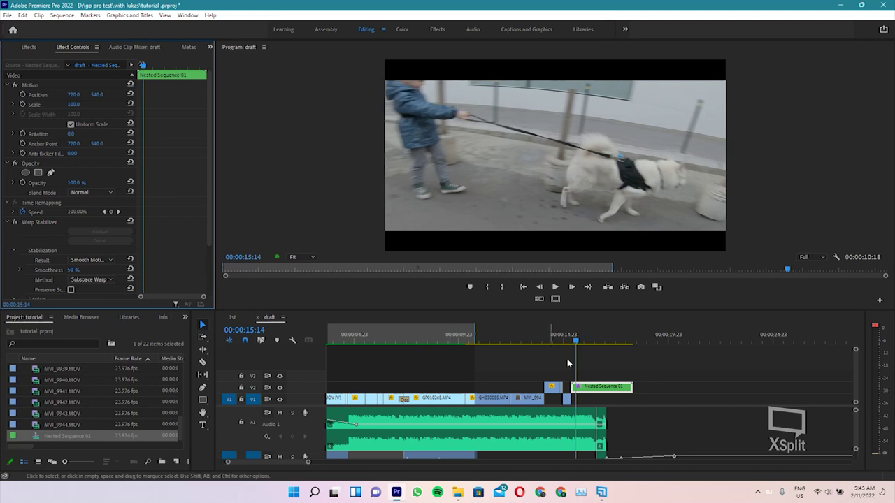
# Preview the stabilized clip, then raise Nested Sequence 01's Motion scale to 129
pyautogui.click(585, 349)
pyautogui.press('space')
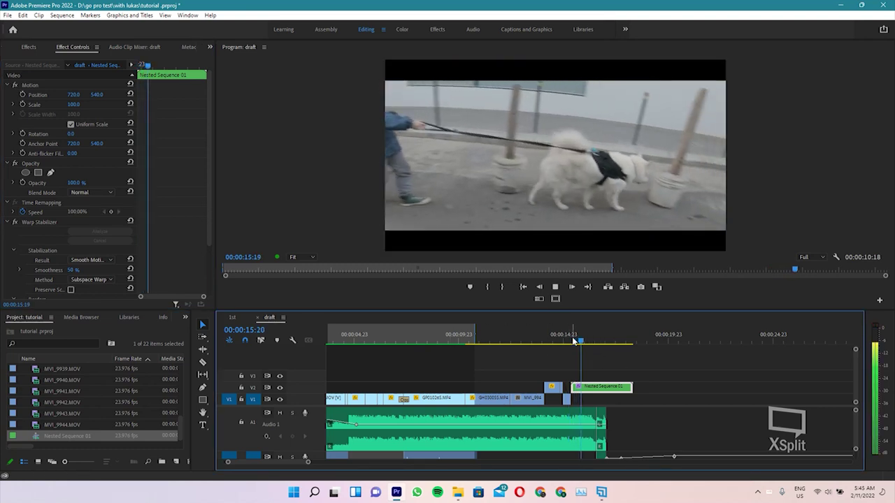
pyautogui.press('space')
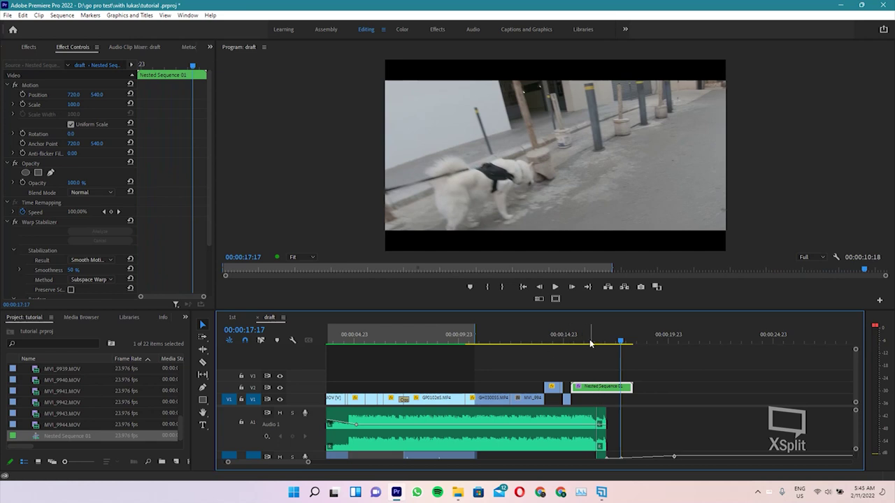
pyautogui.press('j')
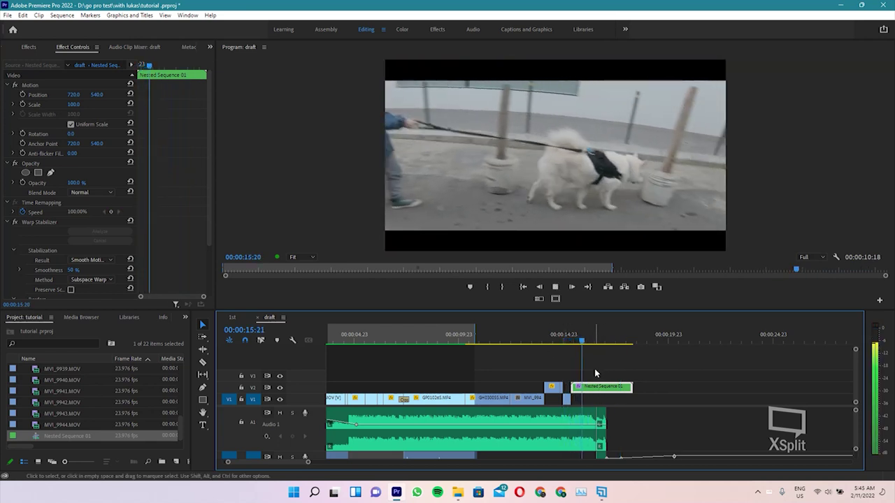
pyautogui.press('space')
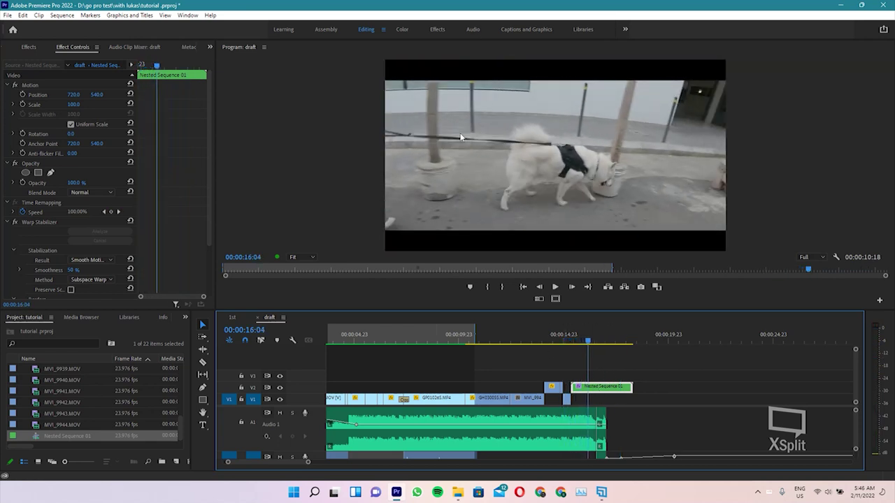
pyautogui.click(73, 104)
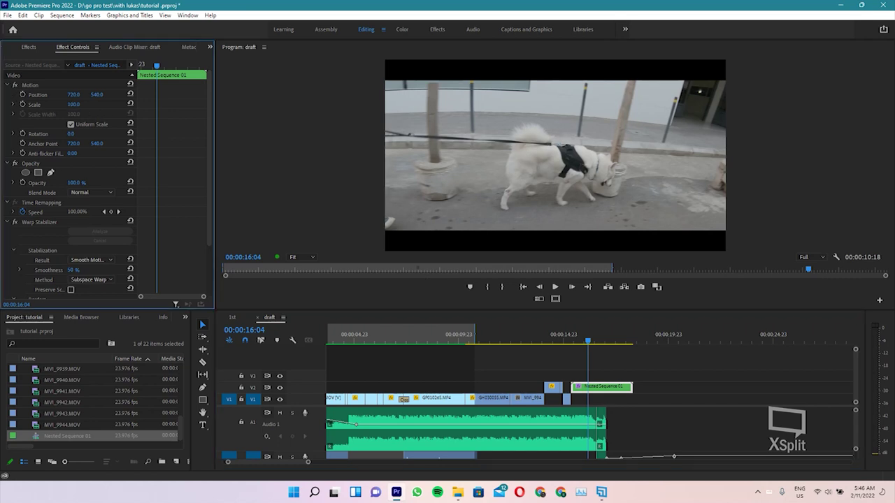
pyautogui.moveTo(73, 104); pyautogui.dragTo(93, 104)
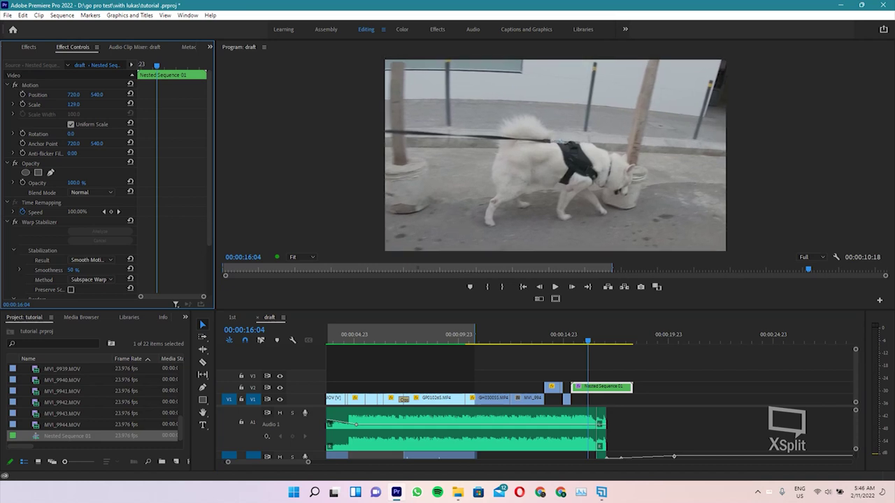
pyautogui.click(675, 396)
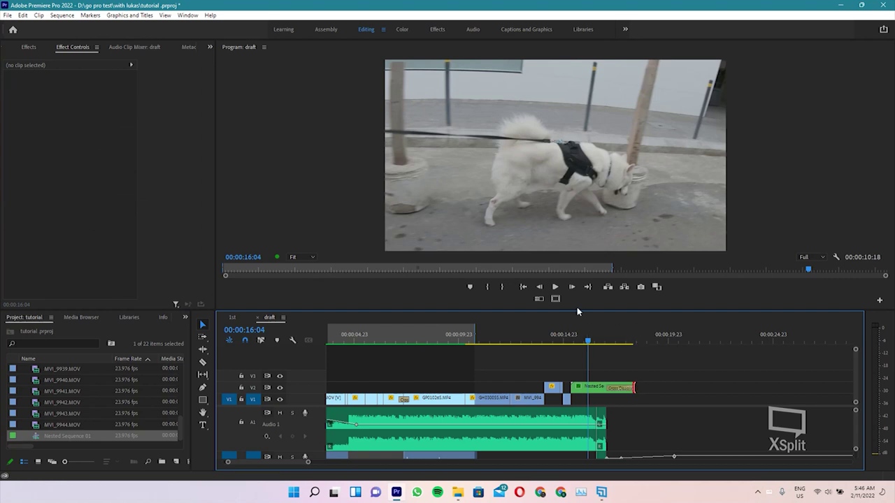
pyautogui.moveTo(574, 338); pyautogui.dragTo(554, 334)
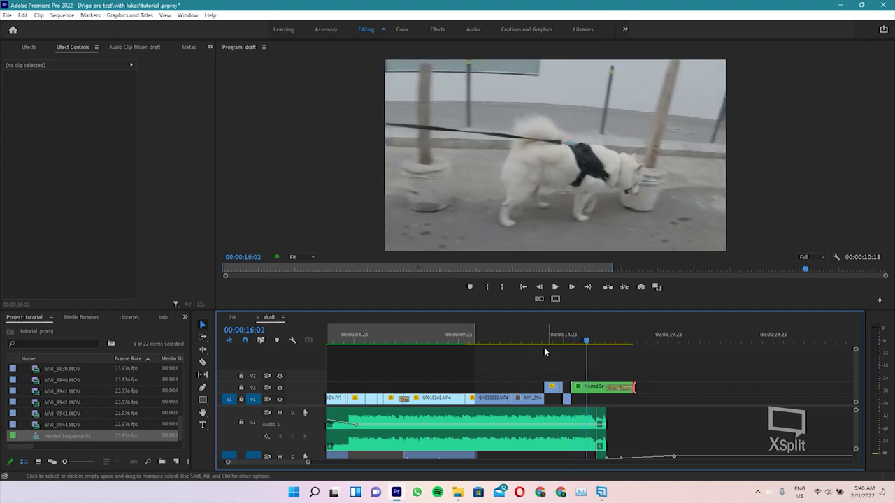
pyautogui.press('space')
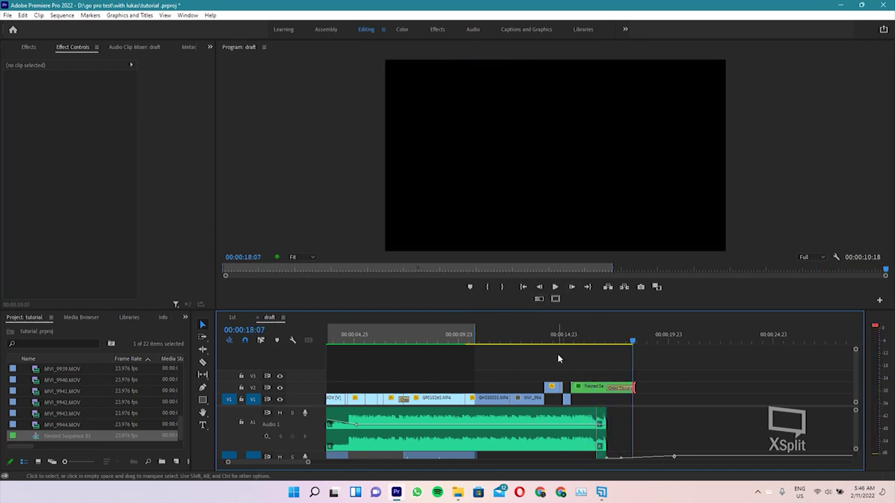
pyautogui.press('-')
pyautogui.press('-')
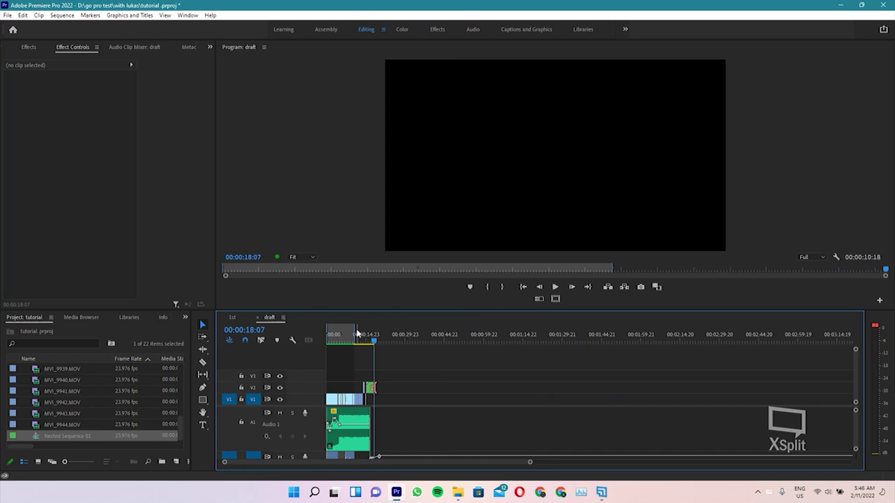
pyautogui.moveTo(356, 329); pyautogui.dragTo(379, 336)
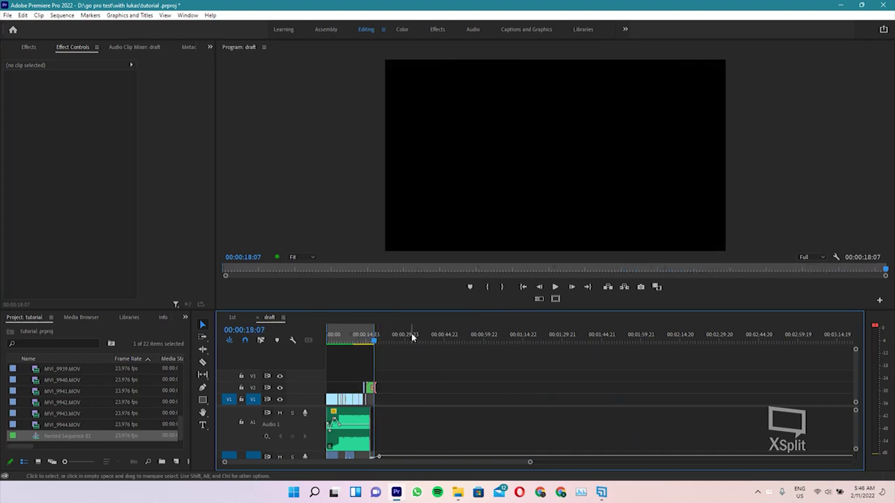
pyautogui.press('=')
pyautogui.press('=')
pyautogui.press('=')
pyautogui.press('=')
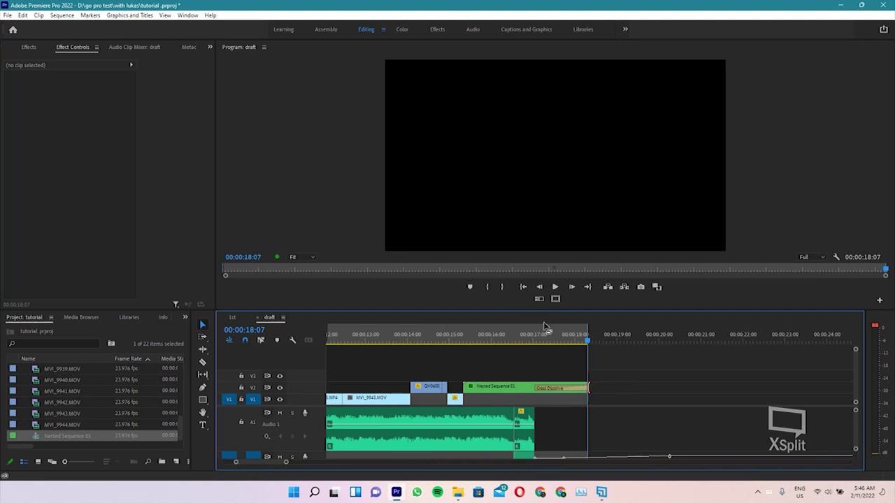
pyautogui.press('-')
pyautogui.press('-')
pyautogui.press('-')
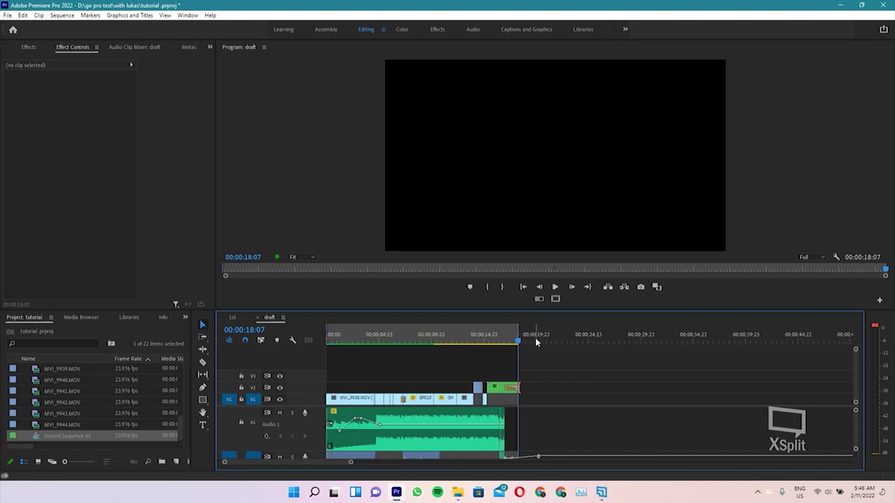
pyautogui.moveTo(515, 339); pyautogui.dragTo(501, 339)
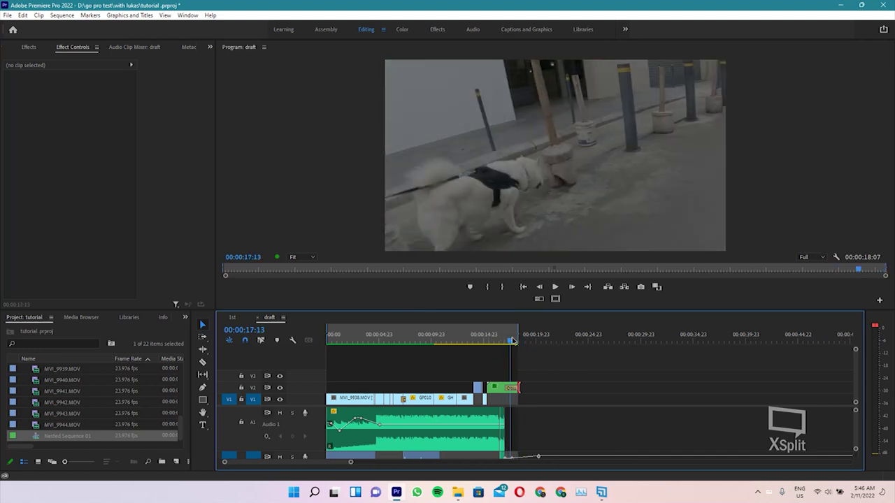
pyautogui.press('space')
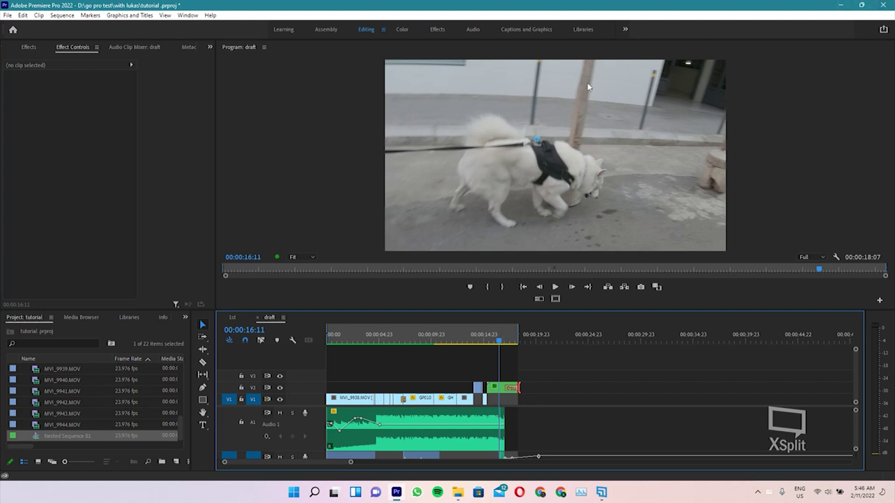
pyautogui.click(523, 29)
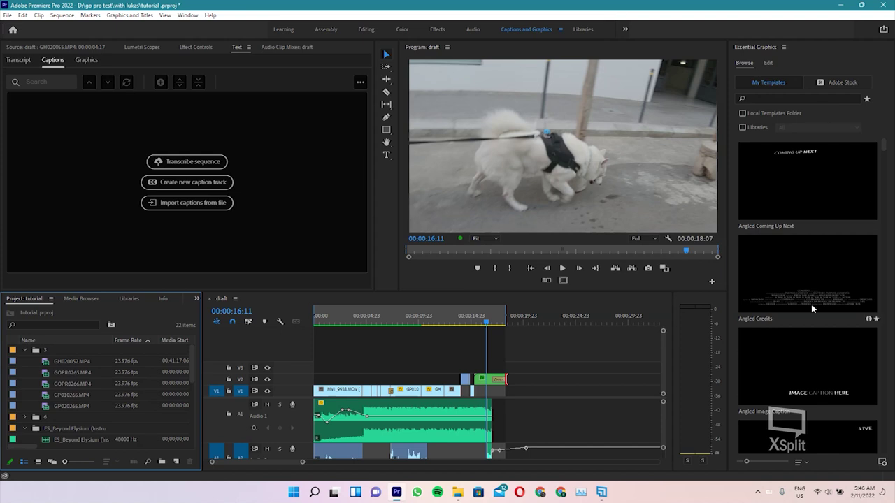
# Scroll the Essential Graphics templates down to Bold Image Caption and drag it toward the sequence
pyautogui.scroll(-3, 816, 286)
pyautogui.scroll(-2, 816, 290)
pyautogui.scroll(-2, 815, 280)
pyautogui.scroll(-2, 814, 273)
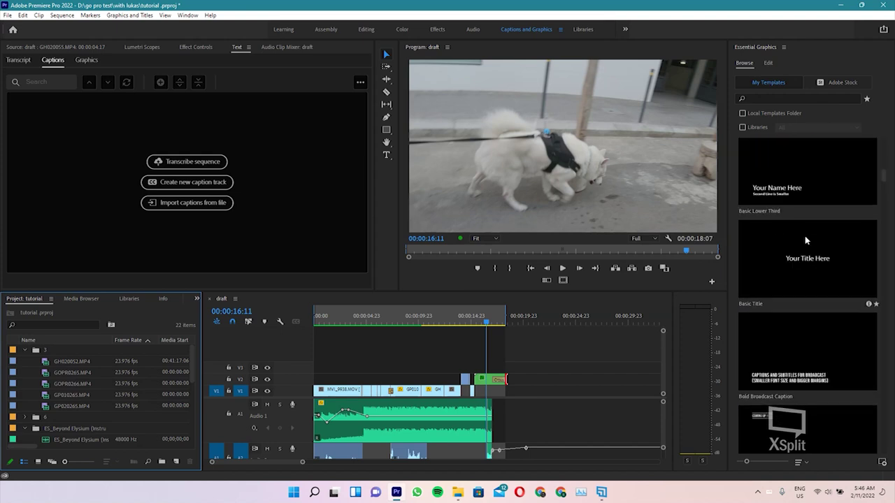
pyautogui.moveTo(807, 259)
pyautogui.scroll(-1, 751, 343)
pyautogui.scroll(-1, 822, 346)
pyautogui.scroll(-1, 783, 347)
pyautogui.scroll(-1, 783, 347)
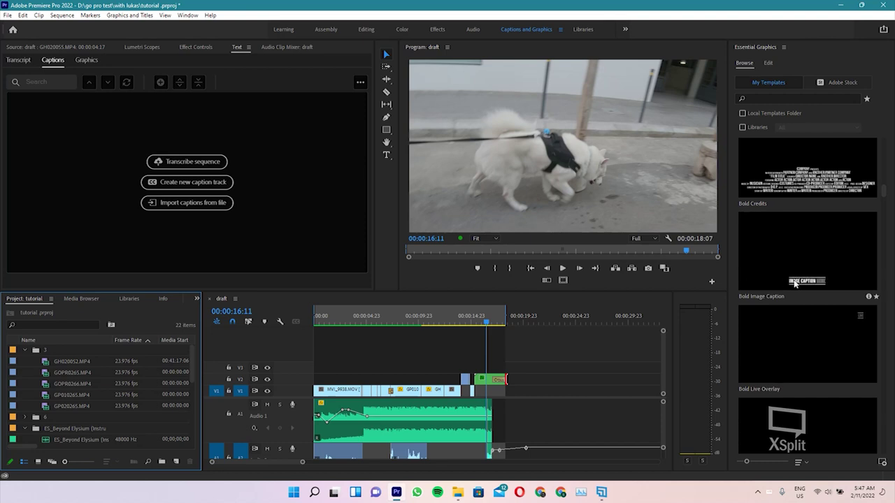
pyautogui.moveTo(802, 280); pyautogui.dragTo(492, 370)
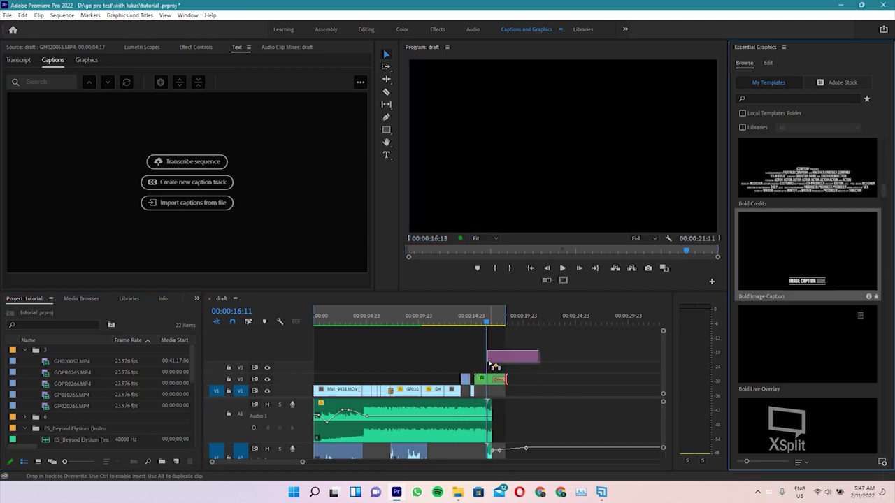
# Drop the Bold Image Caption template on V3 at the end of the sequence
pyautogui.moveTo(493, 370); pyautogui.dragTo(499, 368)
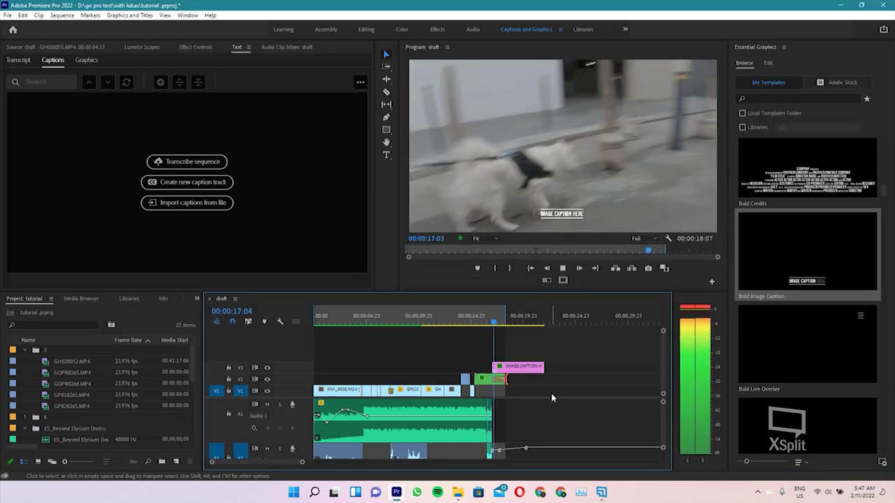
pyautogui.click(517, 367)
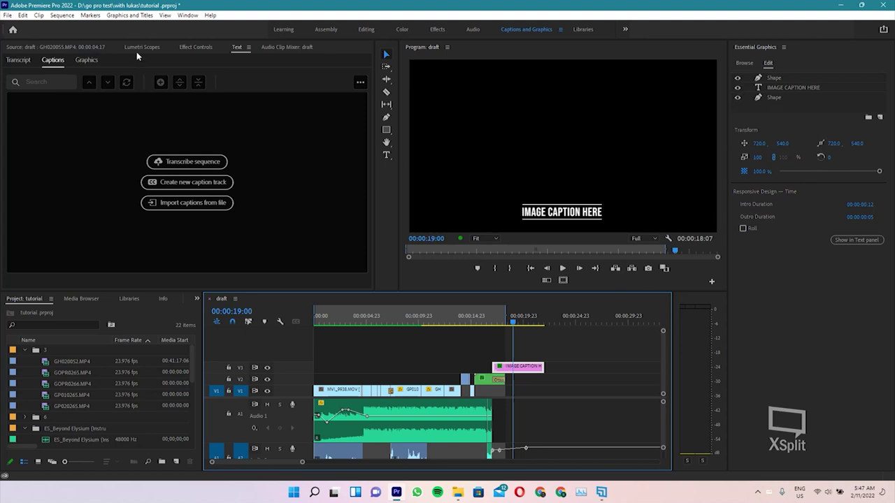
# Select the caption clip and scale it up to 229 in Effect Controls
pyautogui.click(196, 47)
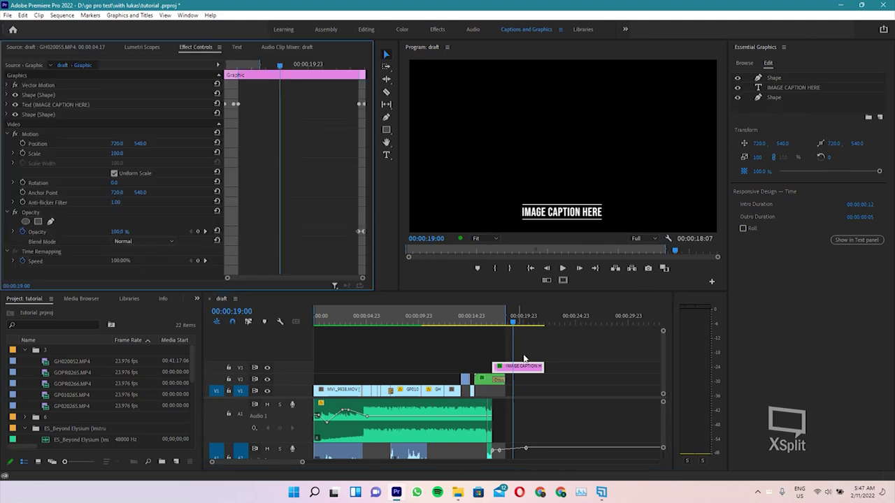
pyautogui.click(540, 385)
pyautogui.click(518, 366)
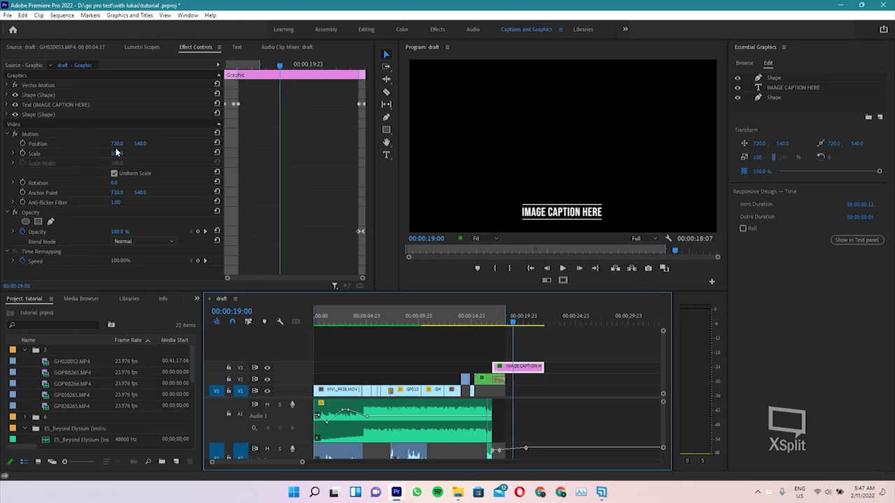
pyautogui.moveTo(117, 153); pyautogui.dragTo(145, 153)
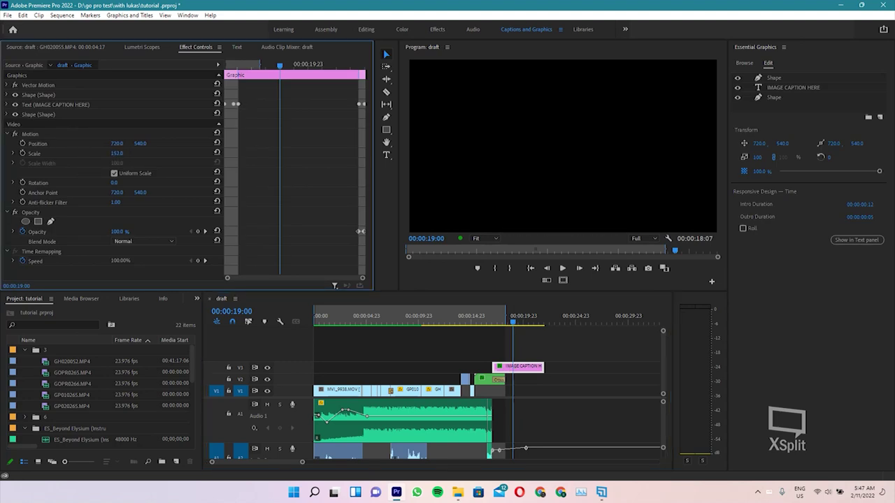
pyautogui.moveTo(141, 144); pyautogui.dragTo(105, 143)
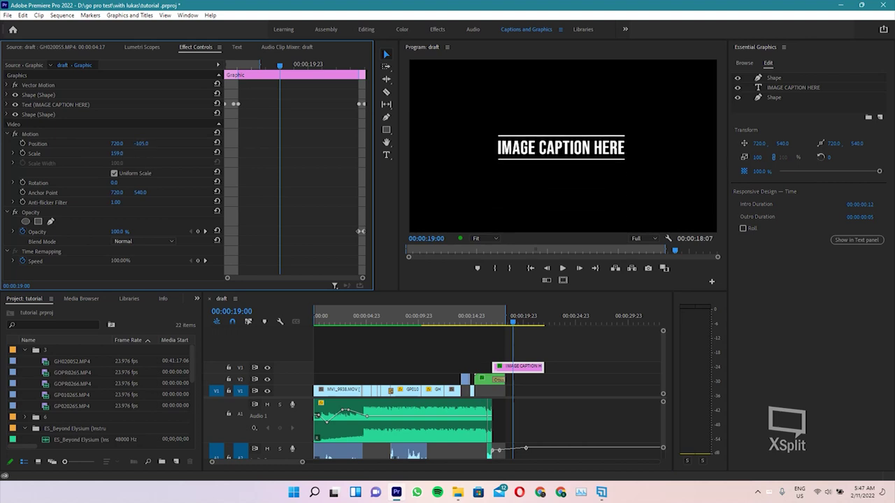
pyautogui.moveTo(116, 154); pyautogui.dragTo(174, 154)
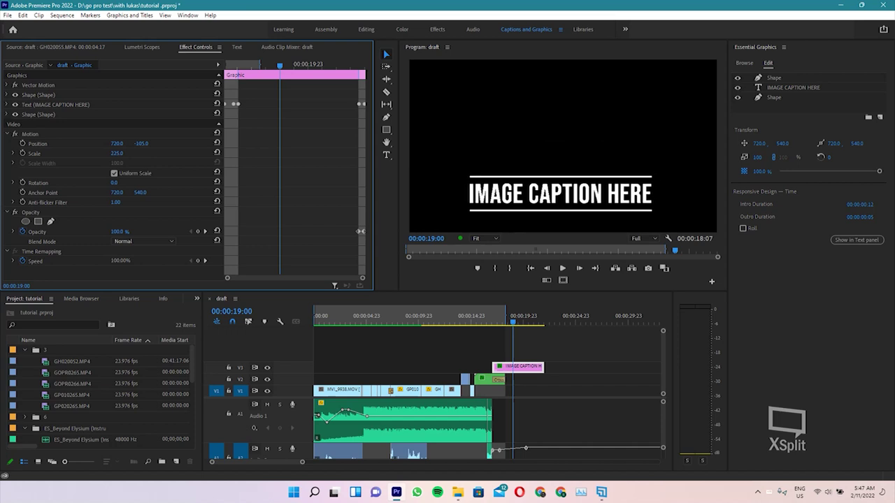
pyautogui.moveTo(116, 153); pyautogui.dragTo(146, 145)
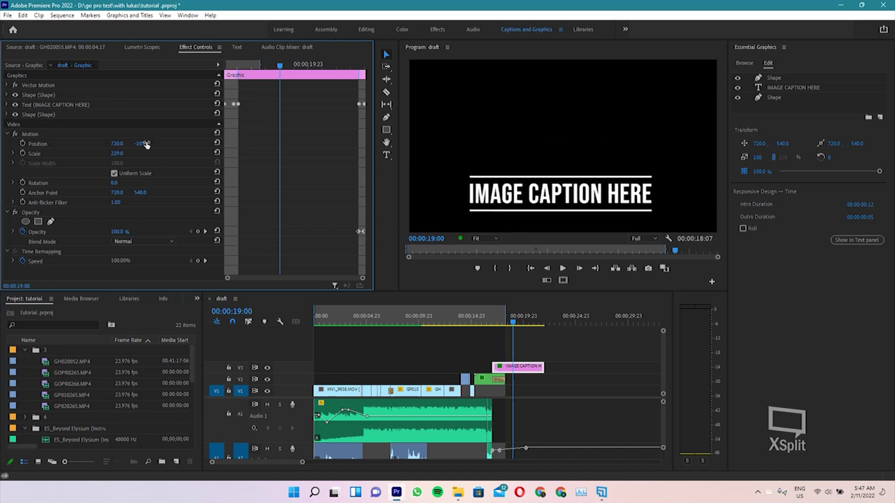
# Turn on Safe Margins and move the caption up to Y position -398
pyautogui.click(564, 280)
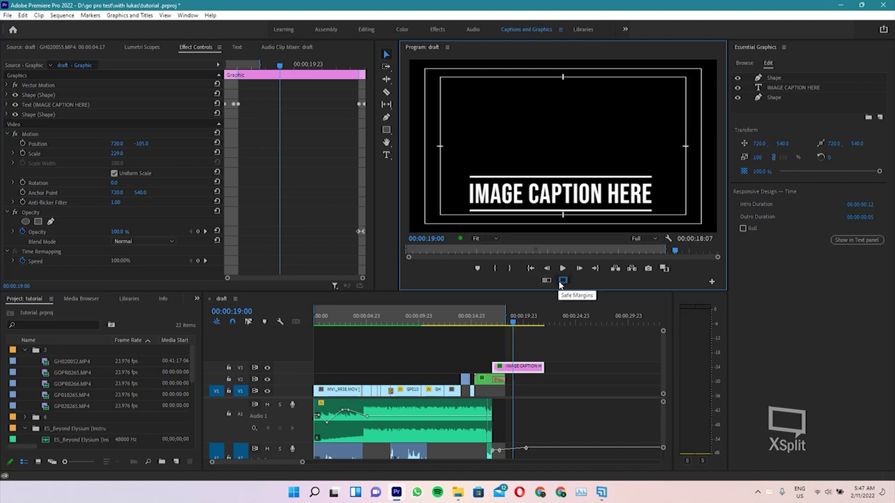
pyautogui.moveTo(142, 143); pyautogui.dragTo(105, 143)
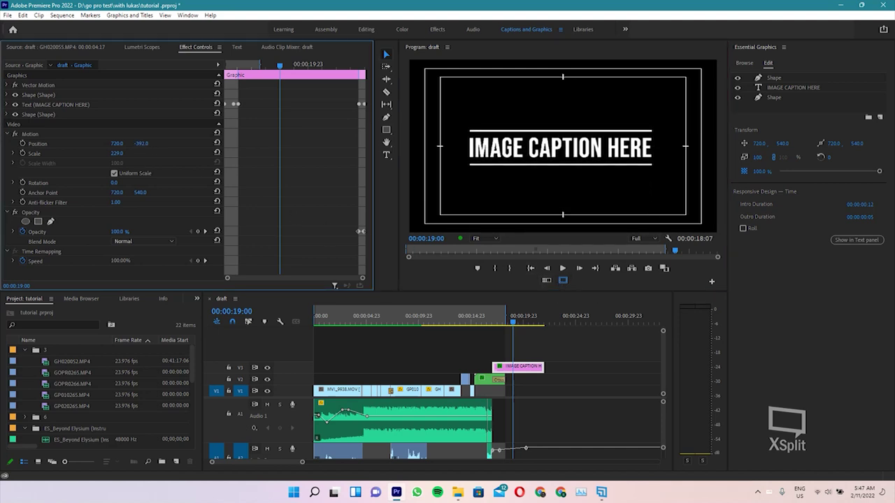
pyautogui.moveTo(142, 143); pyautogui.dragTo(140, 143)
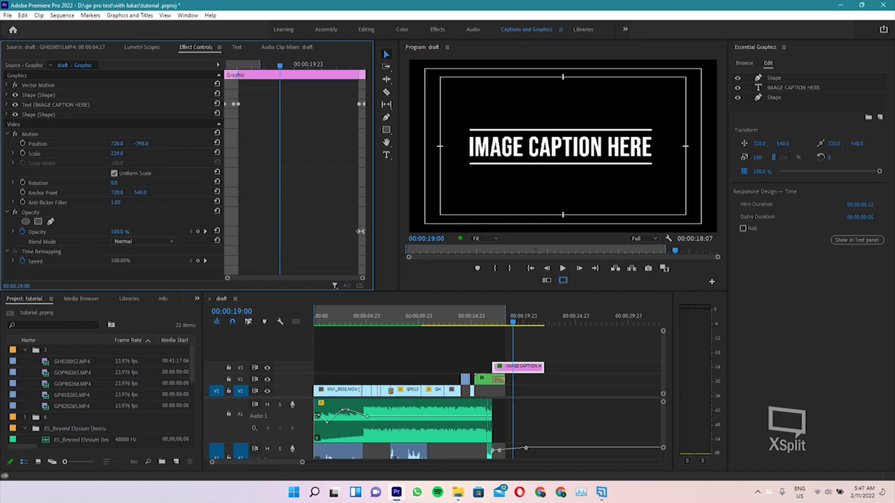
# Play back from just before the caption to check its size and placement
pyautogui.moveTo(500, 323); pyautogui.dragTo(485, 320)
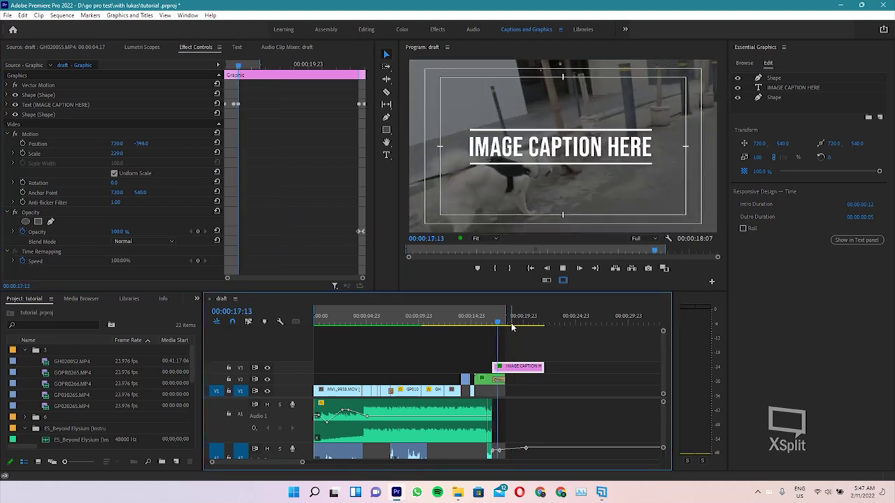
pyautogui.press('space')
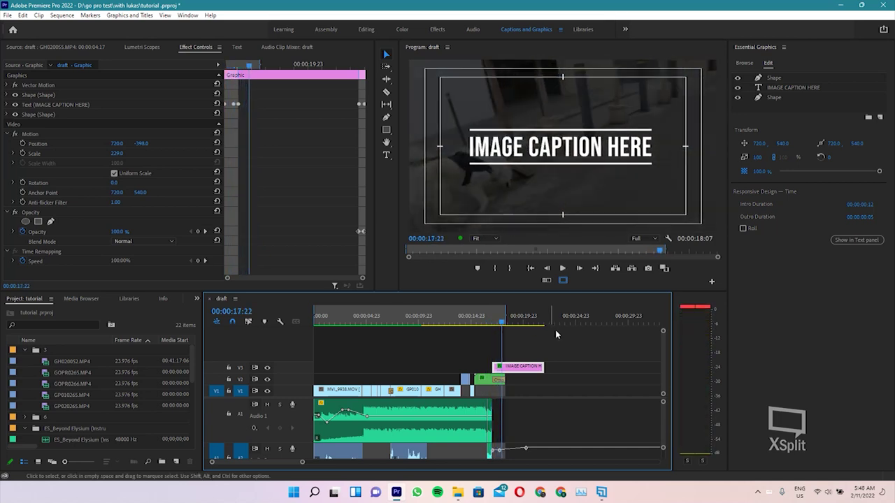
pyautogui.click(564, 279)
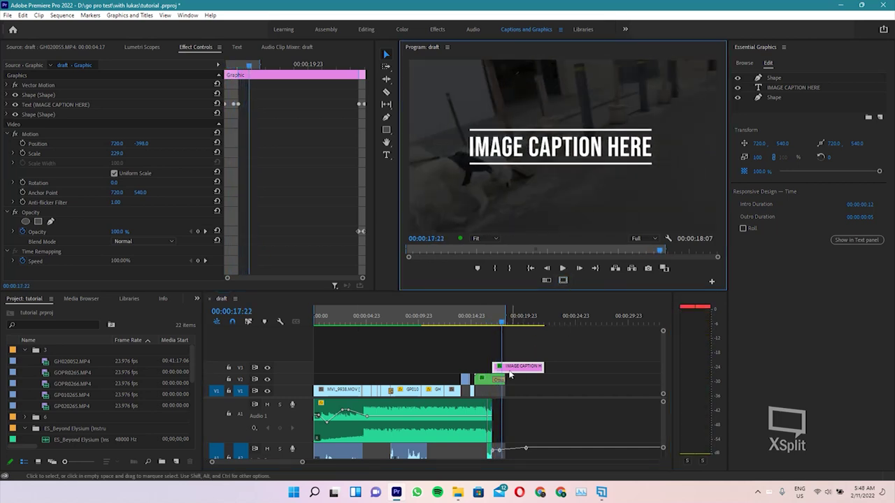
pyautogui.click(505, 375)
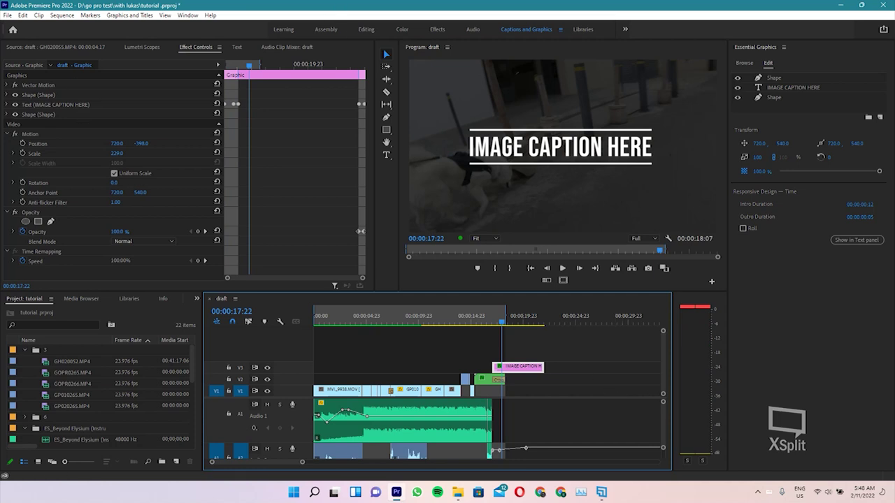
pyautogui.click(781, 91)
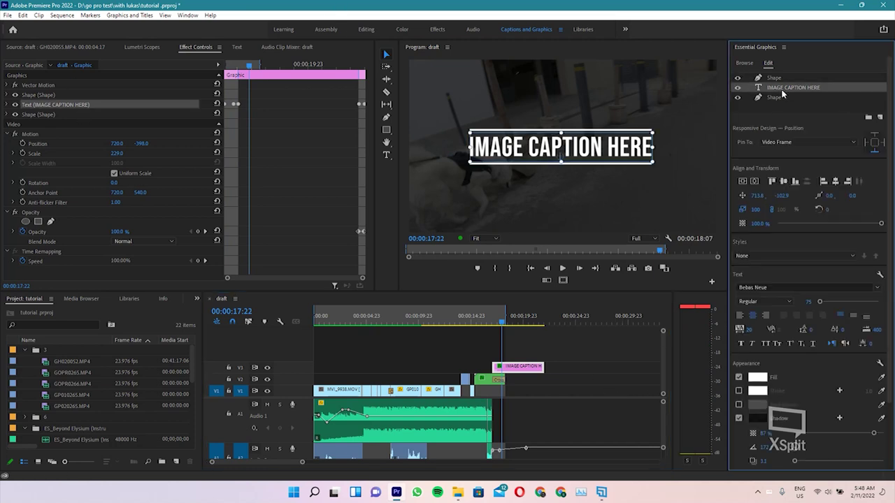
# Select all the placeholder text and retype it as the creator's name followed by 'on youtube'
pyautogui.click(386, 155)
pyautogui.click(535, 149)
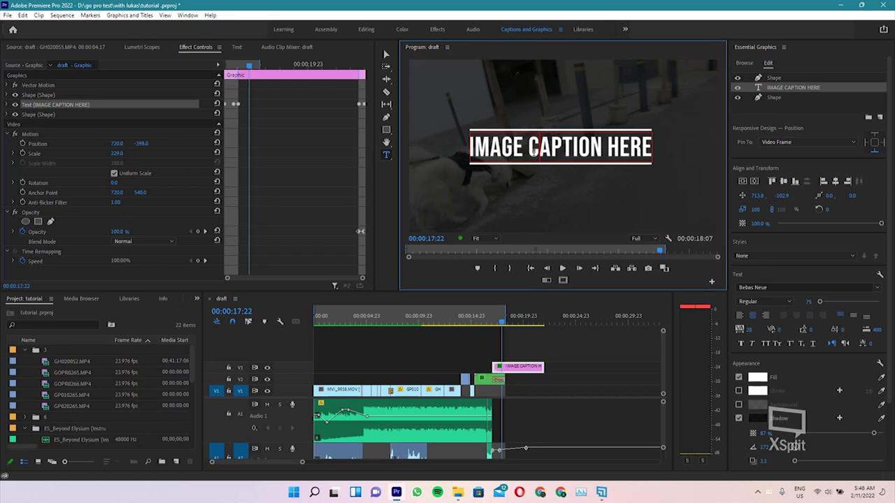
pyautogui.hotkey('ctrl', 'a')
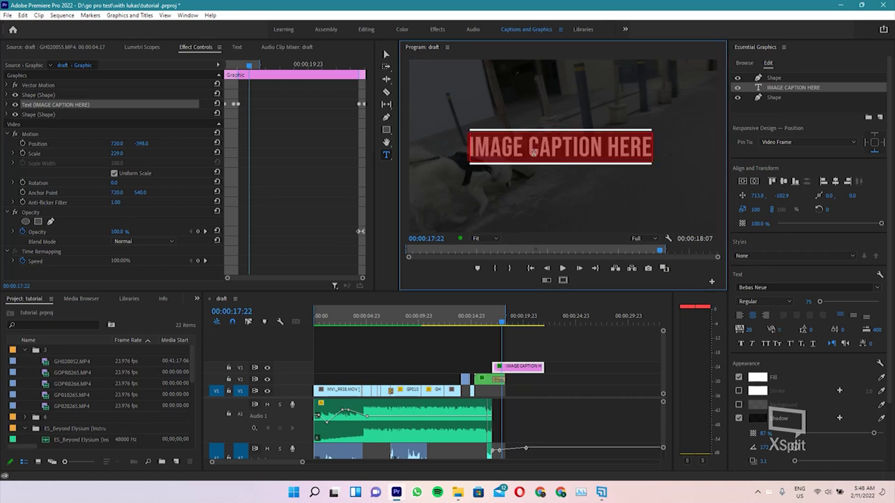
pyautogui.write('L')
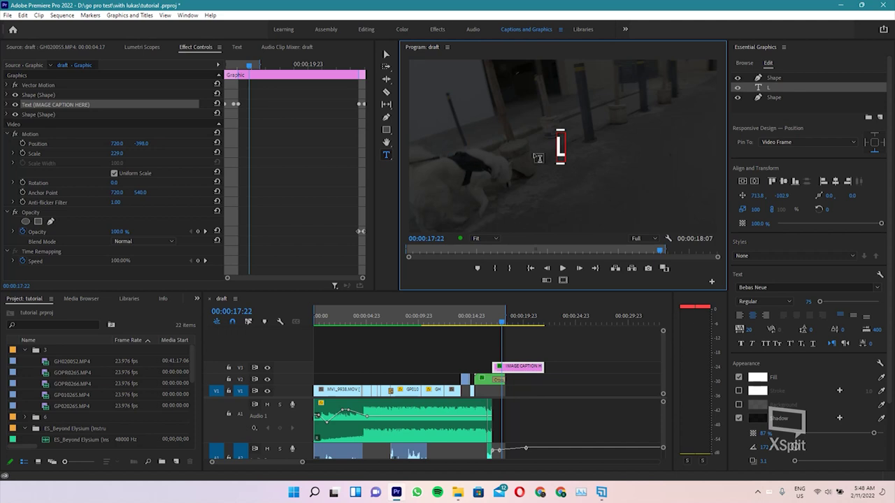
pyautogui.write('UKAS')
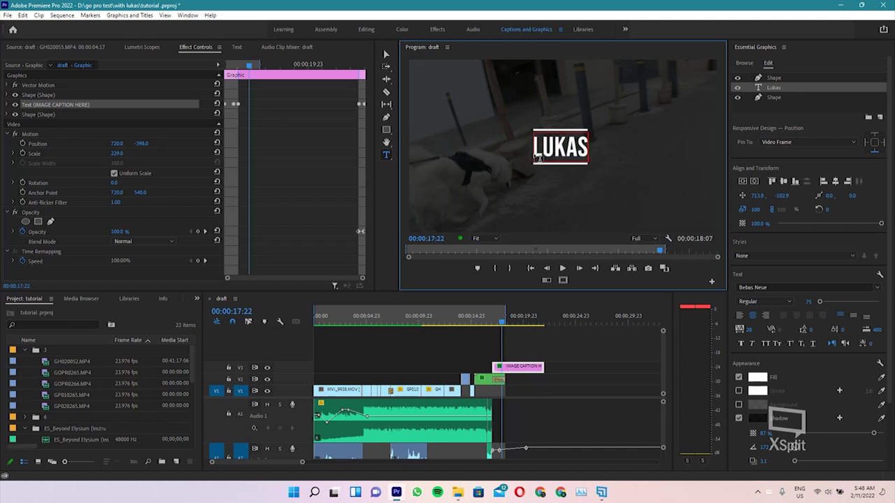
pyautogui.write(' at the par')
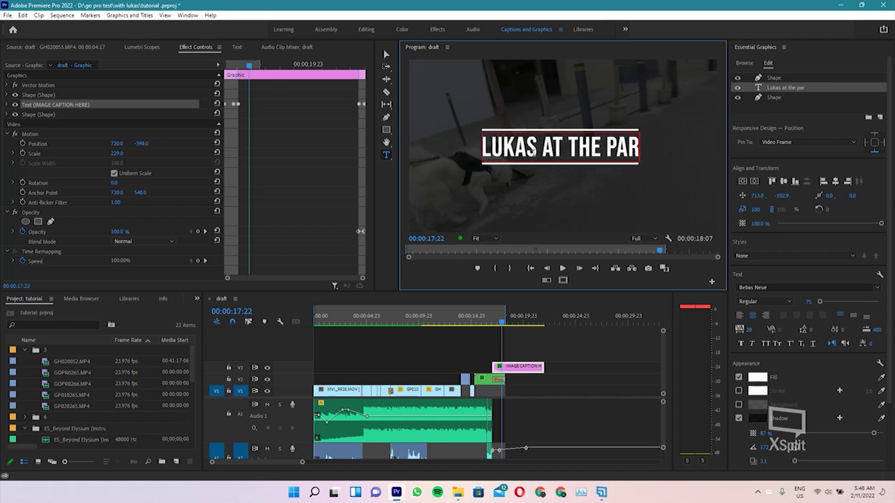
pyautogui.press('BackSpace')
pyautogui.press('BackSpace')
pyautogui.press('BackSpace')
pyautogui.press('BackSpace')
pyautogui.press('BackSpace')
pyautogui.press('BackSpace')
pyautogui.press('BackSpace')
pyautogui.press('BackSpace')
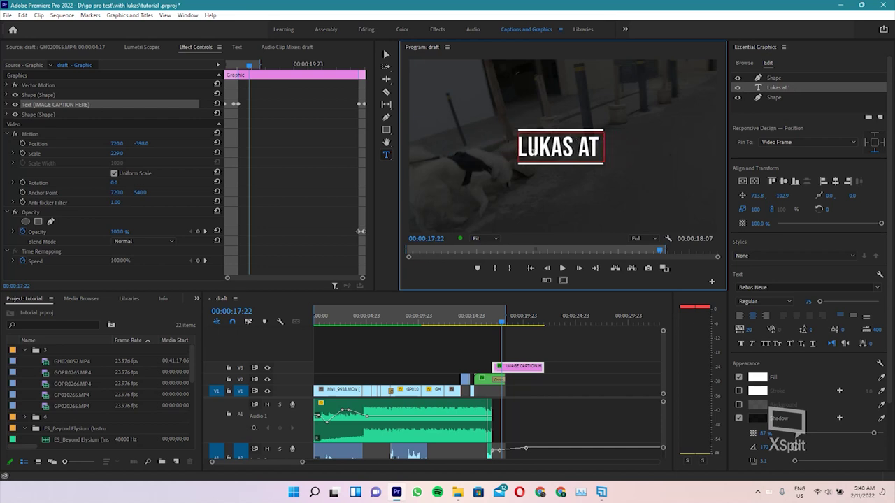
pyautogui.press('BackSpace')
pyautogui.press('BackSpace')
pyautogui.write('on youtube')
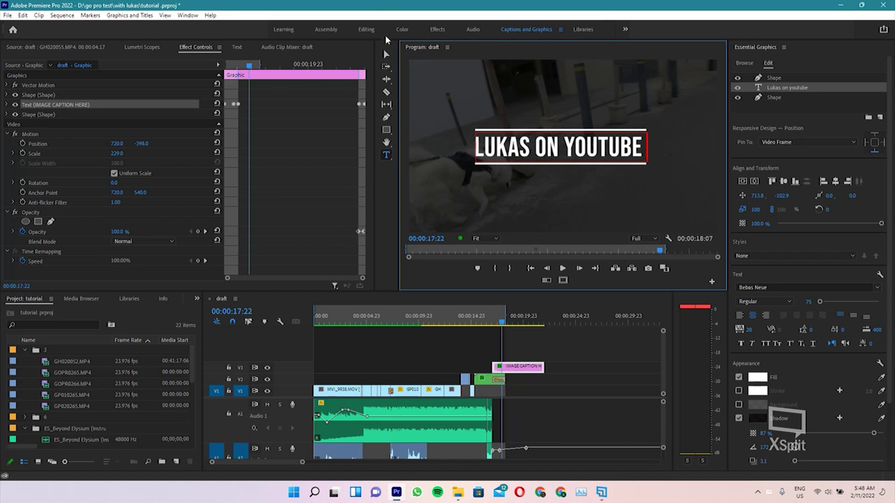
pyautogui.click(386, 55)
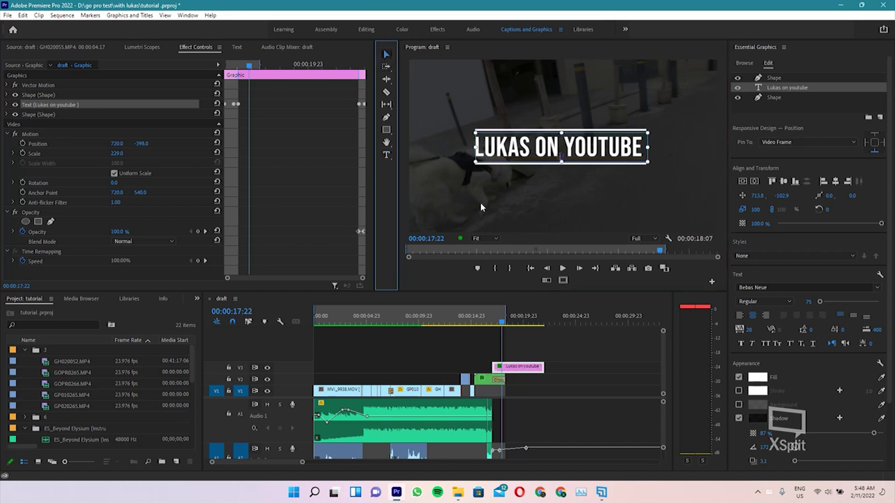
# Preview the new title and trim its V3 clip to end at 00:00:20:12
pyautogui.click(491, 319)
pyautogui.press('space')
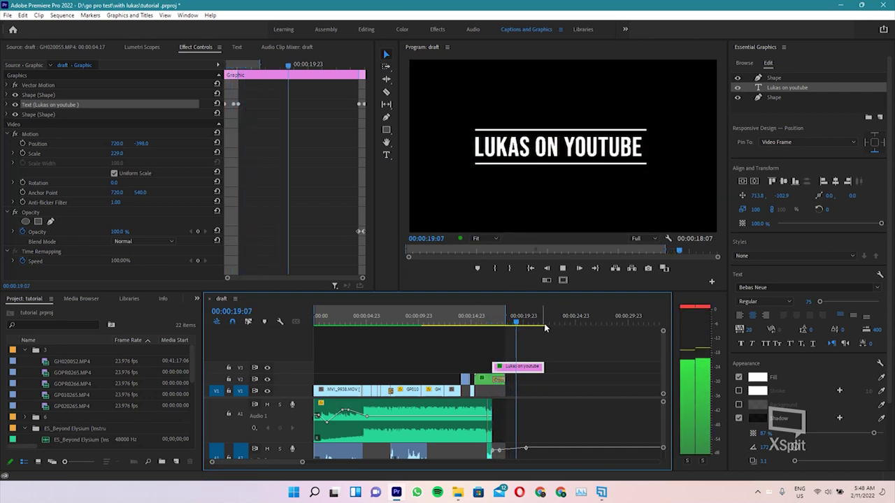
pyautogui.press('space')
pyautogui.press('space')
pyautogui.press('space')
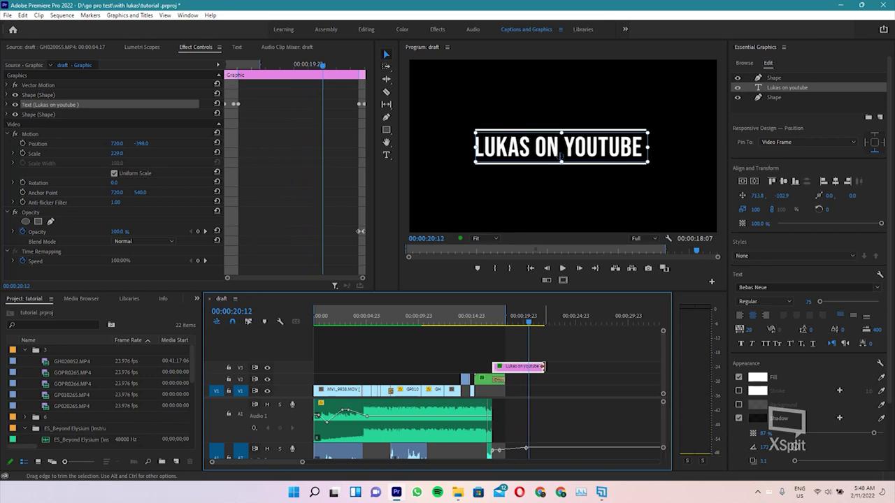
pyautogui.moveTo(542, 366); pyautogui.dragTo(528, 367)
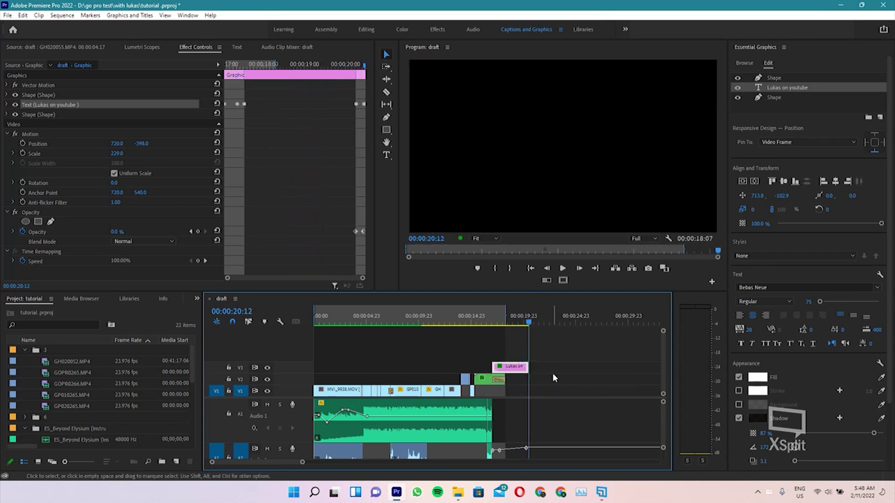
pyautogui.click(554, 379)
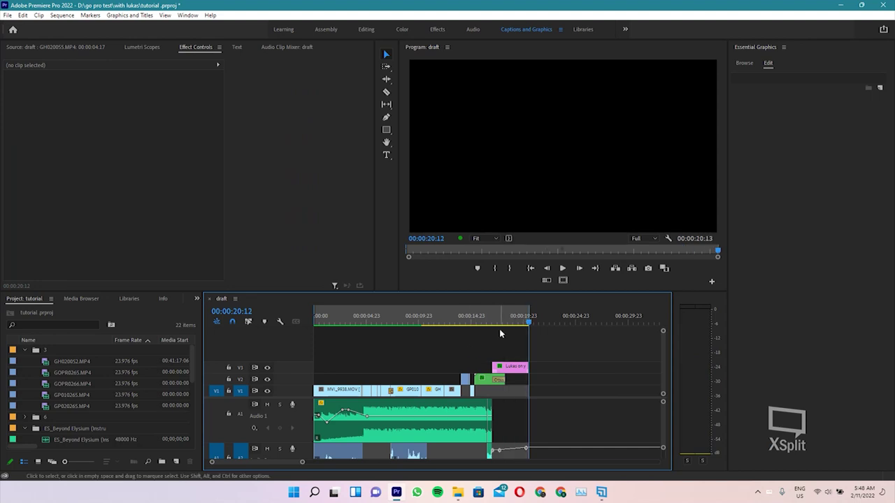
pyautogui.press('-')
pyautogui.press('j')
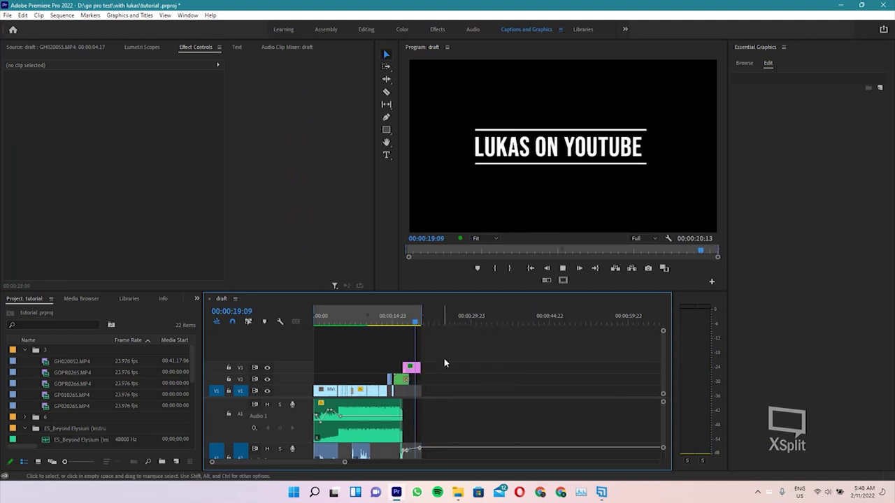
pyautogui.press('space')
pyautogui.press('space')
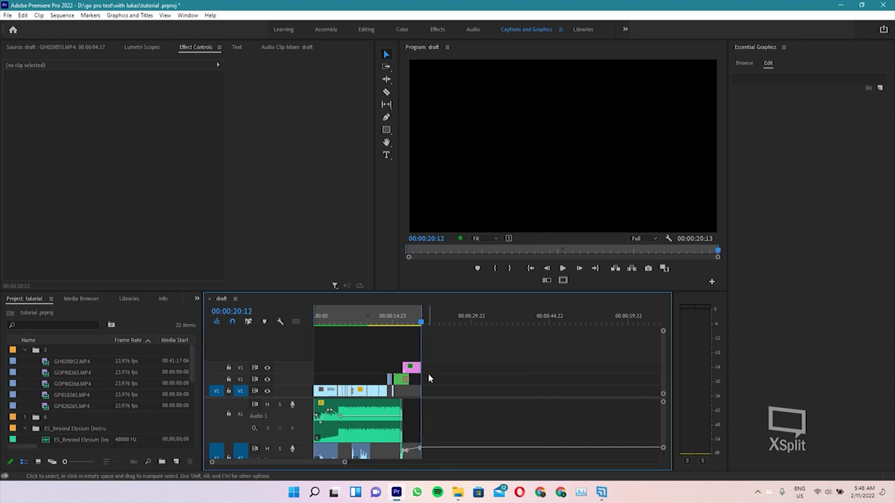
pyautogui.moveTo(420, 317); pyautogui.dragTo(302, 349)
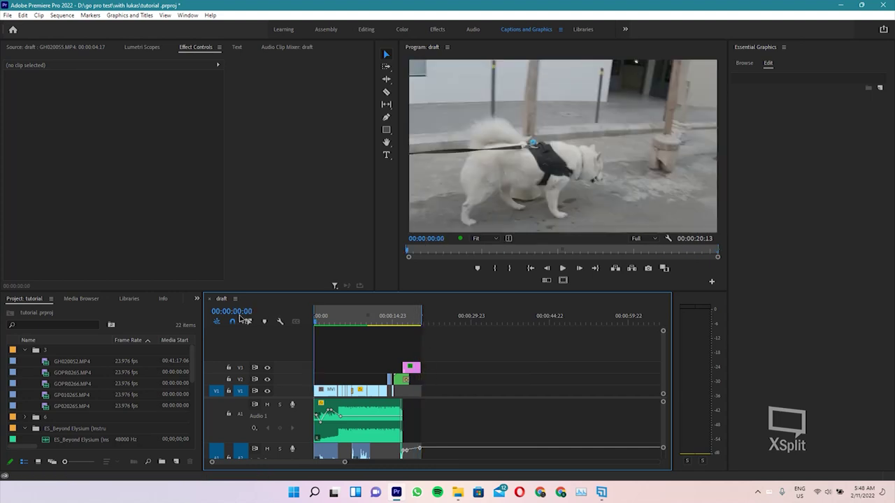
pyautogui.press('-')
pyautogui.press('-')
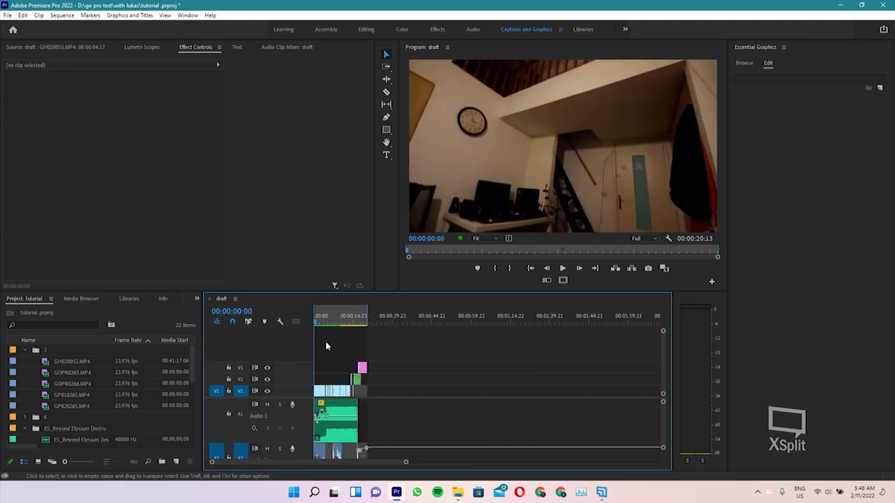
pyautogui.press('space')
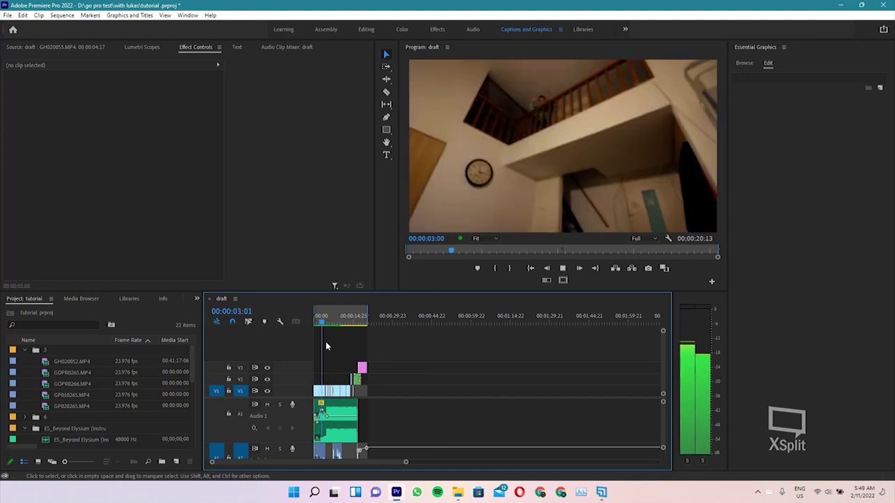
pyautogui.press('space')
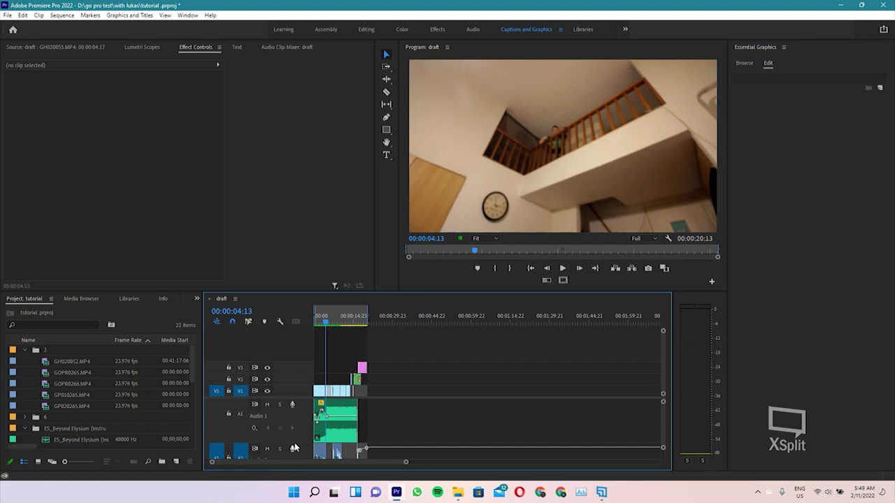
pyautogui.scroll(-2, 271, 425)
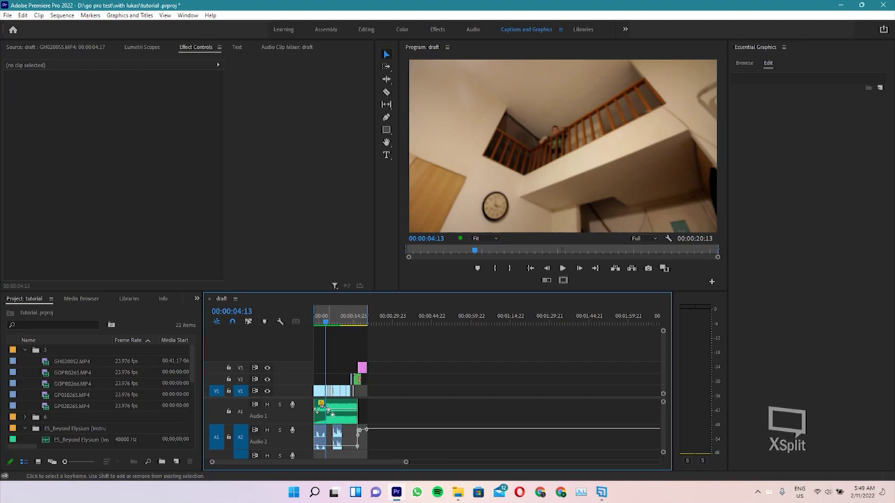
pyautogui.click(321, 439)
# Place the extra audio clip on A3 at the sequence start, play it back, and switch to the Color workspace
pyautogui.scroll(-1, 321, 433)
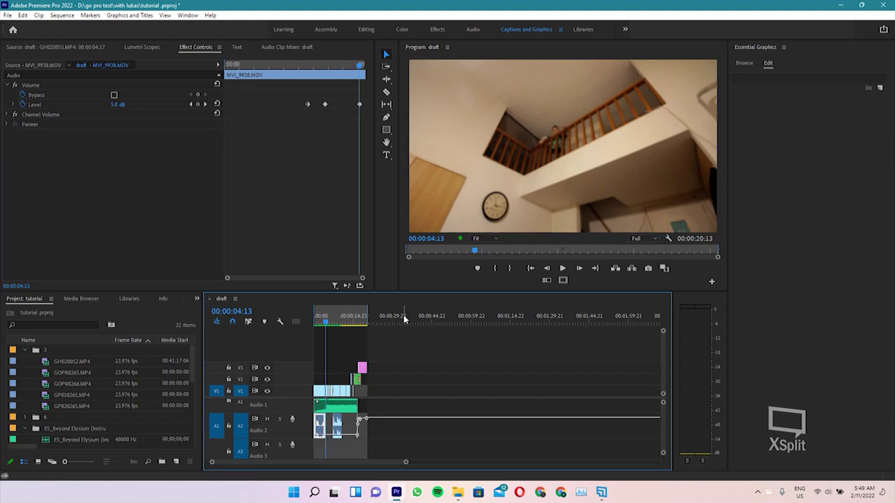
pyautogui.moveTo(336, 425)
pyautogui.mouseDown()
pyautogui.moveTo(332, 453)
pyautogui.moveTo(321, 453)
pyautogui.mouseUp()
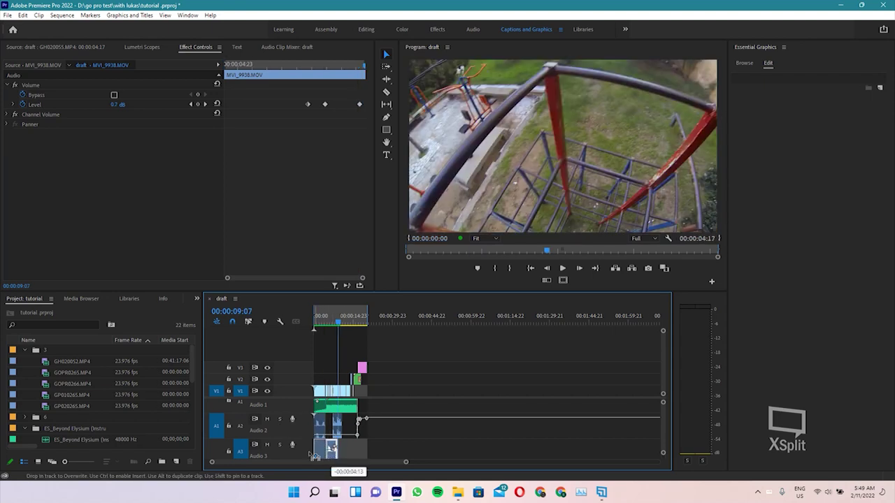
pyautogui.press('Home')
pyautogui.press('space')
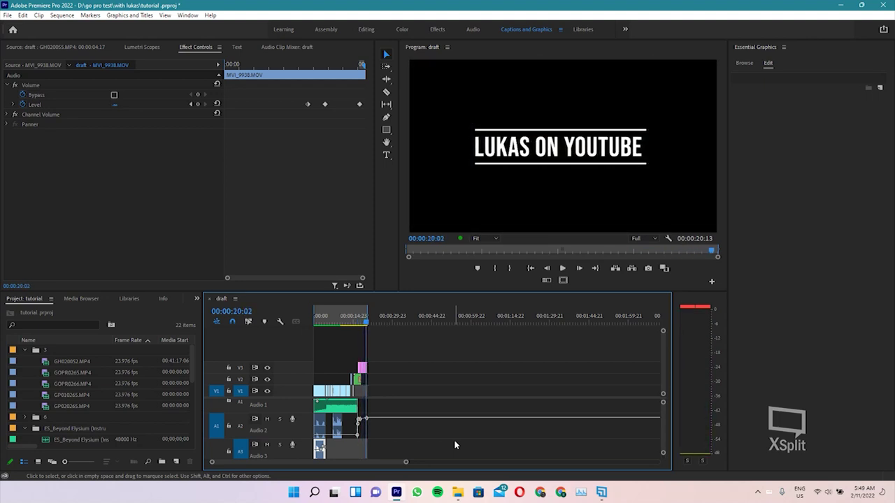
pyautogui.click(316, 316)
pyautogui.press('space')
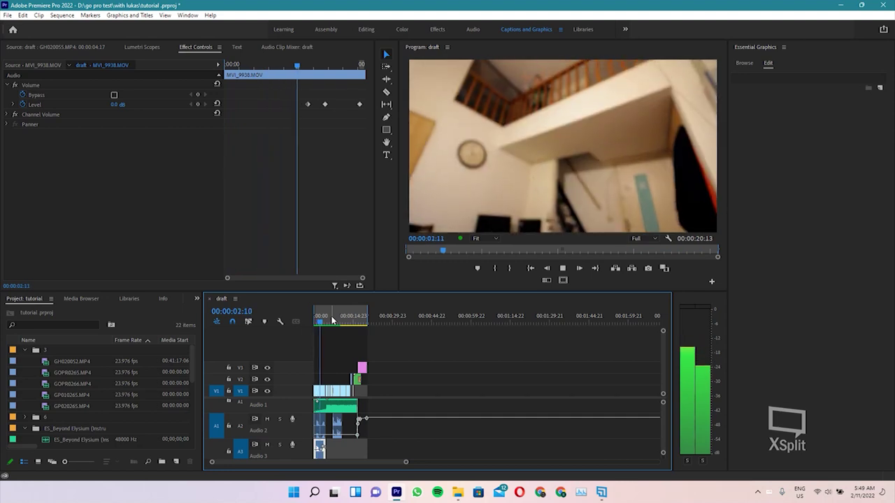
pyautogui.press('space')
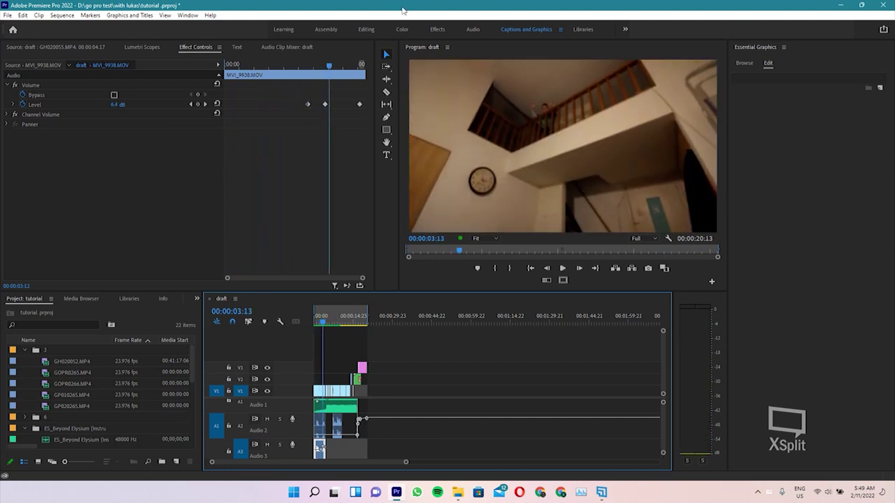
pyautogui.click(403, 30)
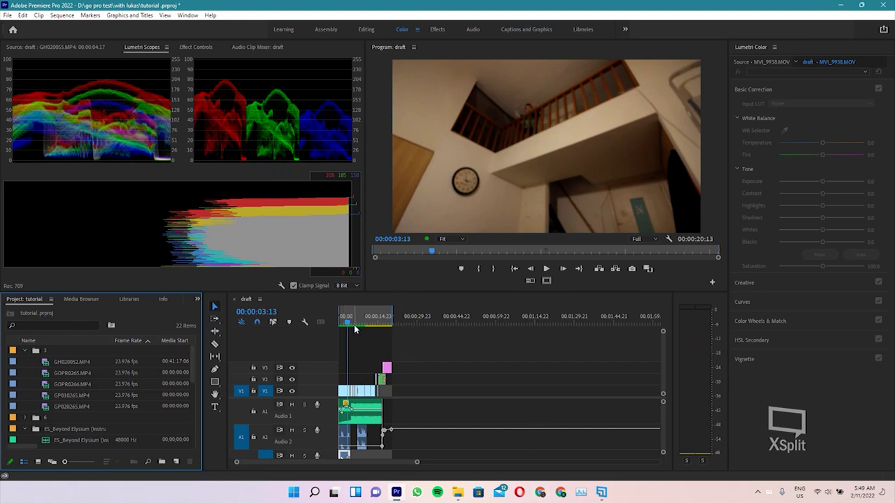
# Zoom into the timeline and move the playhead to about three seconds in
pyautogui.press('=')
pyautogui.click(419, 346)
pyautogui.press('=')
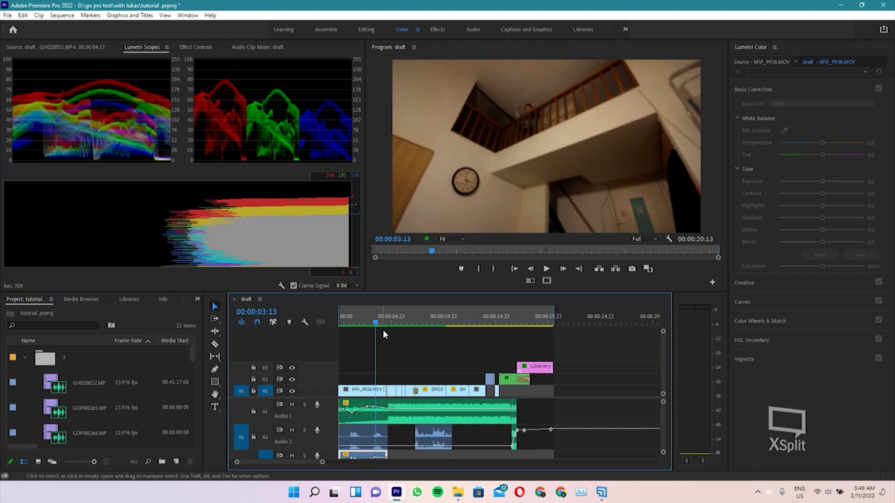
pyautogui.press('=')
pyautogui.moveTo(403, 324); pyautogui.dragTo(410, 324)
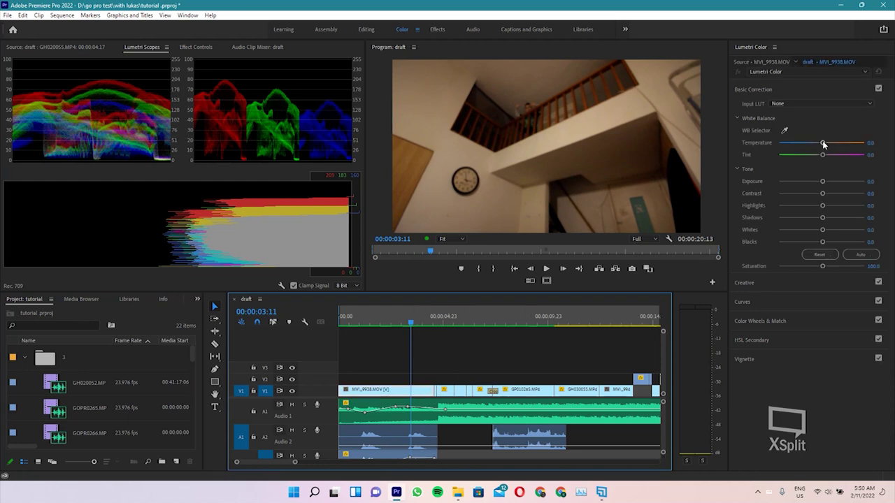
# Set MVI_9938.MOV's white balance to Temperature -43.5 and Tint 7.6
pyautogui.moveTo(823, 144); pyautogui.dragTo(804, 144)
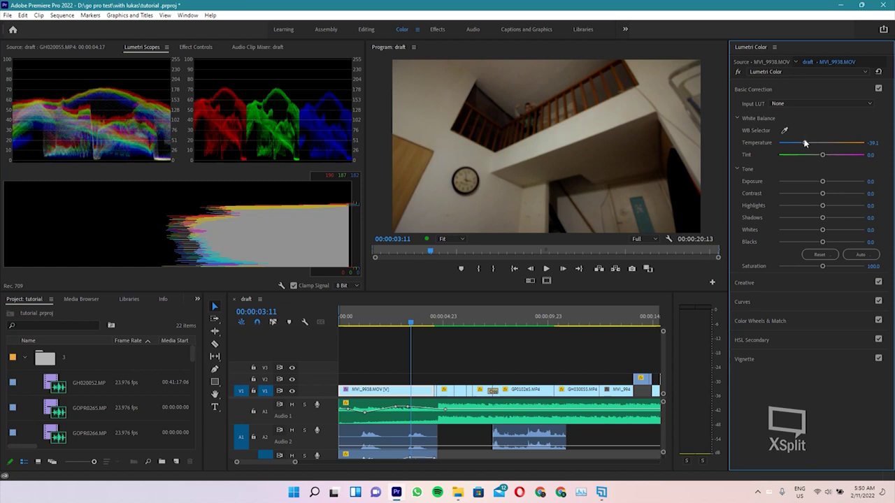
pyautogui.moveTo(805, 145); pyautogui.dragTo(802, 144)
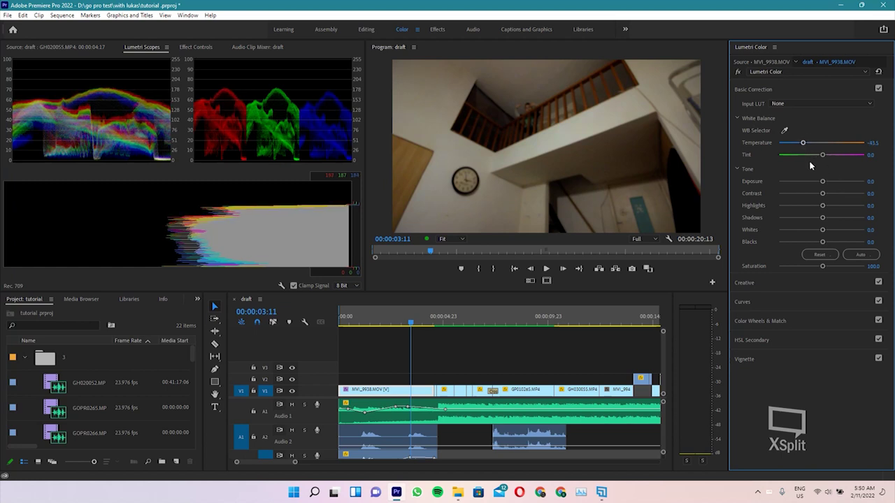
pyautogui.moveTo(823, 156); pyautogui.dragTo(823, 156)
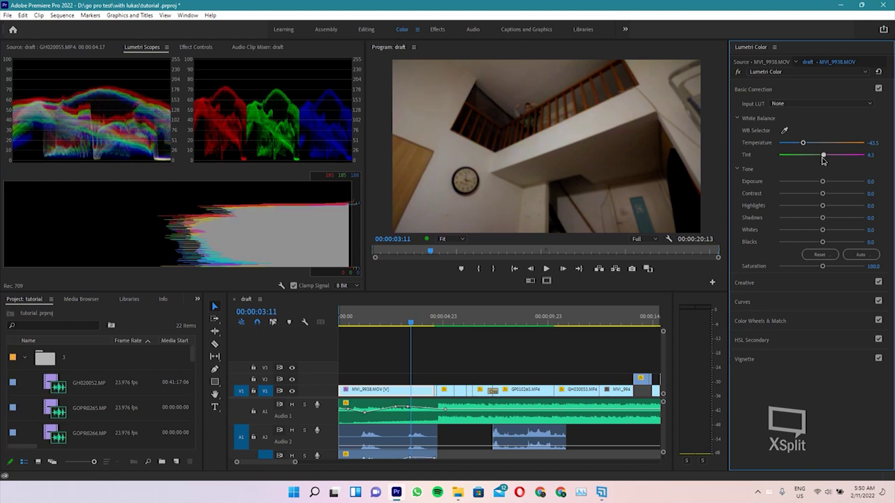
pyautogui.moveTo(823, 156); pyautogui.dragTo(825, 155)
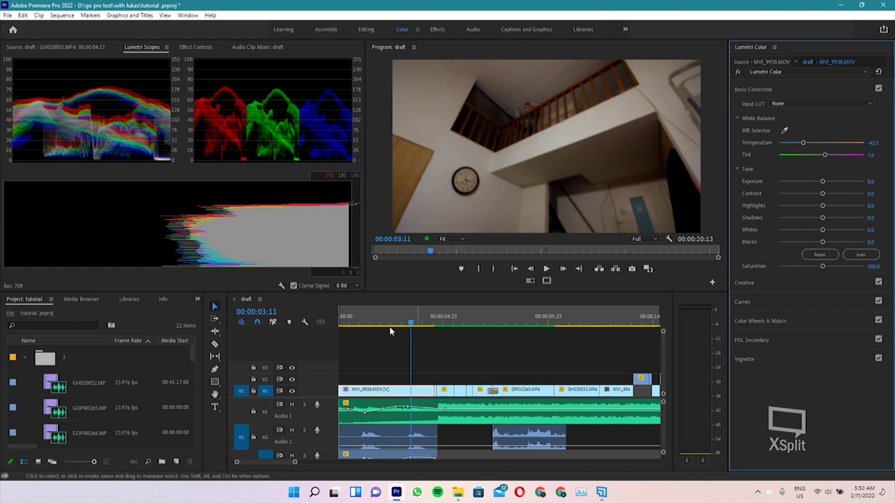
pyautogui.click(280, 334)
# Review the grade from the start, then set the clip's Exposure to 1.0
pyautogui.press('Home')
pyautogui.press('space')
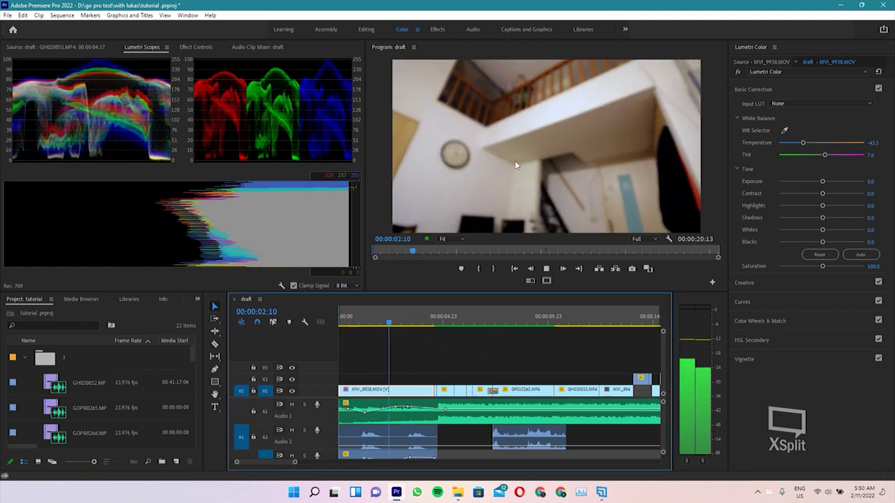
pyautogui.press('space')
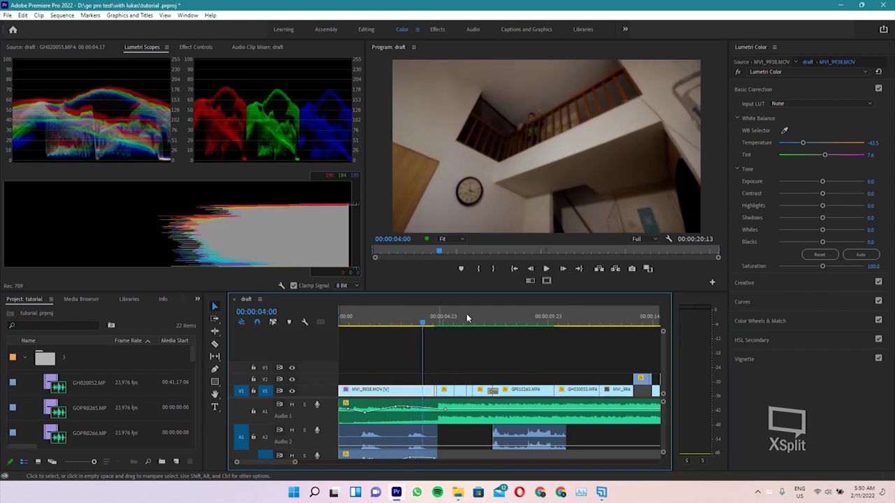
pyautogui.click(829, 182)
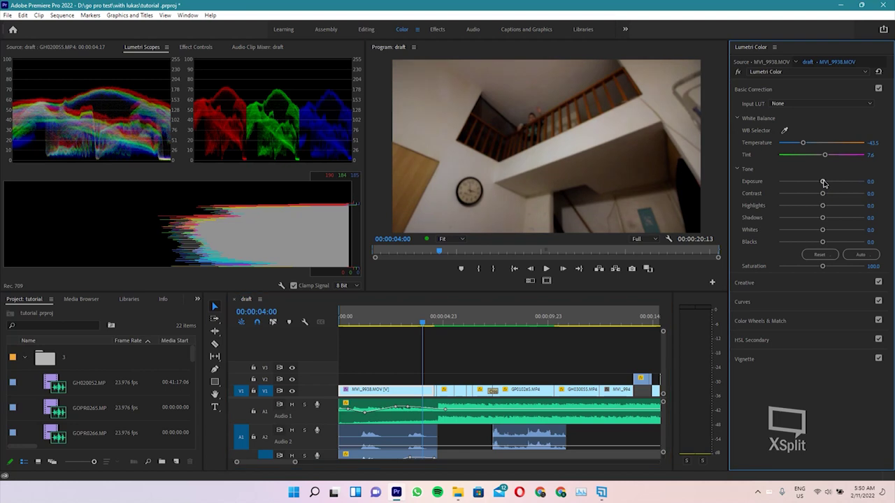
pyautogui.moveTo(829, 182); pyautogui.dragTo(832, 184)
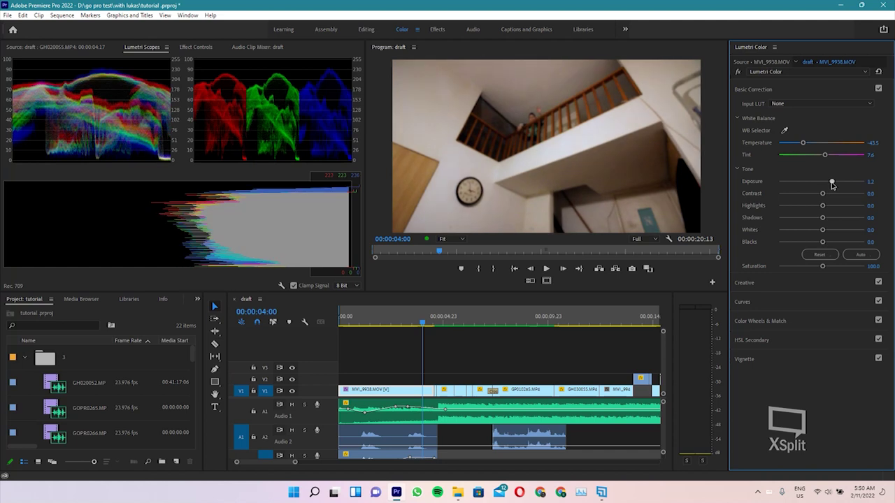
pyautogui.click(874, 181)
pyautogui.press('Return')
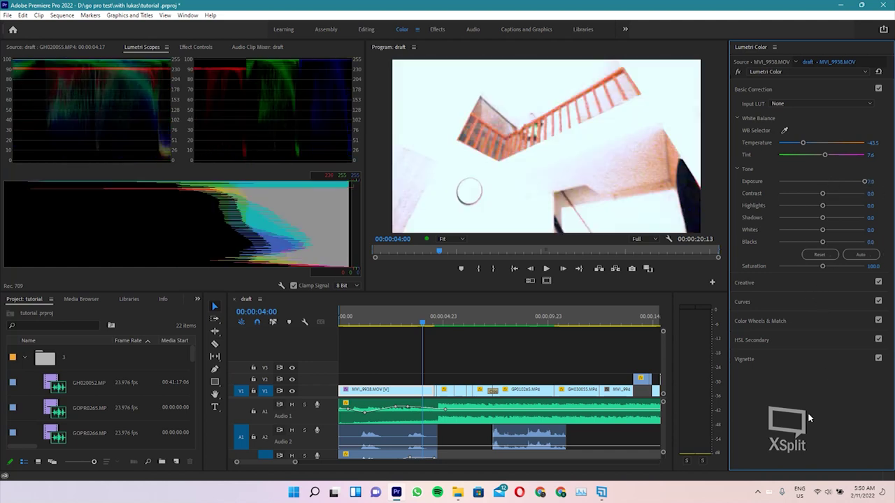
pyautogui.click(874, 181)
pyautogui.write('1')
pyautogui.press('Return')
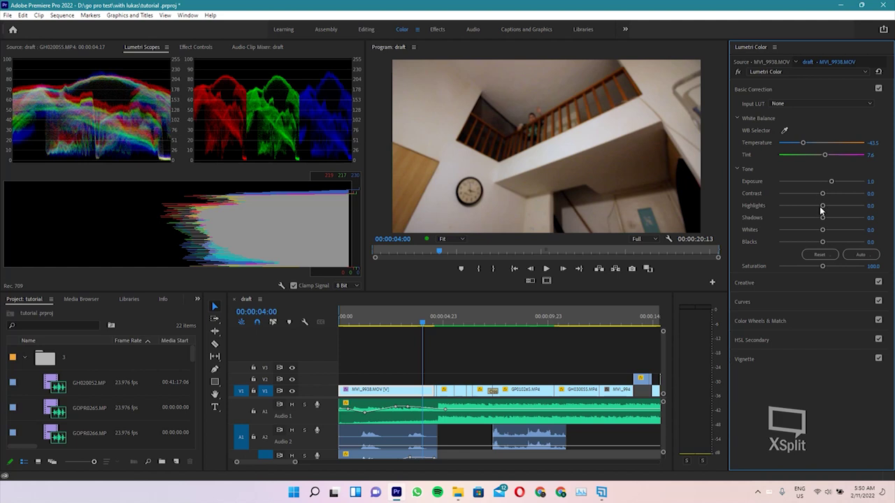
# Pull Highlights down to -29.3 and set Shadows to 3.3
pyautogui.moveTo(824, 206); pyautogui.dragTo(809, 206)
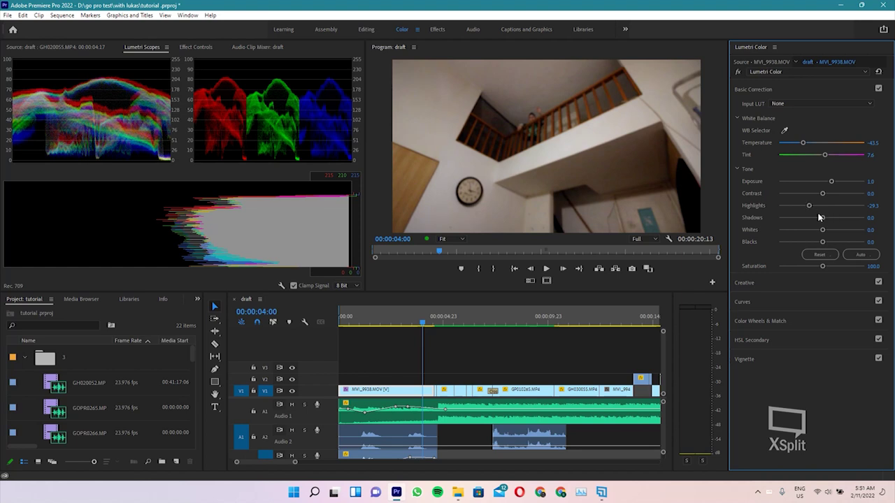
pyautogui.moveTo(824, 219); pyautogui.dragTo(832, 223)
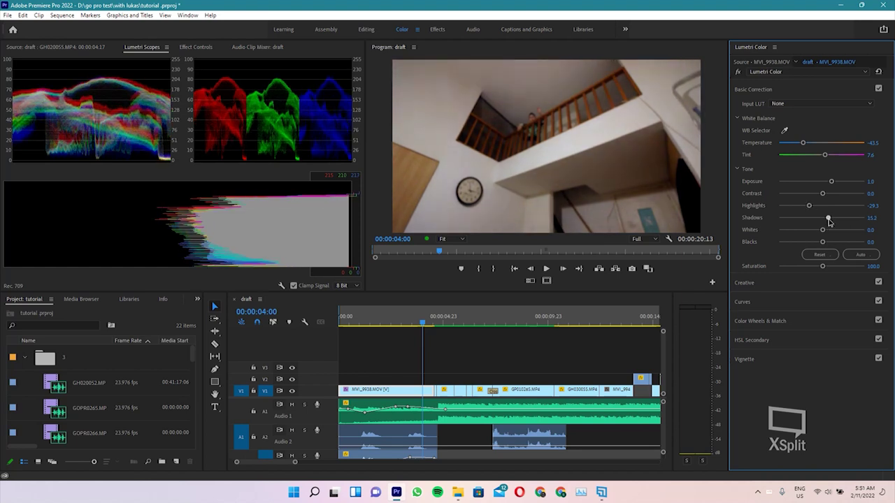
pyautogui.moveTo(832, 224)
pyautogui.mouseDown()
pyautogui.moveTo(823, 224)
pyautogui.moveTo(834, 239)
pyautogui.mouseUp()
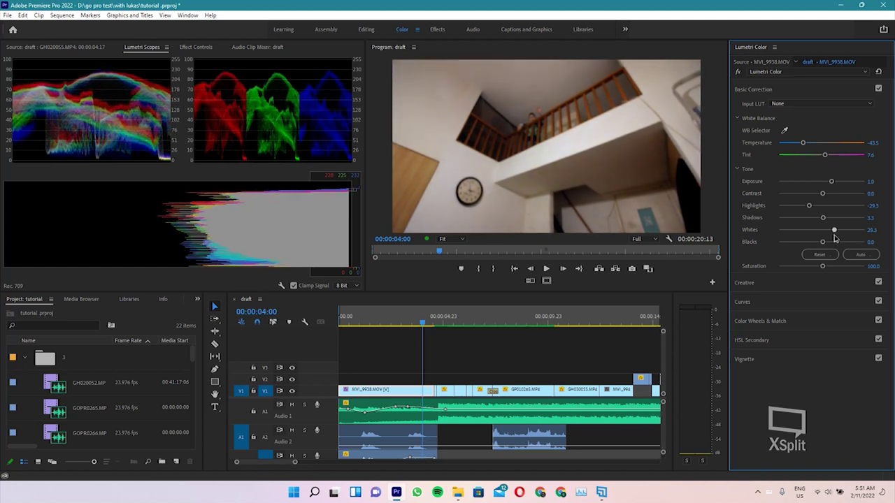
pyautogui.click(769, 283)
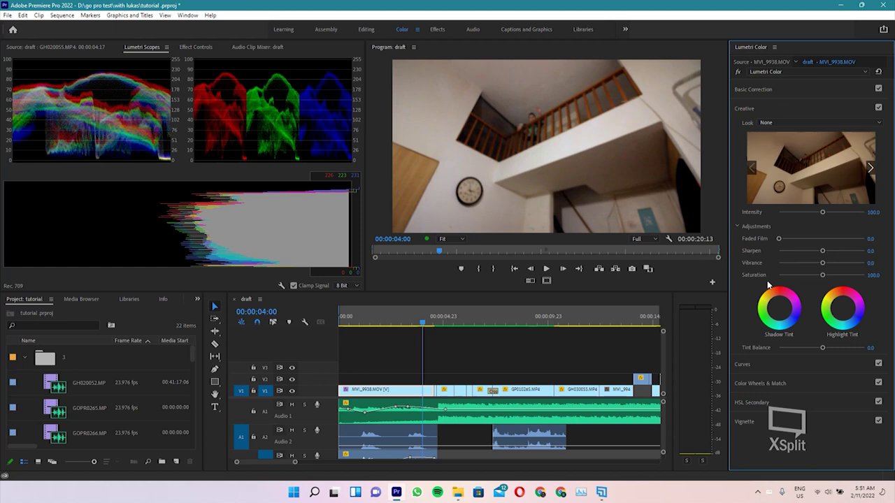
# Set Sharpen to 17.4 on MVI_9938.MOV and shape its RGB curve into an S
pyautogui.moveTo(823, 252); pyautogui.dragTo(829, 254)
pyautogui.click(758, 364)
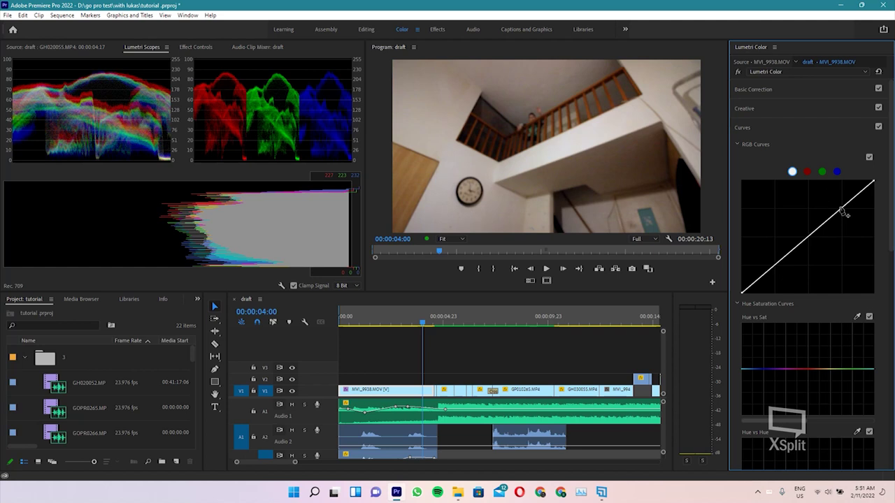
pyautogui.moveTo(842, 212); pyautogui.dragTo(840, 207)
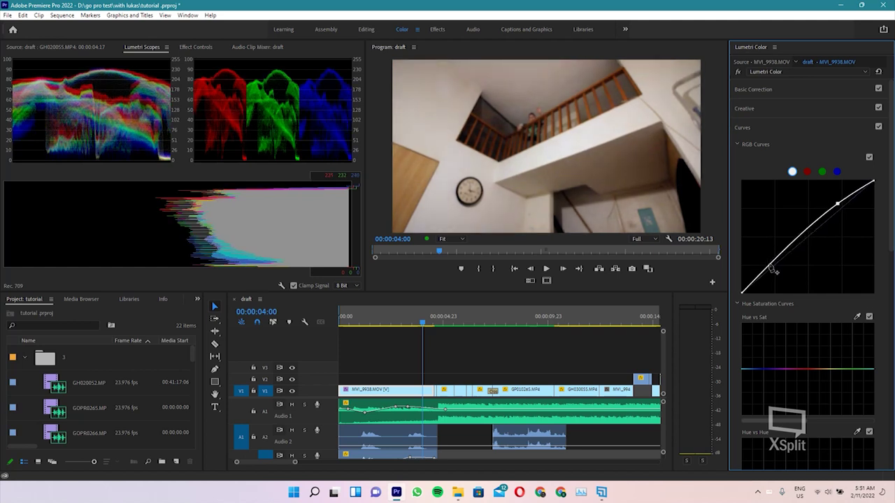
pyautogui.moveTo(773, 268); pyautogui.dragTo(780, 271)
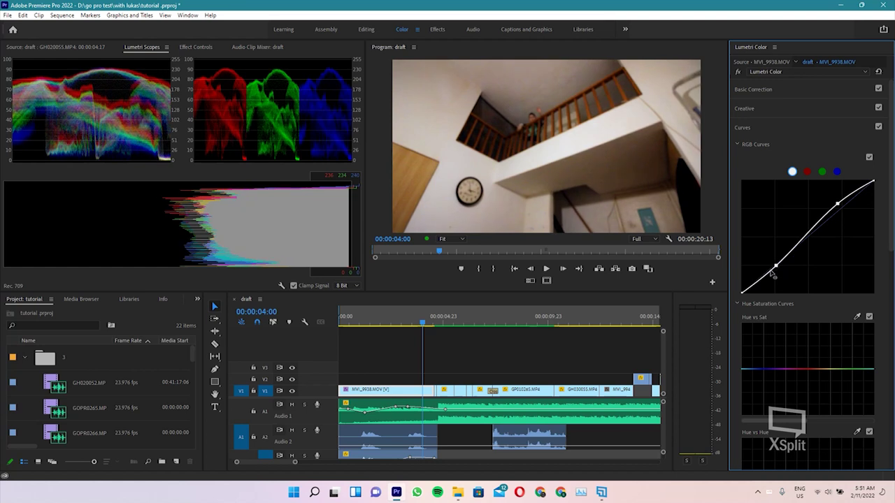
# Play the graded sequence from the start to review the new look
pyautogui.click(353, 365)
pyautogui.press('Home')
pyautogui.press('space')
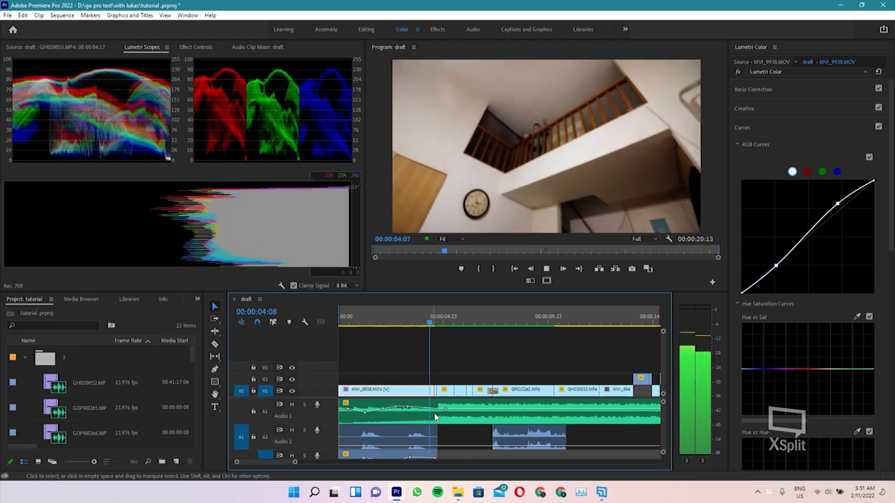
pyautogui.press('space')
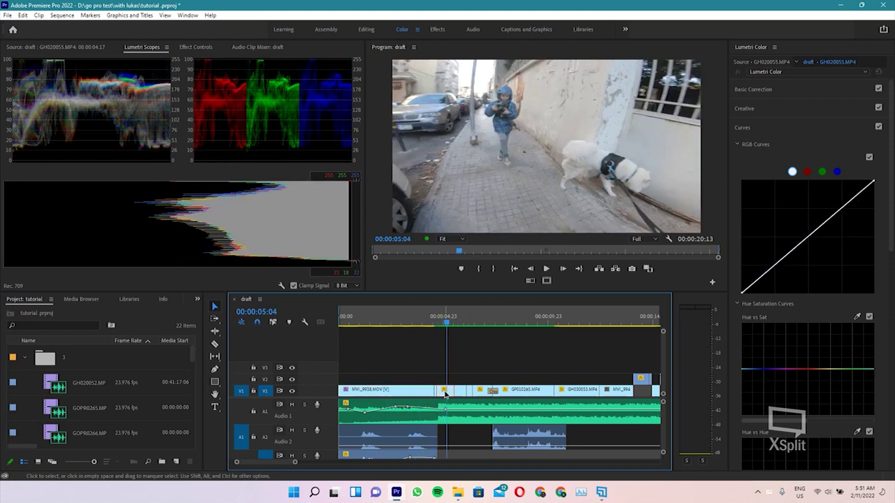
# Zoom into the timeline, select GH020055.MP4 and apply automatic tone correction
pyautogui.press('=')
pyautogui.press('=')
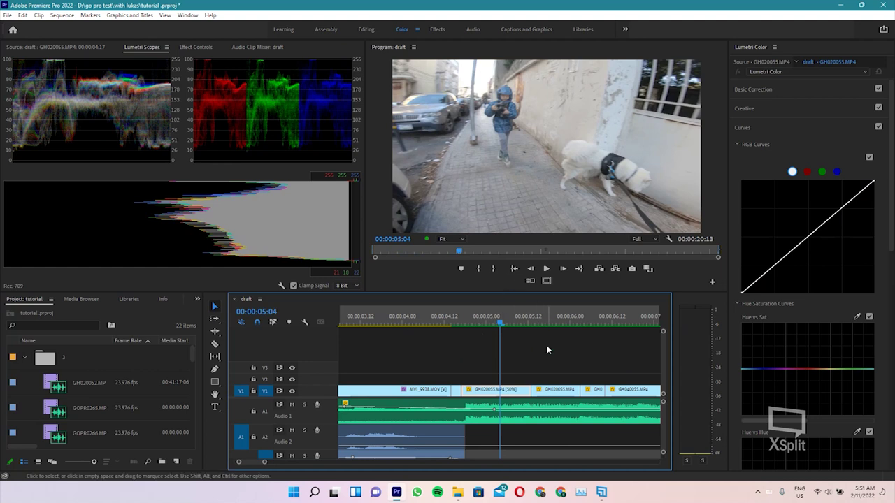
pyautogui.click(548, 349)
pyautogui.click(503, 390)
pyautogui.click(859, 253)
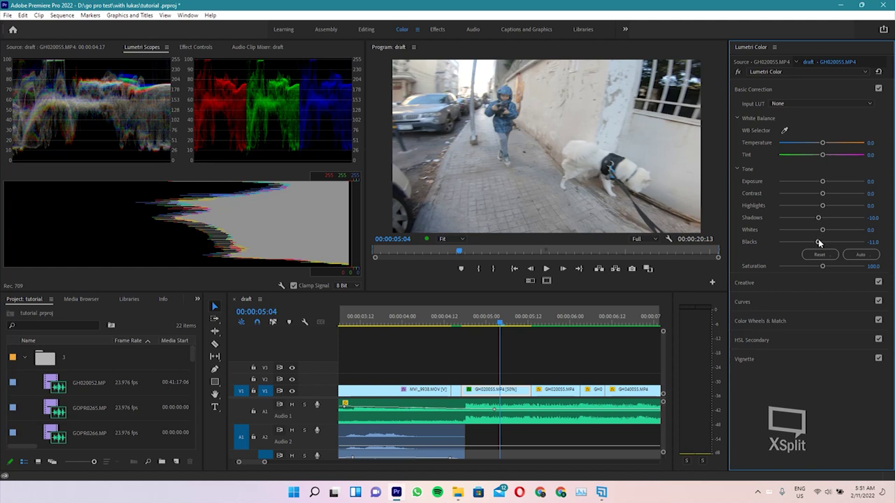
# Crush the blacks, raise contrast to about 39.1 and lift highlights, then return to 04:16
pyautogui.moveTo(819, 242); pyautogui.dragTo(807, 244)
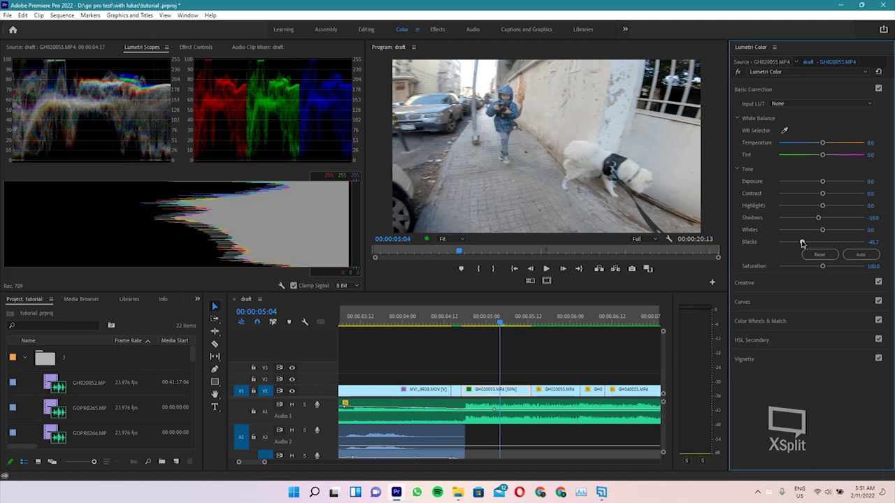
pyautogui.moveTo(808, 244); pyautogui.dragTo(801, 242)
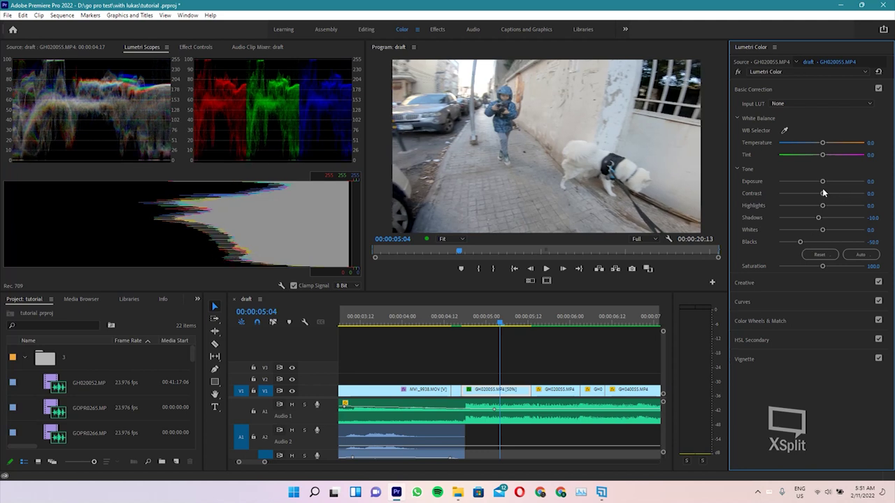
pyautogui.moveTo(822, 193); pyautogui.dragTo(838, 203)
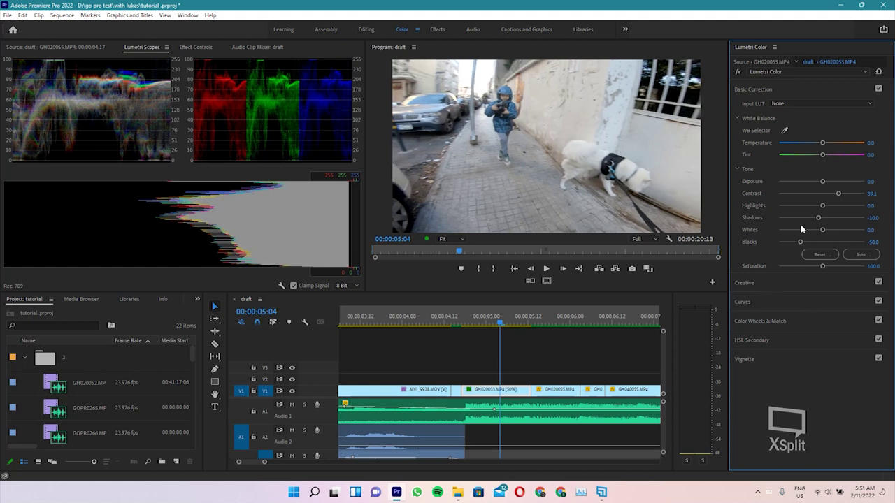
pyautogui.moveTo(823, 206); pyautogui.dragTo(826, 233)
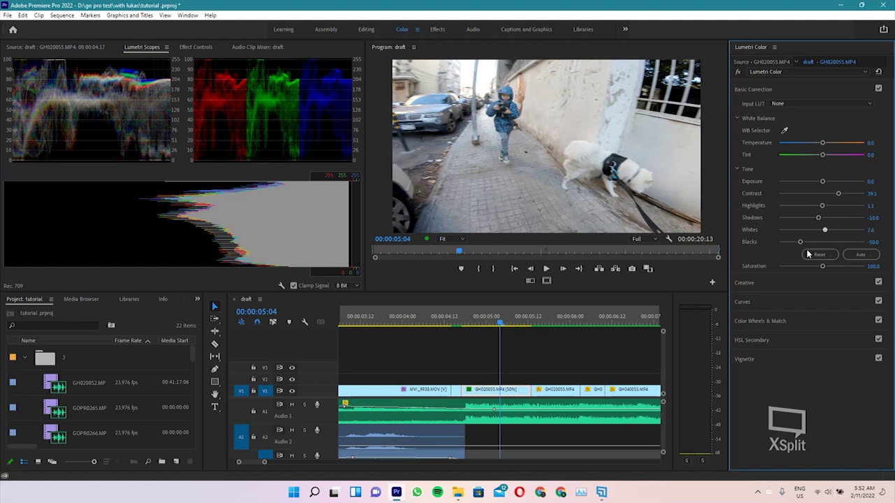
pyautogui.click(467, 374)
pyautogui.click(459, 319)
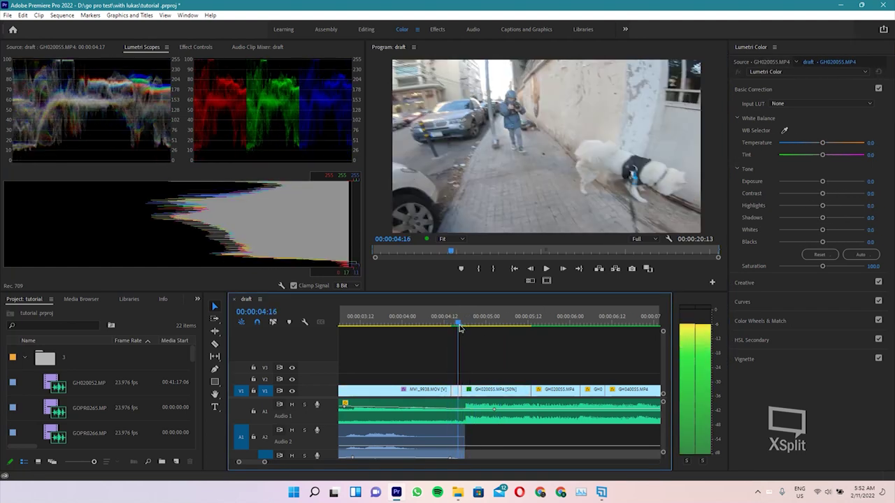
# Paste the copied attributes, excluding Motion, onto the clip at the cut
pyautogui.click(457, 323)
pyautogui.moveTo(457, 325); pyautogui.dragTo(461, 334)
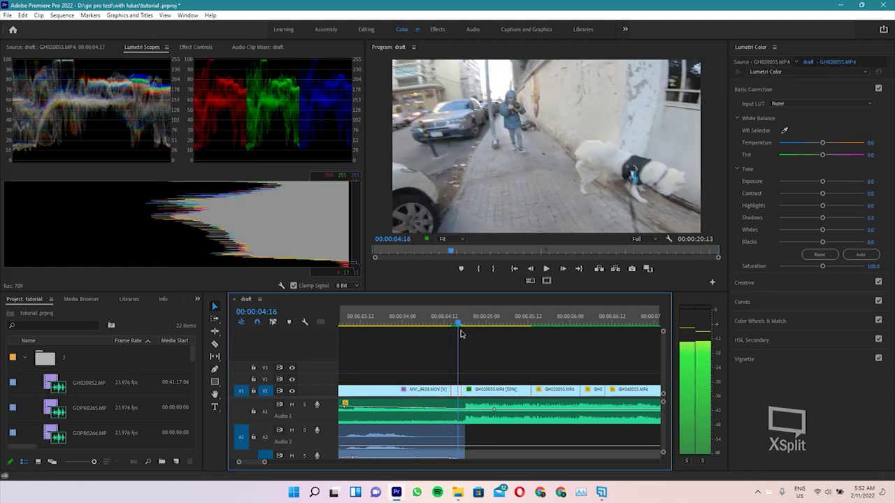
pyautogui.rightClick(459, 395)
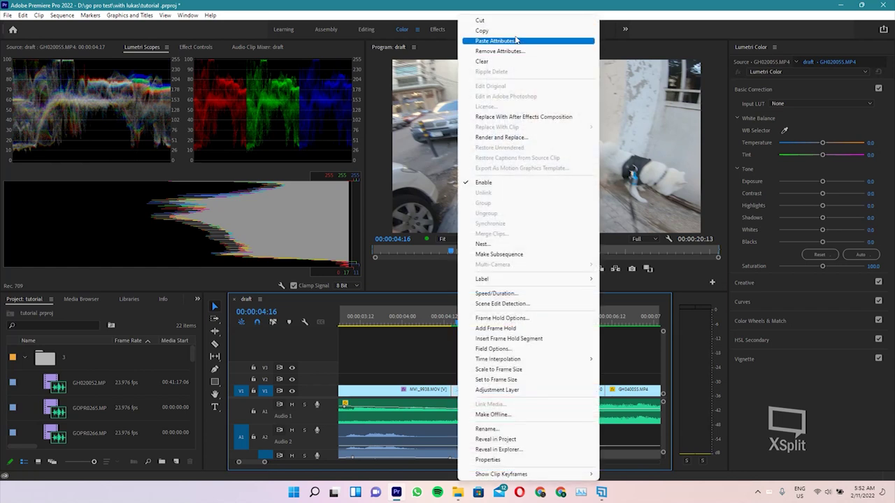
pyautogui.click(514, 42)
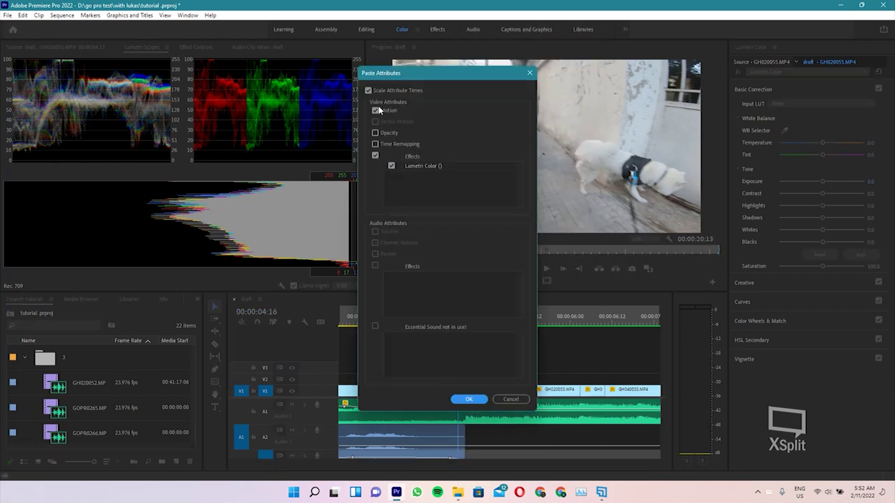
pyautogui.click(377, 109)
pyautogui.click(470, 401)
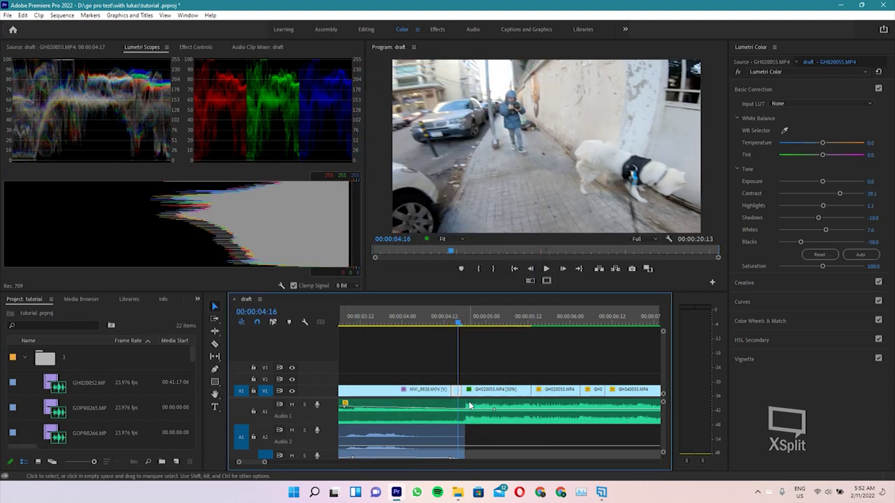
# Play back from the MVI_9938 clip to review the pasted grade
pyautogui.moveTo(466, 328); pyautogui.dragTo(431, 316)
pyautogui.press('space')
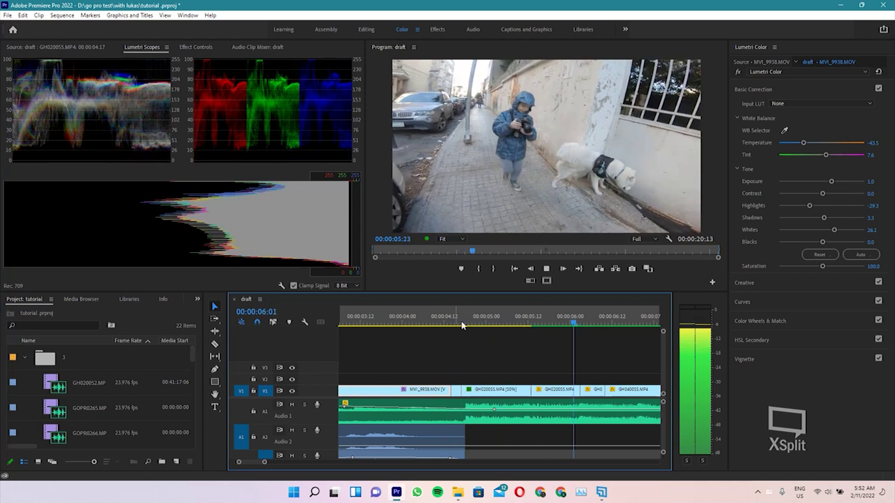
pyautogui.press('space')
pyautogui.moveTo(584, 317); pyautogui.dragTo(573, 317)
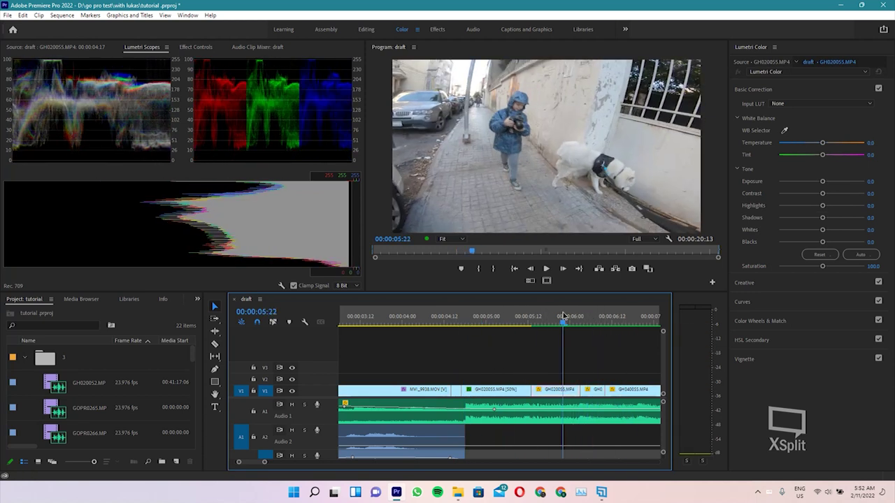
# Marquee-select several video-track clips and paste the Lumetri Color grade onto them
pyautogui.moveTo(547, 372); pyautogui.dragTo(588, 394)
pyautogui.rightClick(587, 394)
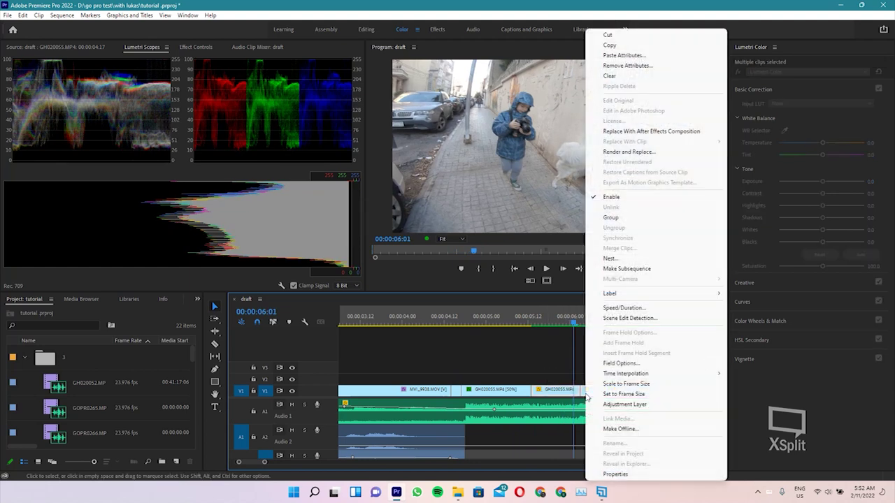
pyautogui.click(626, 56)
pyautogui.click(468, 404)
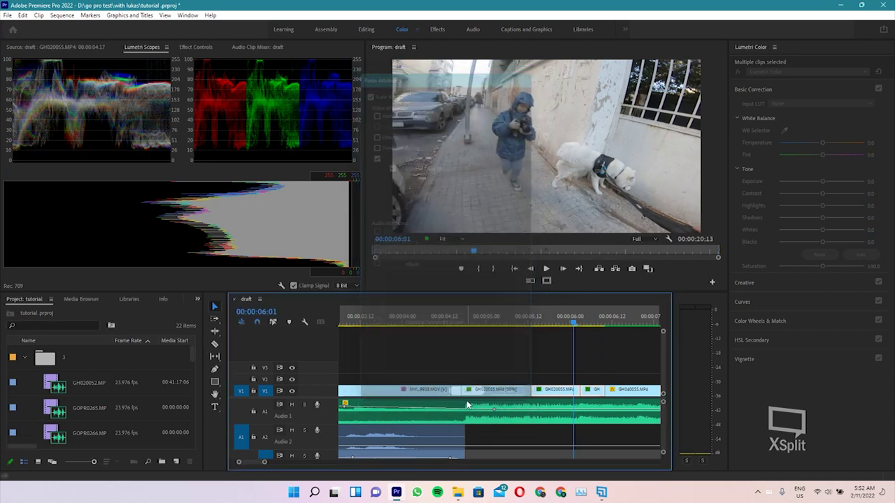
# Review playback from about 05:12 and save the project
pyautogui.moveTo(538, 318); pyautogui.dragTo(417, 321)
pyautogui.press('space')
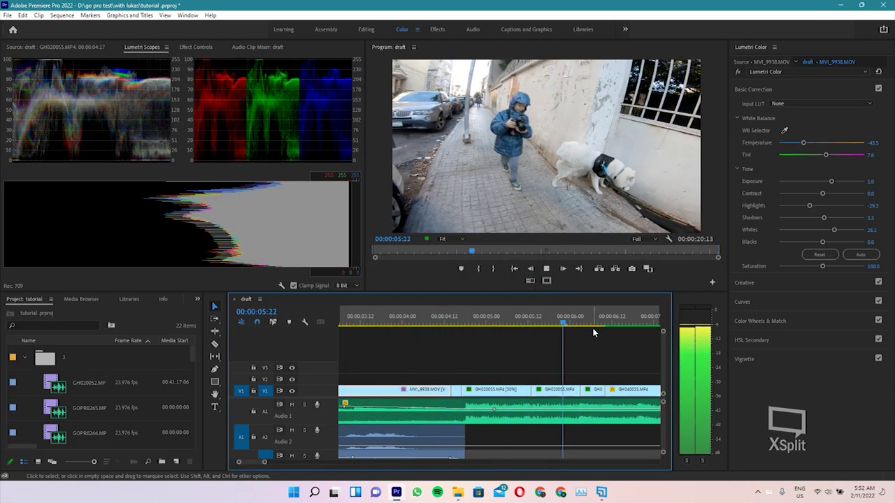
pyautogui.press('space')
pyautogui.press('=')
pyautogui.hotkey('ctrl', 's')
pyautogui.press('-')
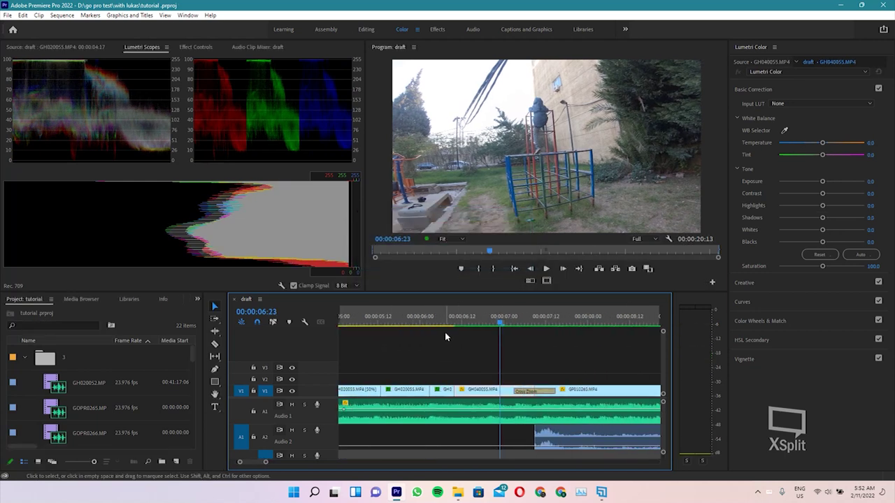
# Grade GH040055: blacks -27.2, highlights 2.2, whites -8.7, contrast 44.6
pyautogui.moveTo(441, 323); pyautogui.dragTo(423, 328)
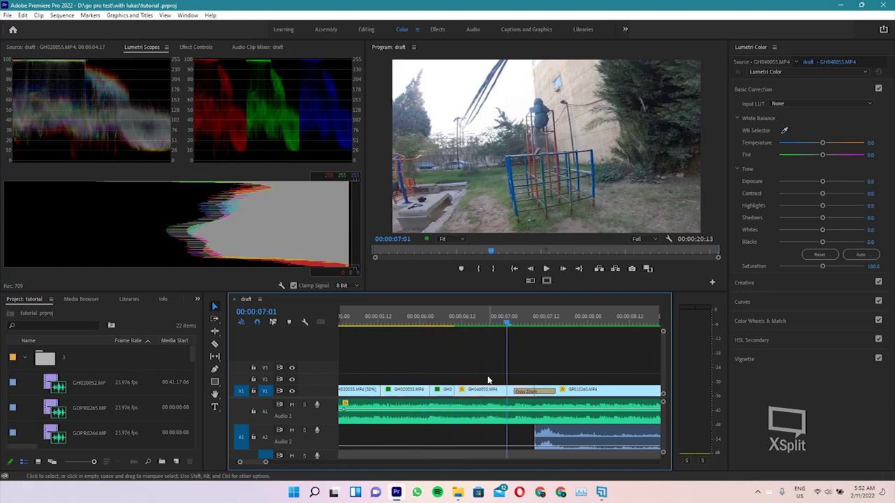
pyautogui.click(476, 322)
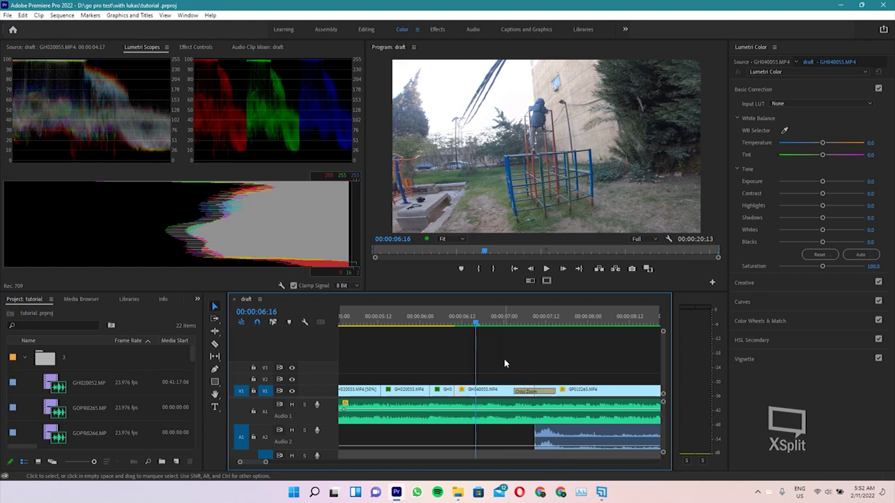
pyautogui.click(872, 256)
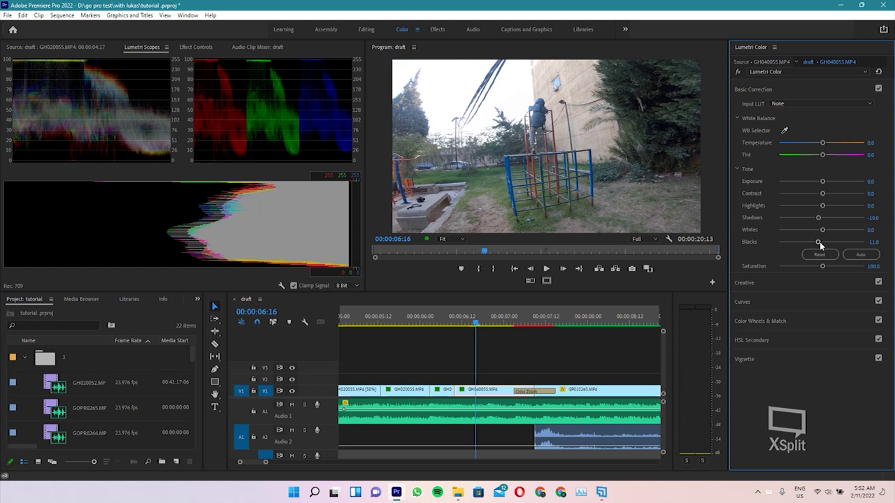
pyautogui.moveTo(817, 243)
pyautogui.mouseDown()
pyautogui.moveTo(783, 241)
pyautogui.moveTo(820, 243)
pyautogui.moveTo(810, 246)
pyautogui.mouseUp()
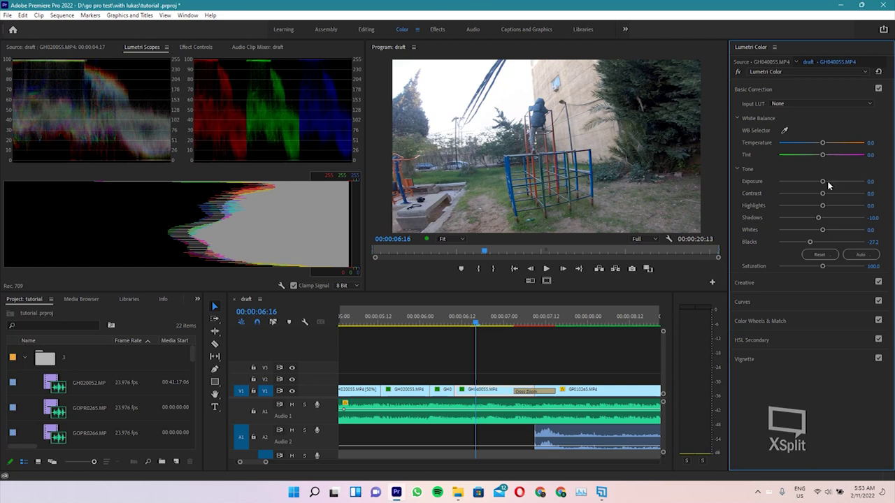
pyautogui.moveTo(824, 205)
pyautogui.mouseDown()
pyautogui.moveTo(809, 202)
pyautogui.moveTo(828, 215)
pyautogui.moveTo(822, 207)
pyautogui.moveTo(818, 231)
pyautogui.mouseUp()
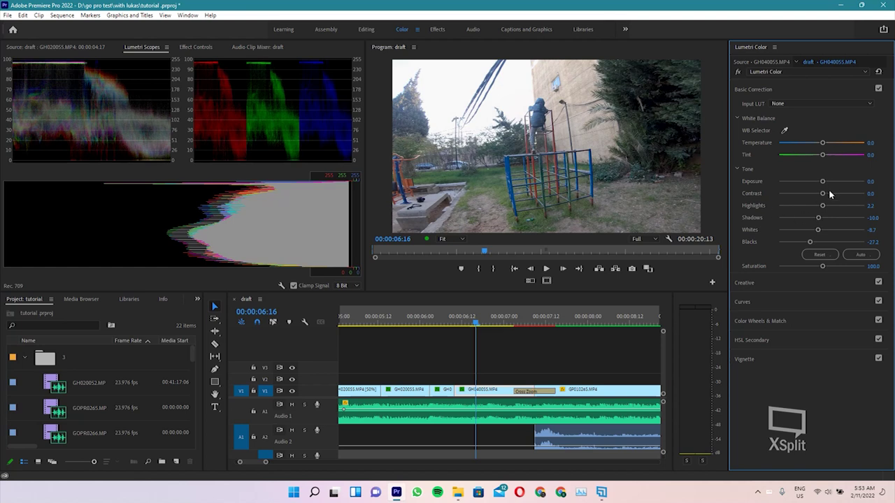
pyautogui.moveTo(832, 200); pyautogui.dragTo(840, 195)
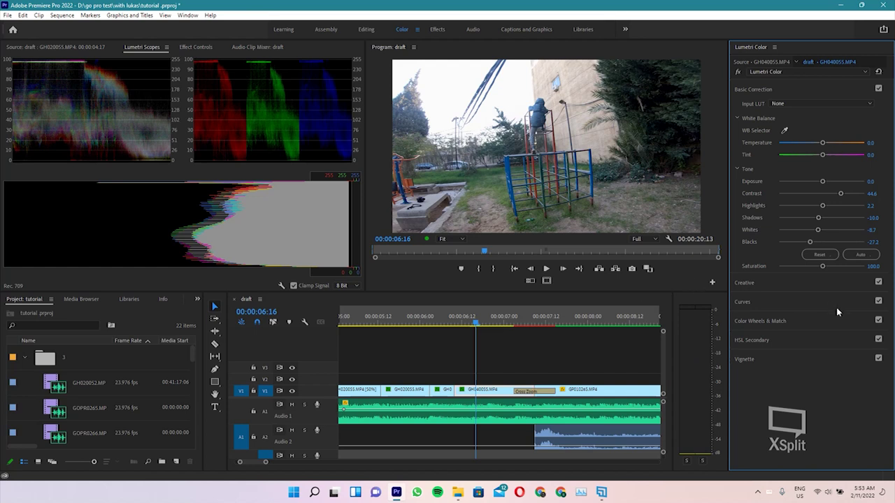
# Play back the playground clip and return the playhead to 05:20
pyautogui.press('space')
pyautogui.click(449, 322)
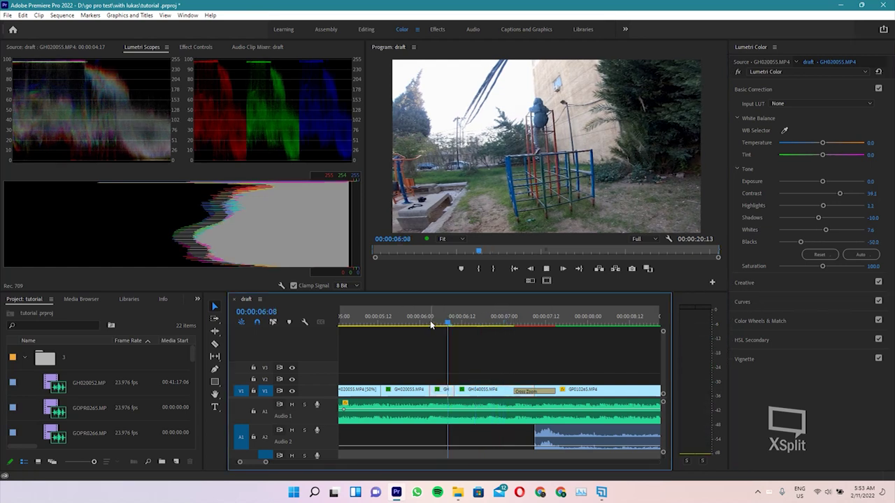
pyautogui.click(406, 322)
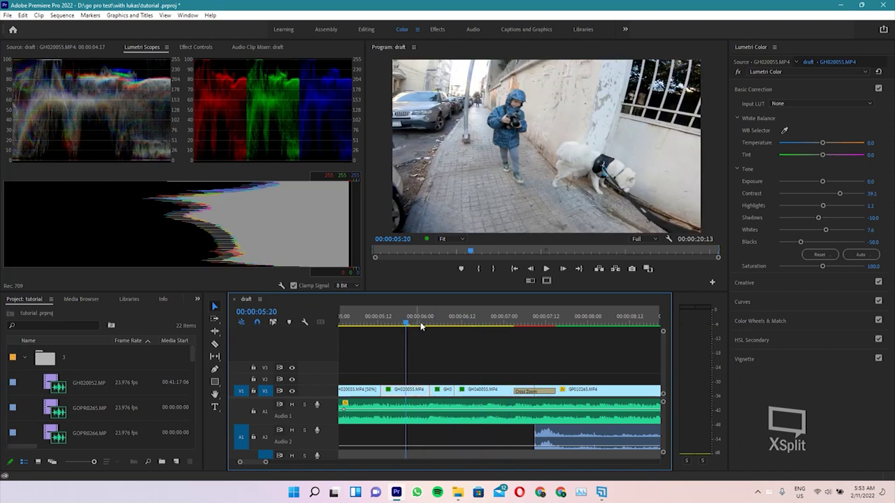
# Stop on the GP010265 clip and shift its tint toward magenta
pyautogui.press('space')
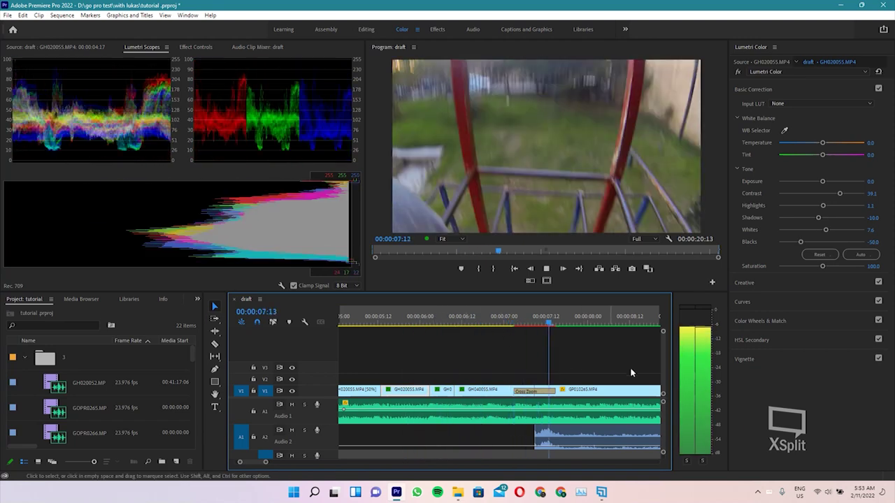
pyautogui.press('space')
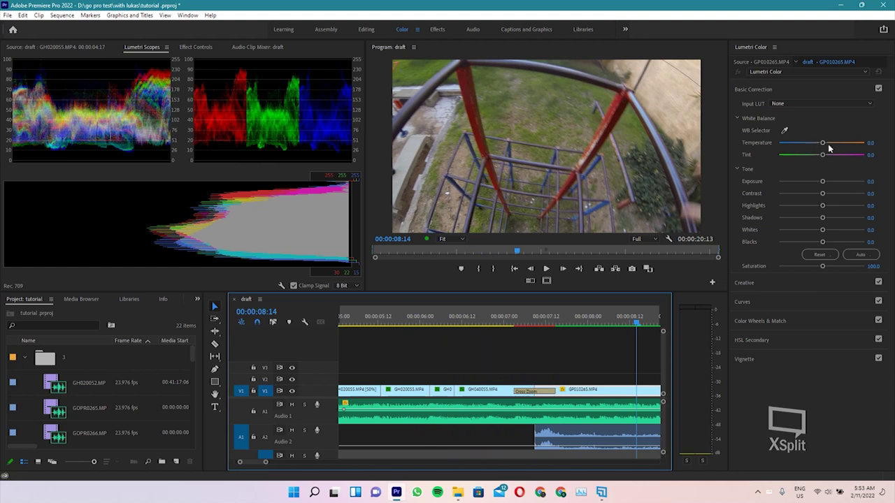
pyautogui.moveTo(825, 157); pyautogui.dragTo(824, 158)
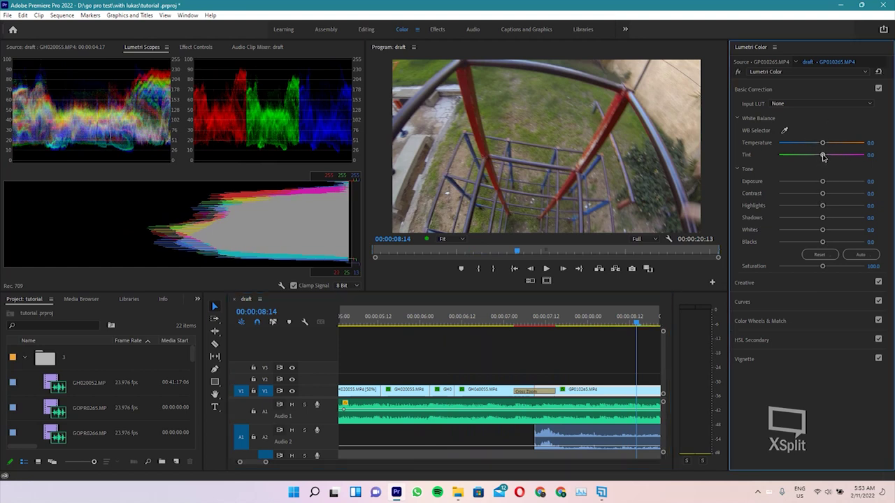
pyautogui.moveTo(825, 158); pyautogui.dragTo(821, 145)
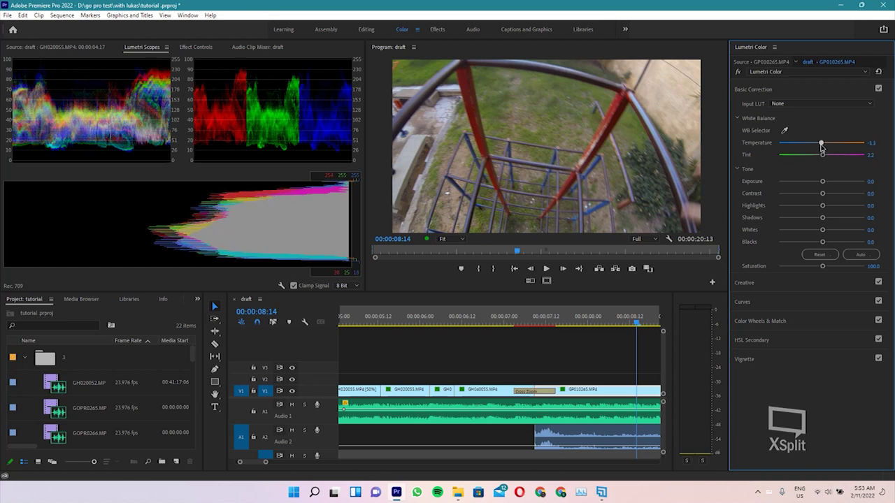
# Compare the clips in playback and lower GP010265's saturation to 88
pyautogui.click(503, 321)
pyautogui.press('space')
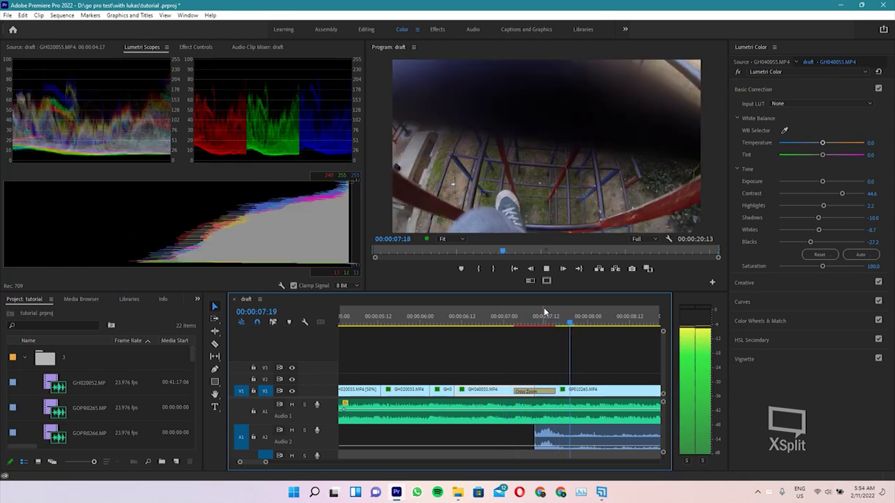
pyautogui.click(479, 316)
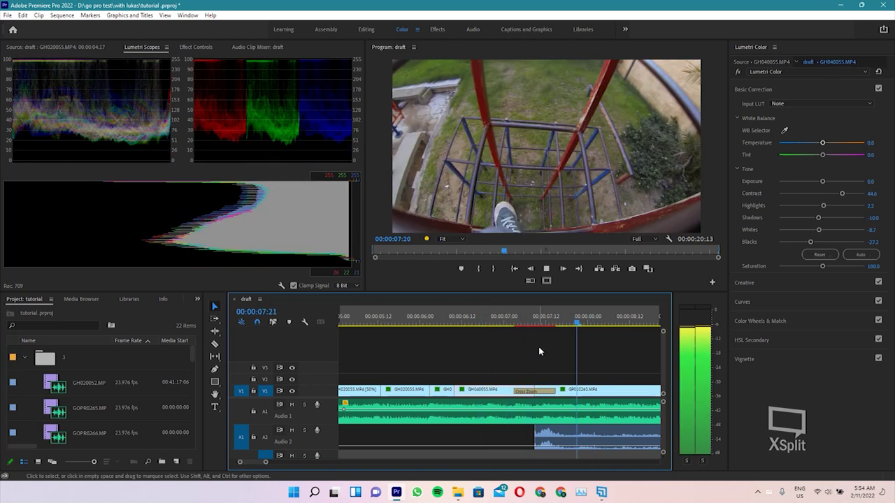
pyautogui.press('space')
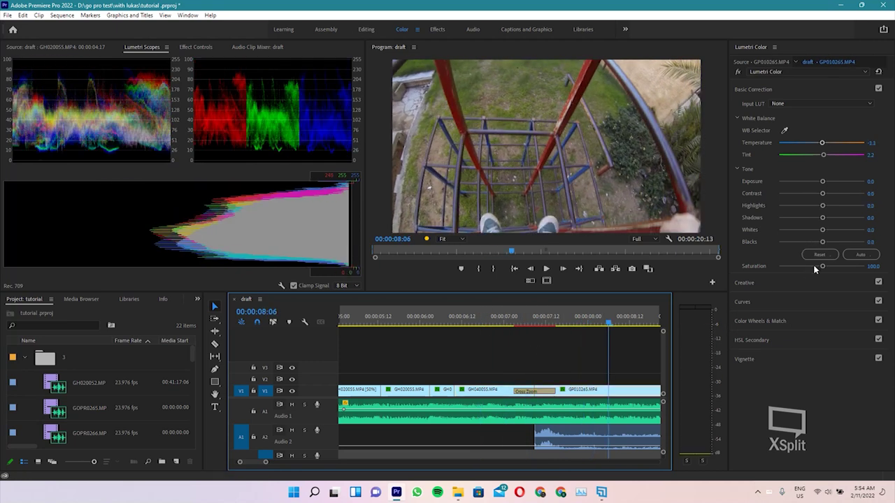
pyautogui.moveTo(823, 268); pyautogui.dragTo(816, 267)
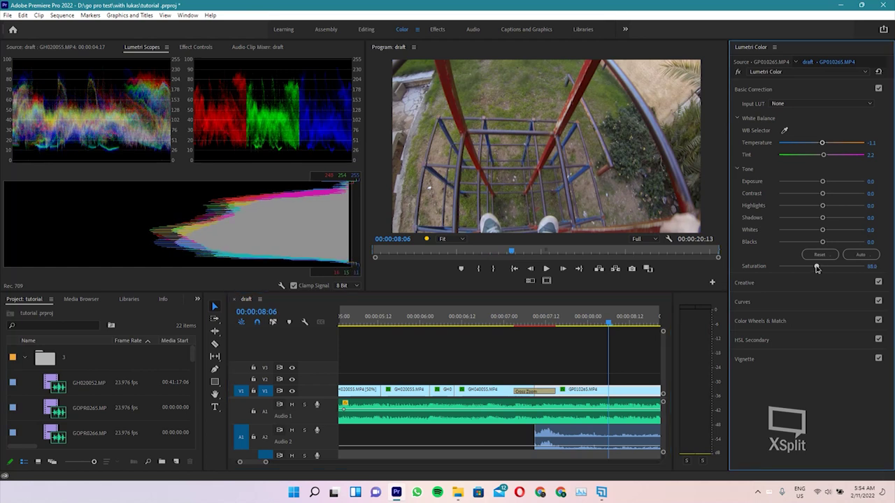
# Raise the GH040055 clip's saturation to 115.2
pyautogui.click(505, 391)
pyautogui.click(504, 318)
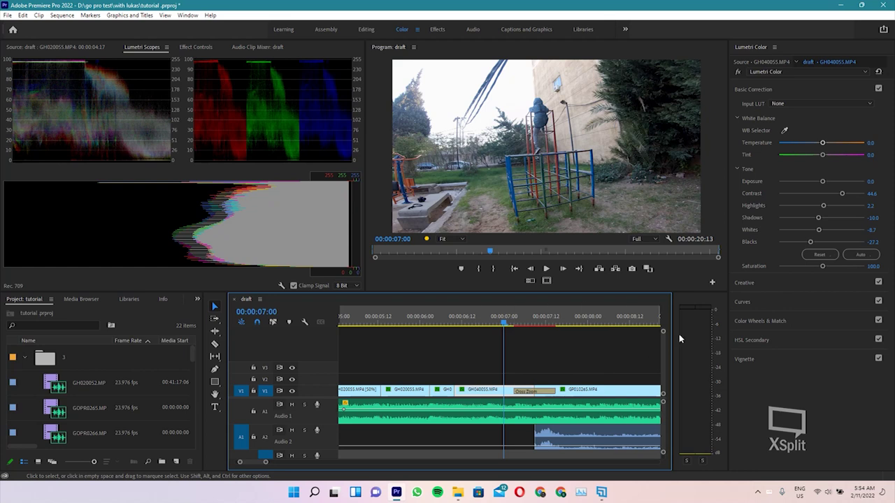
pyautogui.moveTo(823, 266); pyautogui.dragTo(828, 266)
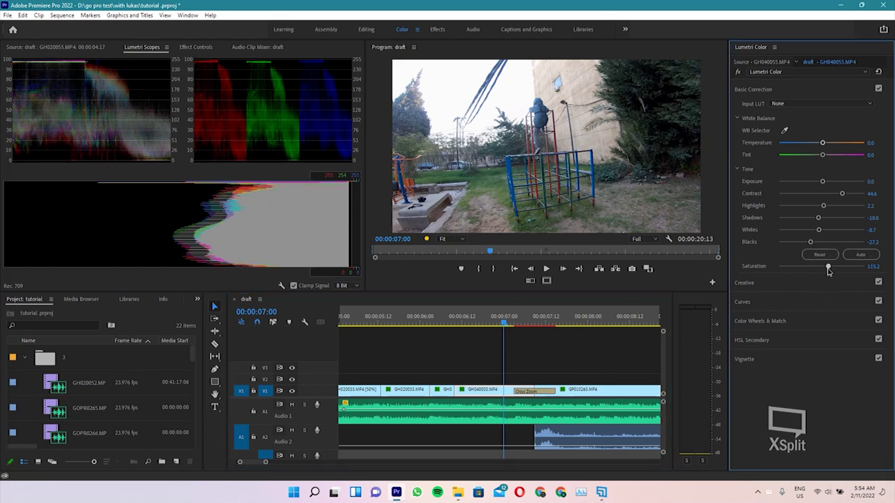
# Reset GP010265's tint to 0 and warm its temperature to 1.1
pyautogui.press('space')
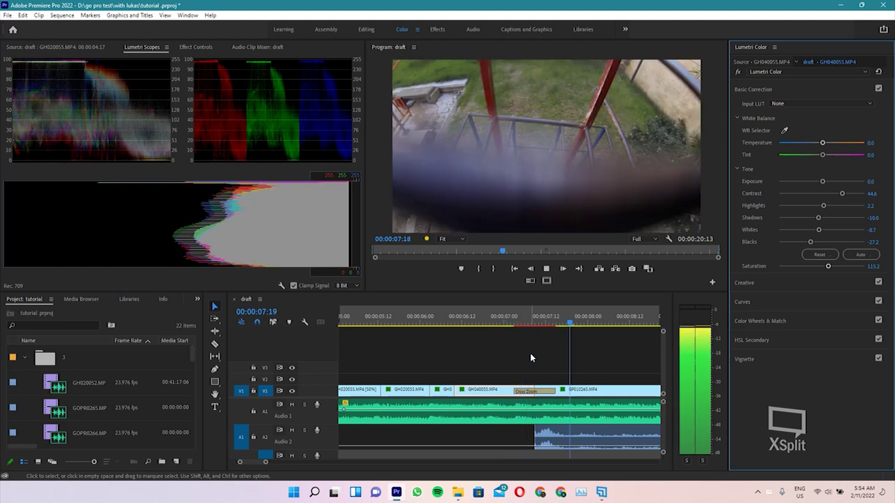
pyautogui.press('space')
pyautogui.click(567, 330)
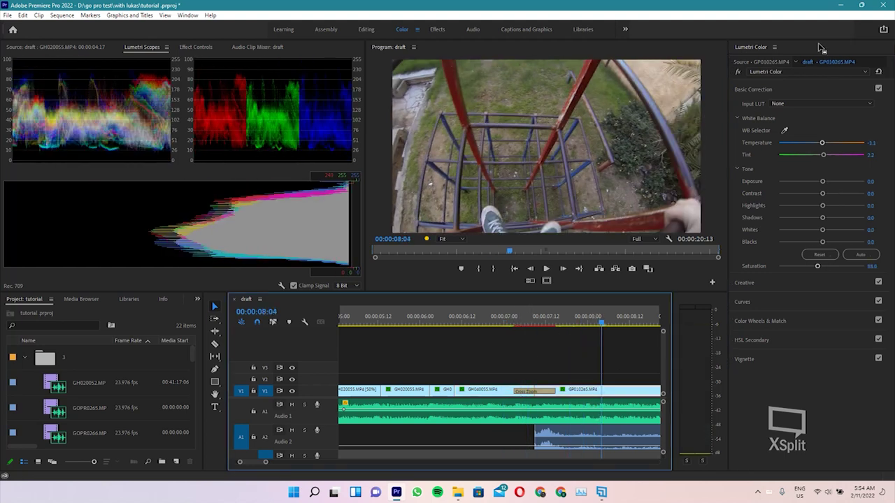
pyautogui.doubleClick(824, 157)
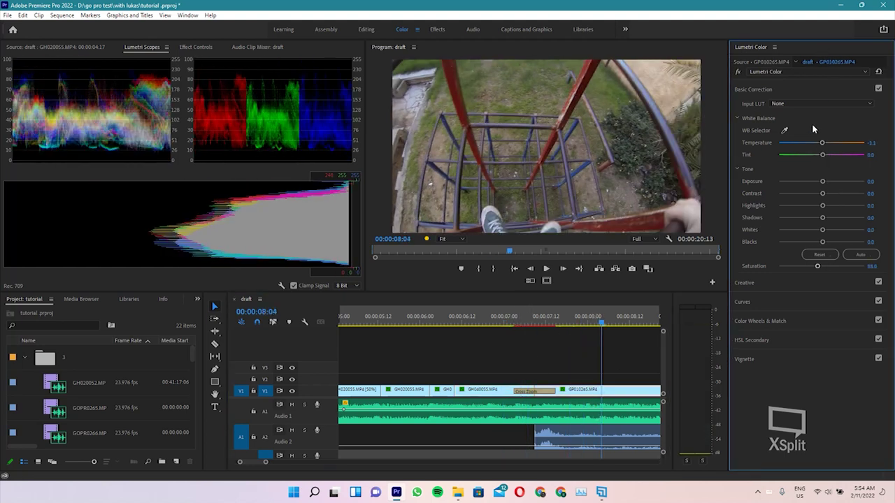
pyautogui.moveTo(823, 146); pyautogui.dragTo(824, 147)
# Play back across the GH040055/GP010265 cut to check the match
pyautogui.click(514, 323)
pyautogui.press('space')
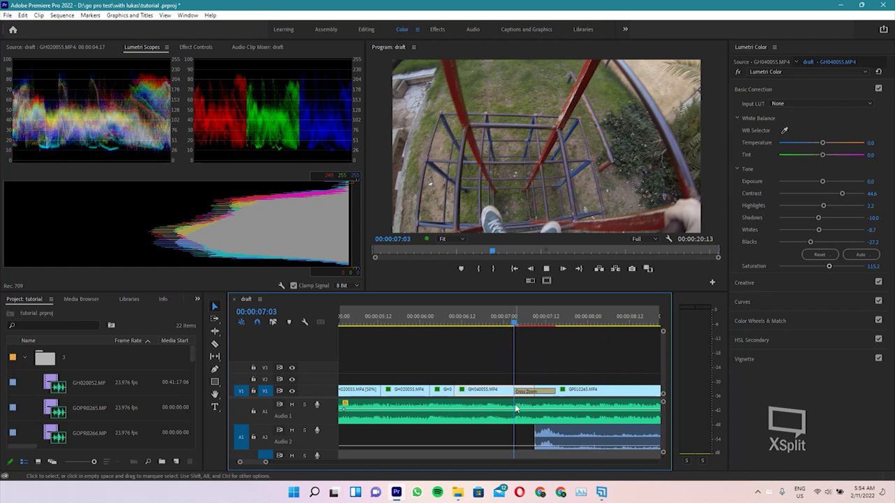
pyautogui.click(507, 322)
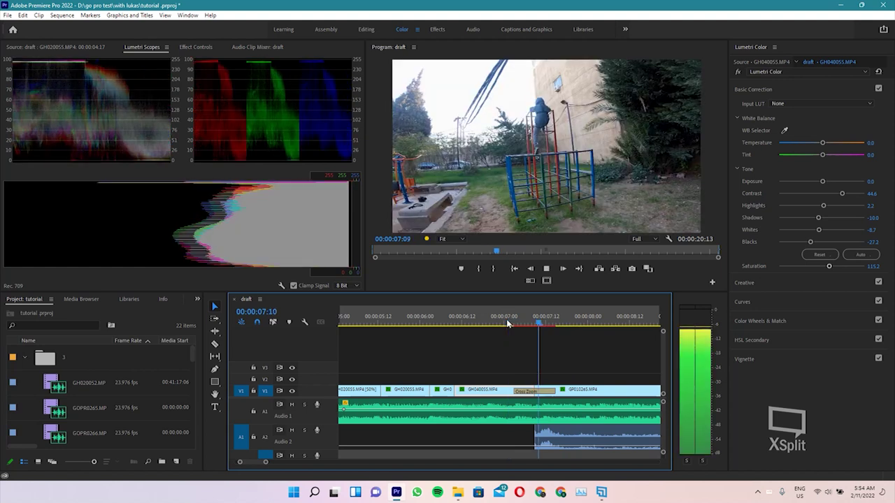
pyautogui.press('space')
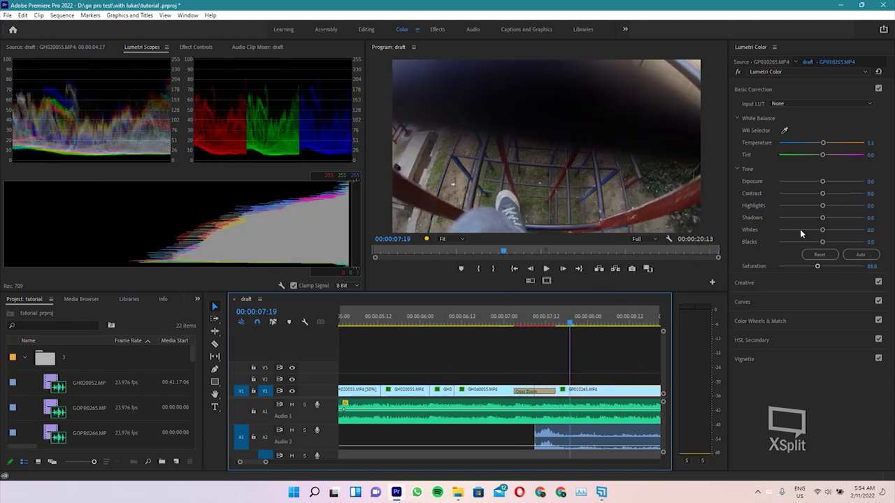
# At 08:00, set GP010265 to exposure 0.4, contrast 30.4, highlights 16.3, whites 22.8, blacks -43.5
pyautogui.click(588, 317)
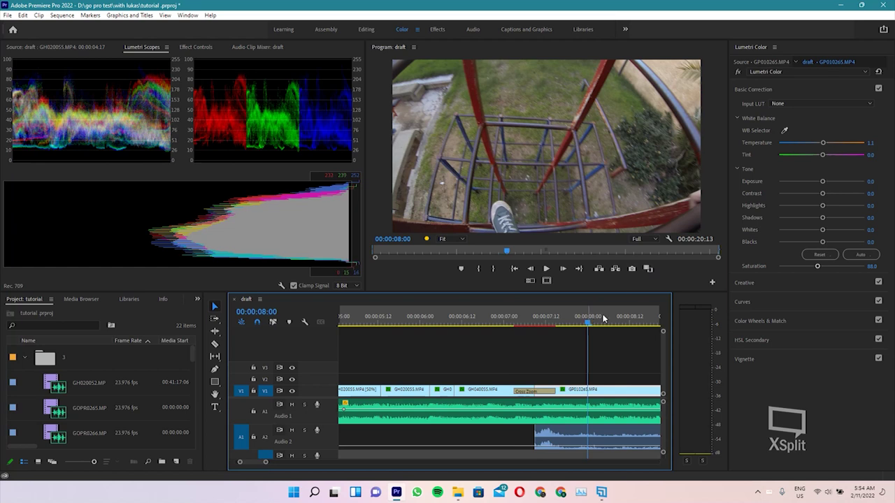
pyautogui.moveTo(823, 243); pyautogui.dragTo(809, 242)
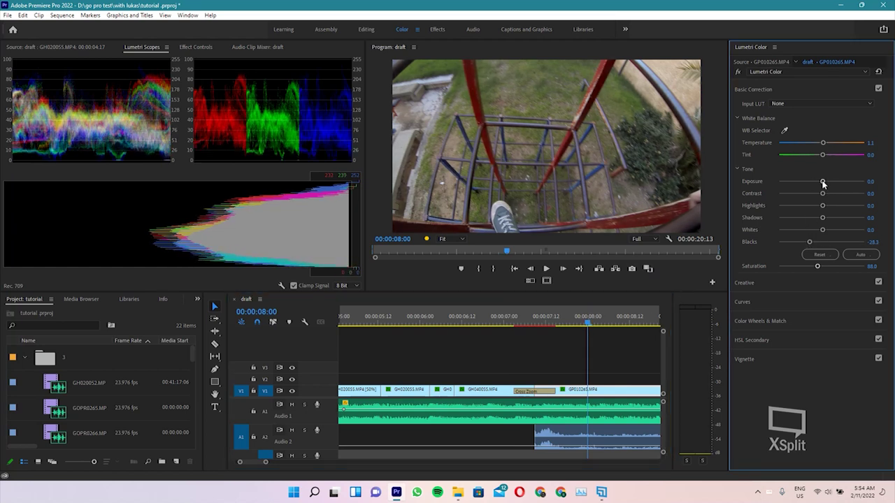
pyautogui.moveTo(824, 184); pyautogui.dragTo(824, 183)
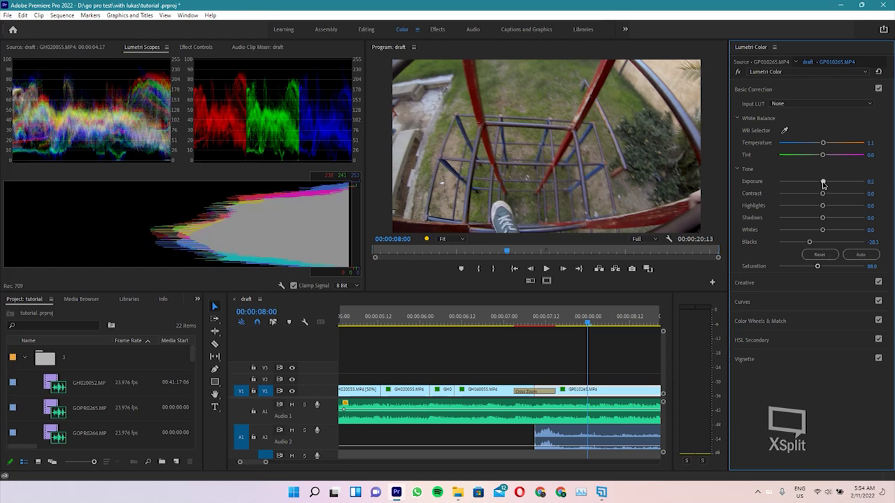
pyautogui.moveTo(824, 183); pyautogui.dragTo(826, 183)
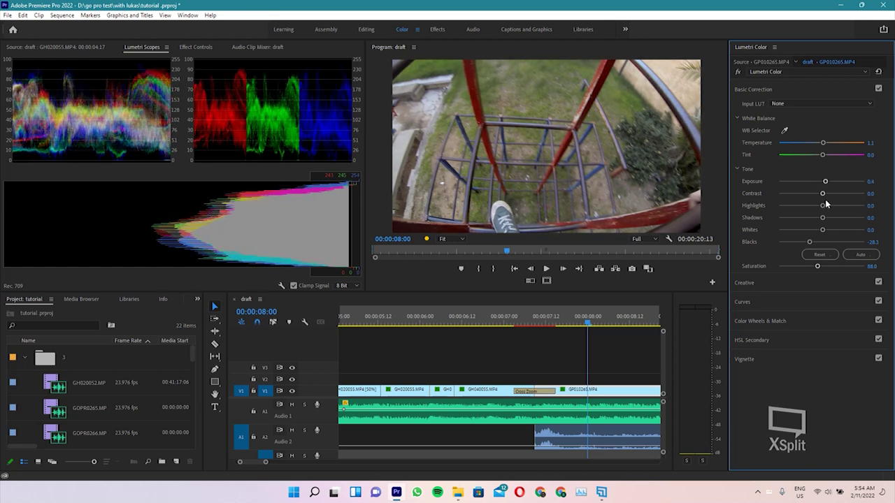
pyautogui.moveTo(823, 205); pyautogui.dragTo(830, 208)
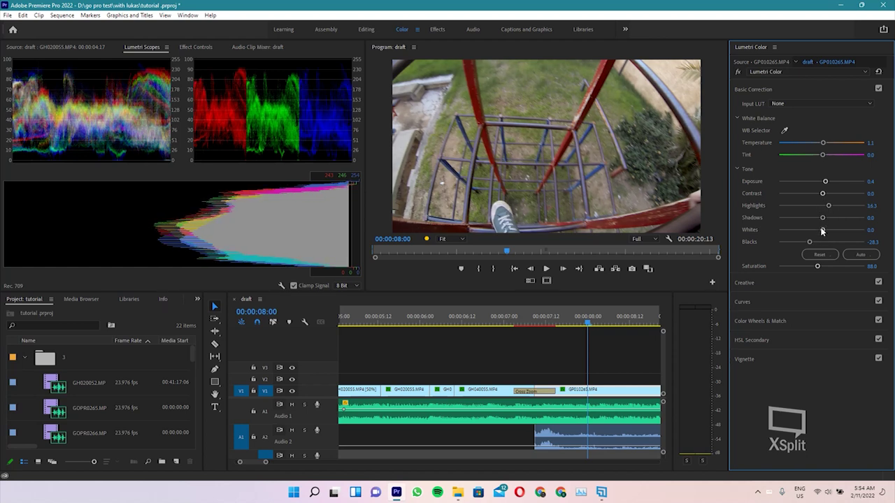
pyautogui.moveTo(822, 229); pyautogui.dragTo(831, 237)
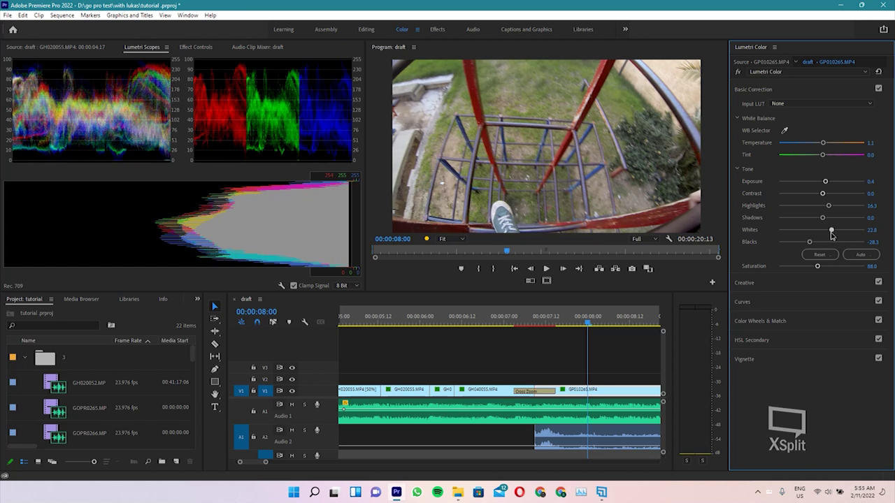
pyautogui.moveTo(809, 243); pyautogui.dragTo(803, 242)
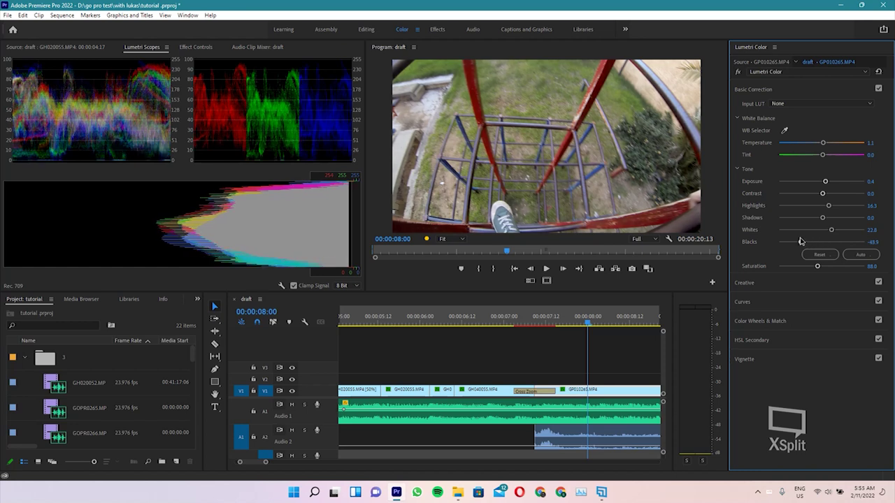
pyautogui.moveTo(825, 195); pyautogui.dragTo(831, 205)
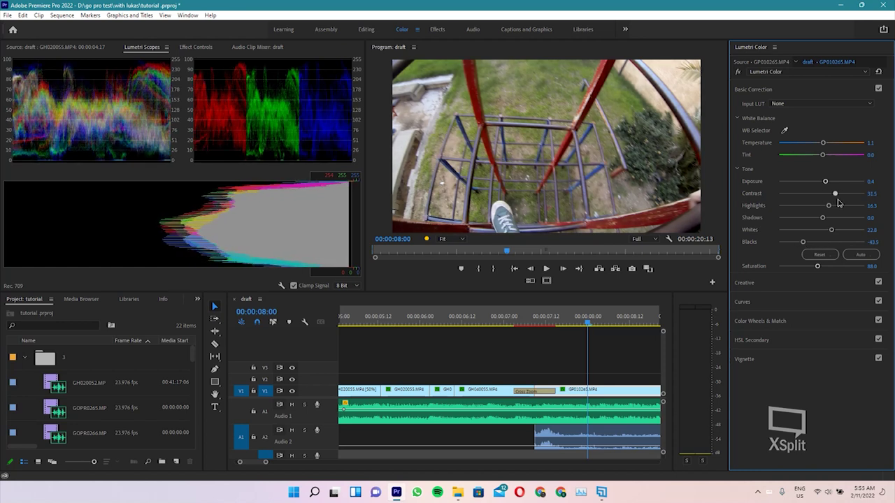
pyautogui.moveTo(830, 205); pyautogui.dragTo(836, 205)
pyautogui.click(497, 317)
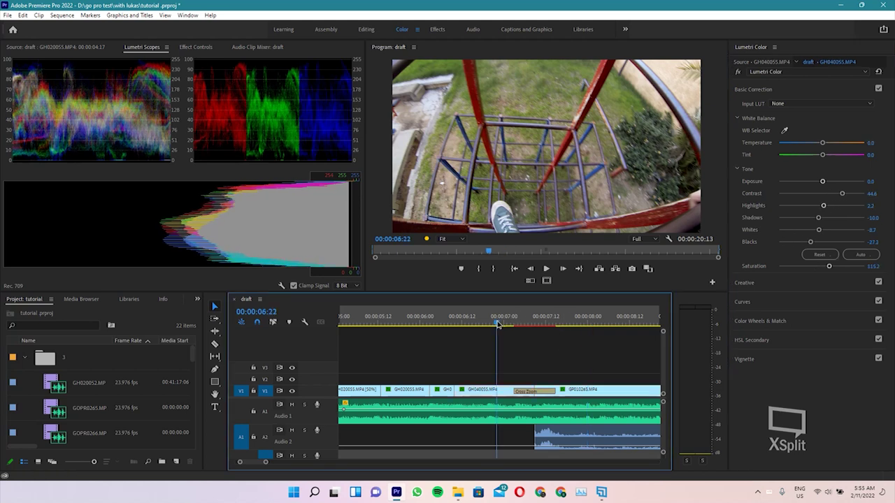
# Review playback, then paste GP010265's Lumetri Color attributes onto GH030055
pyautogui.press('space')
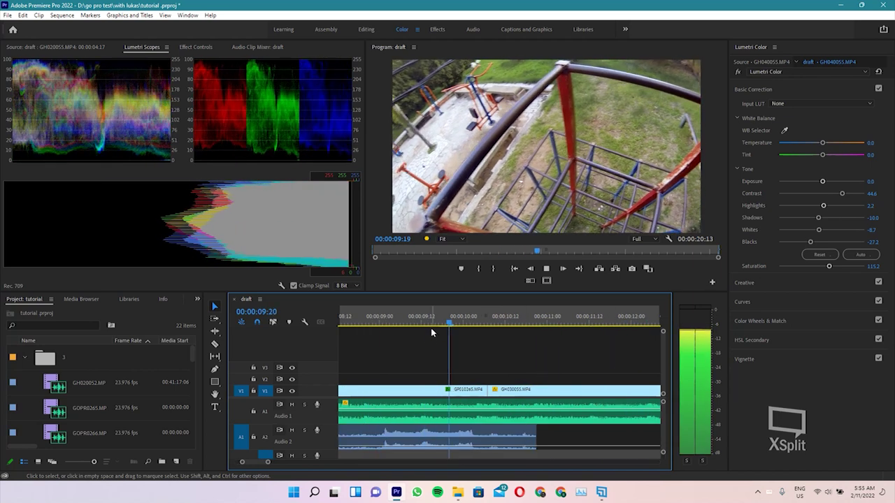
pyautogui.press('space')
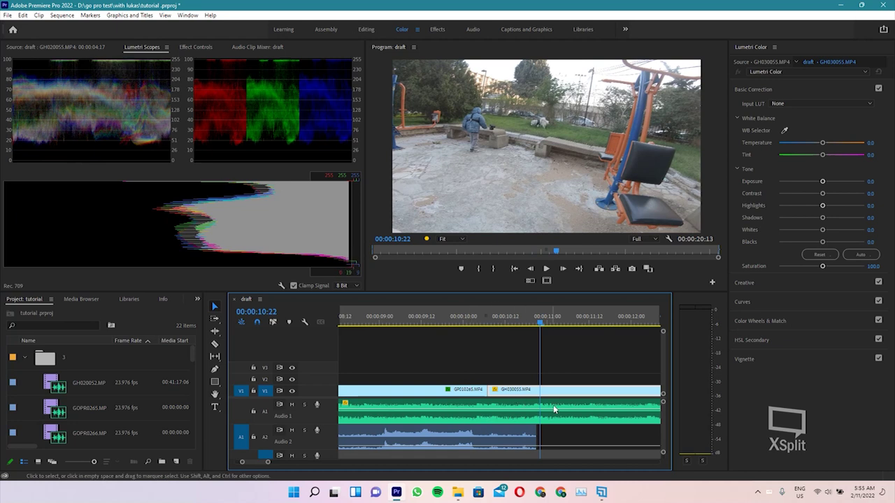
pyautogui.click(433, 393)
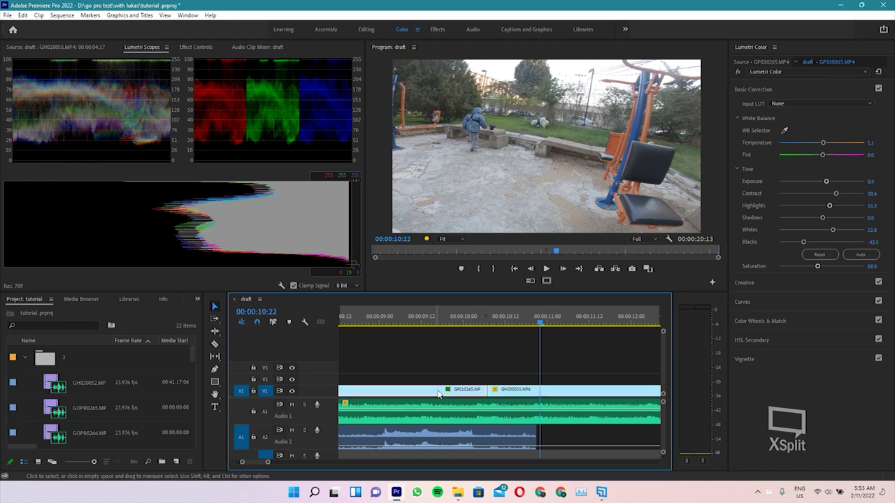
pyautogui.rightClick(524, 392)
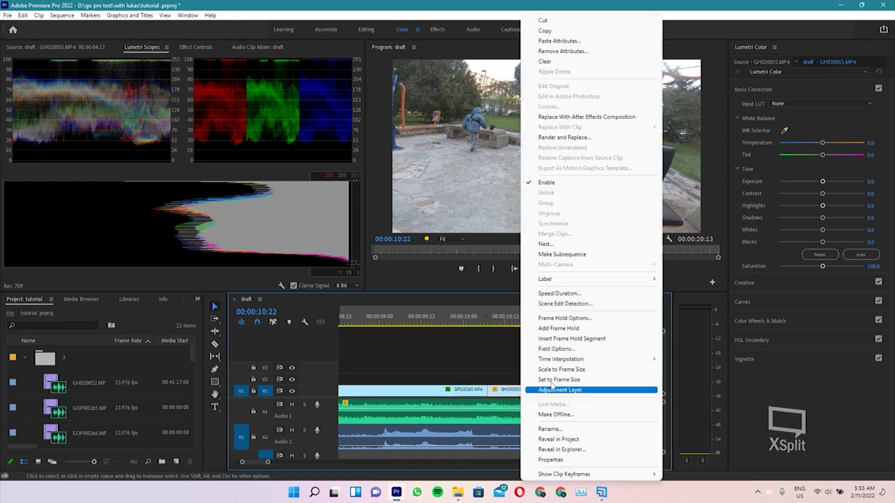
pyautogui.click(570, 42)
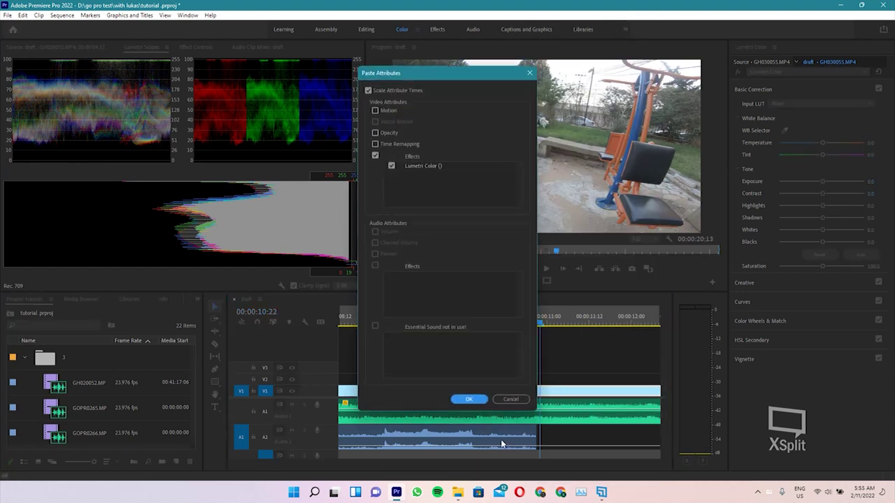
pyautogui.click(467, 400)
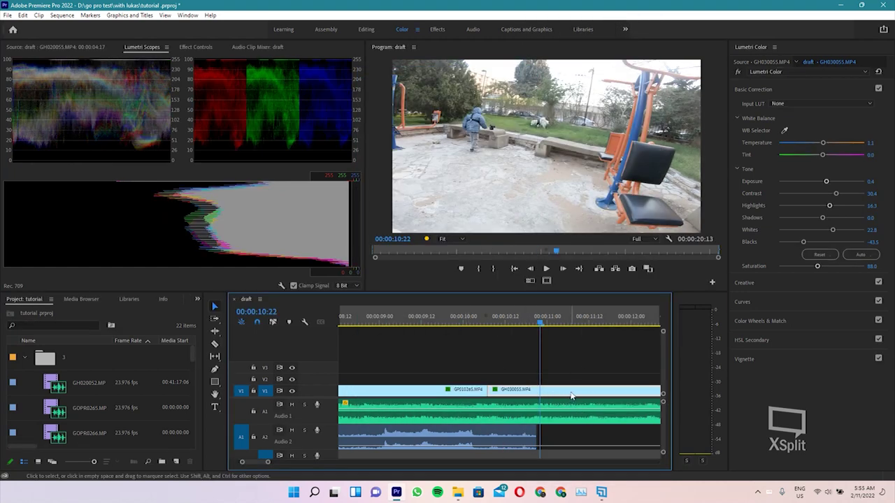
# Refine GH030055 to exposure -0.3, contrast 52.2, blacks -82.6 with a slight saturation nudge
pyautogui.doubleClick(827, 182)
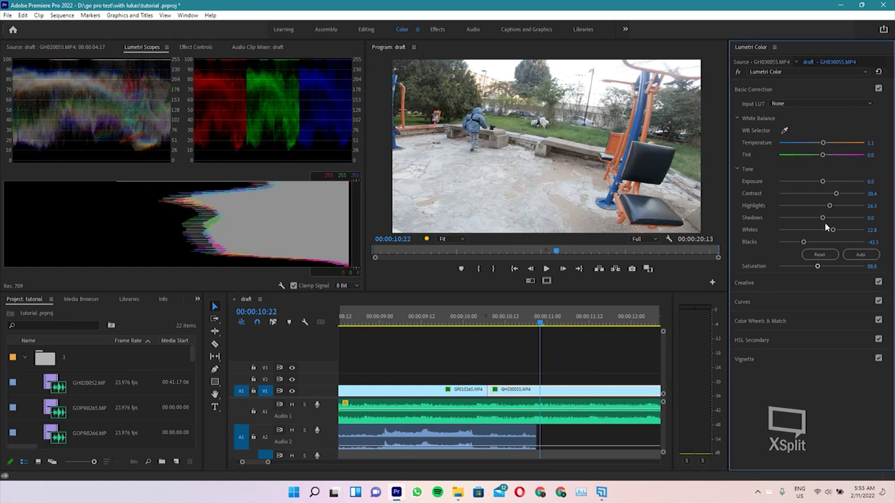
pyautogui.moveTo(835, 194); pyautogui.dragTo(844, 193)
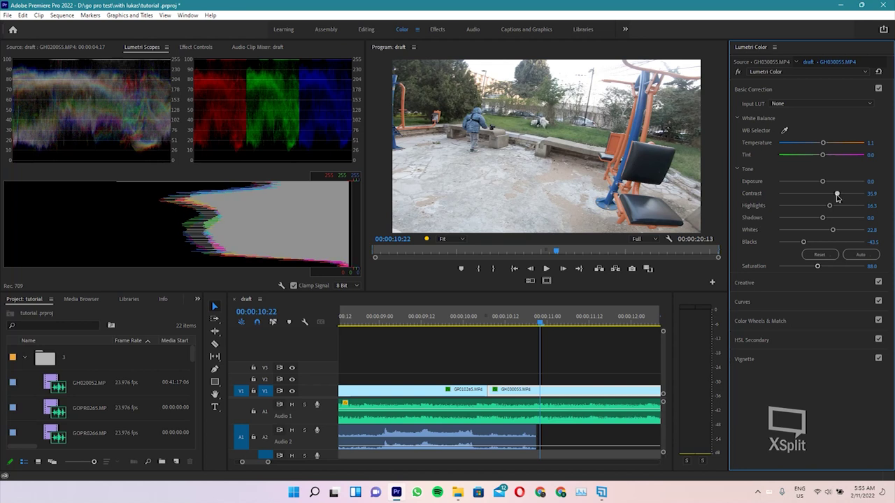
pyautogui.moveTo(802, 242); pyautogui.dragTo(785, 241)
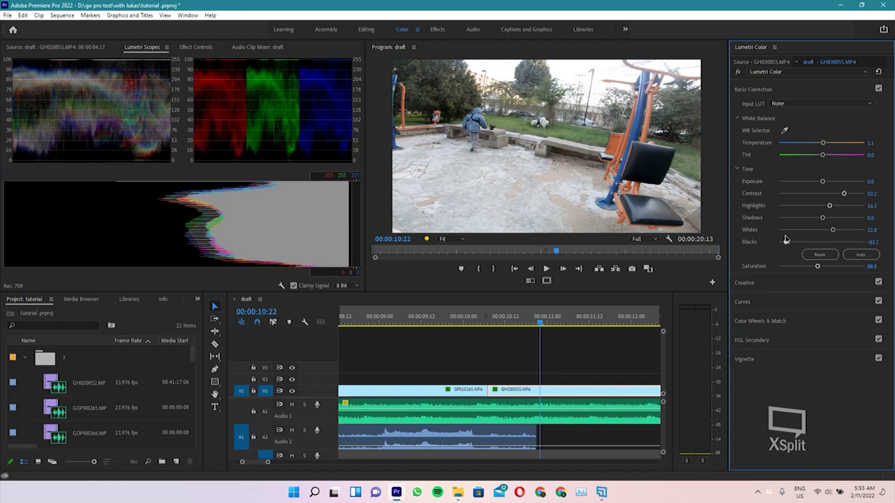
pyautogui.moveTo(822, 181); pyautogui.dragTo(820, 185)
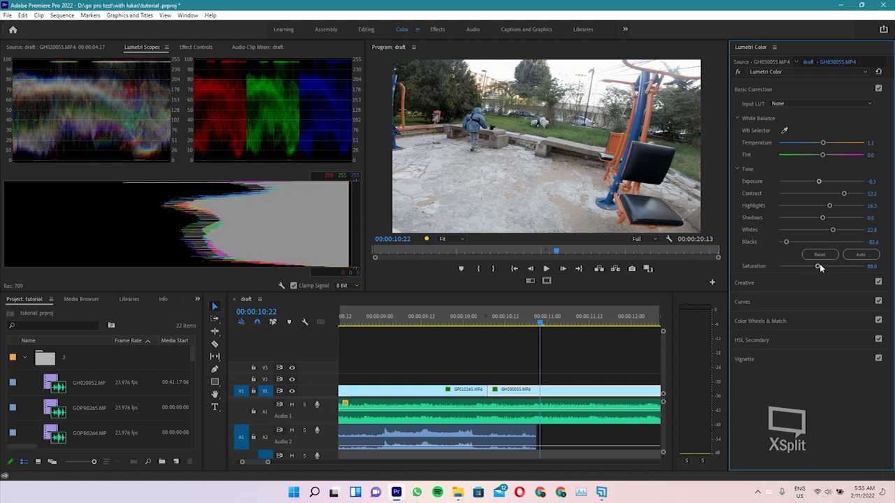
pyautogui.moveTo(820, 268); pyautogui.dragTo(821, 269)
pyautogui.click(570, 386)
pyautogui.press('-')
pyautogui.press('-')
# Play the sequence from 11:18 to 14:18 to review the remaining clips
pyautogui.click(532, 325)
pyautogui.moveTo(533, 325); pyautogui.dragTo(532, 323)
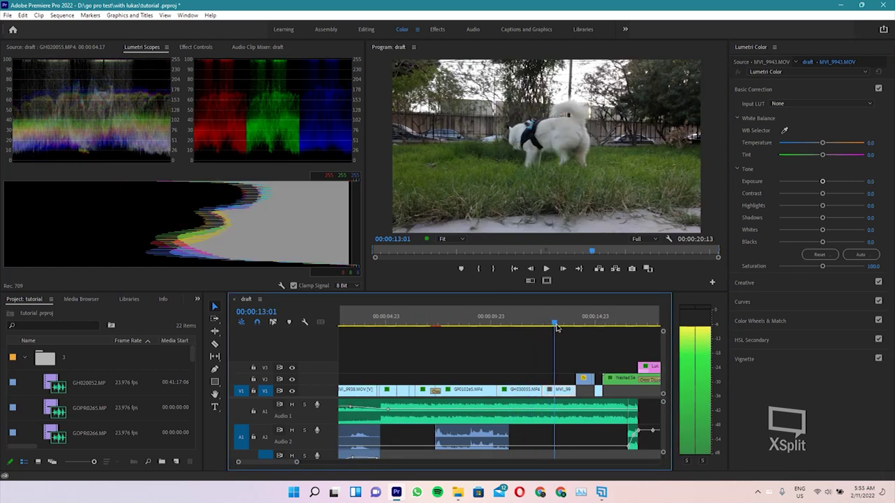
pyautogui.press('space')
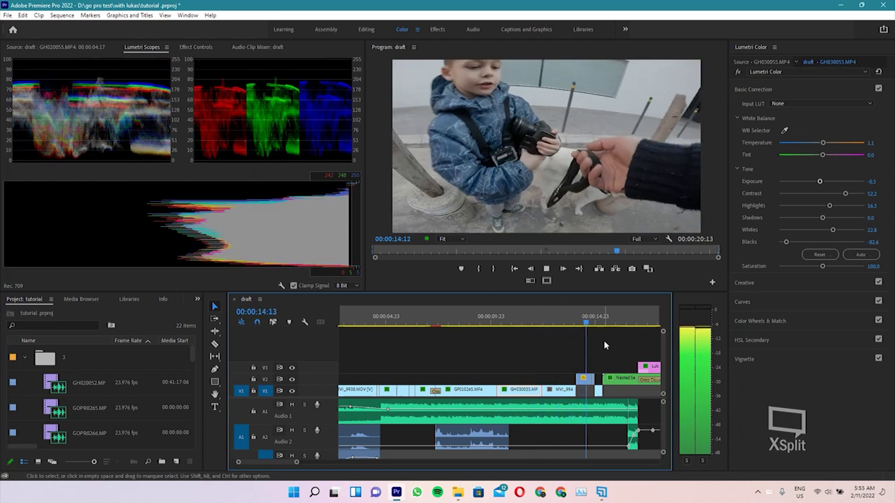
pyautogui.press('space')
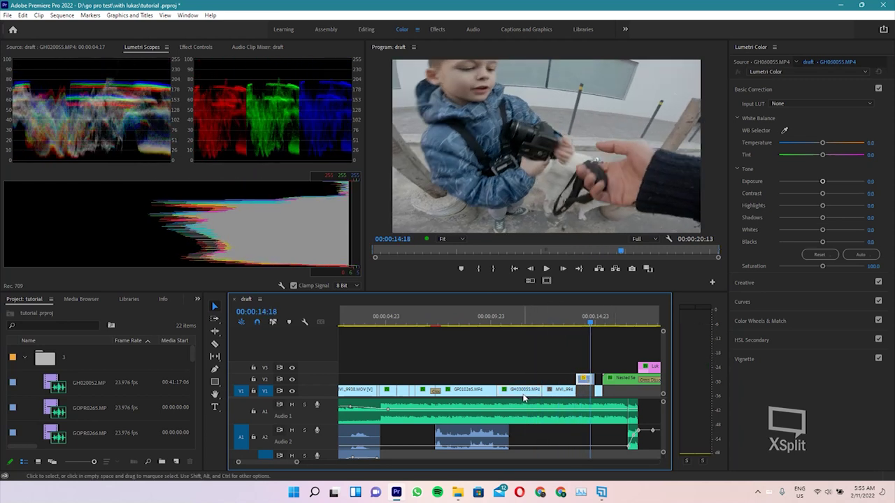
# Paste the Lumetri Color grade onto the small V2 clip and the V1 clip below
pyautogui.click(585, 378)
pyautogui.keyDown('ctrl'); pyautogui.click(598, 390); pyautogui.keyUp('ctrl')
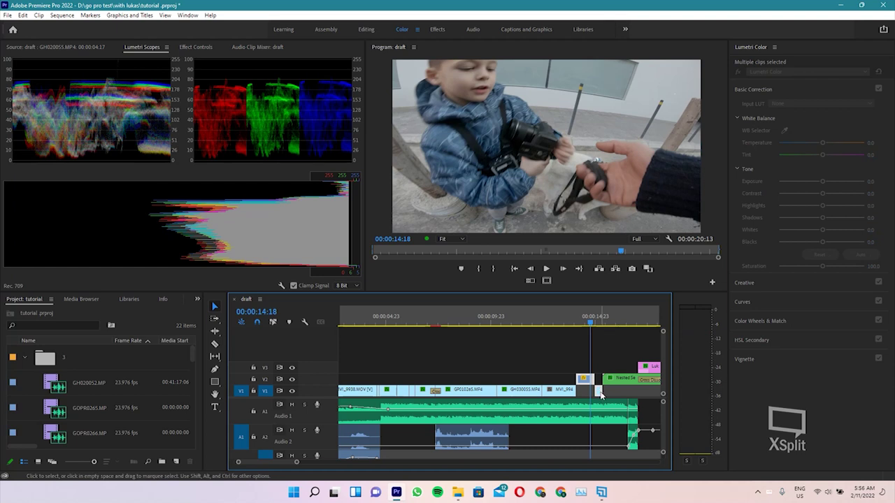
pyautogui.rightClick(599, 397)
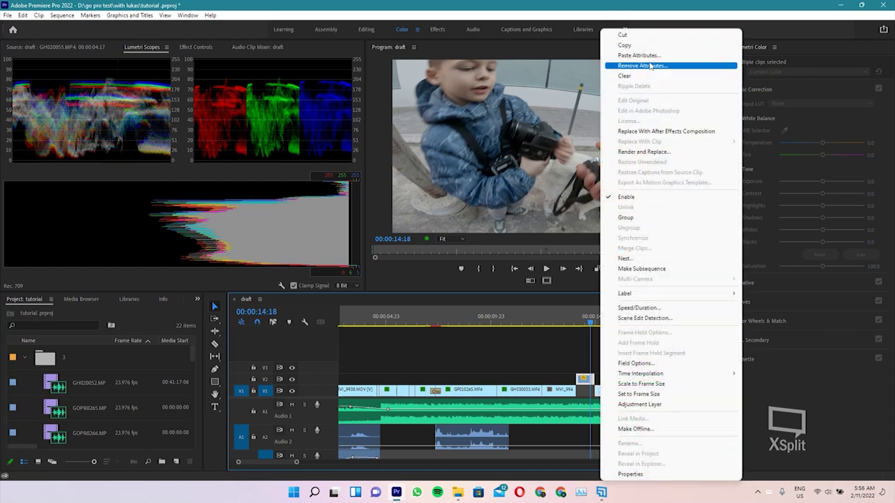
pyautogui.click(638, 55)
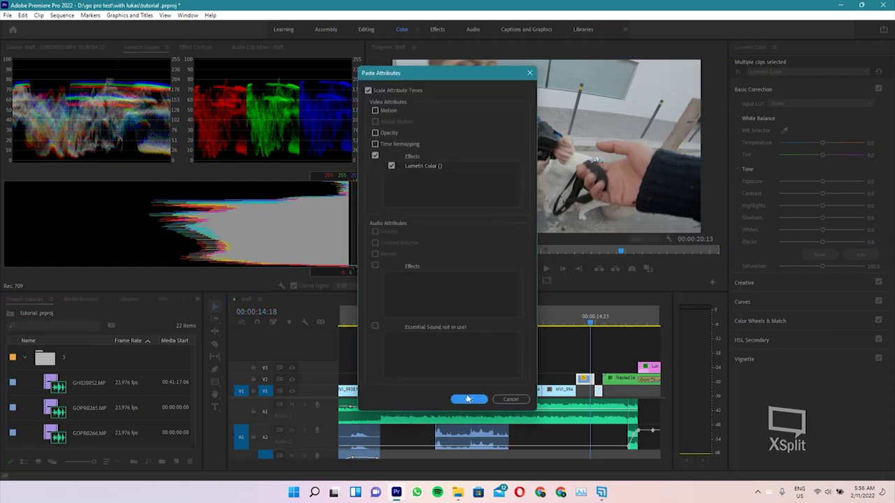
pyautogui.click(467, 398)
# Check playback, then paste the Lumetri Color grade onto Nested Sequence 01
pyautogui.press('space')
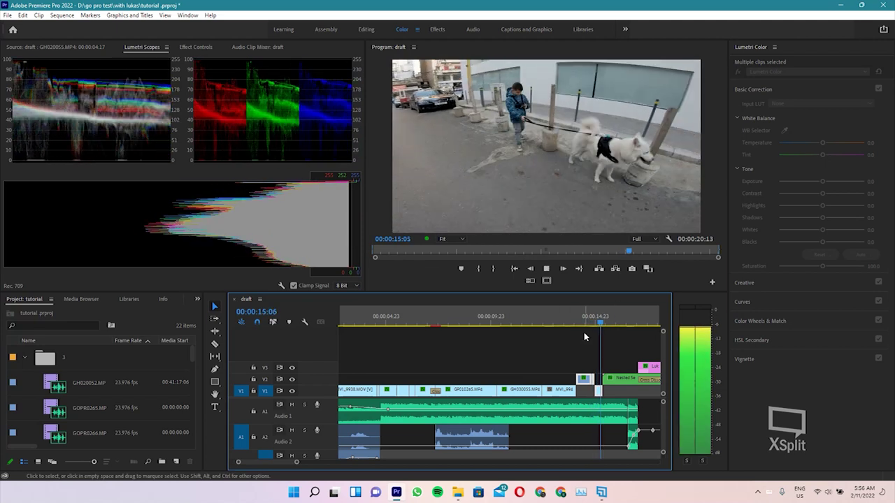
pyautogui.press('space')
pyautogui.rightClick(628, 379)
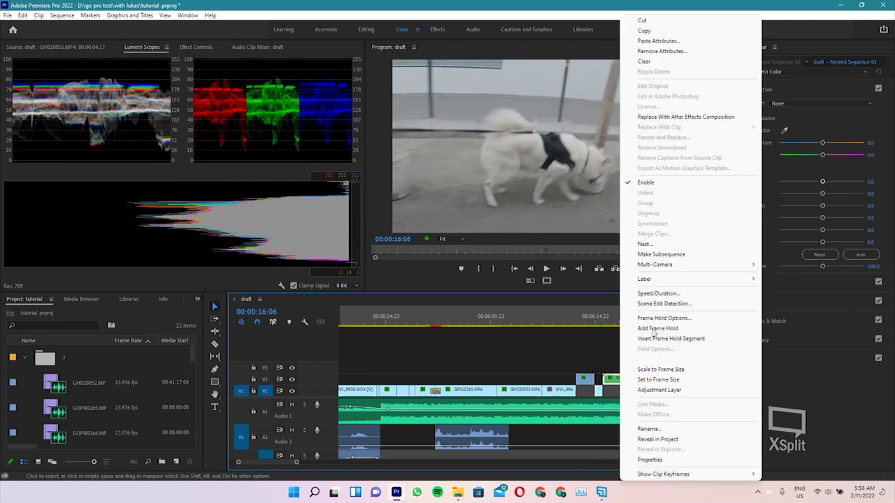
pyautogui.click(651, 40)
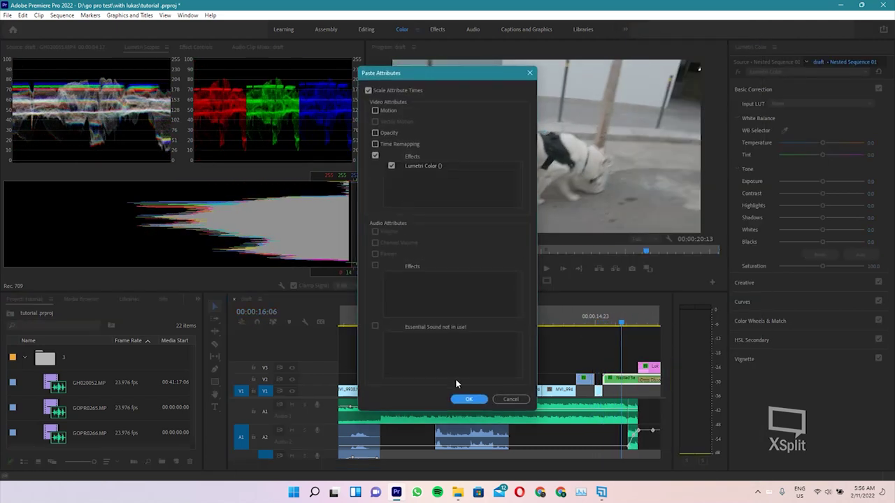
pyautogui.click(461, 400)
# Zoom out to the whole sequence and render its previews
pyautogui.press('-')
pyautogui.press('-')
pyautogui.click(62, 14)
pyautogui.click(77, 53)
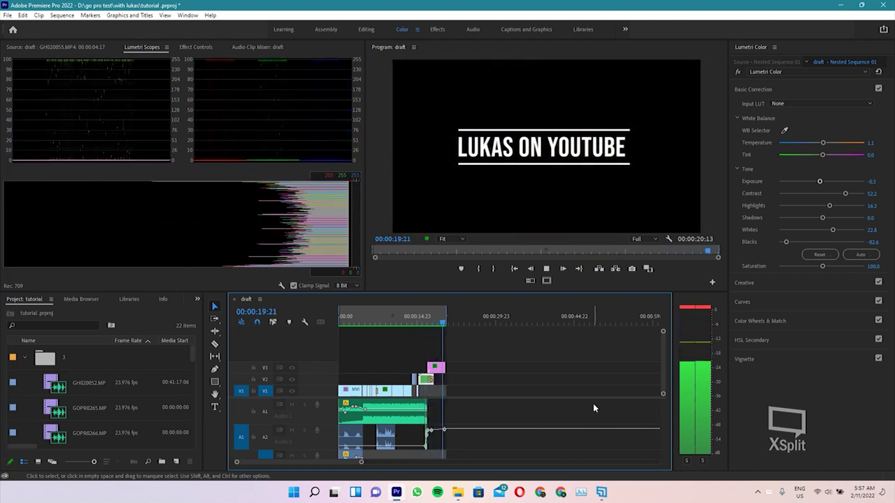
# Return to the sequence start, zoom in, and park the playhead at 00:00:01:03
pyautogui.press('Up')
pyautogui.press('Up')
pyautogui.press('Up')
pyautogui.press('\\')
pyautogui.press('=')
pyautogui.moveTo(358, 321); pyautogui.dragTo(388, 338)
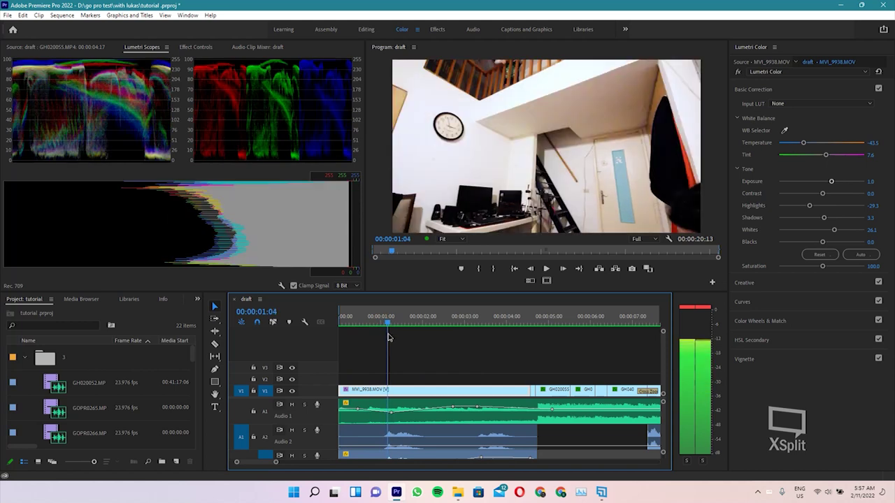
pyautogui.moveTo(389, 337); pyautogui.dragTo(386, 343)
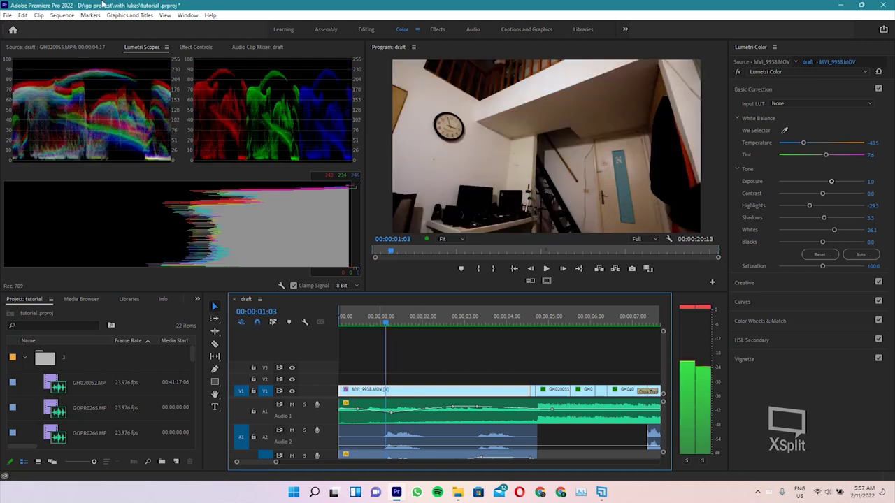
# Expand Lumetri Color > Basic Correction in Effect Controls and keyframe Exposure at 1.0
pyautogui.click(198, 46)
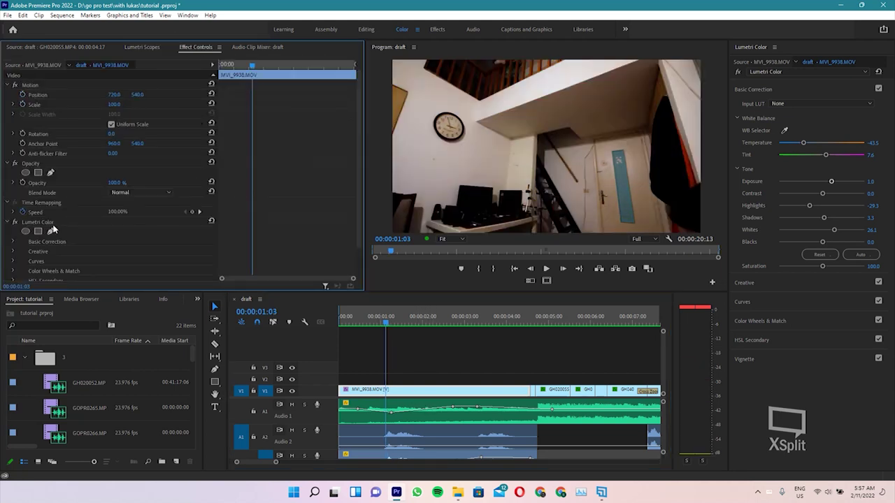
pyautogui.click(7, 222)
pyautogui.click(8, 223)
pyautogui.scroll(-1, 19, 232)
pyautogui.click(13, 224)
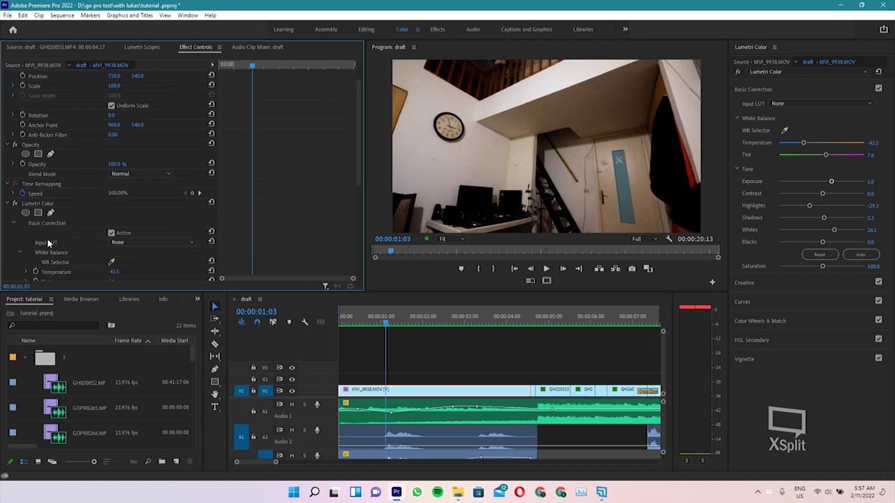
pyautogui.scroll(-3, 19, 244)
pyautogui.click(35, 246)
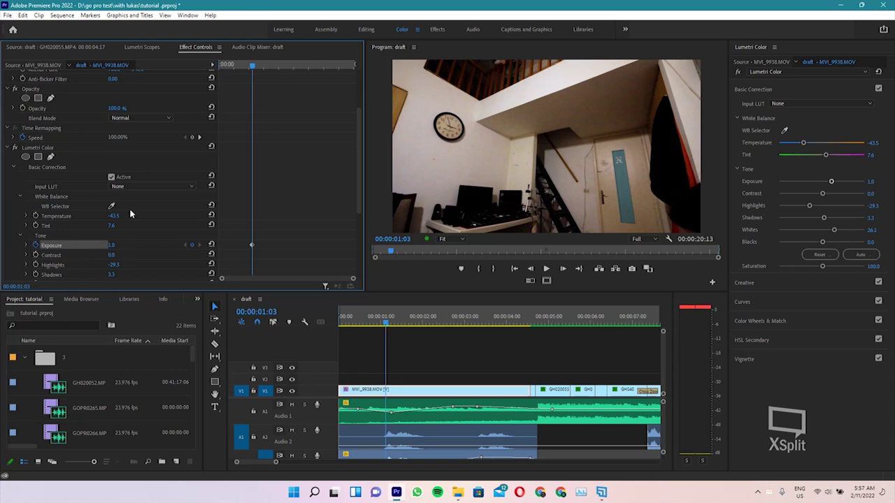
# Find the darkening frame and add an Exposure keyframe of -1.3
pyautogui.press('Right')
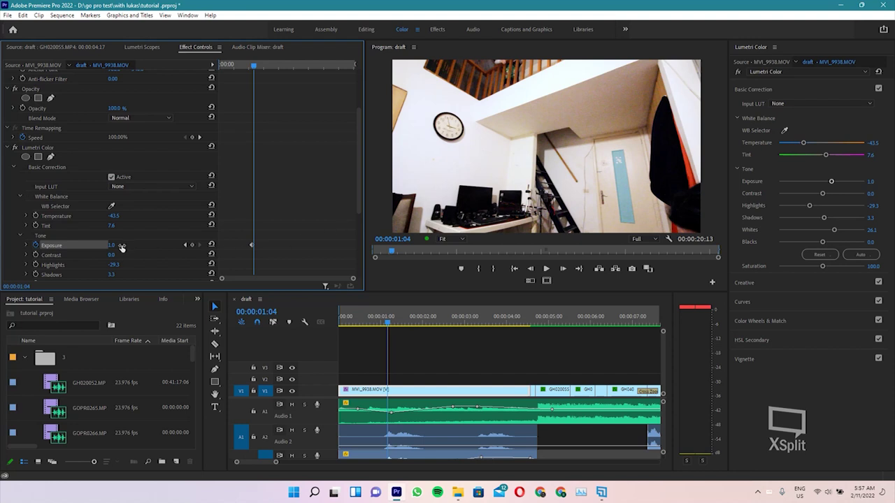
pyautogui.press('Right')
pyautogui.press('space')
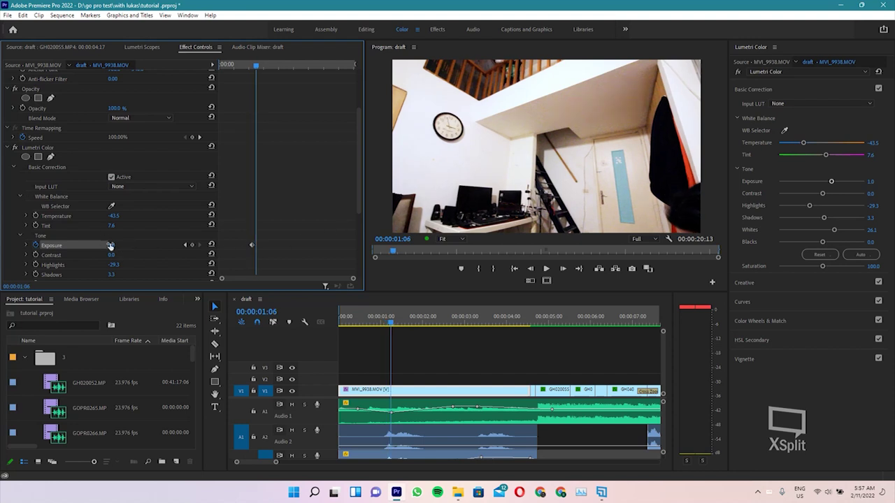
pyautogui.press('Left')
pyautogui.press('Left')
pyautogui.press('Left')
pyautogui.press('Left')
pyautogui.press('Left')
pyautogui.press('Left')
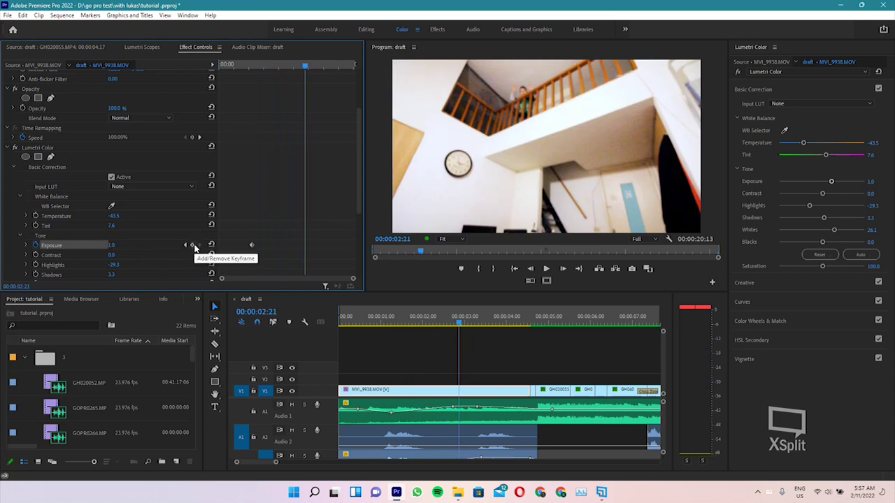
pyautogui.press('Right')
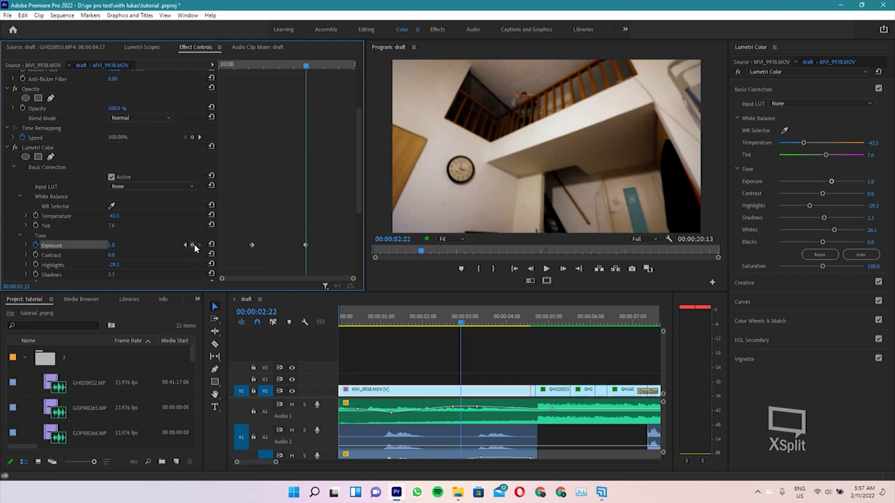
pyautogui.press('Left')
pyautogui.press('Left')
pyautogui.press('Left')
pyautogui.press('Left')
pyautogui.press('Left')
pyautogui.press('Left')
pyautogui.press('Left')
pyautogui.press('Left')
pyautogui.press('Left')
pyautogui.press('Left')
pyautogui.press('Left')
pyautogui.press('Left')
pyautogui.press('Left')
pyautogui.press('Left')
pyautogui.press('Left')
pyautogui.press('Left')
pyautogui.press('Left')
pyautogui.press('Left')
pyautogui.press('Left')
pyautogui.click(112, 246)
pyautogui.write('-1.4')
pyautogui.press('Return')
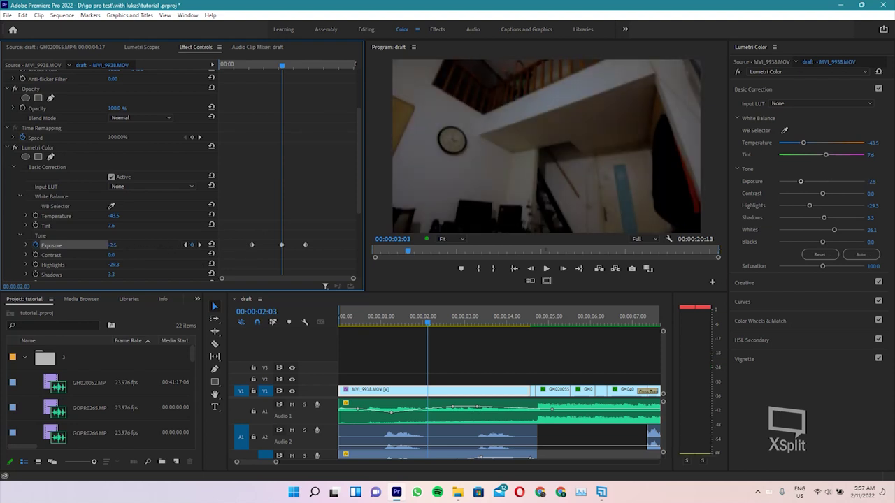
pyautogui.write('-1.3')
pyautogui.press('Return')
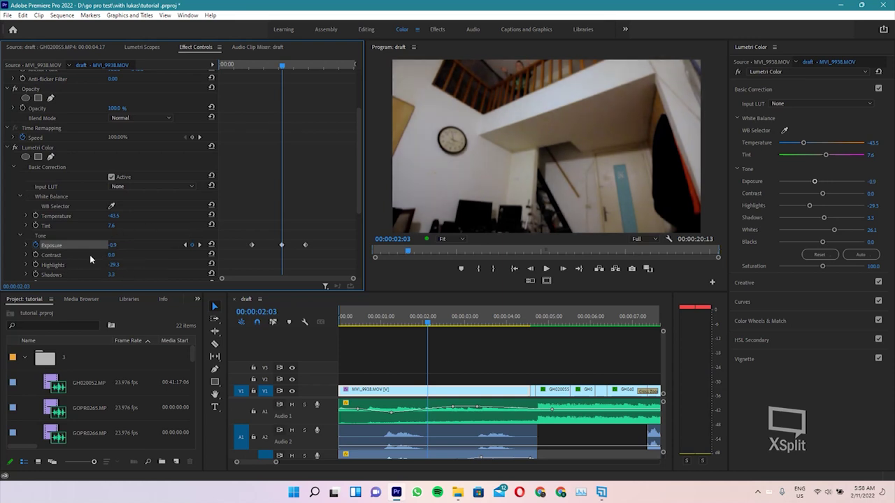
# Review the exposure dip and move the -1.3 keyframe earlier
pyautogui.click(390, 305)
pyautogui.press('space')
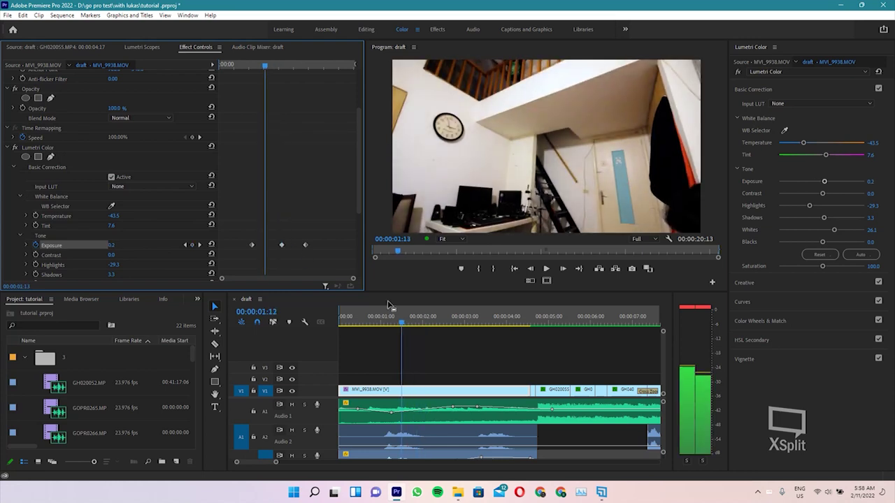
pyautogui.press('space')
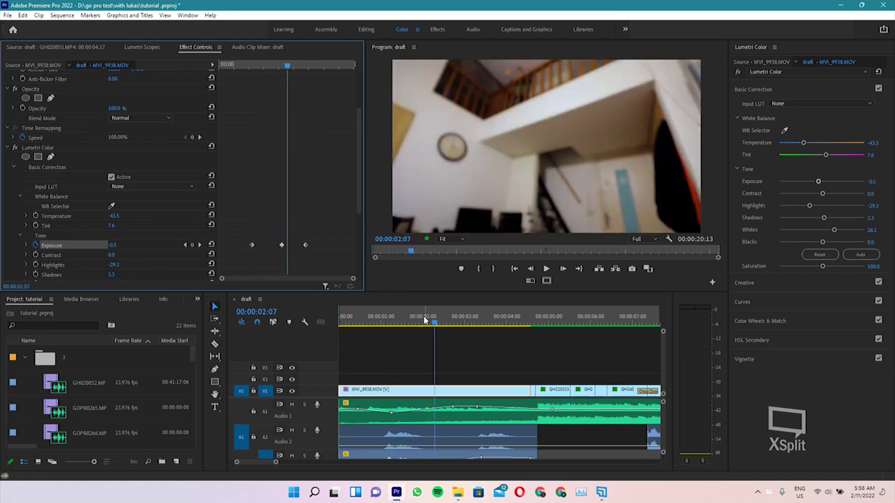
pyautogui.moveTo(282, 247); pyautogui.dragTo(257, 247)
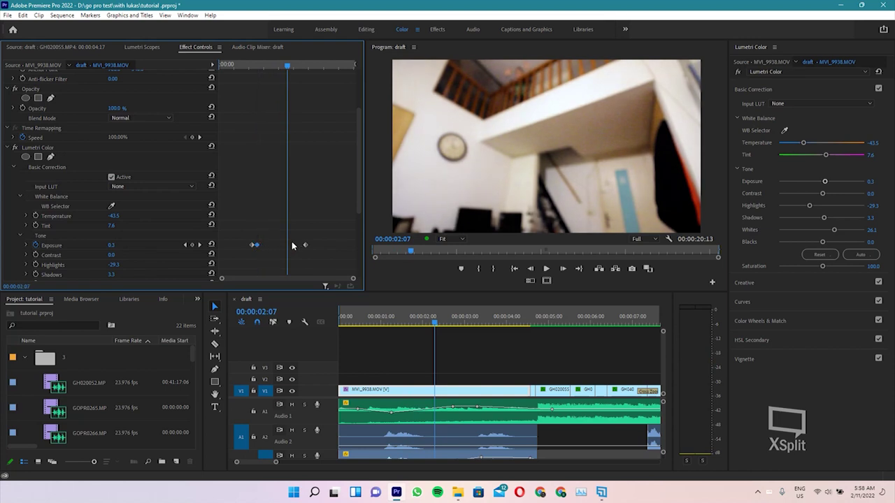
# Add an Exposure keyframe of -0.9 at 00:00:02:18
pyautogui.moveTo(292, 64); pyautogui.dragTo(300, 64)
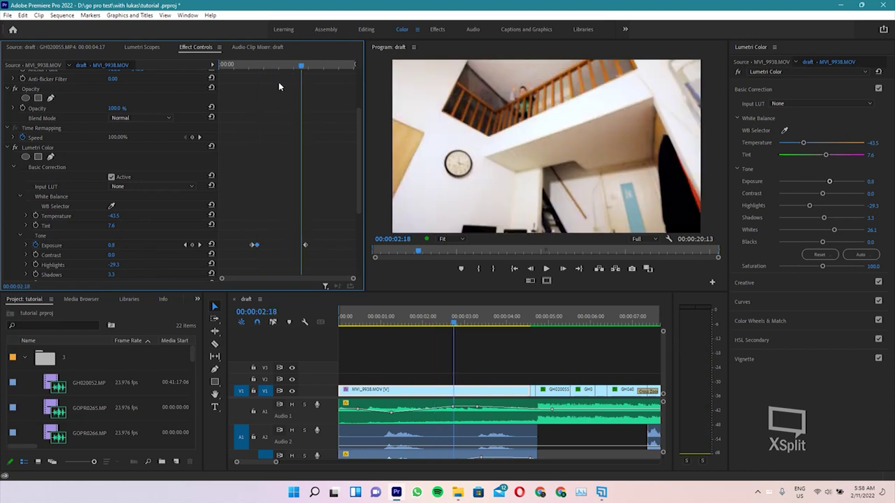
pyautogui.click(119, 245)
pyautogui.write('-0.9')
pyautogui.press('Return')
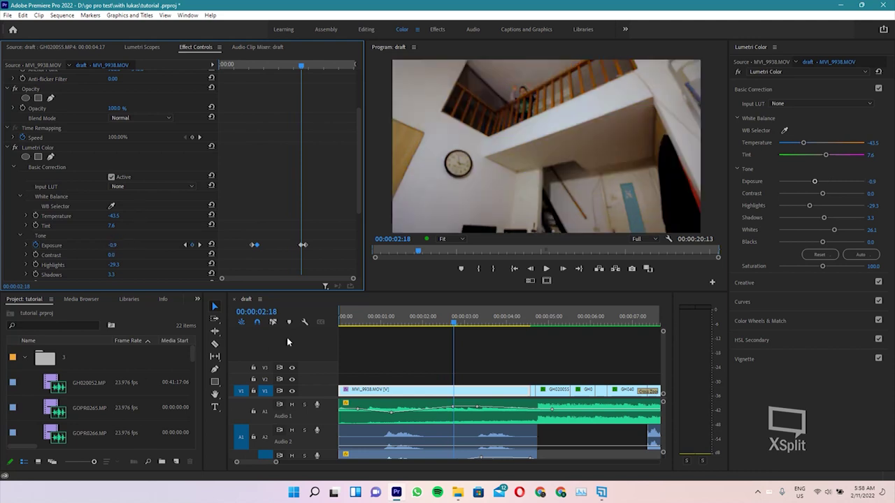
pyautogui.click(374, 327)
# Zoom the timeline out and preview a few seconds of the opening clip
pyautogui.press('-')
pyautogui.press('-')
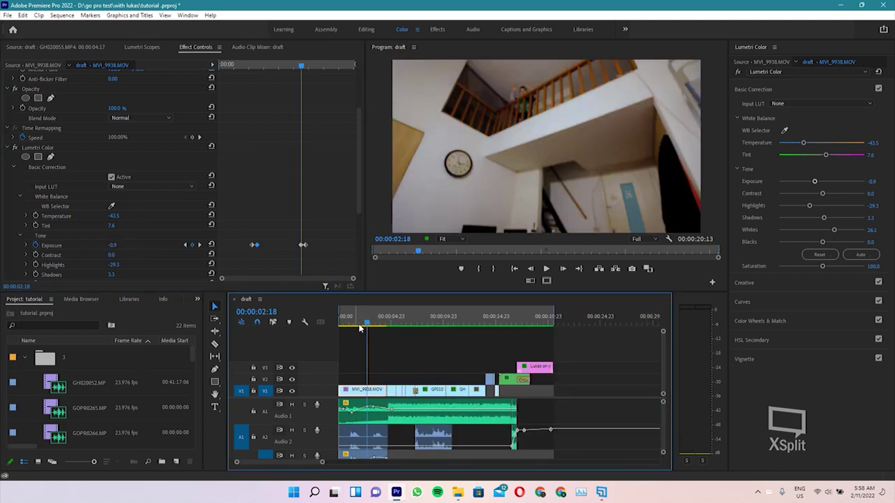
pyautogui.click(356, 326)
pyautogui.press('space')
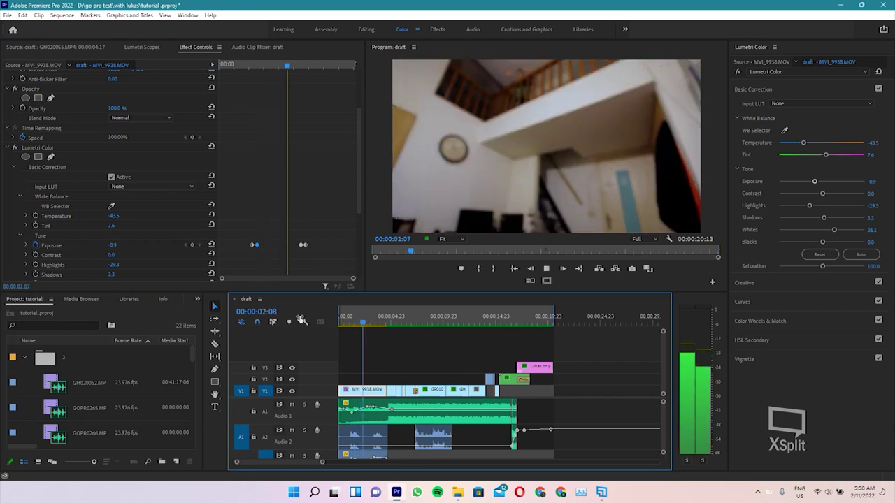
pyautogui.press('space')
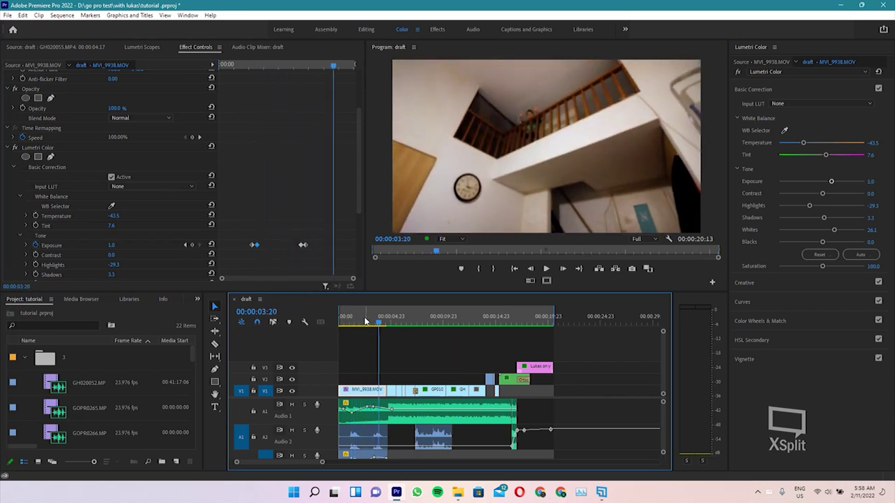
# Play the edit from the start to the closing title, then zoom out and collapse audio track heights
pyautogui.press('Home')
pyautogui.press('space')
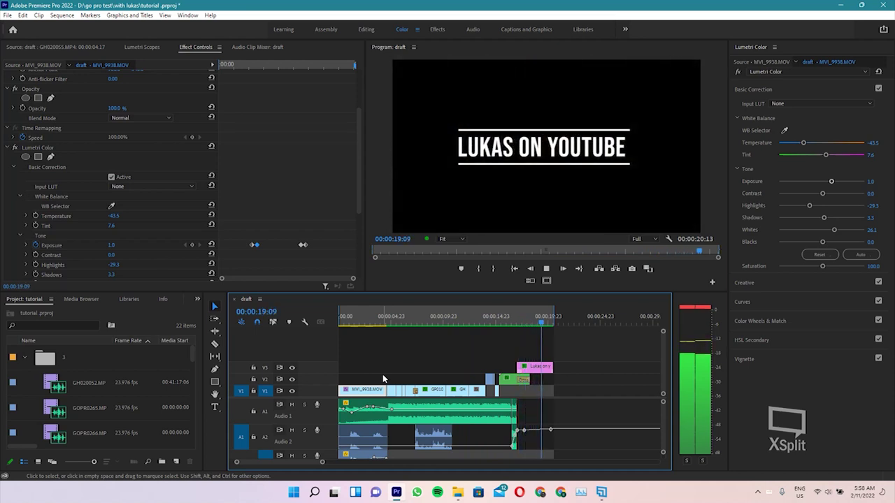
pyautogui.press('space')
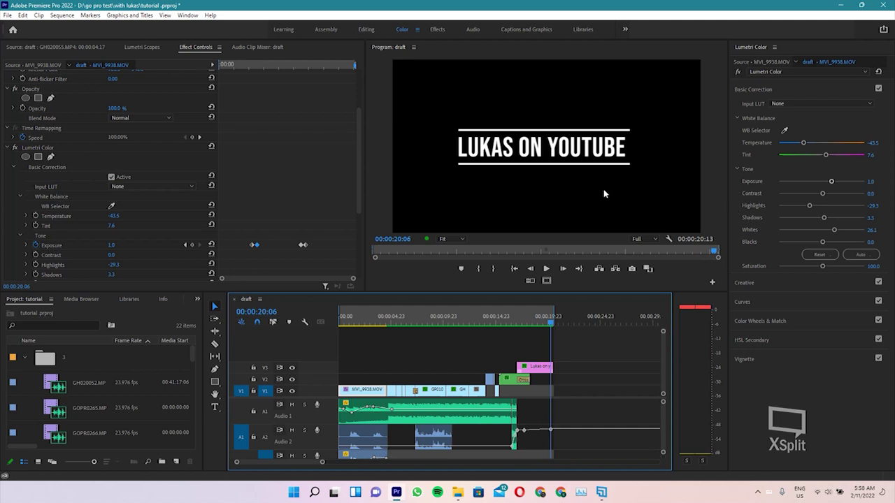
pyautogui.press('-')
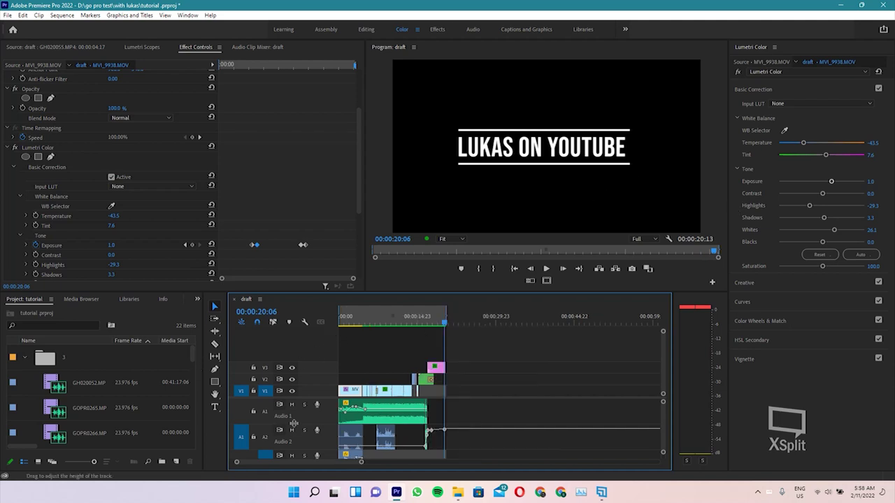
pyautogui.hotkey('shift', '-')
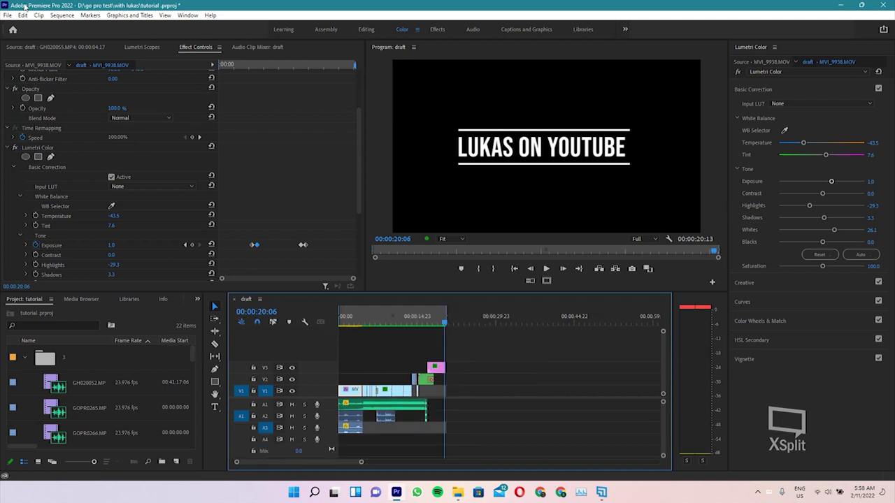
# Open the sequence's Export Settings with H.264 as the format
pyautogui.click(7, 15)
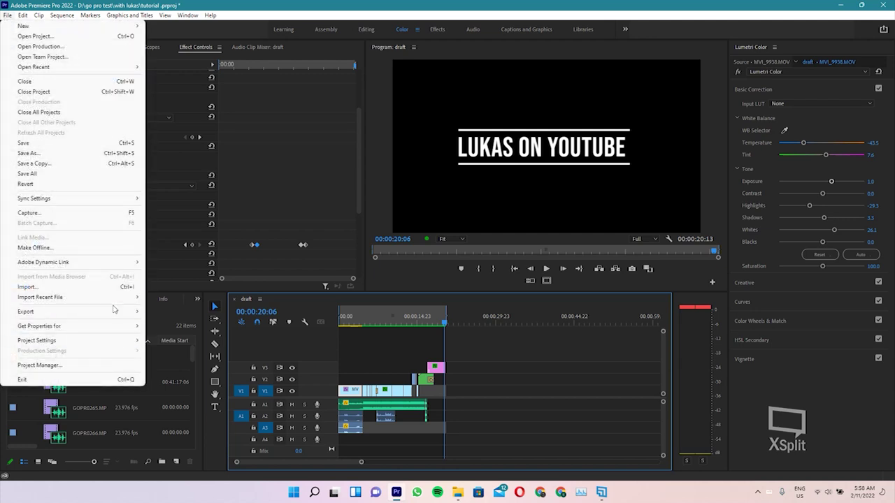
pyautogui.moveTo(25, 311)
pyautogui.click(169, 312)
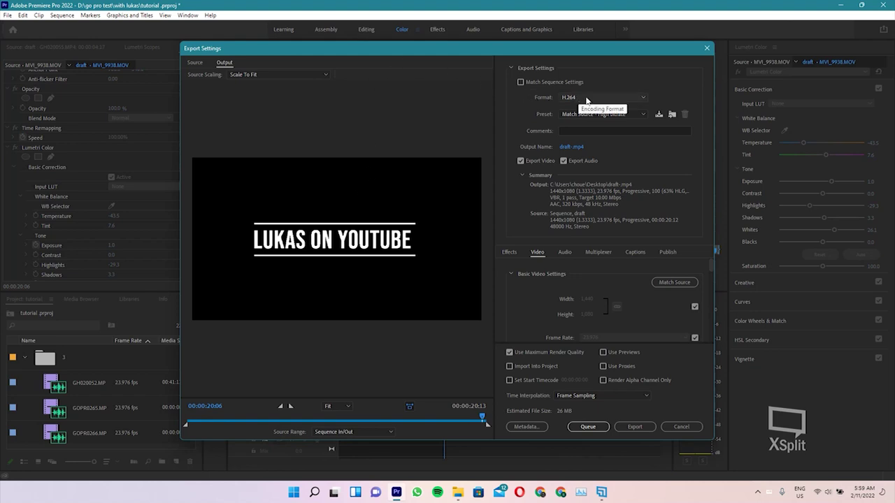
pyautogui.click(586, 100)
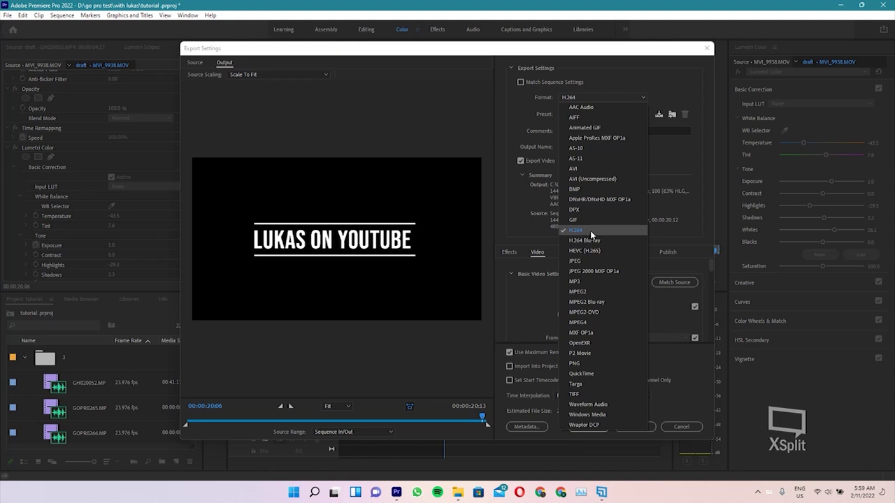
pyautogui.click(591, 232)
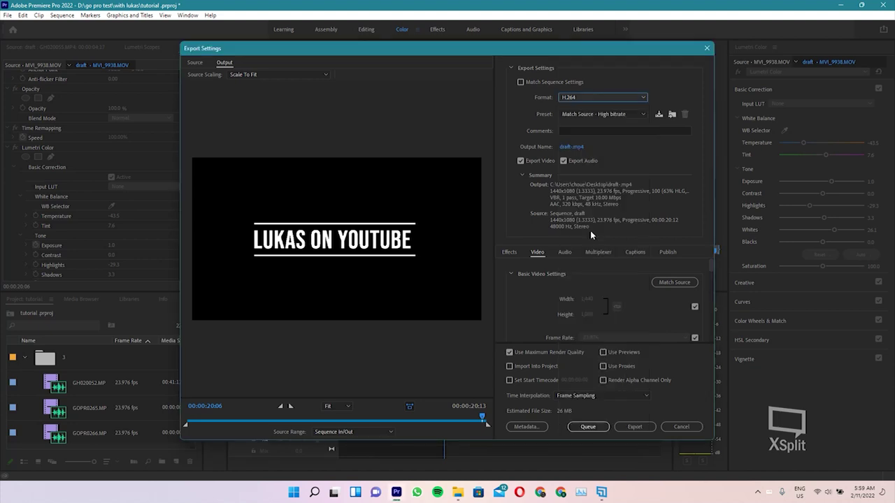
# Apply the YouTube 1080p Full HD preset and turn on Use Maximum Render Quality
pyautogui.click(598, 115)
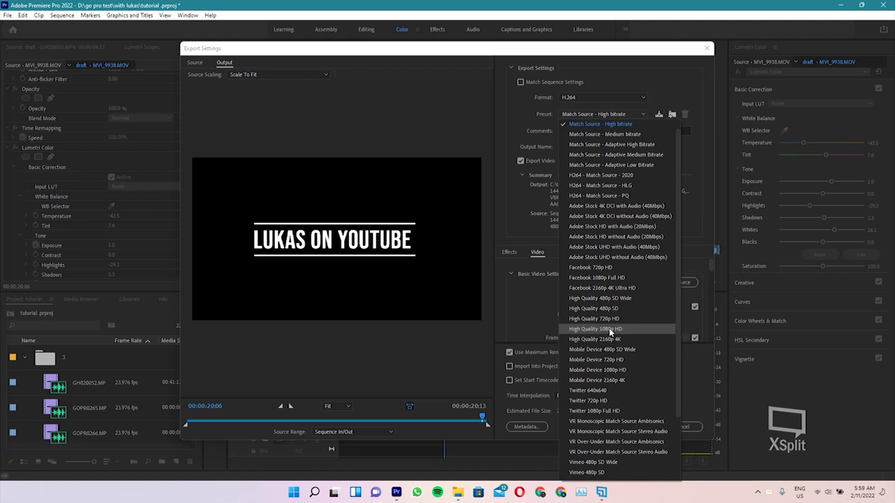
pyautogui.scroll(-3, 609, 328)
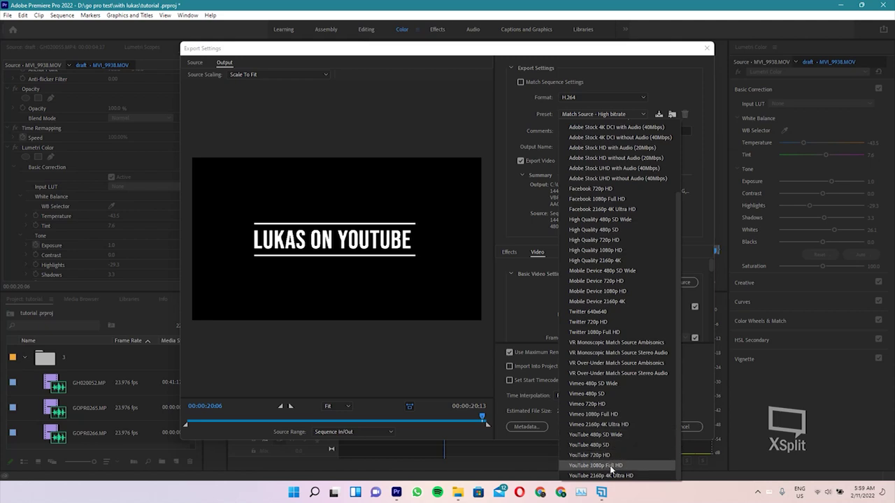
pyautogui.press('Escape')
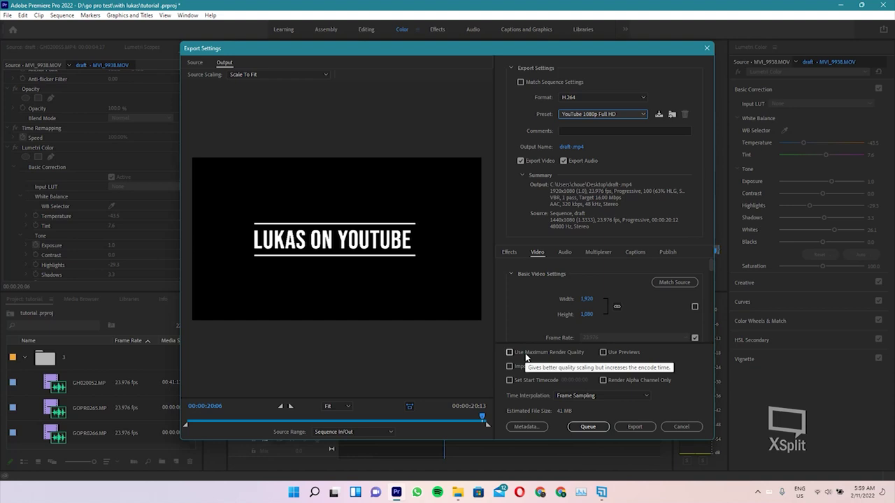
pyautogui.click(510, 353)
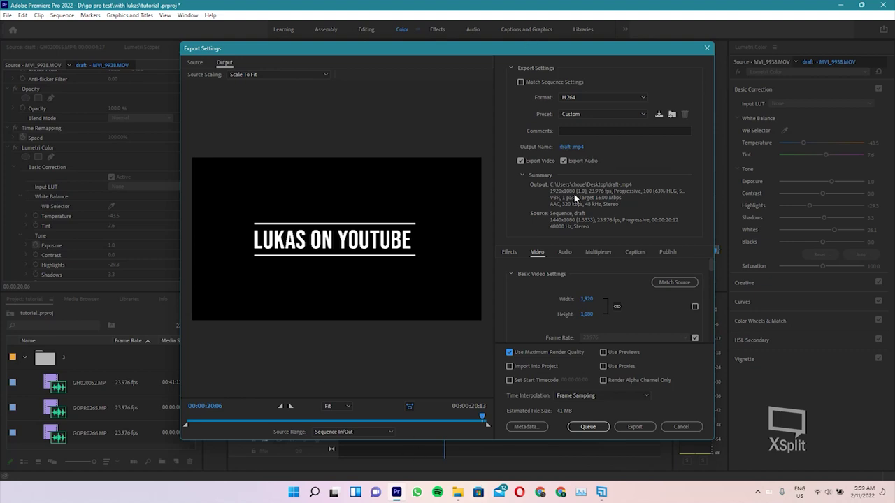
# Check the Video tab's Bitrate Settings: VBR 2-pass, 16 Mbps target and maximum
pyautogui.scroll(-1, 525, 276)
pyautogui.scroll(-1, 531, 277)
pyautogui.scroll(-1, 545, 278)
pyautogui.scroll(2, 557, 279)
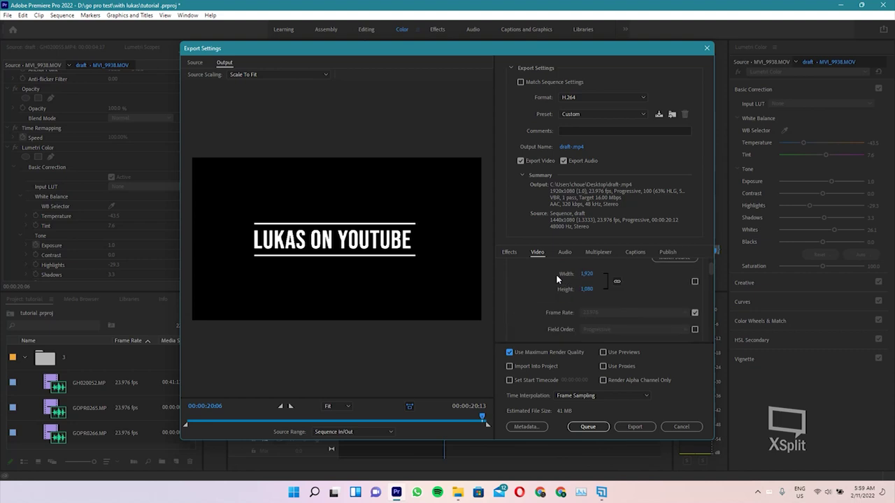
pyautogui.scroll(1, 557, 279)
pyautogui.scroll(-2, 557, 279)
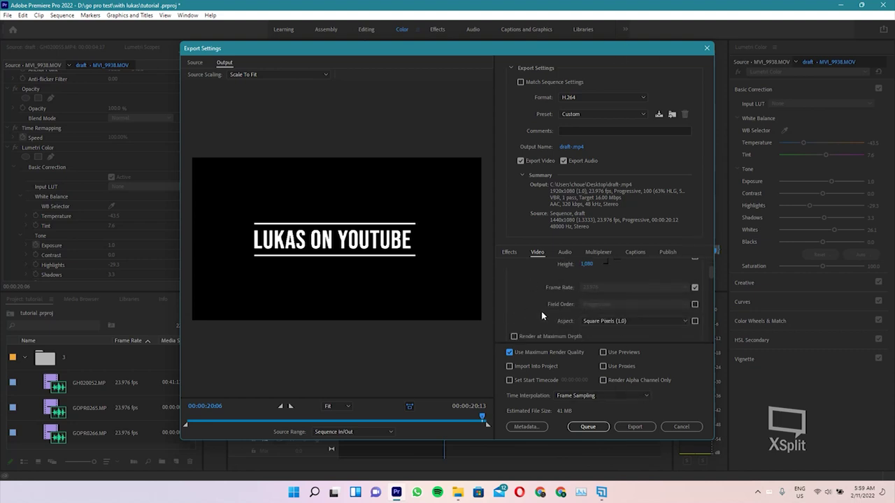
pyautogui.scroll(-2, 546, 305)
pyautogui.scroll(-1, 546, 305)
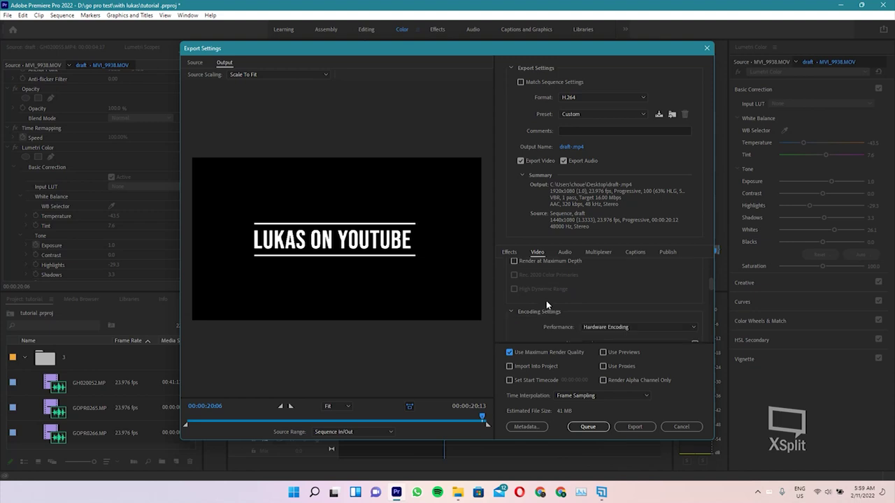
pyautogui.scroll(-2, 548, 301)
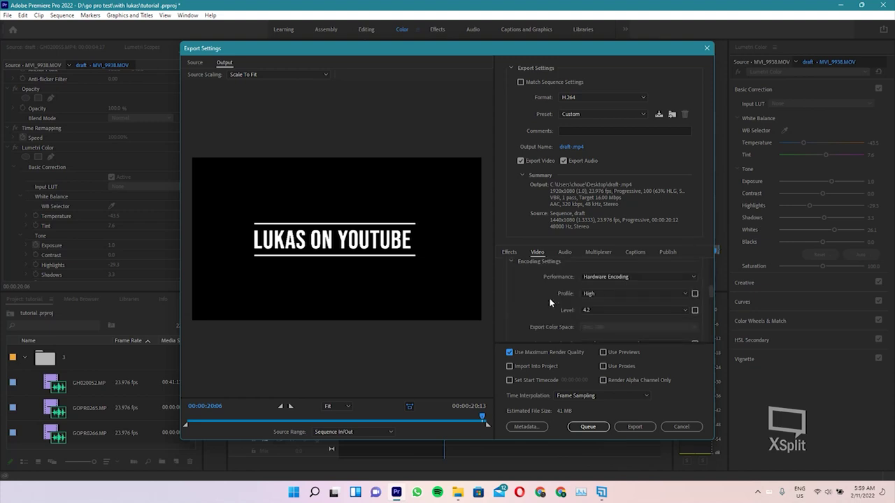
pyautogui.scroll(-3, 570, 295)
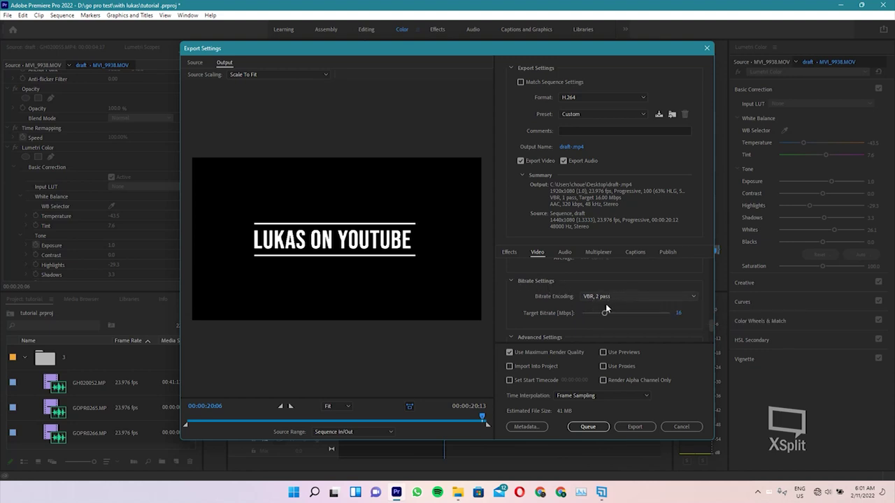
pyautogui.scroll(1, 601, 303)
pyautogui.scroll(-1, 573, 307)
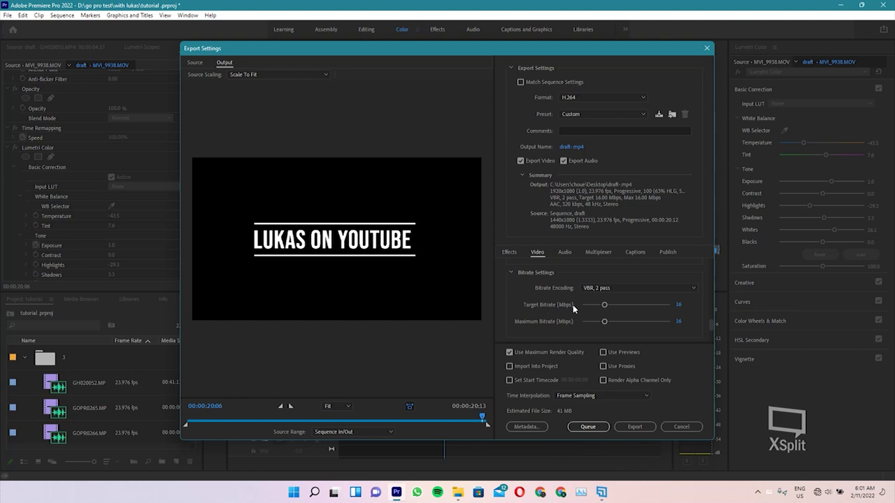
pyautogui.scroll(-1, 561, 302)
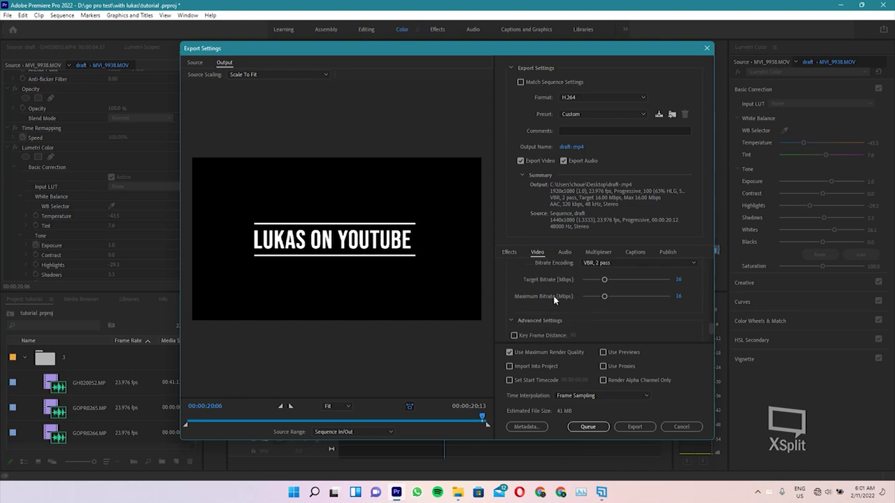
pyautogui.scroll(-1, 557, 301)
pyautogui.scroll(-1, 580, 312)
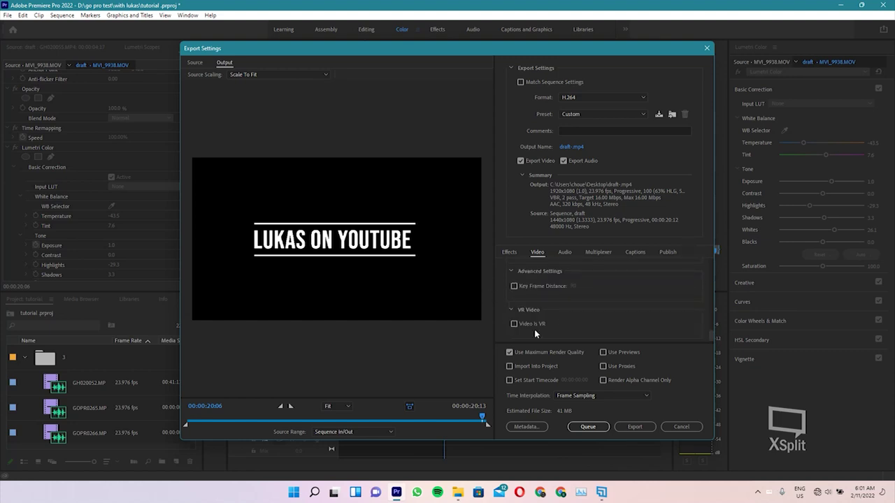
pyautogui.scroll(1, 553, 294)
pyautogui.scroll(3, 517, 292)
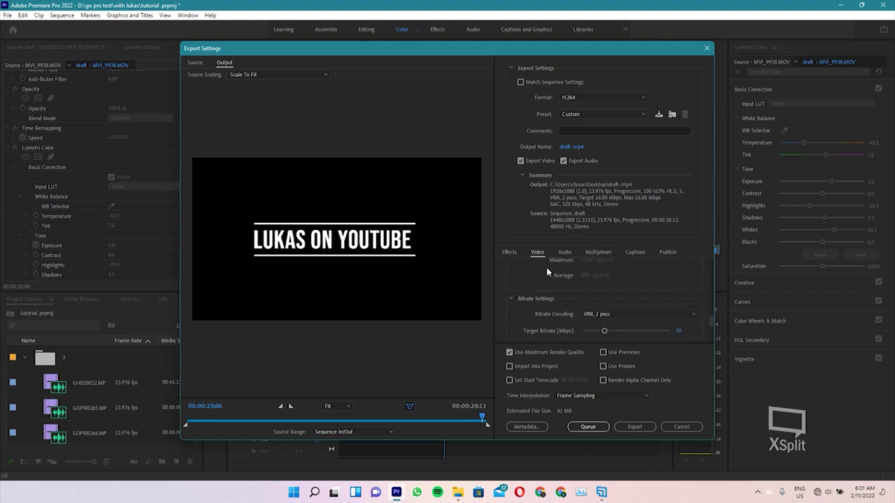
# Review the Audio, Multiplexer, Captions, Publish and Effects tabs, then return to the Video settings
pyautogui.click(565, 252)
pyautogui.click(597, 253)
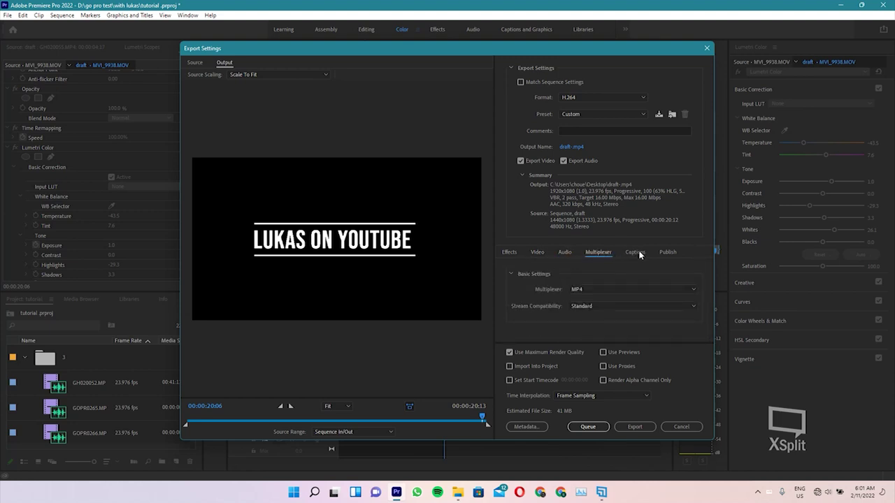
pyautogui.click(638, 253)
pyautogui.click(659, 254)
pyautogui.click(510, 253)
pyautogui.click(537, 253)
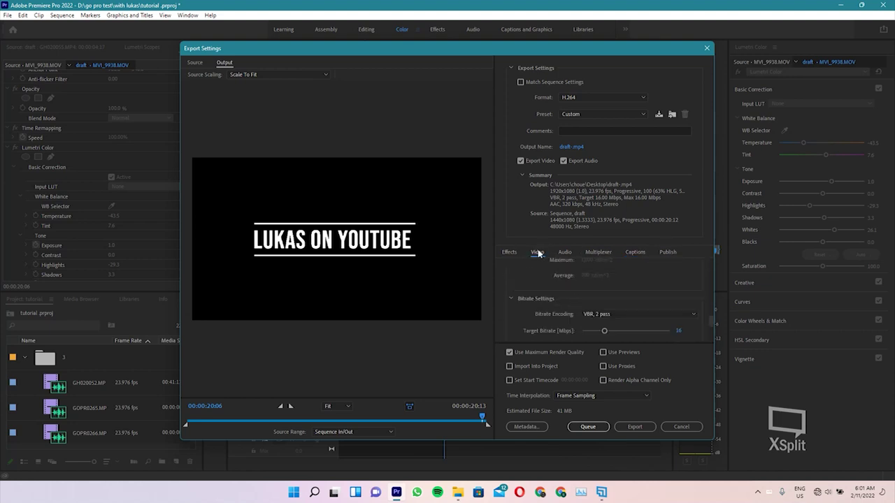
pyautogui.scroll(-2, 556, 296)
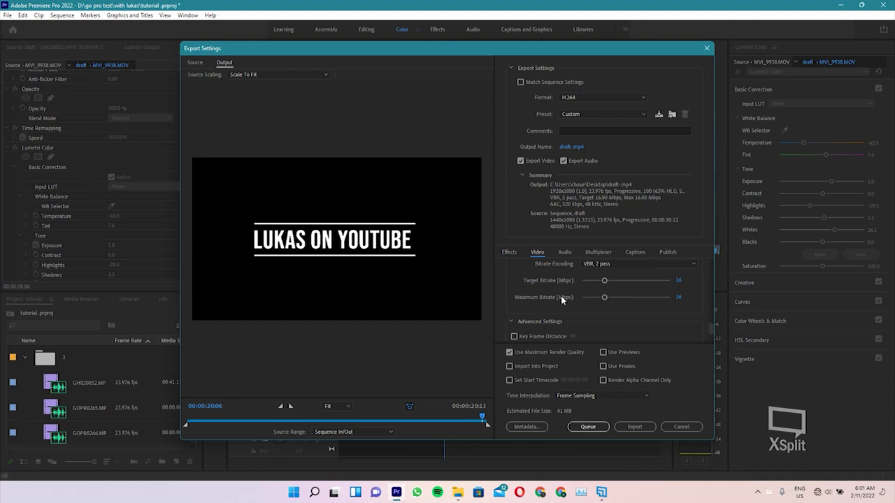
pyautogui.scroll(-2, 561, 296)
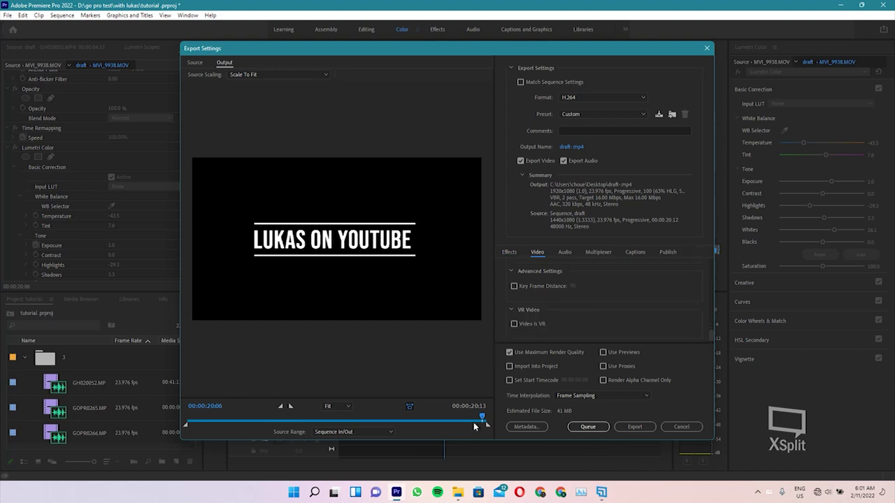
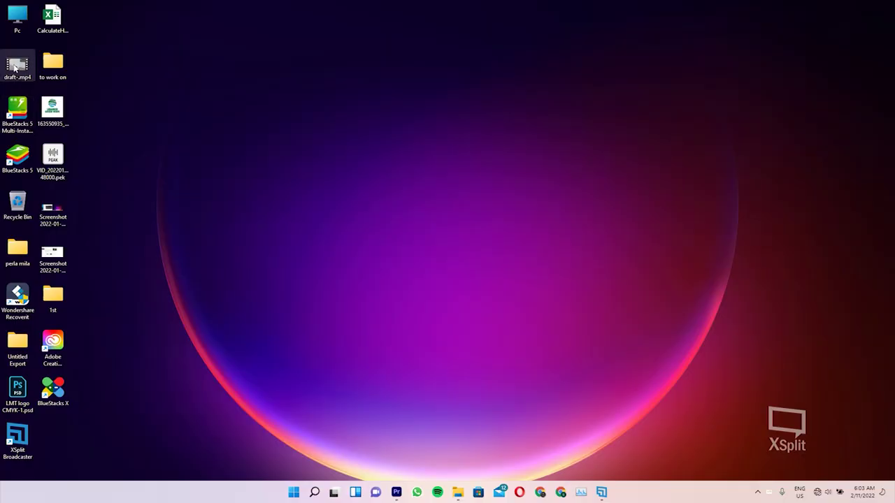
# Play the draft-.mp4 file from the desktop in Media Player
pyautogui.doubleClick(17, 68)
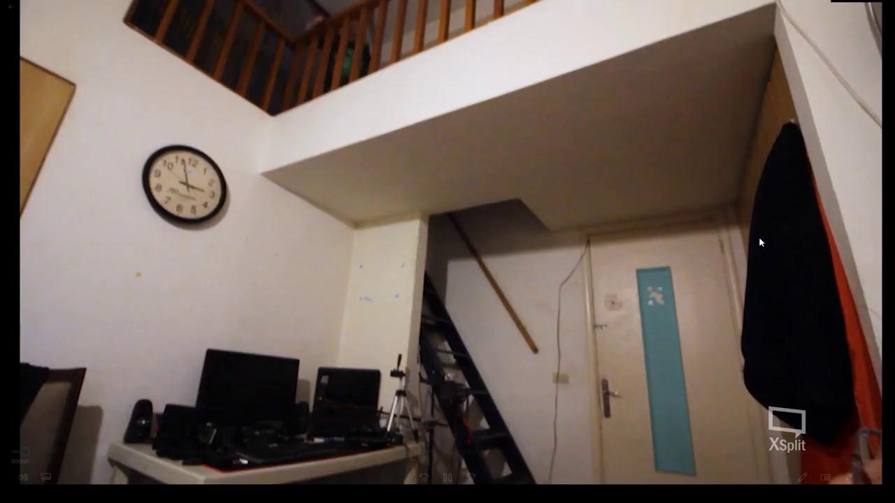